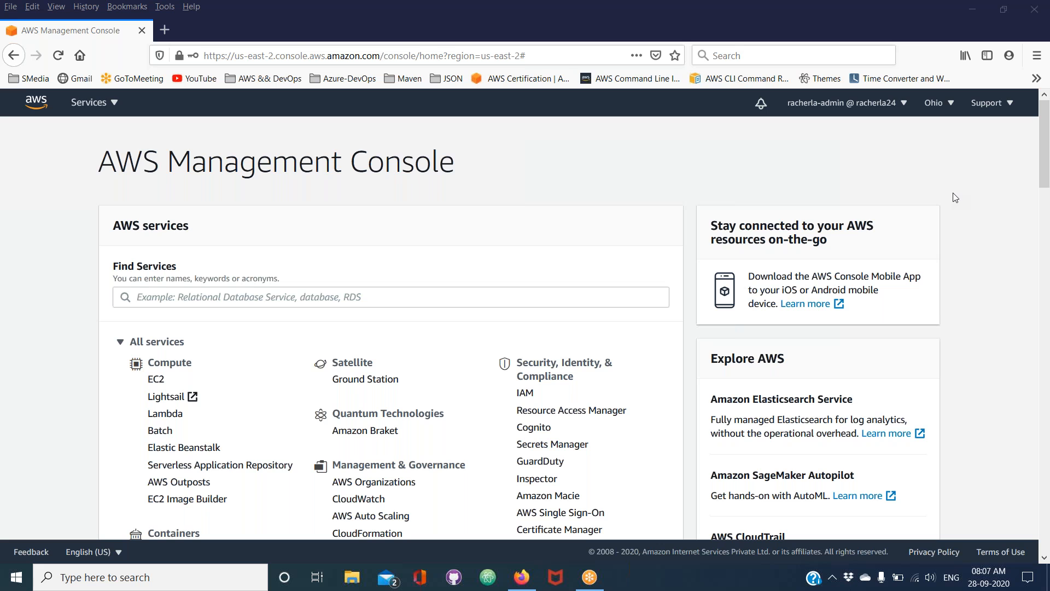
Find the IAM service in the AWS Management Console and open it
click(308, 297)
click(308, 297)
text(IAM)
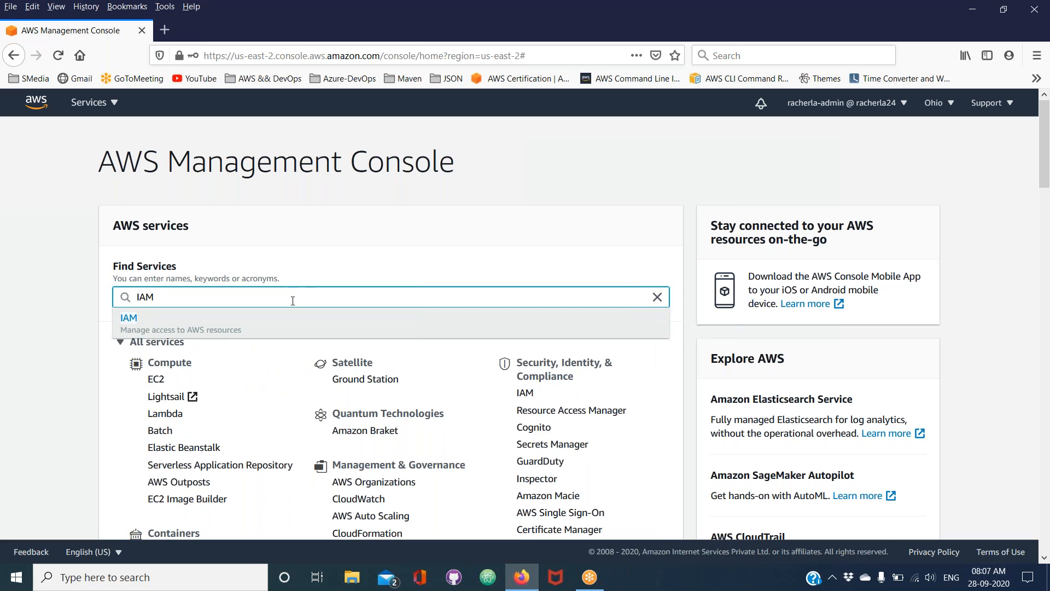
click(192, 330)
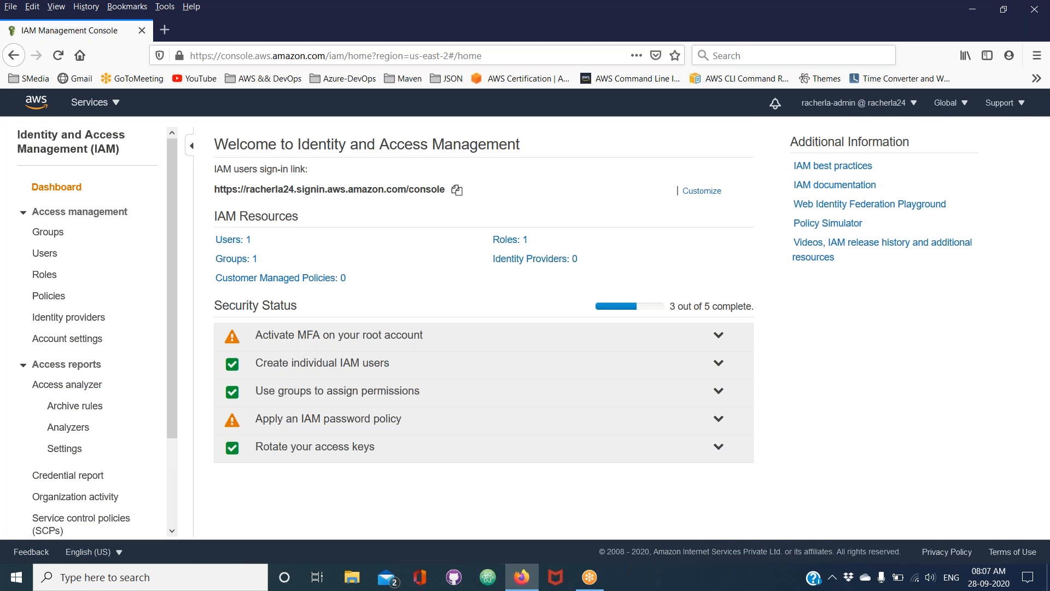
Review the account's IAM groups, policies and users in turn
click(63, 238)
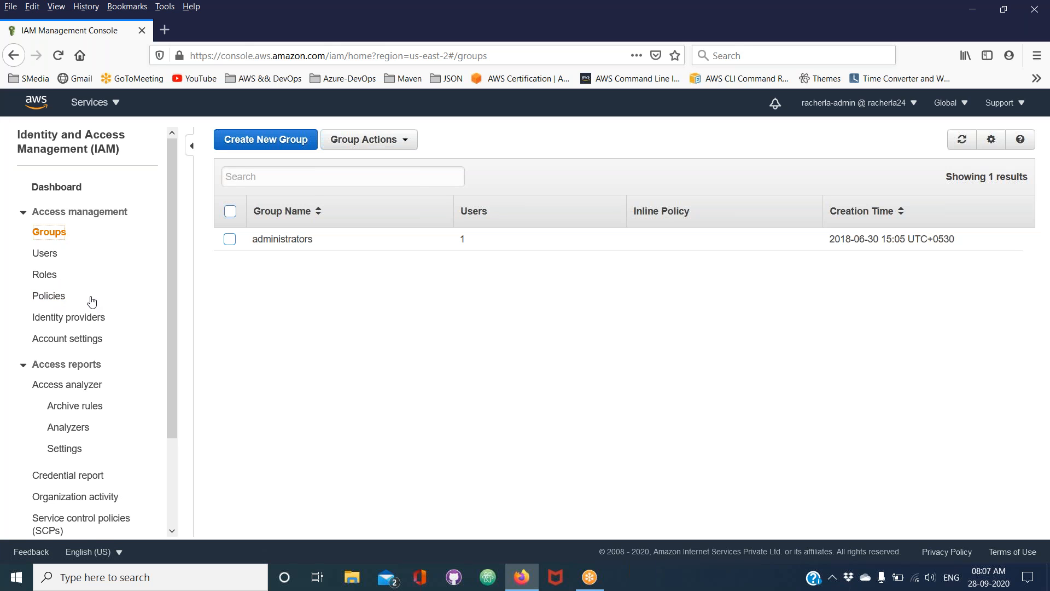
click(57, 296)
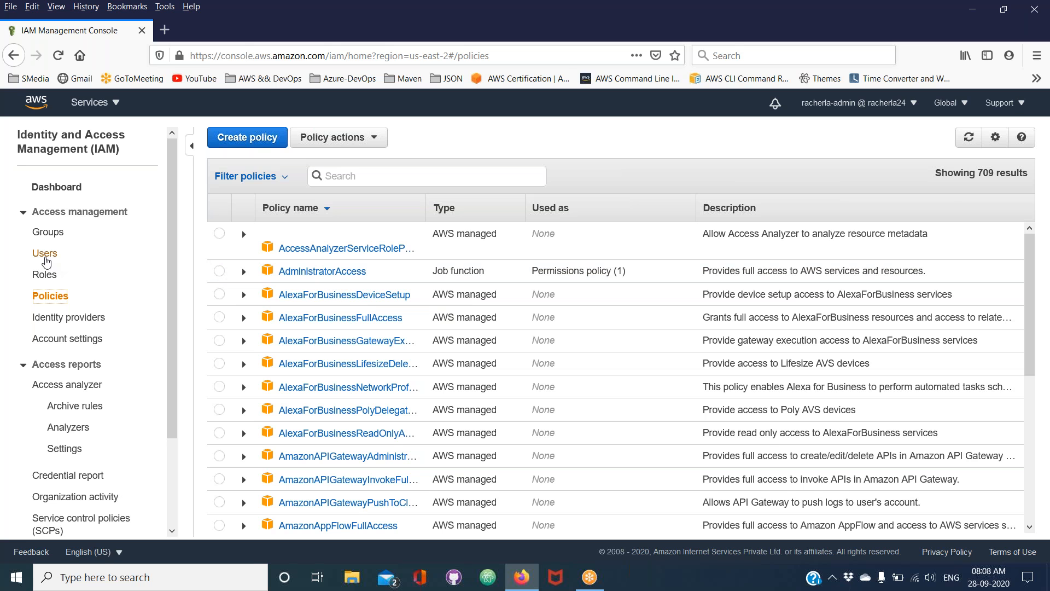
click(44, 257)
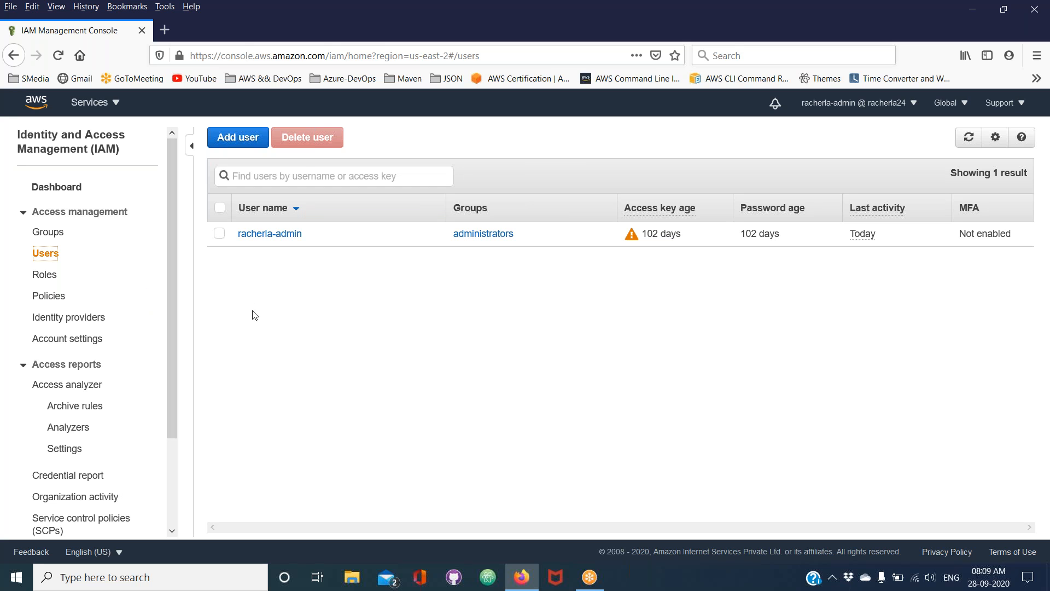
Find the S3 service and open its bucket list
click(118, 108)
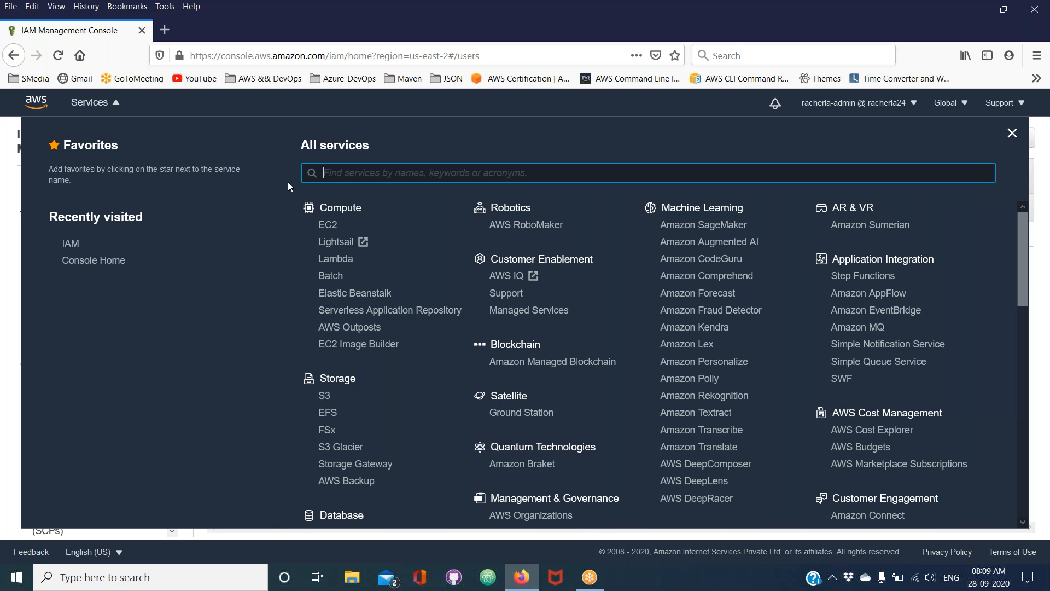
text(s3)
click(330, 204)
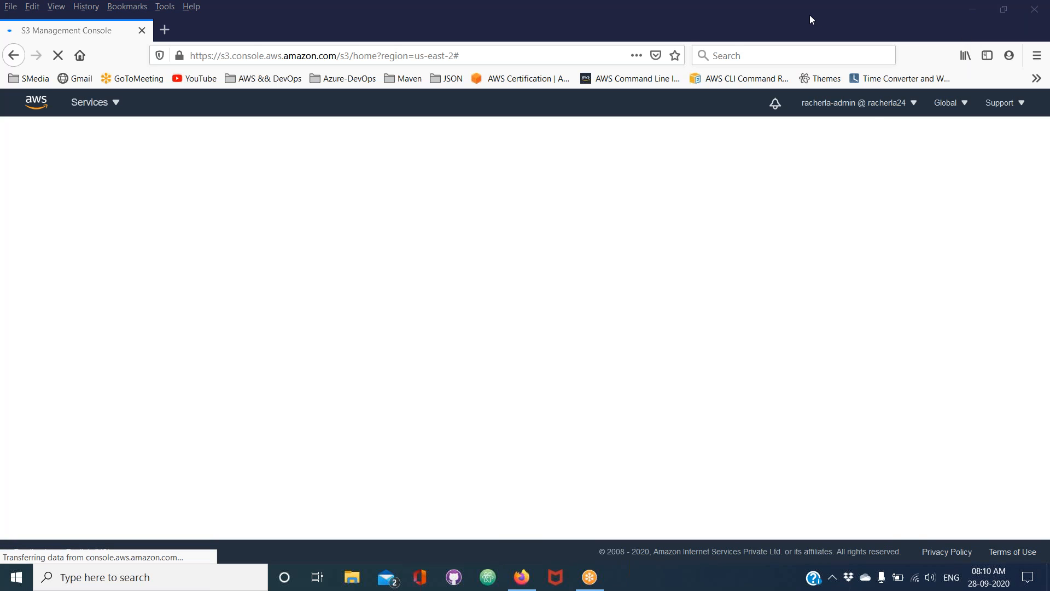
Examine the IAM user name and account number in the signed-in account's details
click(880, 108)
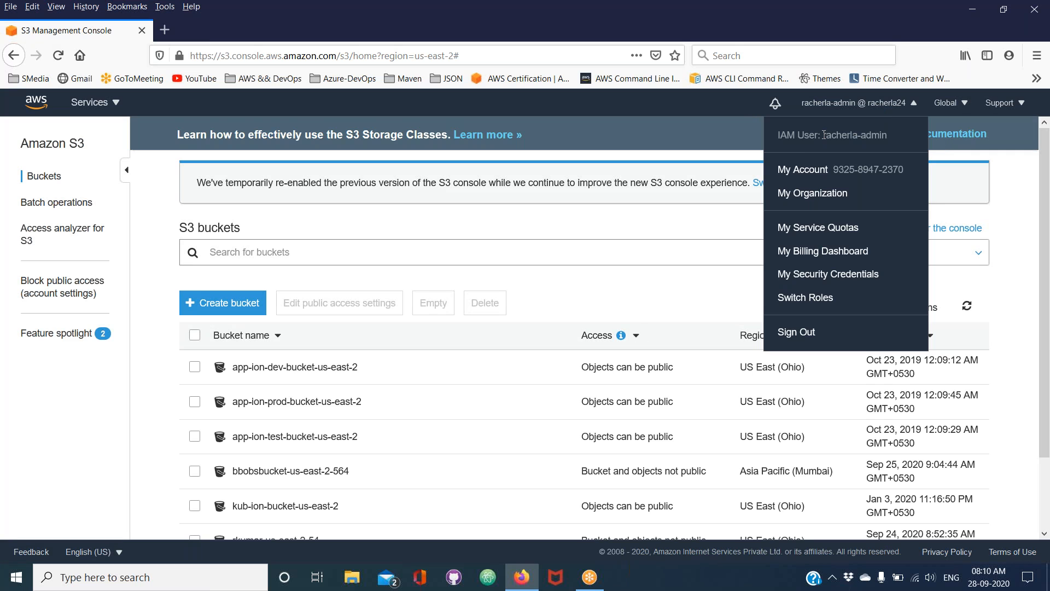
drag(836, 171, 903, 176)
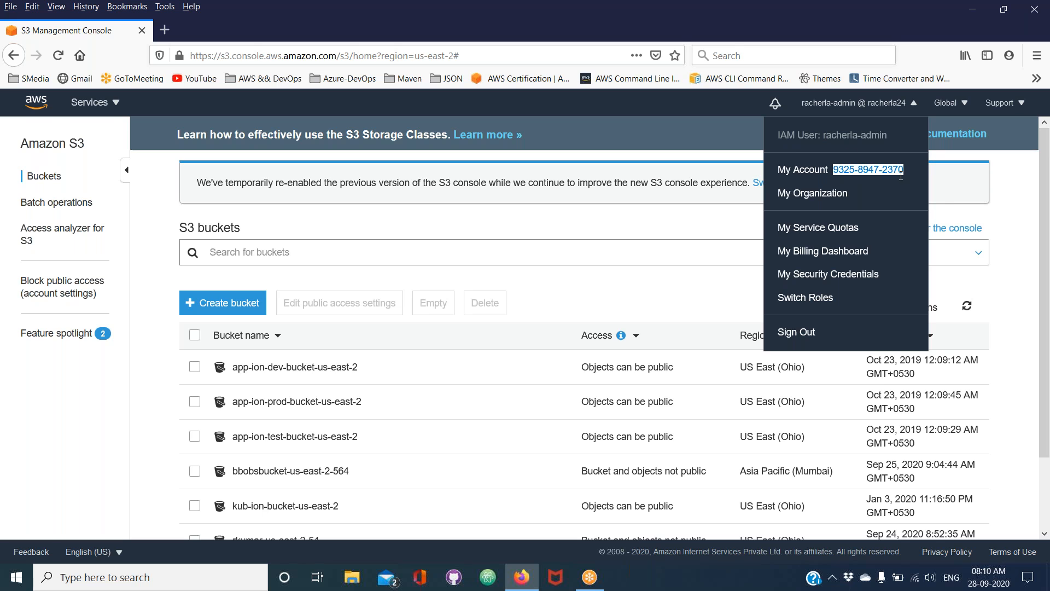
double_click(788, 136)
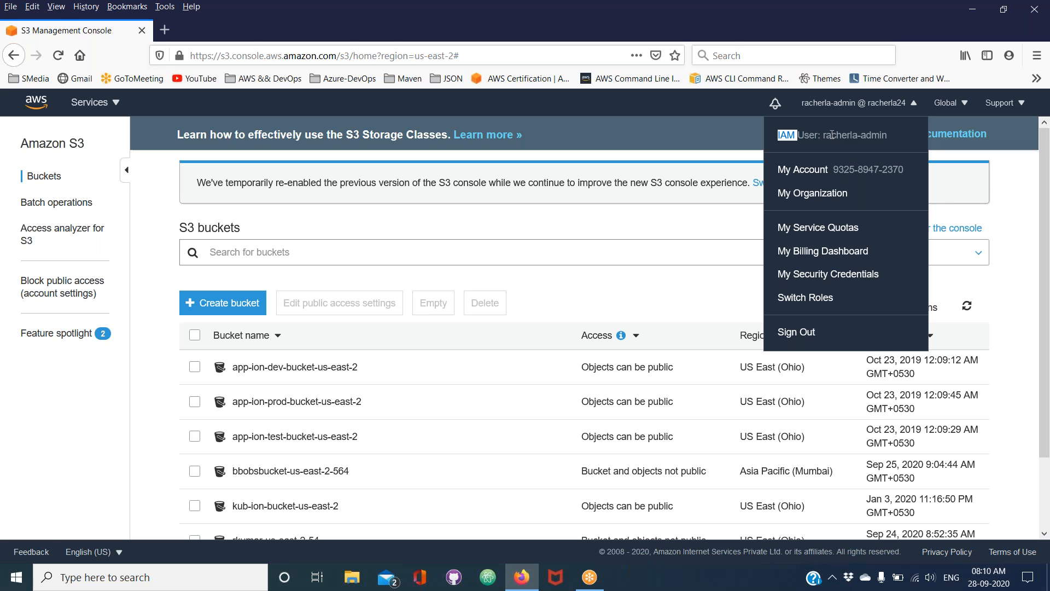
drag(825, 137, 888, 137)
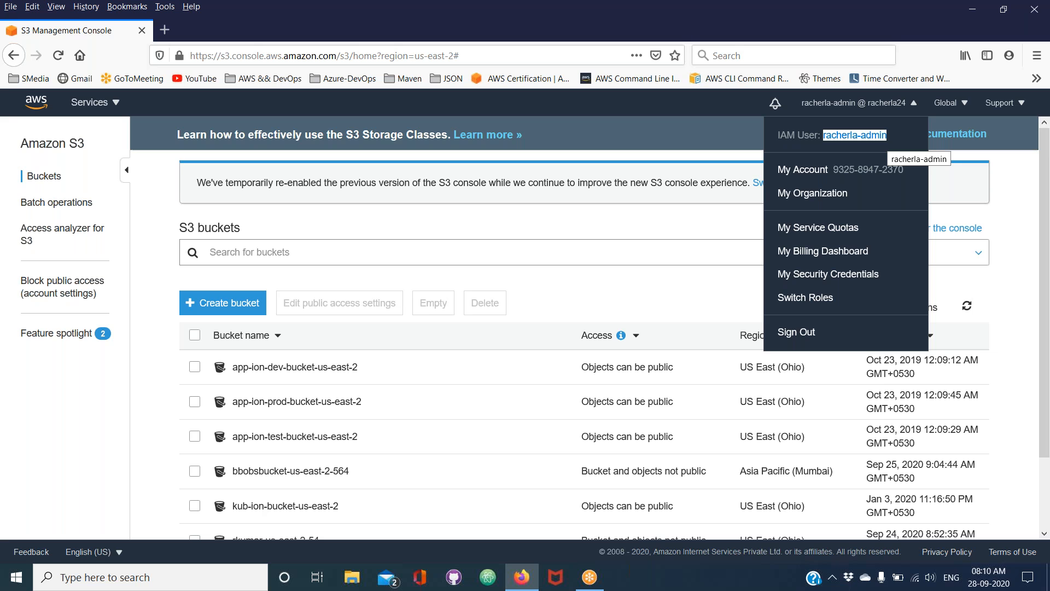
double_click(846, 137)
double_click(877, 135)
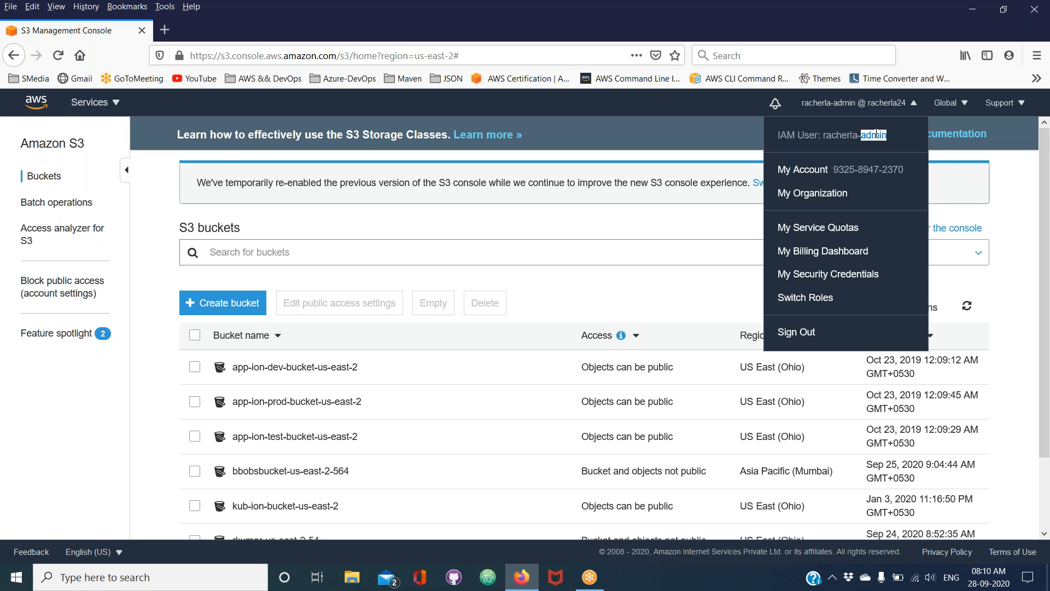
drag(837, 172, 903, 171)
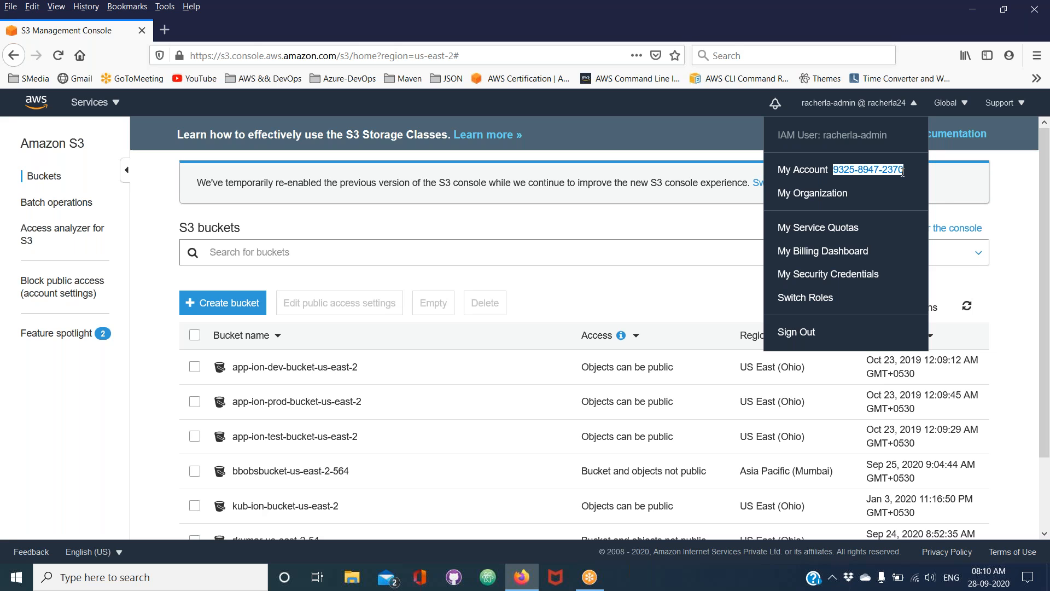
click(827, 137)
drag(827, 137, 888, 137)
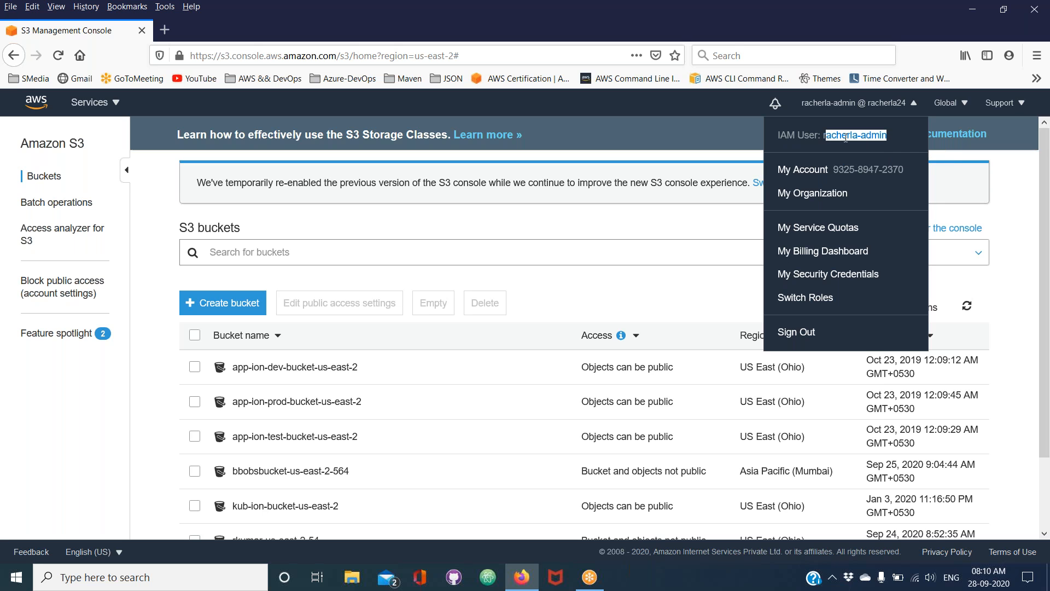
drag(824, 135, 890, 140)
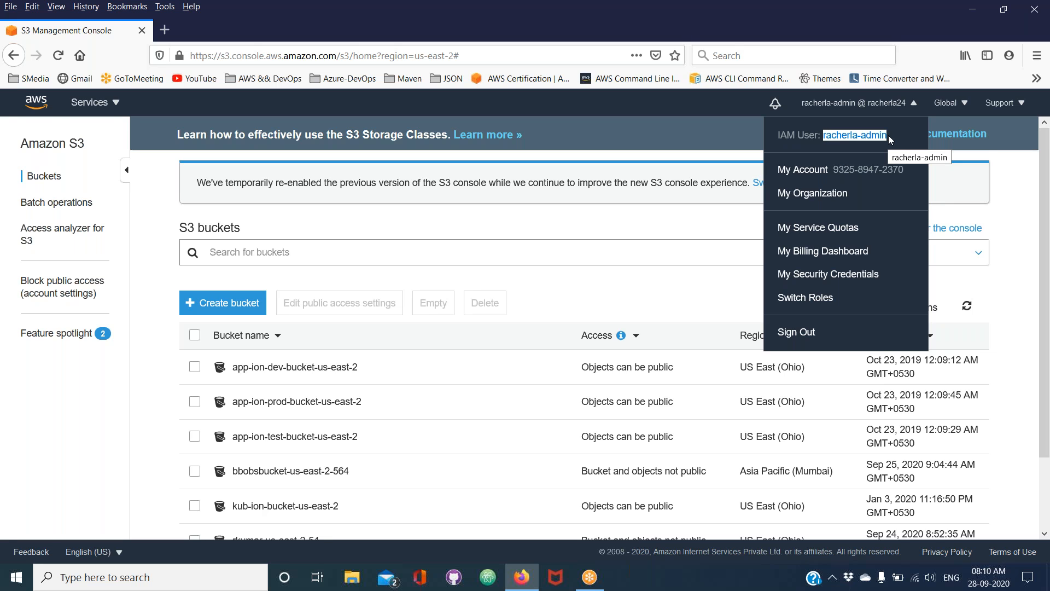
click(916, 105)
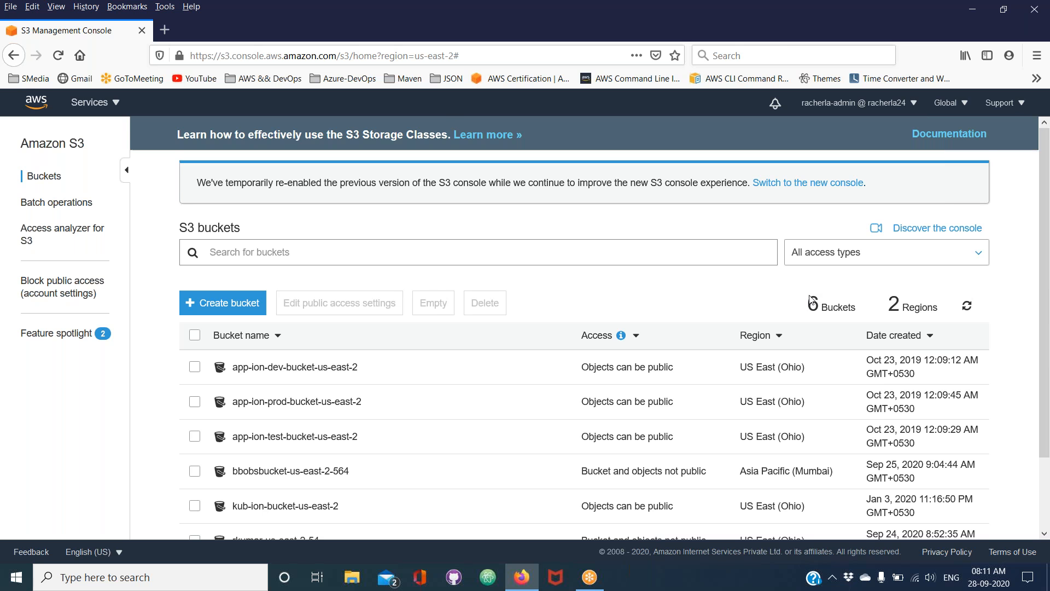
Upload the KeyPair-Ohio PEM file from the Desktop to the bucket rkumar-us-east-2-54
scroll(811, 299, down, 3)
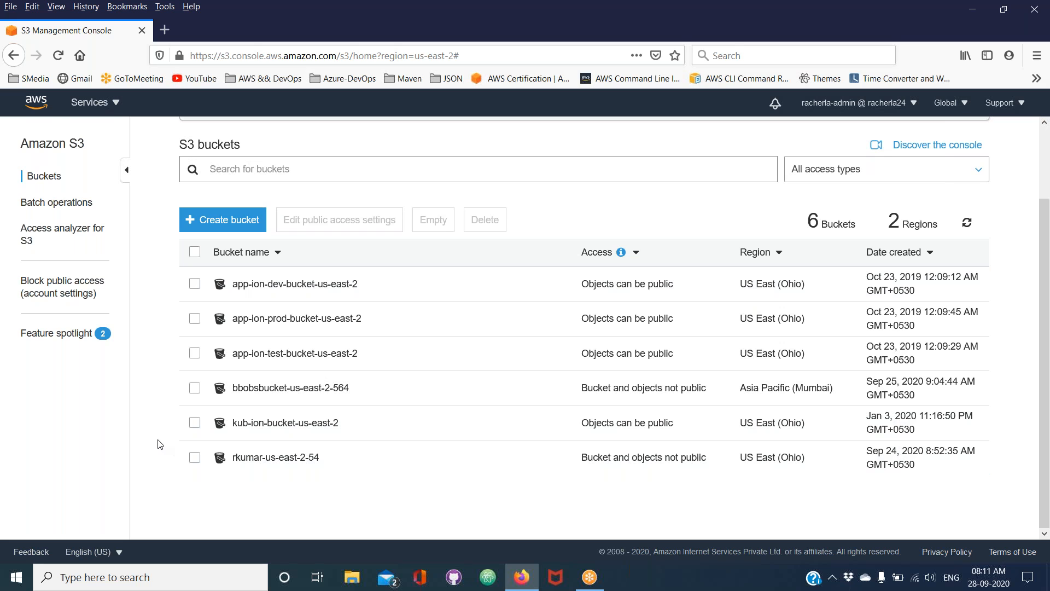
click(539, 13)
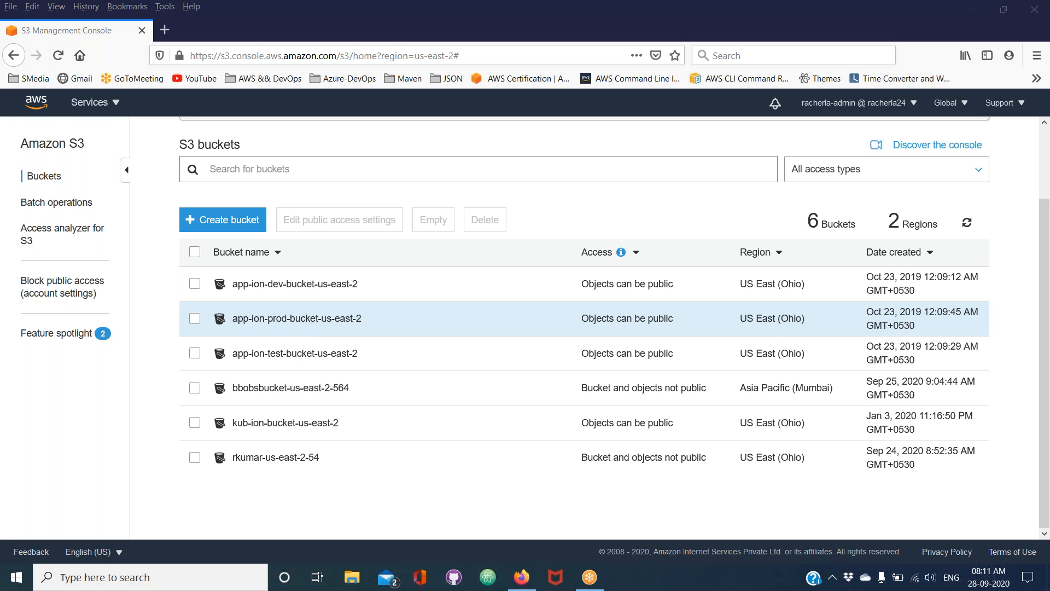
click(267, 465)
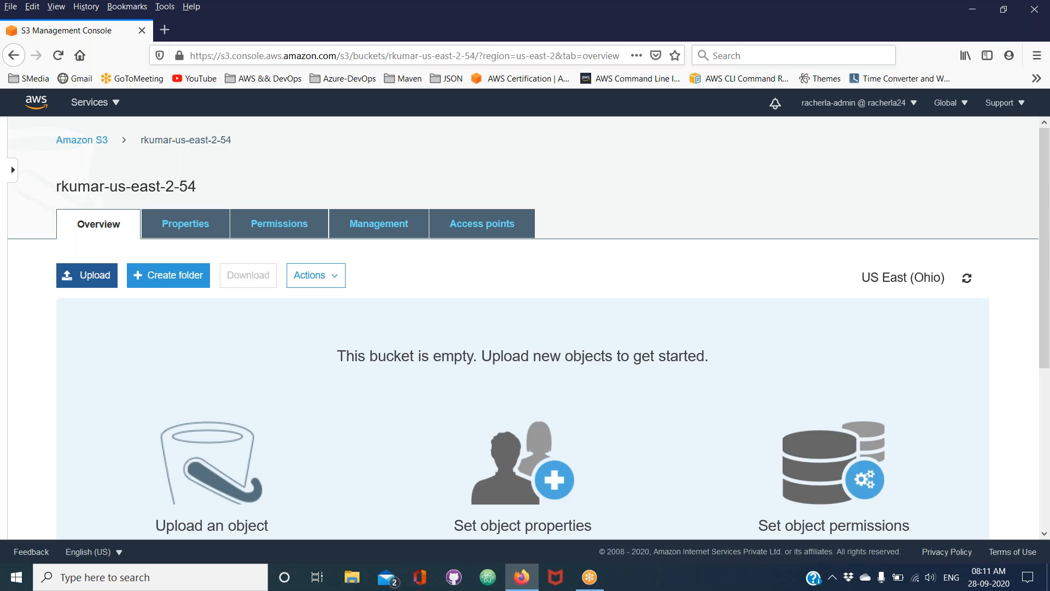
click(98, 282)
click(511, 446)
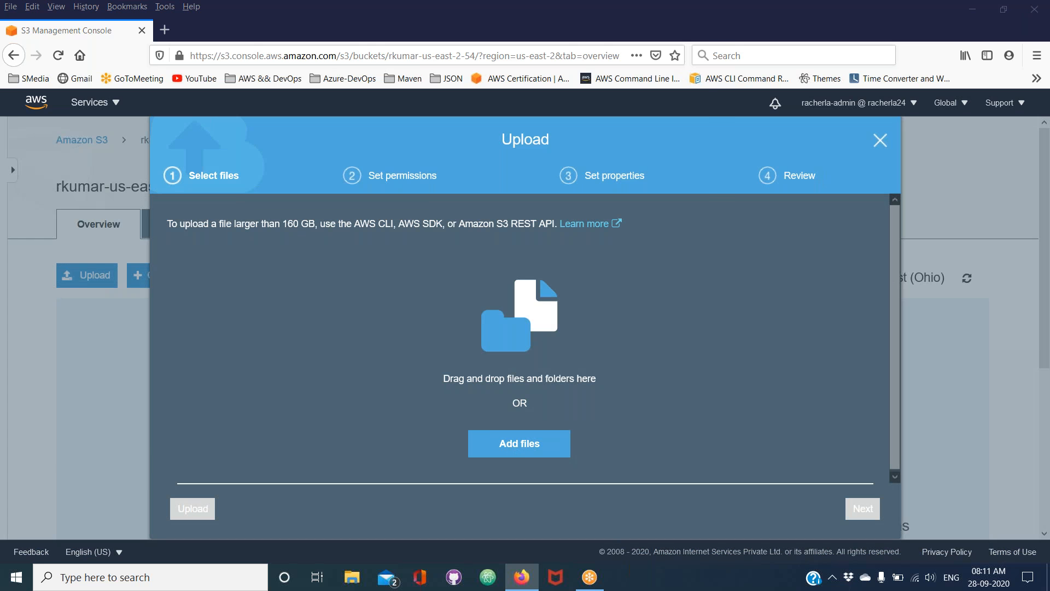
click(163, 116)
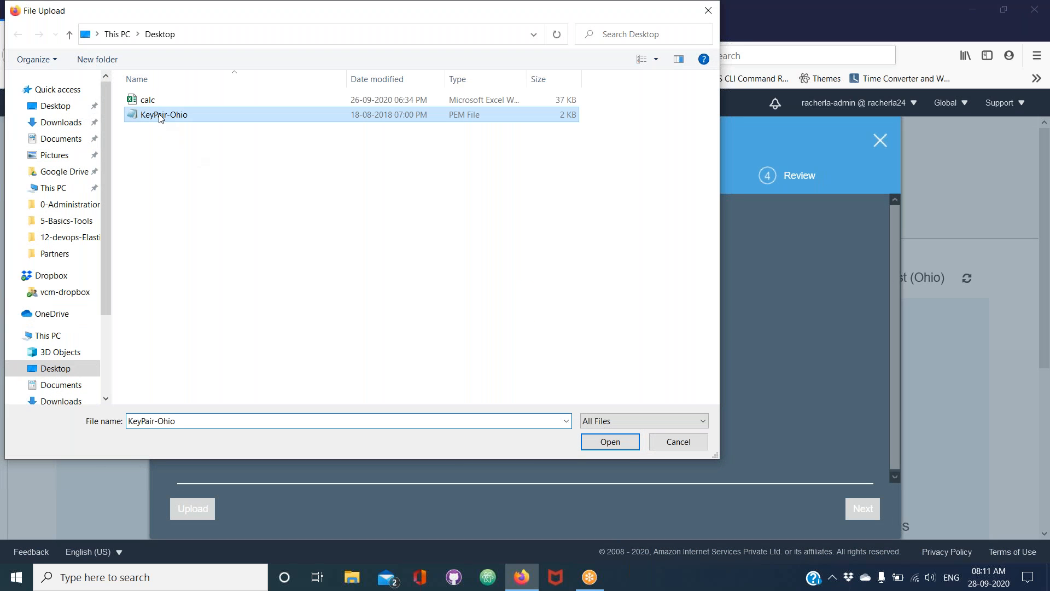
click(622, 441)
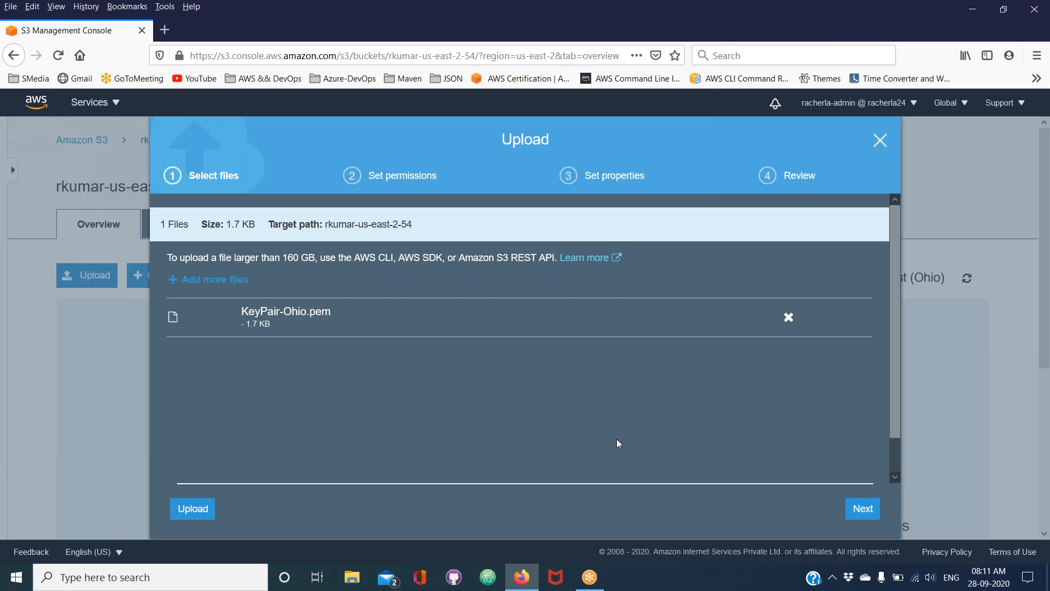
click(197, 515)
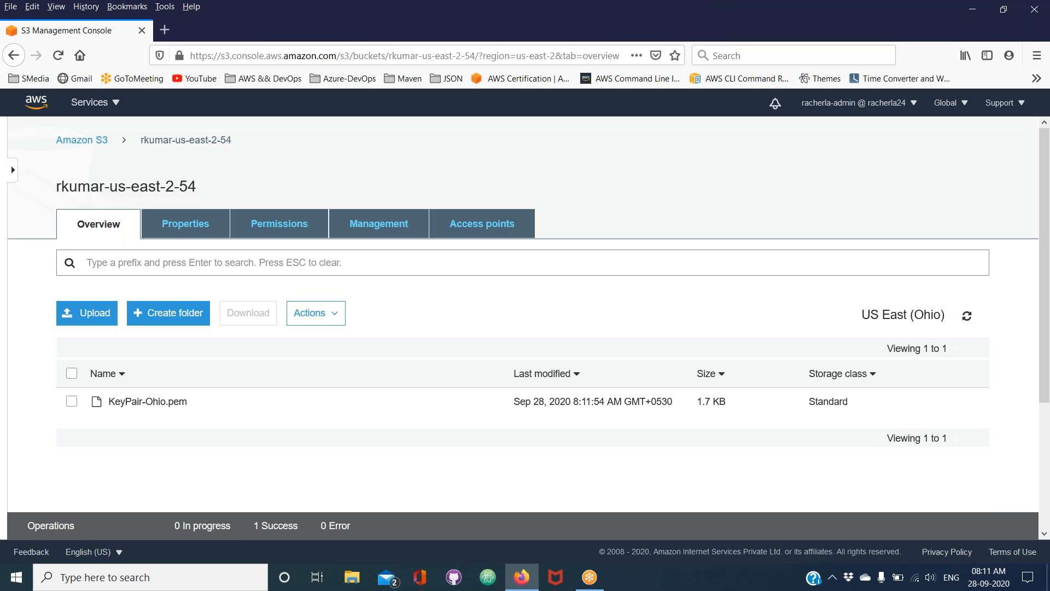
View the contents of the bucket app-ion-dev-bucket-us-east-2 and return to the bucket list
click(97, 147)
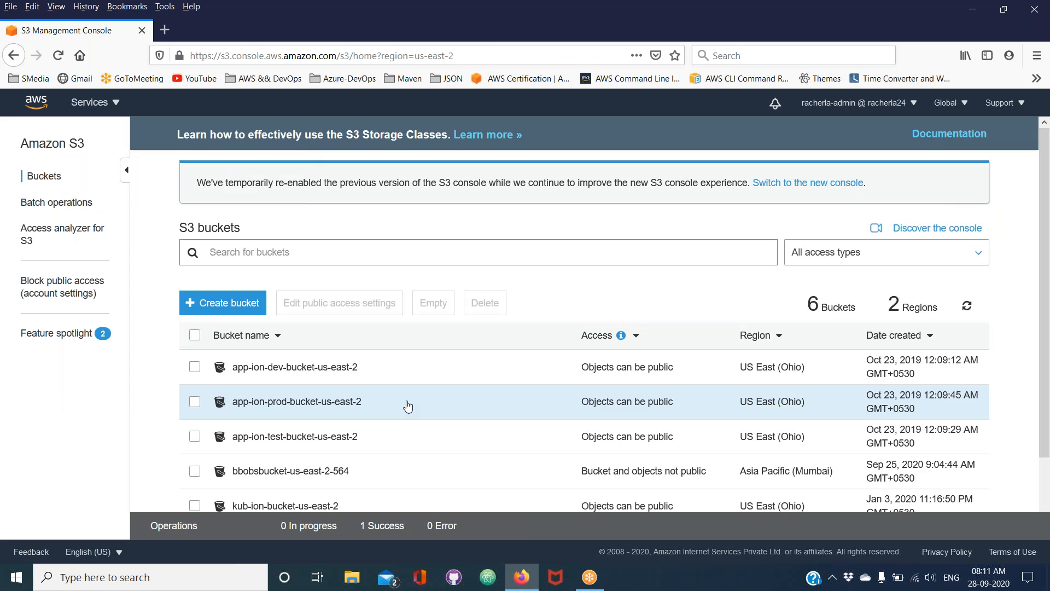
scroll(409, 406, down, 3)
click(356, 285)
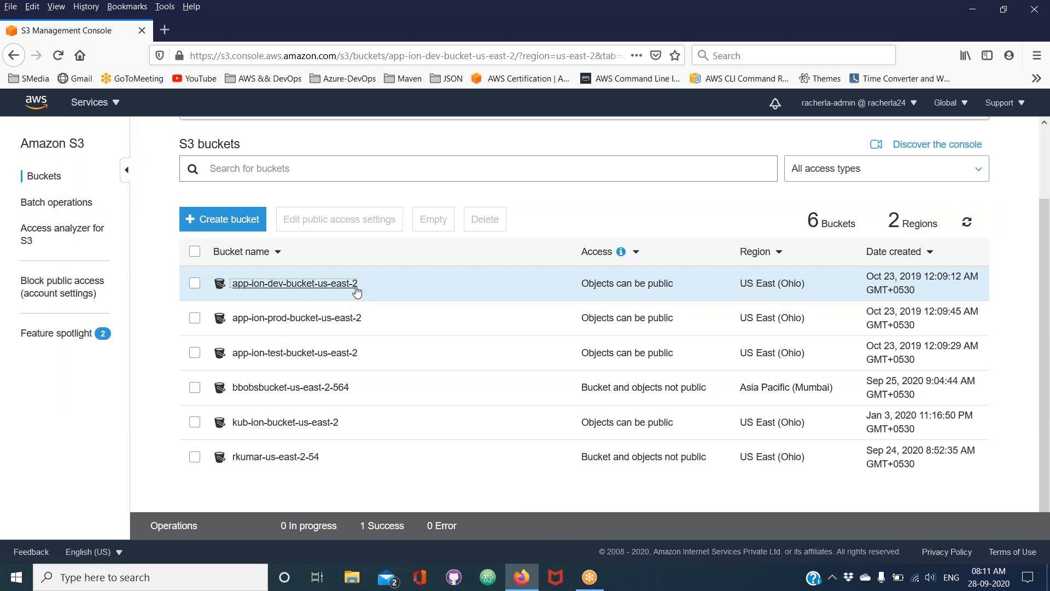
key(alt+Left)
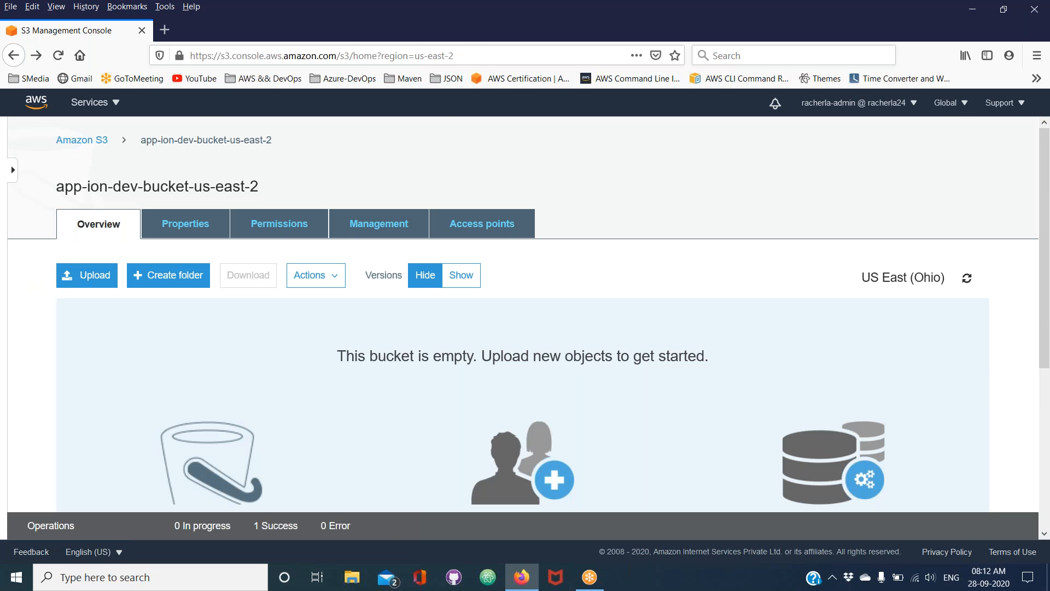
scroll(366, 370, down, 3)
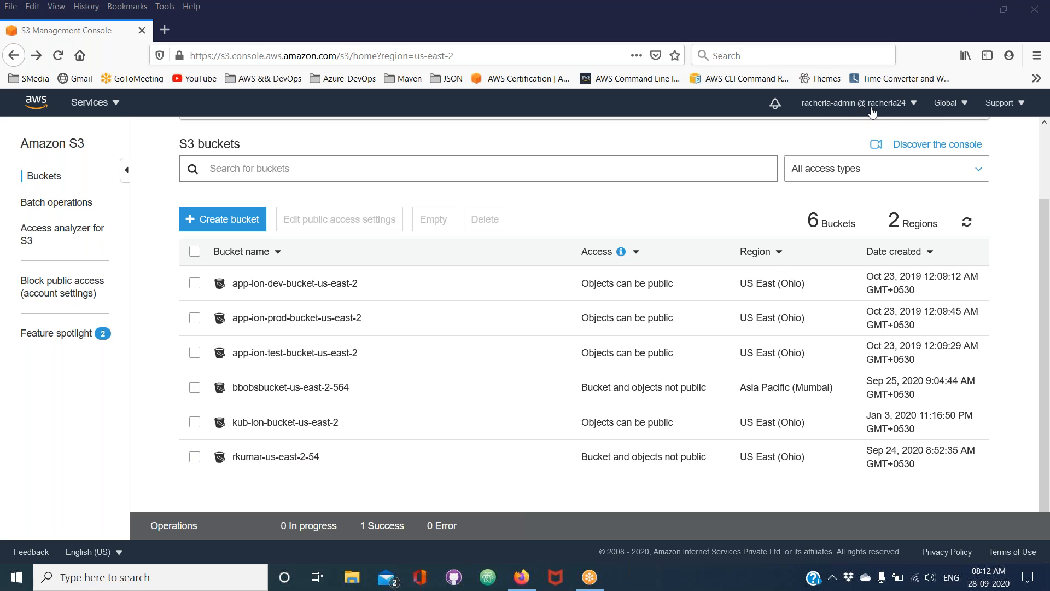
Open IAM in a new browser tab and start adding a new user
click(113, 111)
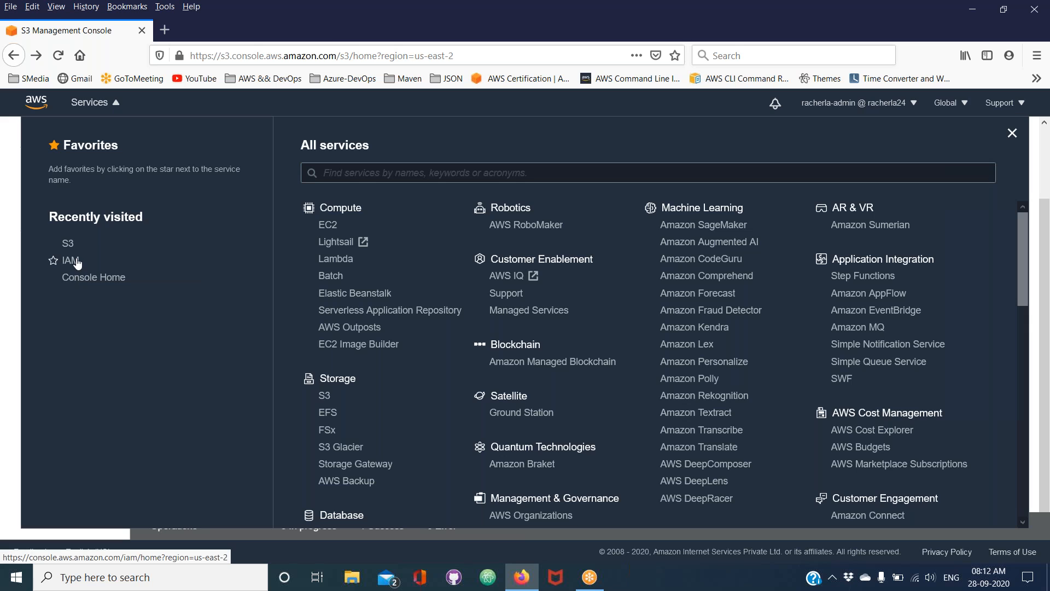
right_click(77, 263)
click(120, 267)
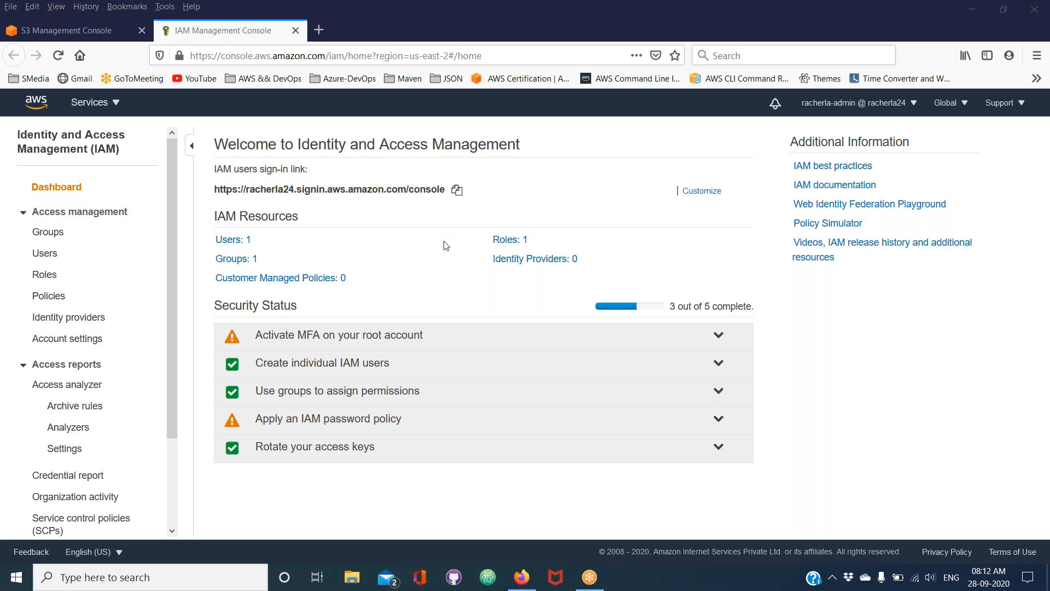
click(51, 262)
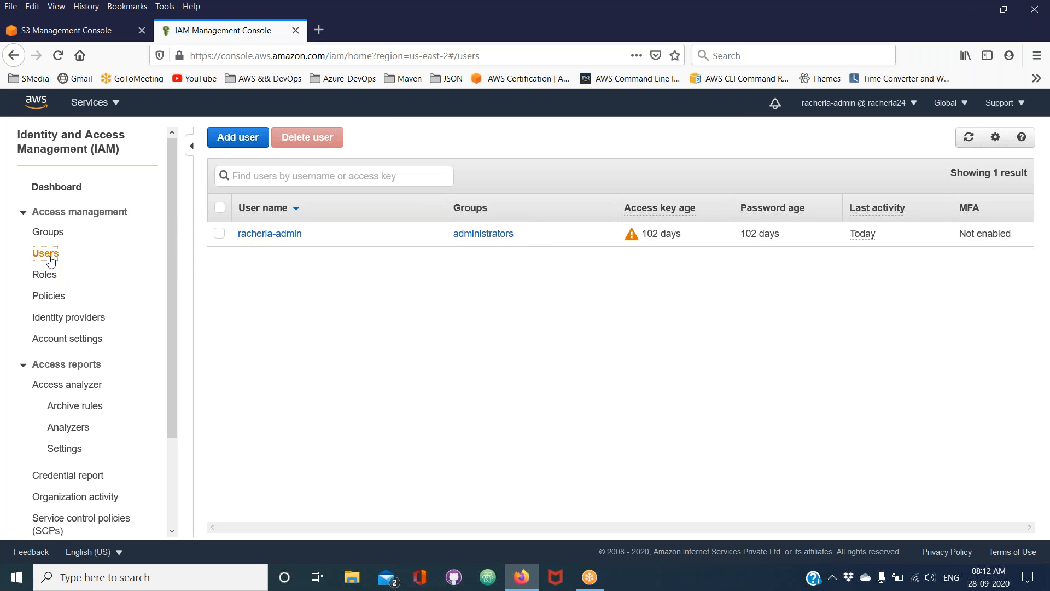
click(245, 149)
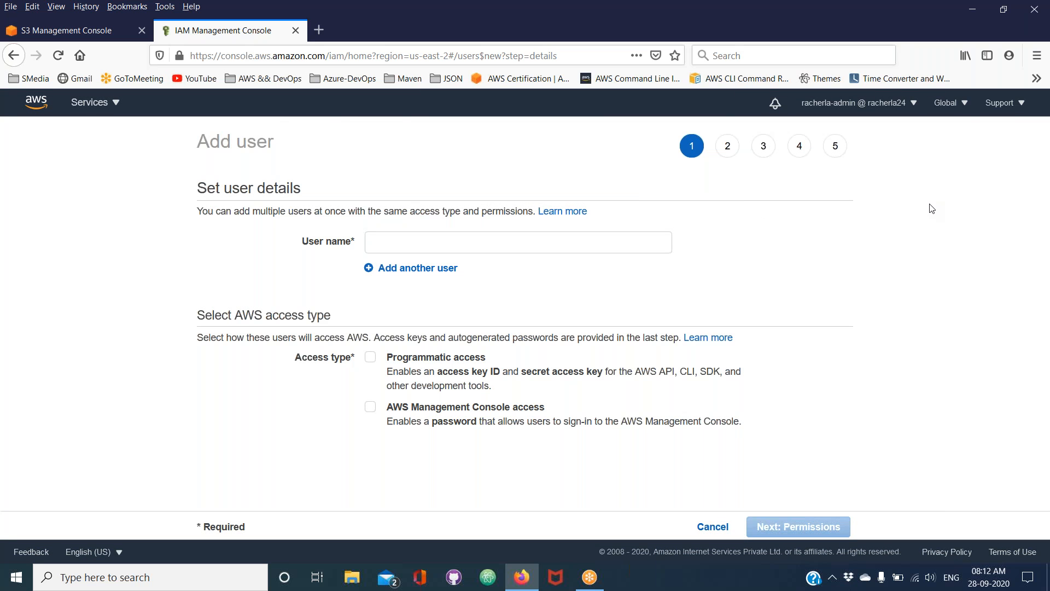
click(914, 196)
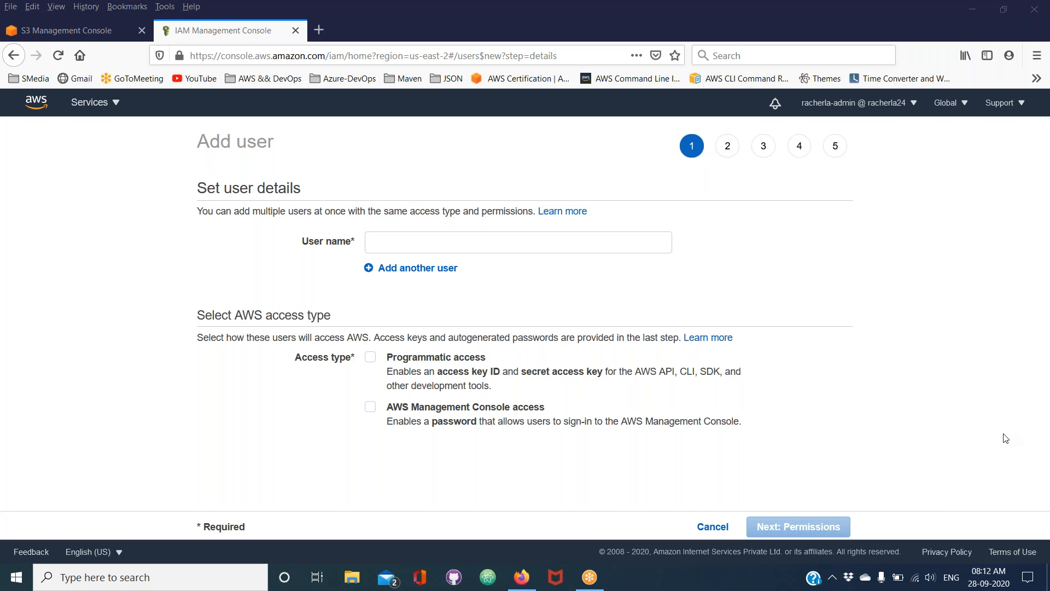
click(411, 245)
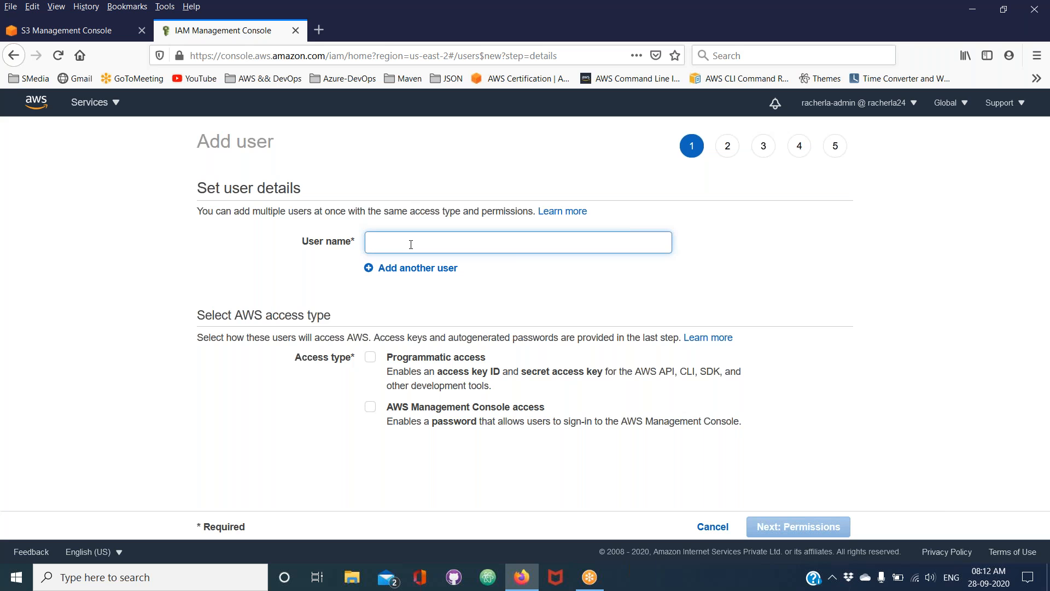
text(parke)
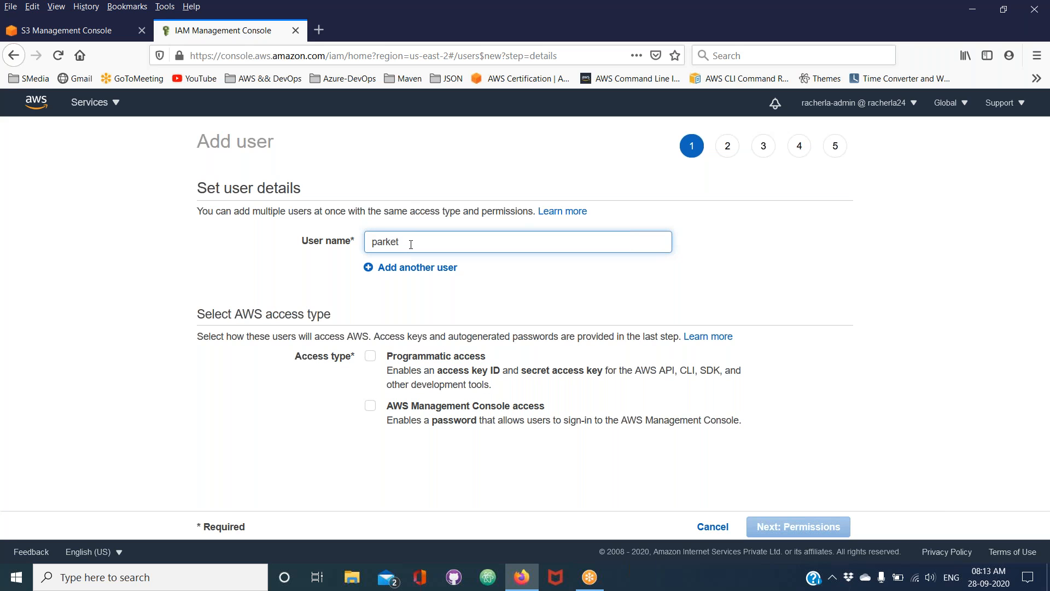
text(r)
double_click(411, 244)
key(BackSpace)
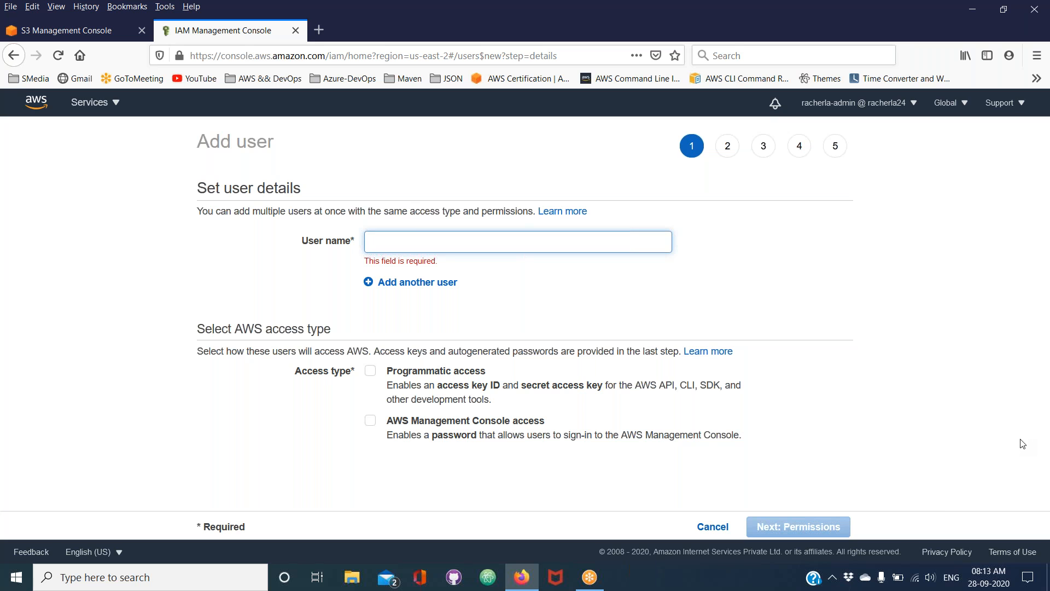
click(1011, 443)
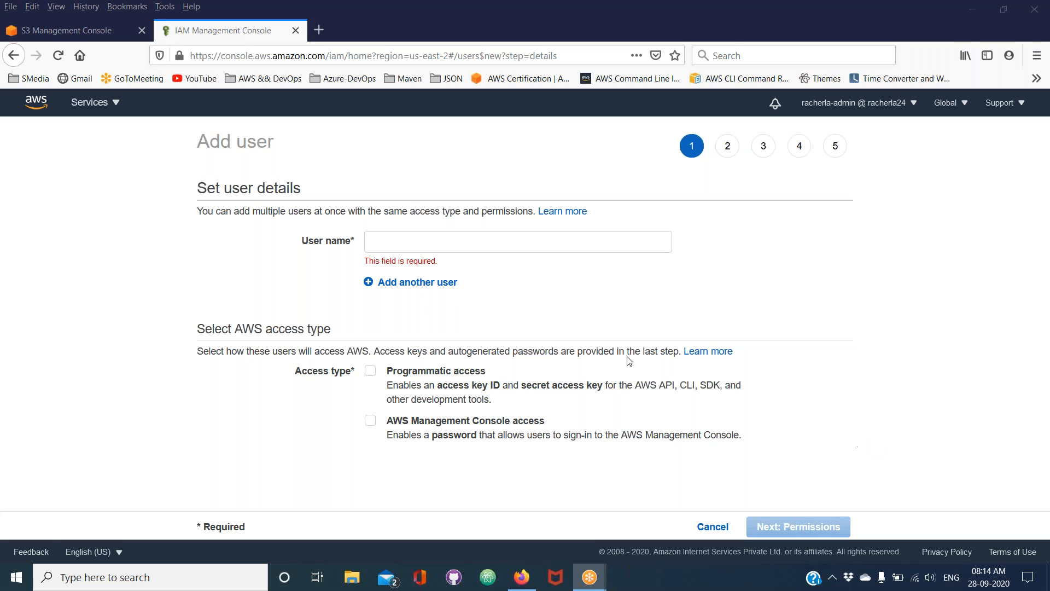
Enter the new user's name and enable both programmatic access and AWS Management Console access
click(424, 242)
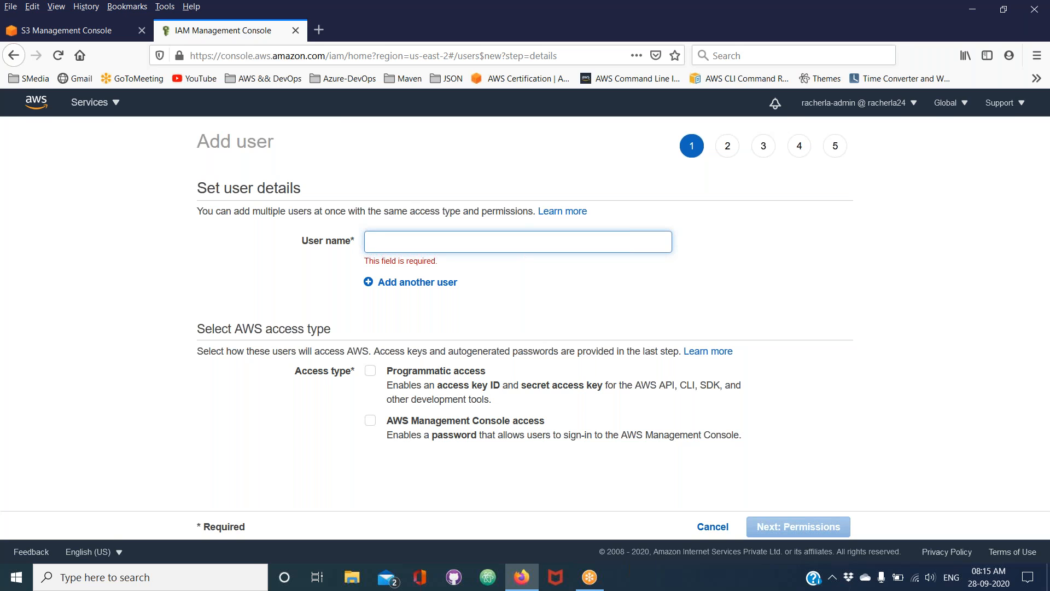
text(avi)
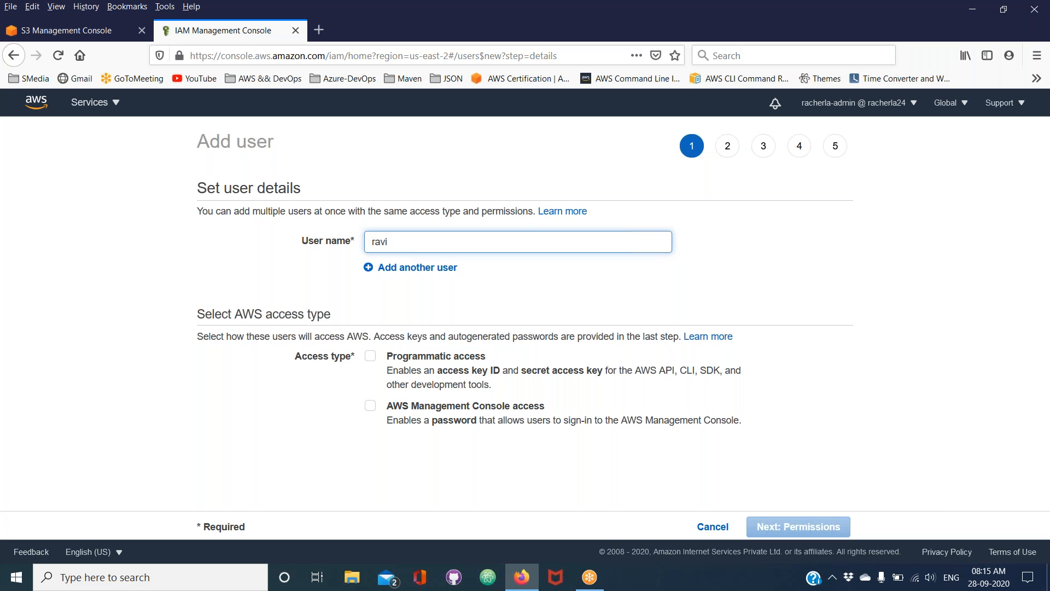
click(371, 361)
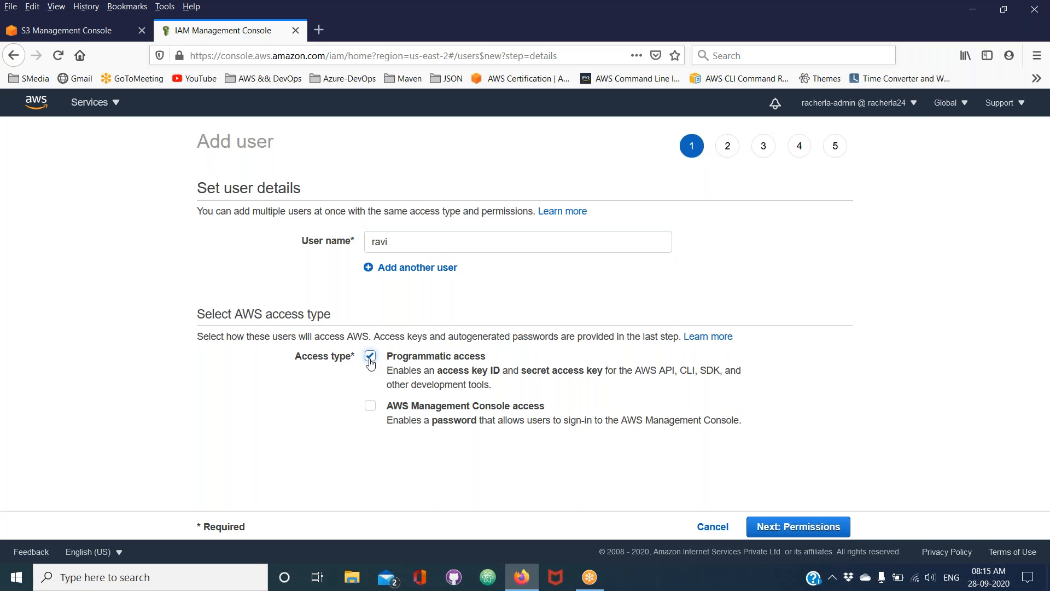
click(370, 409)
Choose a custom console password for the new user and enter the password
scroll(370, 411, down, 2)
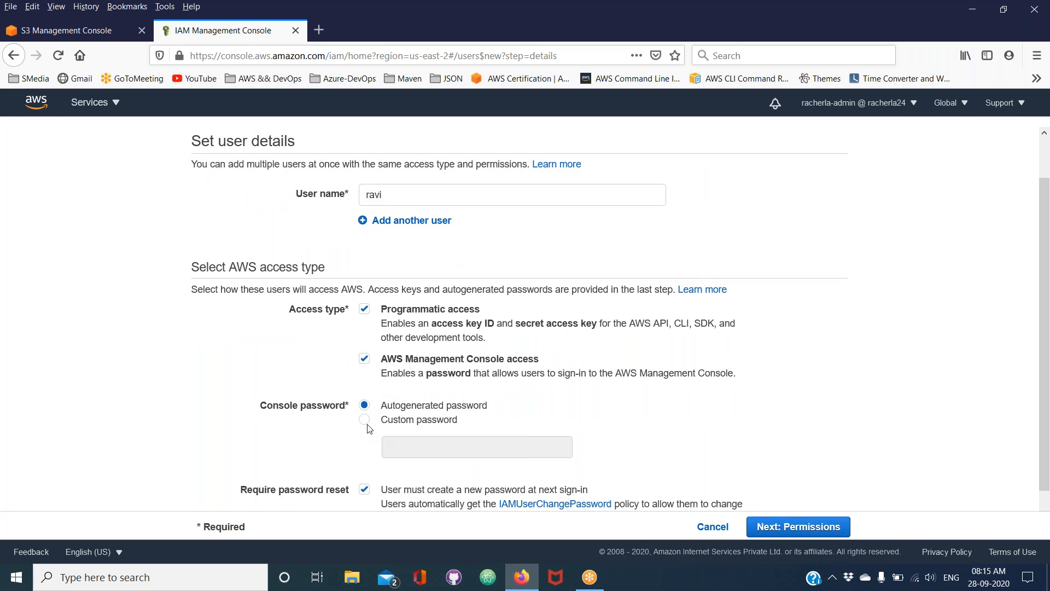
click(365, 420)
click(391, 444)
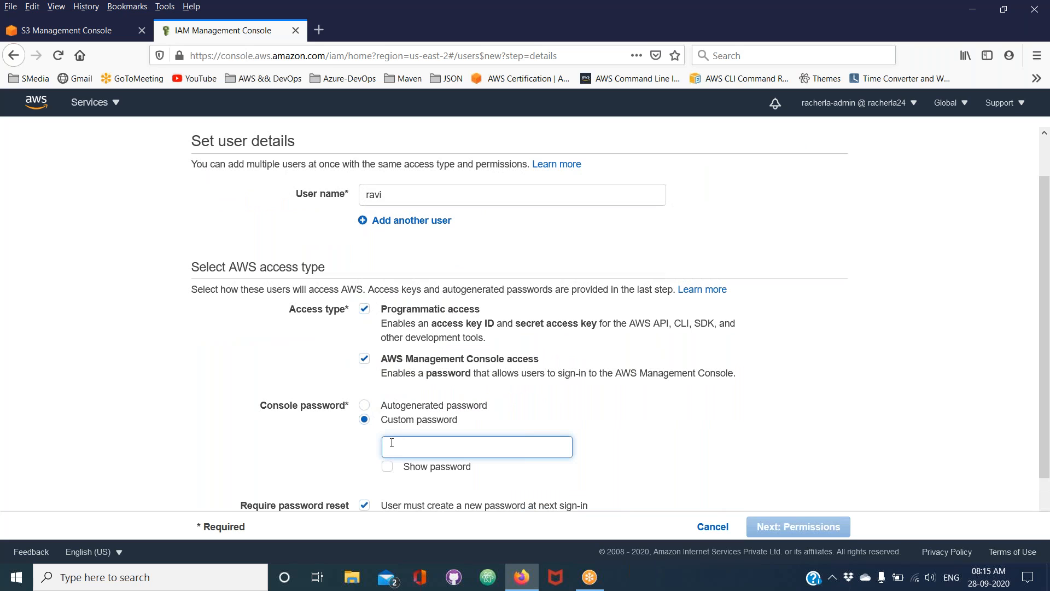
text(••)
text(***)
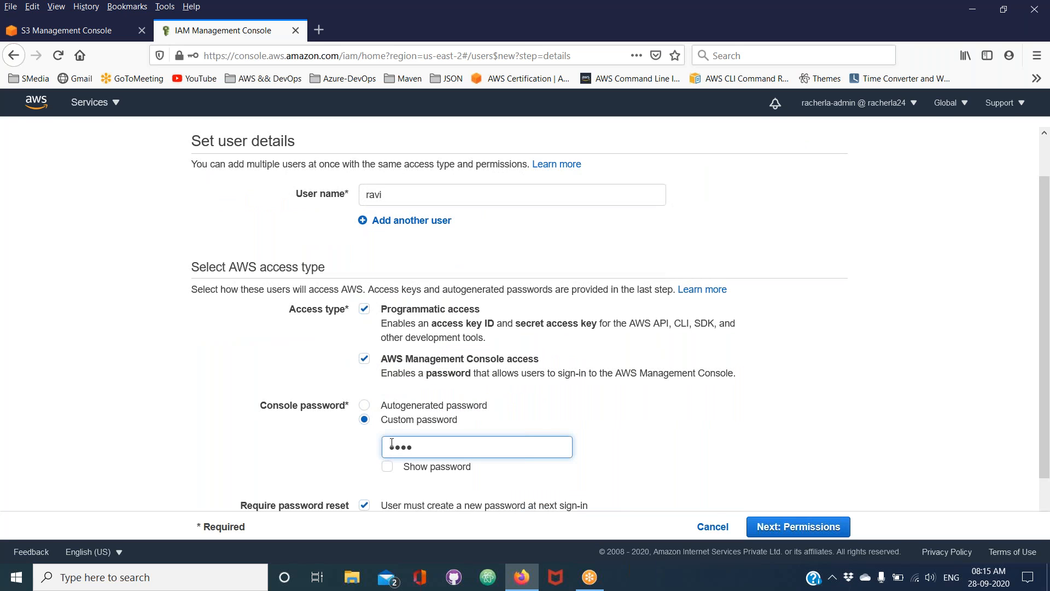
text(***)
scroll(392, 444, down, 2)
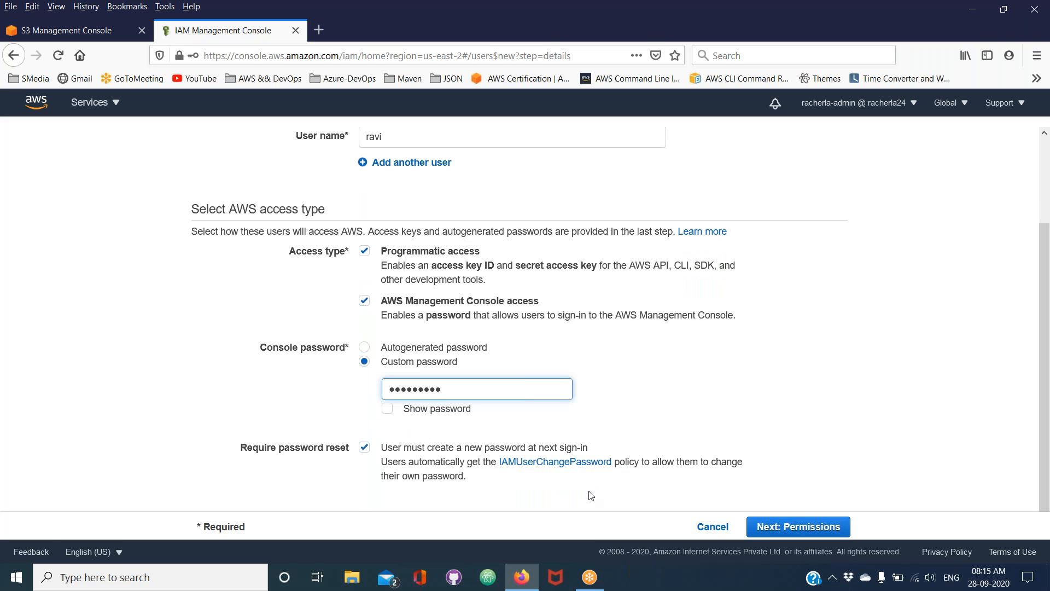
Continue to the permissions stage and choose to attach existing policies directly
click(759, 529)
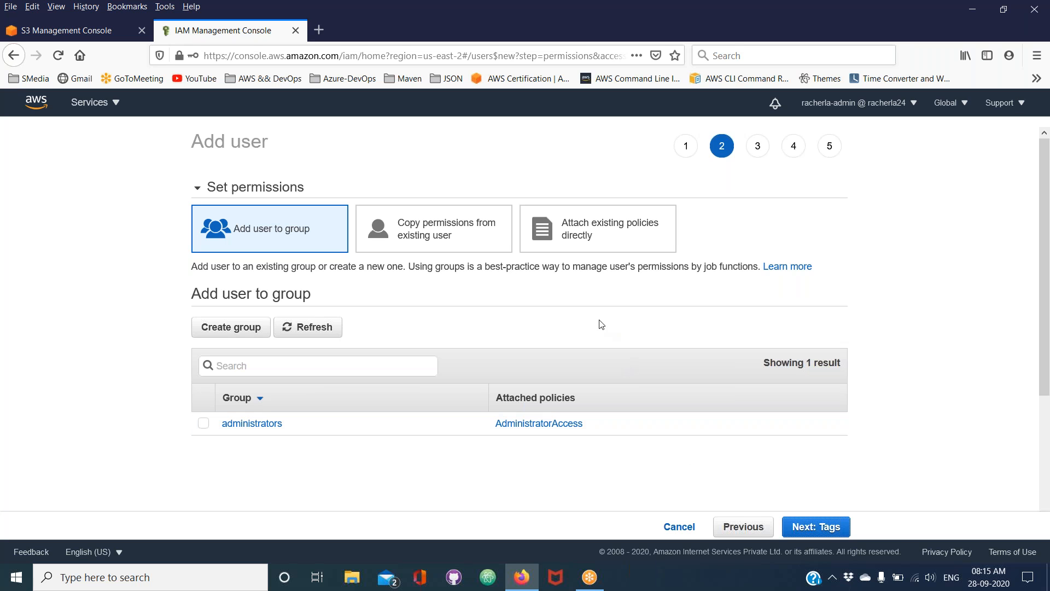
click(581, 242)
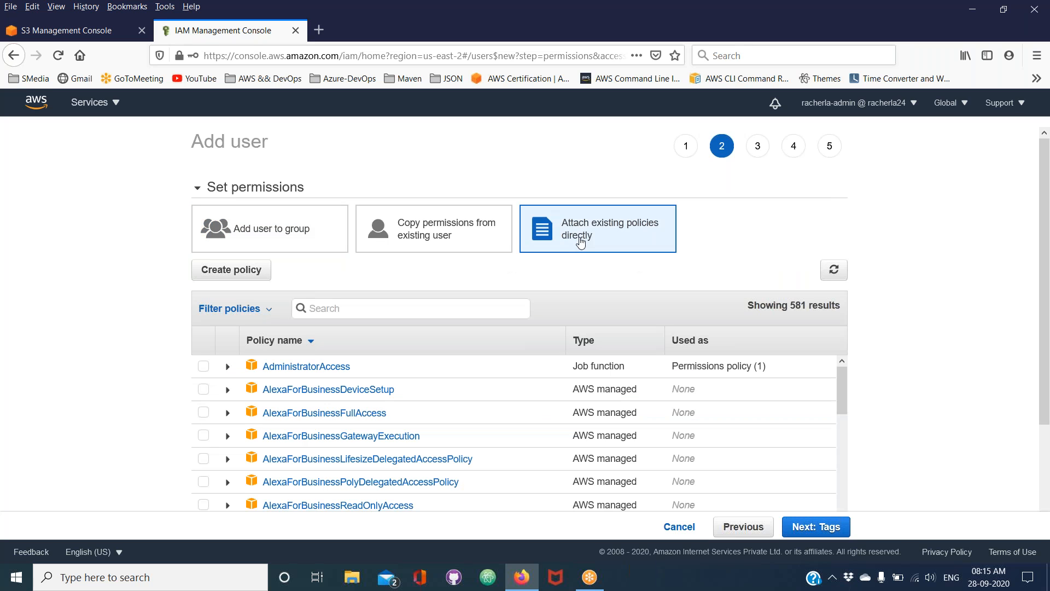
Filter the policy list to customer managed policies and clear that filter again
click(268, 313)
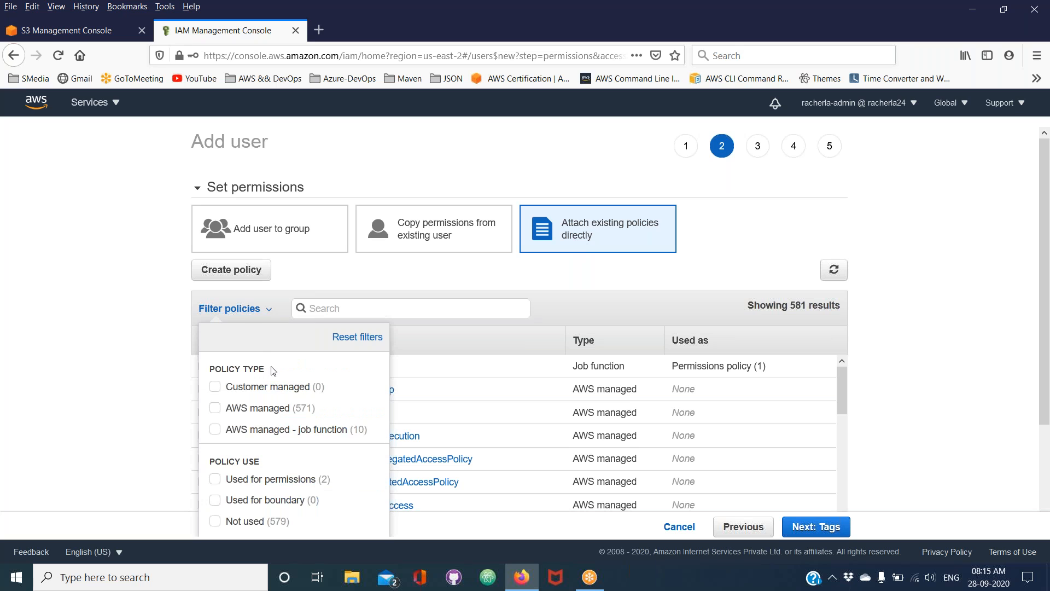
click(273, 389)
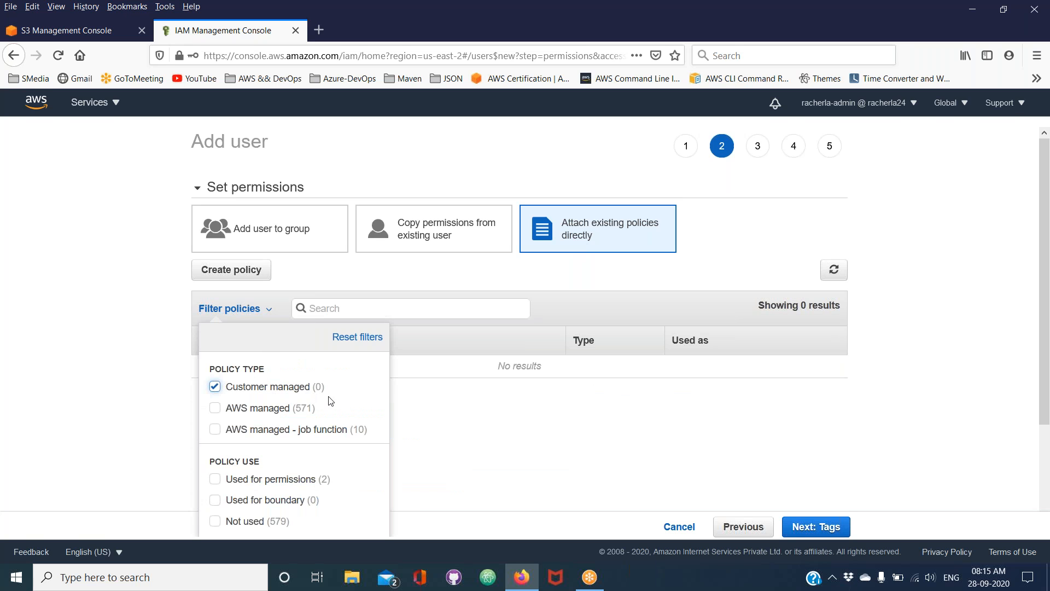
click(445, 431)
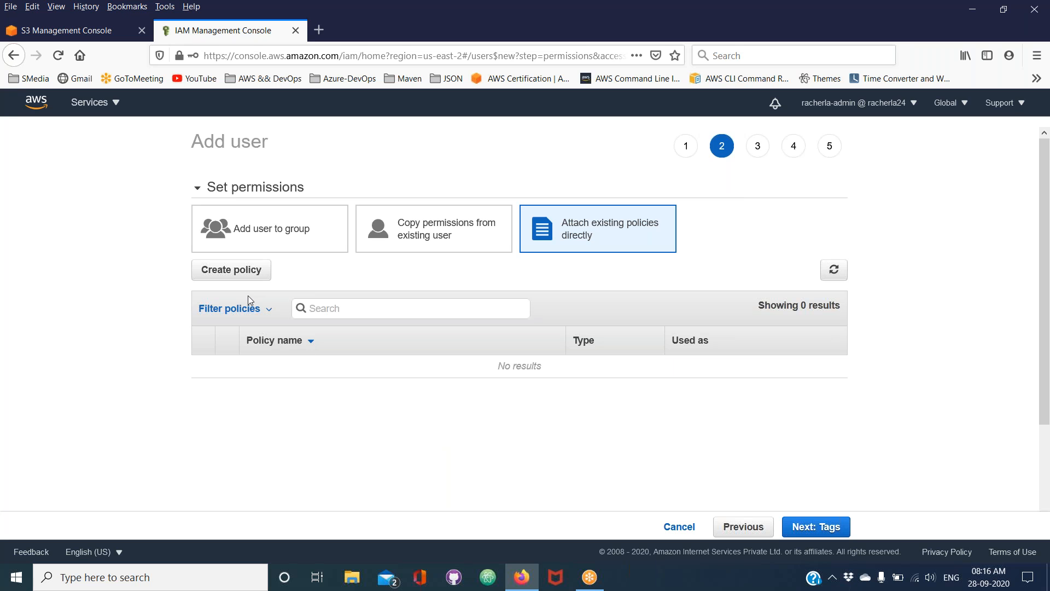
click(249, 310)
click(215, 387)
Search the policies for S3 and select AmazonS3ReadOnlyAccess for the new user
click(410, 306)
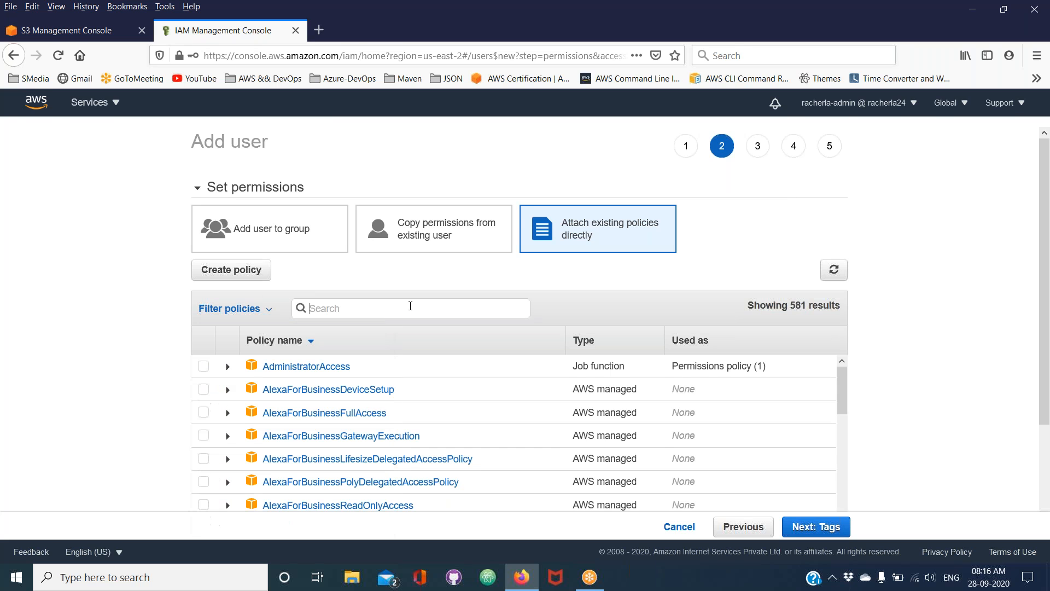
text(S3)
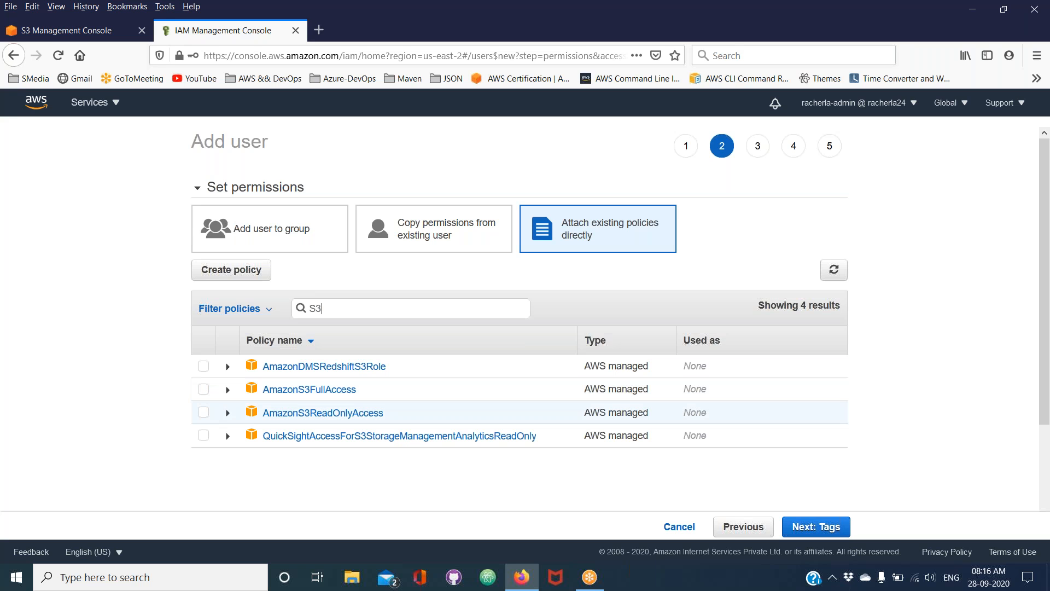
click(203, 412)
Examine the actions and resource in the AmazonS3ReadOnlyAccess policy's JSON
click(228, 413)
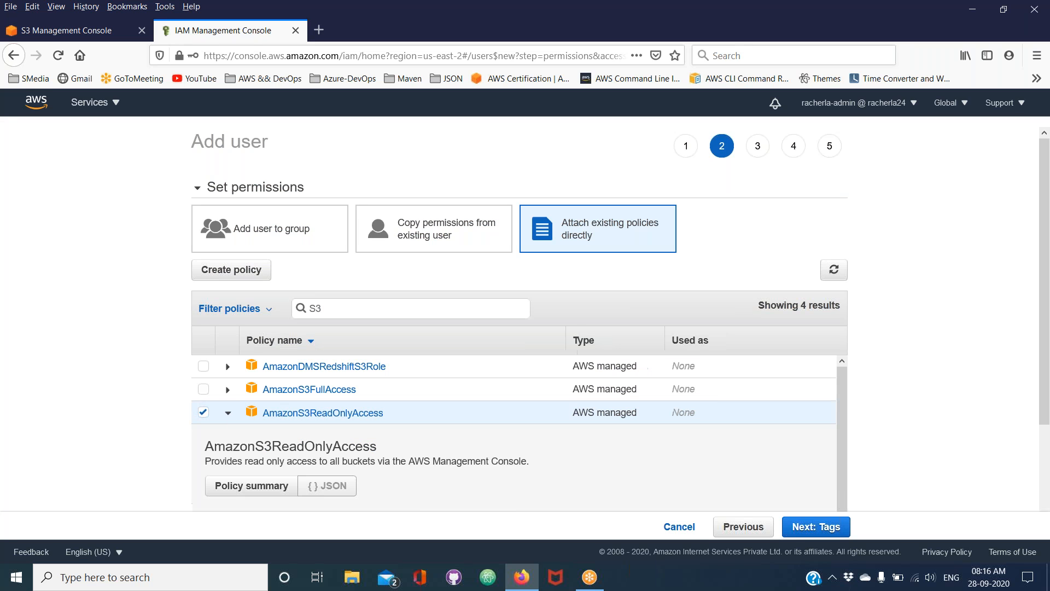
scroll(514, 432, down, 4)
scroll(394, 432, down, 2)
right_click(357, 452)
click(434, 429)
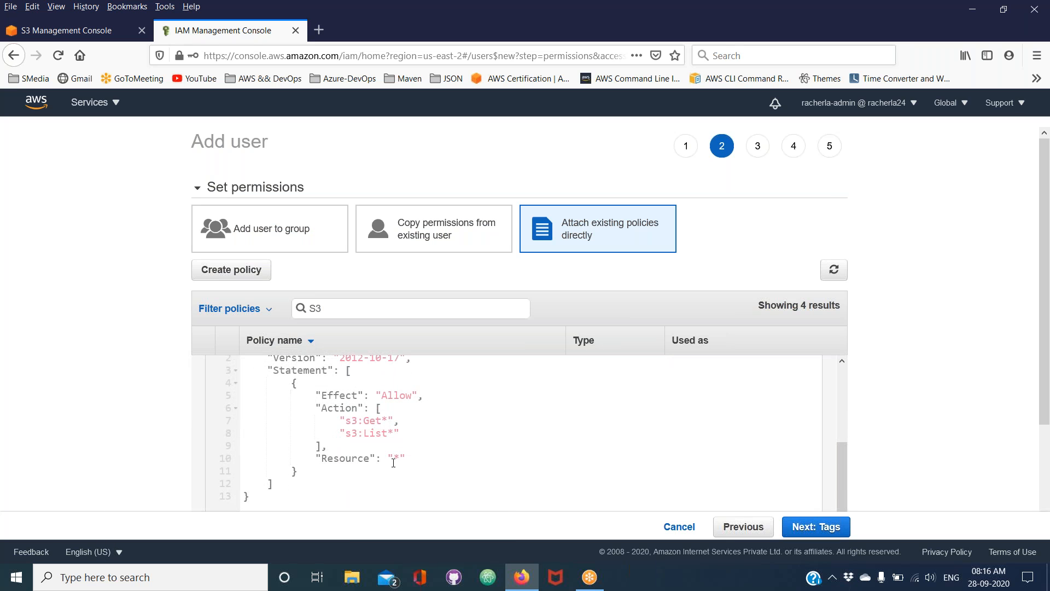
double_click(397, 458)
scroll(389, 456, up, 6)
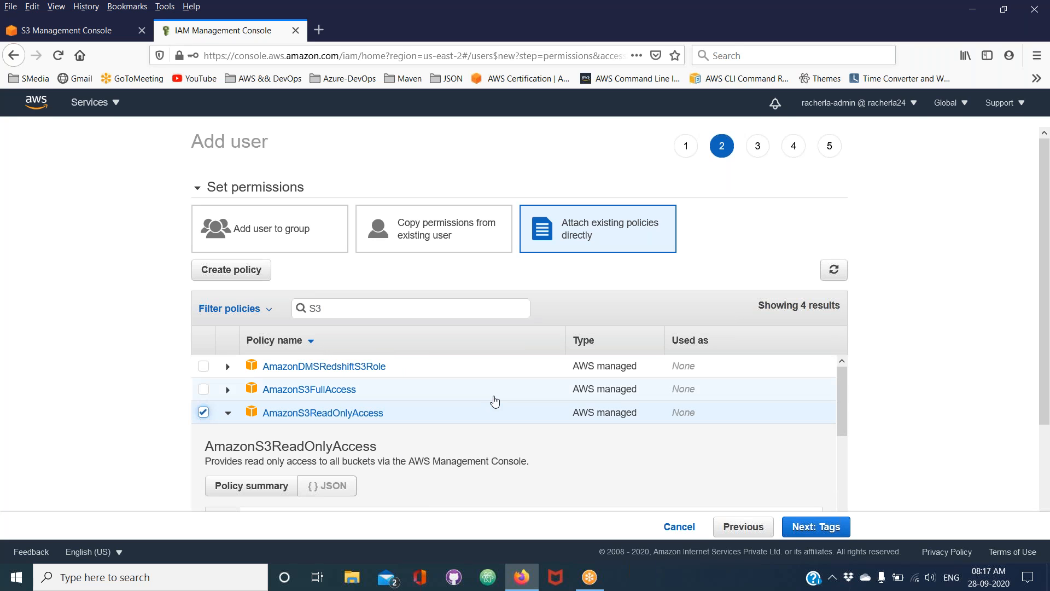
scroll(496, 401, down, 5)
Create the user without tags, close the confirmation and open the new user's summary
click(794, 526)
click(796, 527)
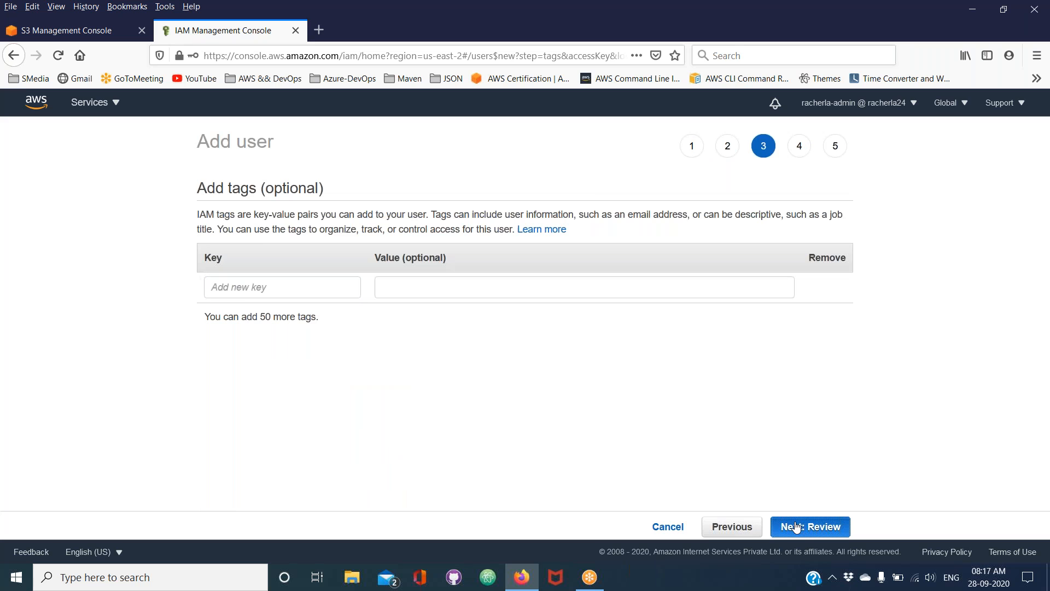
click(796, 527)
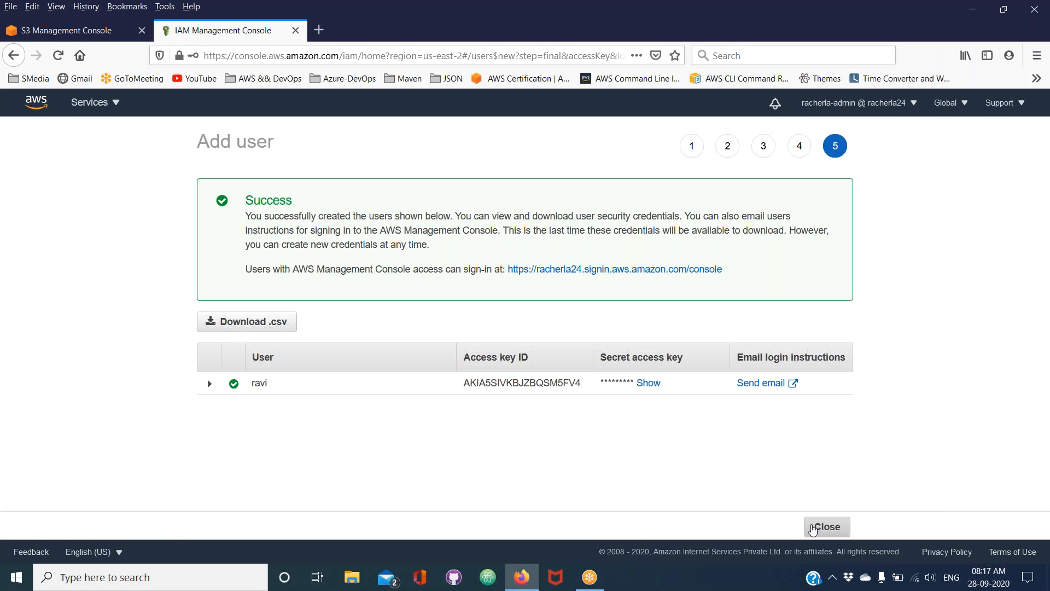
click(810, 527)
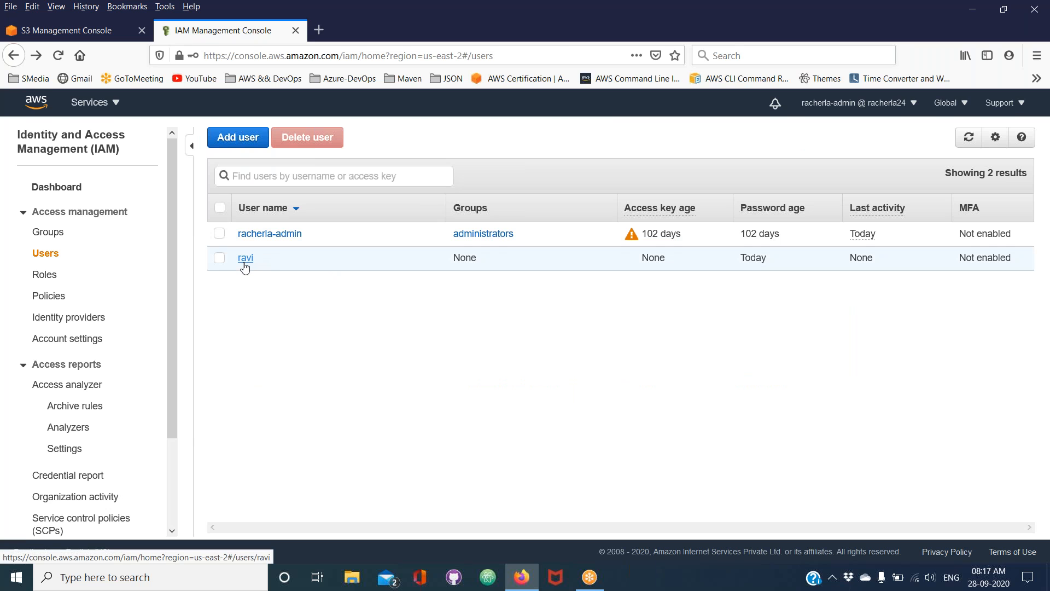
click(245, 261)
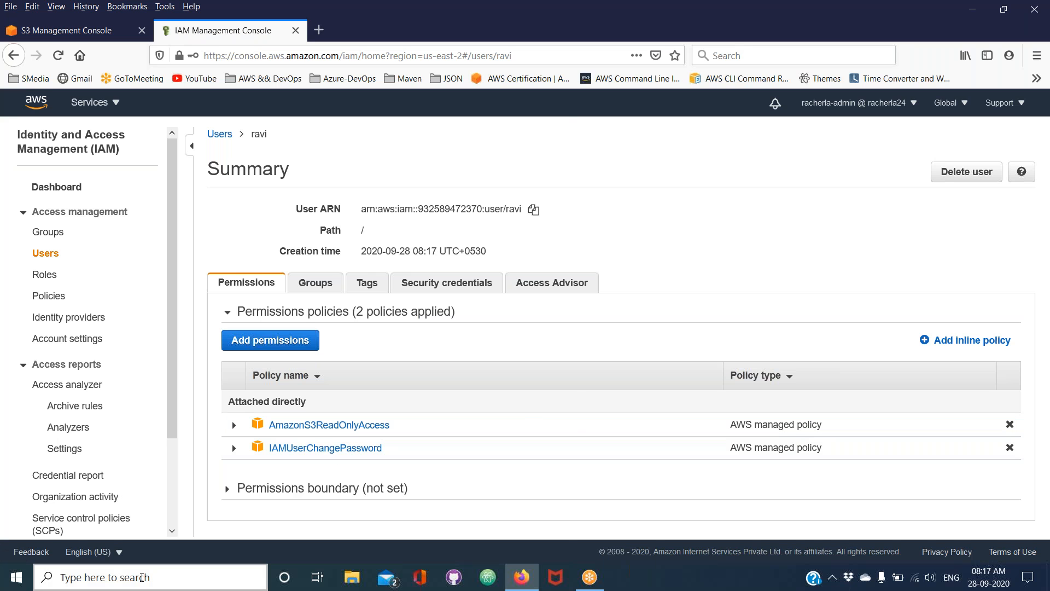
Find and launch Google Chrome from the Windows search
click(175, 577)
text(chrome)
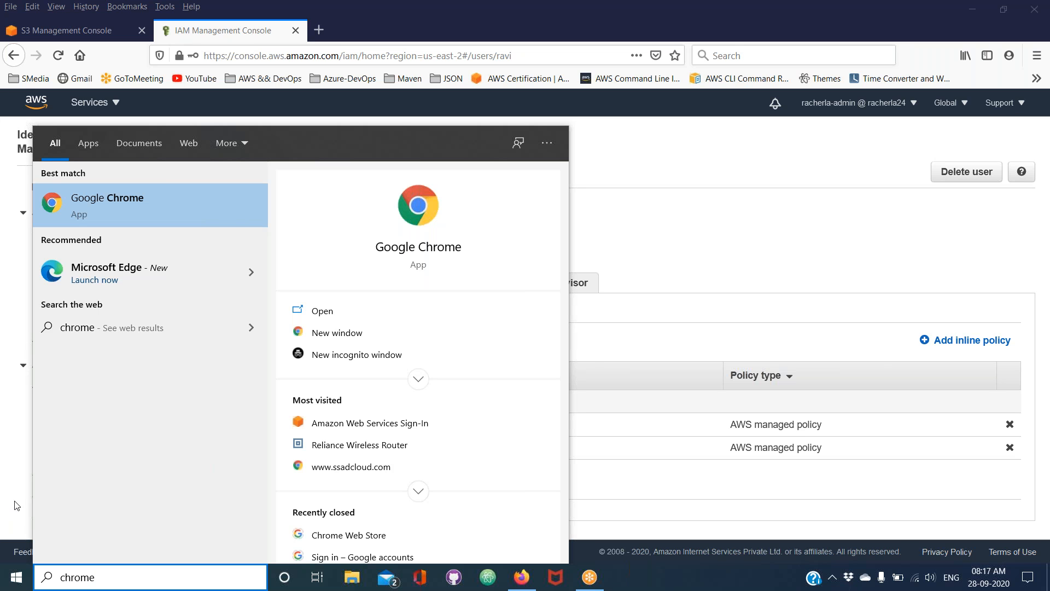
key(Escape)
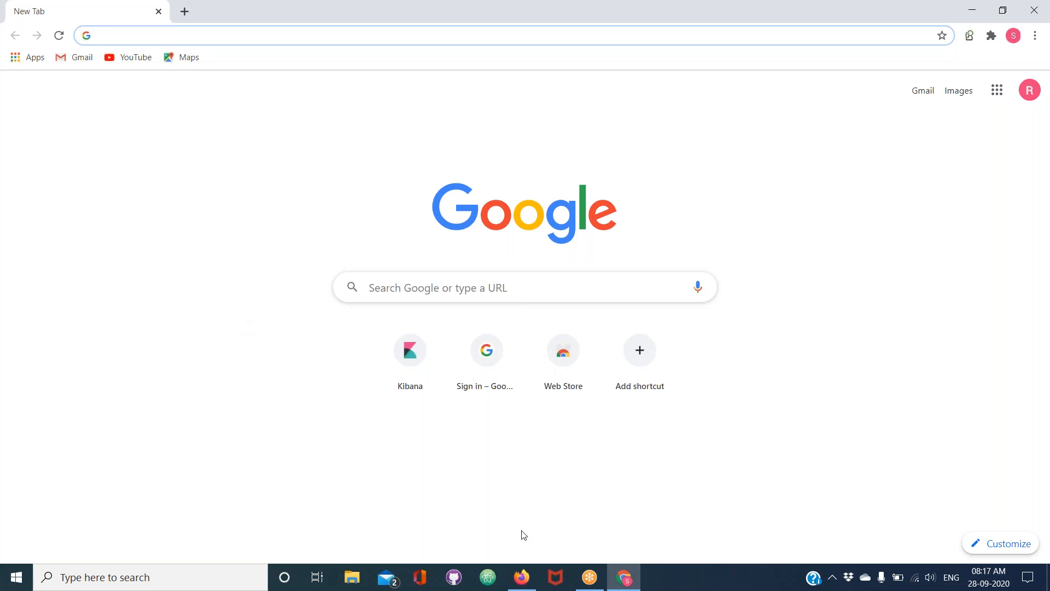
Switch back to Firefox and copy the console sign-in link from the new user's security credentials
click(523, 581)
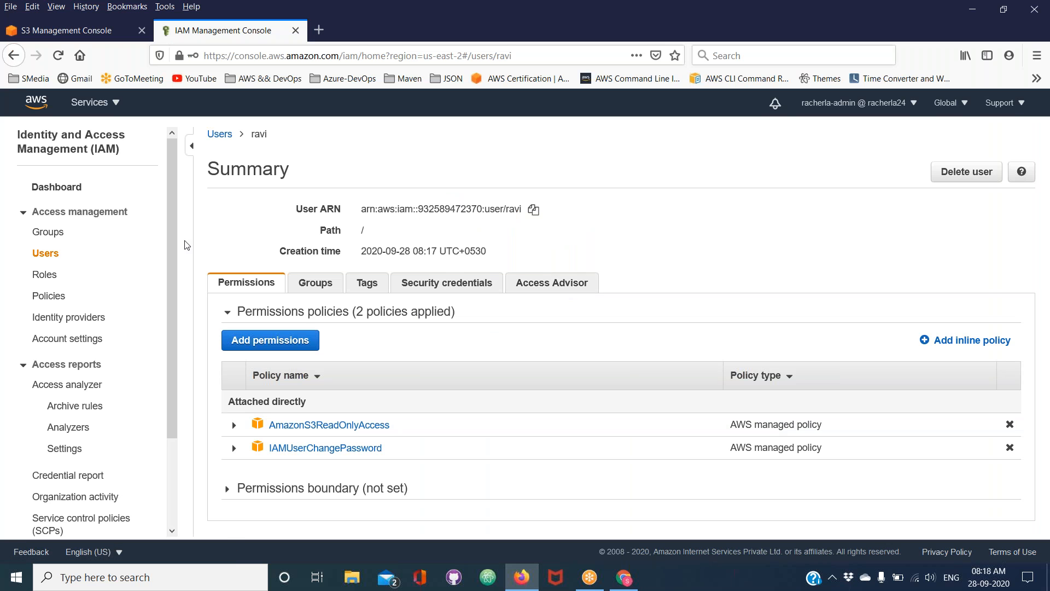
click(49, 257)
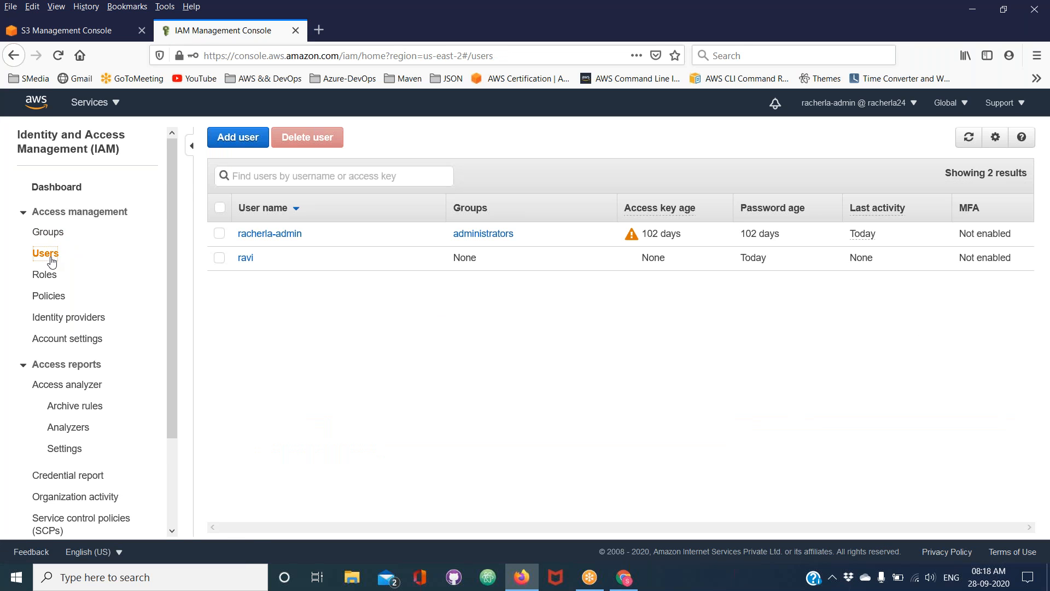
click(244, 259)
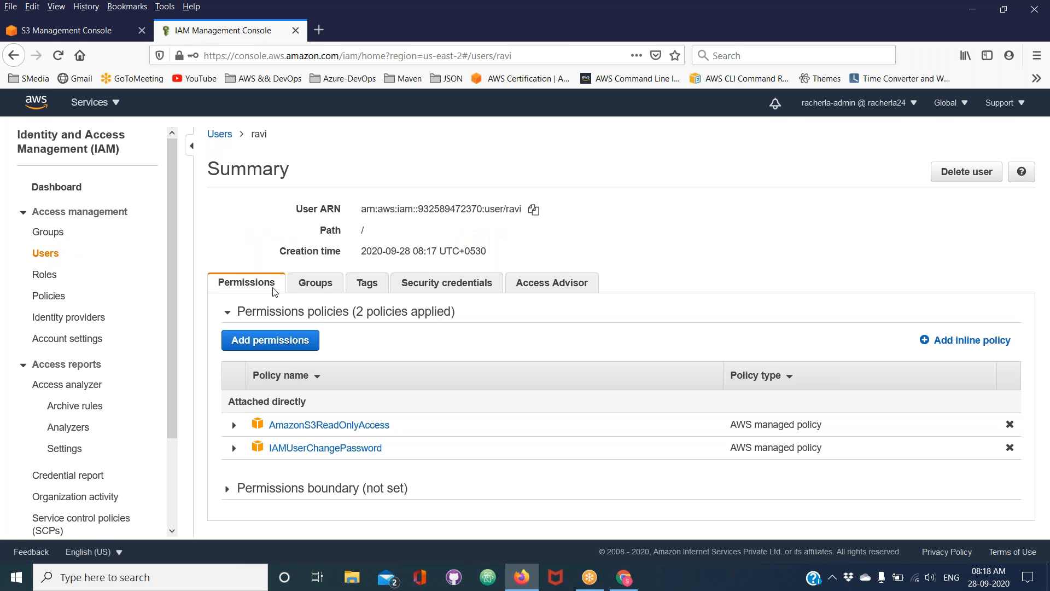
click(409, 290)
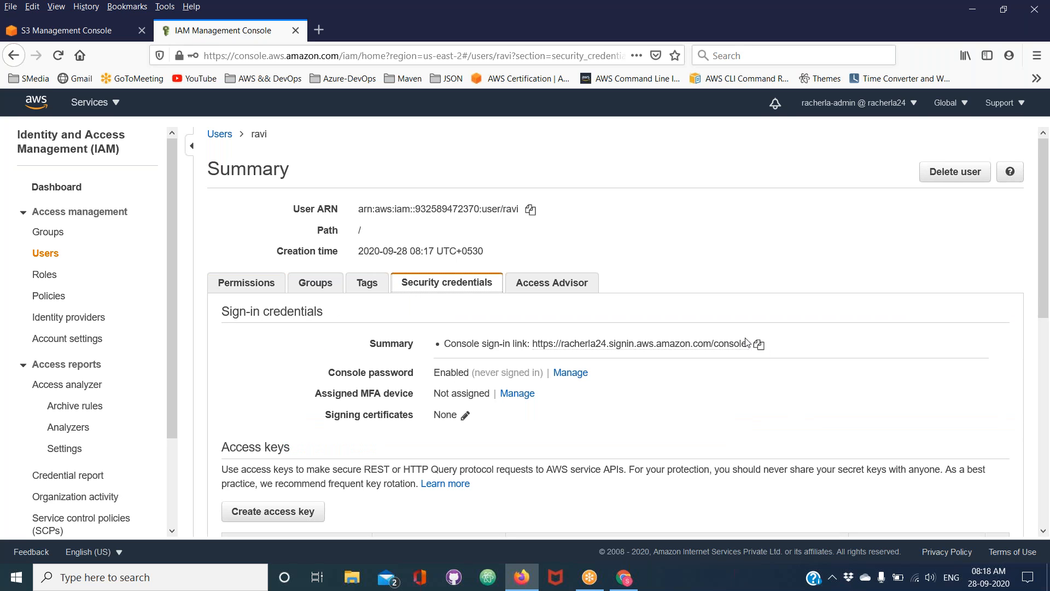
click(761, 346)
Switch to Chrome and open the copied console sign-in link
click(624, 577)
key(ctrl+v)
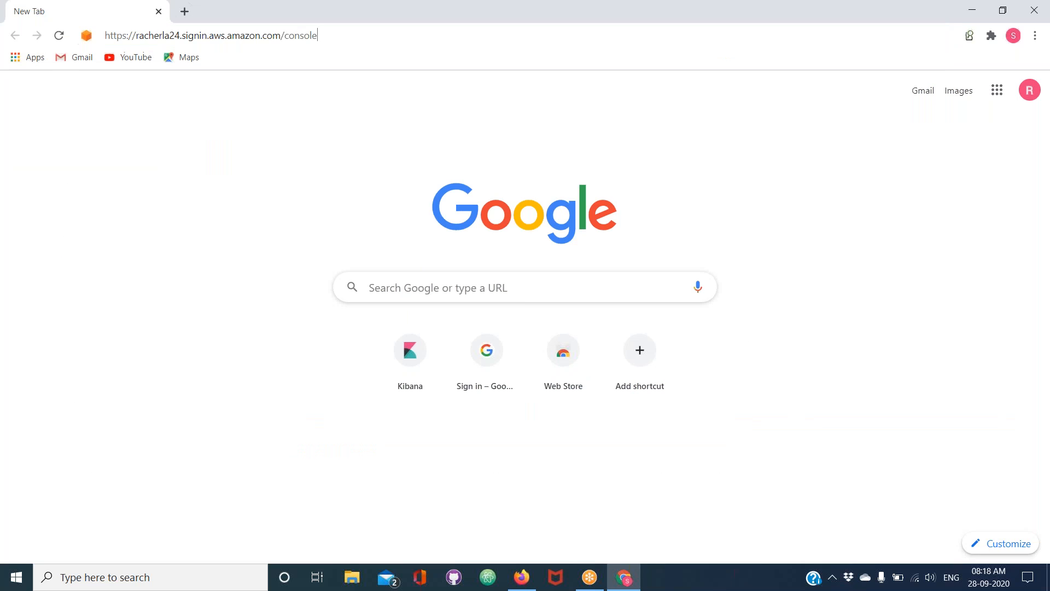
key(Return)
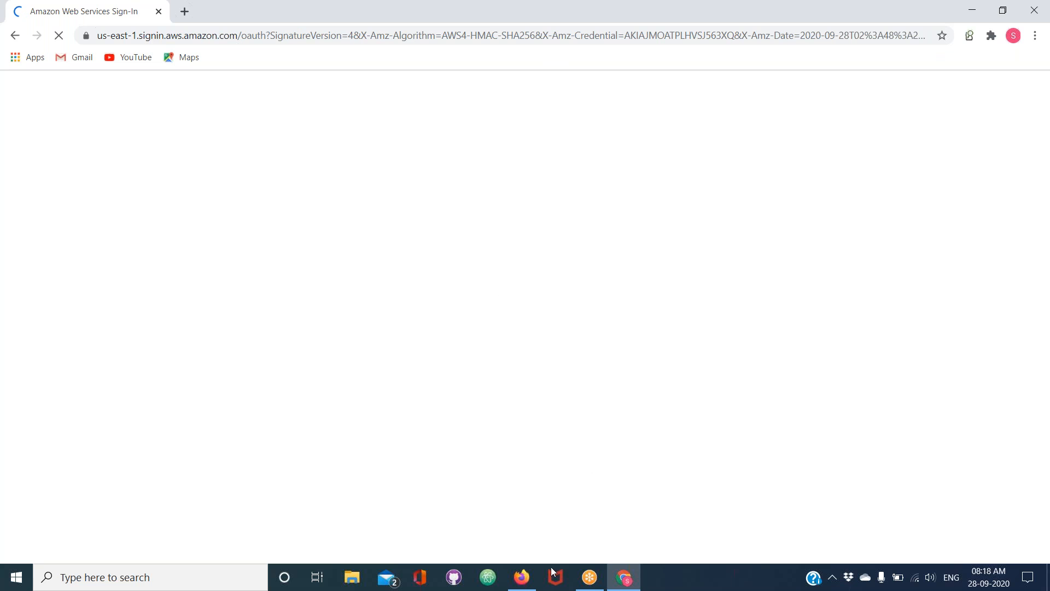
mouse_move(524, 587)
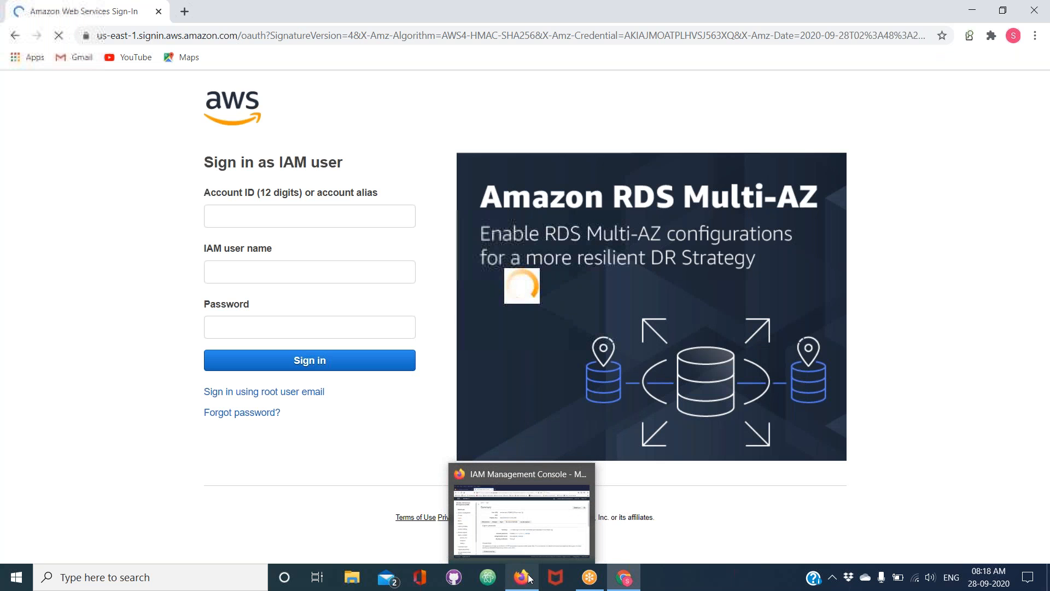
Sign in as the new IAM user with the IAM user name and account password
text(ravi)
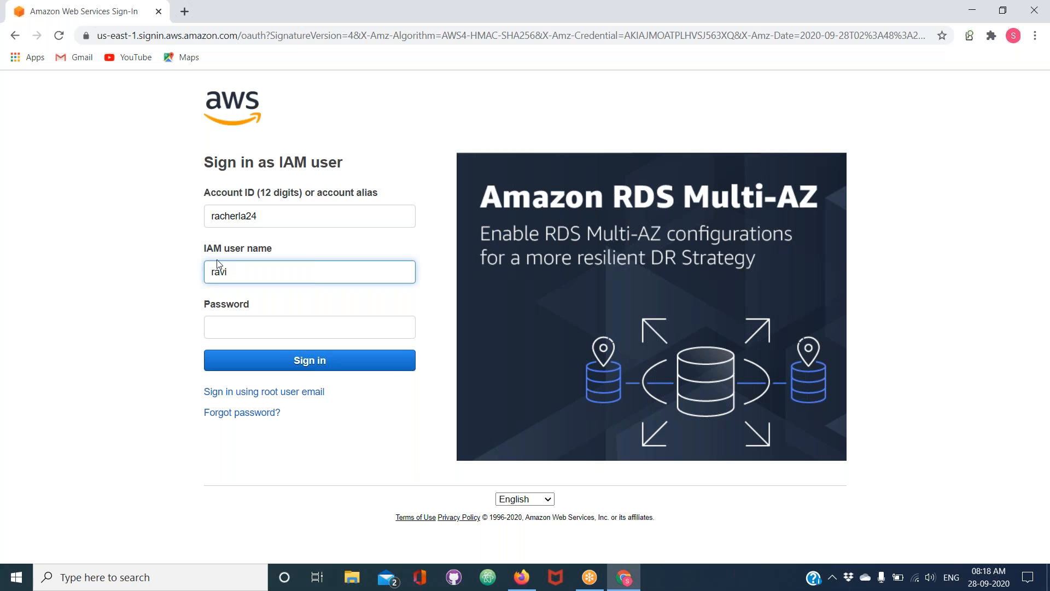
click(238, 326)
text(r••••••••)
click(252, 365)
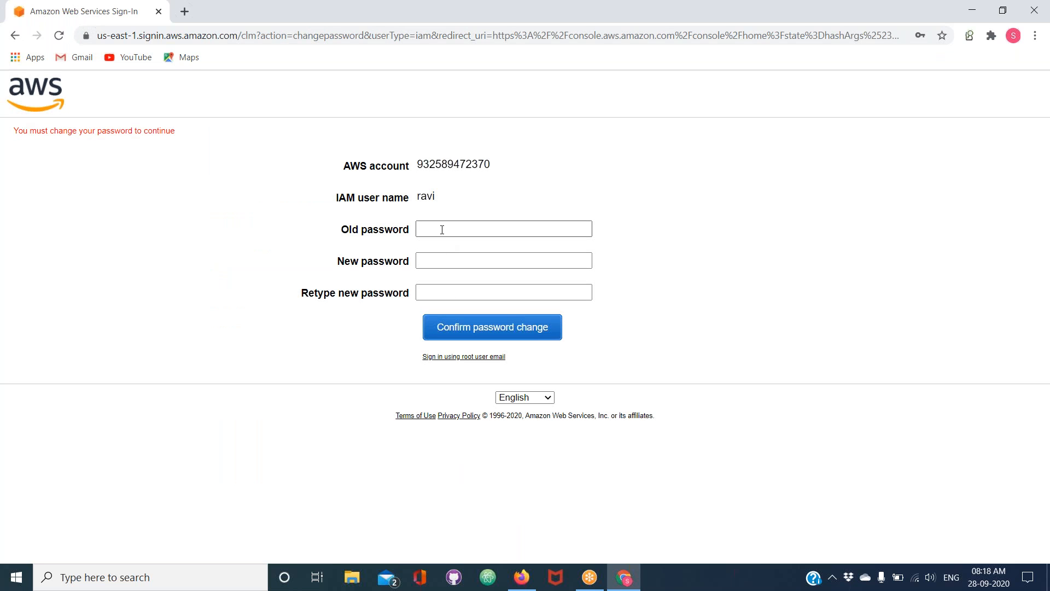
Change the required password by entering the old and new passwords, and dismiss Chrome's password warning
click(442, 230)
text(•••••••••)
click(434, 263)
text(••••••••)
text(•••••••)
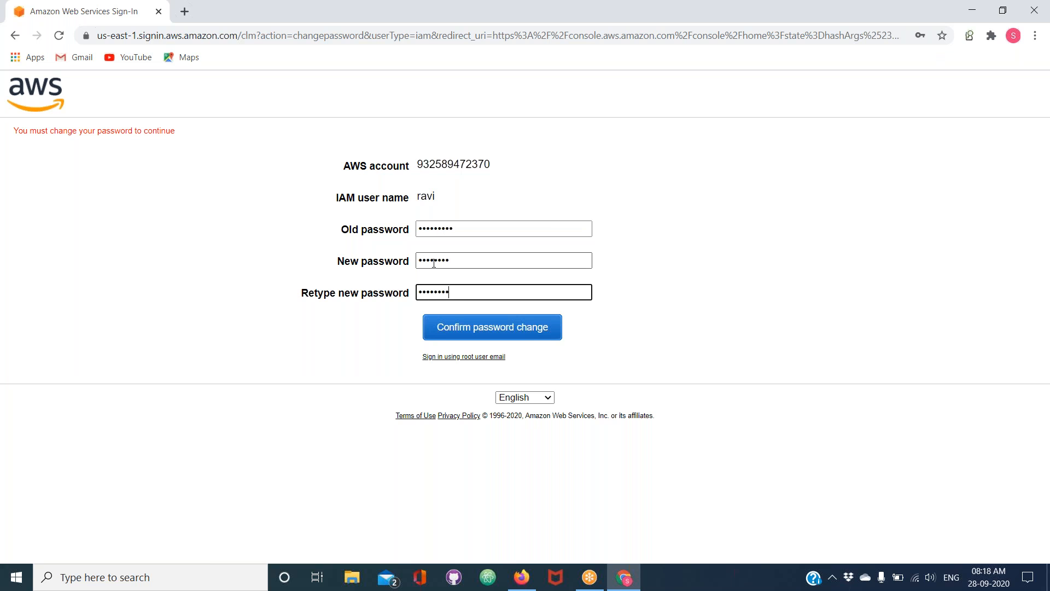
click(461, 336)
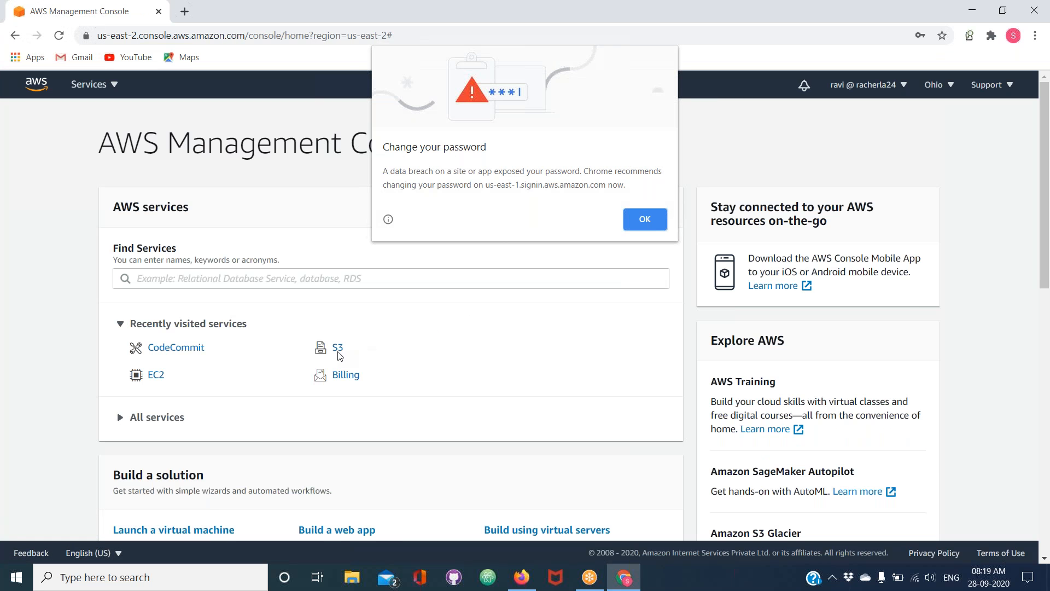
click(659, 221)
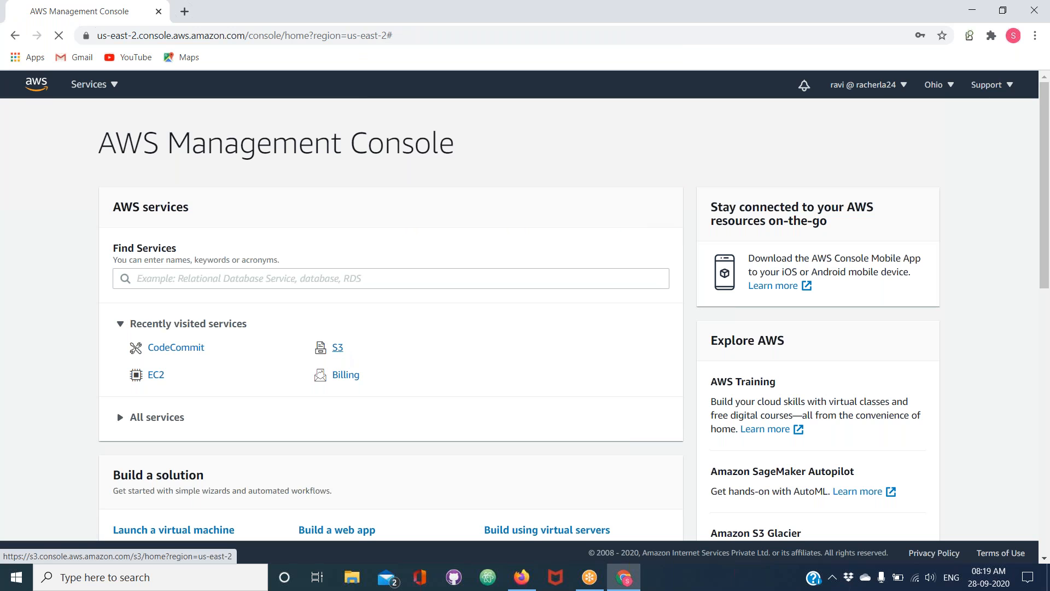
Open app-ion-dev-bucket-us-east-2 in S3 and try to upload the calc file from the Desktop folder
click(339, 348)
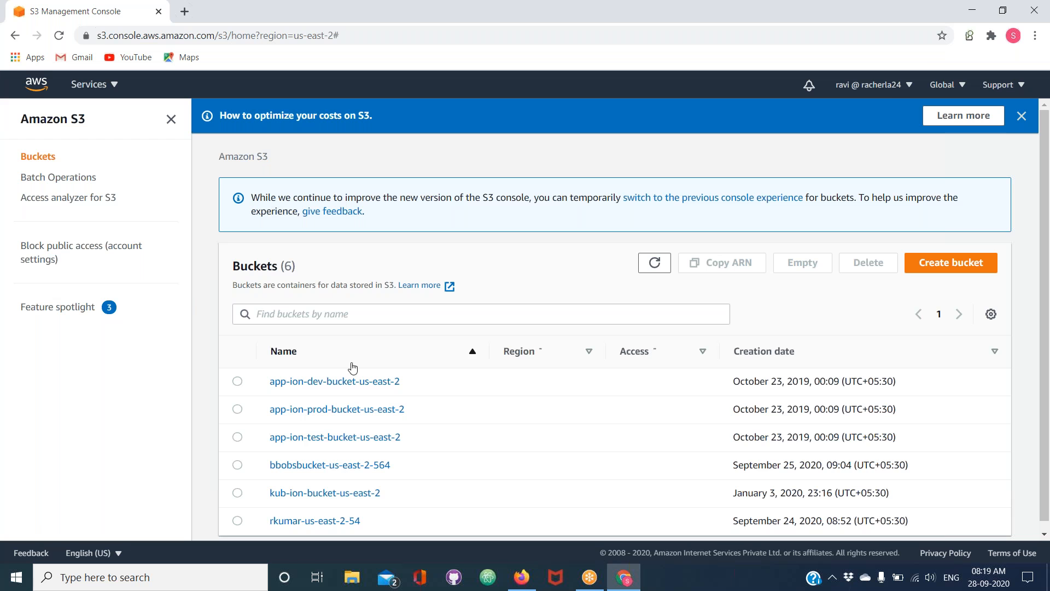
click(378, 387)
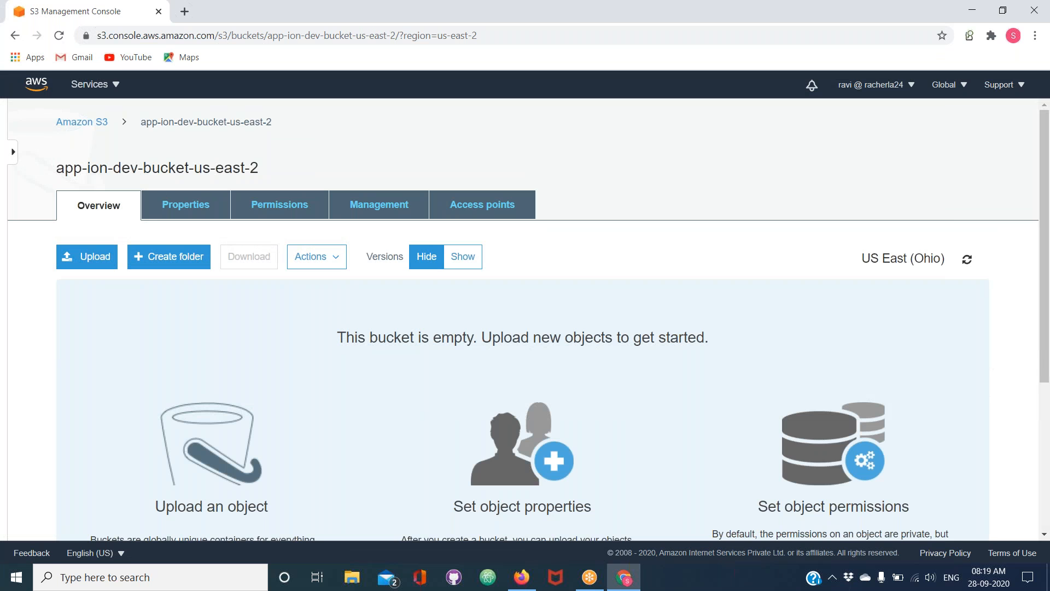
click(92, 259)
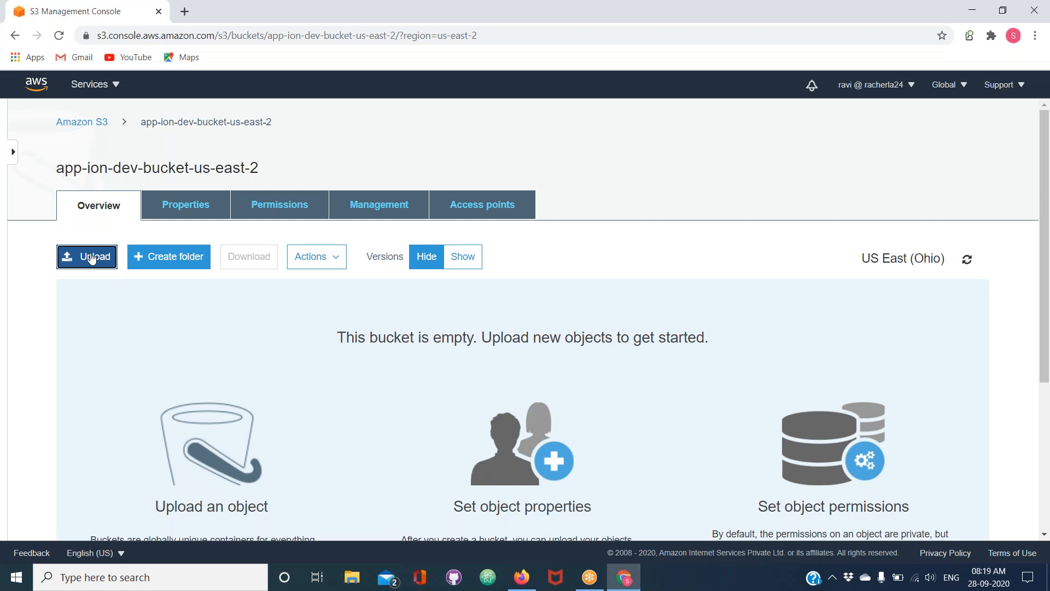
click(514, 430)
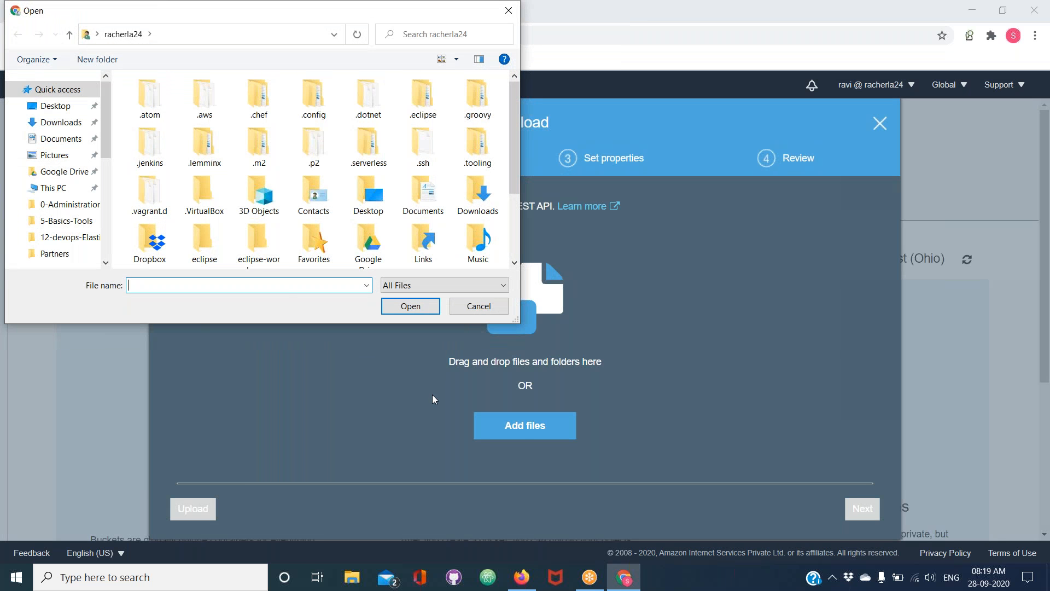
click(68, 113)
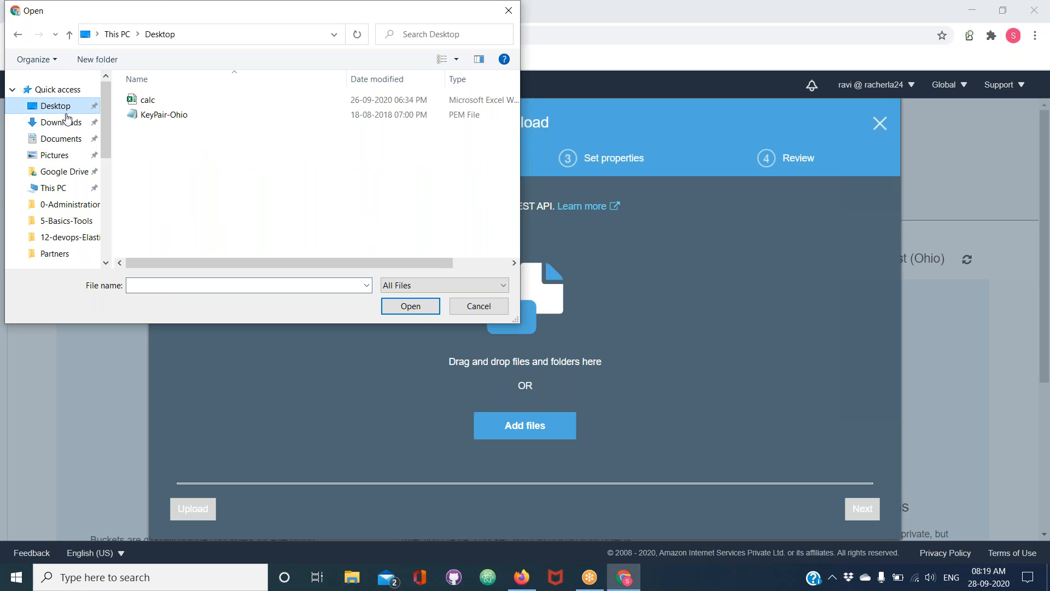
click(151, 104)
click(401, 306)
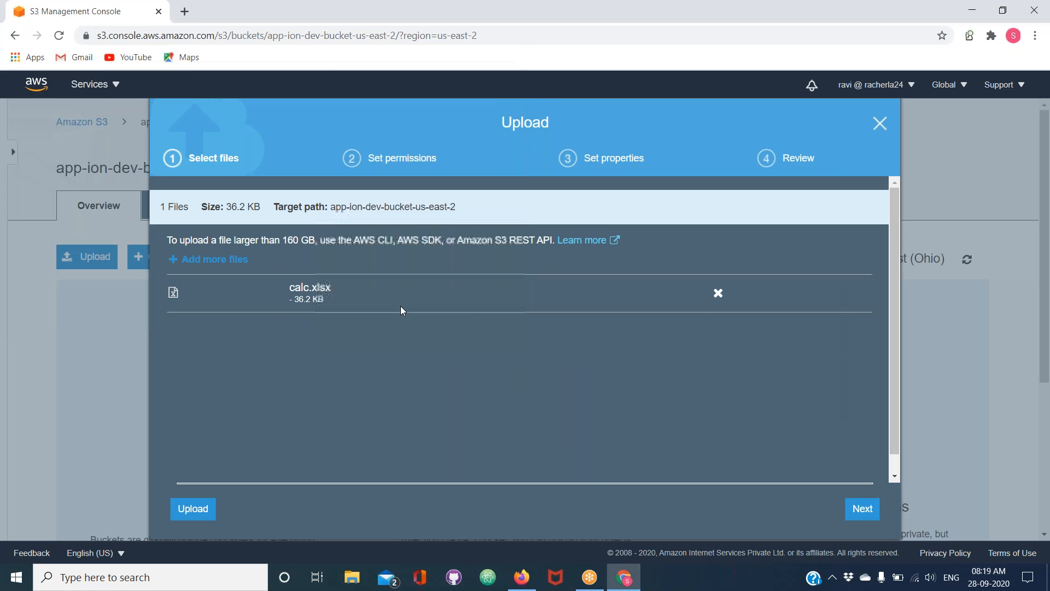
click(195, 517)
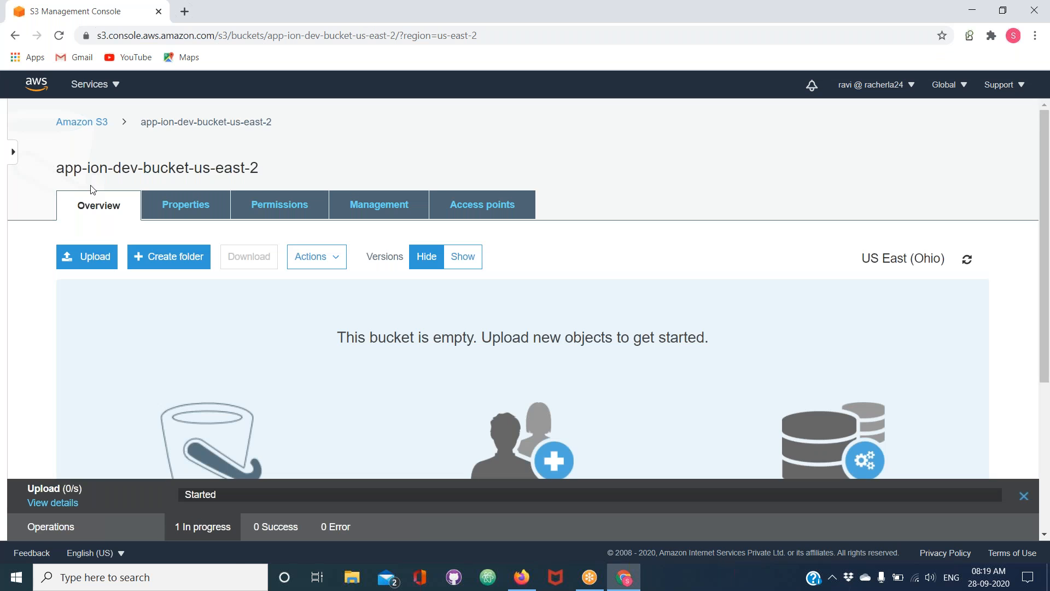
Stay on the bucket page until the upload ends, and display the error status of the upload operation
click(99, 130)
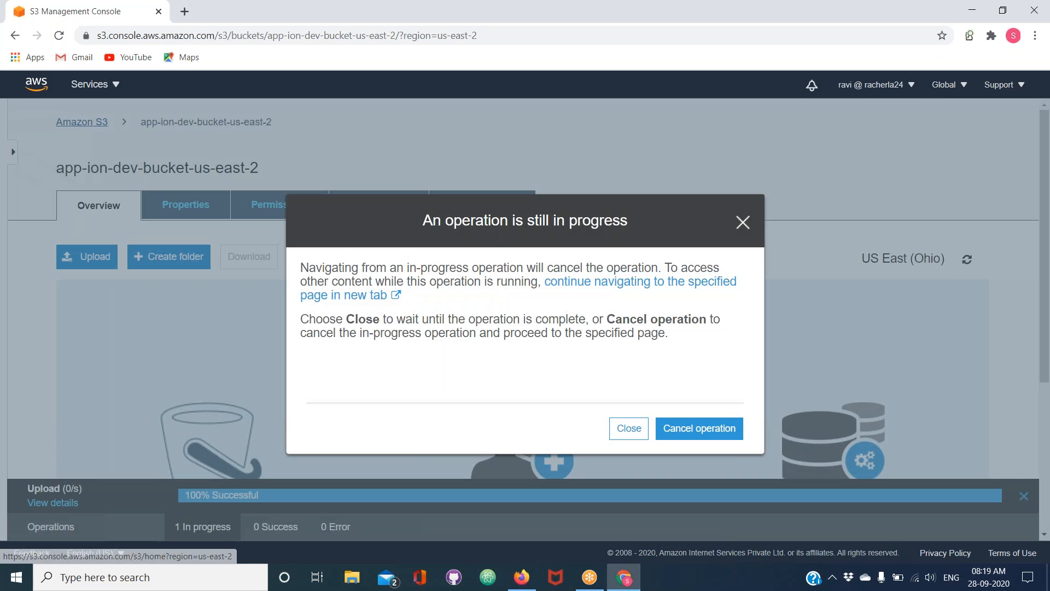
click(635, 432)
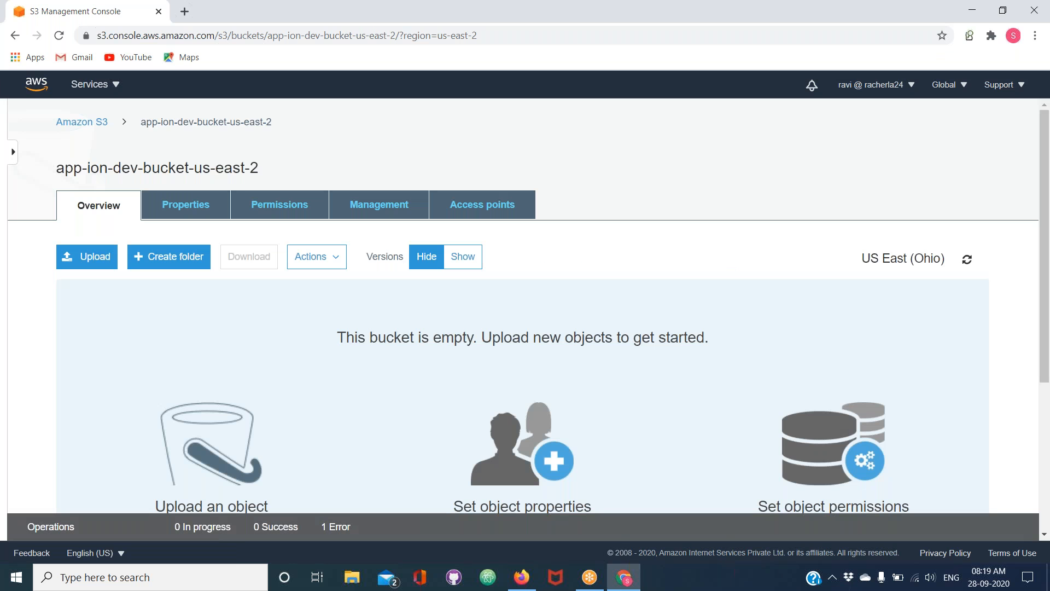
scroll(472, 393, down, 3)
scroll(472, 393, up, 3)
scroll(523, 317, down, 2)
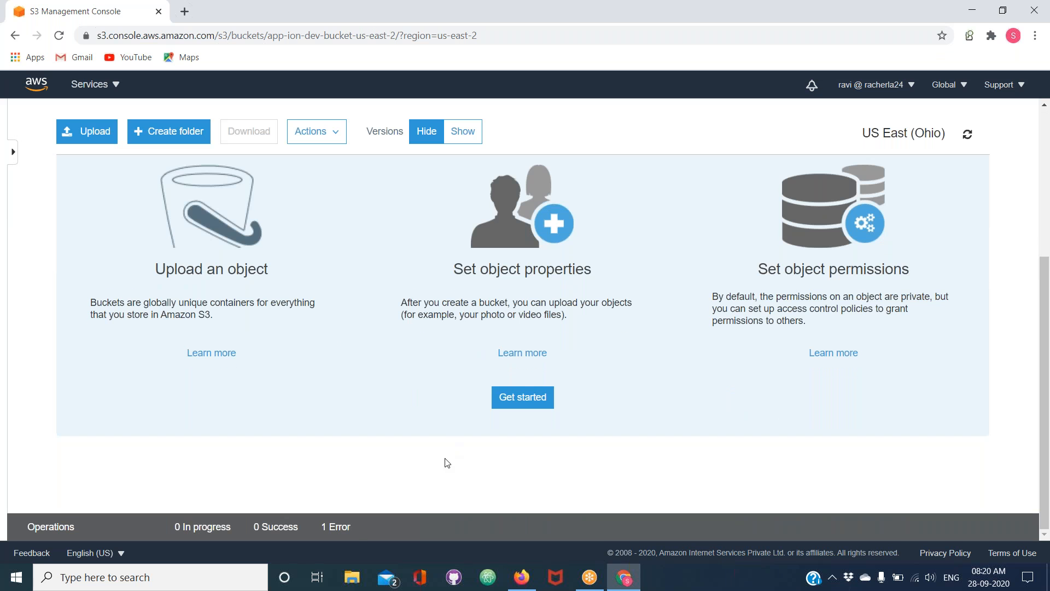
scroll(447, 463, up, 2)
click(329, 528)
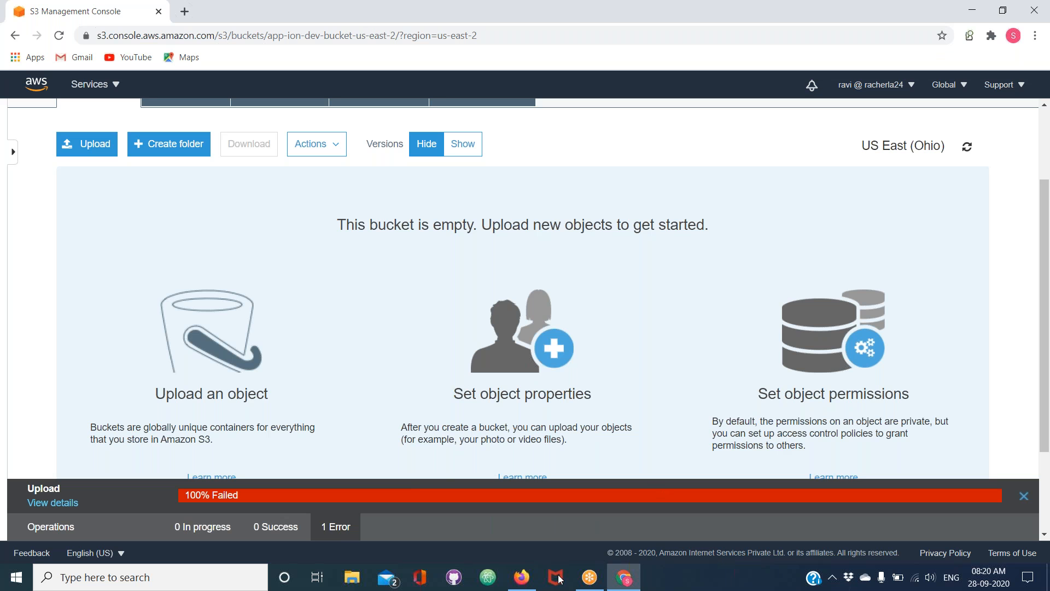
Switch to Firefox and open app-ion-dev-bucket-us-east-2 in the administrator's S3 console
click(534, 584)
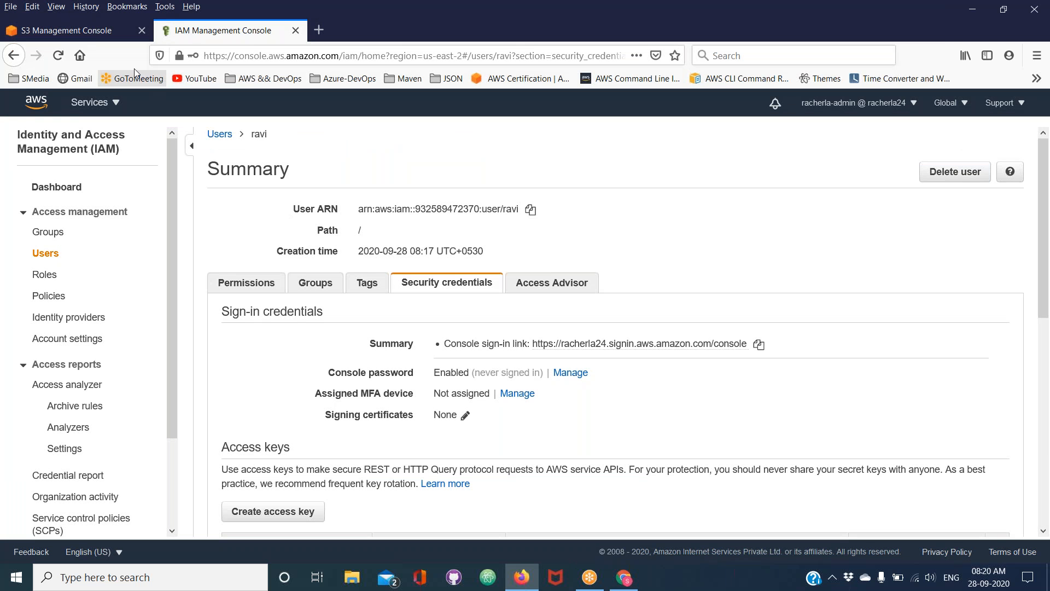
click(94, 31)
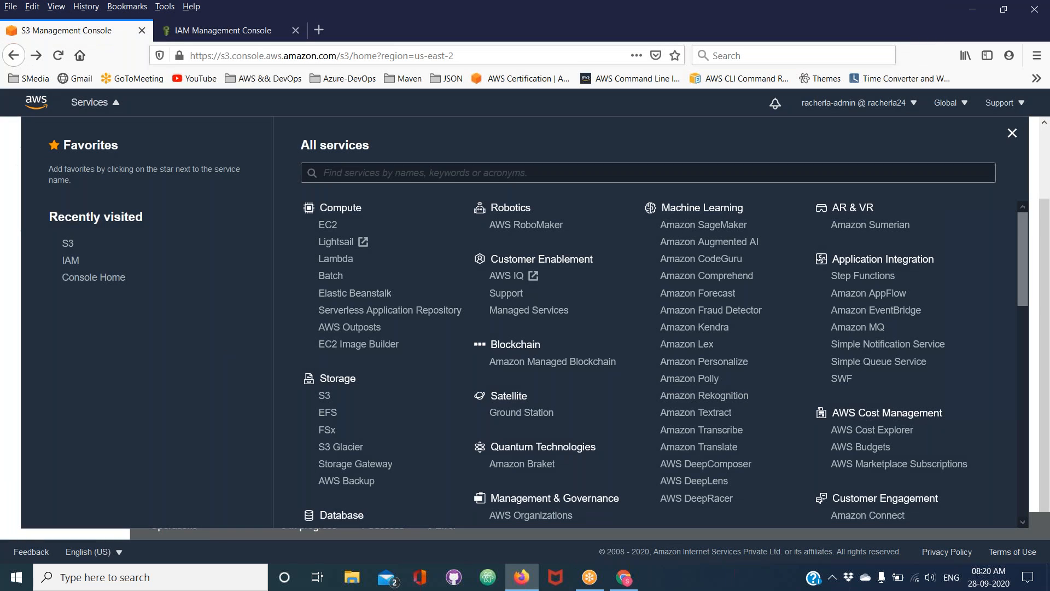
click(67, 243)
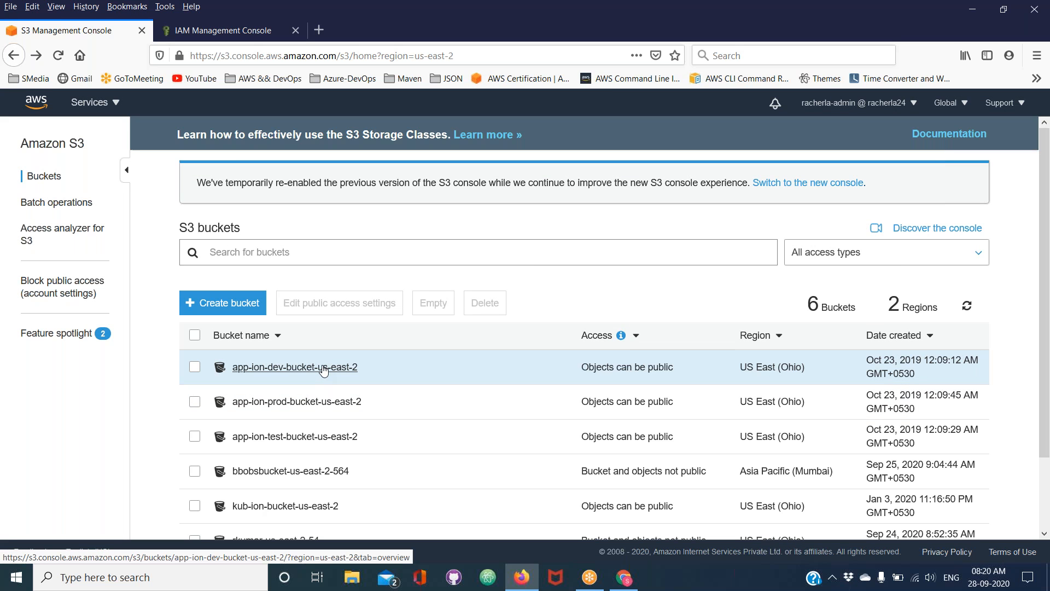
click(324, 368)
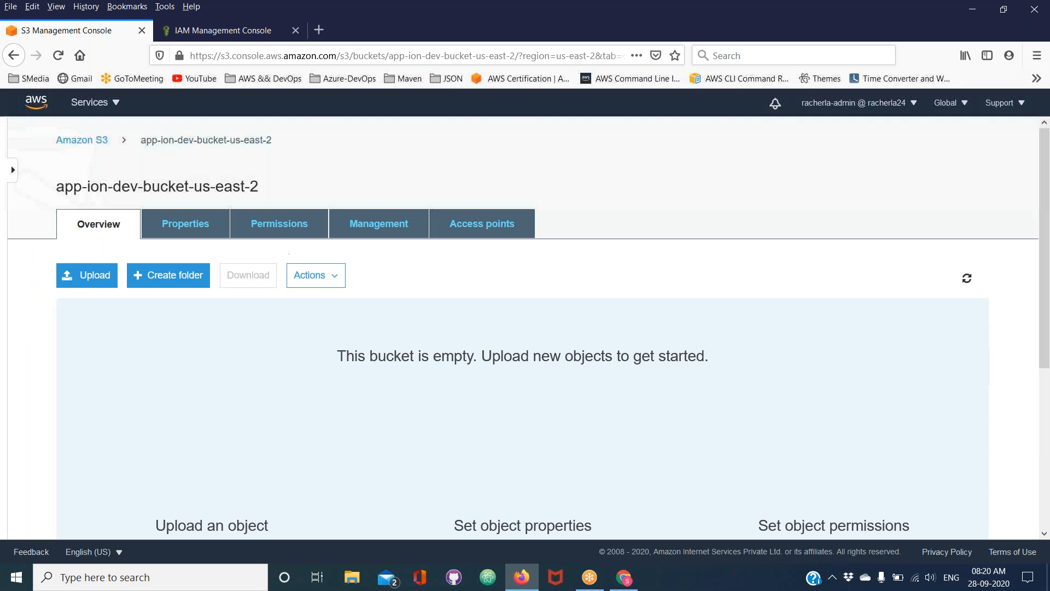
Upload the calc and KeyPair-Ohio files from the Desktop folder to the bucket
click(82, 279)
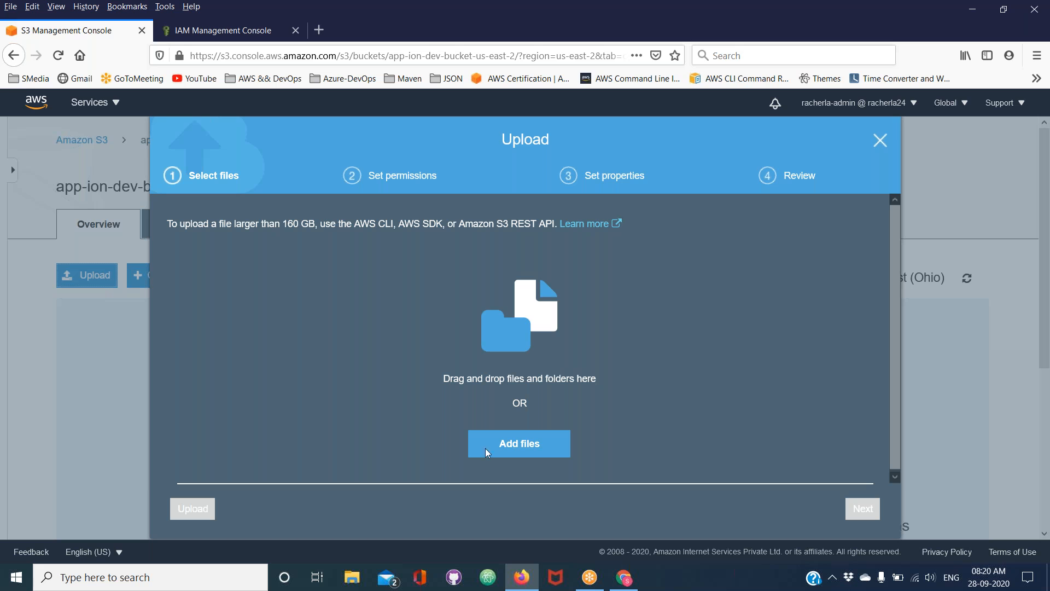
click(514, 445)
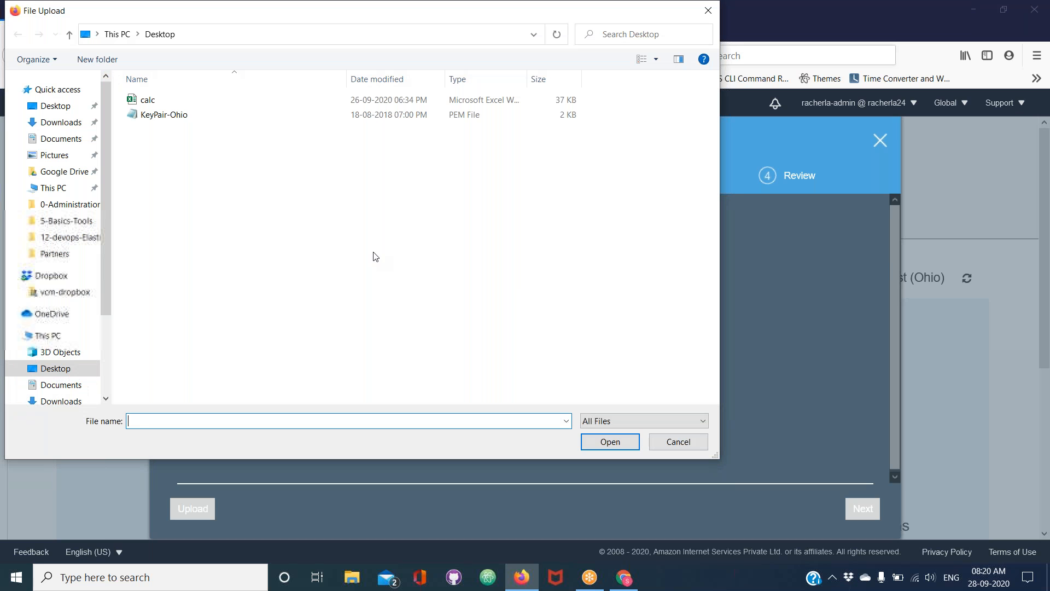
click(160, 115)
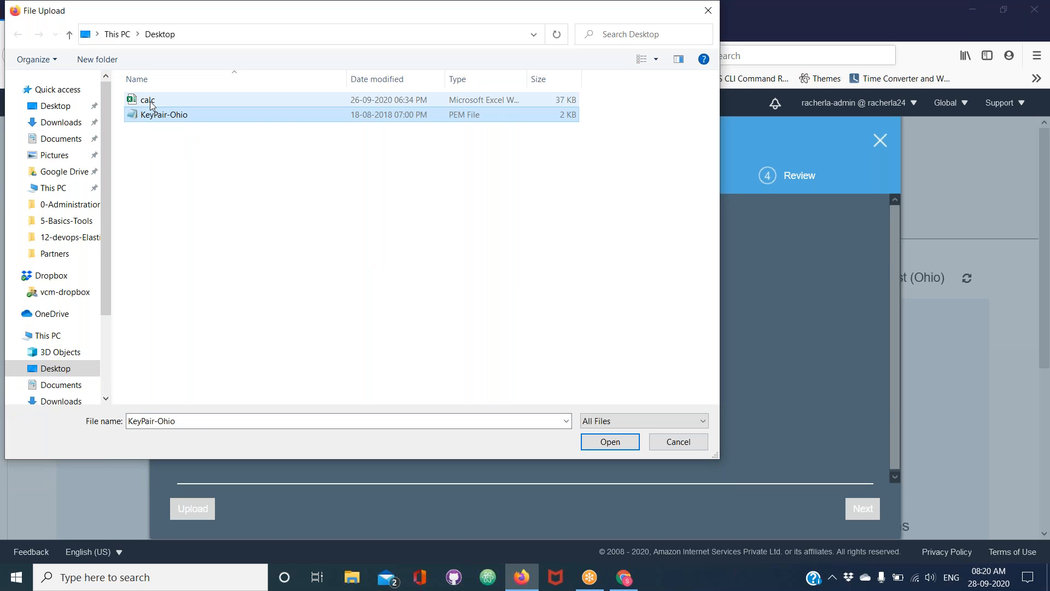
click(152, 102)
drag(191, 168, 150, 96)
click(603, 439)
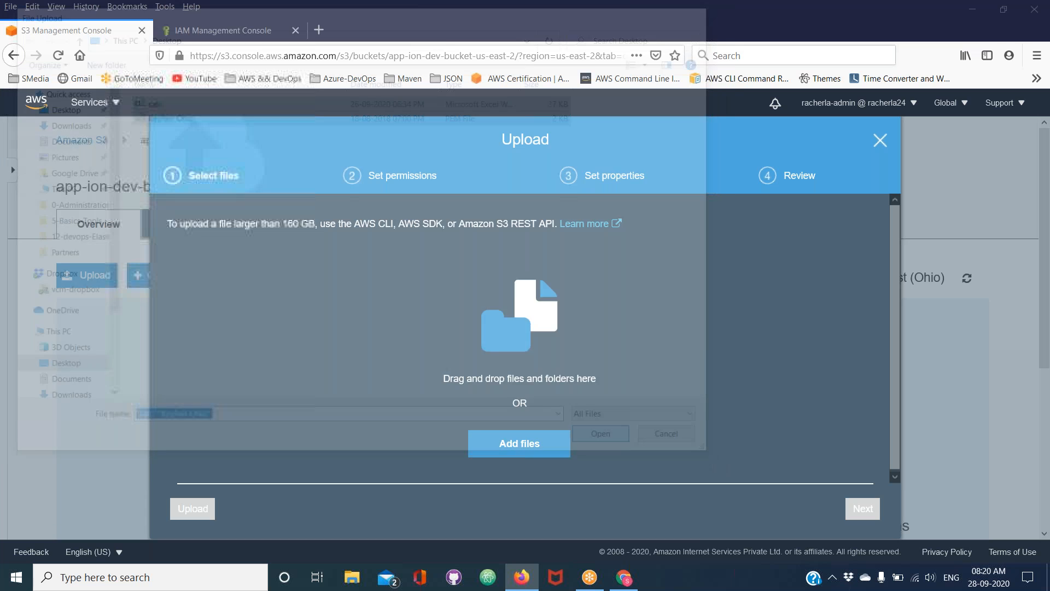
click(196, 510)
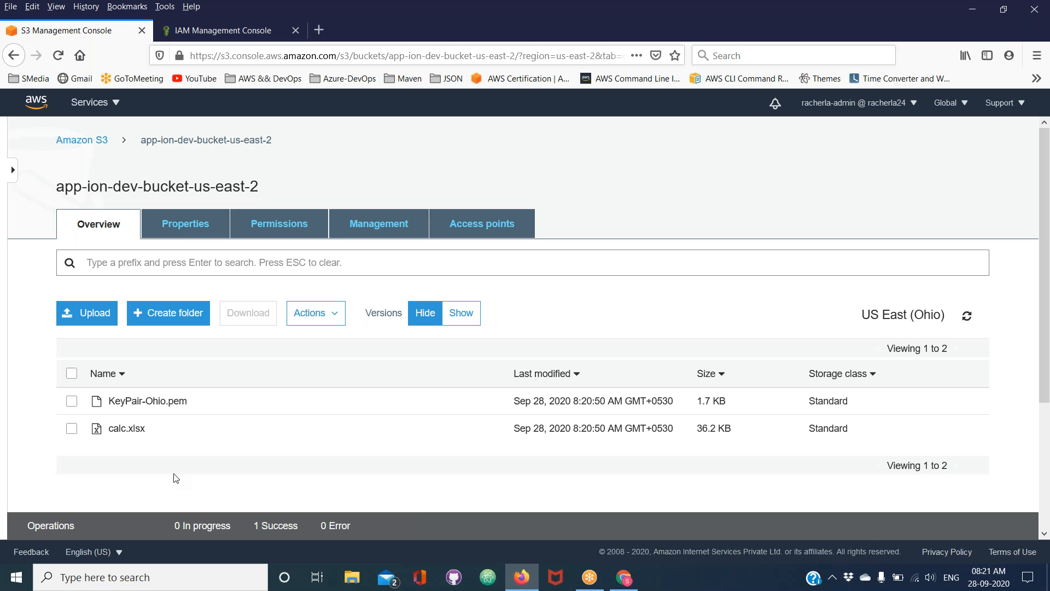
Return to the S3 bucket list and view the contents of the bucket ending in us-east-2-54
click(82, 140)
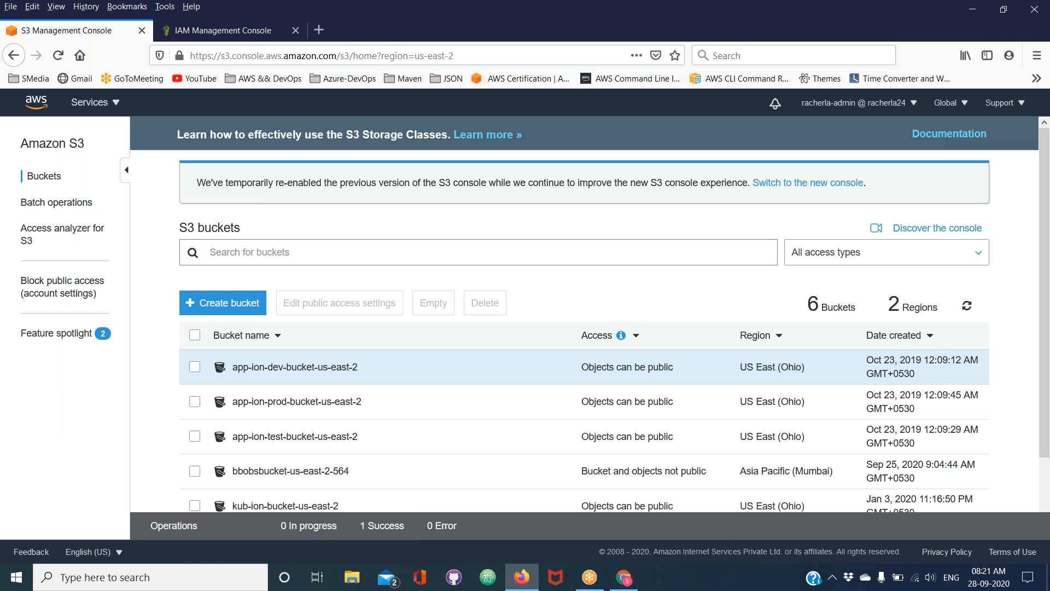
scroll(306, 366, down, 3)
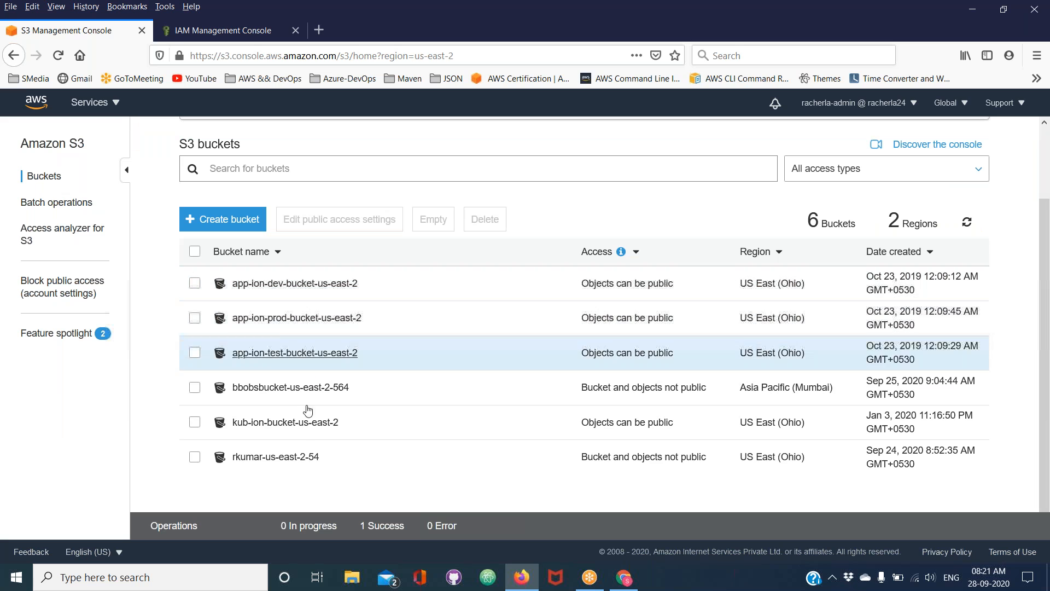
click(285, 457)
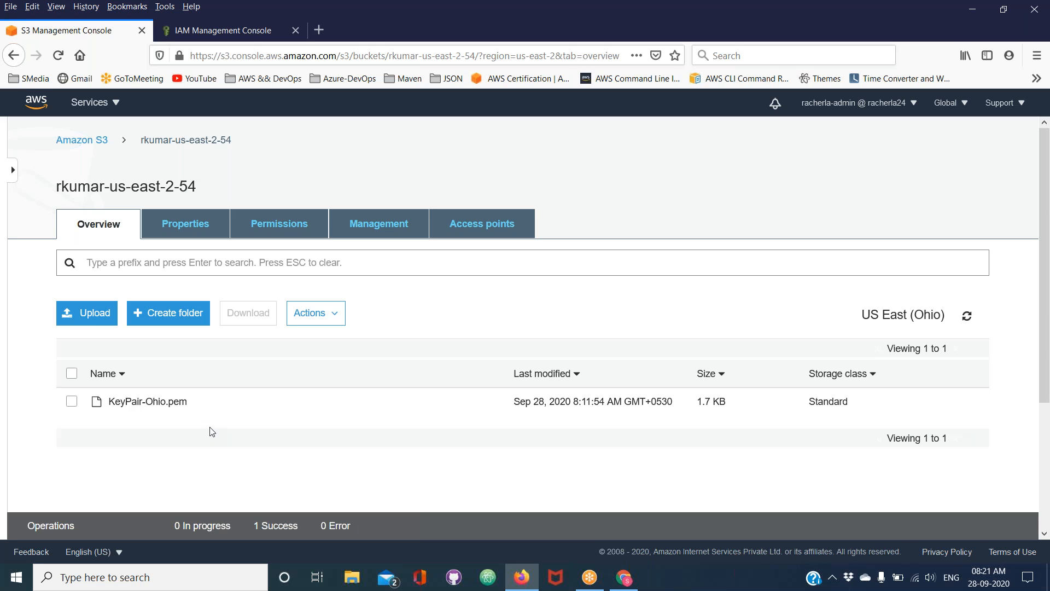
Switch to Chrome and view the contents of app-ion-dev-bucket-us-east-2 and of the bucket ending in us-east-2-54 as the IAM user
click(624, 577)
scroll(380, 248, up, 2)
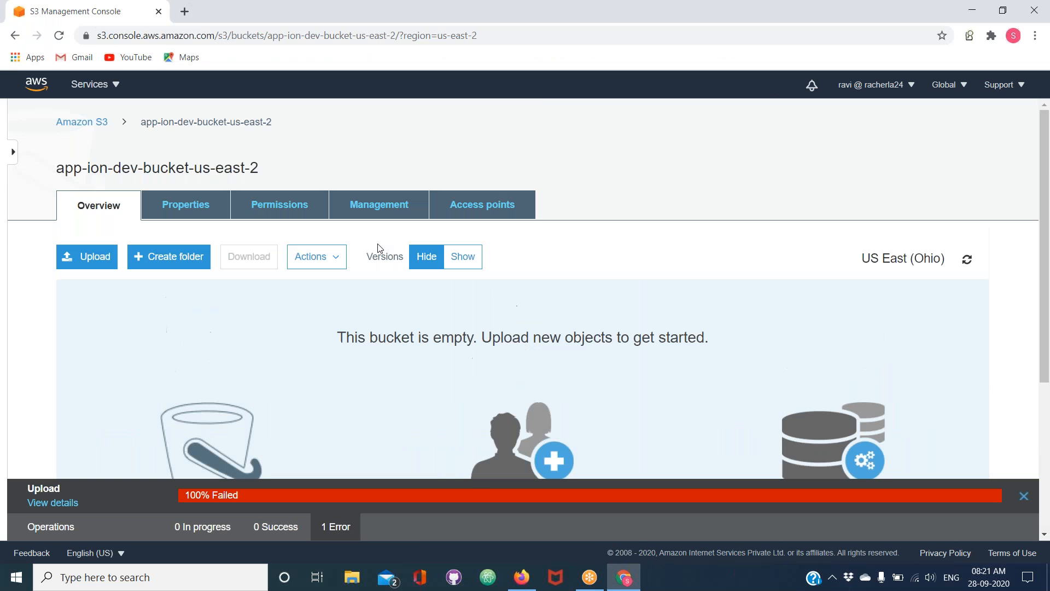
click(91, 123)
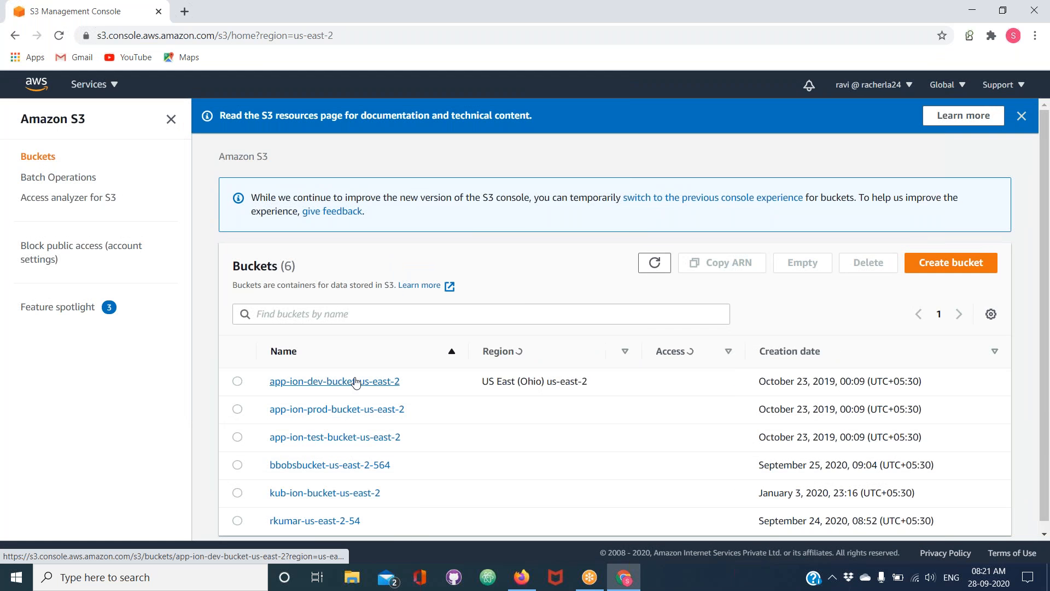
click(335, 382)
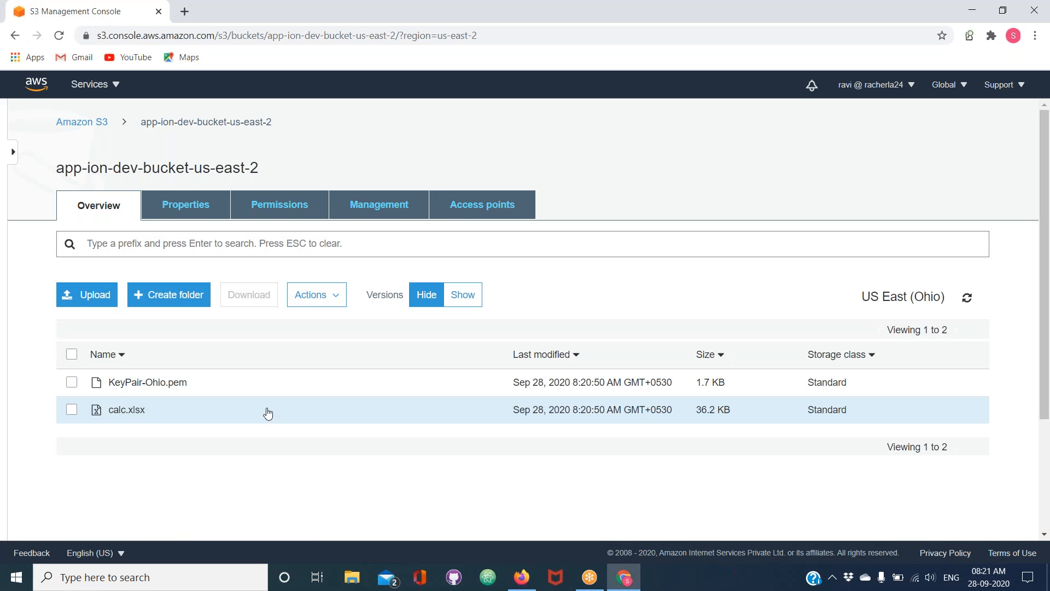
click(93, 123)
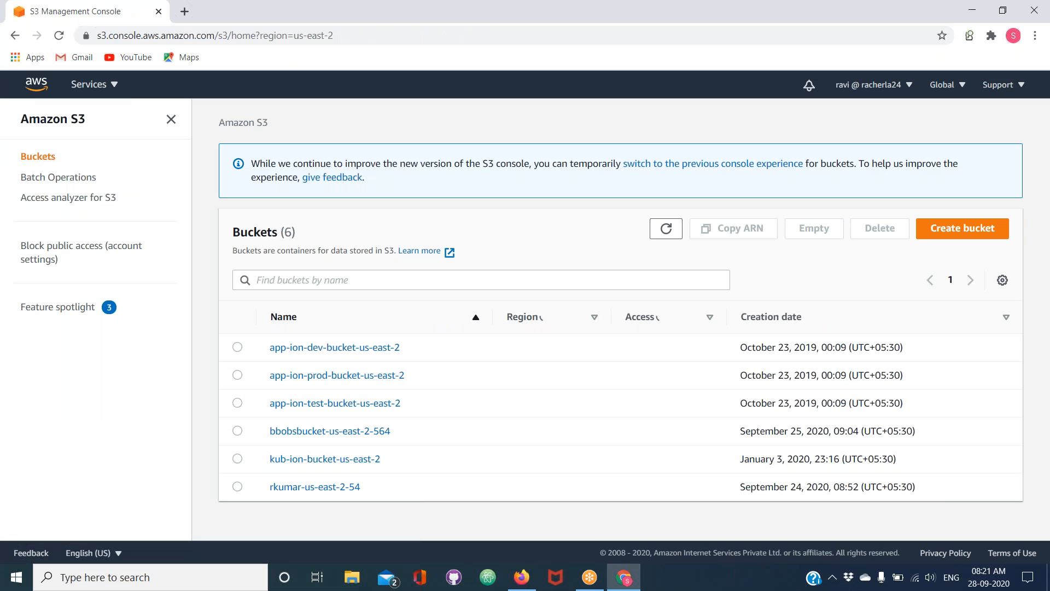
click(316, 493)
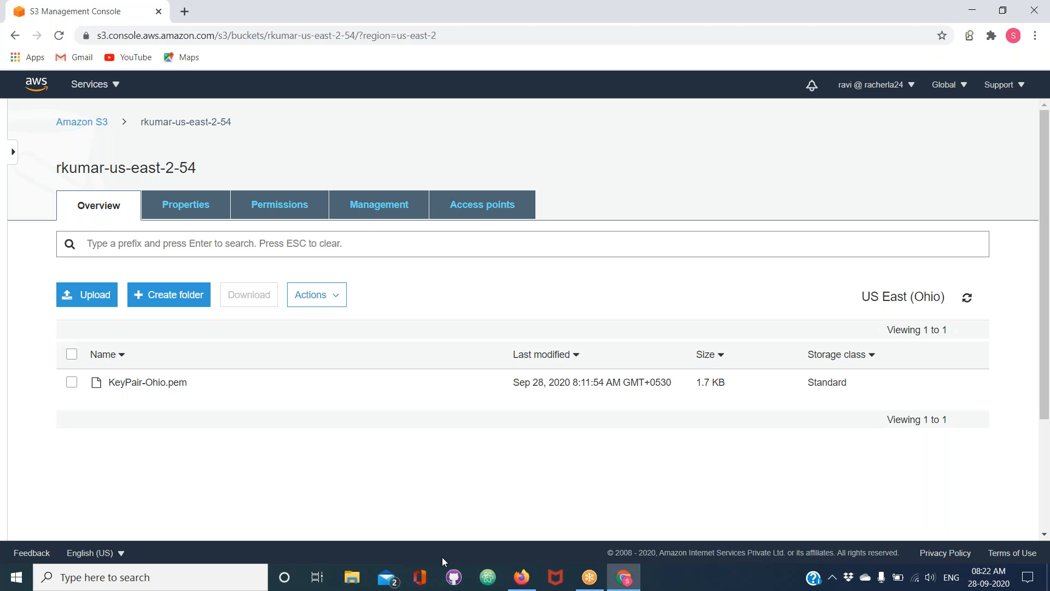
Switch to Firefox and open the AmazonS3ReadOnlyAccess policy from the IAM user's attached permissions
click(625, 577)
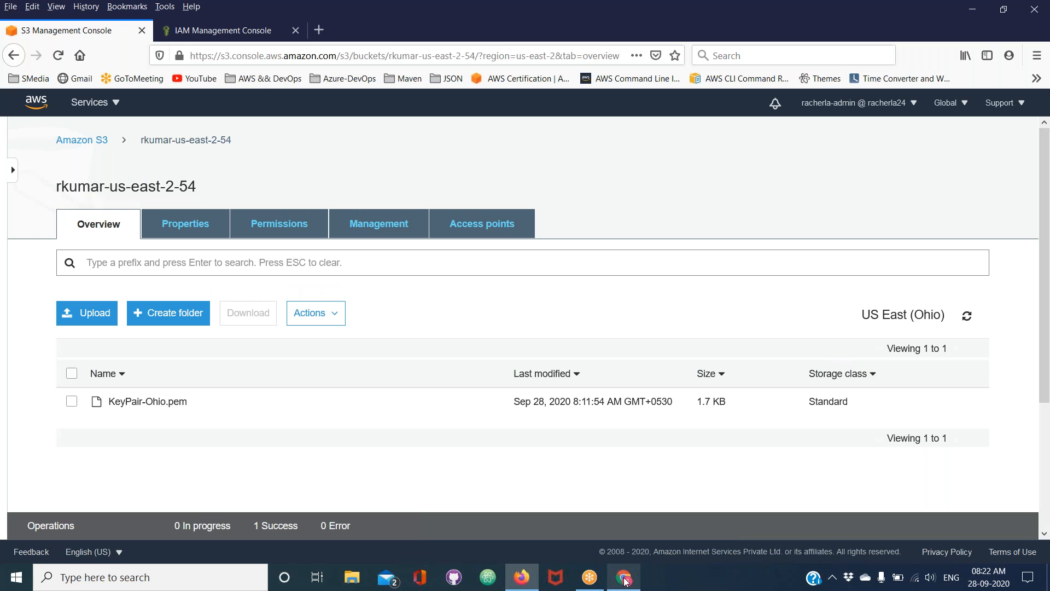
click(218, 27)
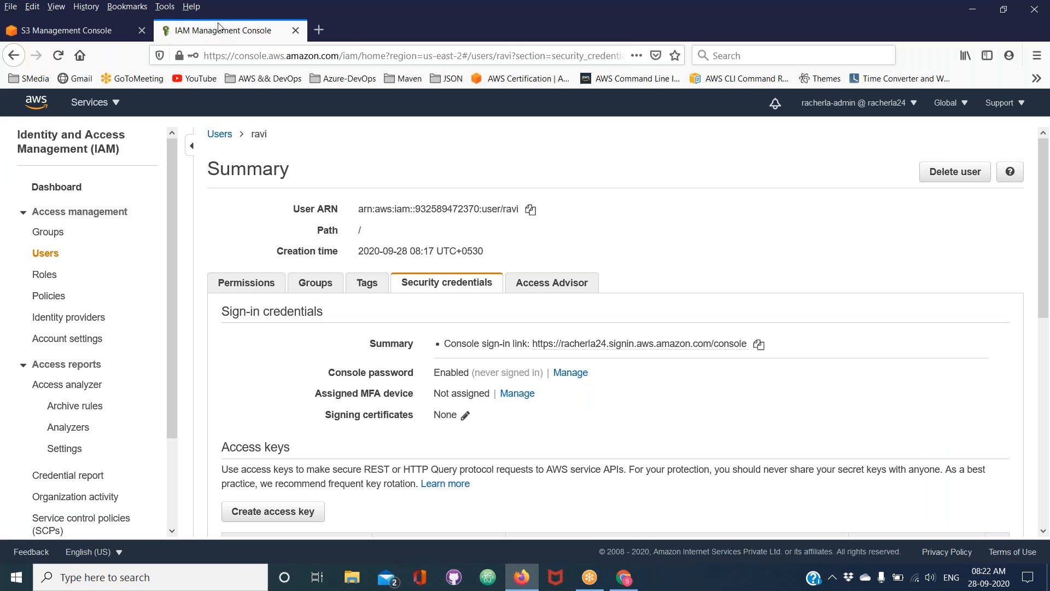
click(232, 287)
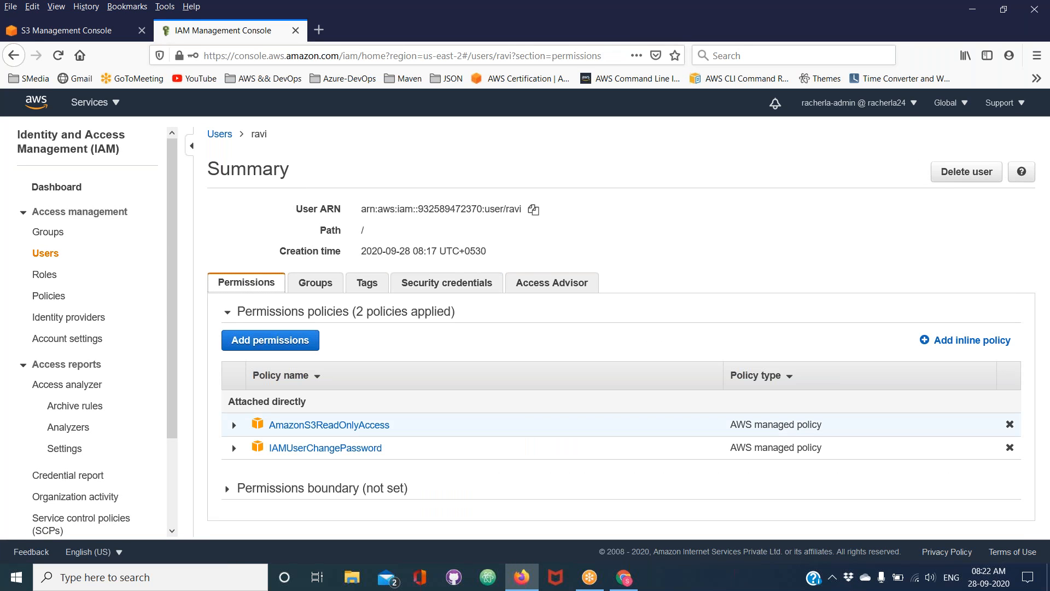
click(363, 430)
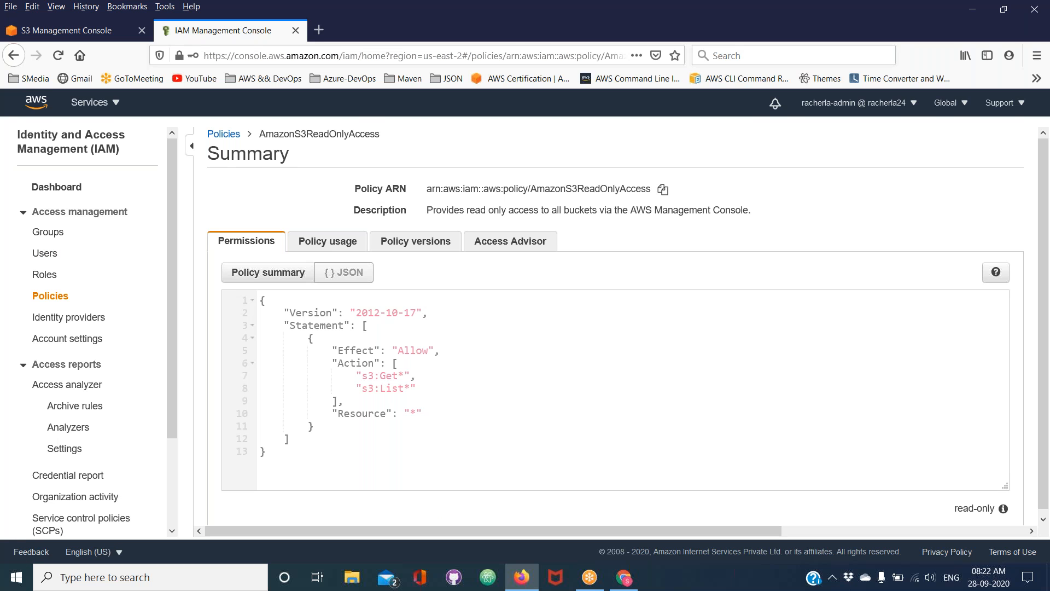
Examine the policy JSON, highlighting the Resource value "*" and the Policy ARN
scroll(397, 417, down, 1)
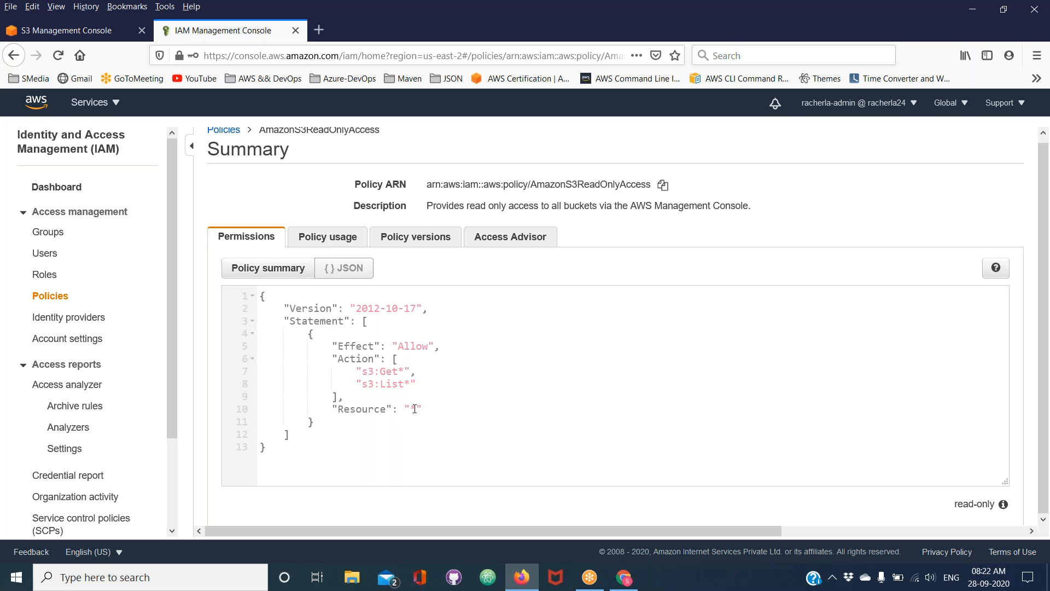
double_click(414, 409)
triple_click(531, 188)
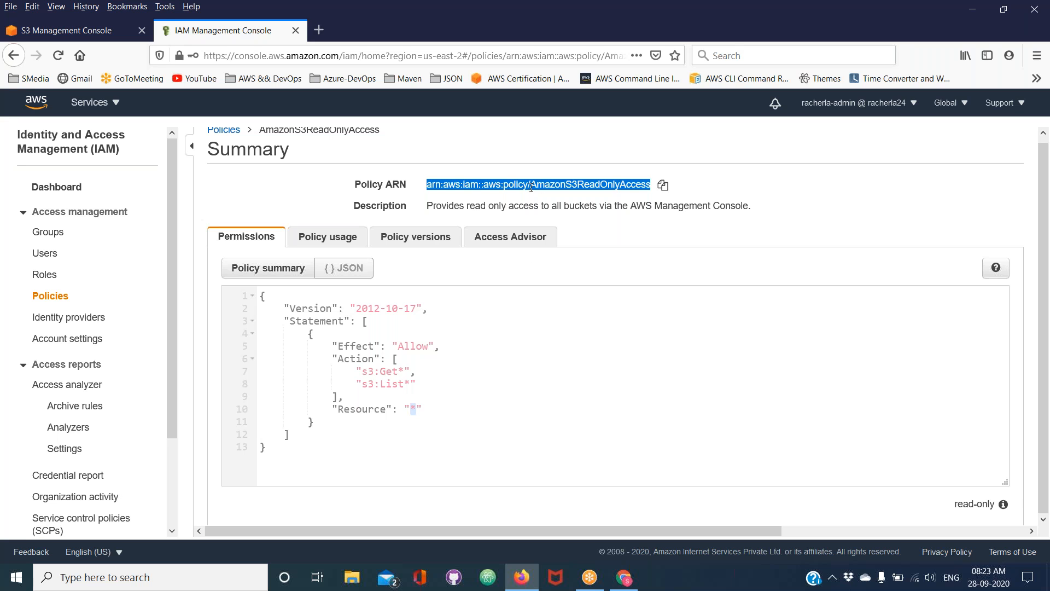
click(567, 185)
click(415, 410)
drag(415, 410, 395, 410)
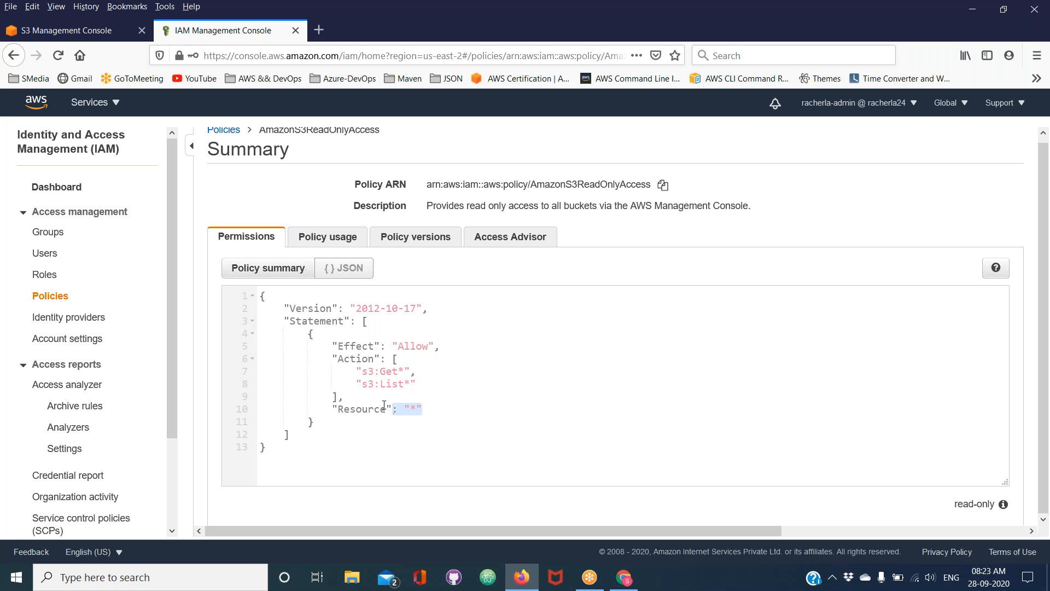
Start creating a new IAM policy and show its JSON editor after viewing the visual editor
click(62, 297)
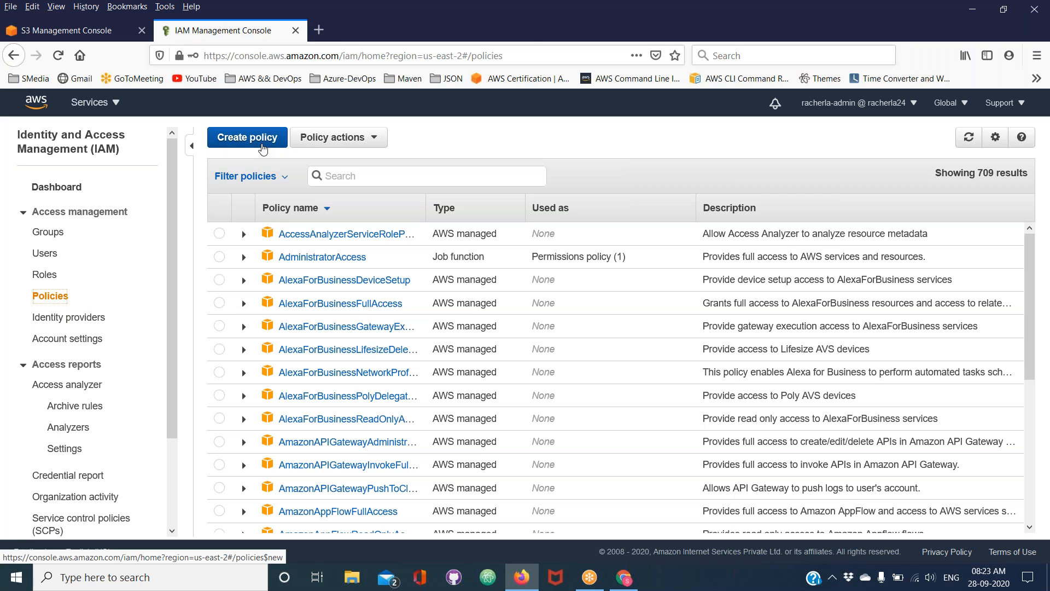
click(261, 144)
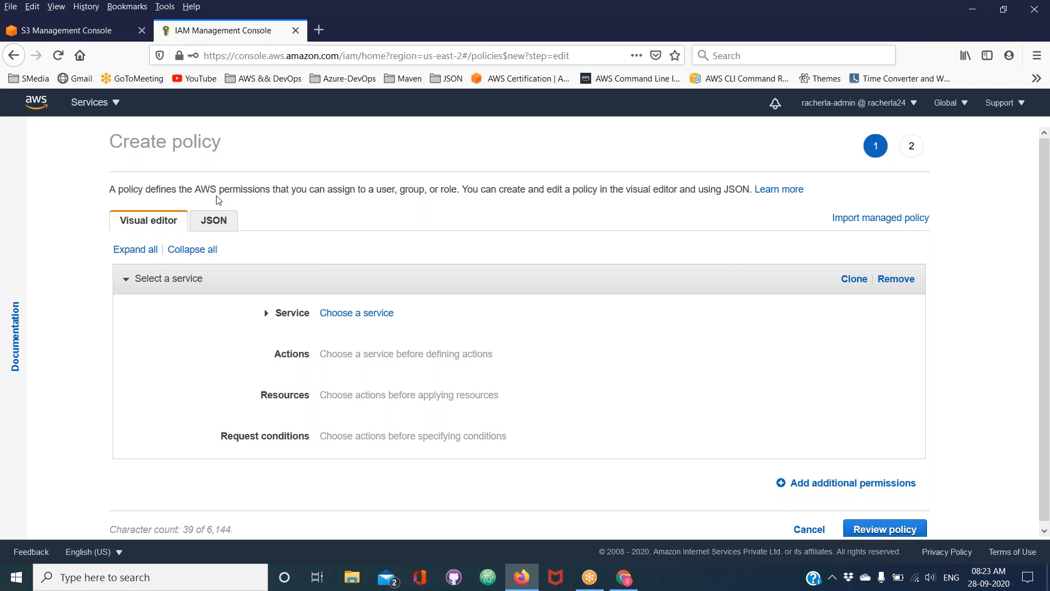
click(813, 90)
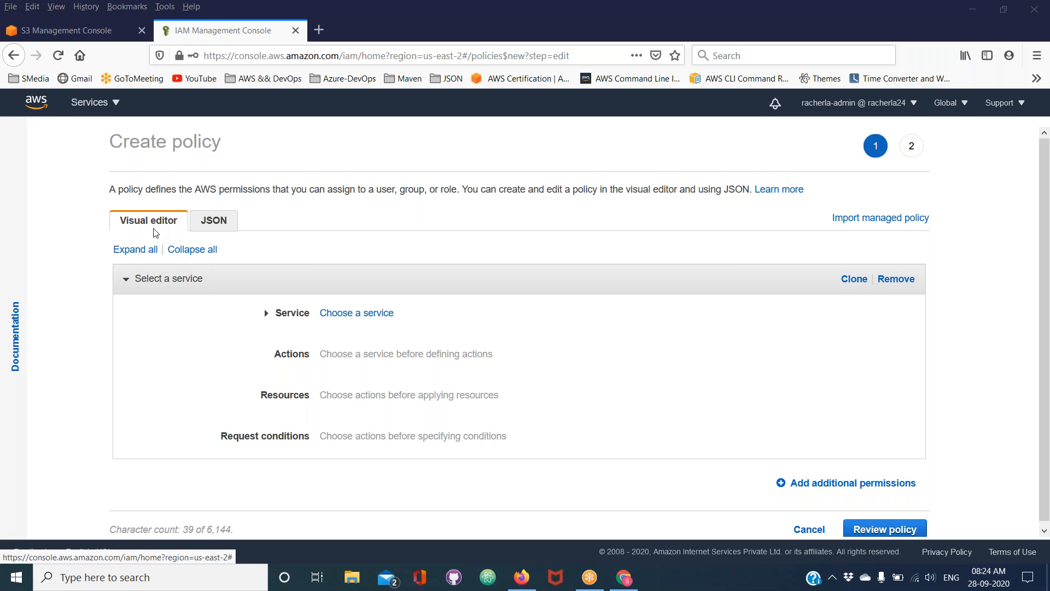
click(213, 224)
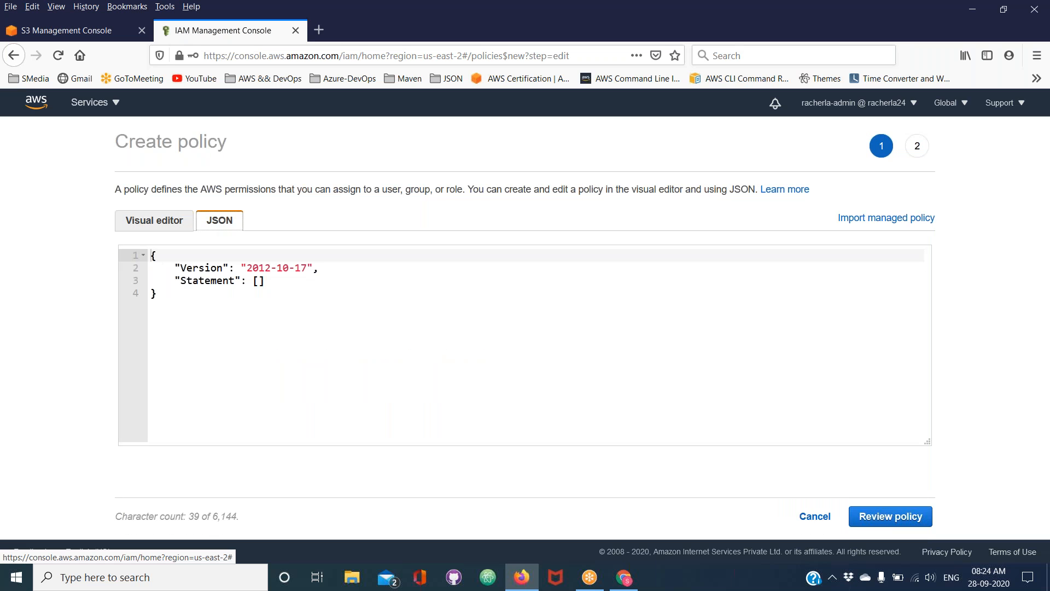
click(816, 85)
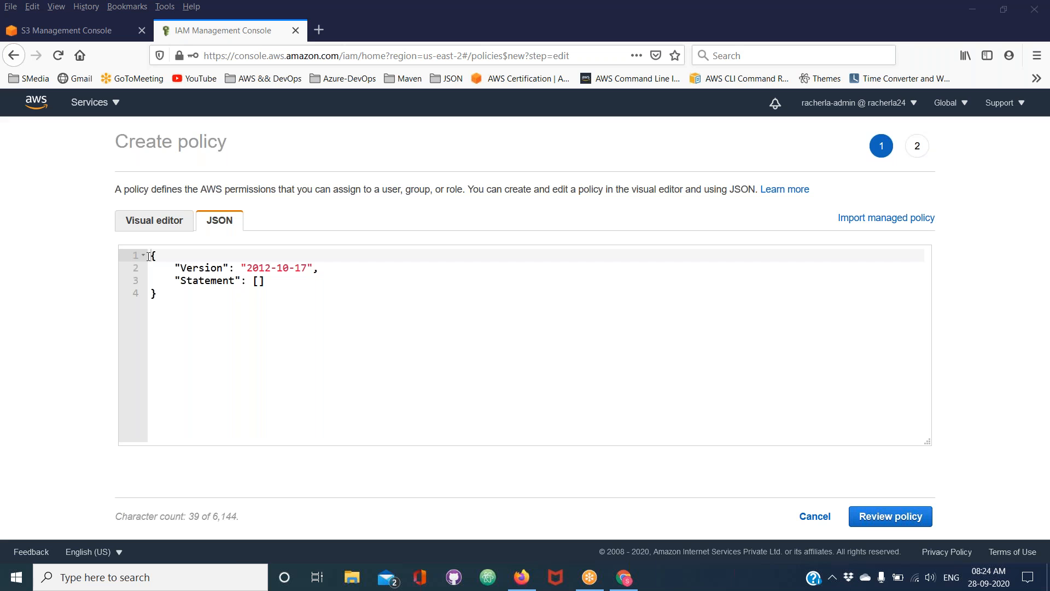
click(157, 225)
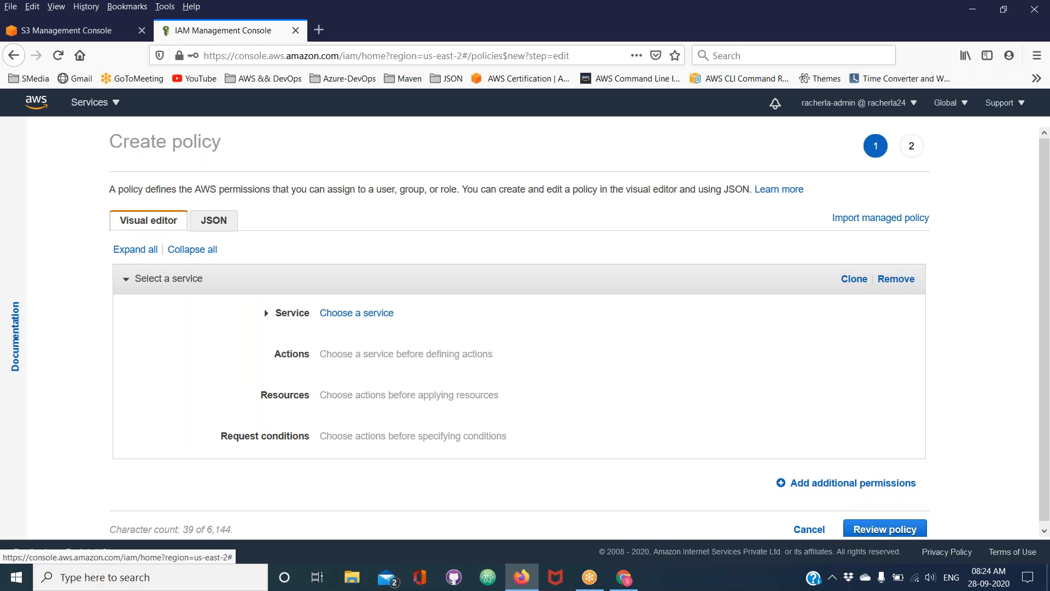
click(219, 224)
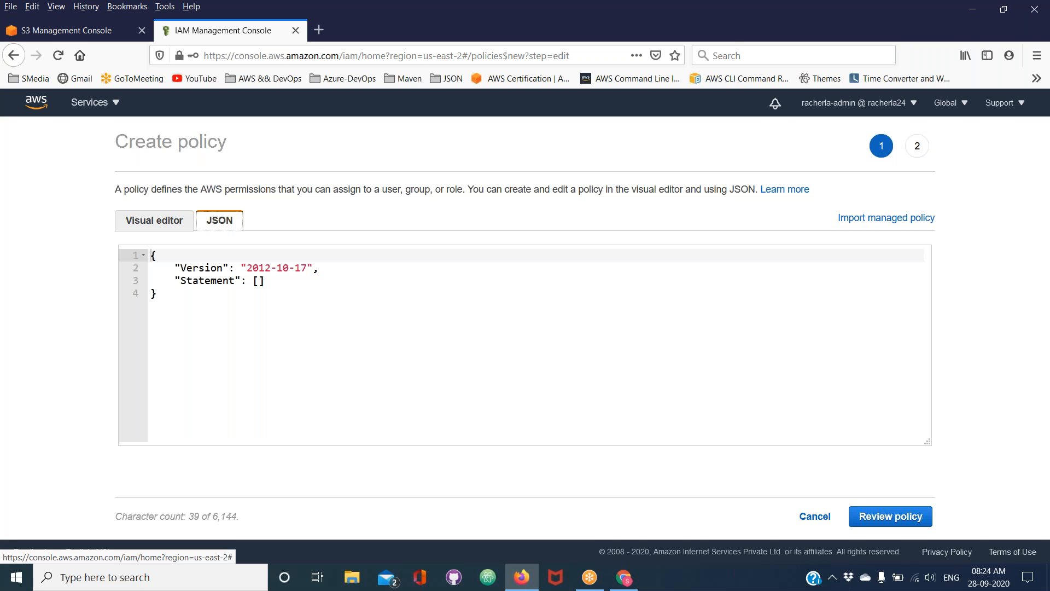
Search the web in a new browser tab for "Access to specific s3 bucket"
click(319, 30)
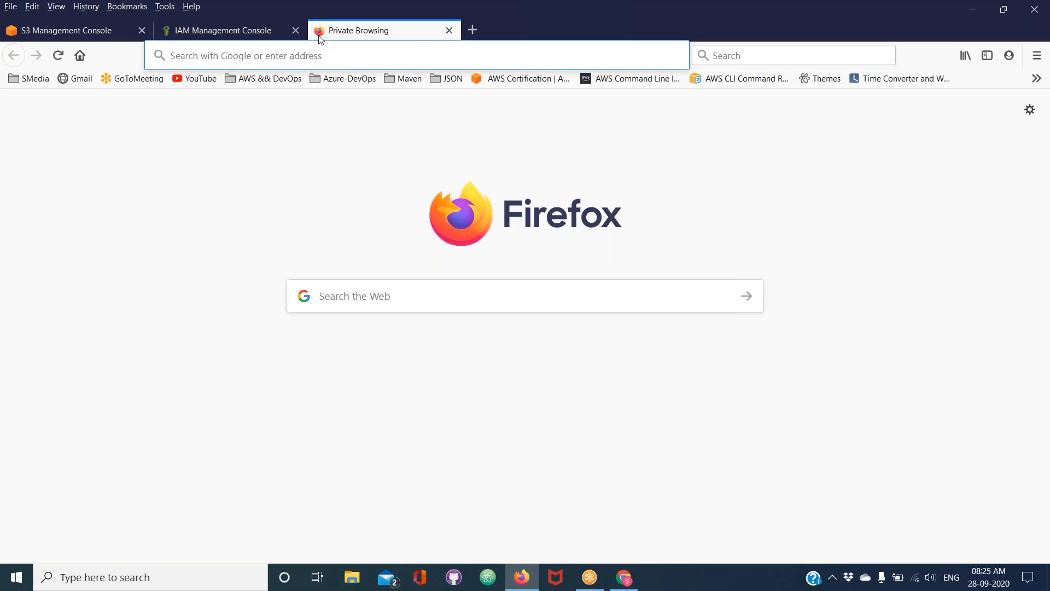
click(363, 300)
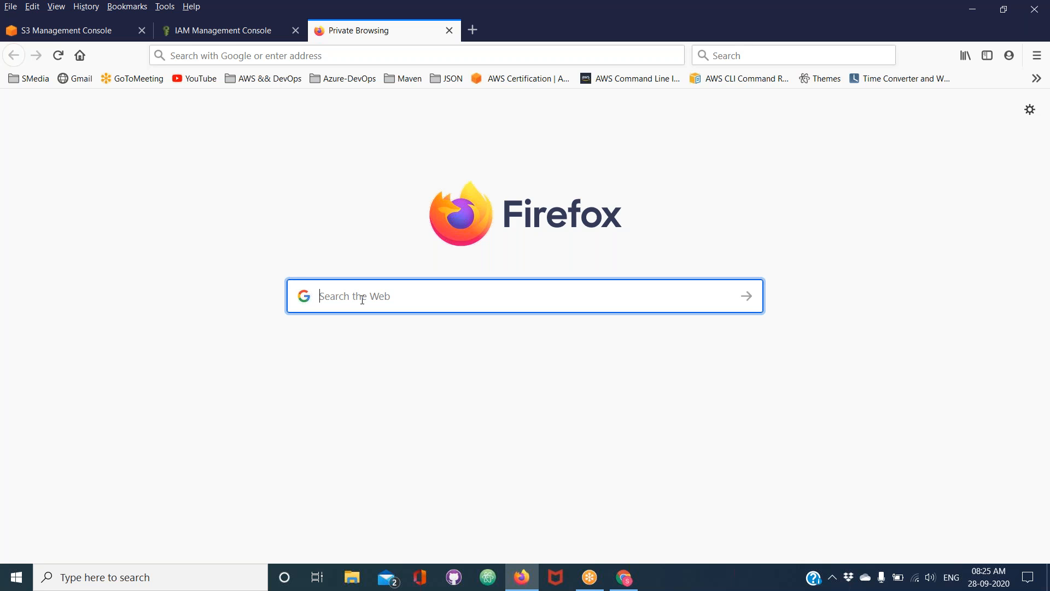
text(Access )
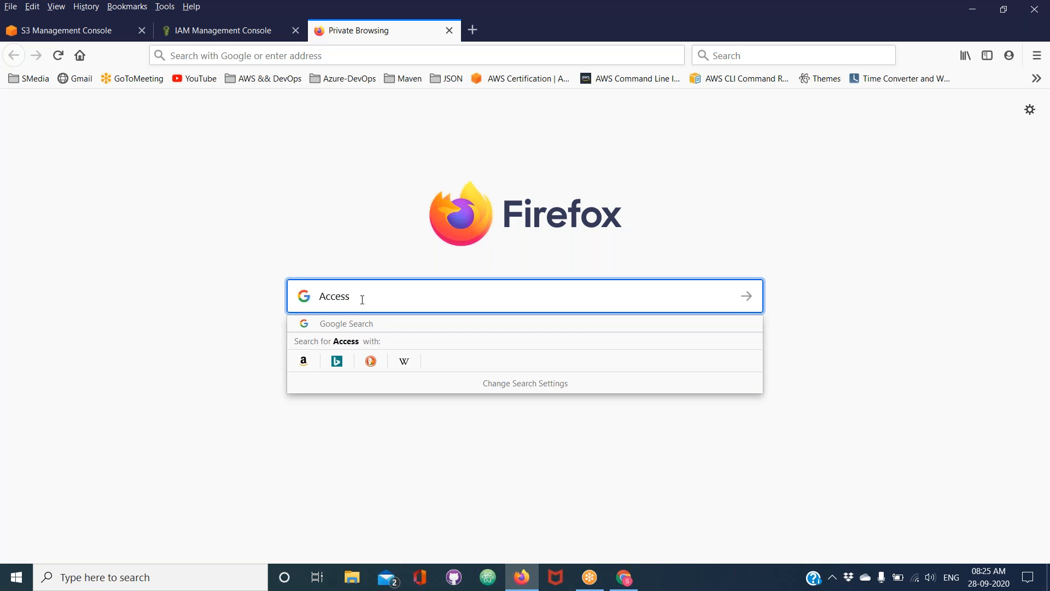
text(to specific s3 bucket)
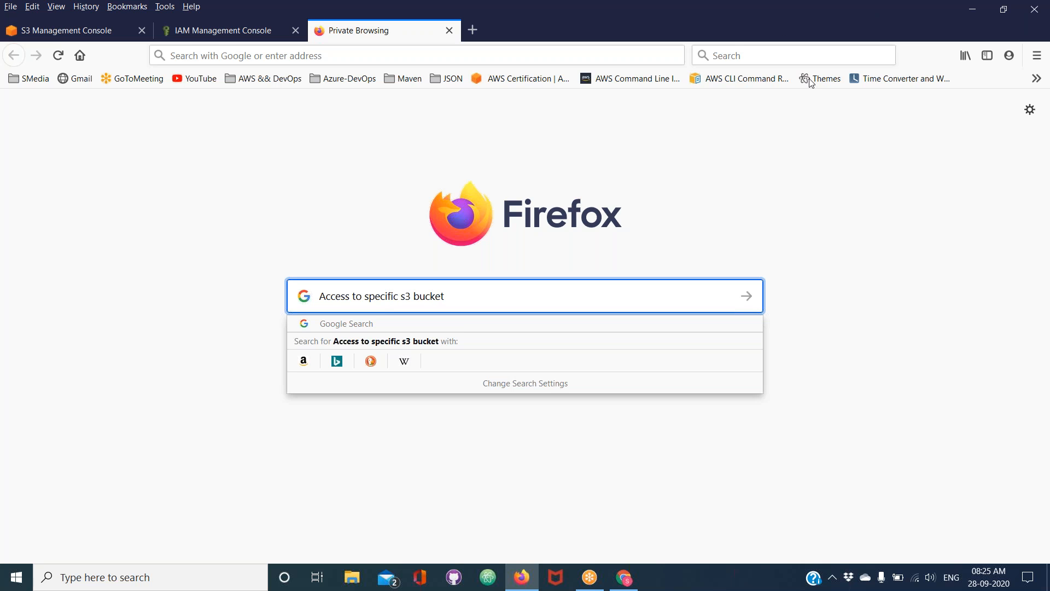
key(alt+Tab)
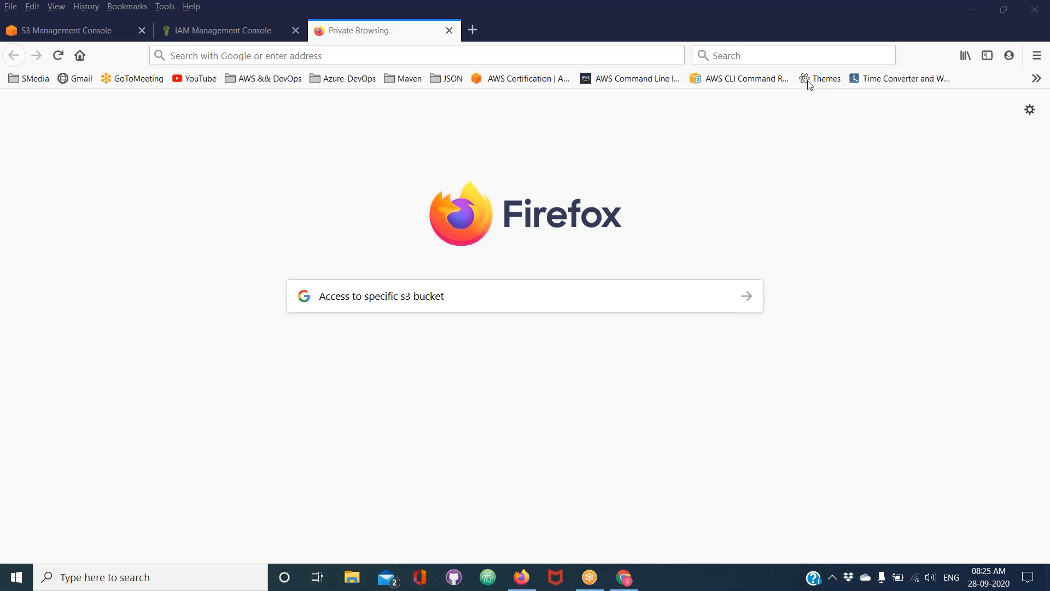
click(481, 302)
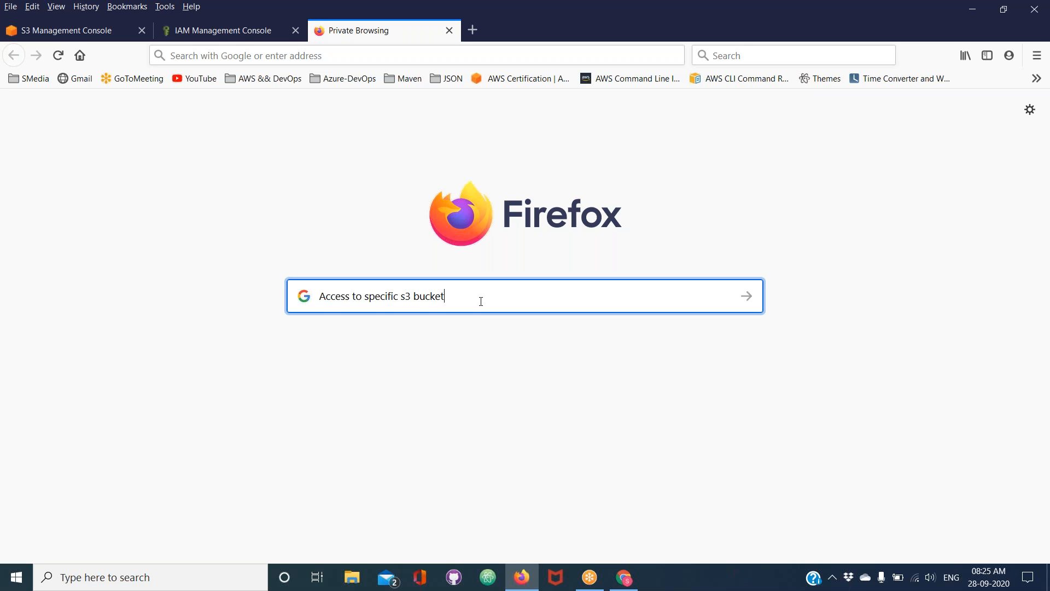
key(Return)
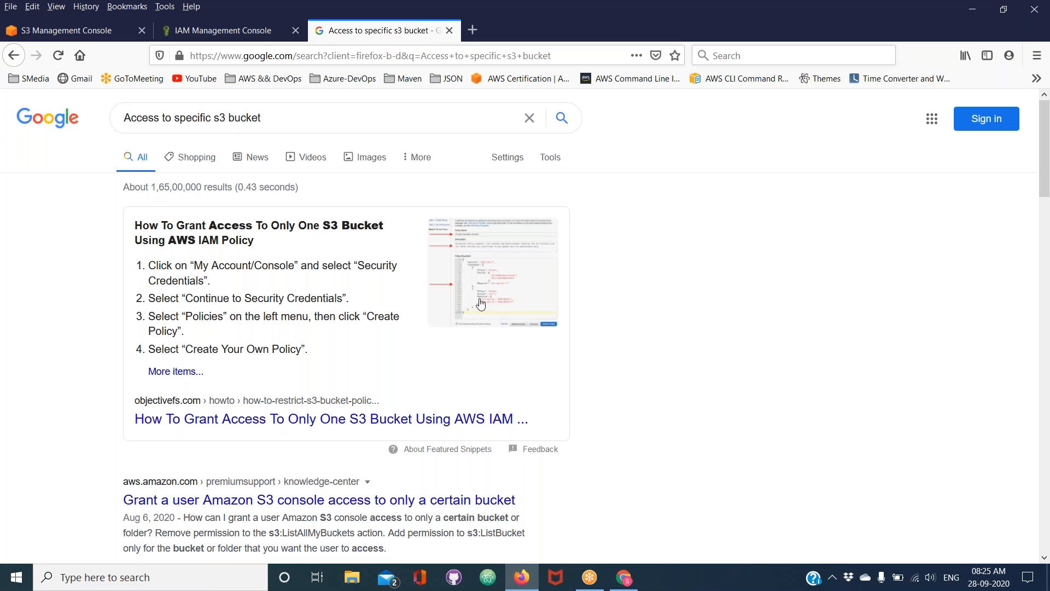
Open the AWS documentation result "Amazon S3: Allows read and write access to objects in an S3 ..."
scroll(480, 300, down, 4)
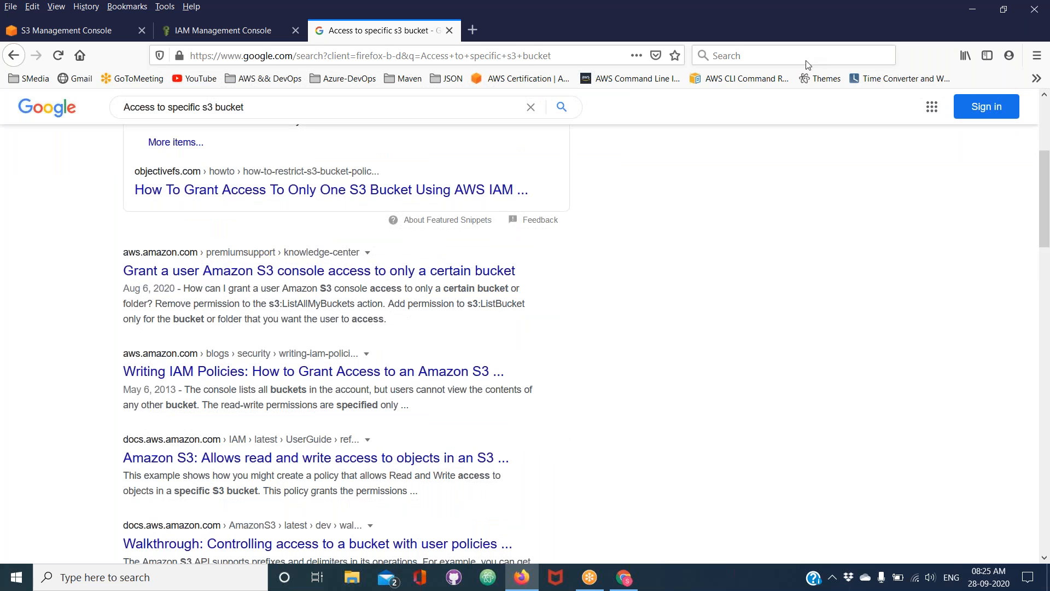
click(805, 78)
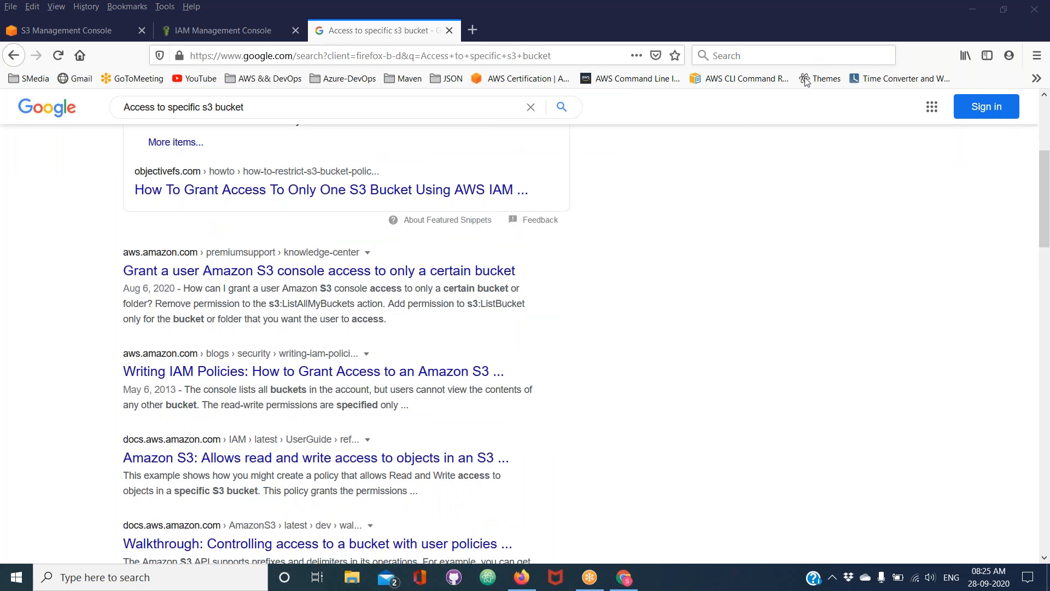
scroll(453, 351, down, 1)
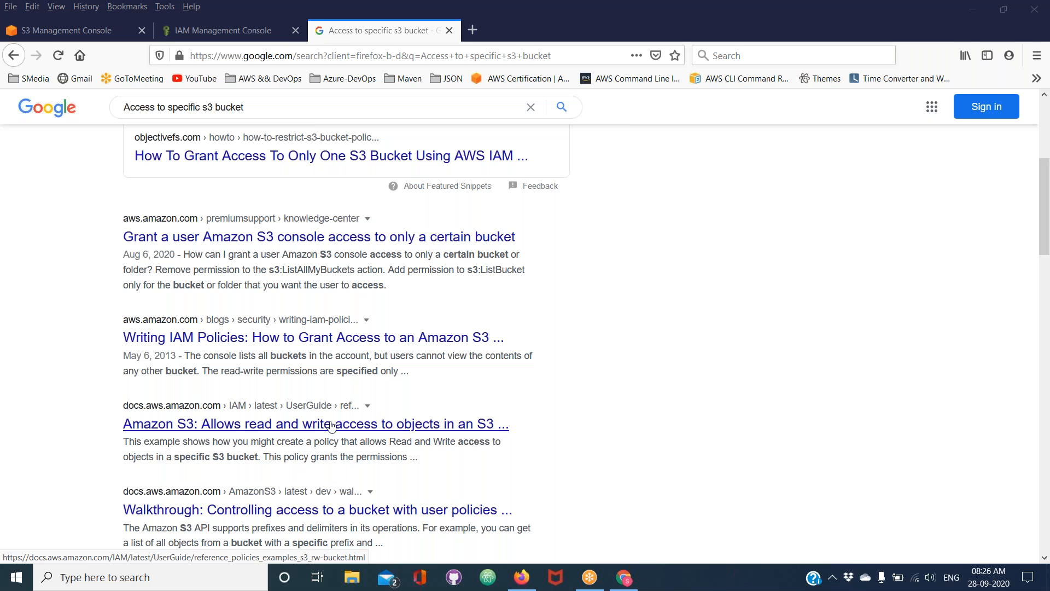
click(361, 425)
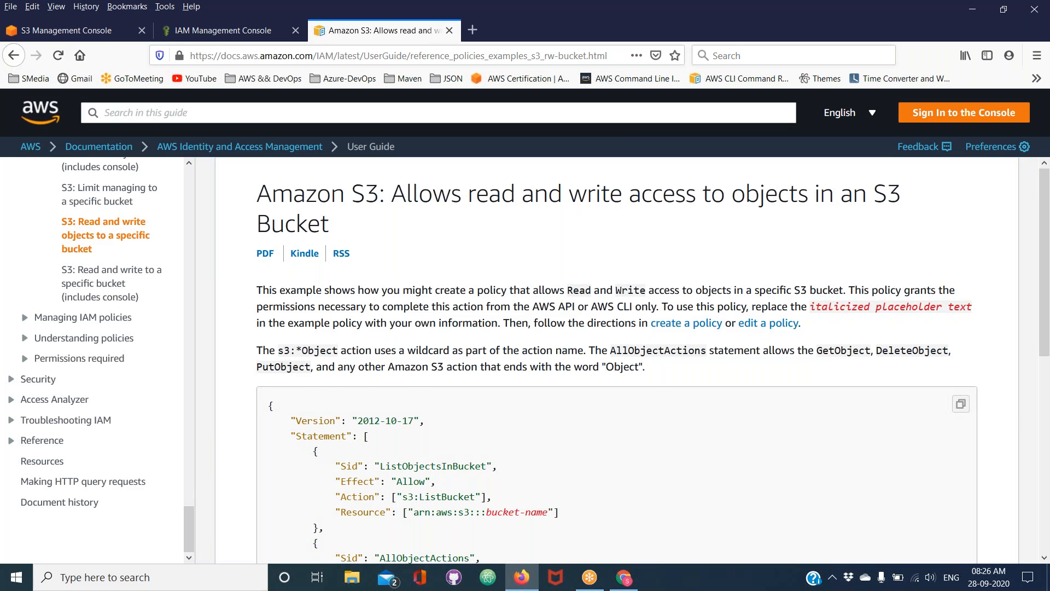
View the documentation example for a specific bucket that includes console access, and return to "S3: Read and write objects to a specific bucket"
scroll(618, 361, down, 3)
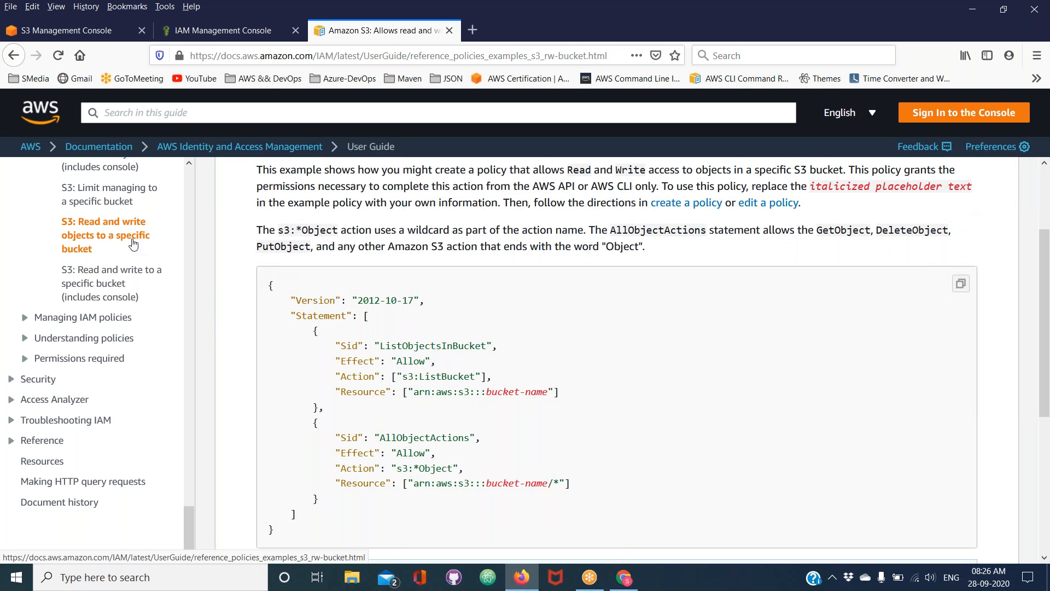
click(103, 278)
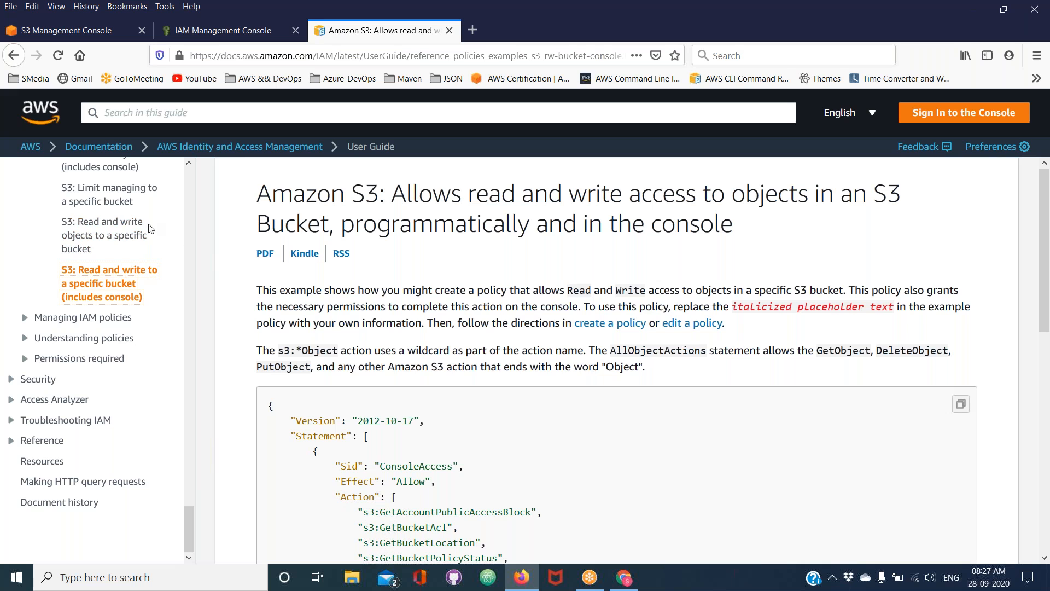
click(114, 230)
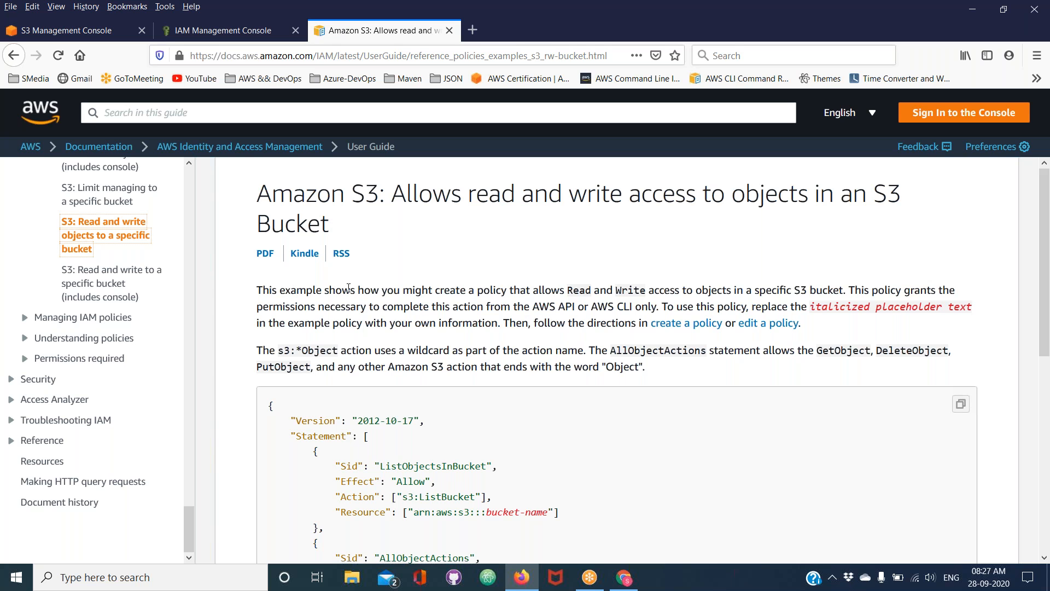
Examine the read and write example policy, highlighting the word Write, the JSON block and the bucket-name/* Resource line
double_click(569, 287)
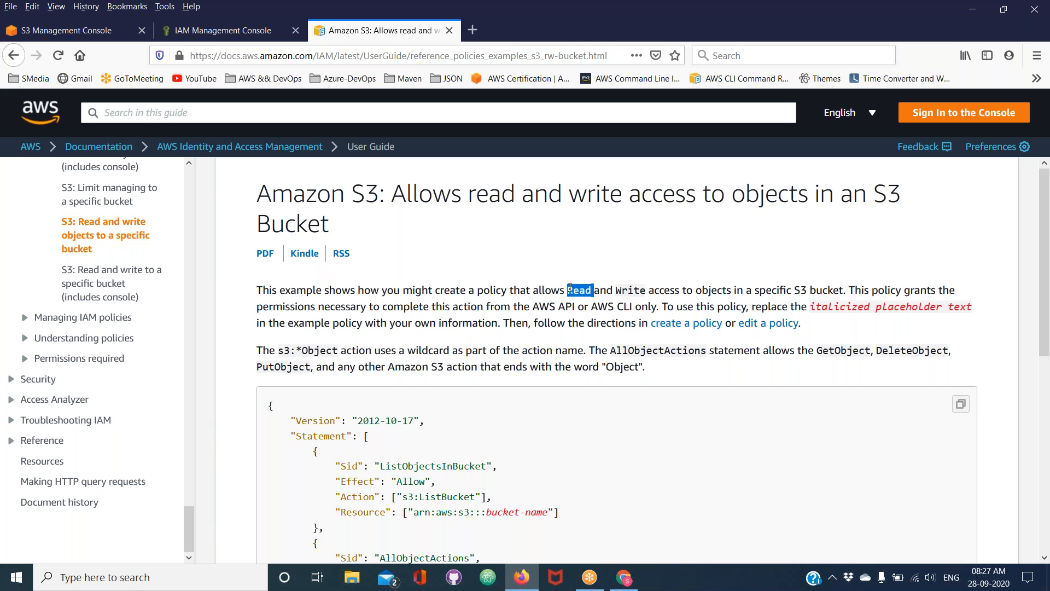
double_click(632, 292)
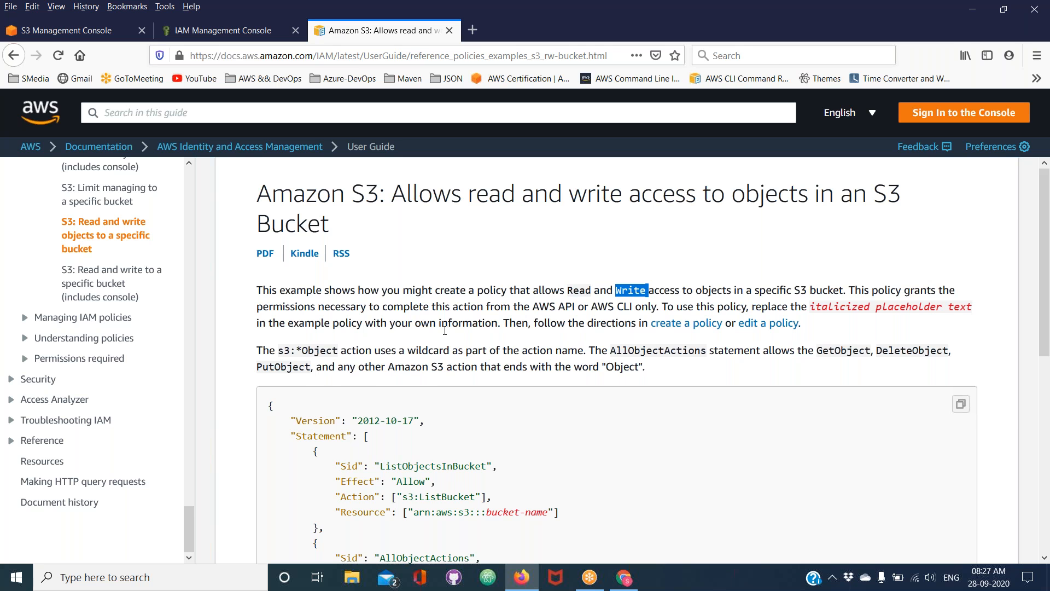
scroll(445, 331, down, 3)
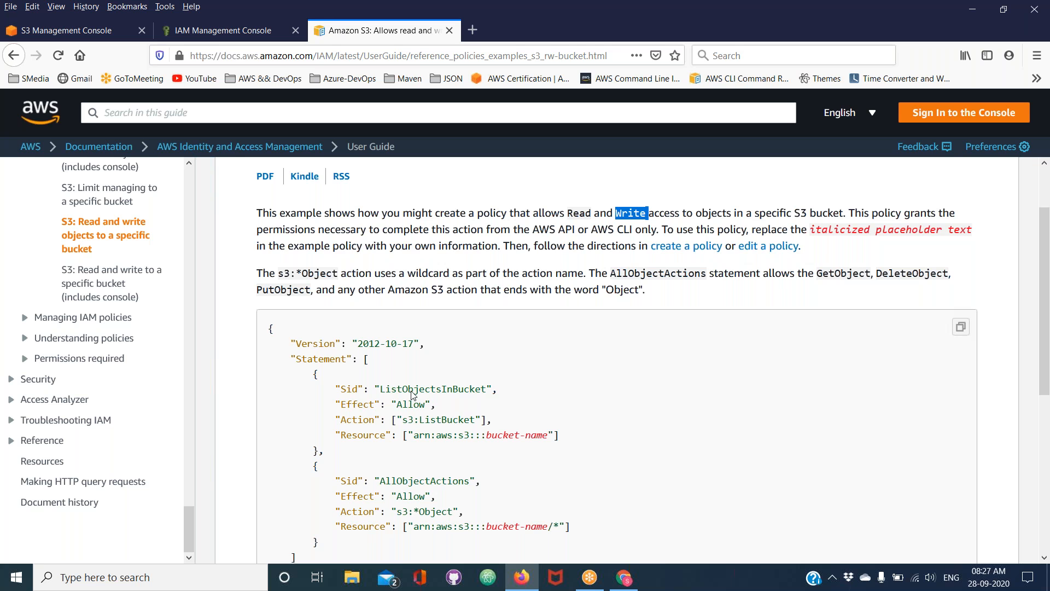
scroll(412, 394, down, 3)
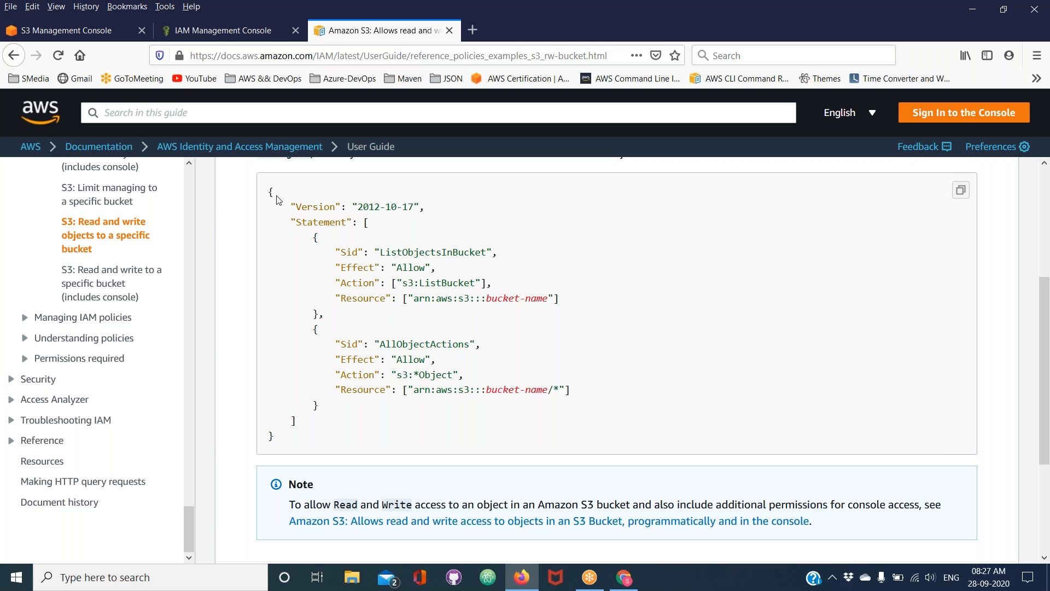
drag(270, 190, 331, 465)
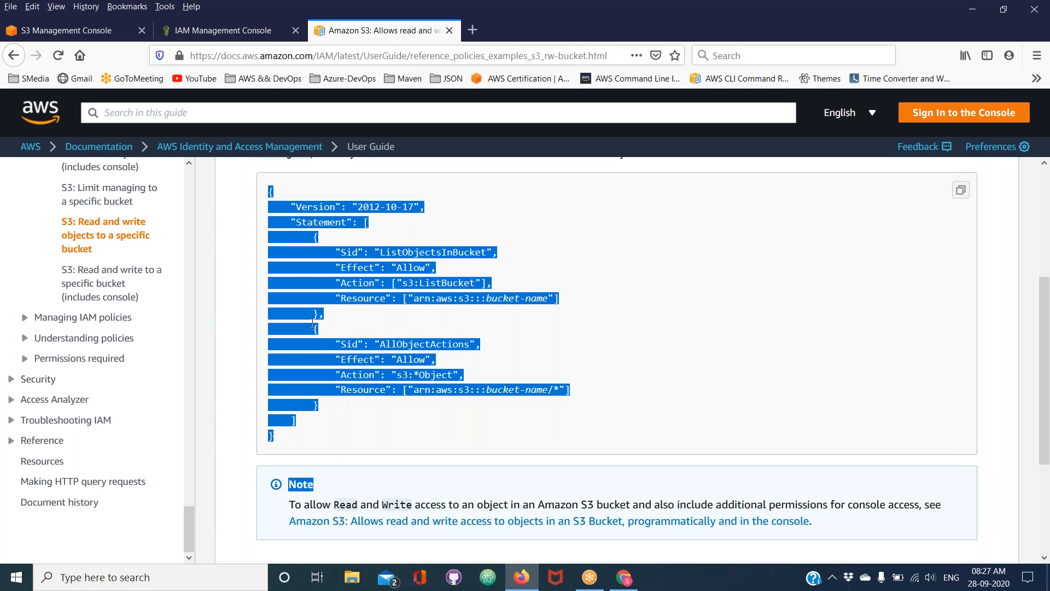
click(365, 417)
triple_click(357, 393)
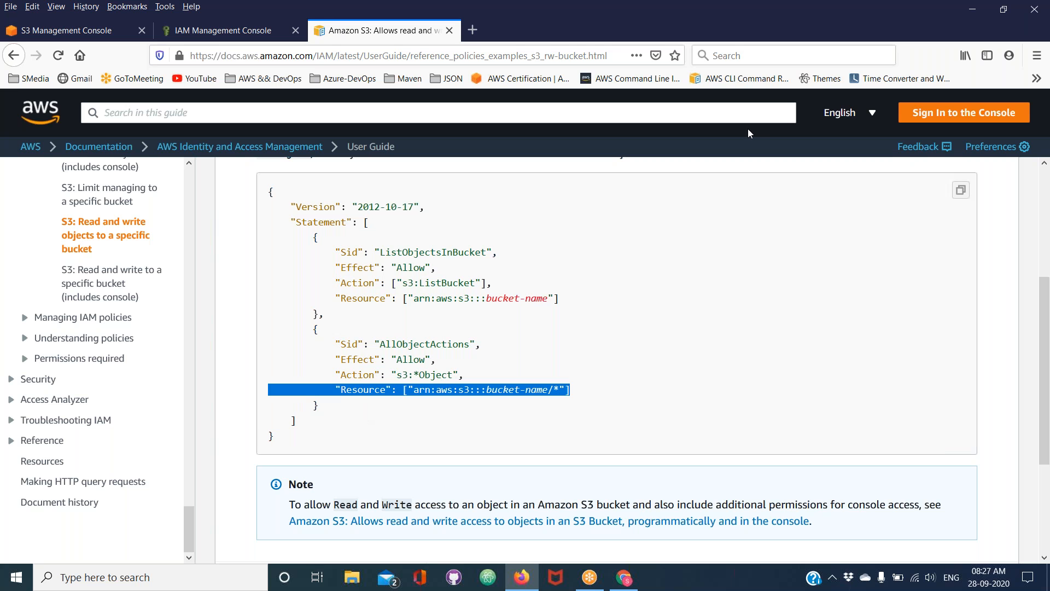
Copy the documentation's example policy code and replace the new IAM policy's entire default JSON with it
click(970, 20)
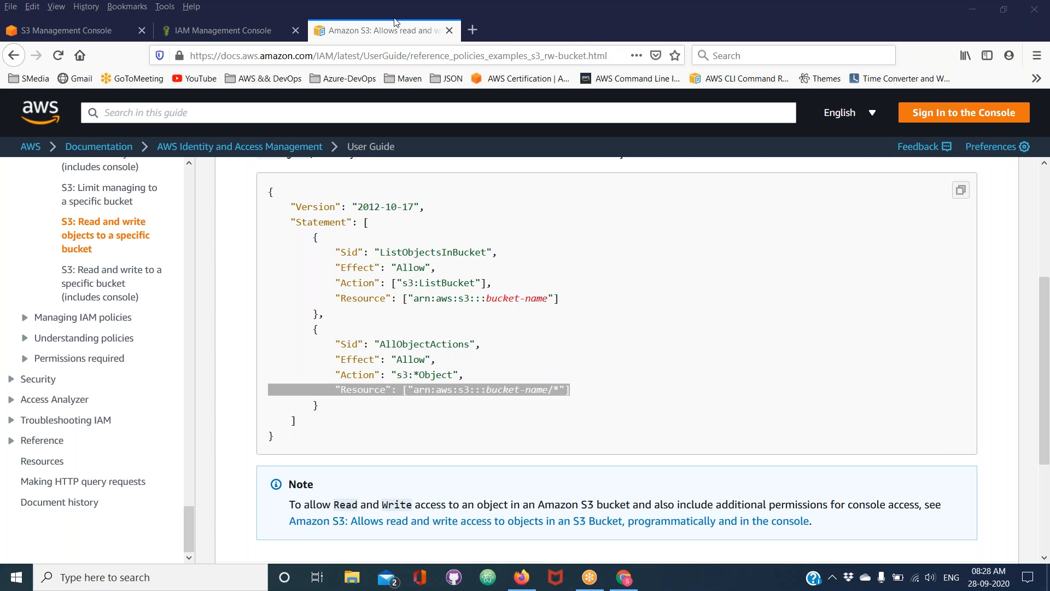
click(961, 191)
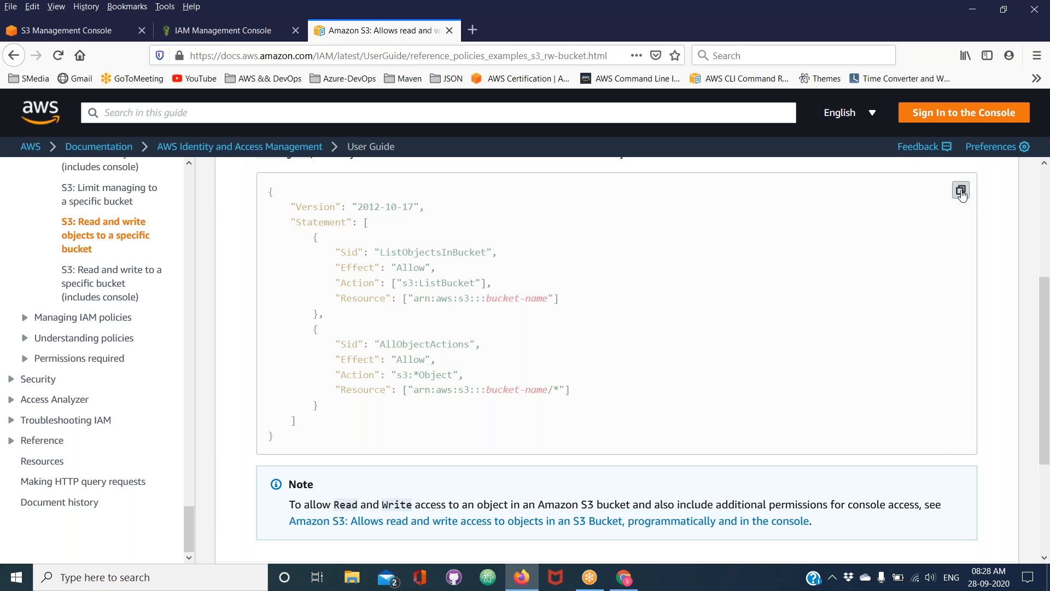
click(209, 25)
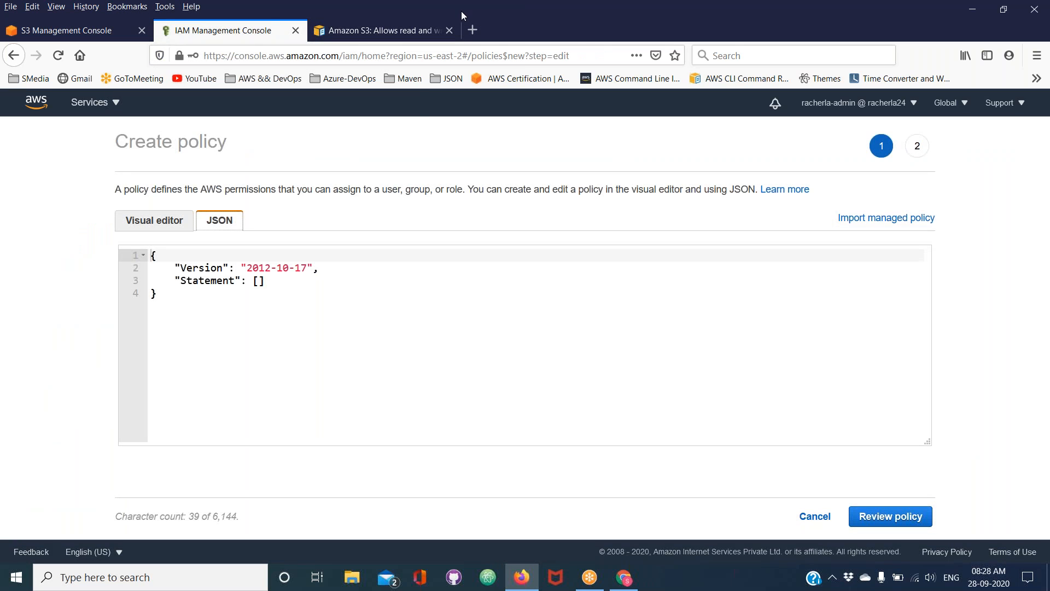
drag(462, 11, 885, 37)
click(346, 343)
key(ctrl+a)
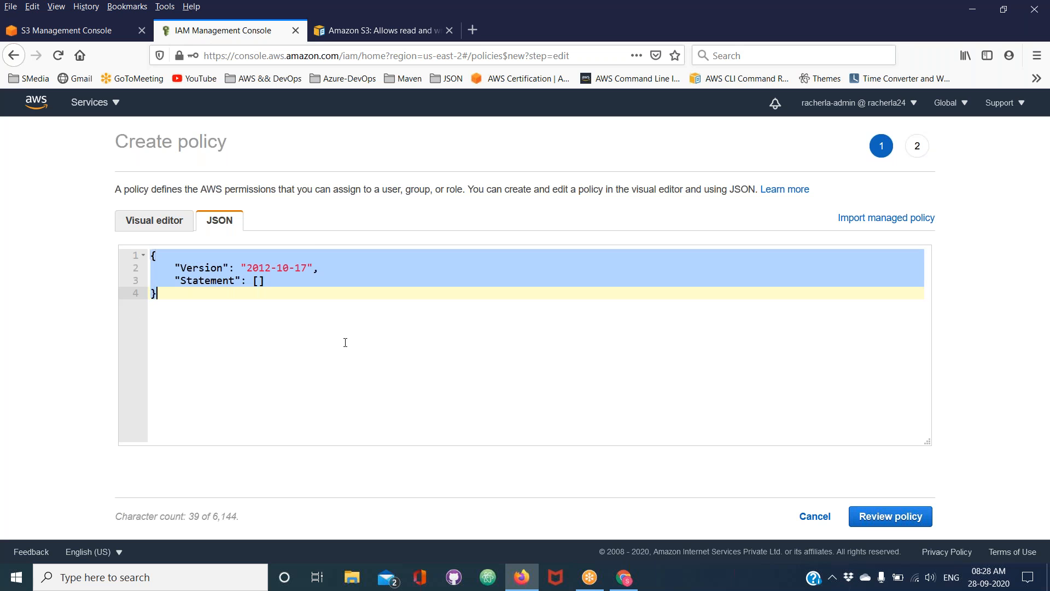
key(ctrl+v)
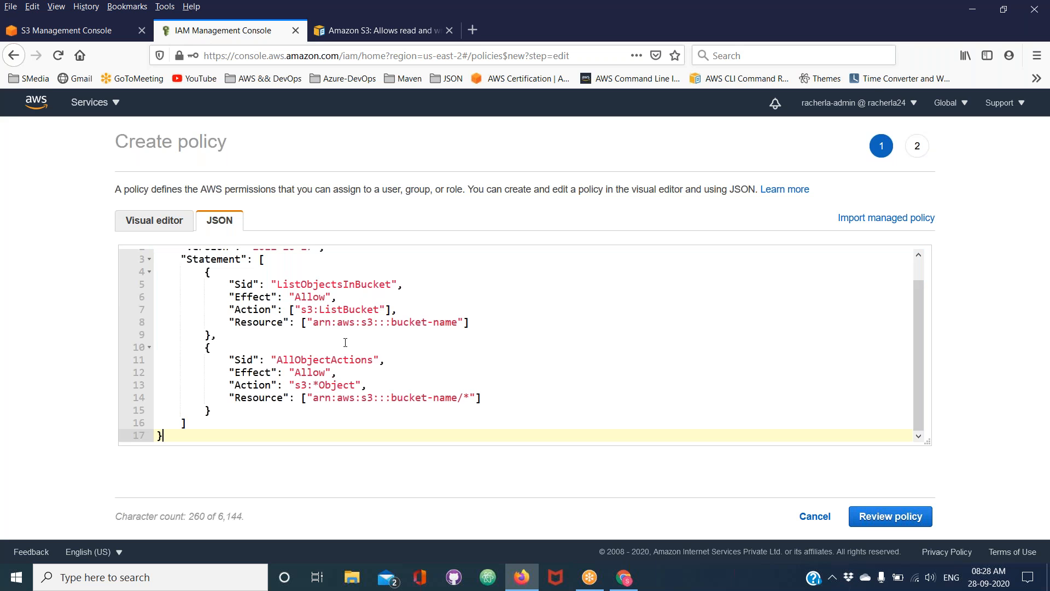
click(820, 95)
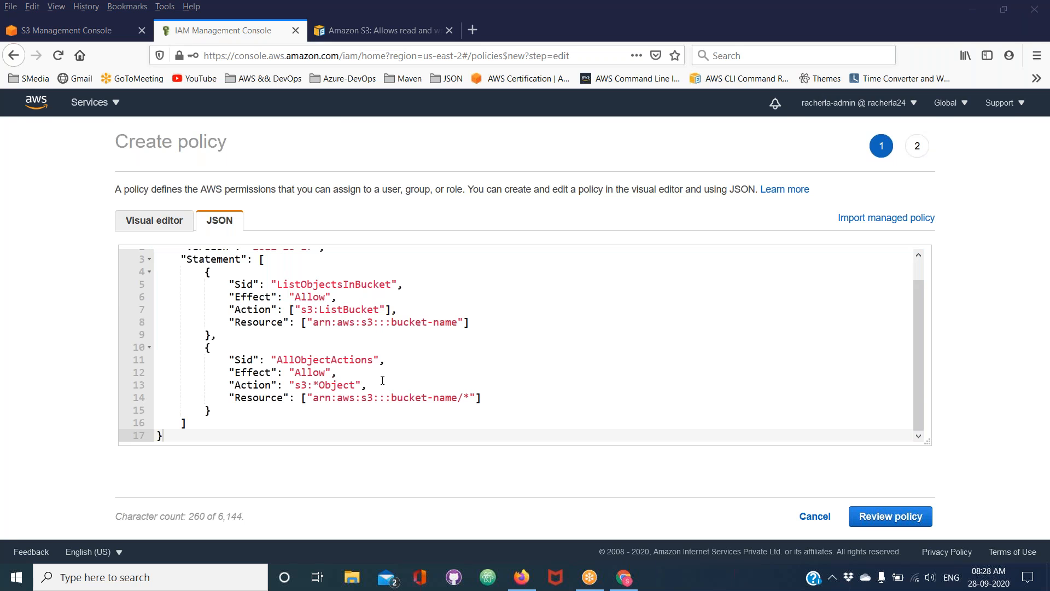
Review the start of the pasted policy, collapsing and expanding the outer JSON block and highlighting the "Version": "2012-10-17" line
scroll(383, 381, up, 1)
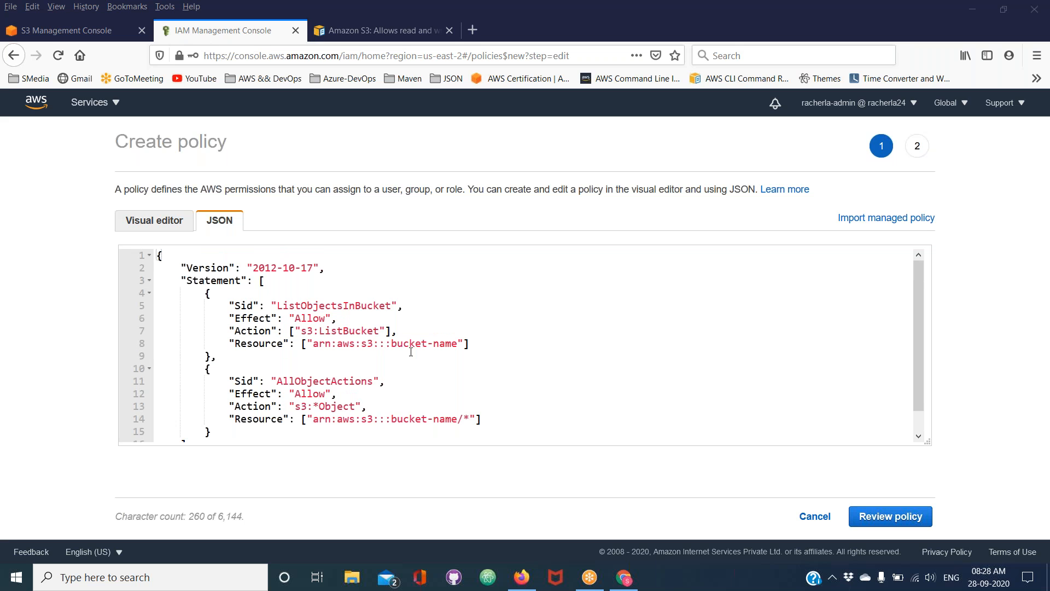
click(150, 255)
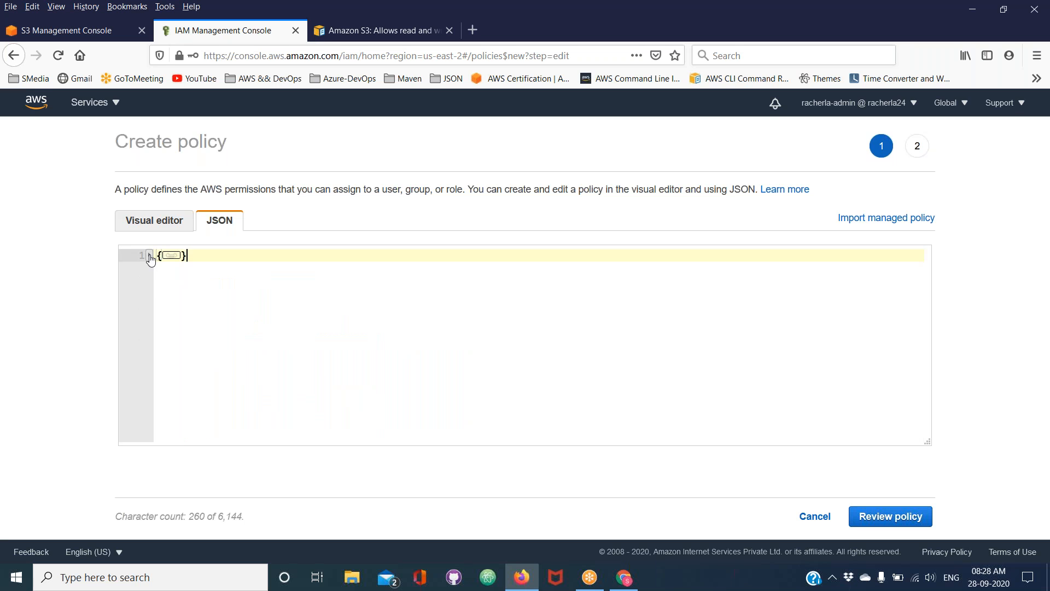
click(150, 256)
drag(181, 267, 326, 268)
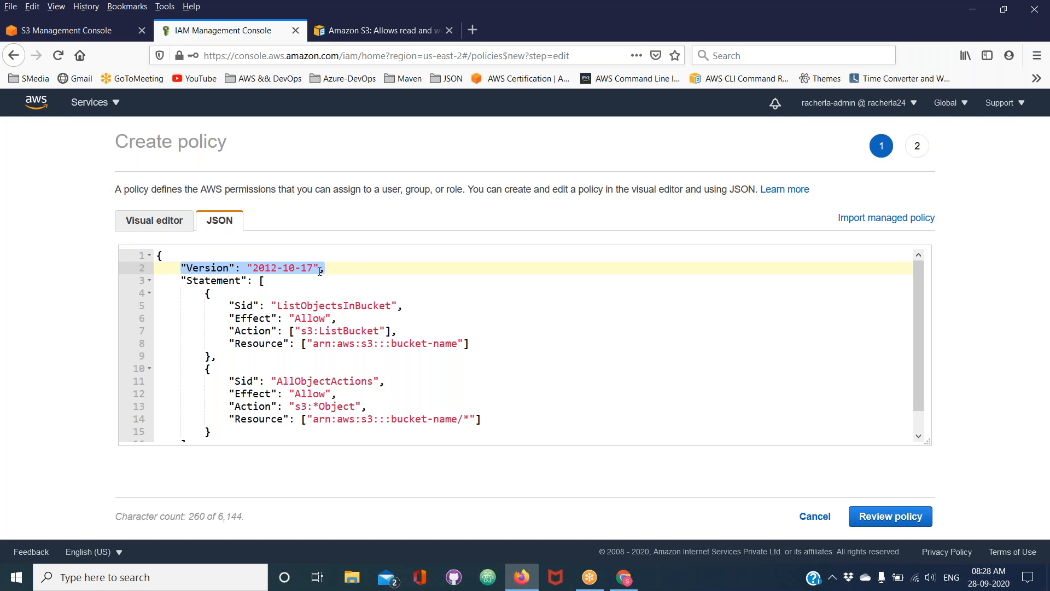
Examine the "Statement" array by collapsing it, highlighting its line and expanding it again
click(148, 280)
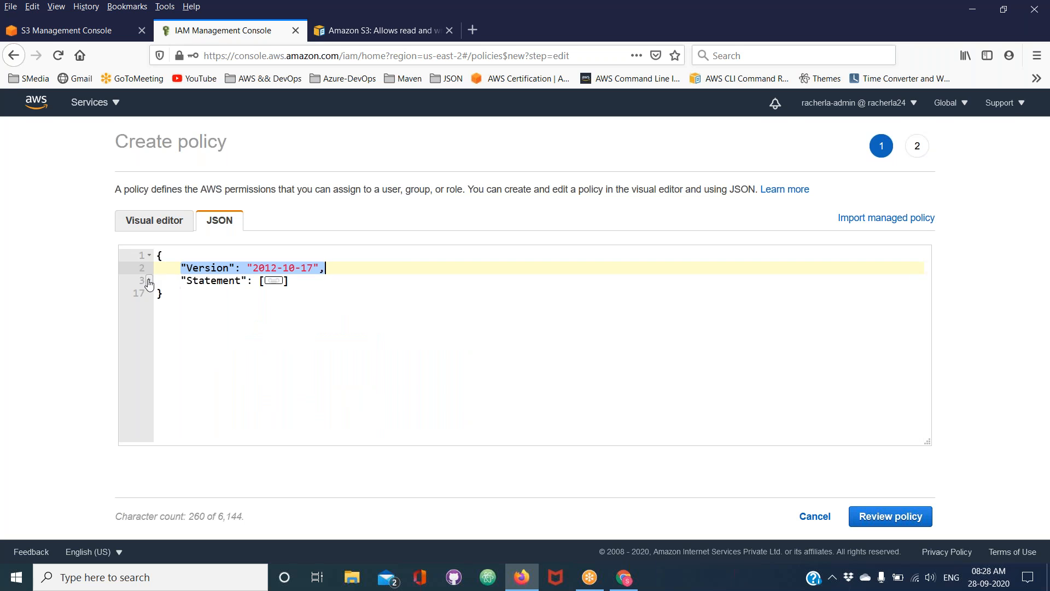
click(328, 271)
drag(187, 281, 257, 280)
click(307, 279)
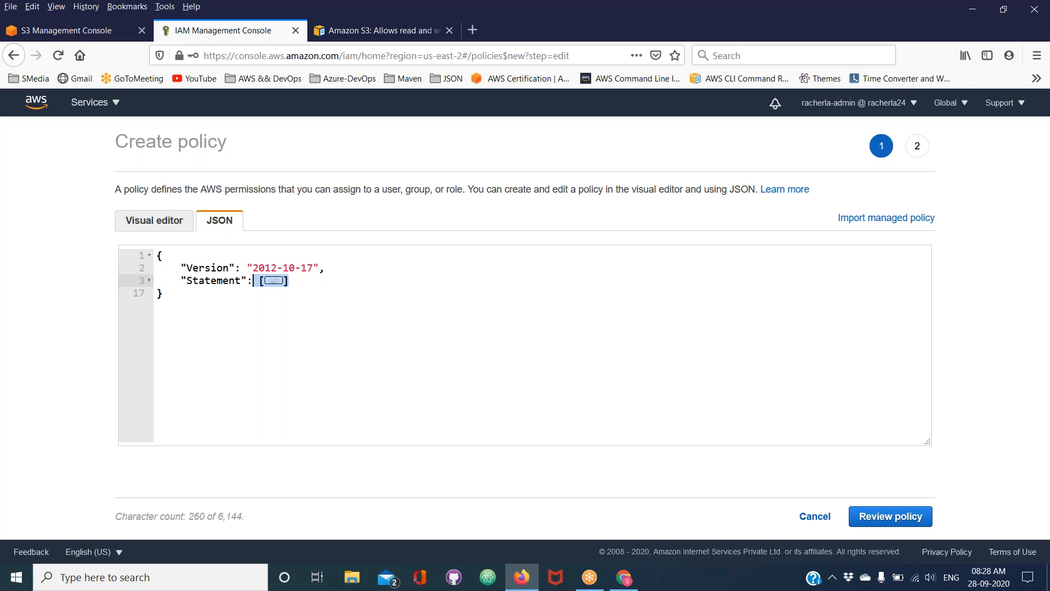
click(273, 281)
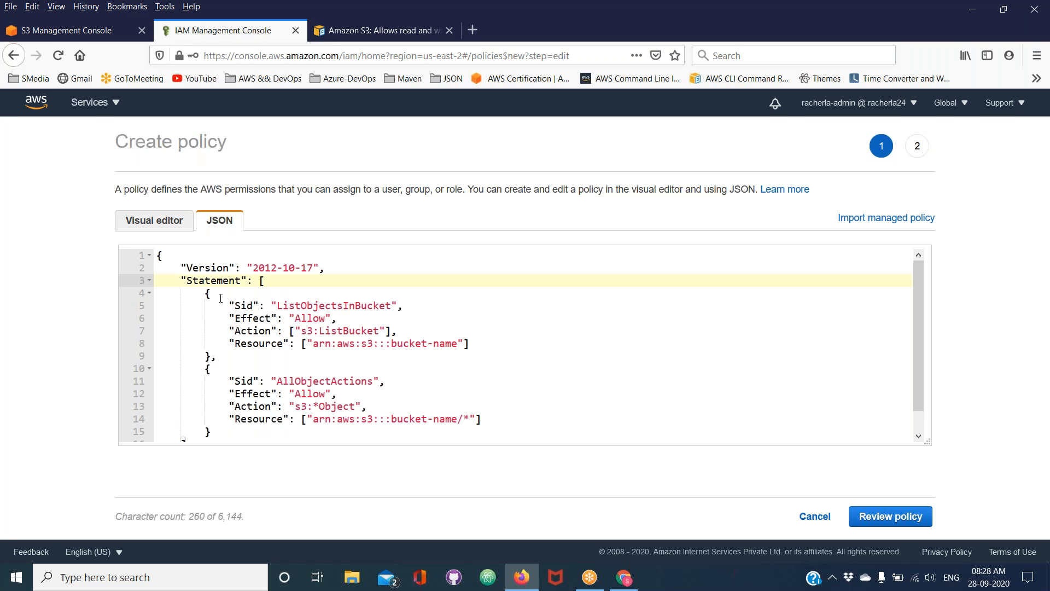
Examine the two statement blocks and their Sid entries, highlighting ListObjectsInBucket and AllObjectActions
drag(204, 294, 211, 413)
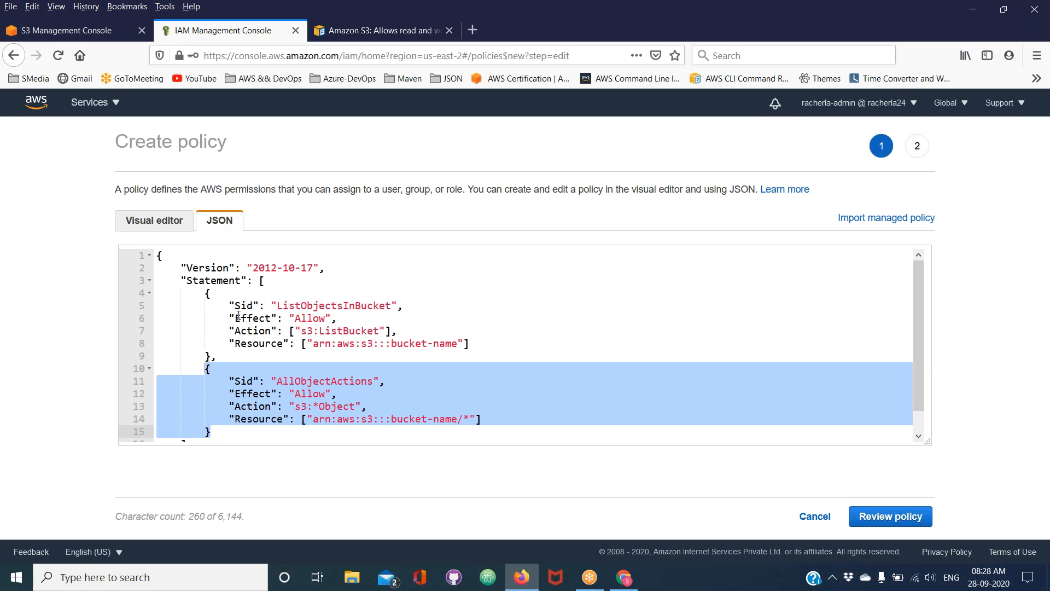
drag(230, 304, 375, 305)
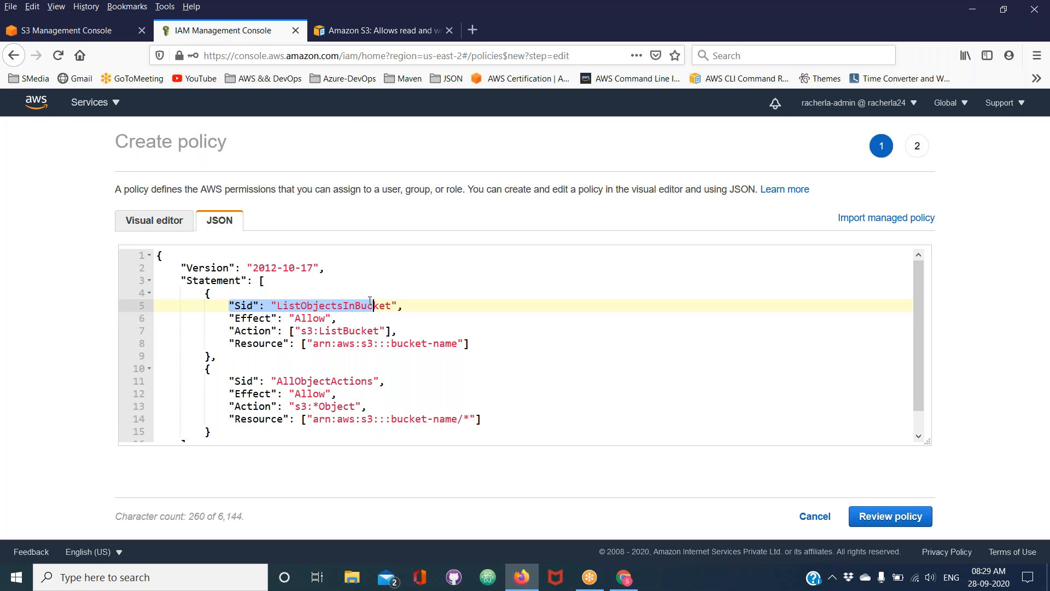
double_click(244, 304)
double_click(244, 381)
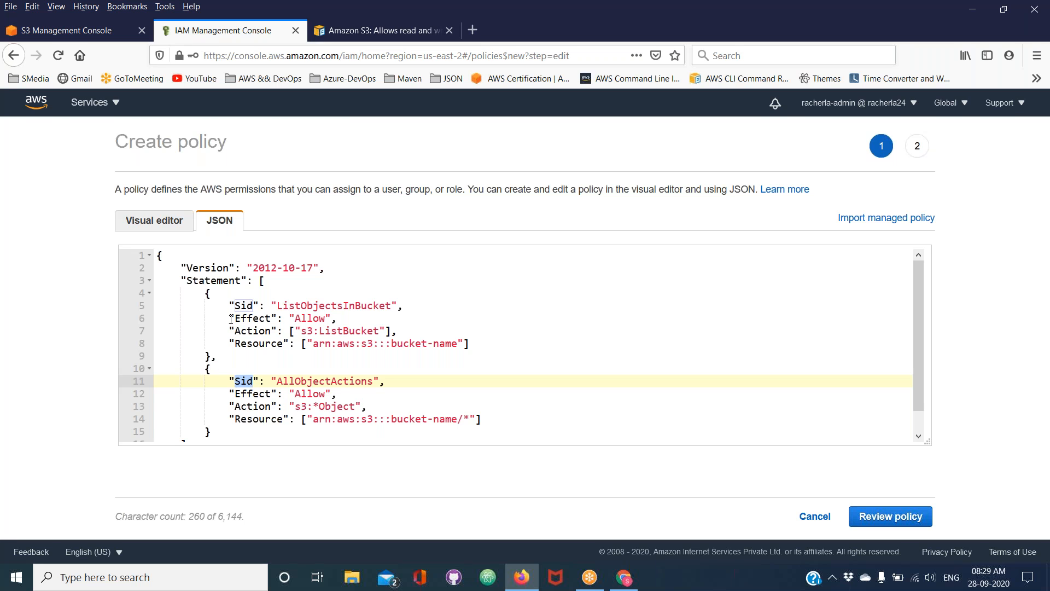
drag(229, 317, 436, 351)
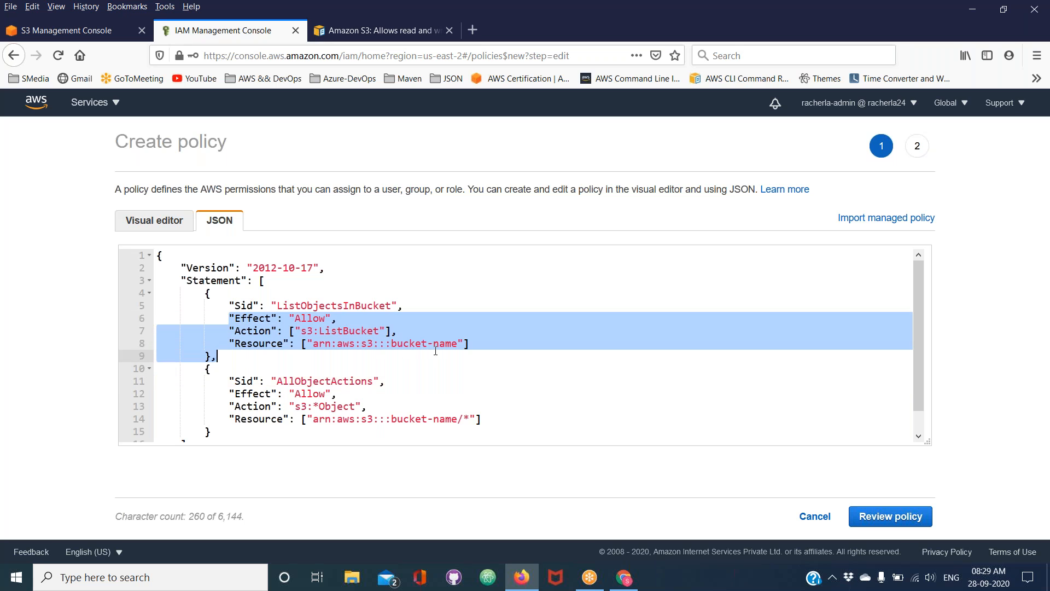
double_click(352, 304)
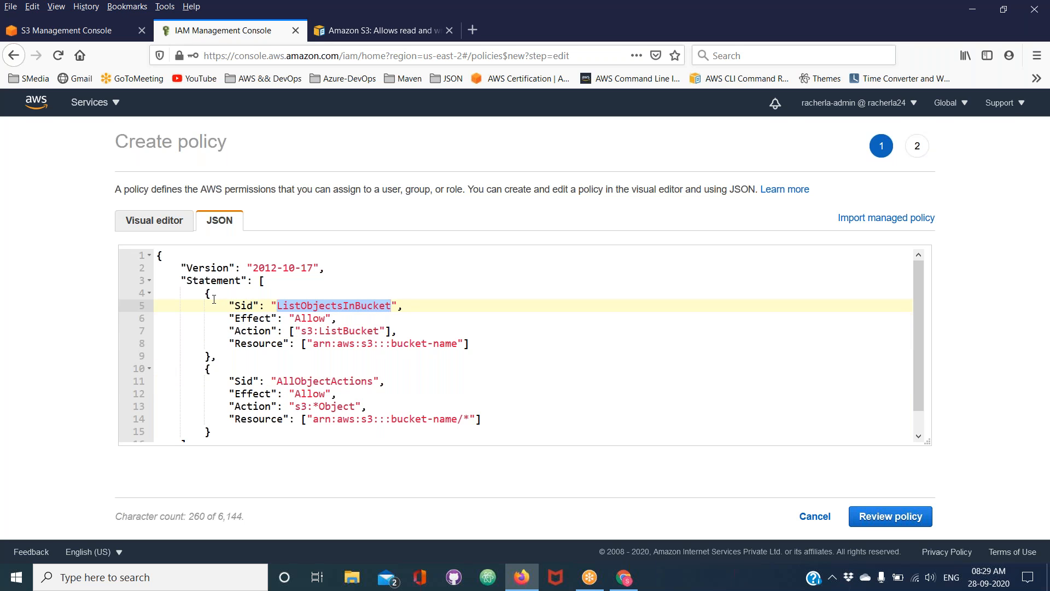
drag(206, 293, 212, 433)
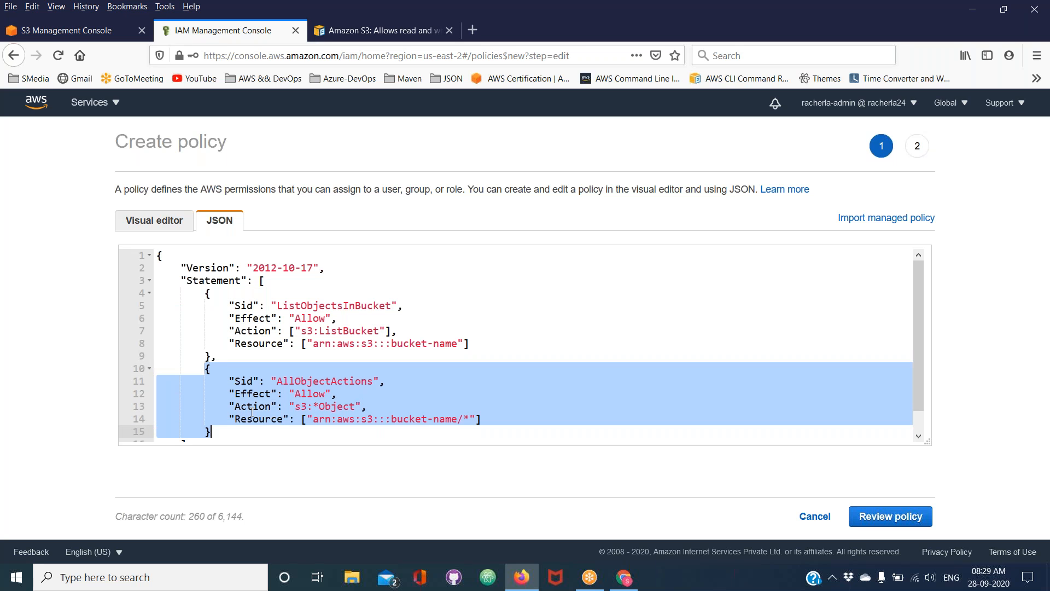
double_click(331, 381)
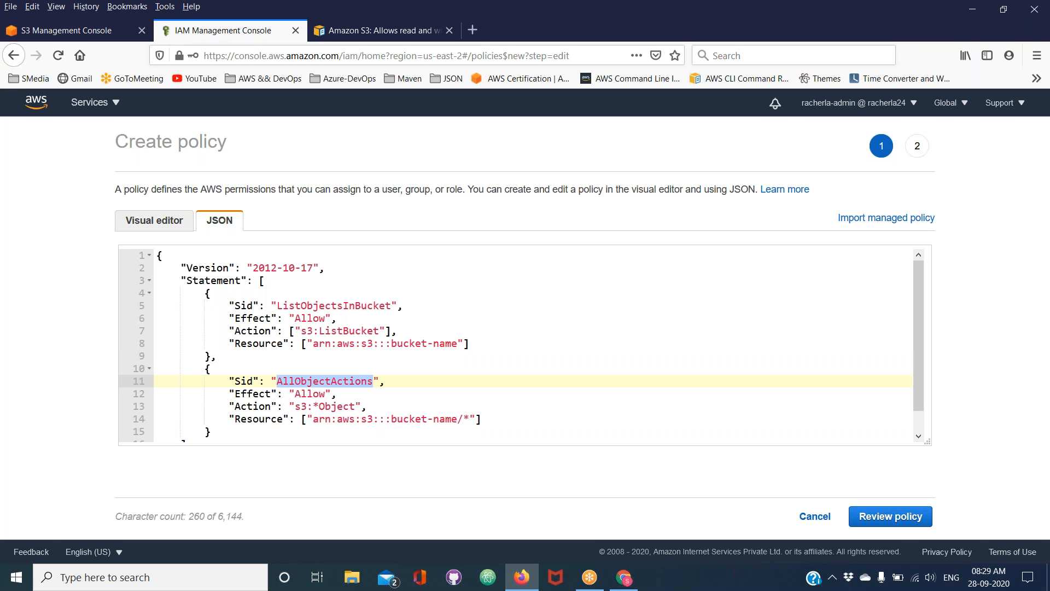
Try replacing the first statement's Sid with 1 and the second's with 2, and undo these edits
drag(276, 306, 386, 306)
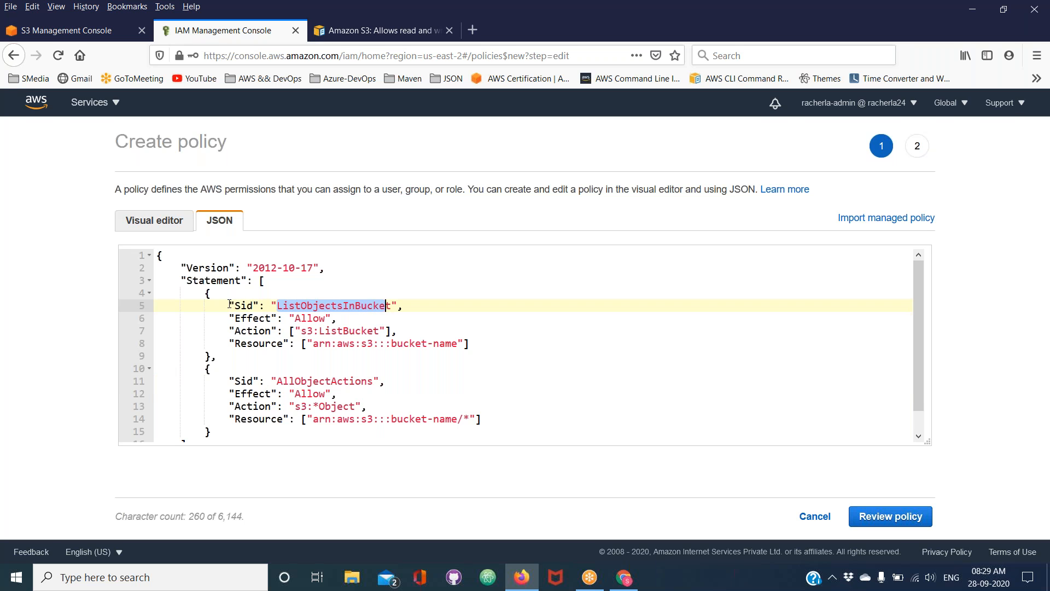
key(Right)
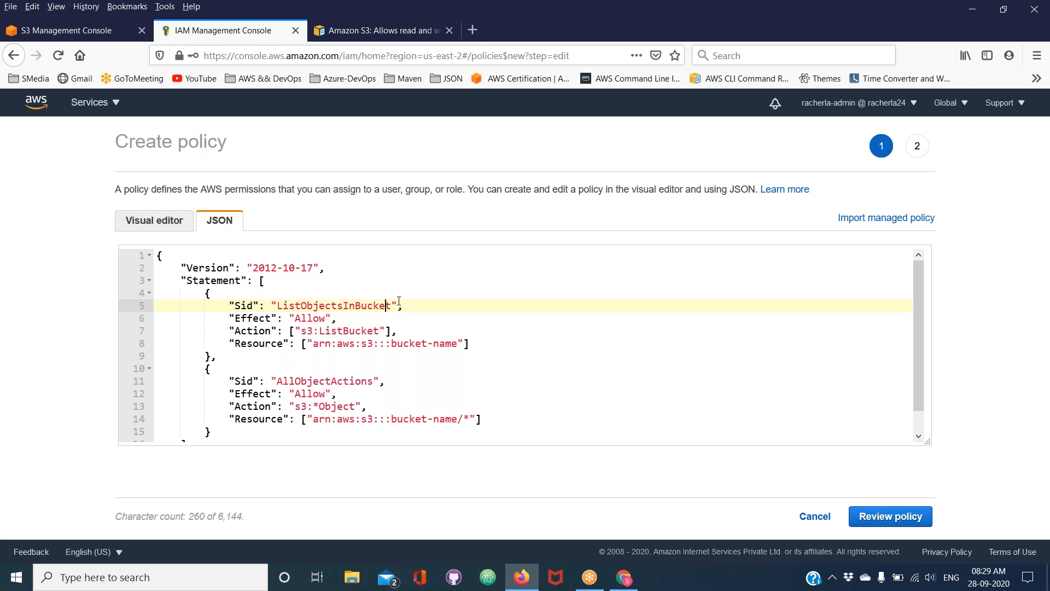
drag(389, 306, 280, 306)
key(BackSpace)
text(1)
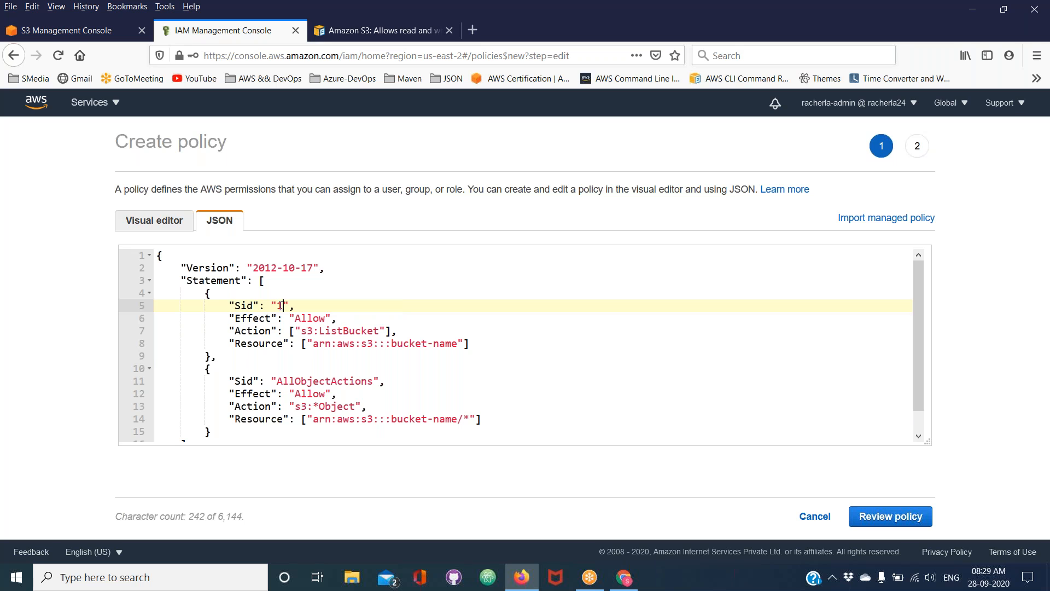
double_click(311, 381)
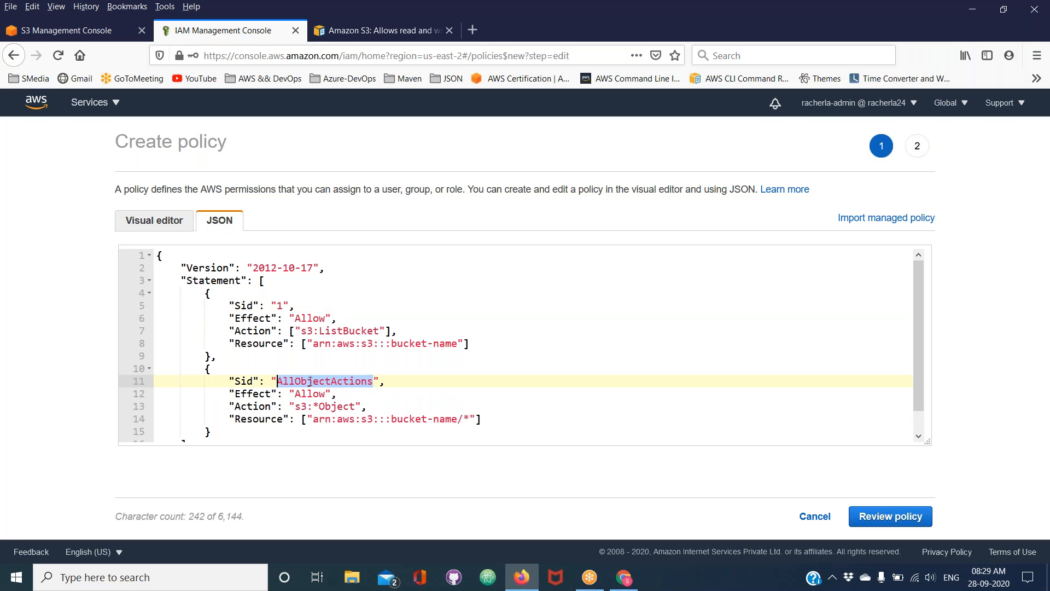
text(2)
key(ctrl+z)
key(ctrl+z)
key(ctrl+z)
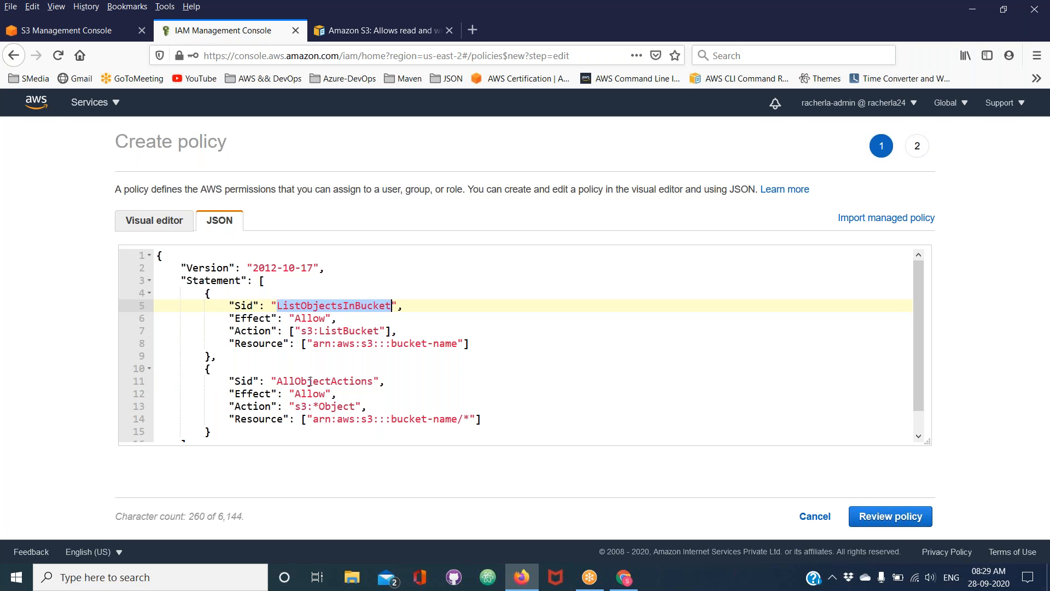
Review the first statement's Sid, Effect and Action entries, highlighting "Allow" and the ListBucket action
double_click(243, 306)
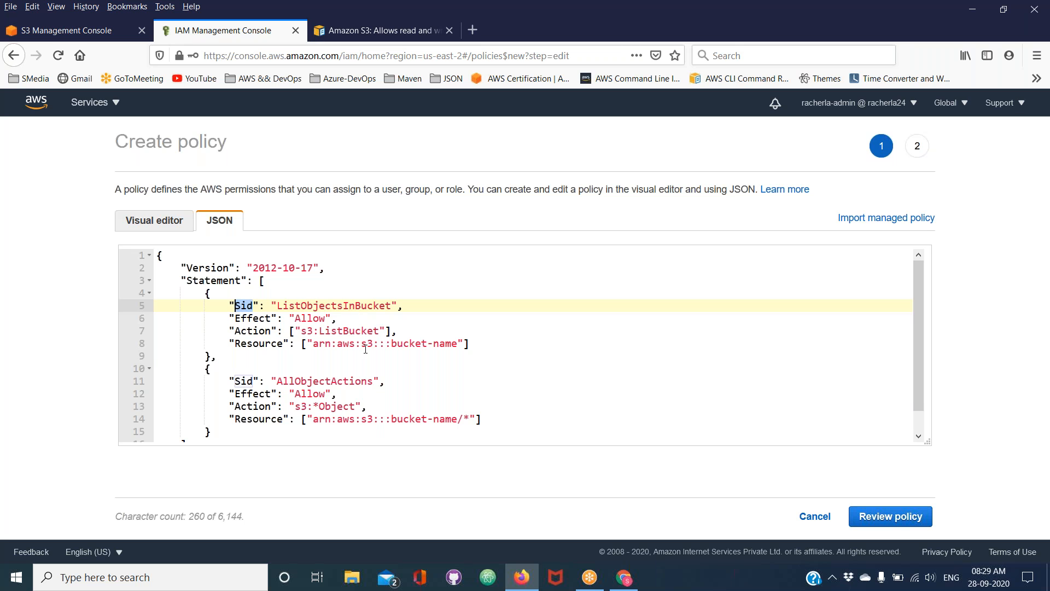
double_click(315, 305)
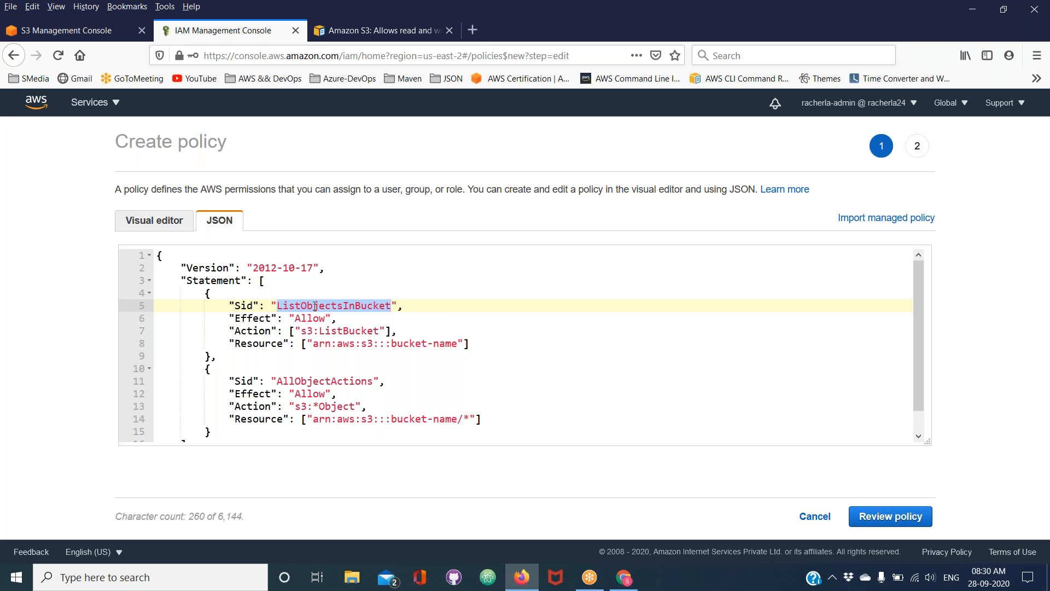
click(230, 317)
drag(231, 317, 334, 319)
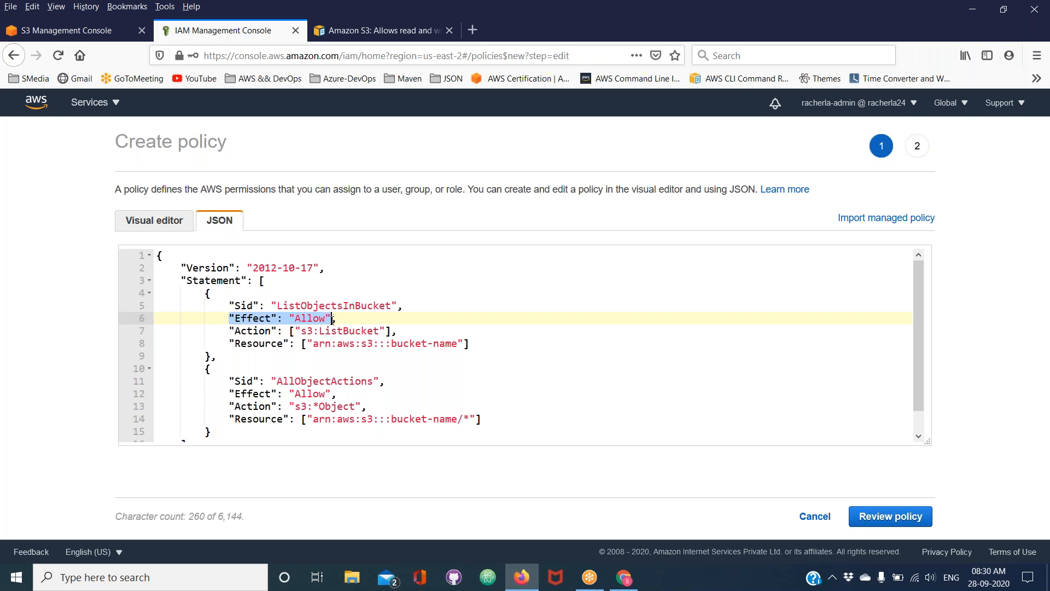
drag(234, 330, 379, 327)
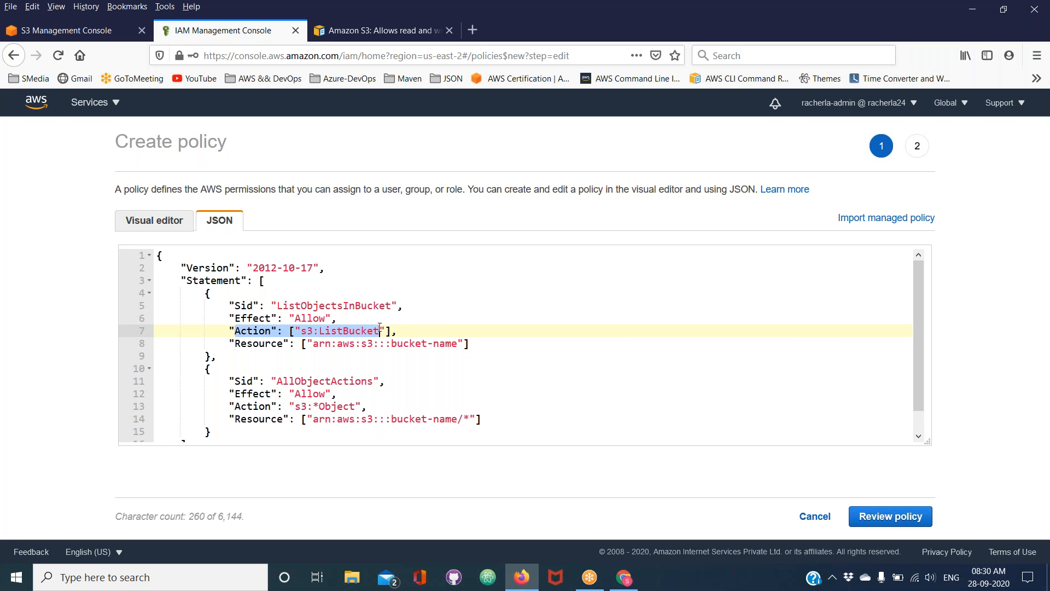
double_click(348, 331)
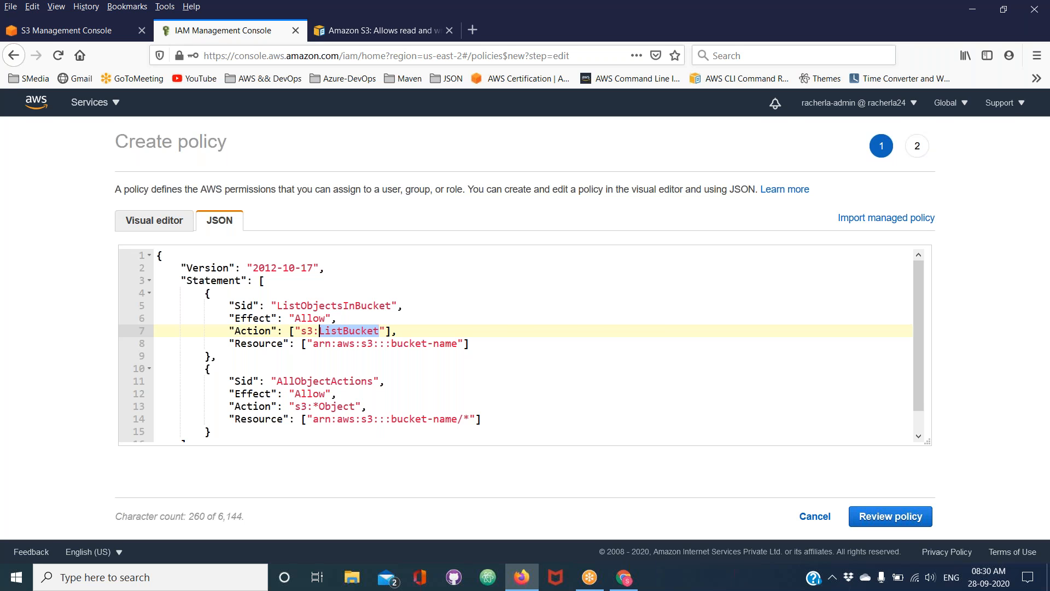
Select the bucket-name placeholder in the first statement's Resource ARN and compare it with the same placeholder in the documentation example
click(392, 344)
drag(392, 343, 458, 344)
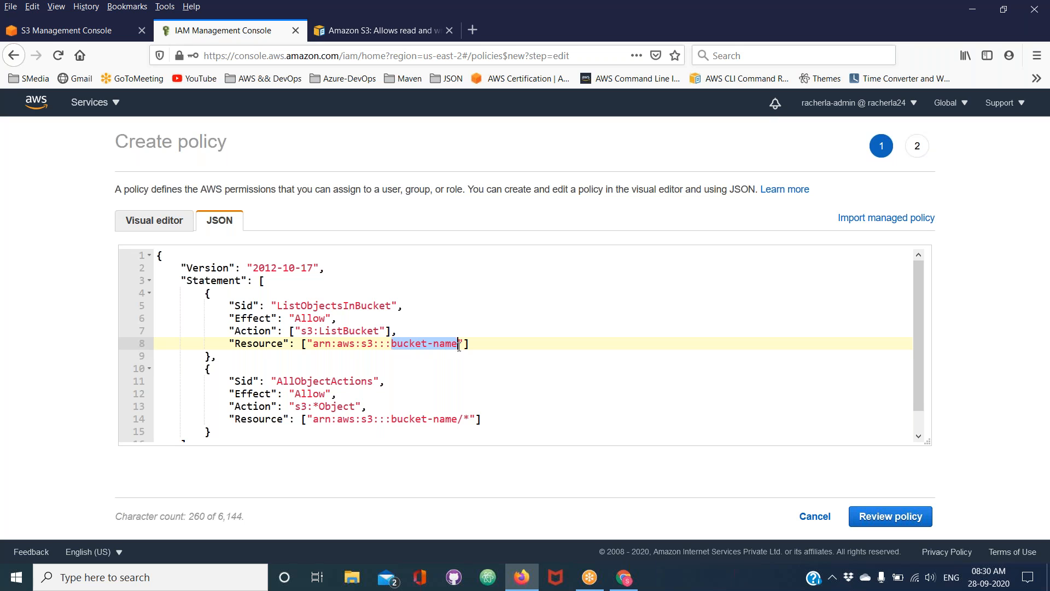
click(353, 34)
drag(486, 298, 548, 297)
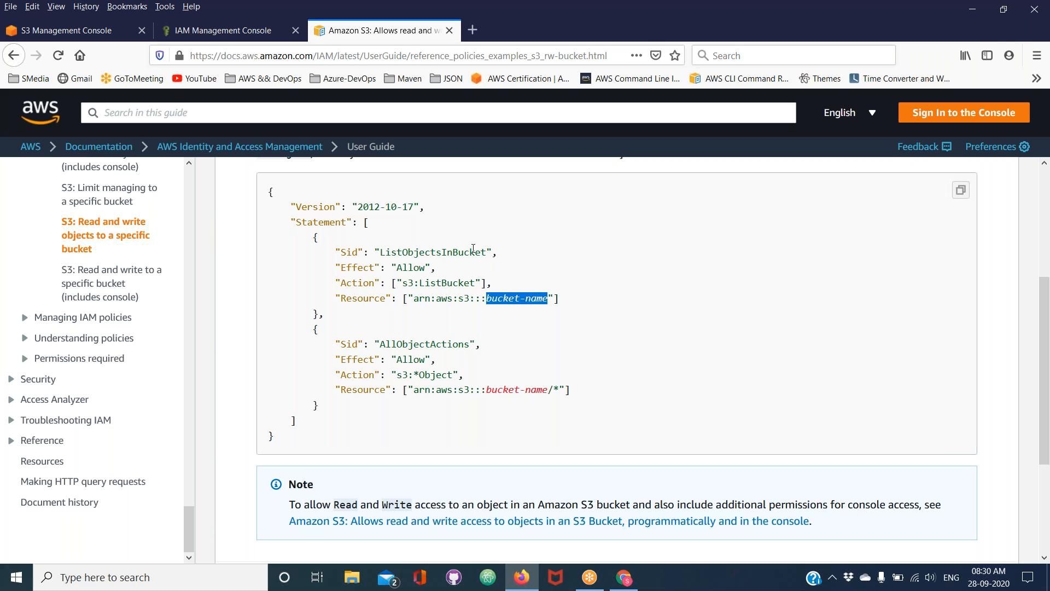
Copy the bucket name rkumar-us-east-2-54 from the bucket's page in the S3 console
click(71, 31)
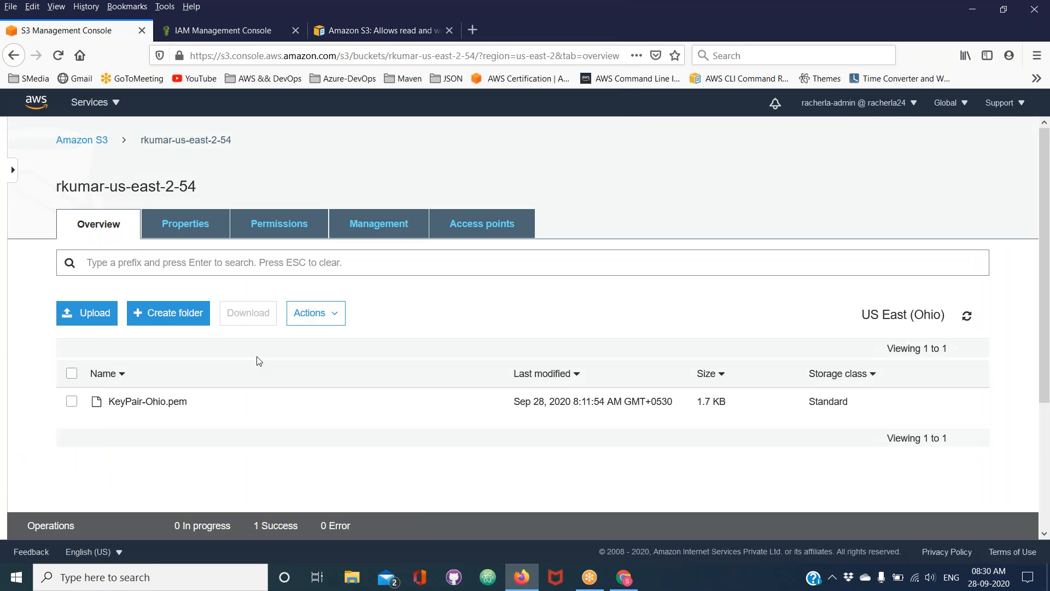
drag(207, 187, 59, 183)
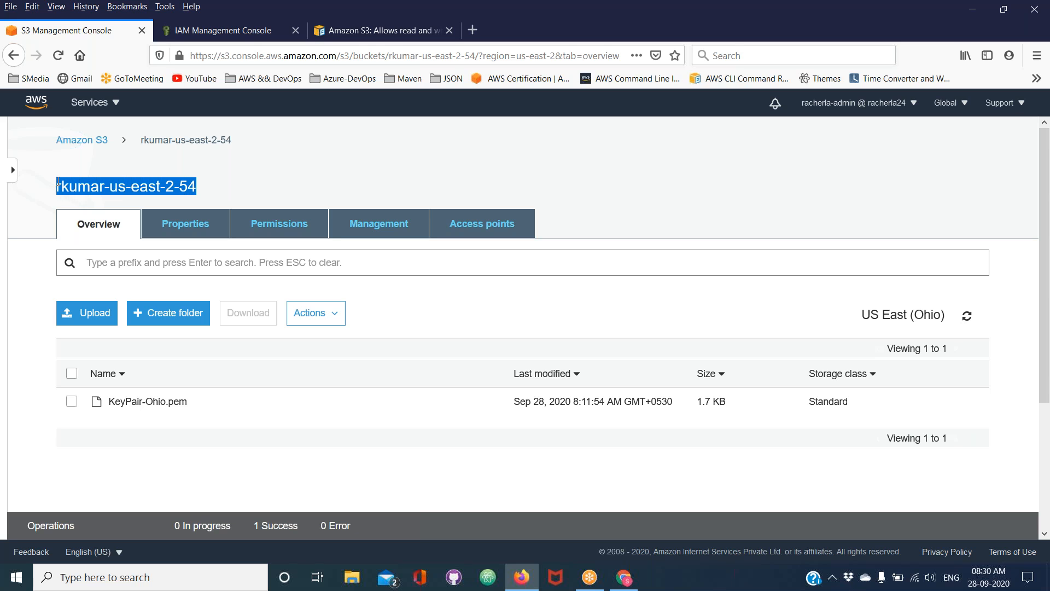
right_click(100, 190)
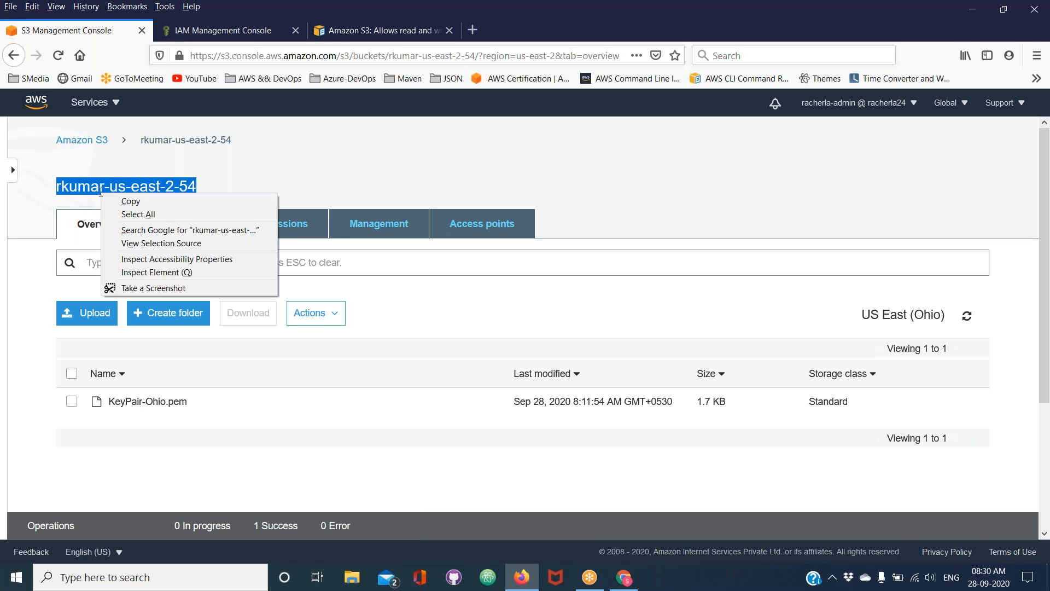
click(122, 203)
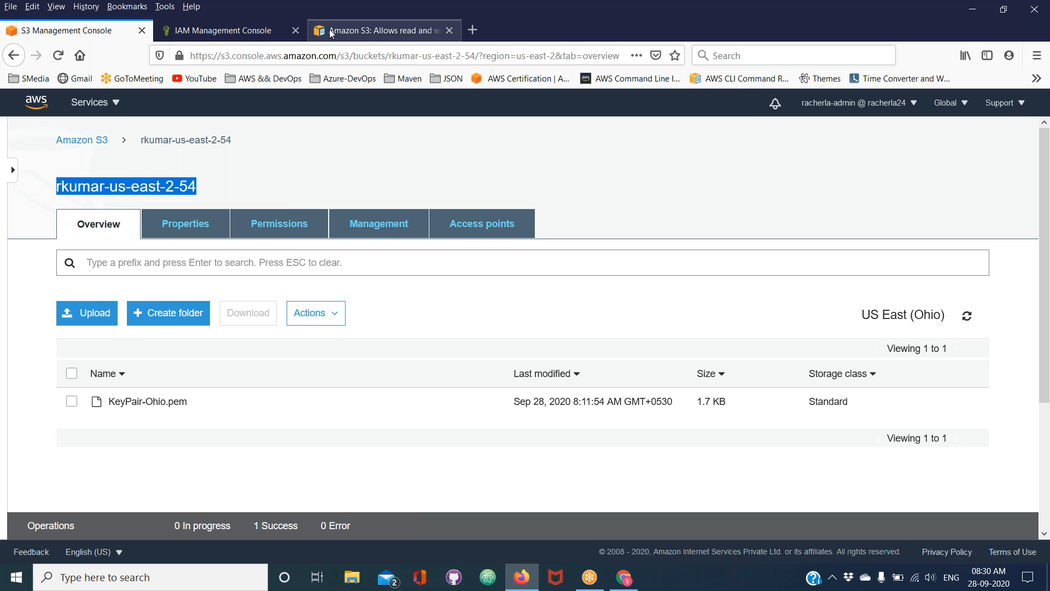
click(821, 93)
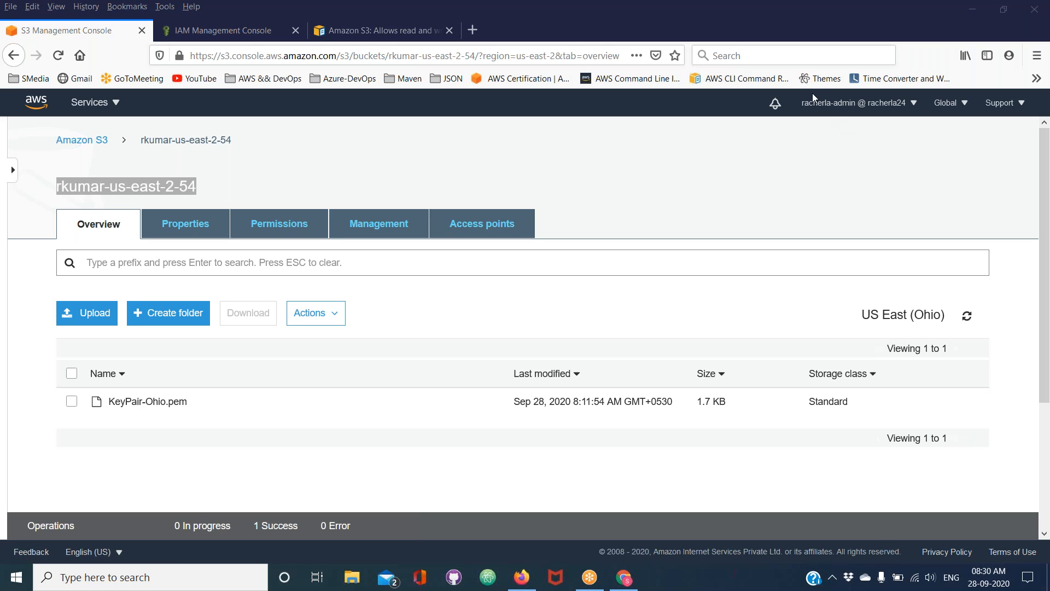
Return to the IAM policy editor and replace the first statement's bucket-name placeholder with rkumar-us-east-2-54
click(330, 31)
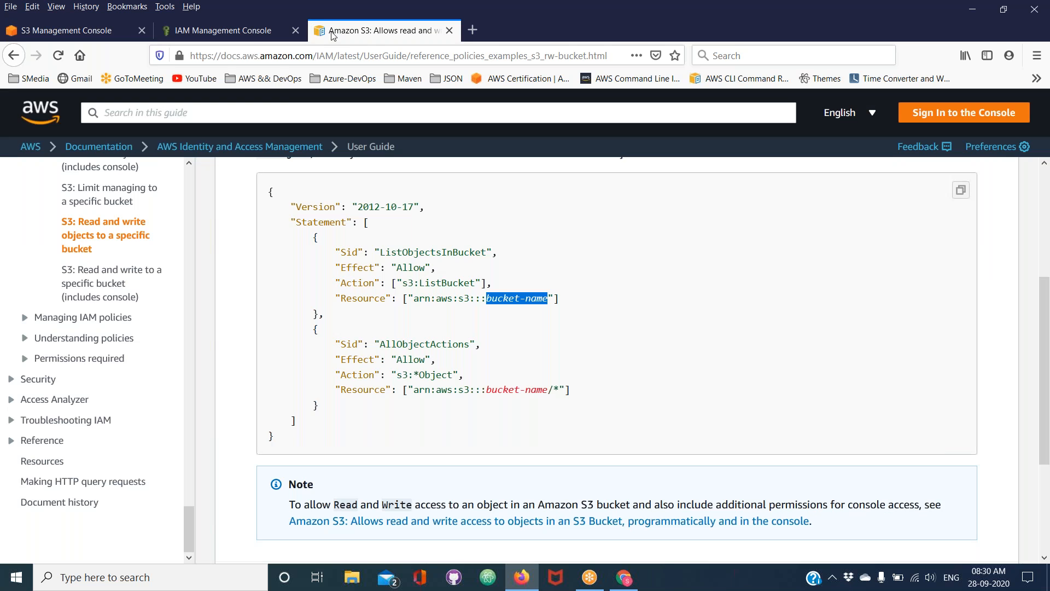
click(243, 34)
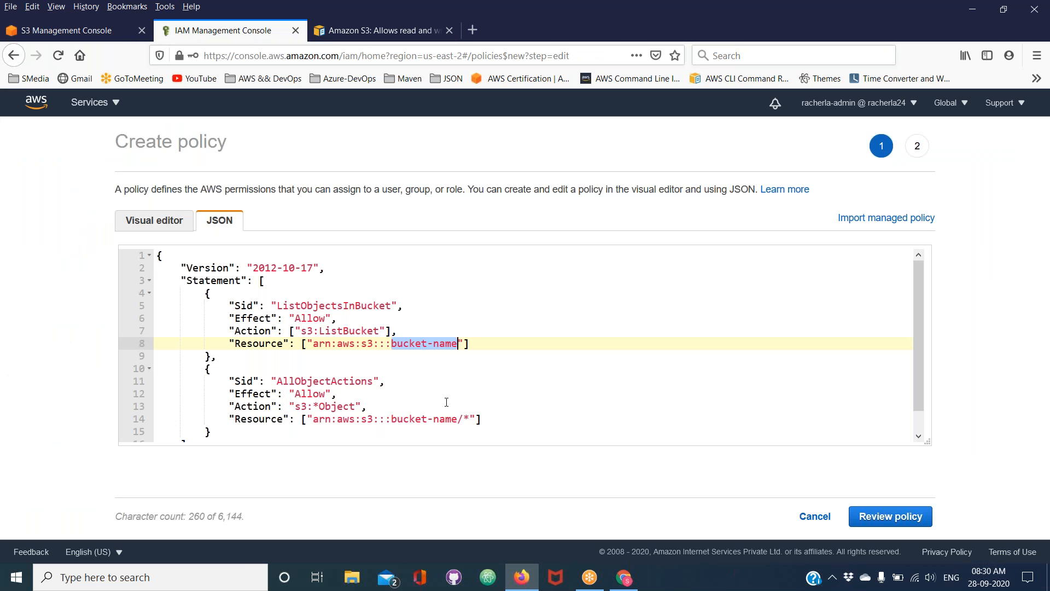
key(ctrl+v)
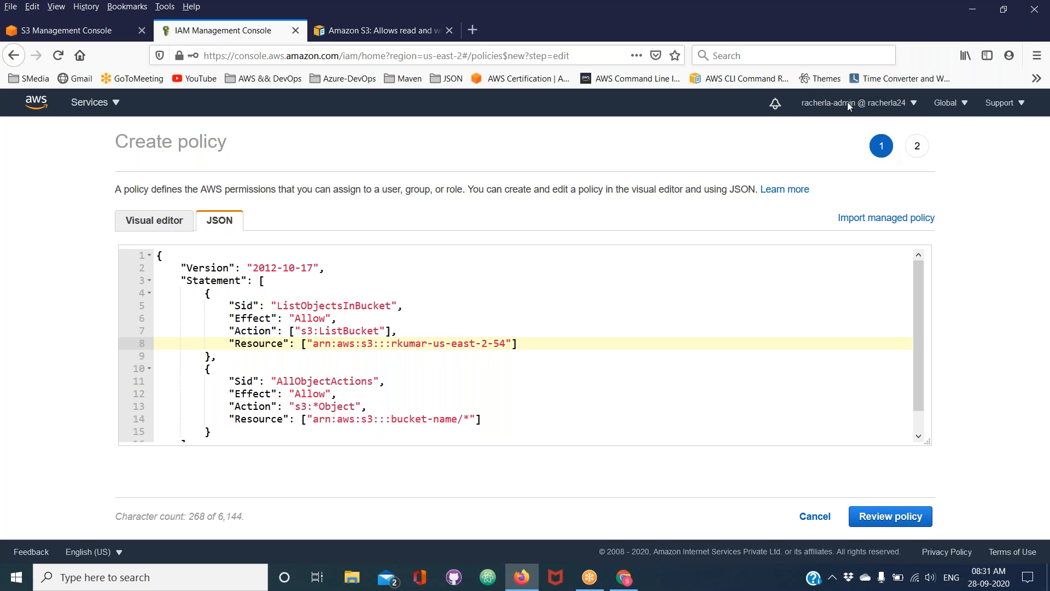
click(811, 90)
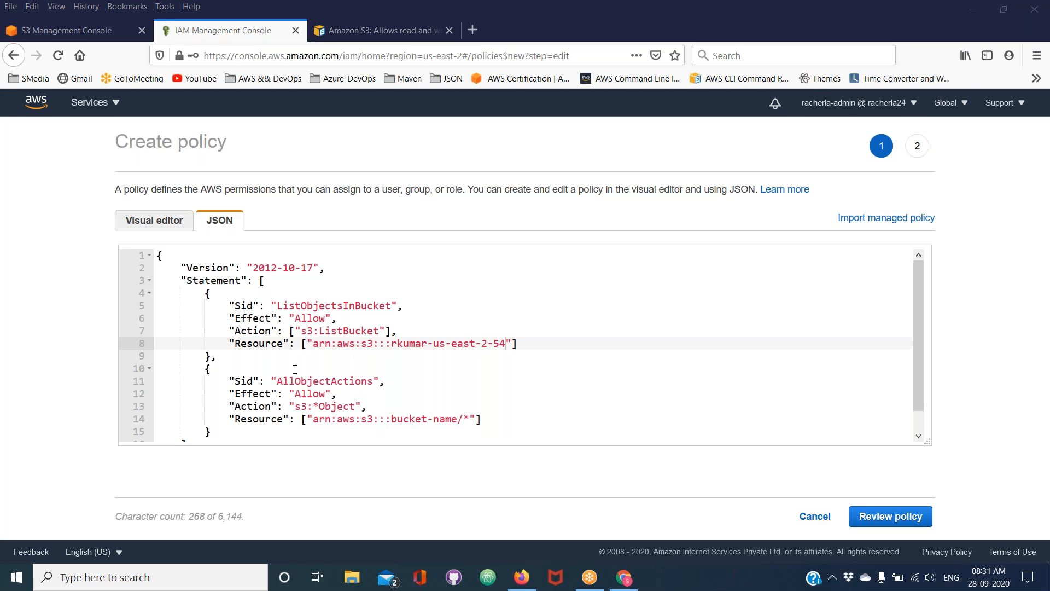
Replace the bucket-name placeholder in the second statement's Resource ARN with rkumar-us-east-2-54, keeping the /* suffix
scroll(302, 419, down, 1)
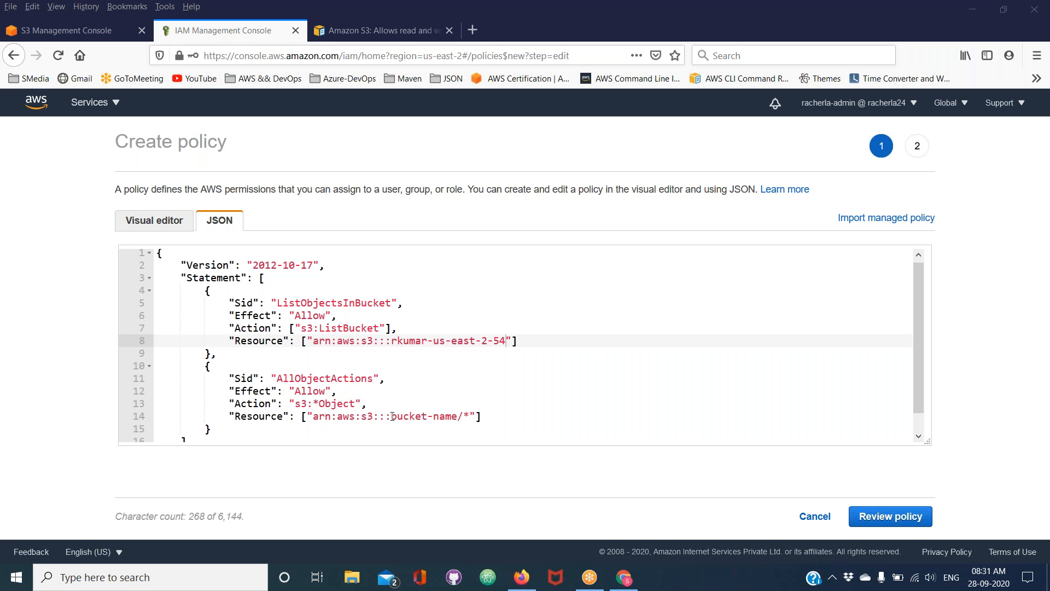
drag(392, 417, 458, 419)
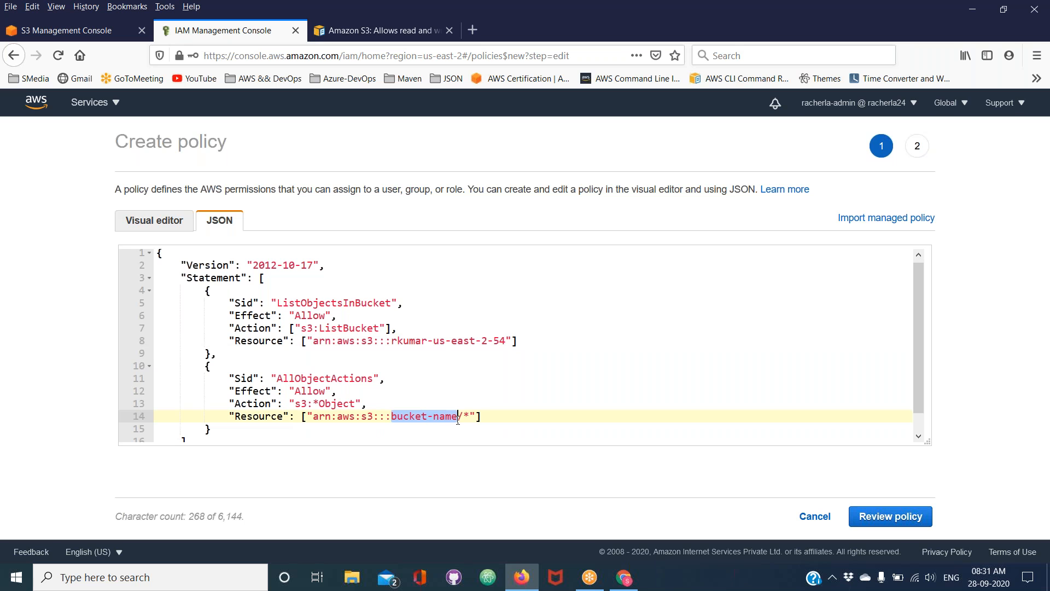
key(ctrl+v)
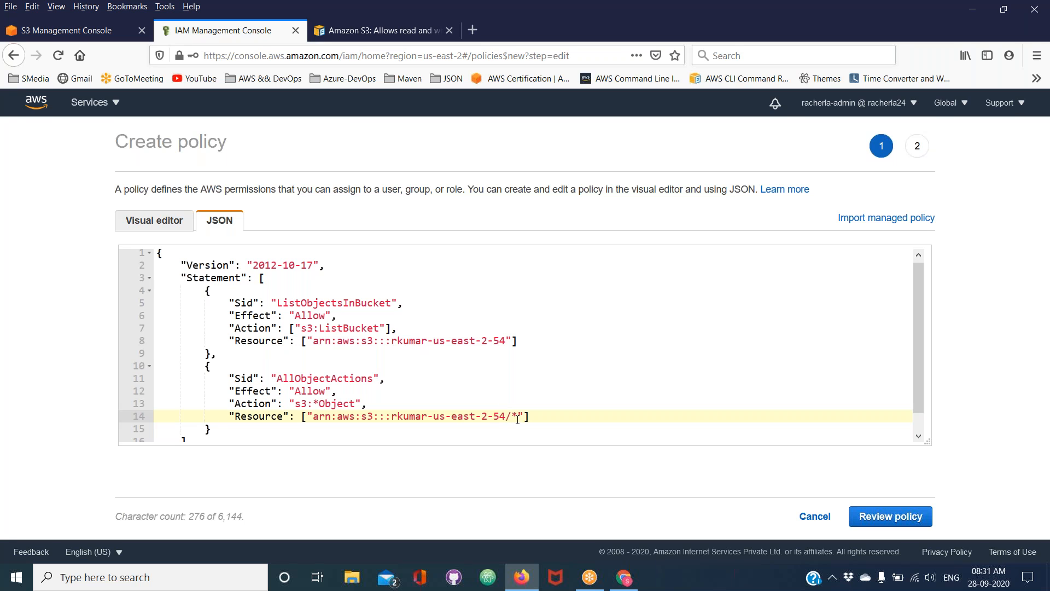
Review the /* suffix of the bucket ARN, and highlight the ListObjectsInBucket and AllObjectActions statement blocks one after the other
drag(518, 418, 514, 418)
drag(205, 291, 212, 356)
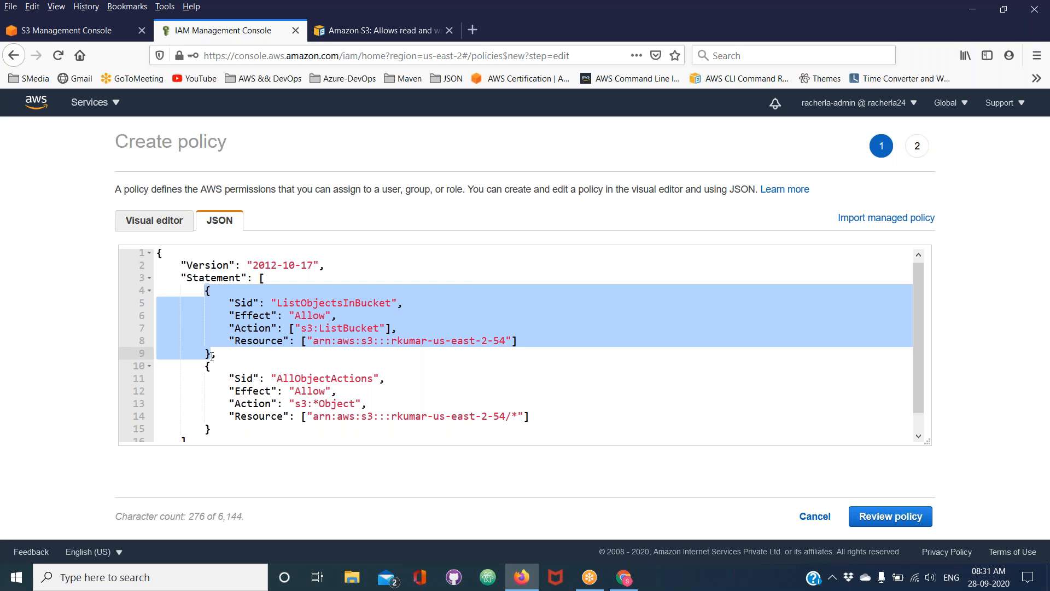
click(205, 366)
drag(206, 367, 212, 429)
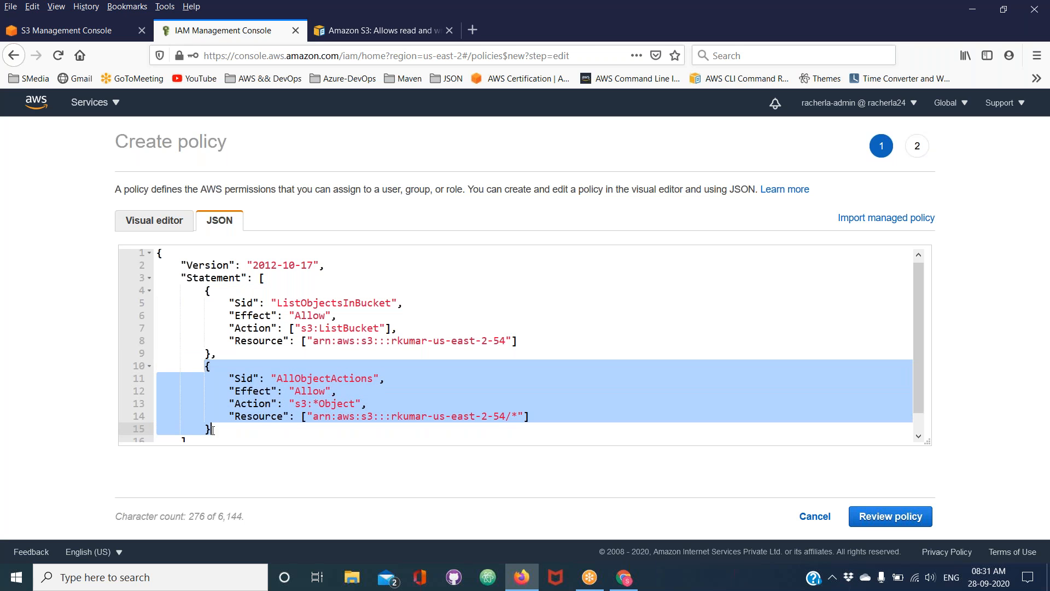
Examine the AllObjectActions statement's Sid, Effect, Action and Resource values, and check the policy through to its closing brackets
click(289, 378)
drag(276, 378, 332, 380)
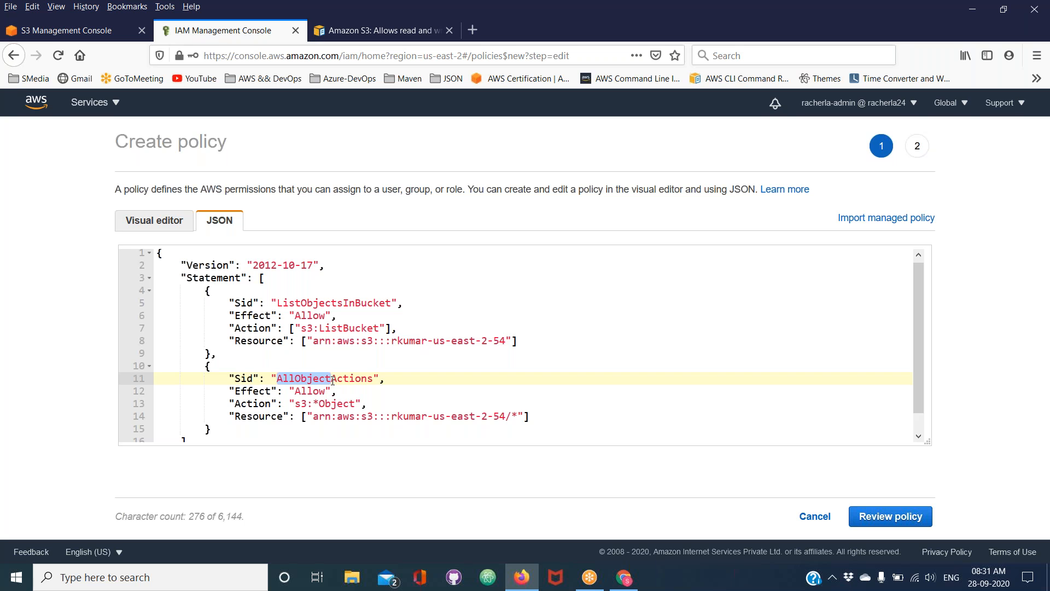
double_click(306, 392)
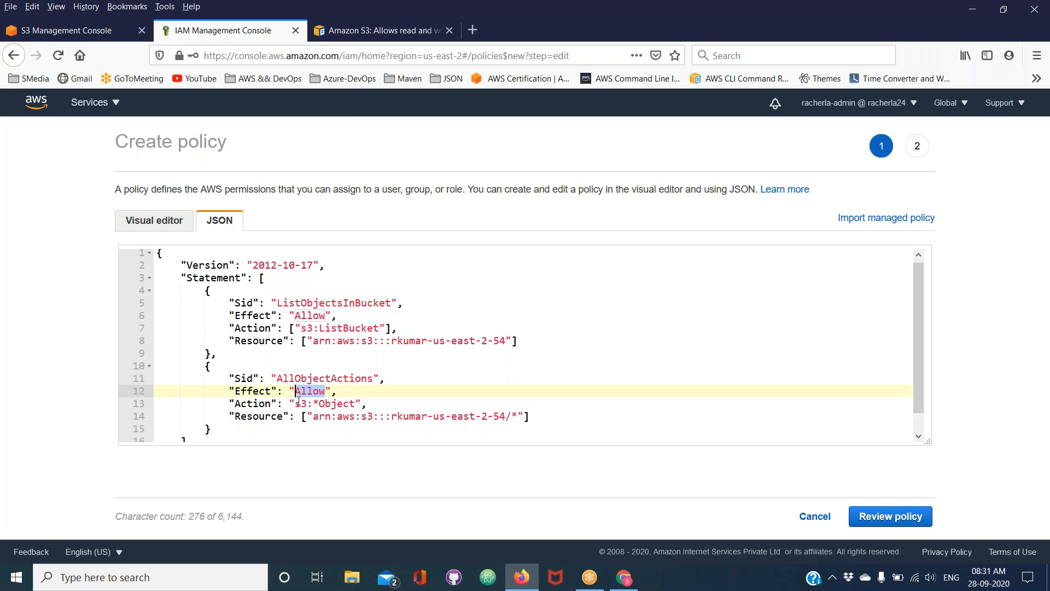
double_click(301, 403)
double_click(327, 403)
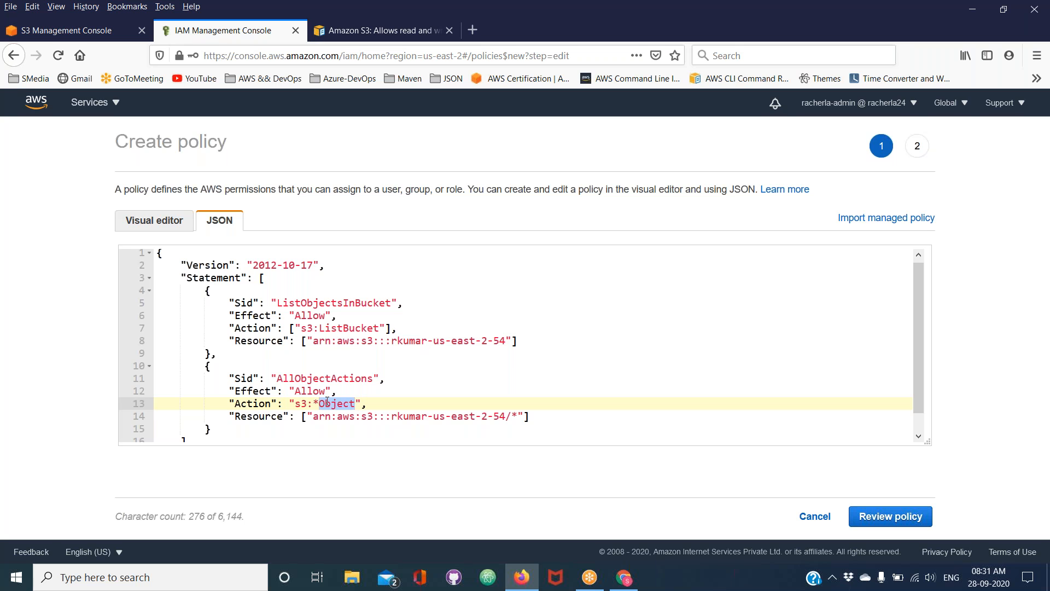
drag(312, 404, 319, 405)
drag(392, 418, 506, 419)
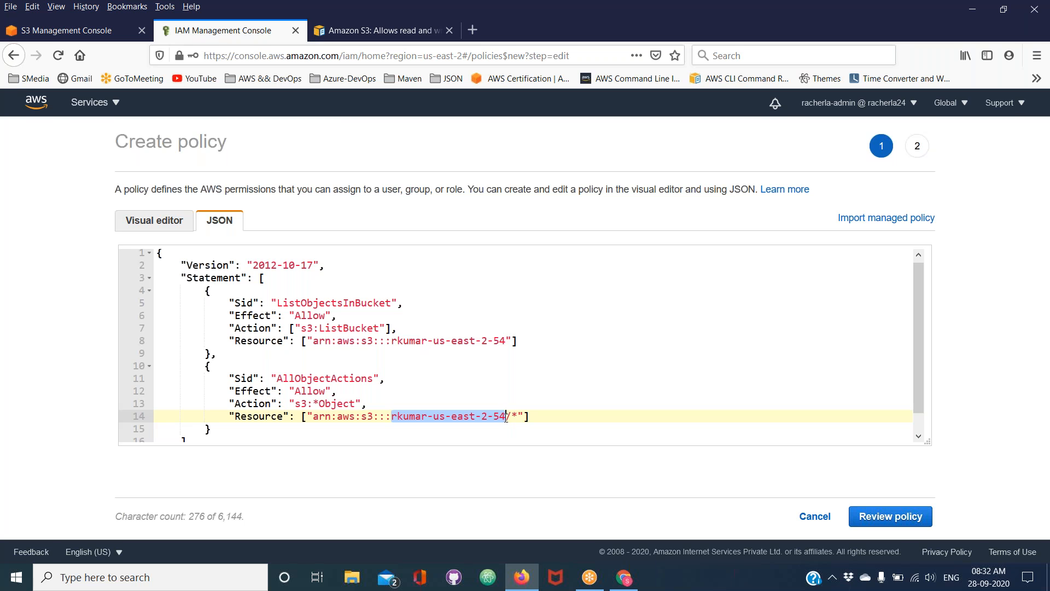
click(518, 416)
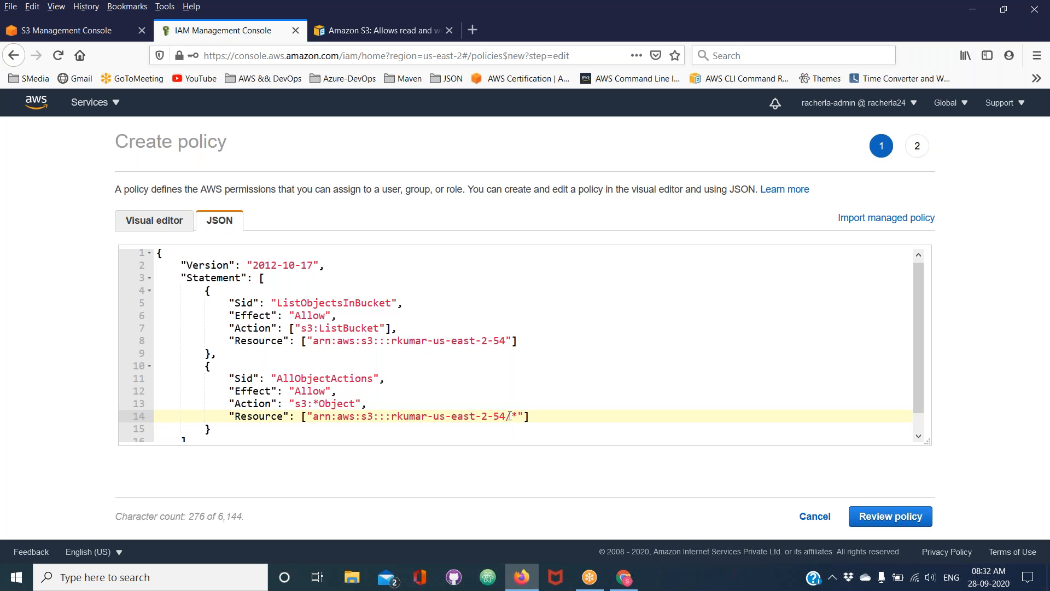
double_click(516, 416)
double_click(329, 405)
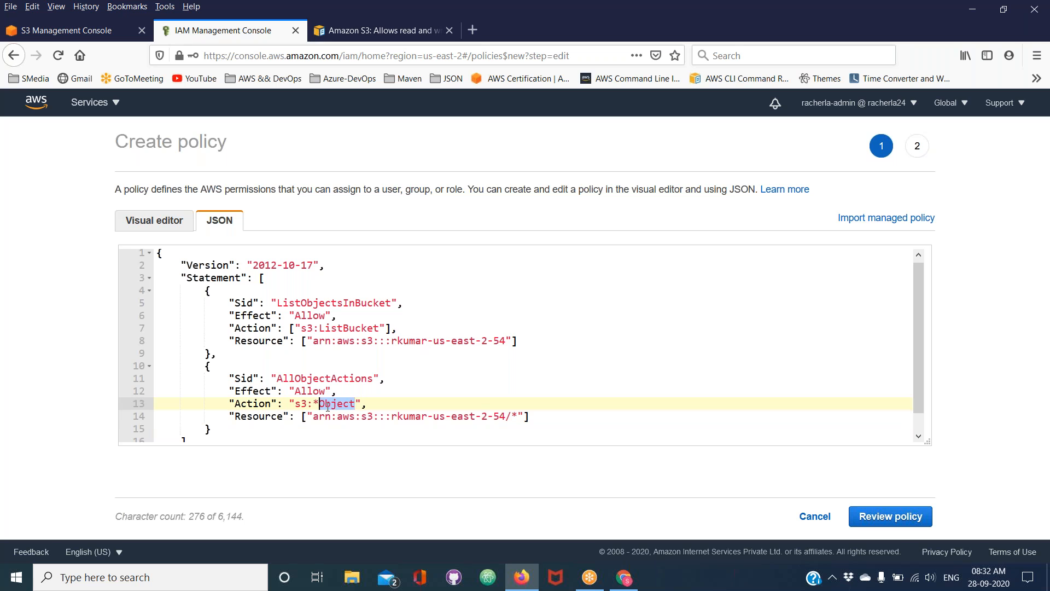
scroll(328, 407, down, 1)
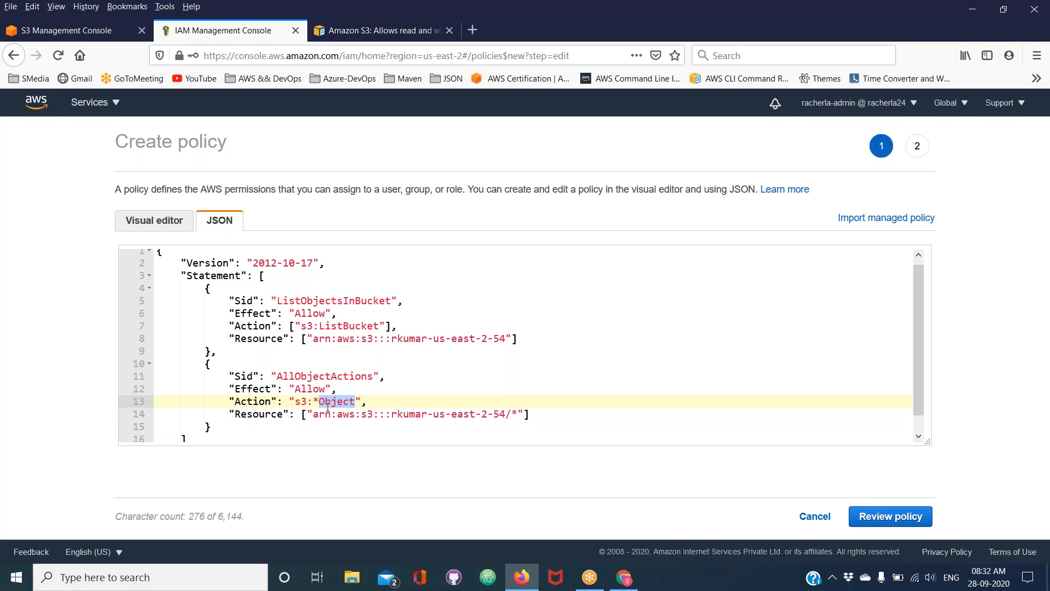
click(328, 407)
click(322, 438)
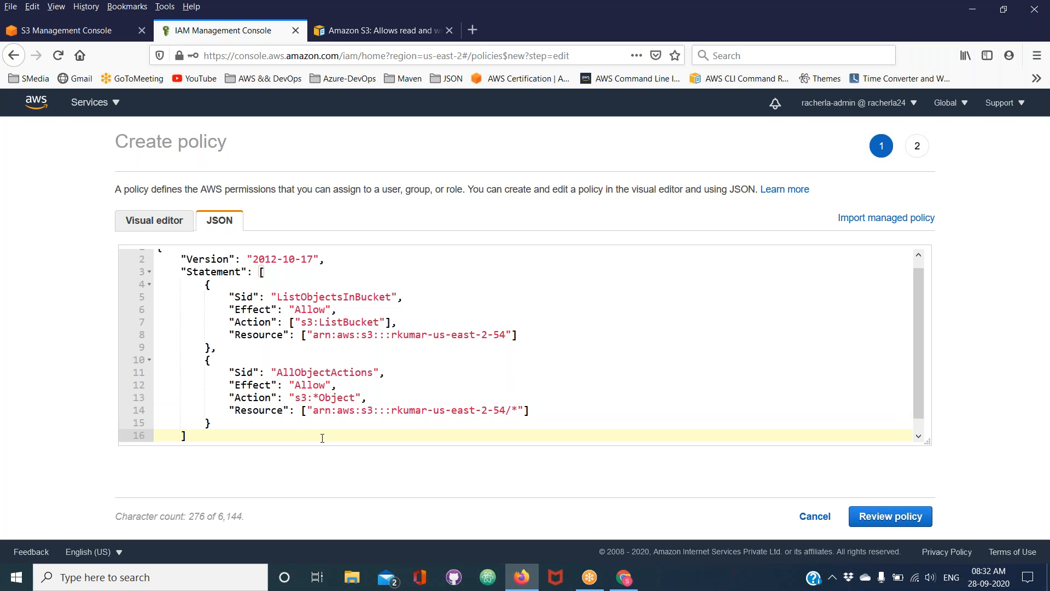
scroll(323, 437, down, 1)
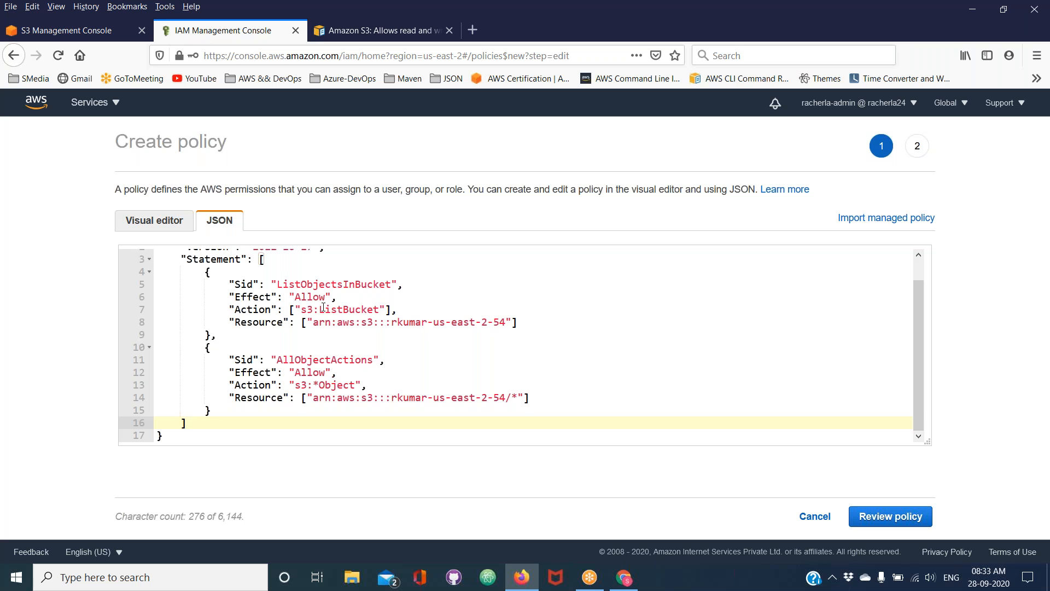
Highlight ListBucket in the first statement's Action and proceed to the policy review, ready to enter the policy name
drag(320, 309, 380, 308)
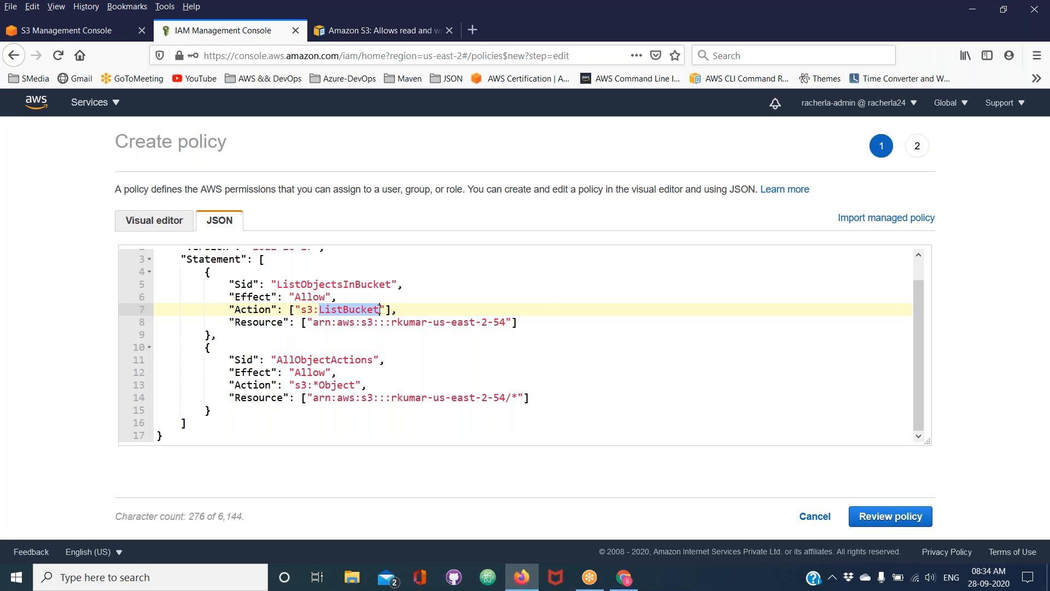
click(944, 38)
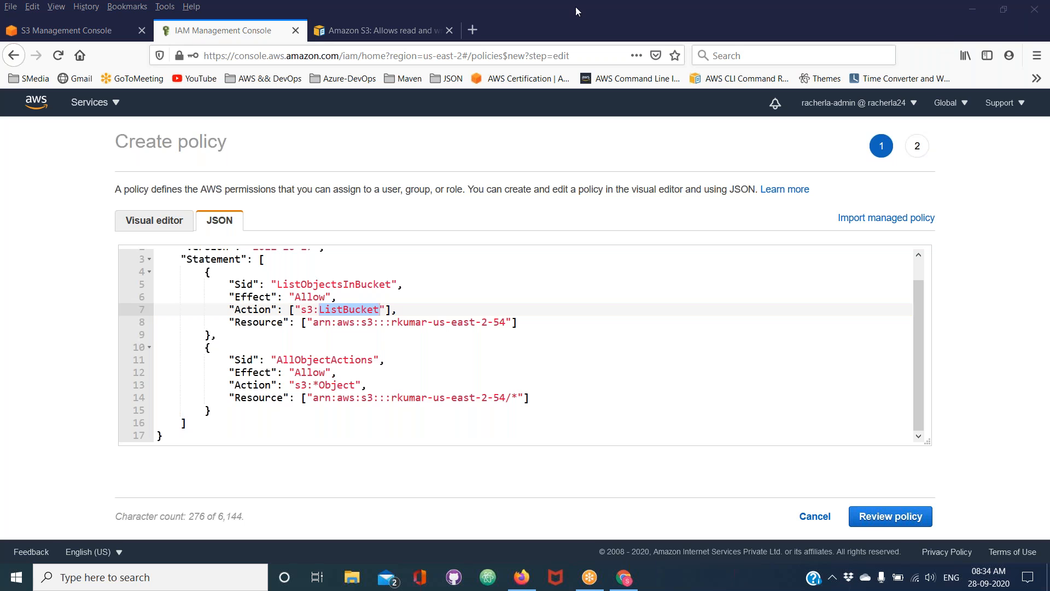
click(882, 517)
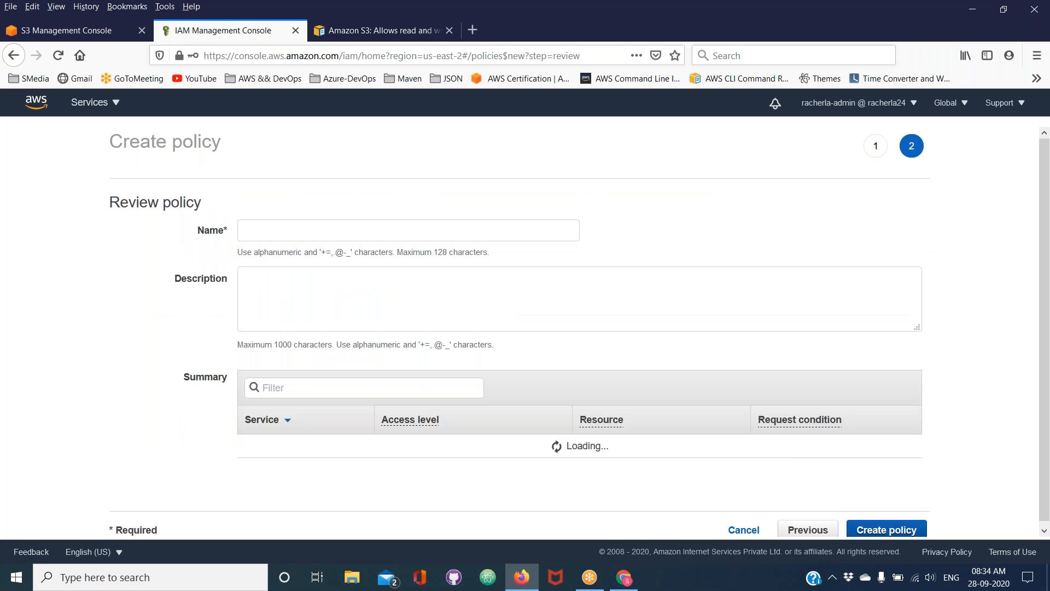
click(269, 223)
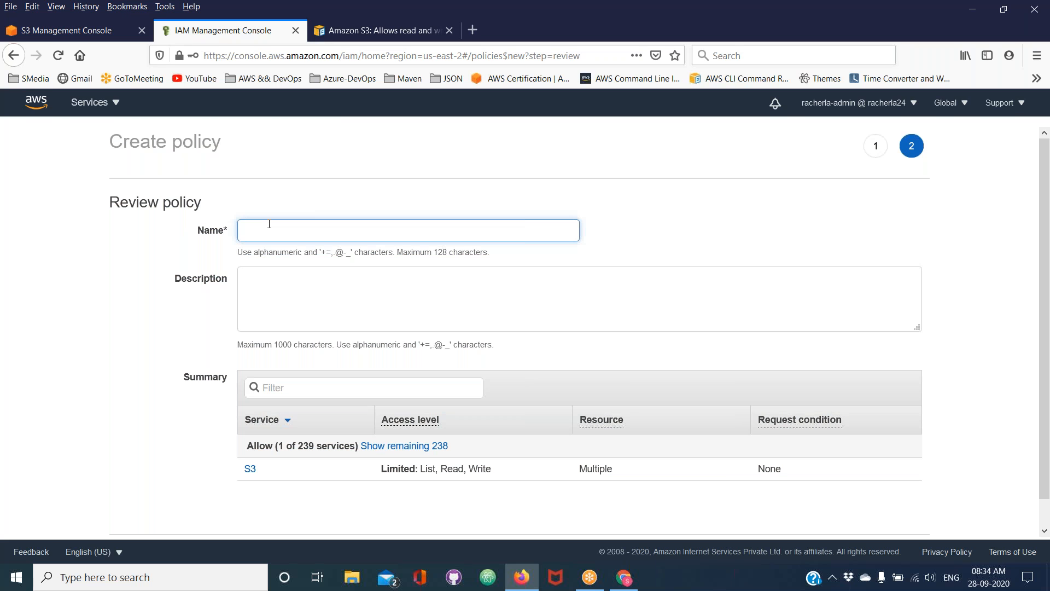
text(spec)
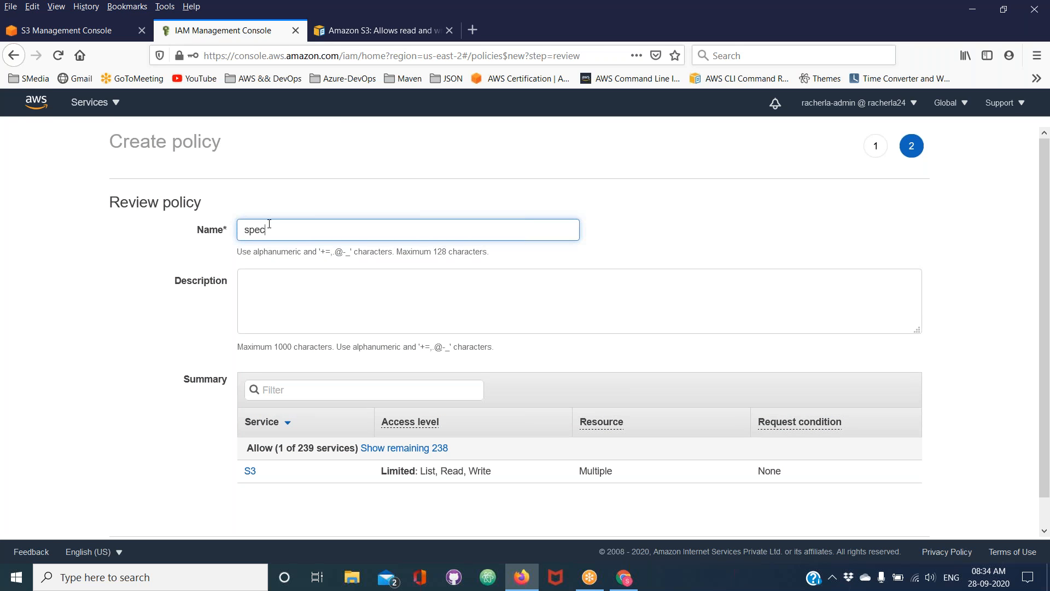
text(ificaccesstos3)
key(BackSpace)
key(BackSpace)
key(BackSpace)
key(BackSpace)
key(BackSpace)
Name the policy customizedPolicyforS3 and create it
key(BackSpace)
key(BackSpace)
key(BackSpace)
key(BackSpace)
key(BackSpace)
key(BackSpace)
key(BackSpace)
key(BackSpace)
key(BackSpace)
key(BackSpace)
key(BackSpace)
key(BackSpace)
key(BackSpace)
text(custi)
key(BackSpace)
text(omized)
key(BackSpace)
text(po)
key(BackSpace)
key(BackSpace)
text(Policyfor)
key(BackSpace)
text(s)
text(S)
key(BackSpace)
key(BackSpace)
text(S3)
scroll(786, 363, down, 2)
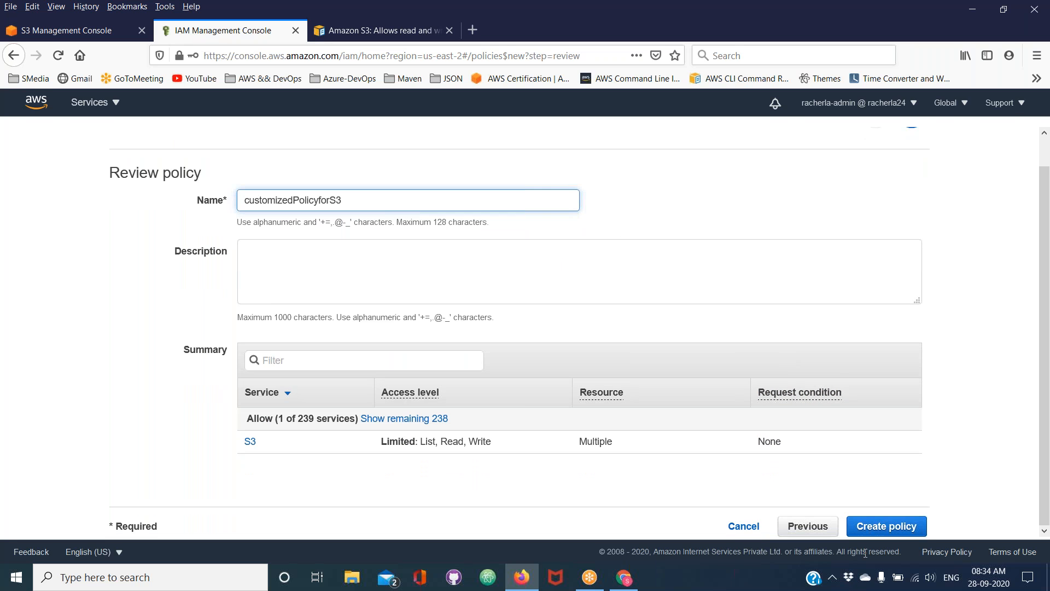
click(885, 533)
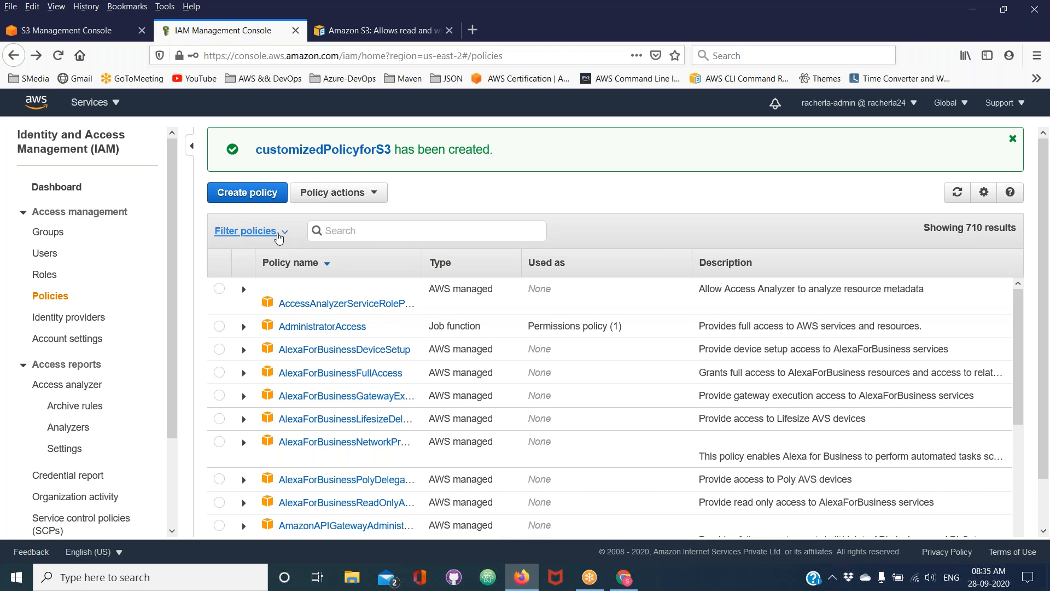
Filter the policy list to customer managed policies and dismiss the creation notice
click(279, 237)
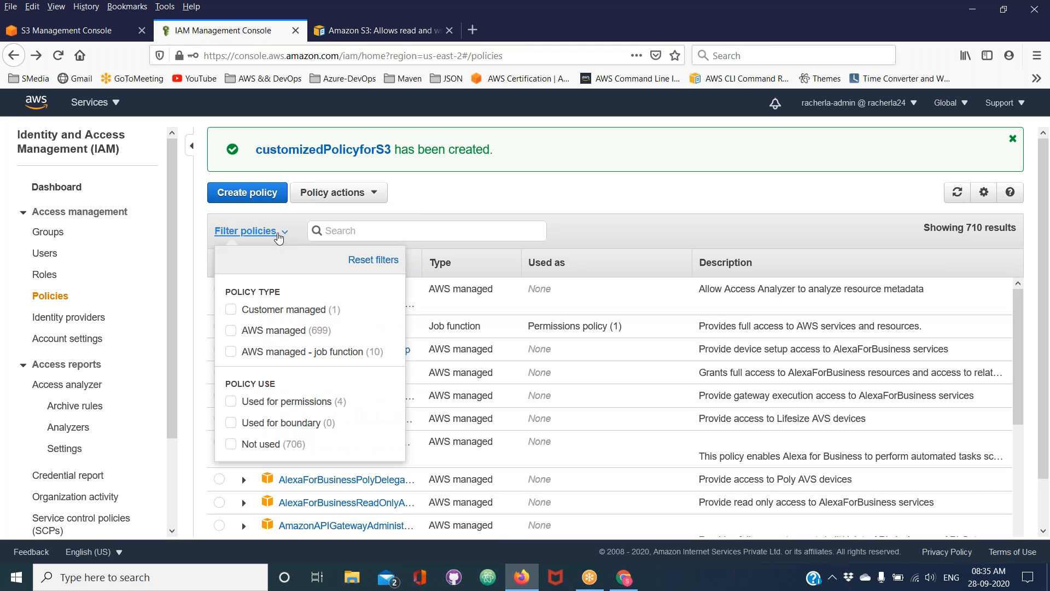
click(276, 311)
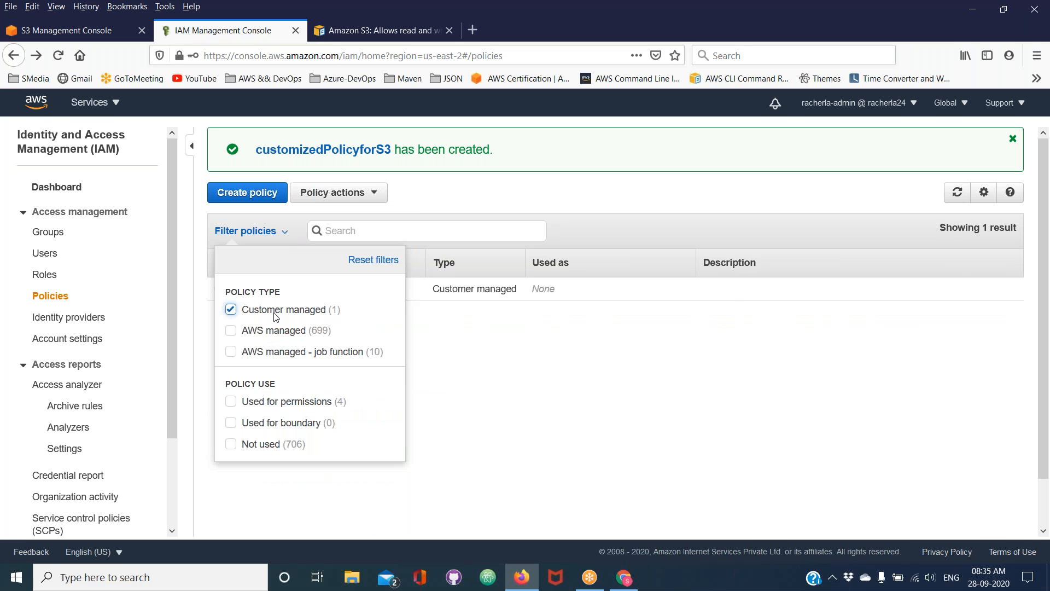
click(1015, 142)
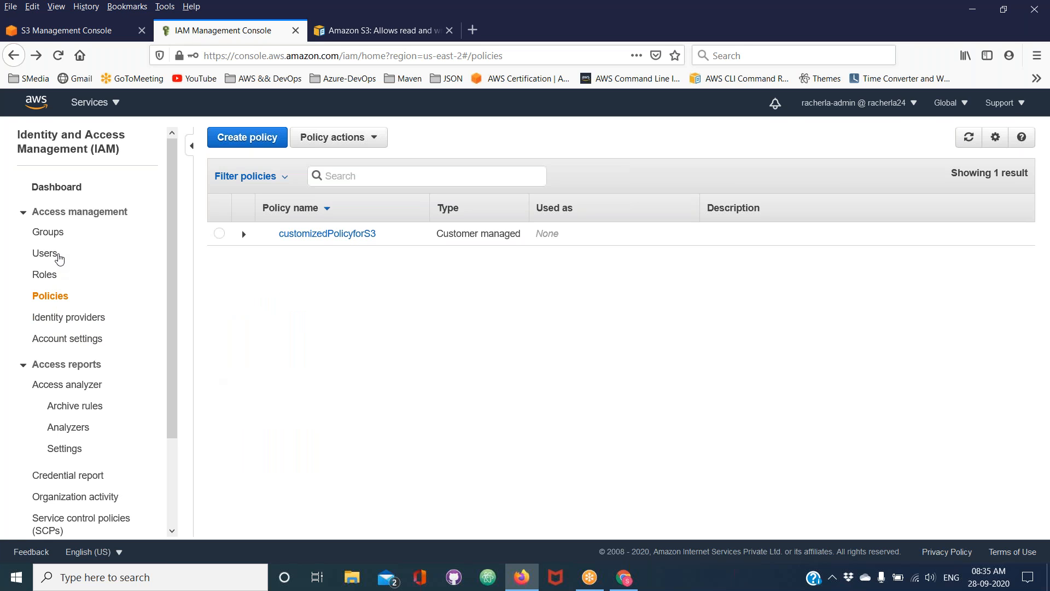
Open the non-admin IAM user's summary page to check the directly attached permissions policies
click(45, 253)
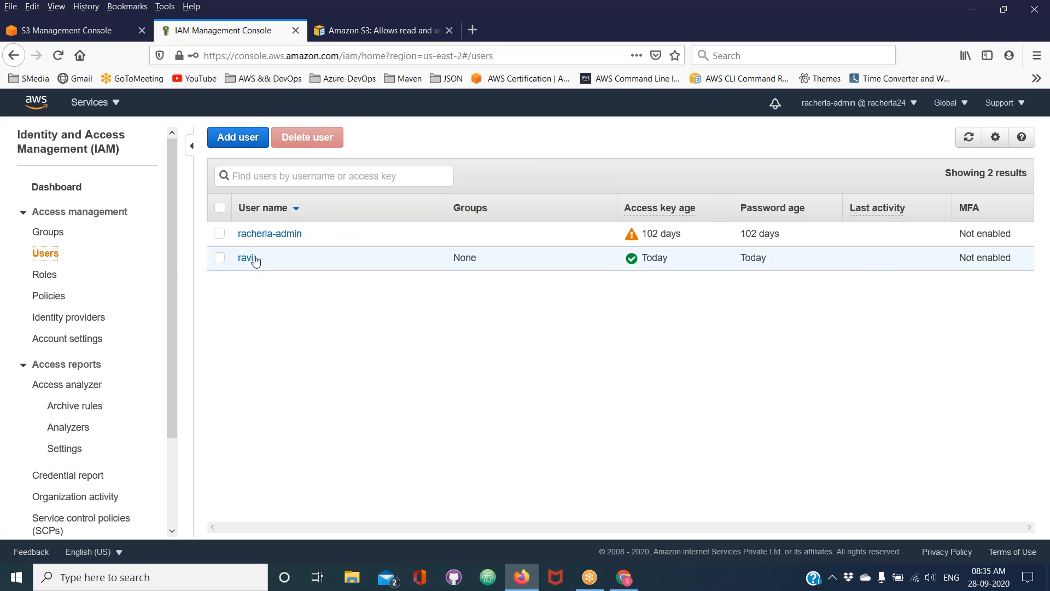
click(246, 258)
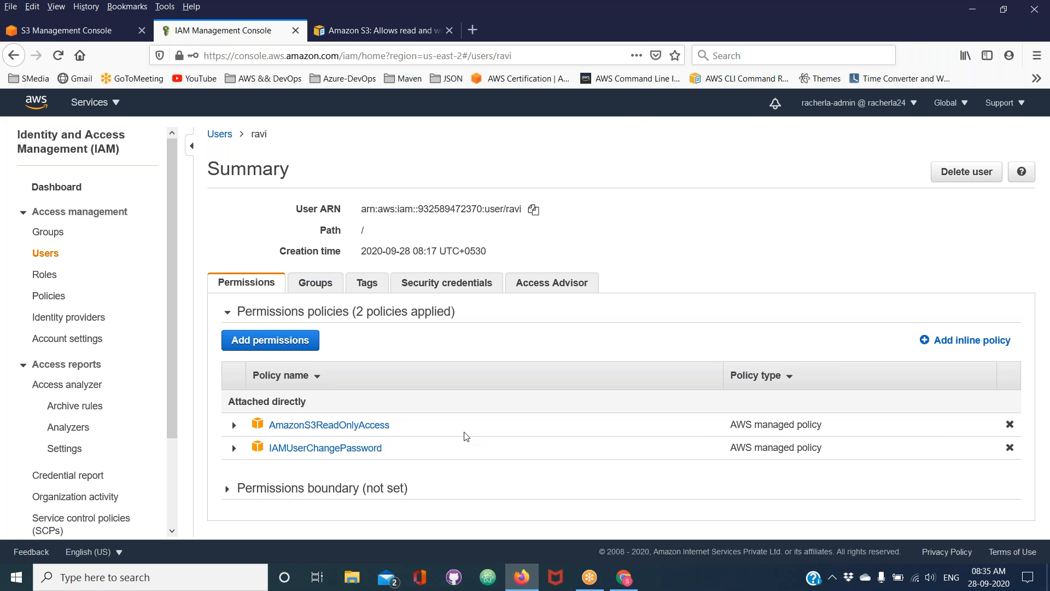
click(1032, 5)
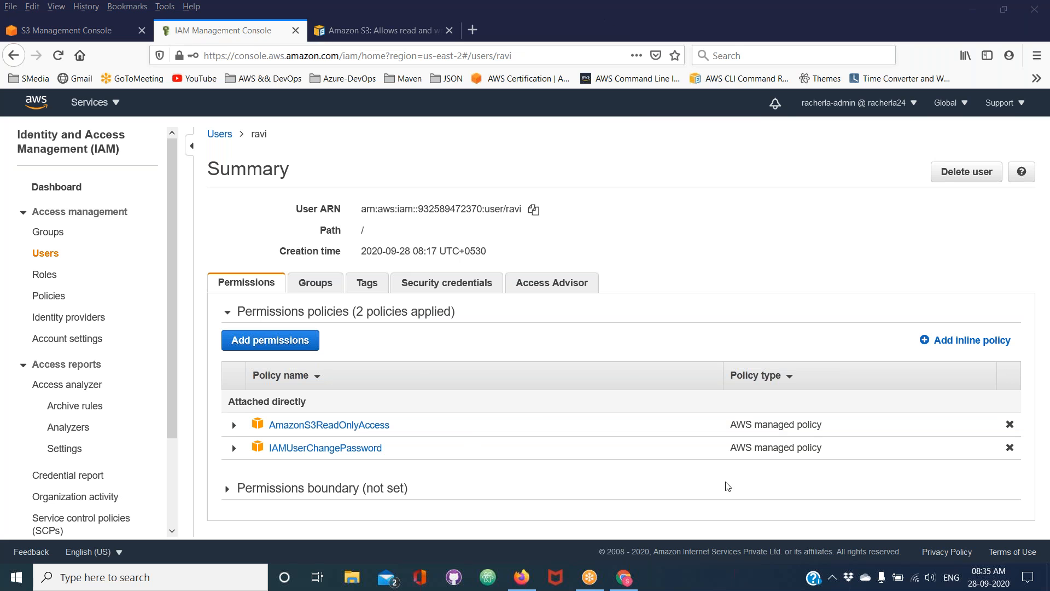
Switch to the test user's S3 console in Chrome and open KeyPair-Ohio.pem from the app-ion-dev-bucket-us-east-2 bucket
click(624, 577)
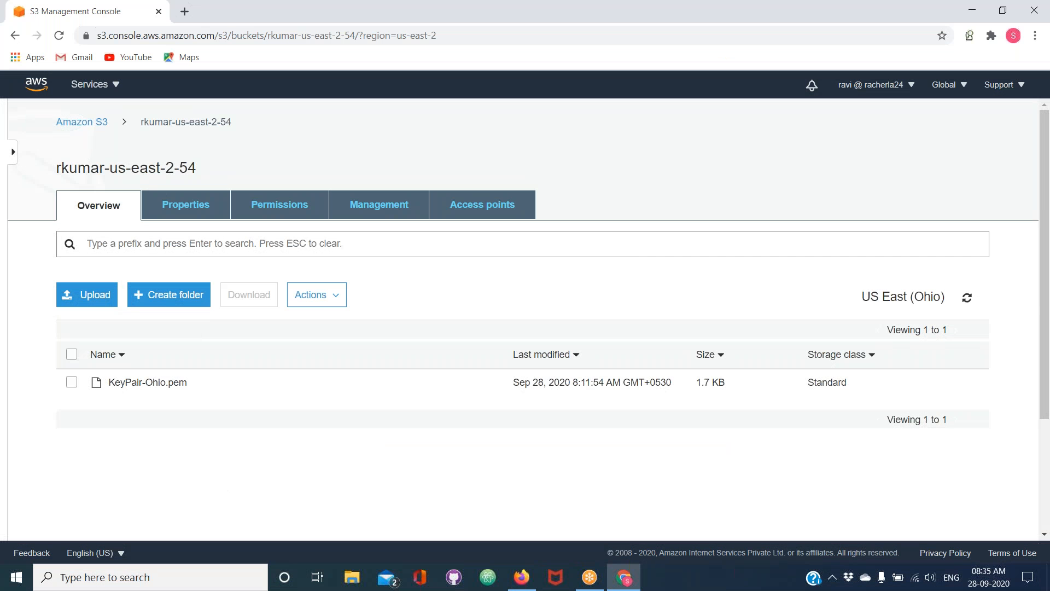
click(100, 130)
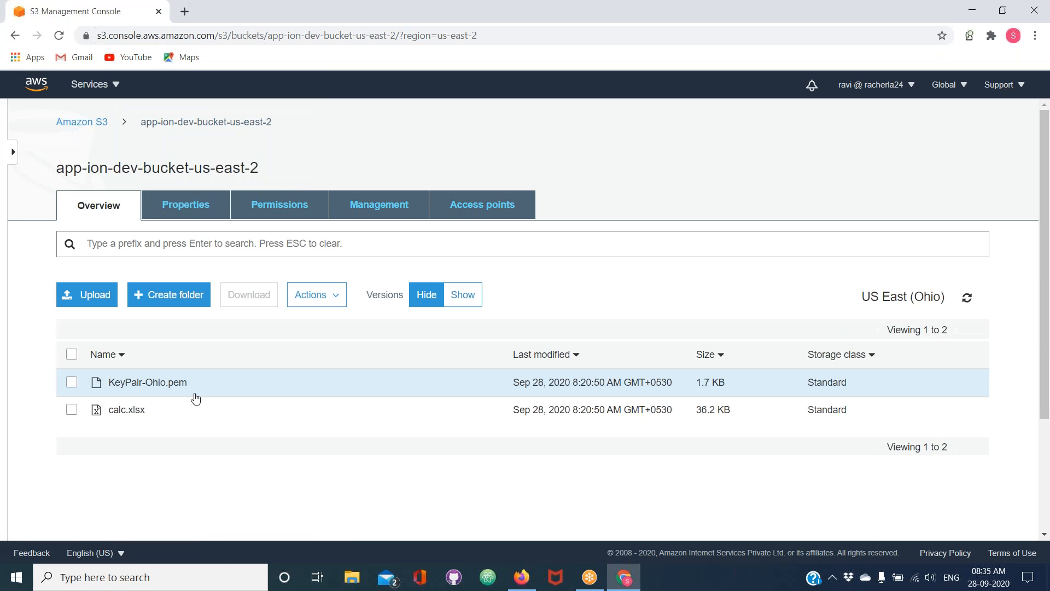
click(166, 383)
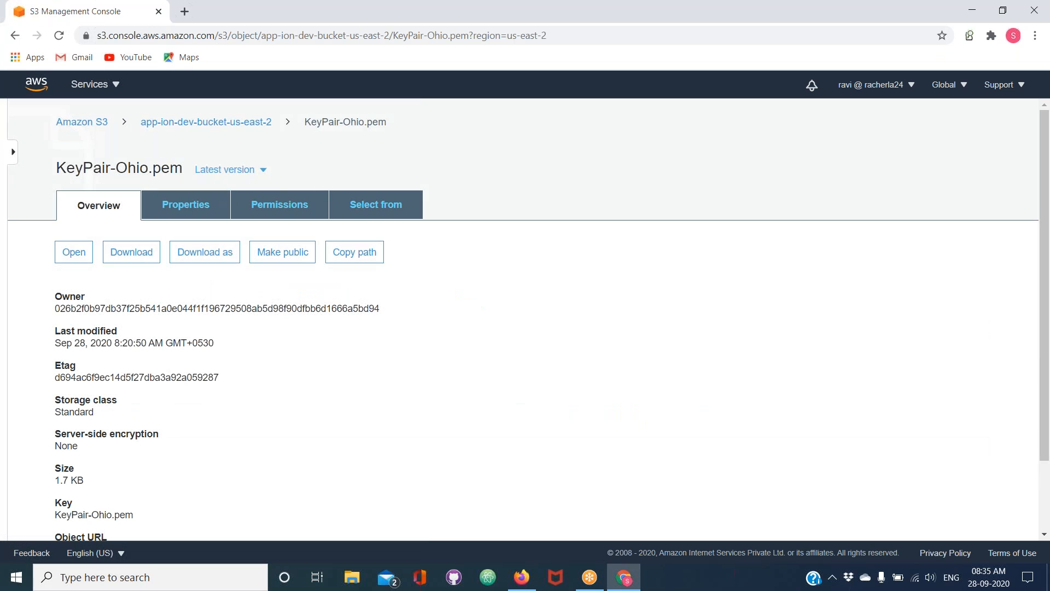
click(75, 252)
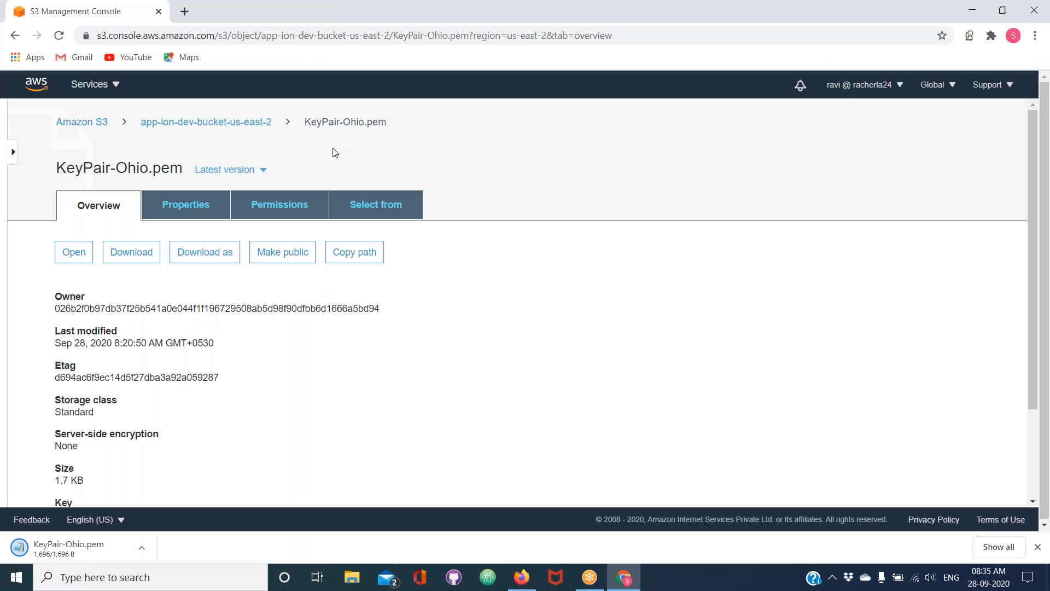
Return from the KeyPair-Ohio.pem object to its bucket and the full S3 bucket list, and look through the buckets
click(177, 123)
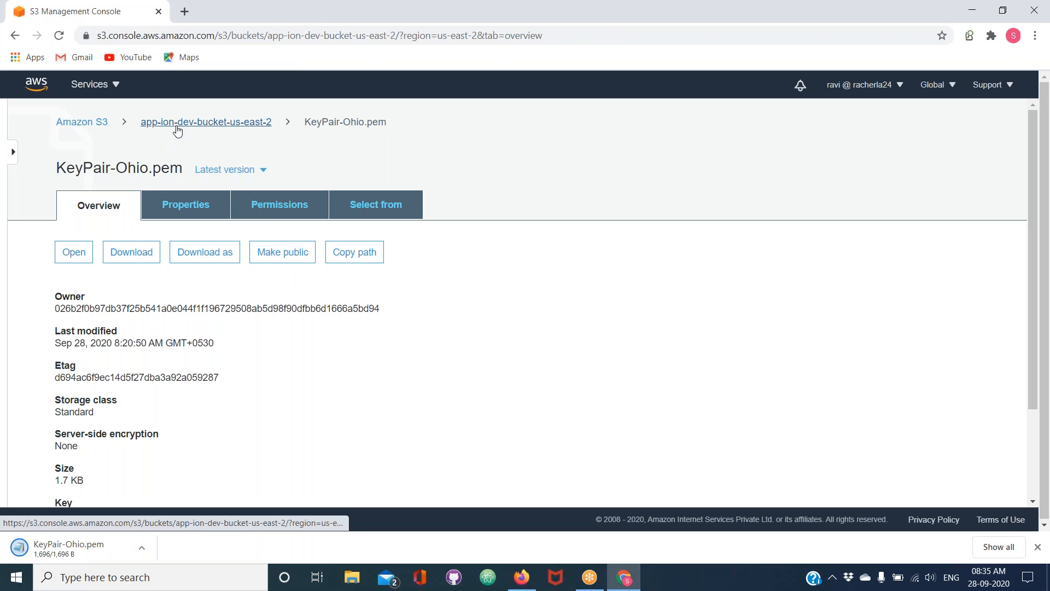
click(102, 124)
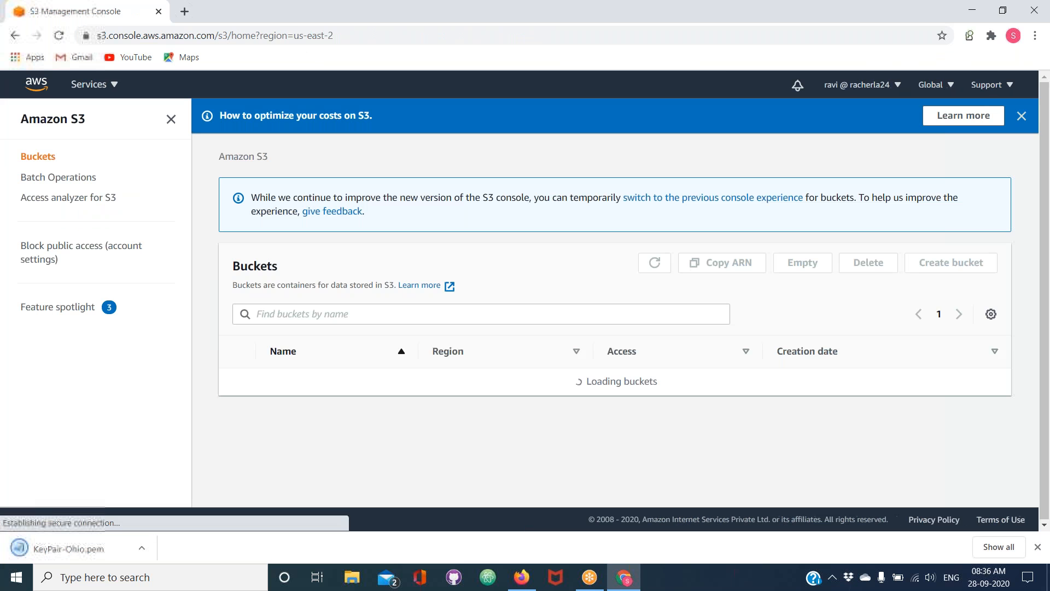
scroll(303, 490, down, 1)
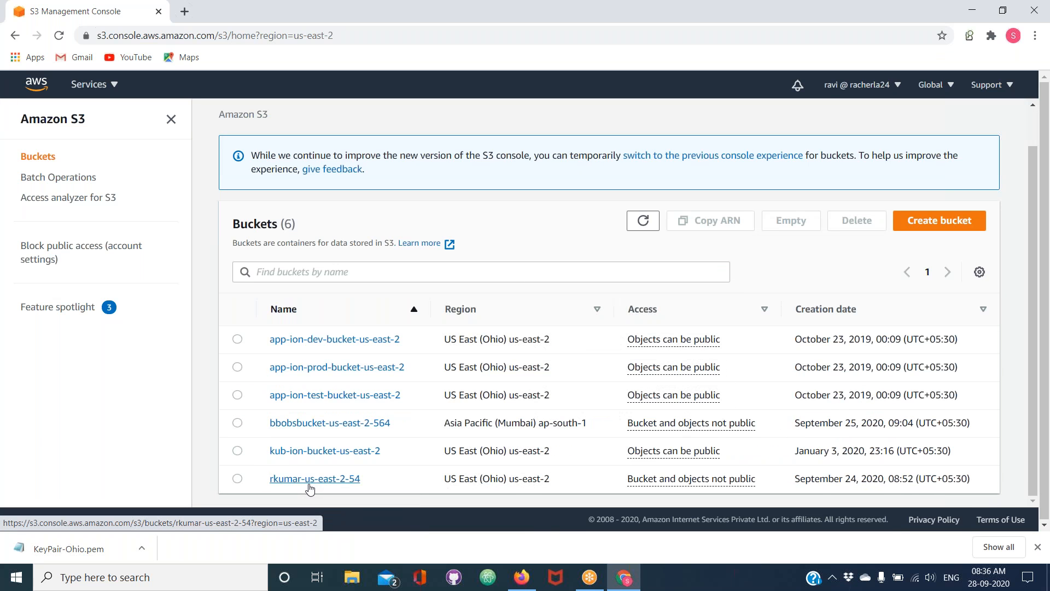
Switch back to the IAM console in Firefox and detach the AmazonS3ReadOnlyAccess policy from the test user
click(589, 578)
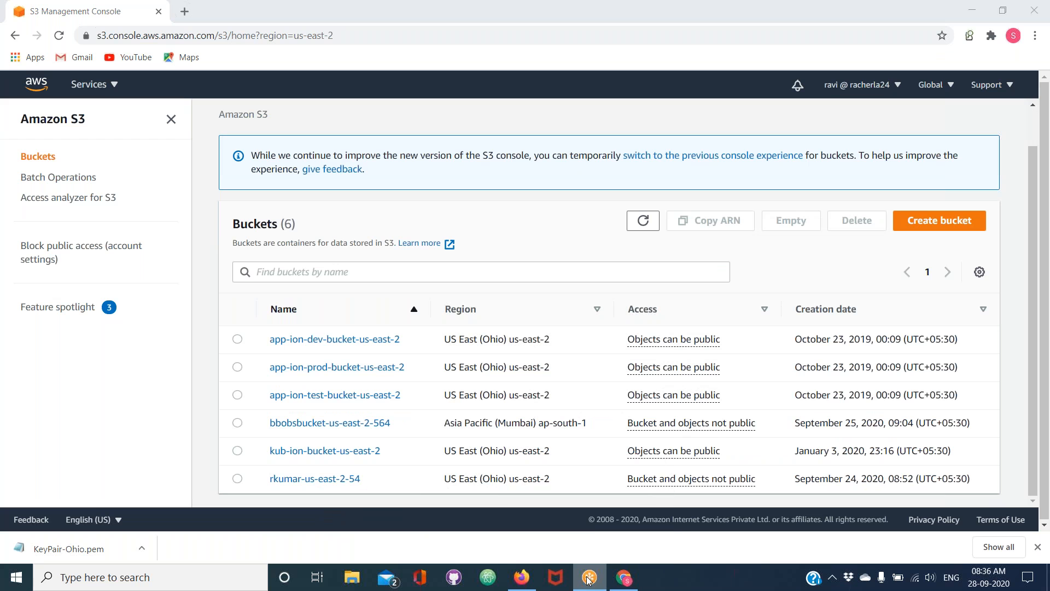
click(523, 585)
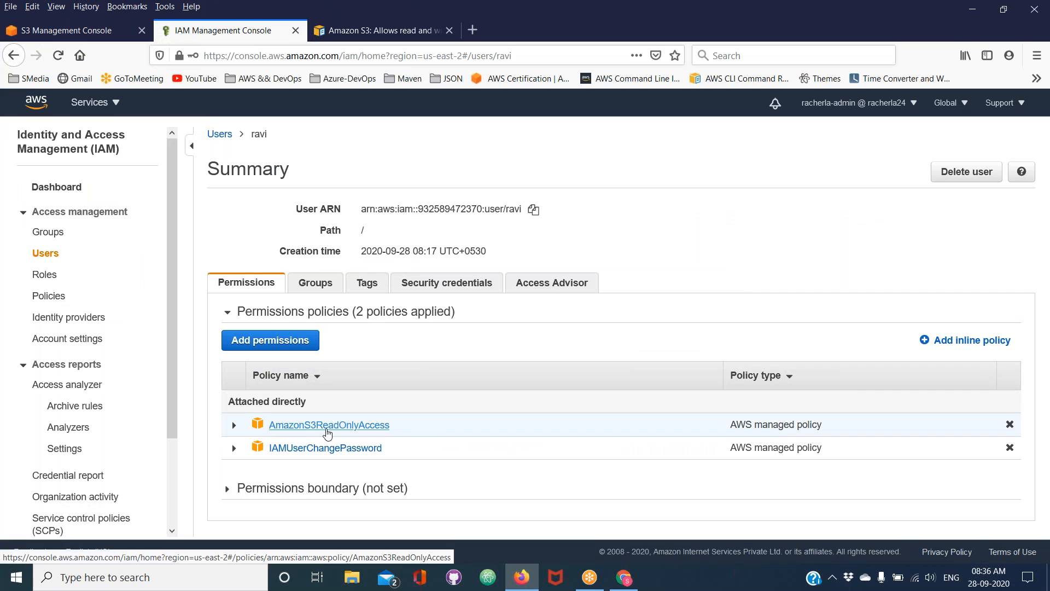
click(645, 9)
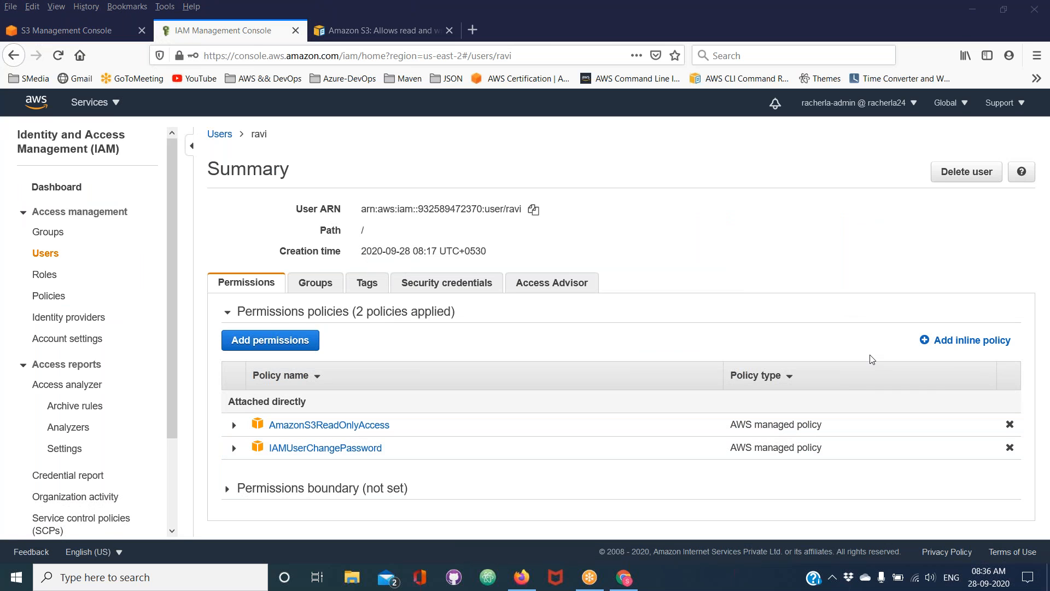
click(1010, 425)
click(639, 19)
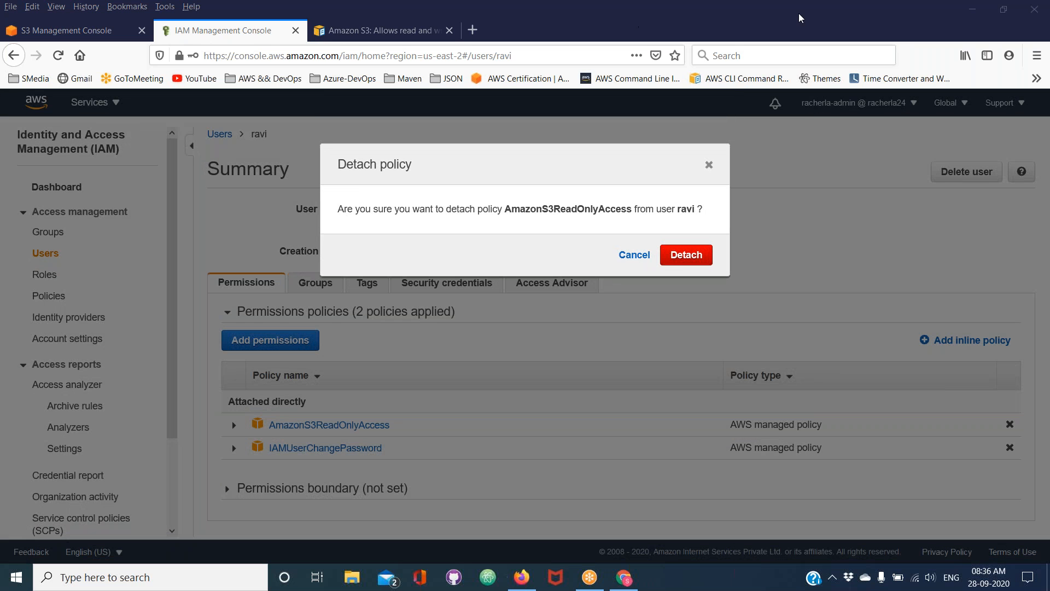
click(684, 255)
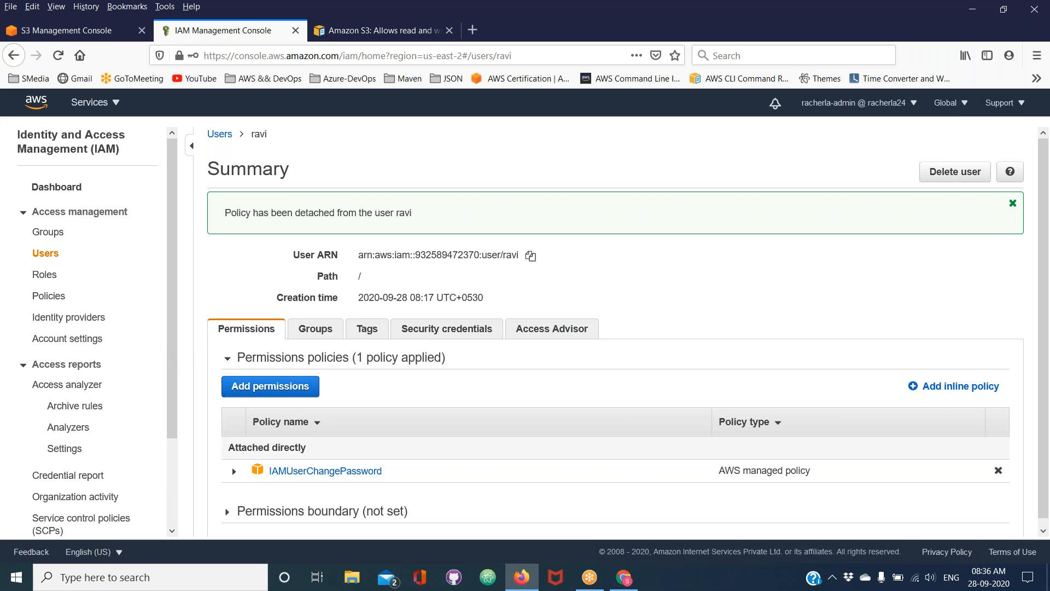
Reload the bucket list in the test user's S3 console in Chrome and highlight the heading of the message shown
click(623, 577)
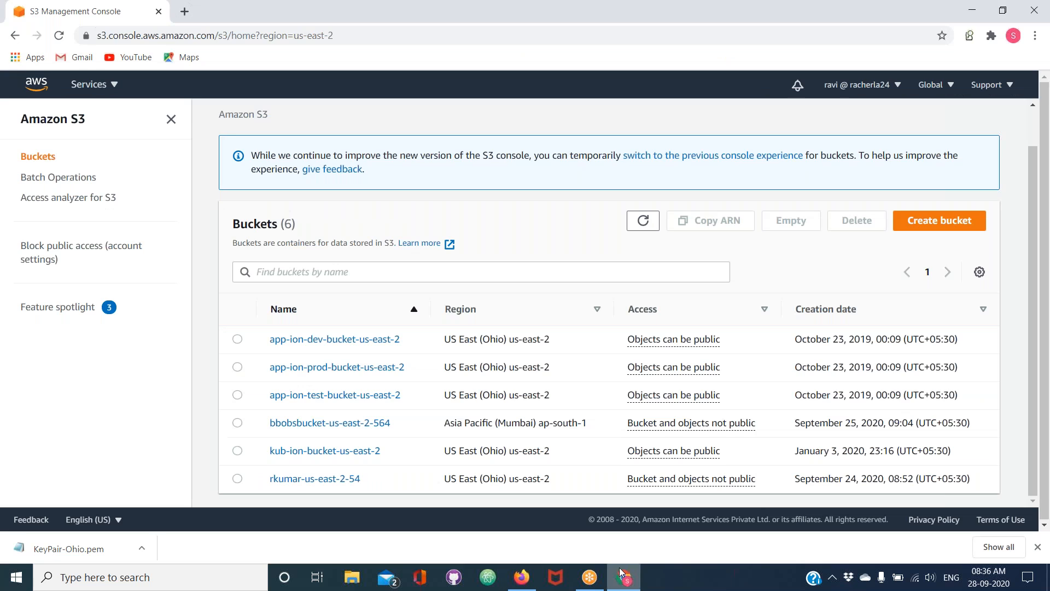
click(170, 119)
click(60, 37)
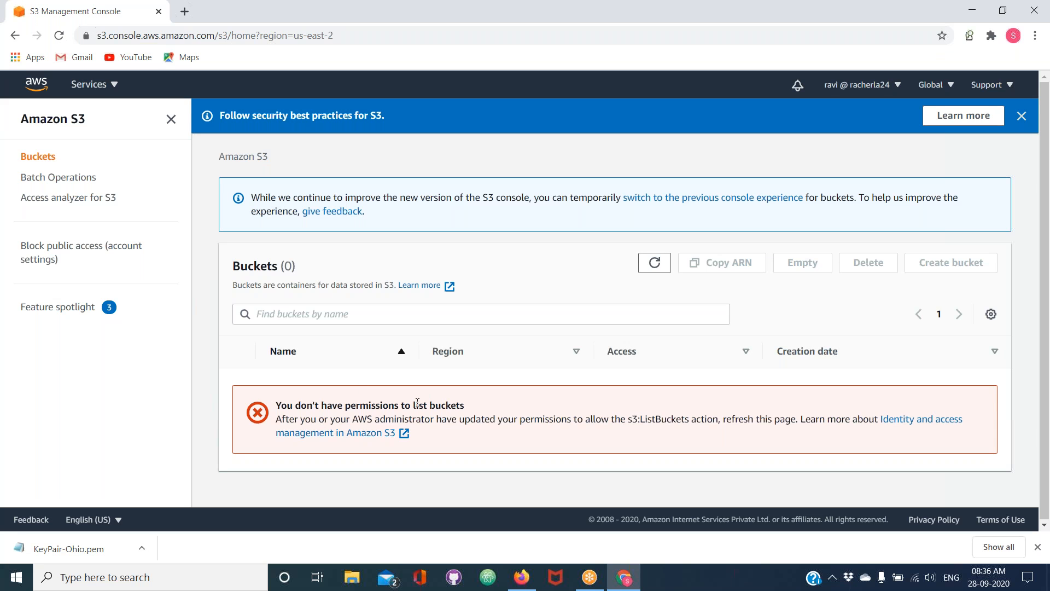
drag(278, 405, 464, 406)
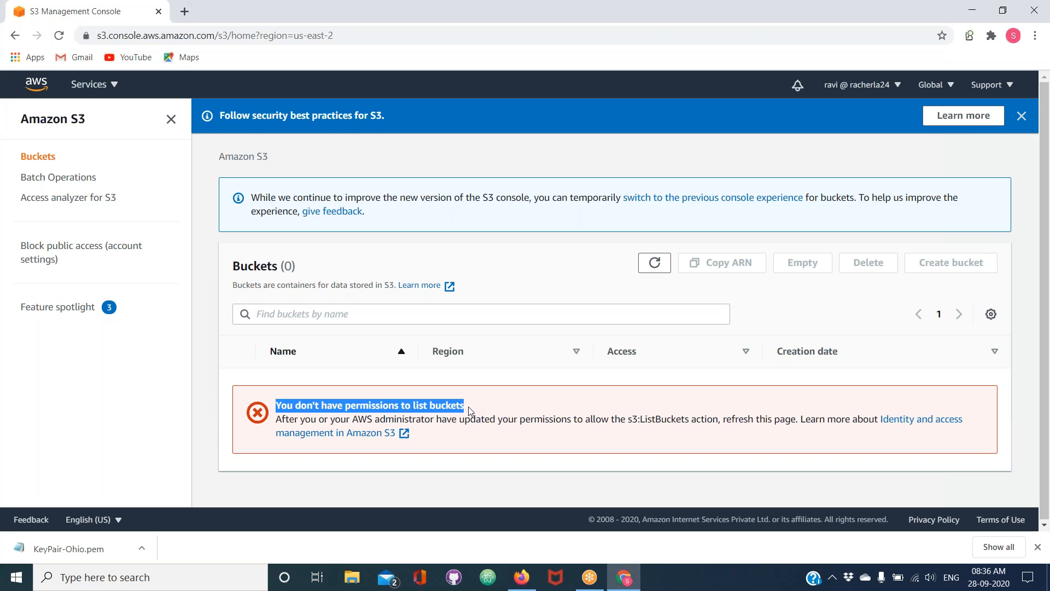
Return to the IAM console in Firefox and start adding permissions to the test user by attaching existing policies directly
click(637, 571)
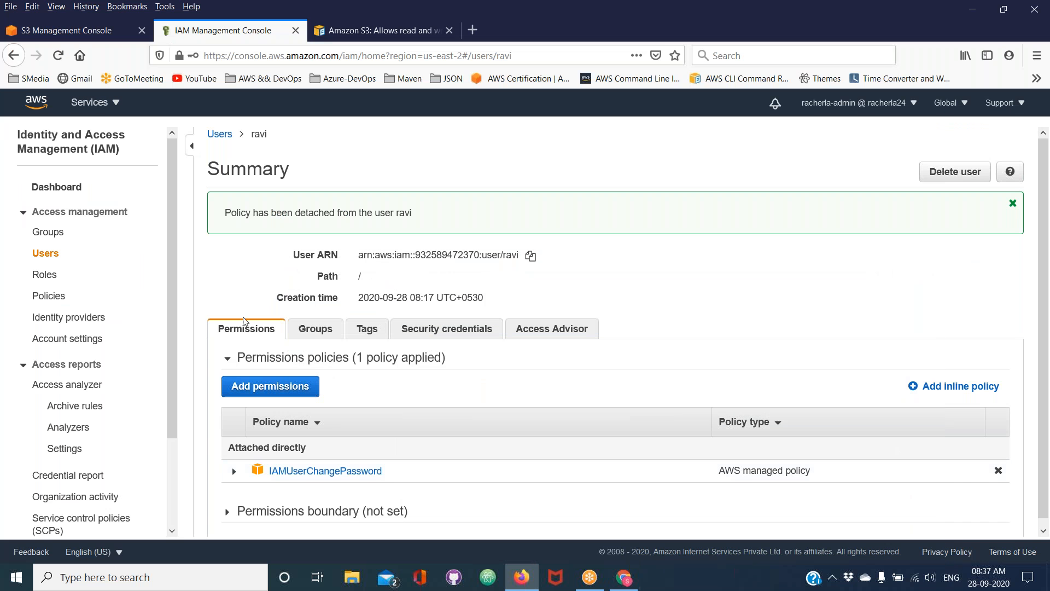
click(290, 388)
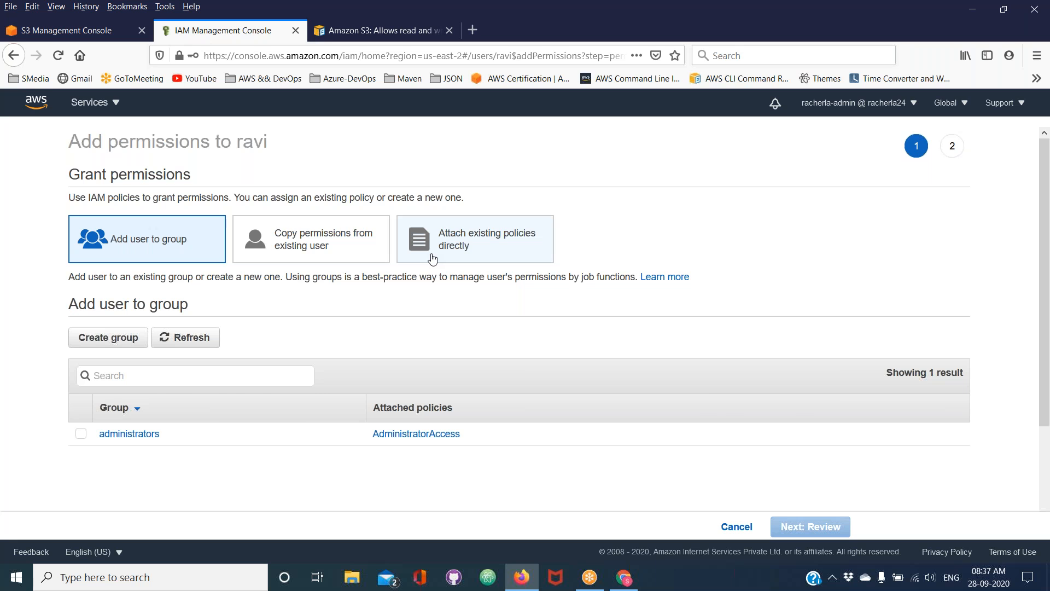
click(433, 259)
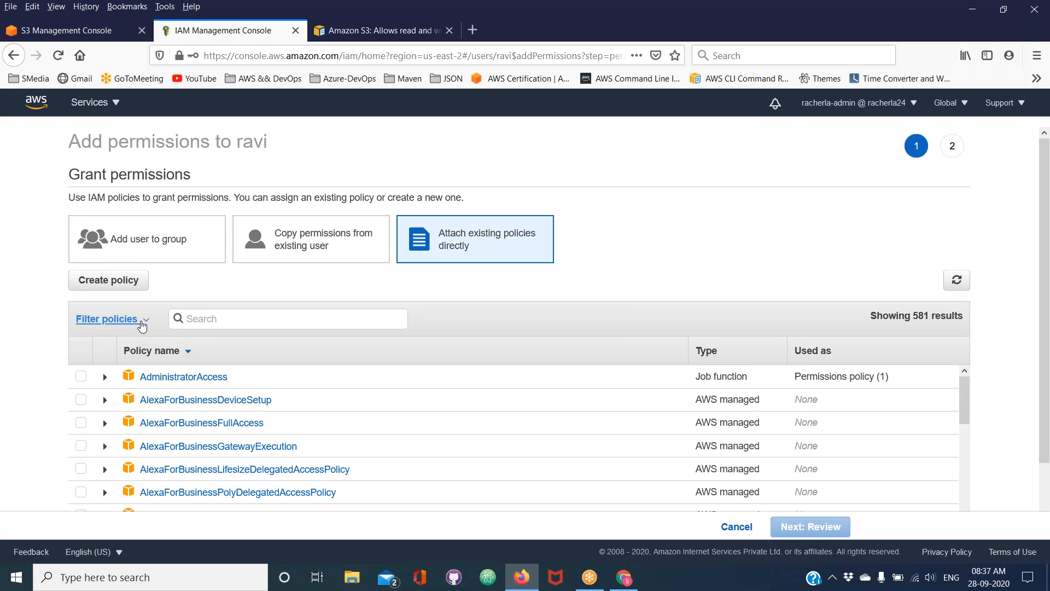
Filter the attachable policies to customer managed ones and select customizedPolicyforS3
click(142, 323)
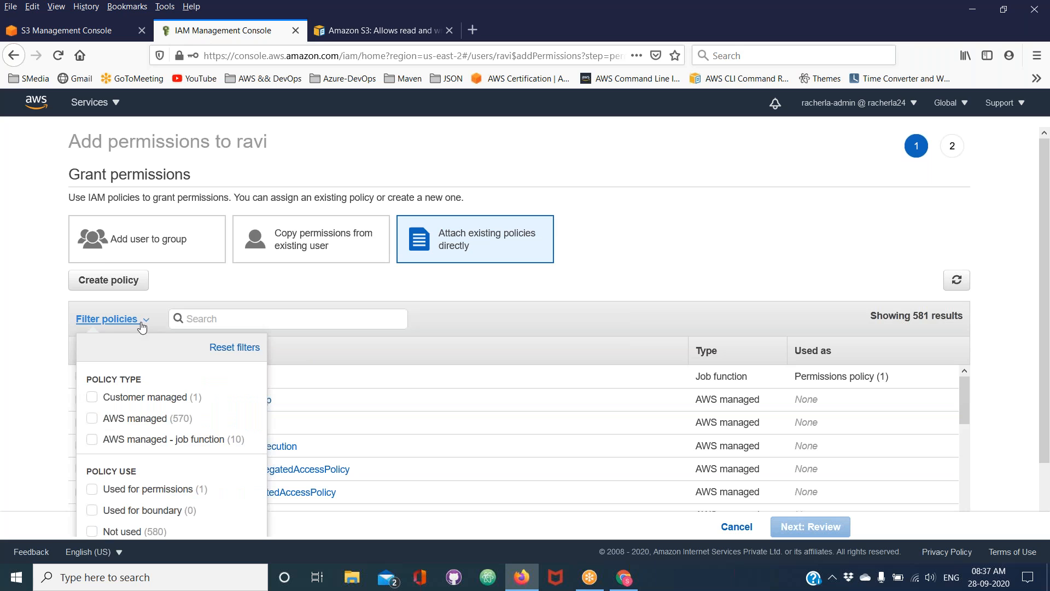
click(145, 402)
click(299, 436)
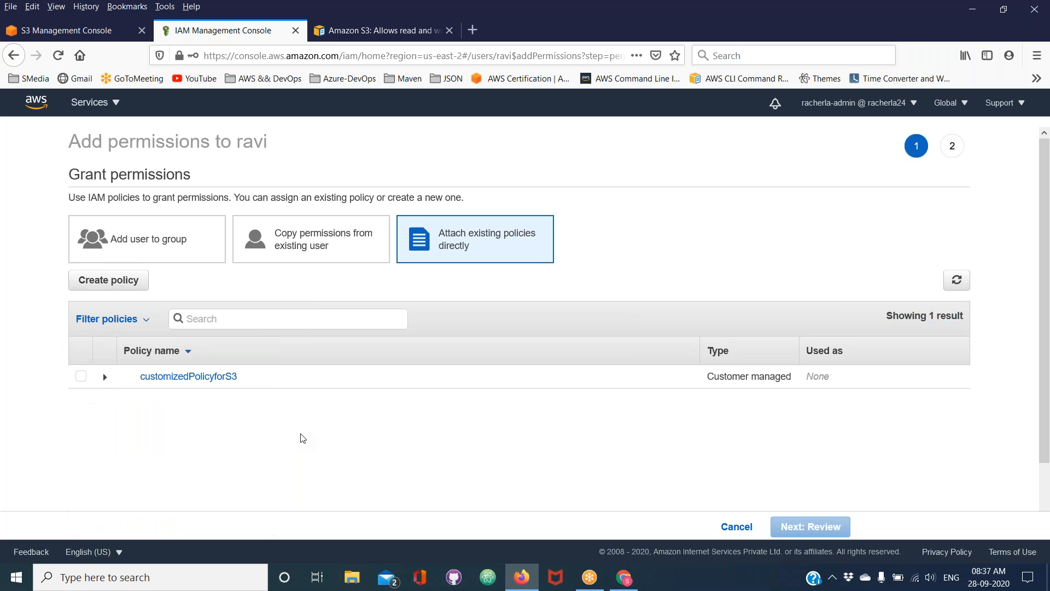
click(81, 377)
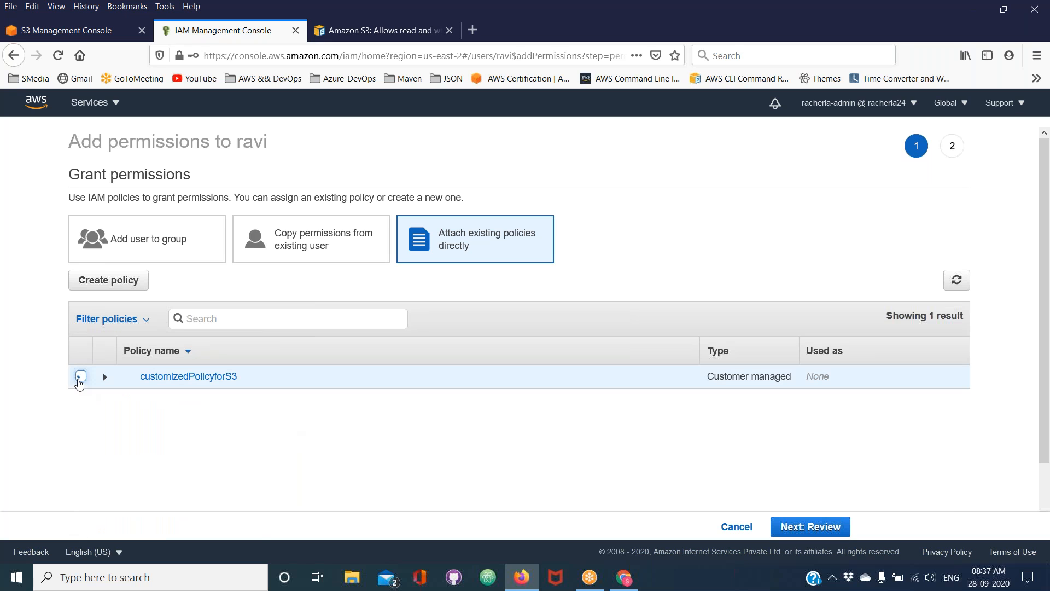
click(947, 20)
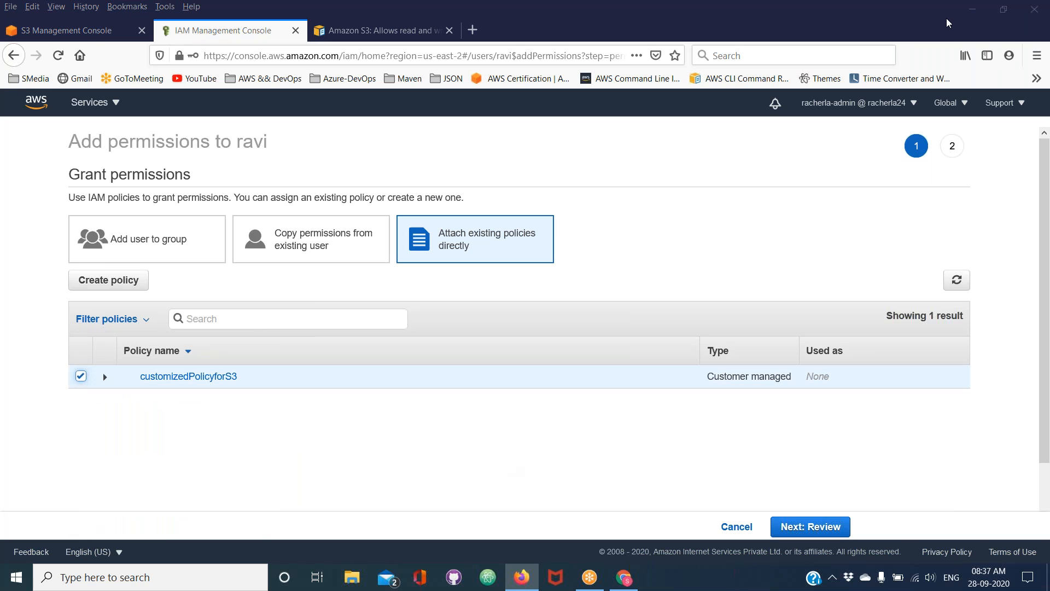
Review and add the selected customizedPolicyforS3 permission to the test user
click(797, 528)
click(796, 527)
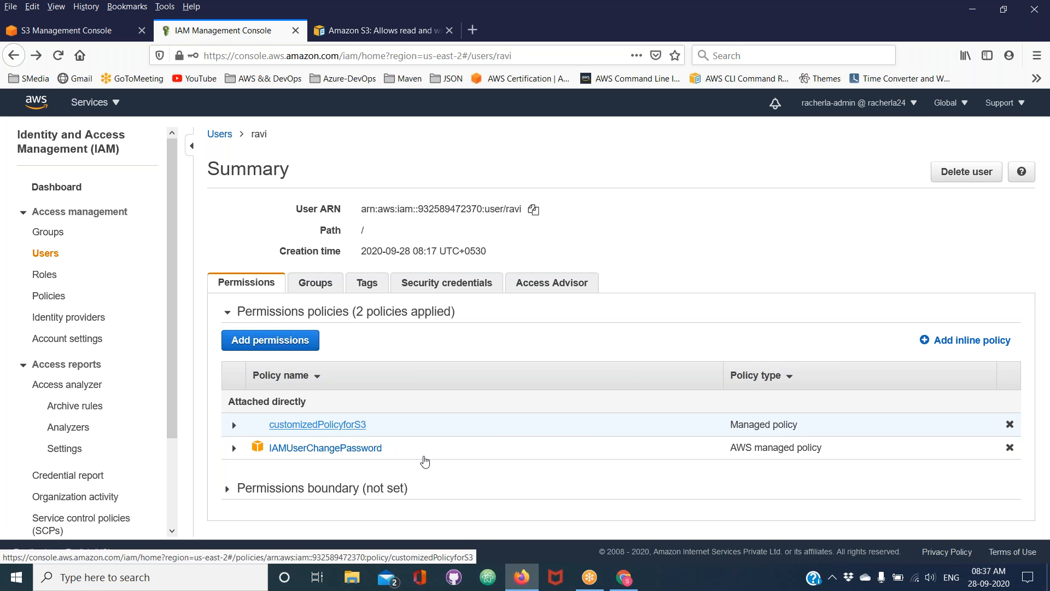
Switch to the test user's S3 console in Chrome, dismiss the security best practices banner and reload the bucket list
click(625, 579)
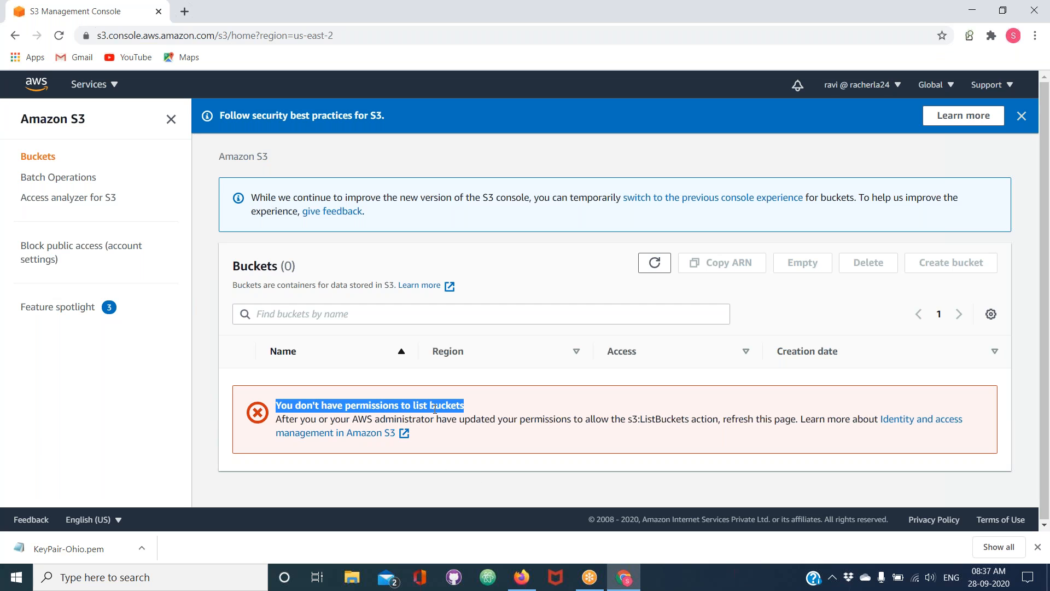
click(170, 119)
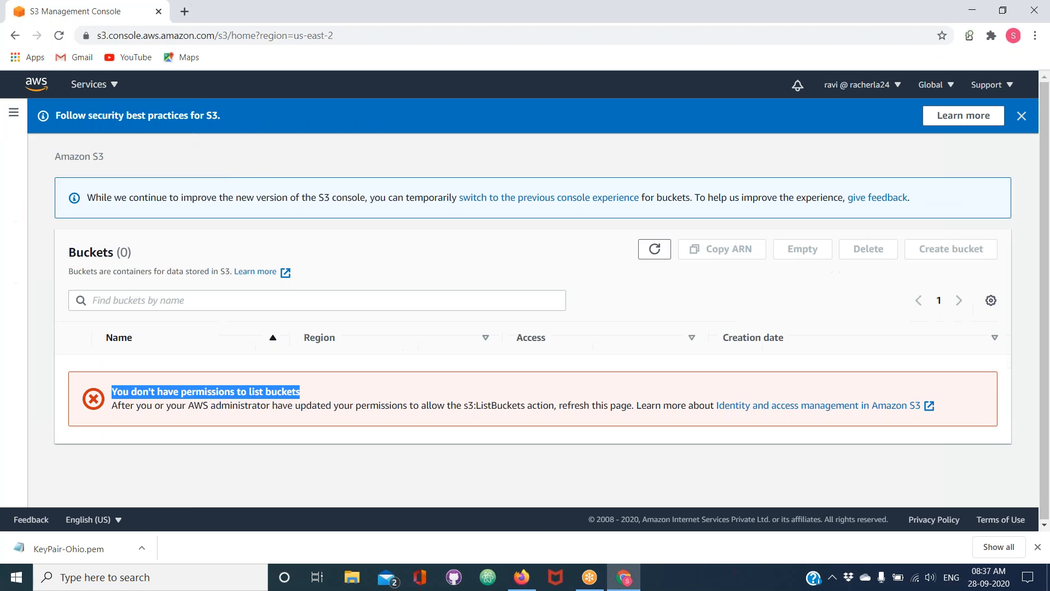
click(949, 14)
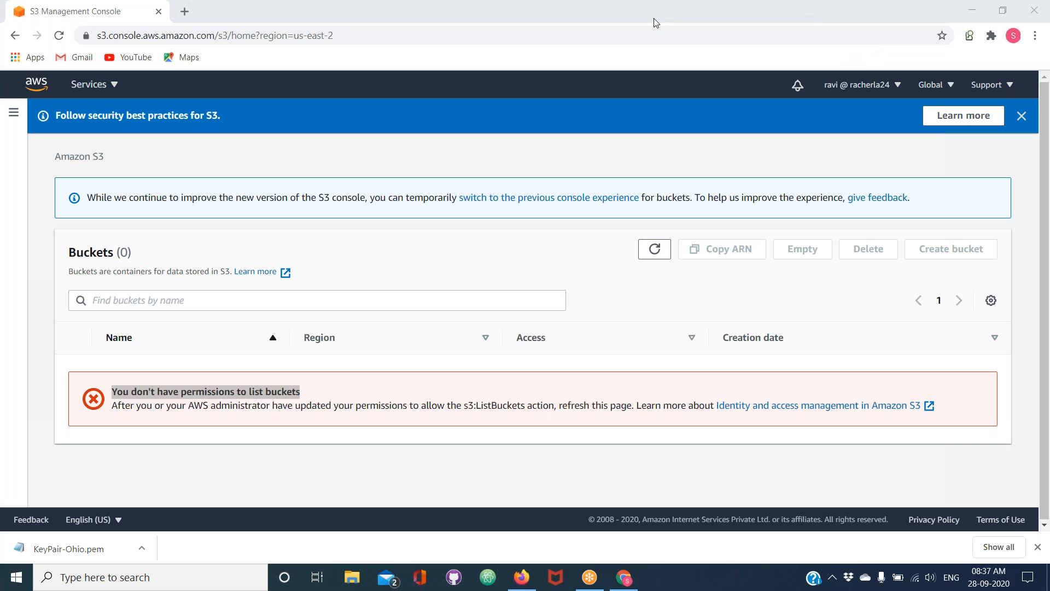
click(1022, 115)
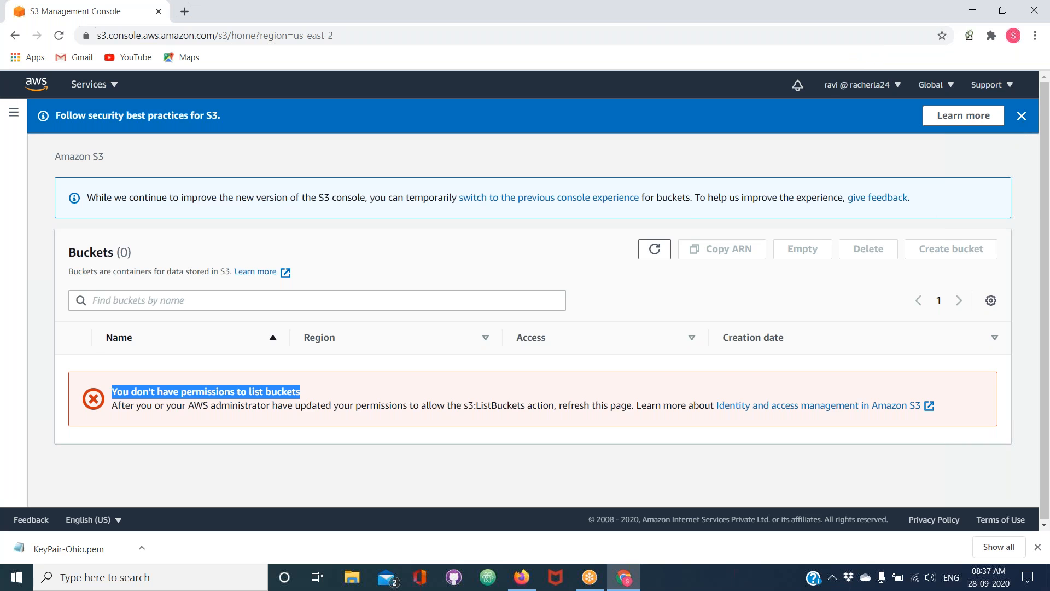
click(59, 36)
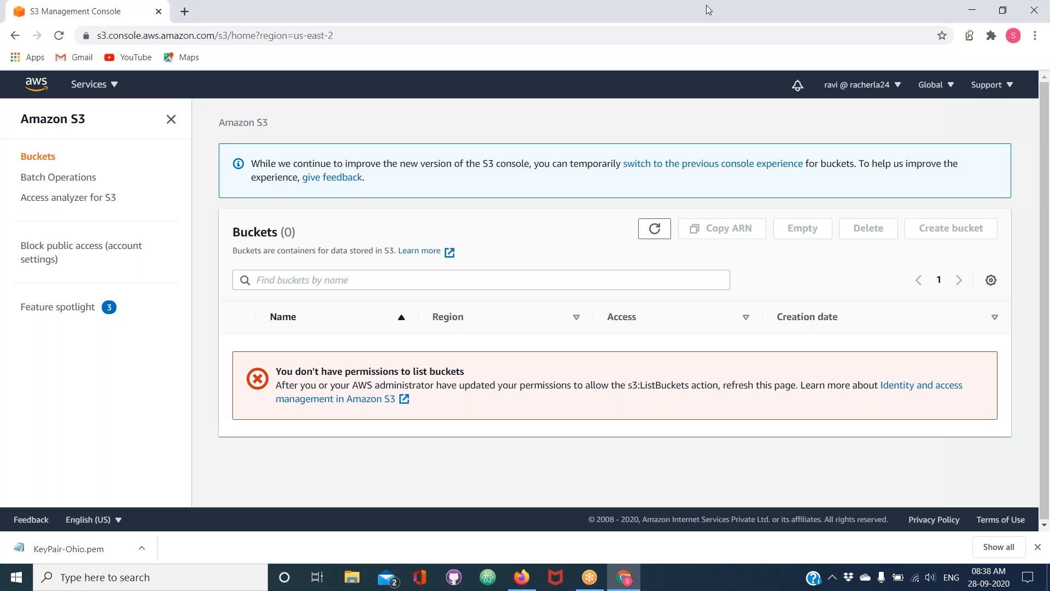
click(692, 15)
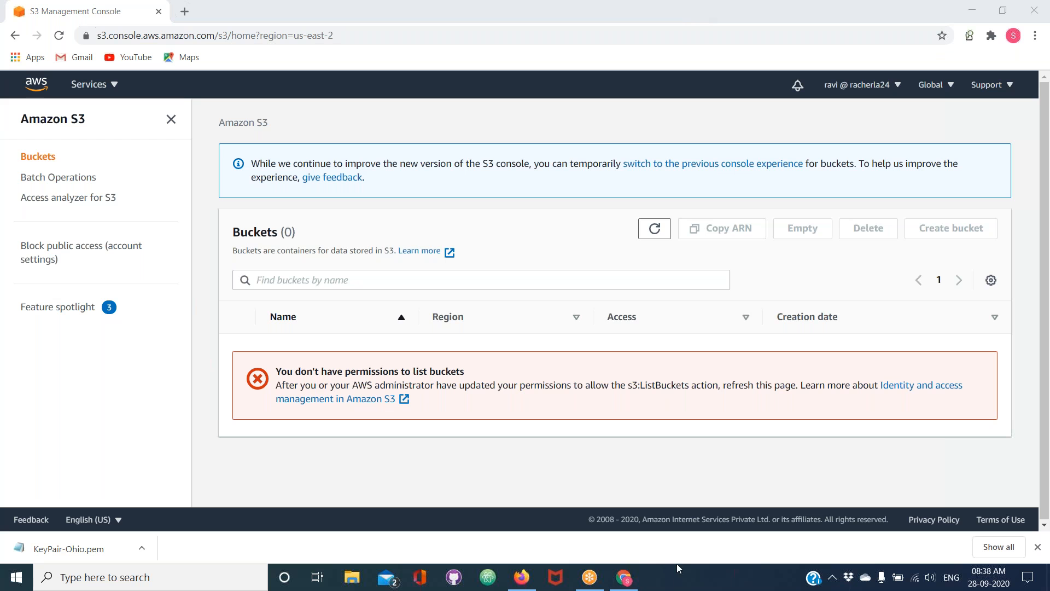
Check the test user's attached policies in Firefox and reload the S3 bucket list again in Chrome
click(615, 583)
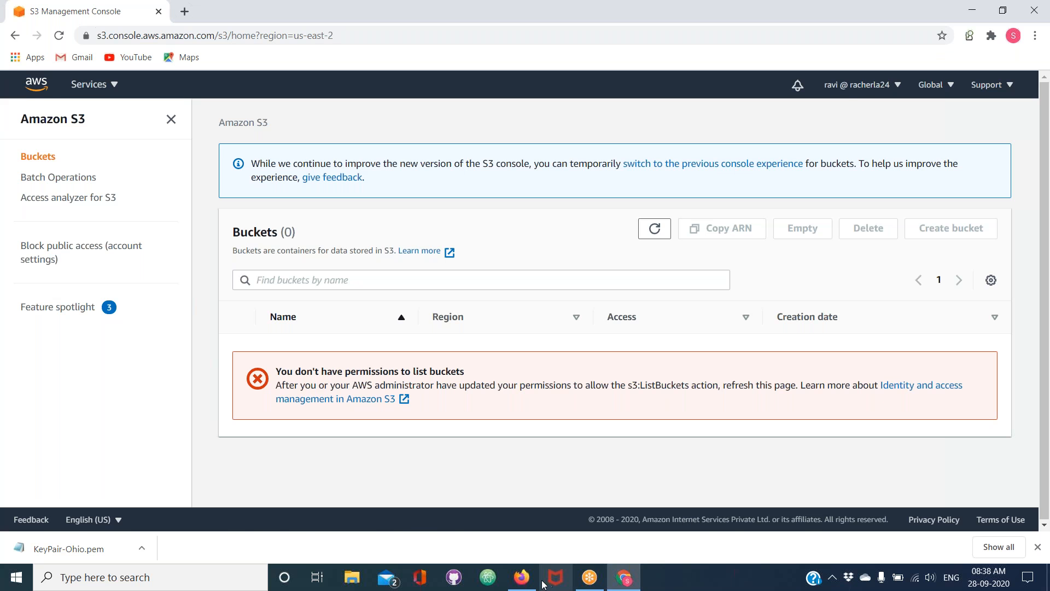
click(521, 577)
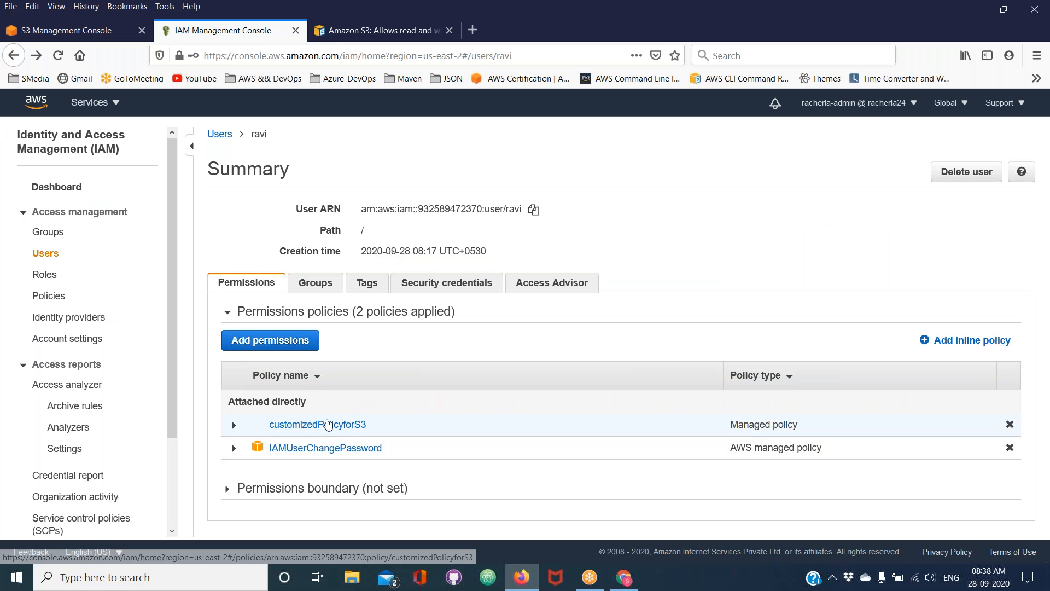
click(627, 585)
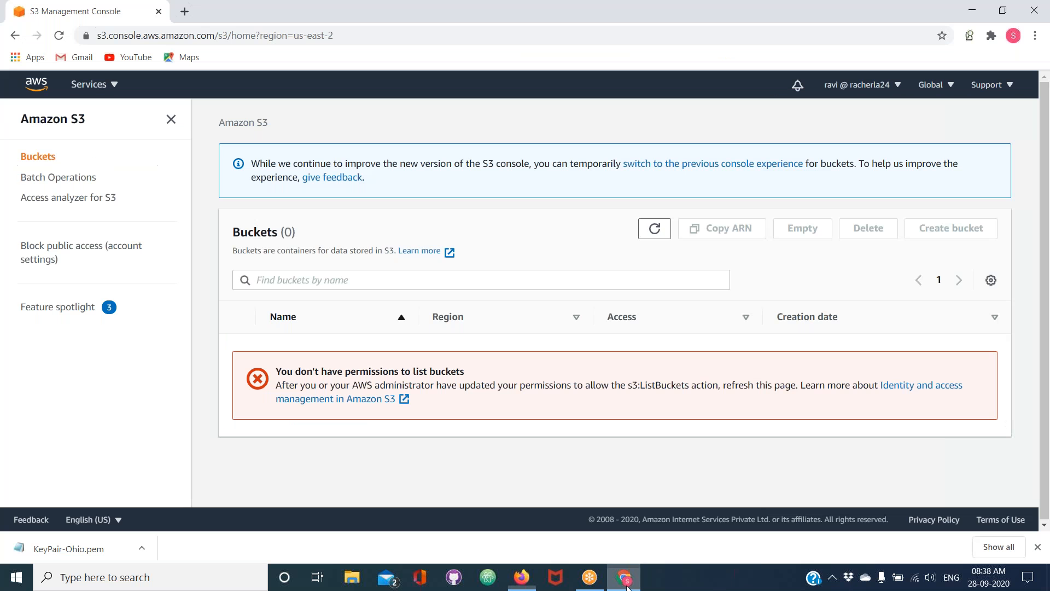
click(172, 120)
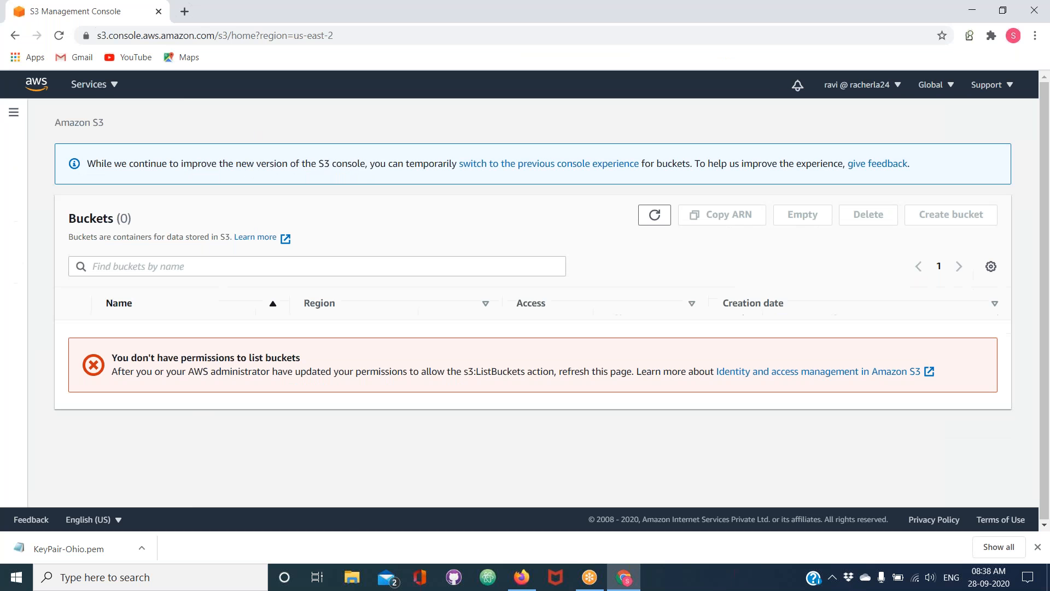
click(59, 35)
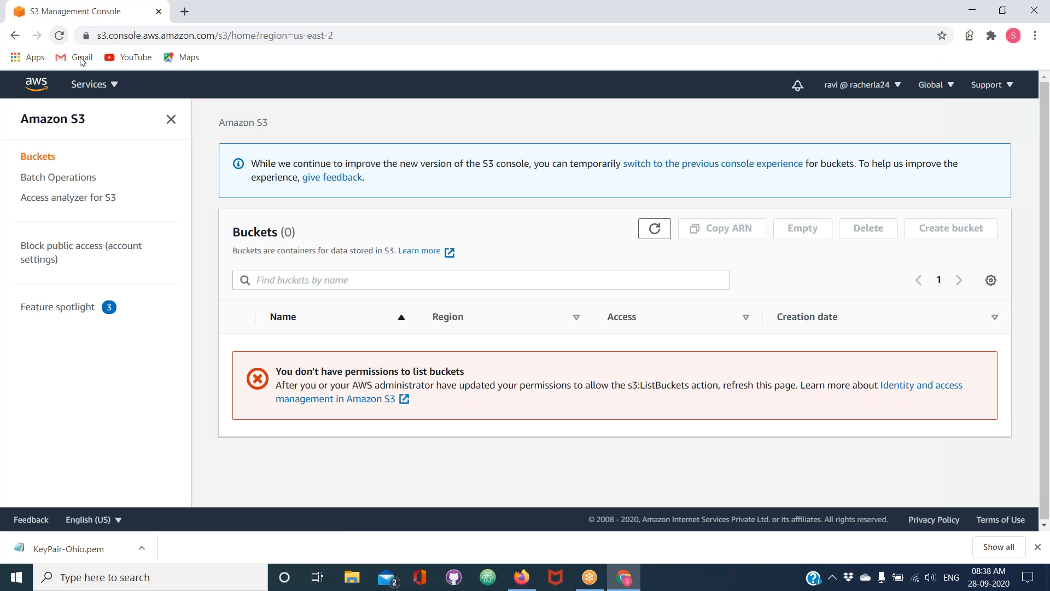
Reopen S3 from the AWS Management Console home page and refresh the bucket list
click(39, 91)
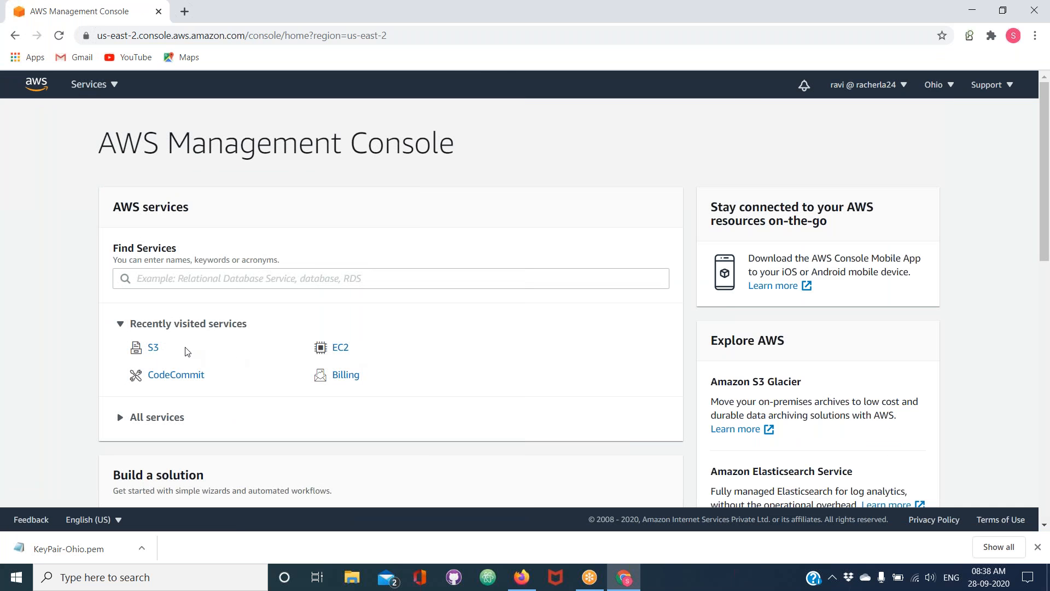
click(154, 349)
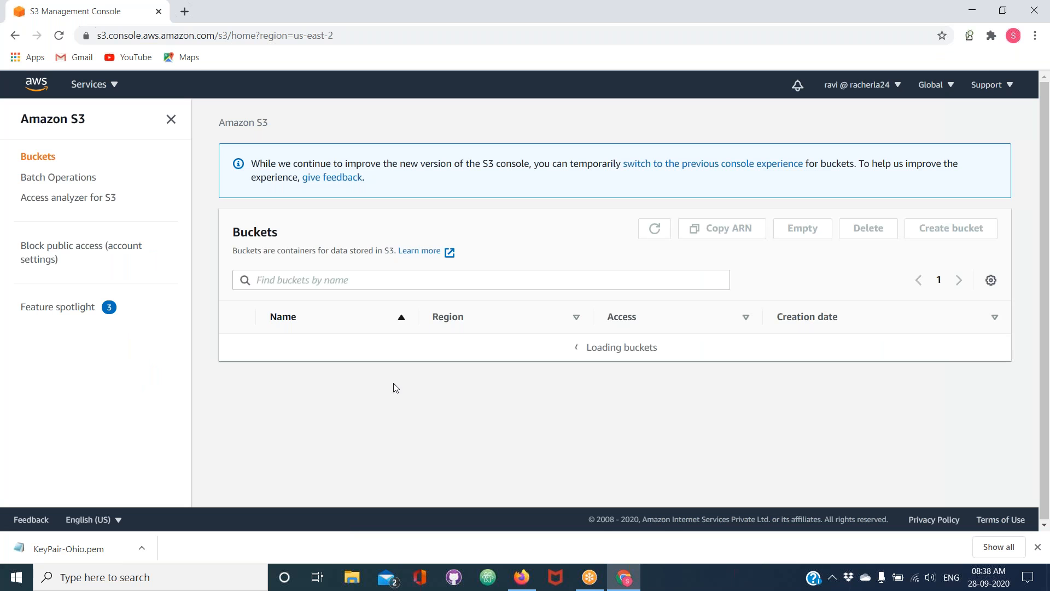
click(655, 229)
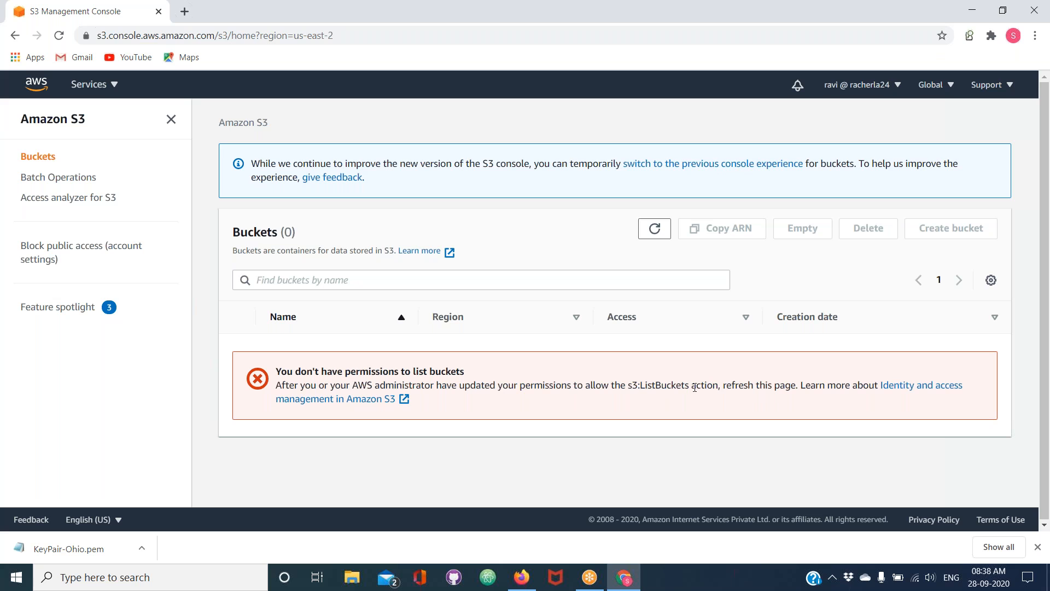
click(980, 75)
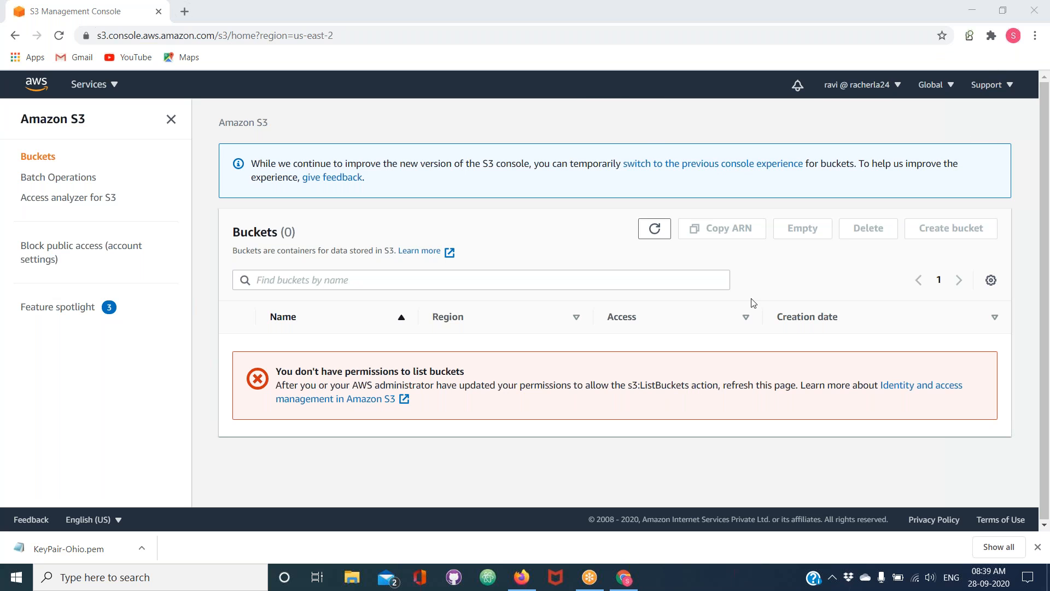
Sign the test user out of AWS and open the AWS Management Console sign-in page
click(883, 89)
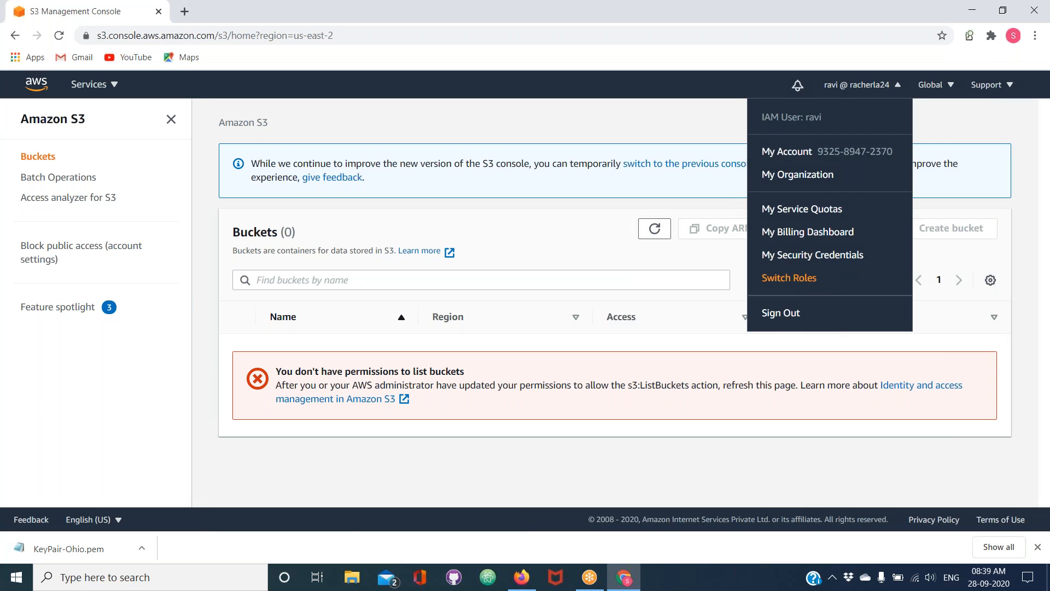
click(784, 316)
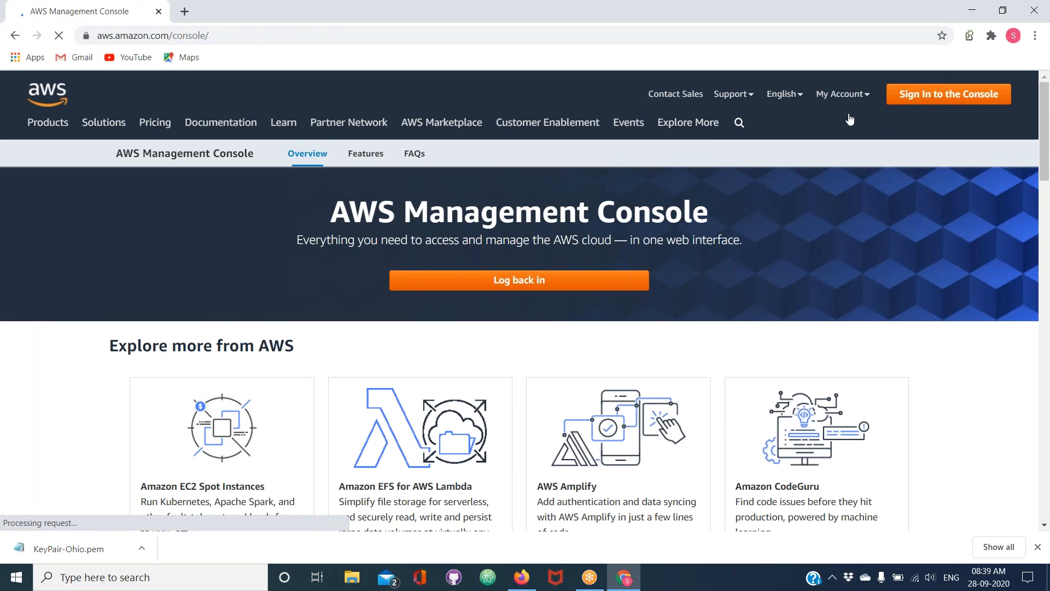
mouse_move(849, 100)
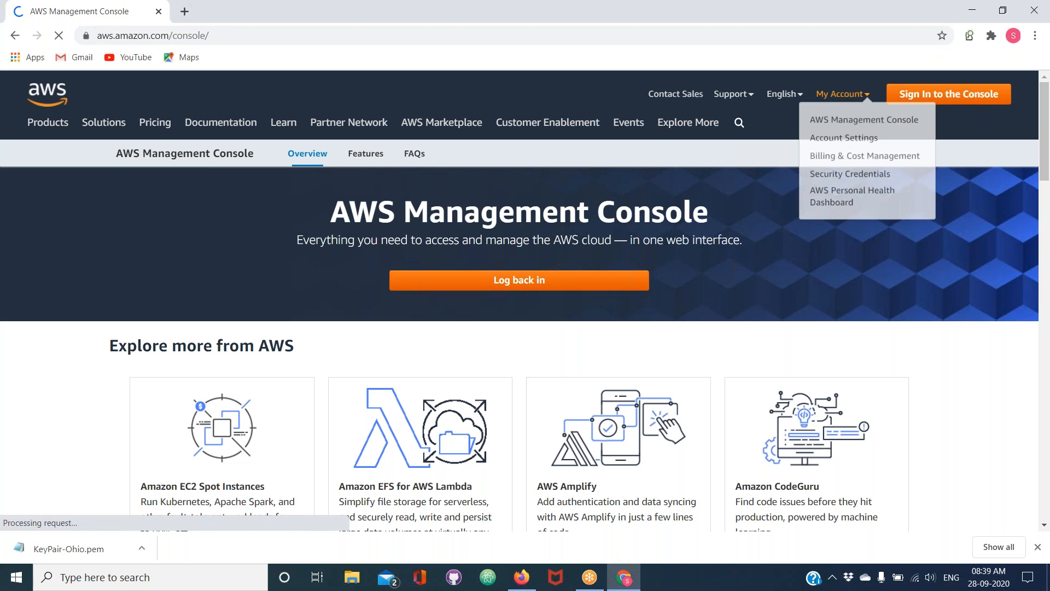
click(851, 127)
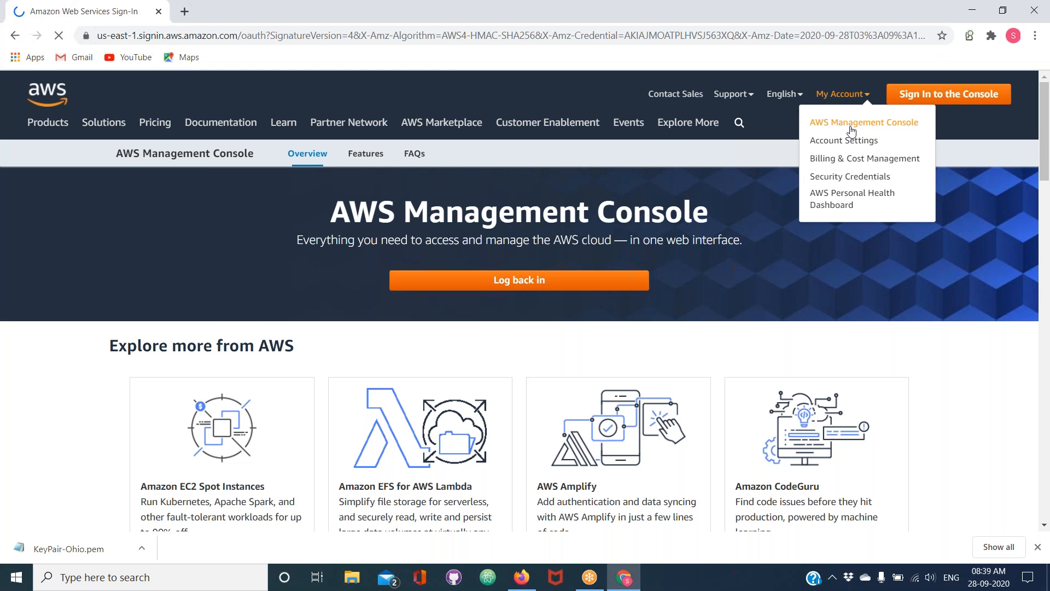
Sign in as the test IAM user with the user name and account password, and dismiss the browser's password-change warning
text(rac)
key(BackSpace)
text(vi)
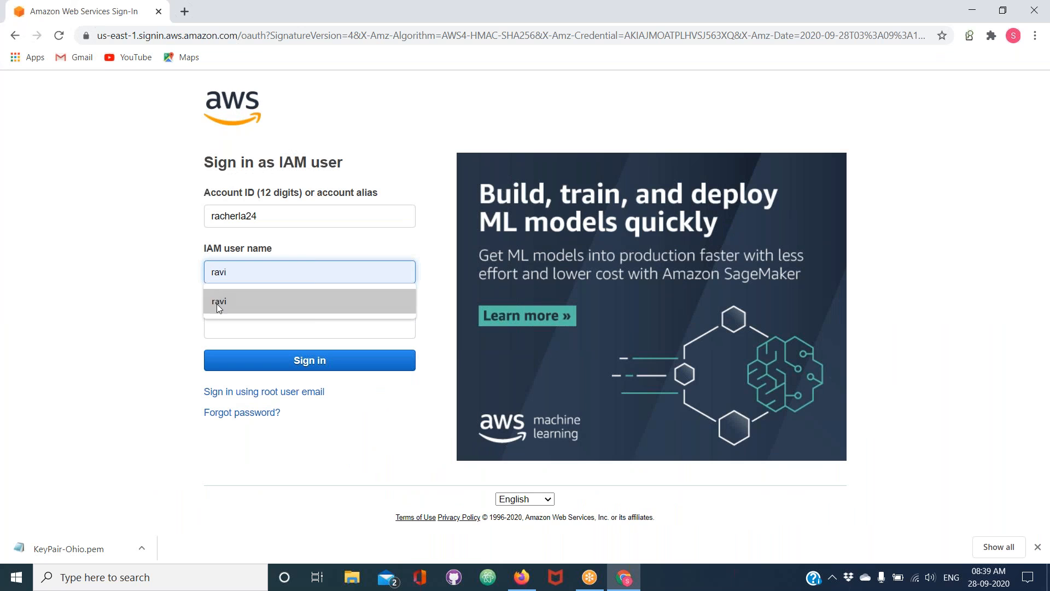
click(216, 303)
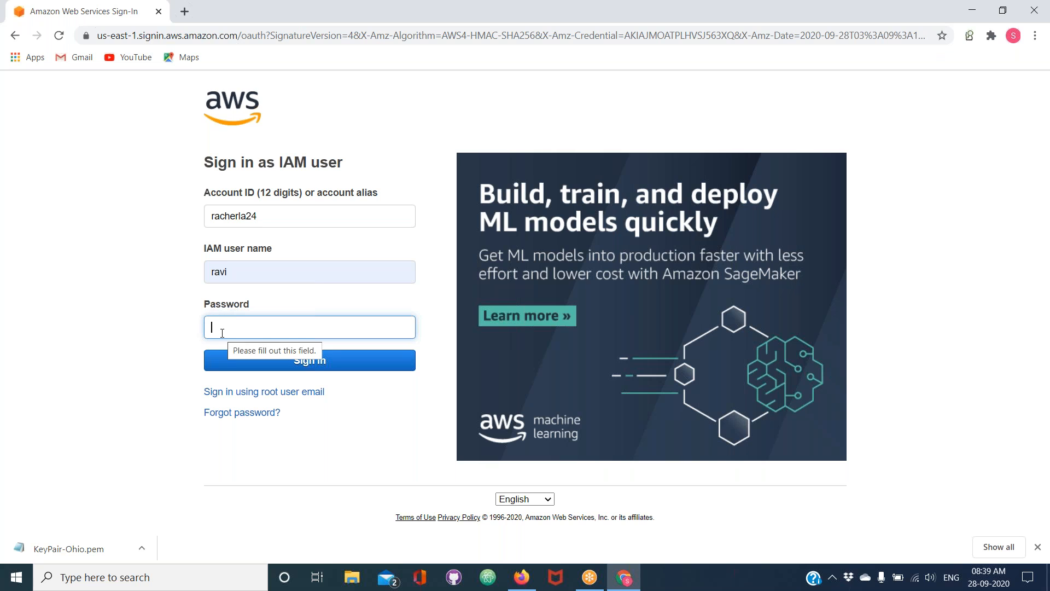
text(•)
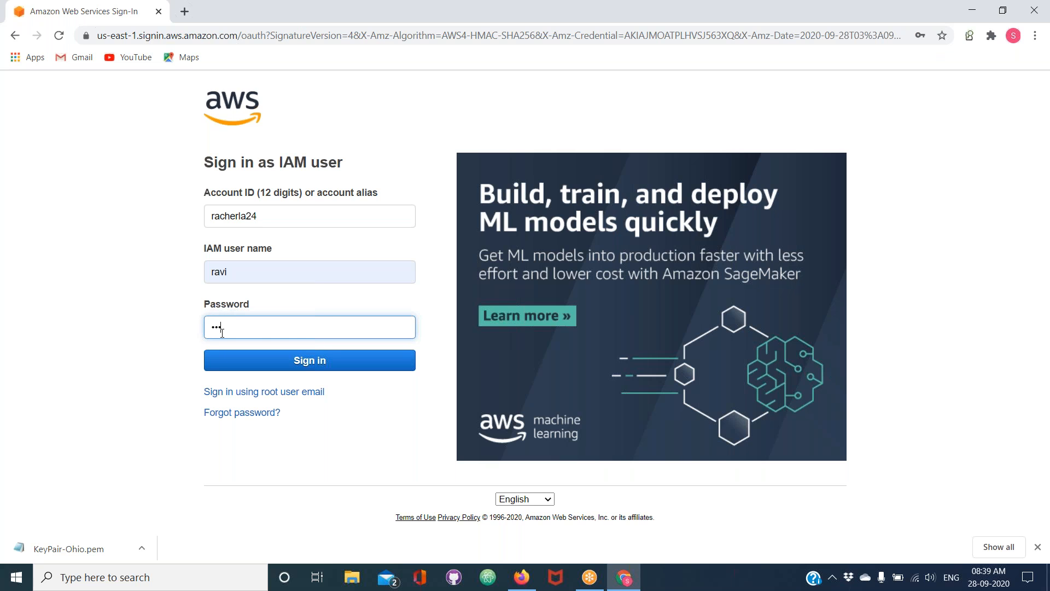
click(243, 369)
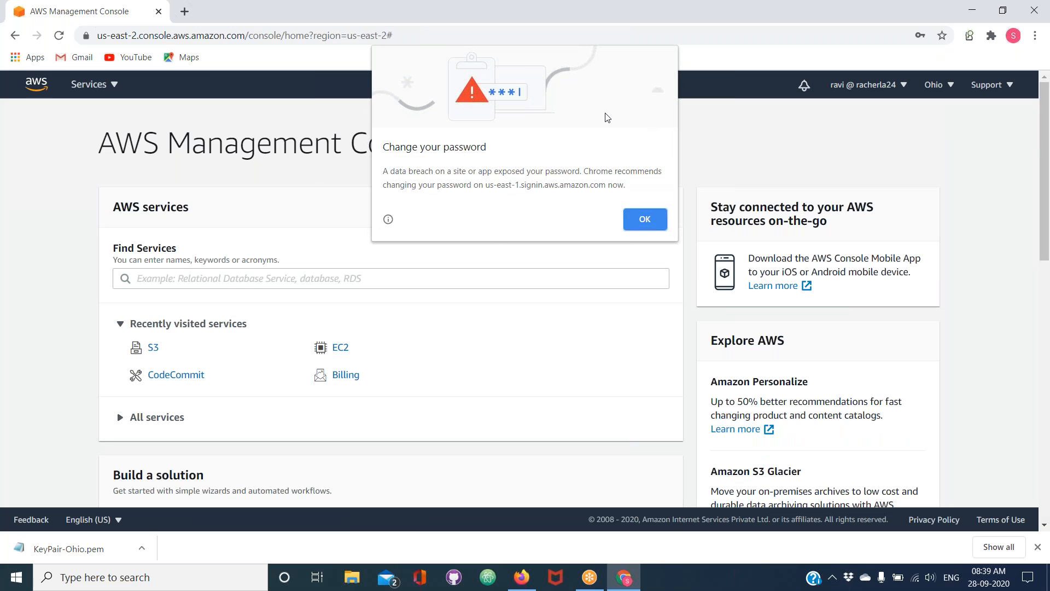
click(651, 224)
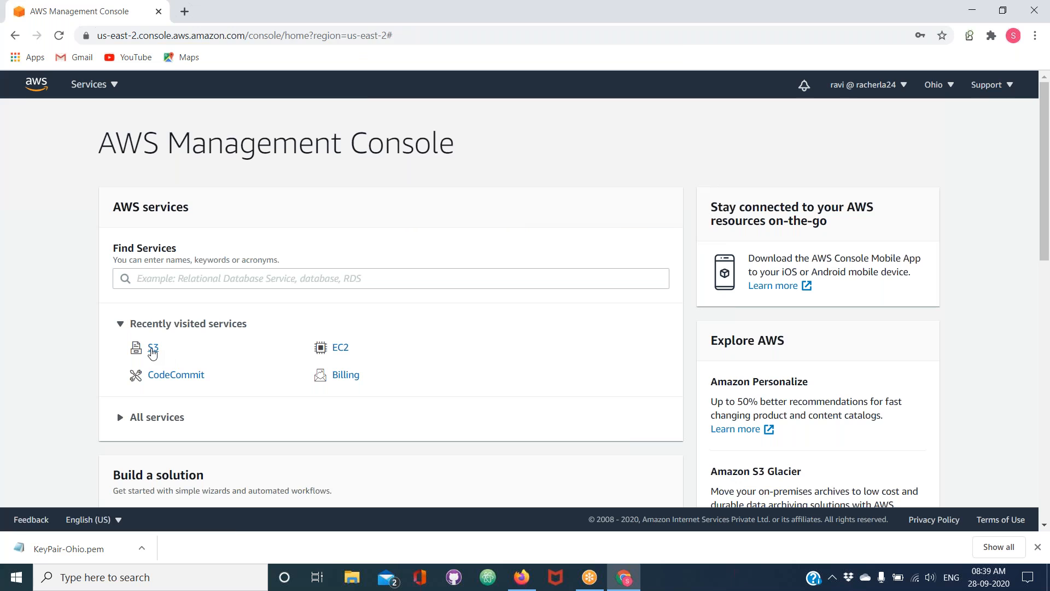
Open the S3 bucket list as the test user and compare it with the IAM console in Firefox
click(152, 351)
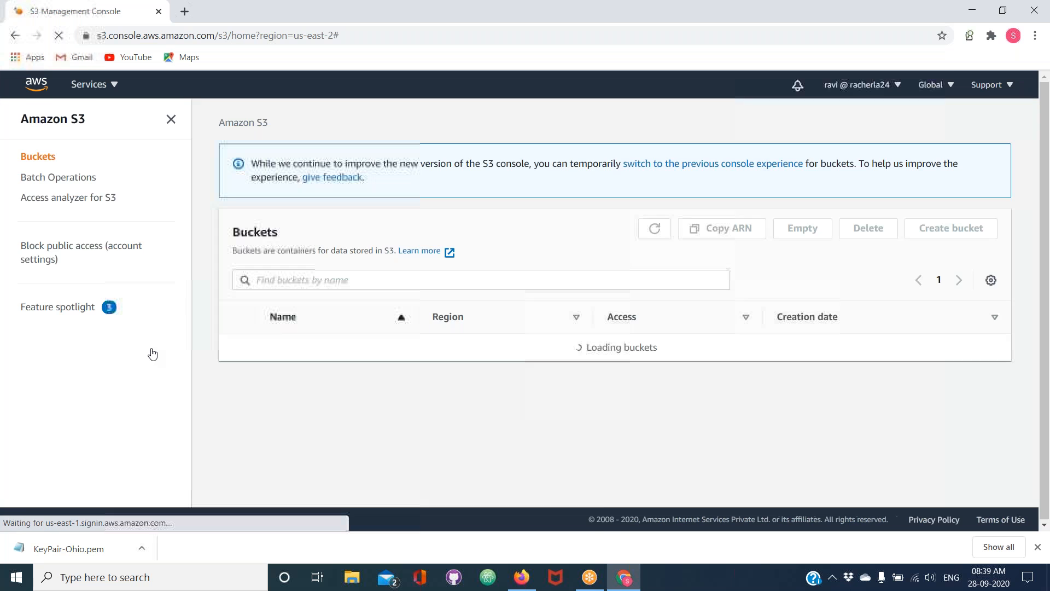
mouse_move(525, 573)
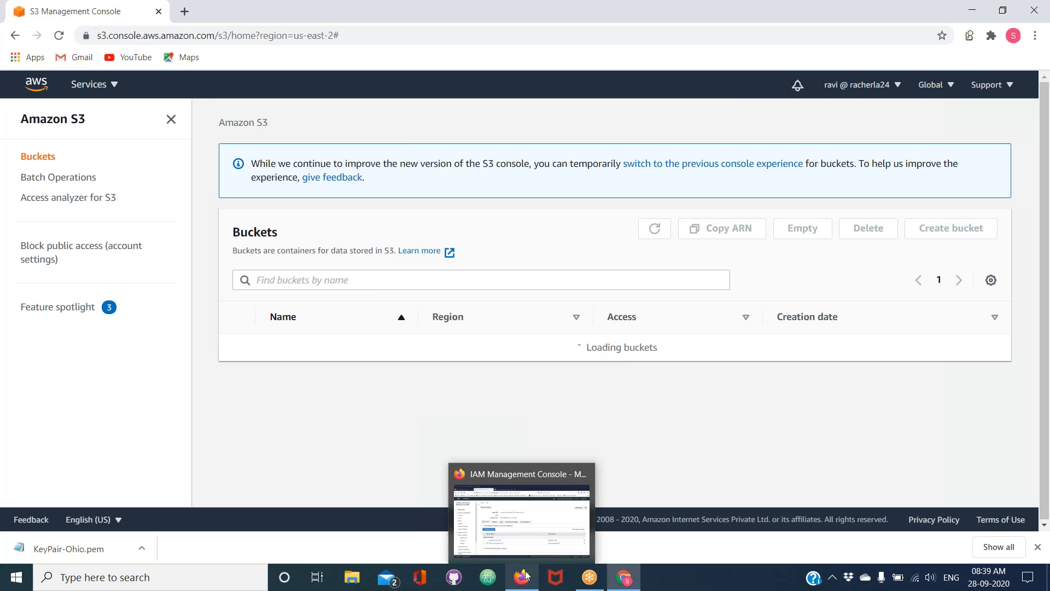
click(626, 582)
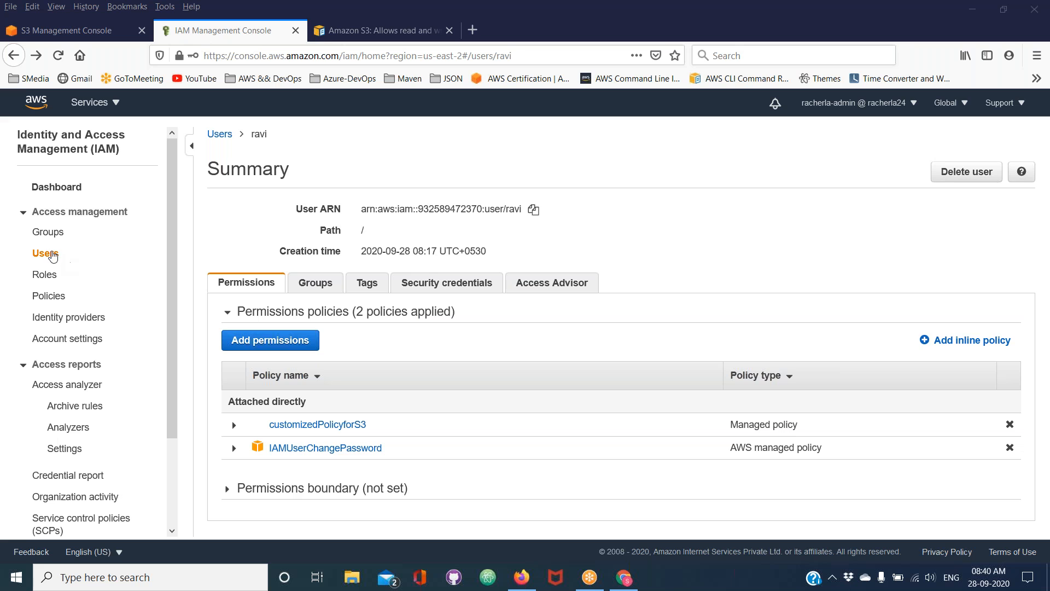
Reopen the test user from the IAM users list and examine the JSON of the attached customizedPolicyforS3 policy
click(46, 252)
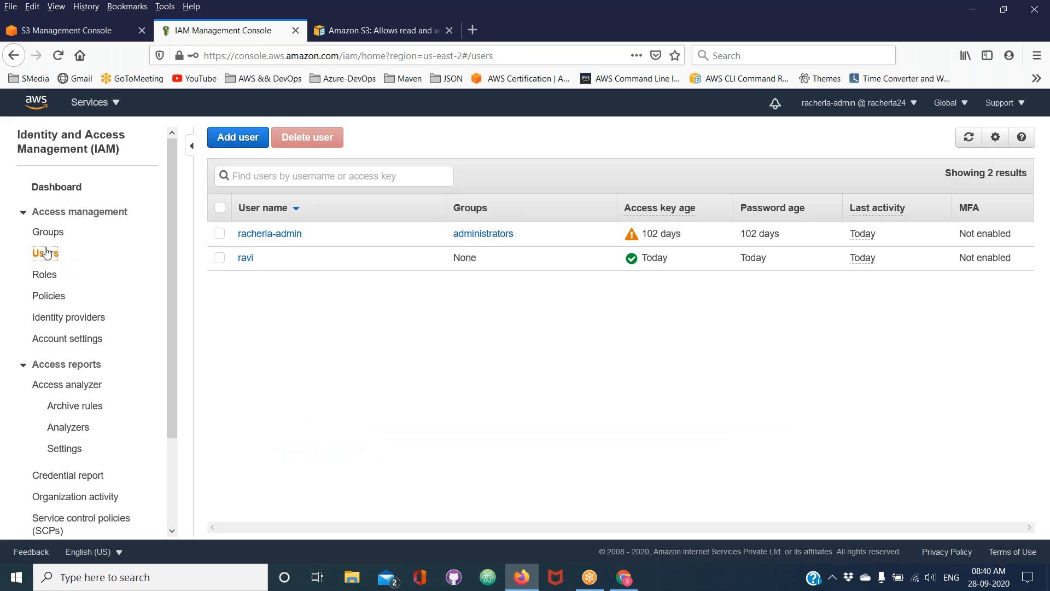
click(246, 258)
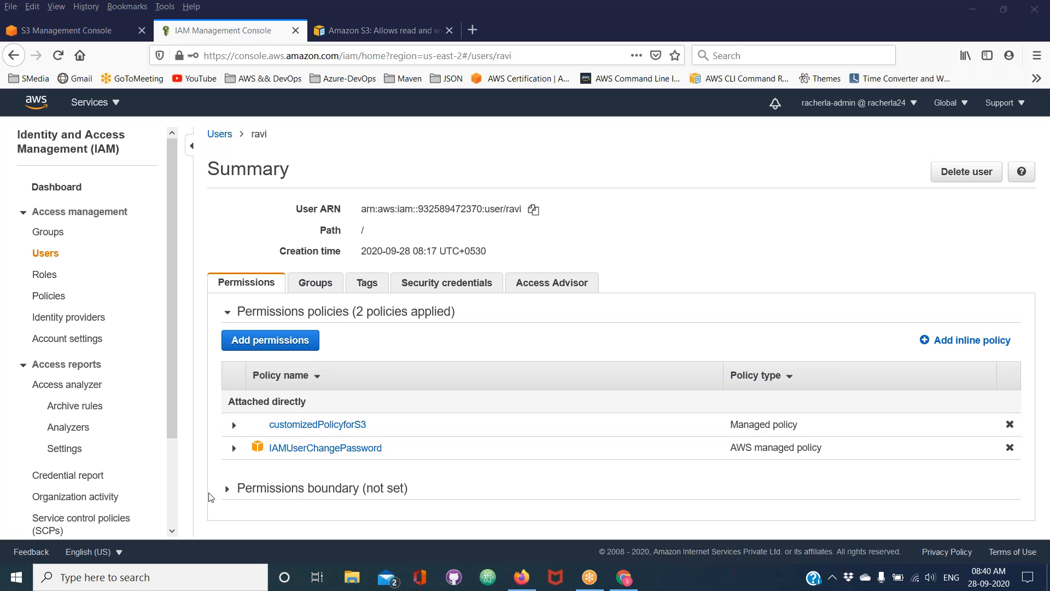
click(309, 431)
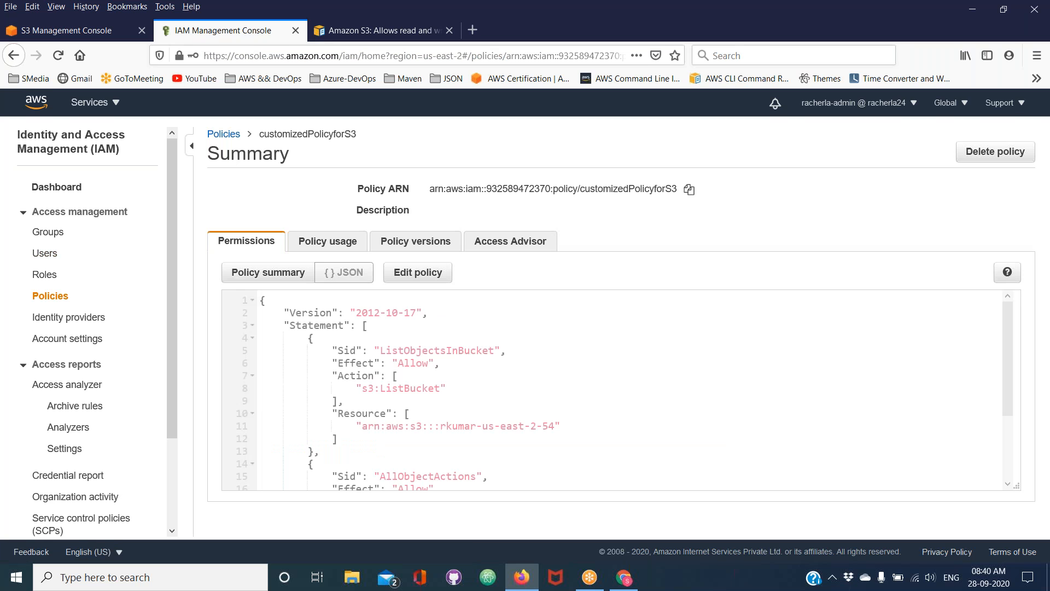
scroll(429, 402, down, 2)
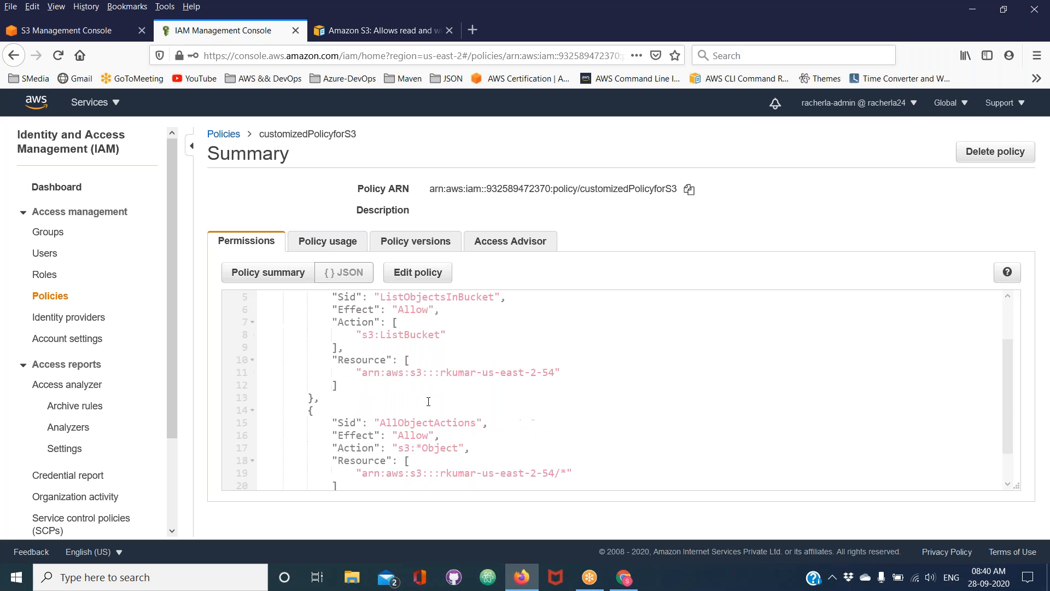
Examine the JSON of customizedPolicyforS3 in the policy editor, open the administrator's S3 bucket list, and leave the editor without saving
click(424, 278)
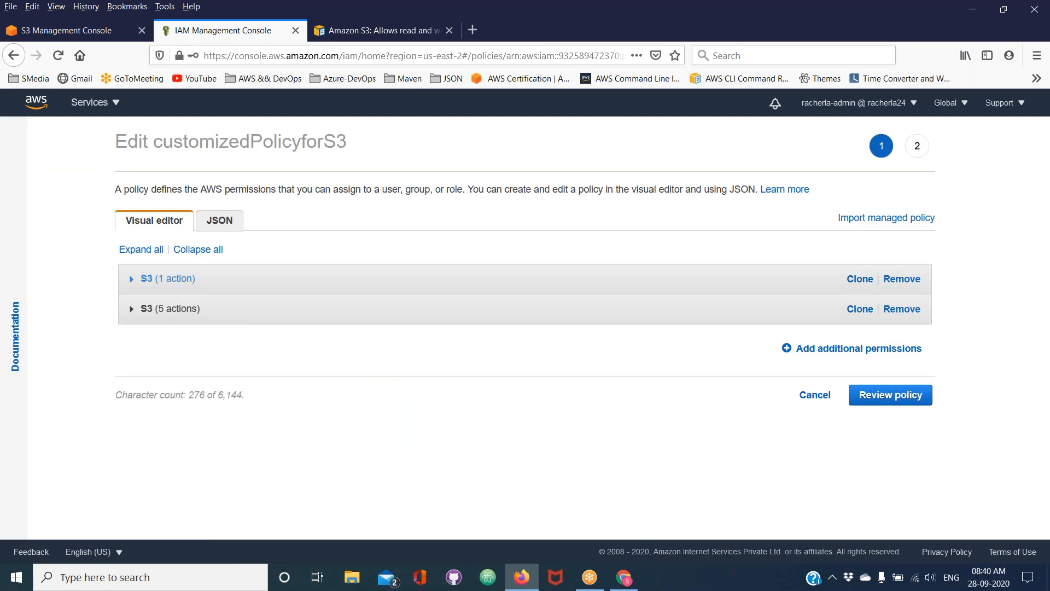
click(219, 222)
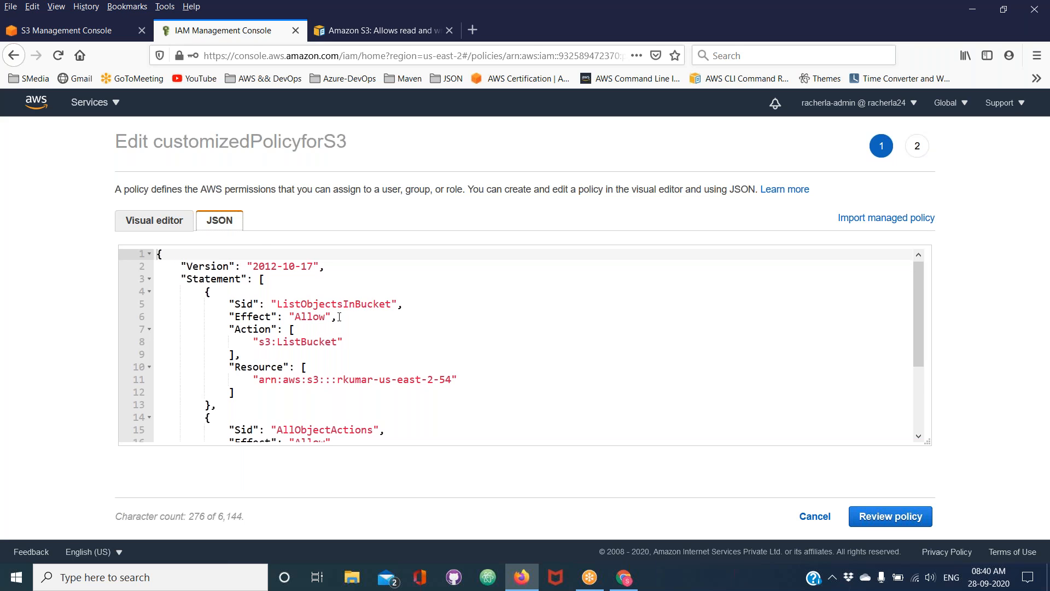
scroll(344, 319, down, 3)
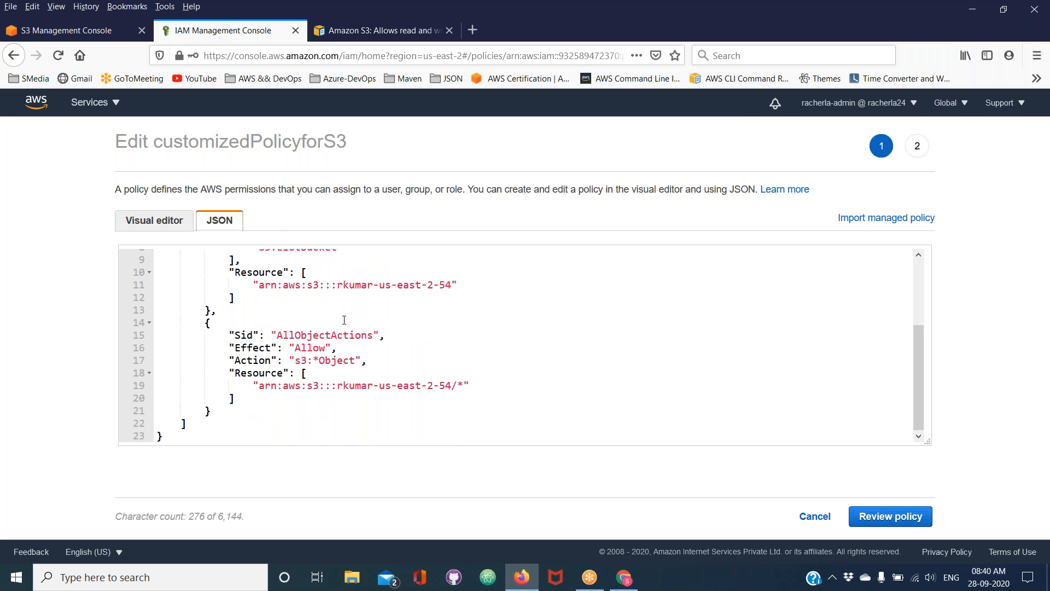
scroll(344, 320, up, 1)
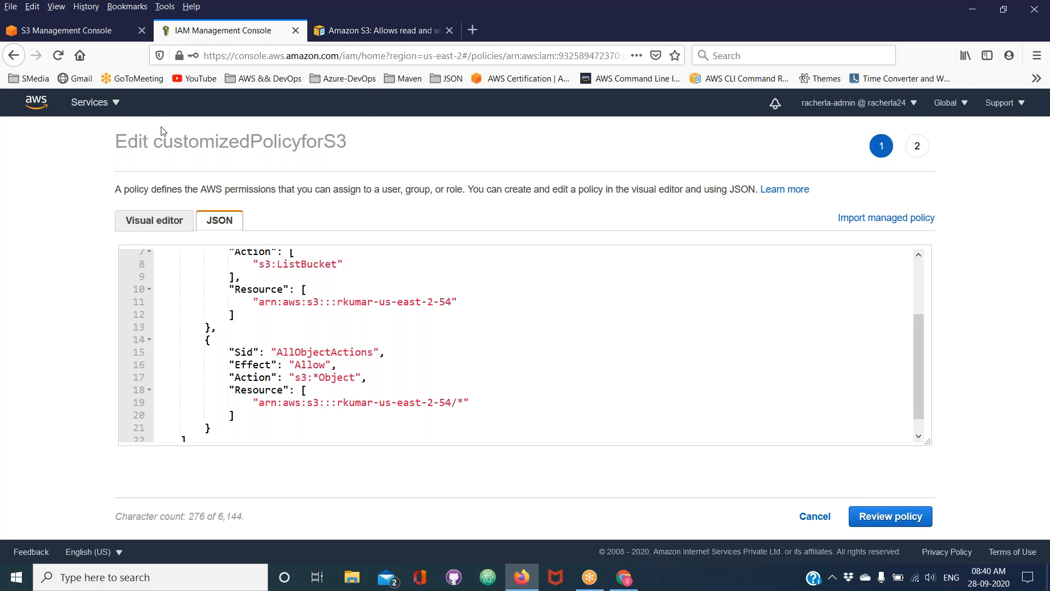
click(101, 27)
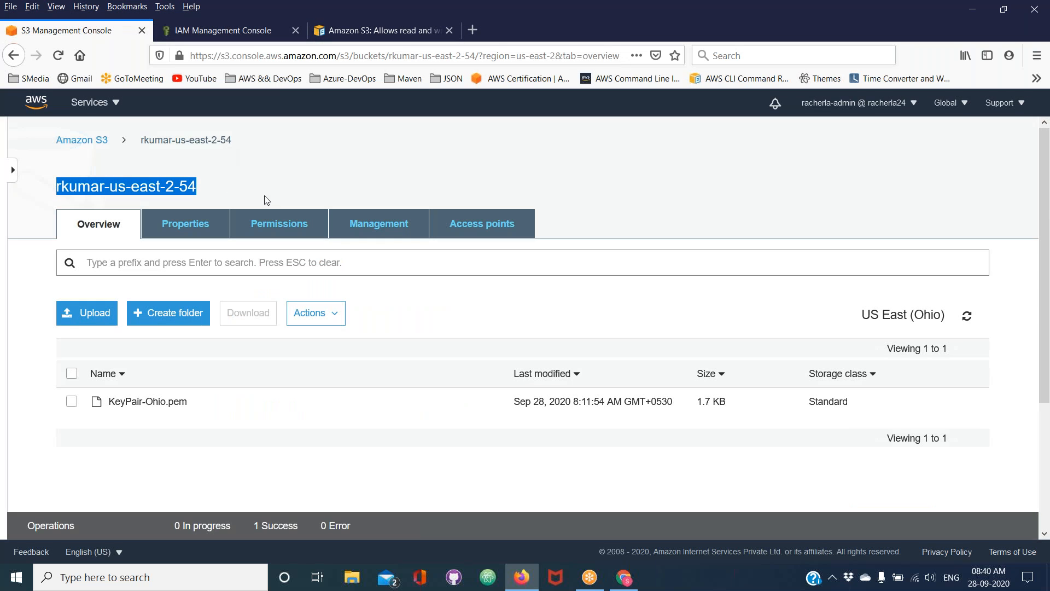
click(98, 142)
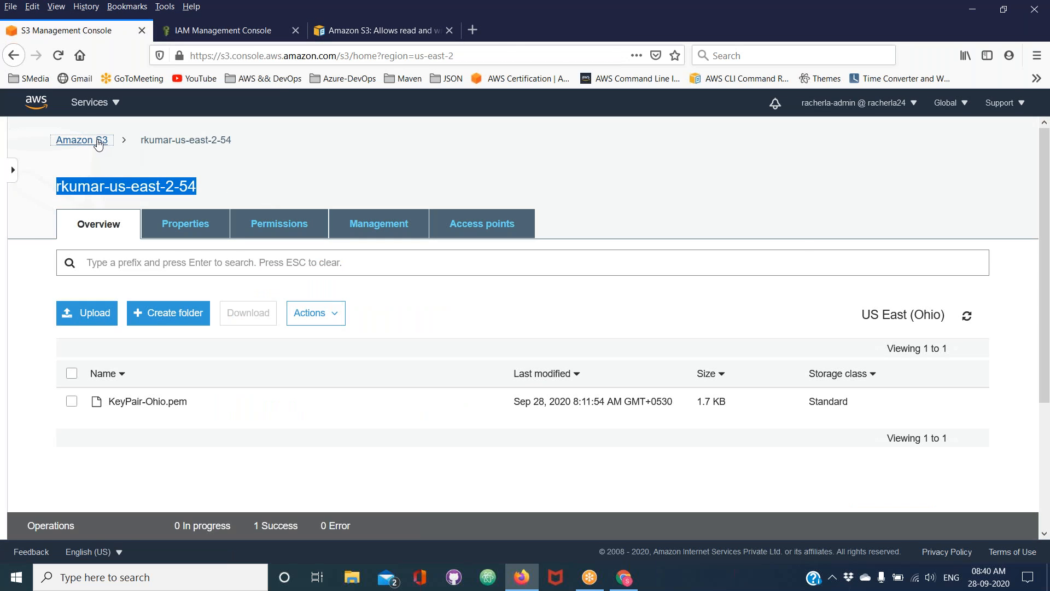
click(209, 24)
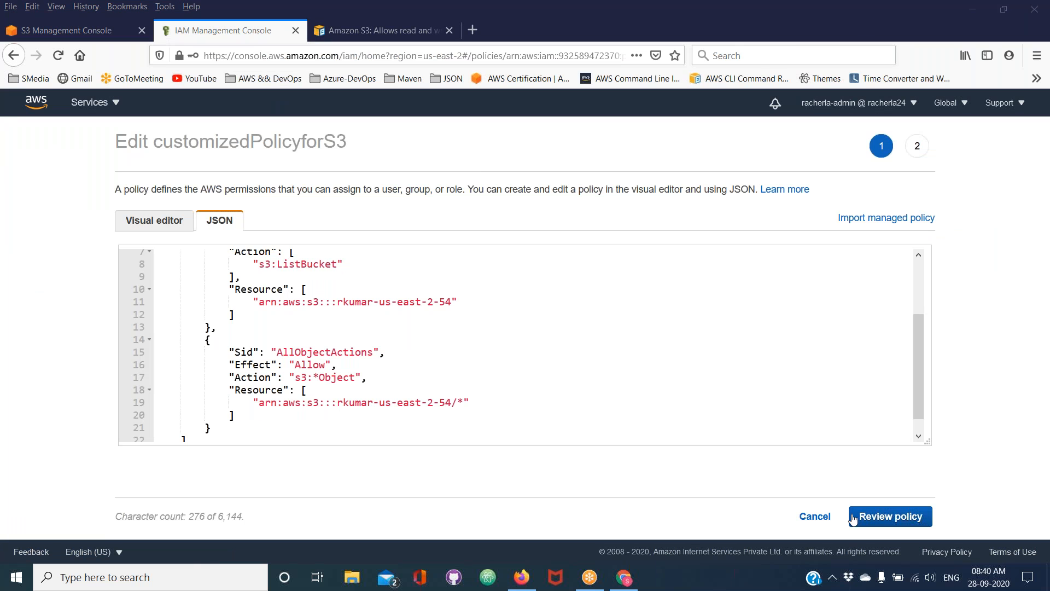
click(821, 520)
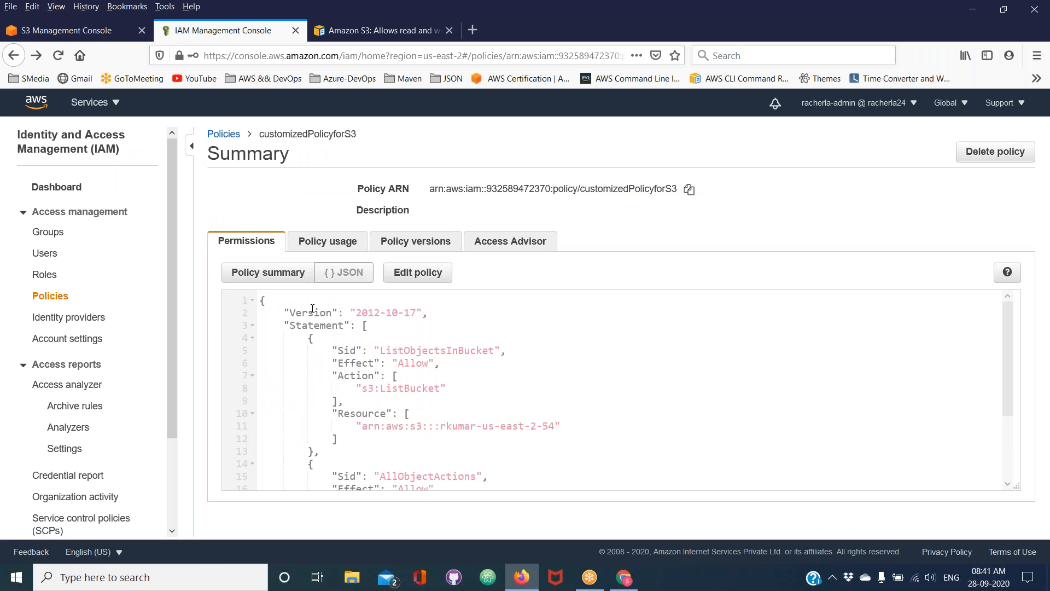
Start adding a second IAM user, enter the user name, and enable programmatic access and AWS Management Console access
click(46, 254)
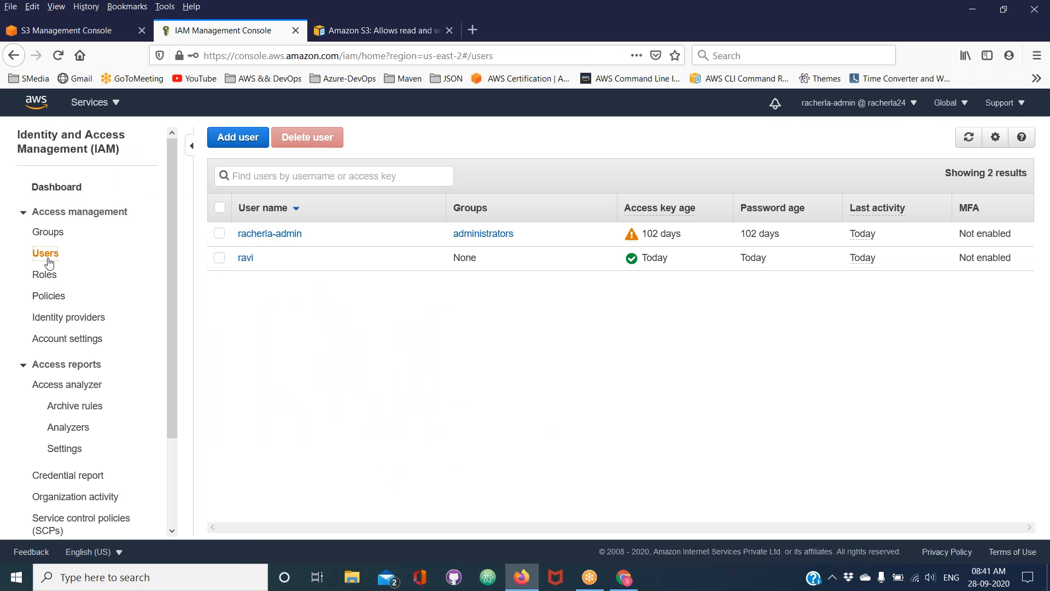
click(235, 143)
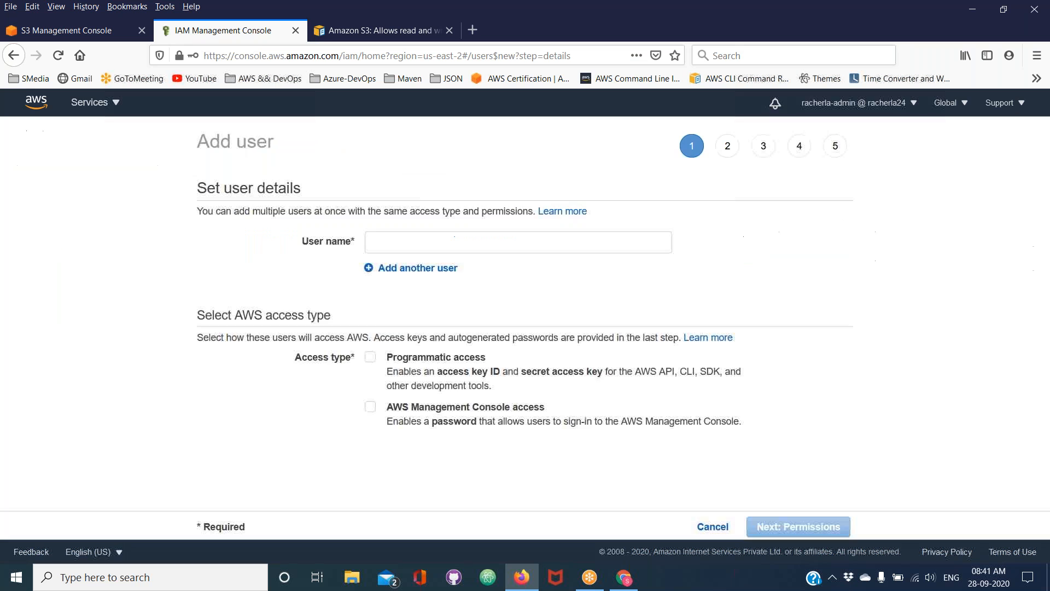
click(397, 243)
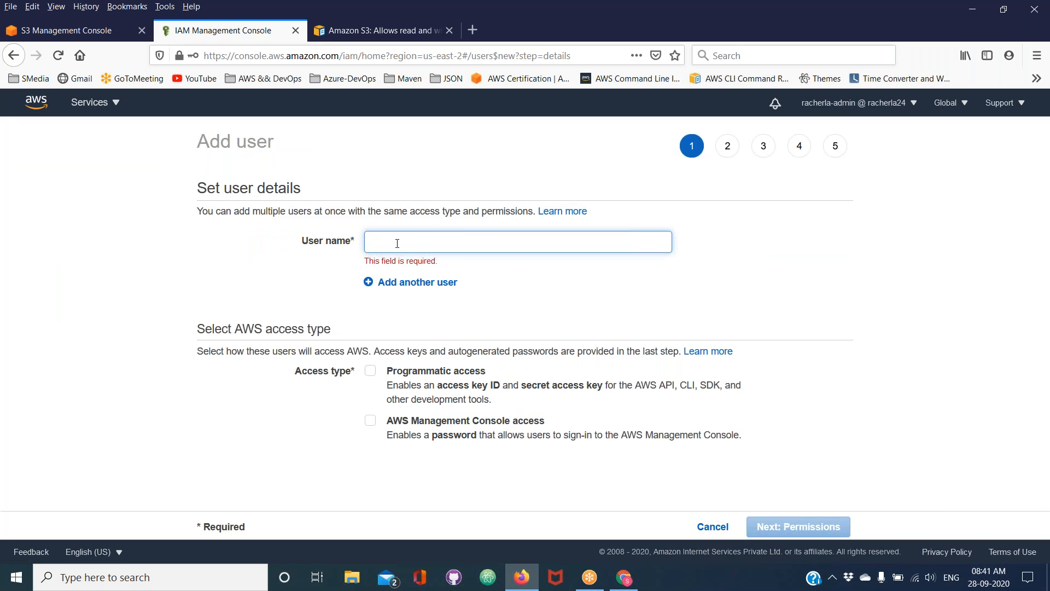
text(kiran)
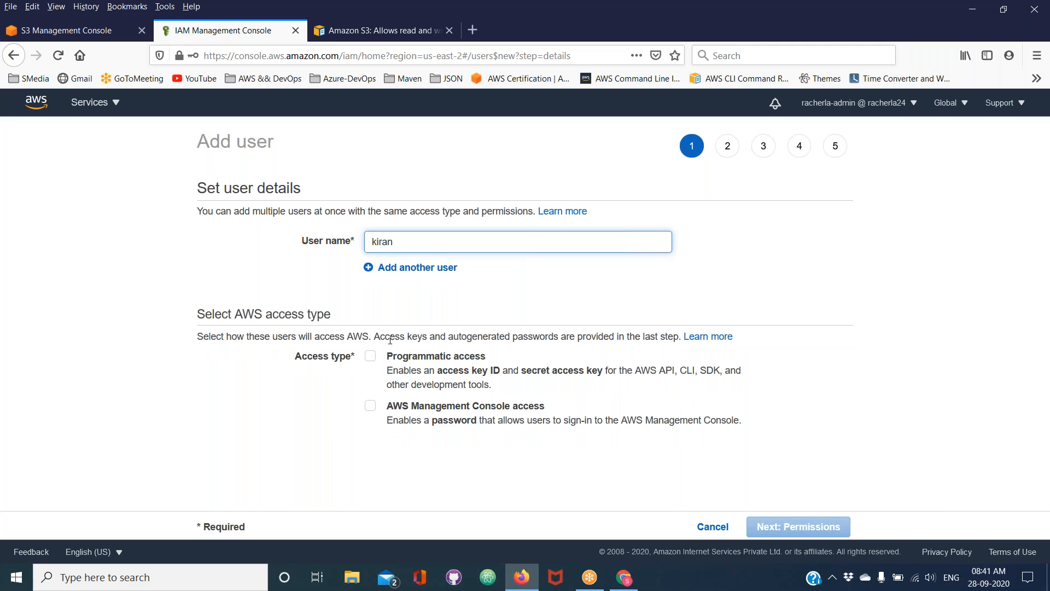
click(372, 359)
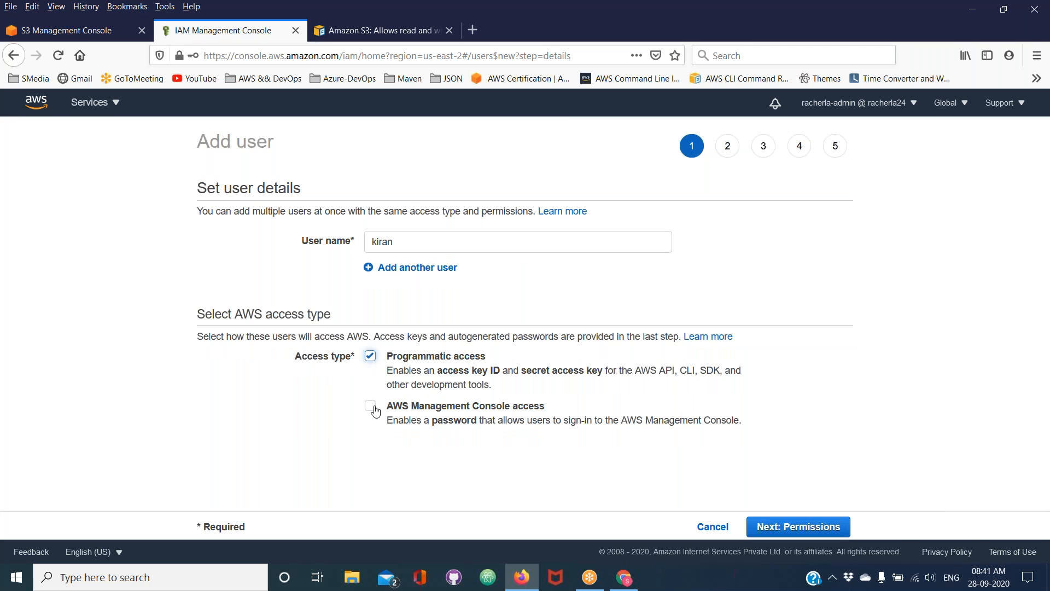
click(372, 408)
scroll(520, 306, down, 3)
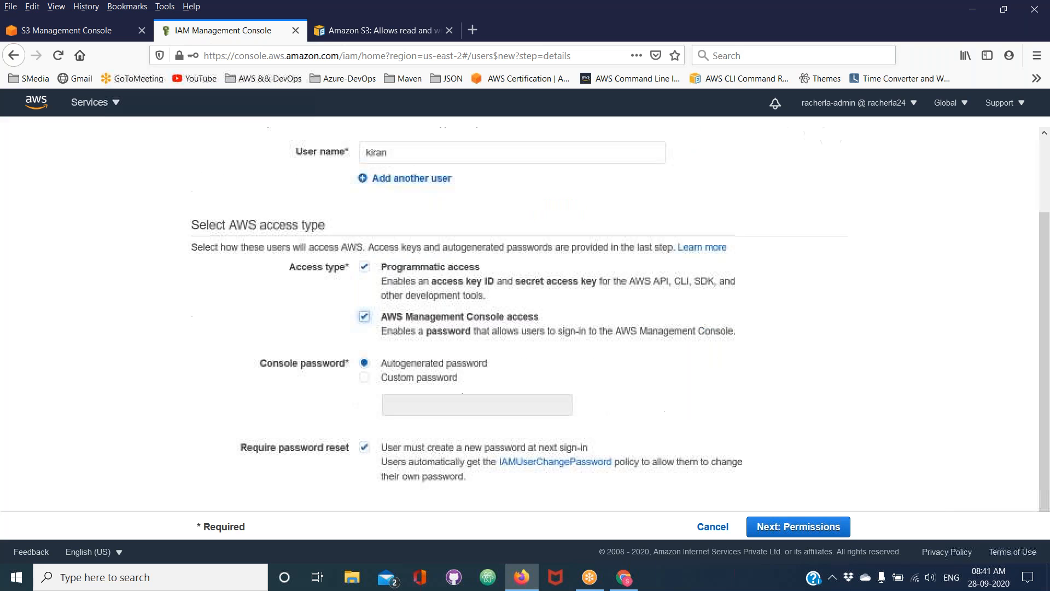
Choose a custom console password for the new user, enter the password, and continue to the permissions stage
click(365, 376)
click(399, 407)
text(a)
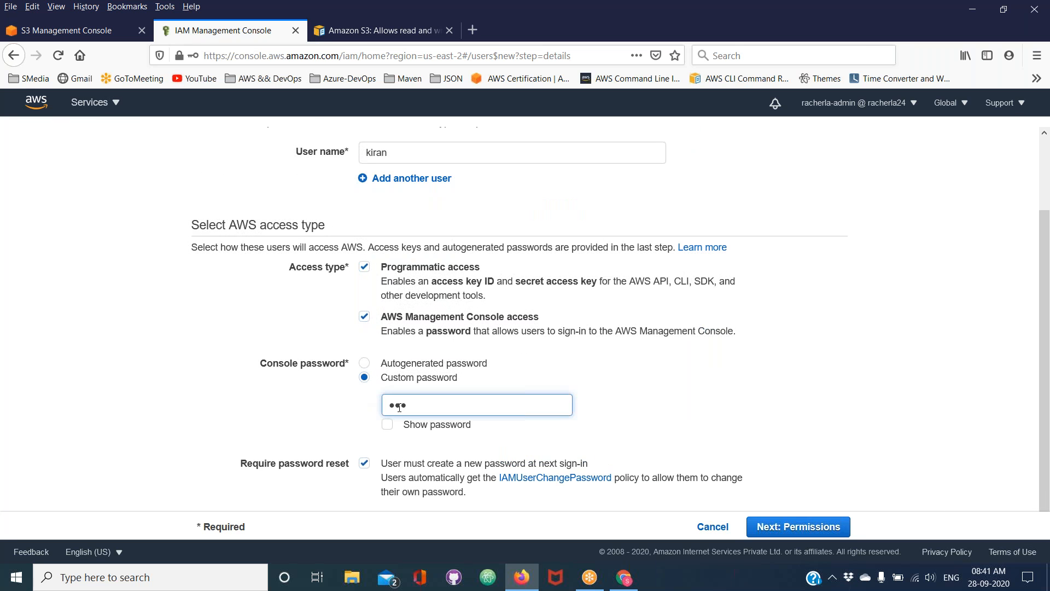
text(12)
click(830, 526)
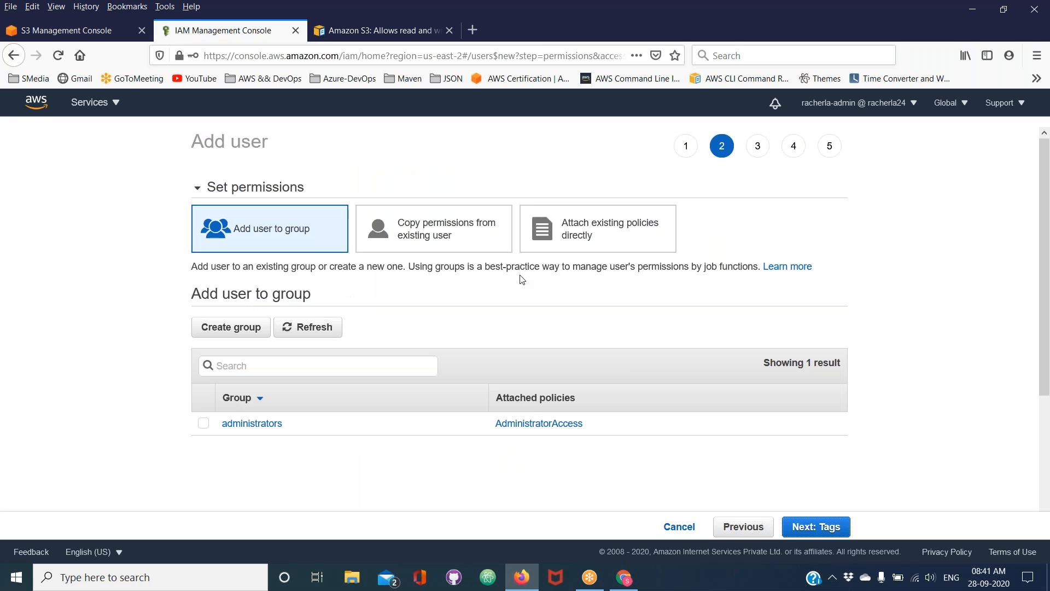
Attach the existing policy customizedPolicyforS3 directly to the new user, create the user without tags, and return to the users list
click(528, 240)
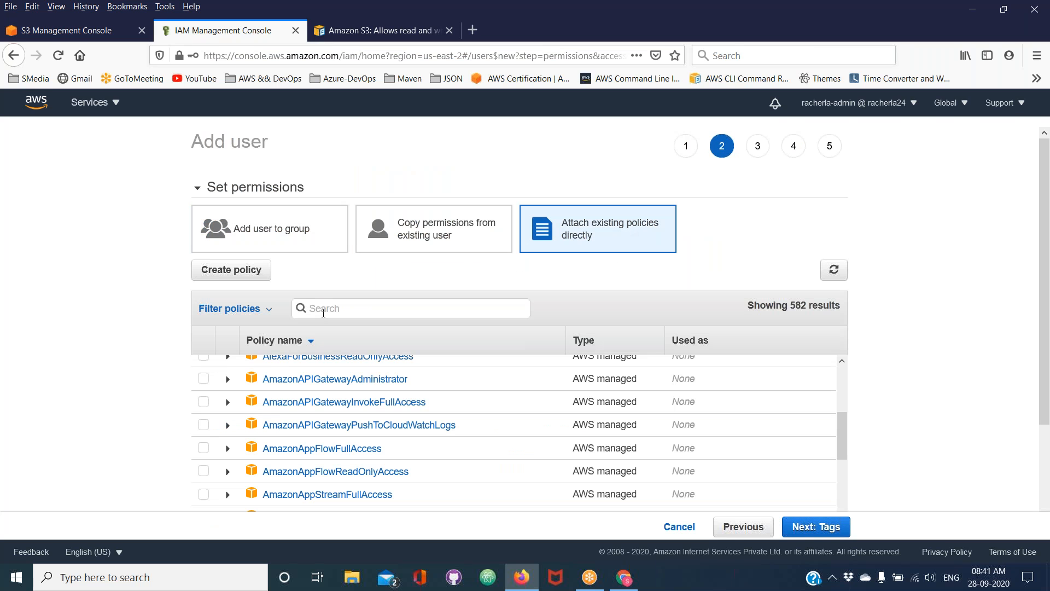
text(custom)
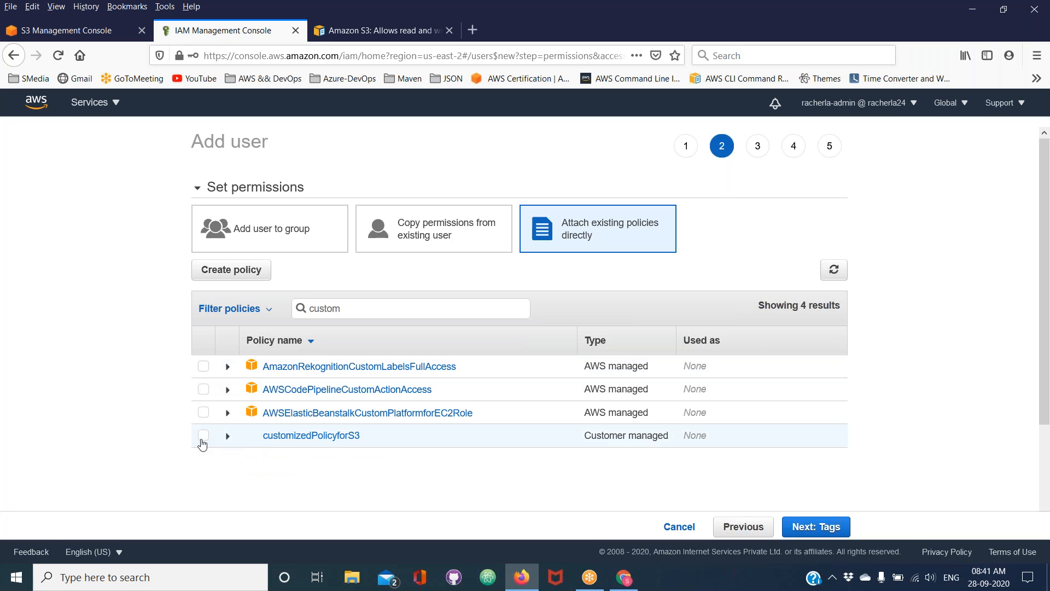
click(203, 436)
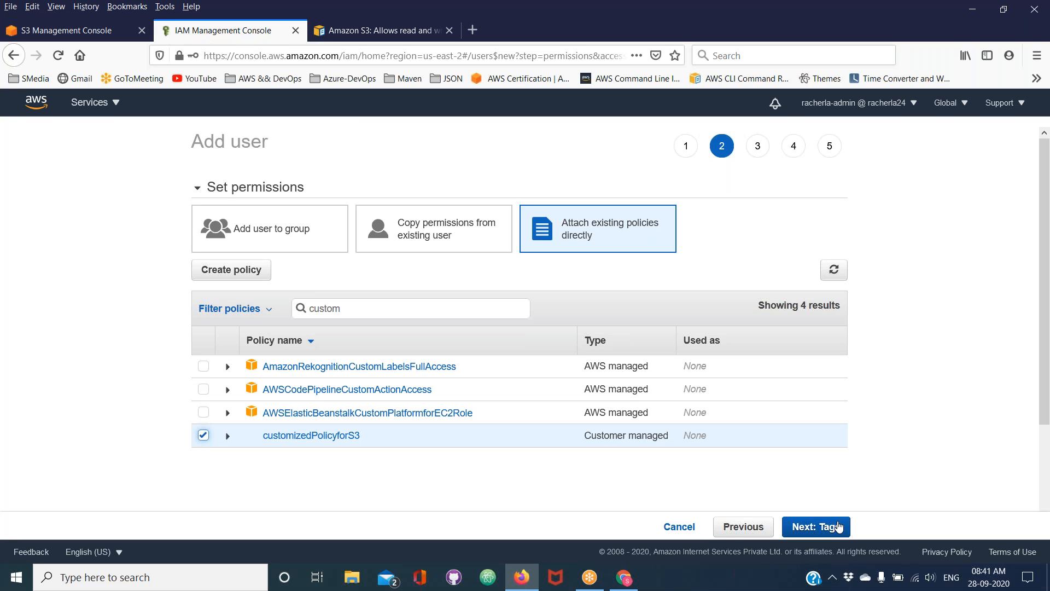
click(839, 526)
click(838, 525)
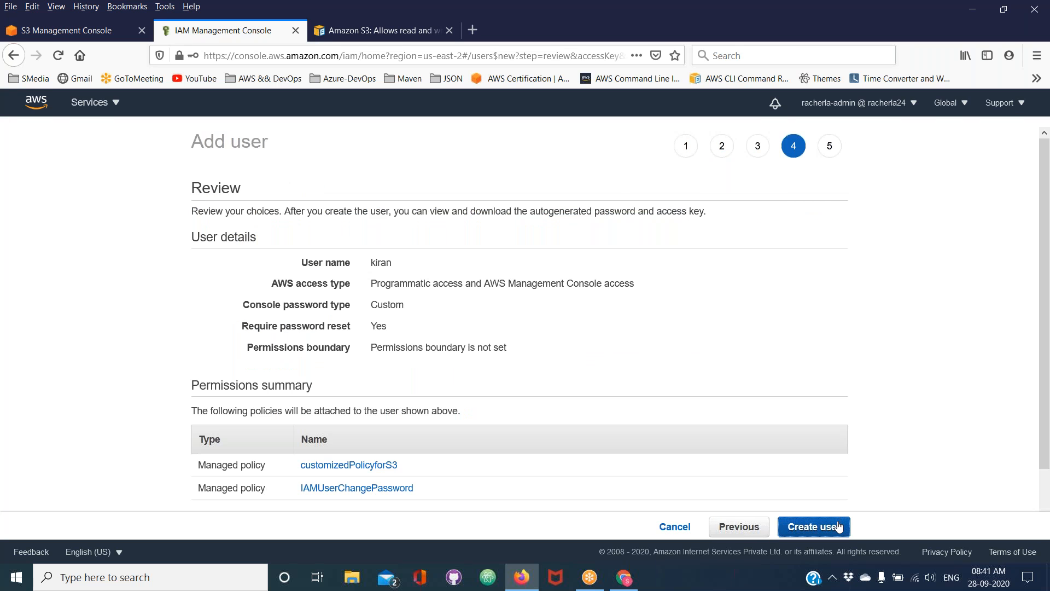
click(838, 526)
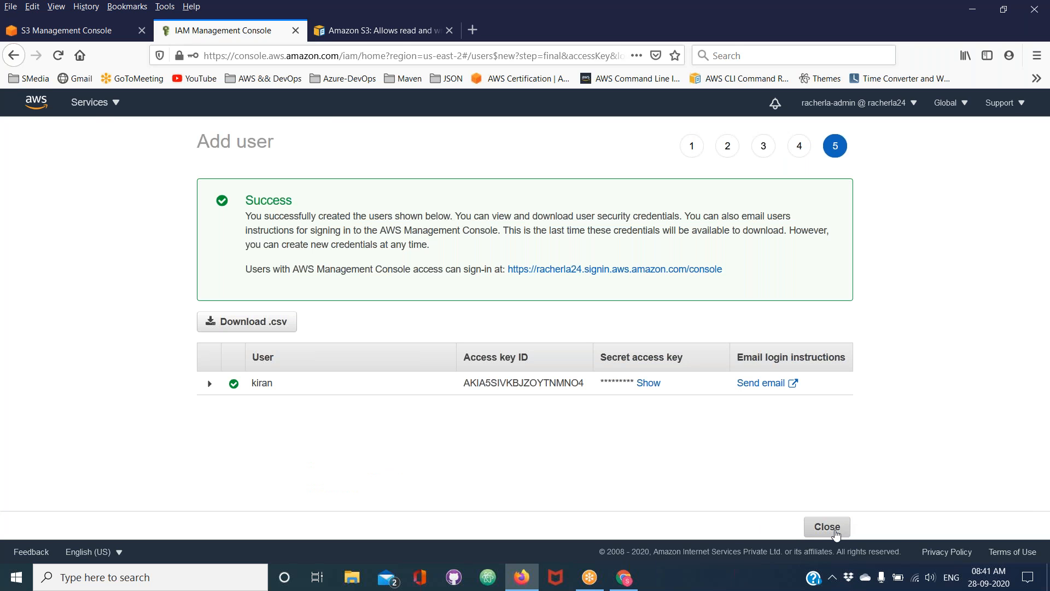
click(835, 532)
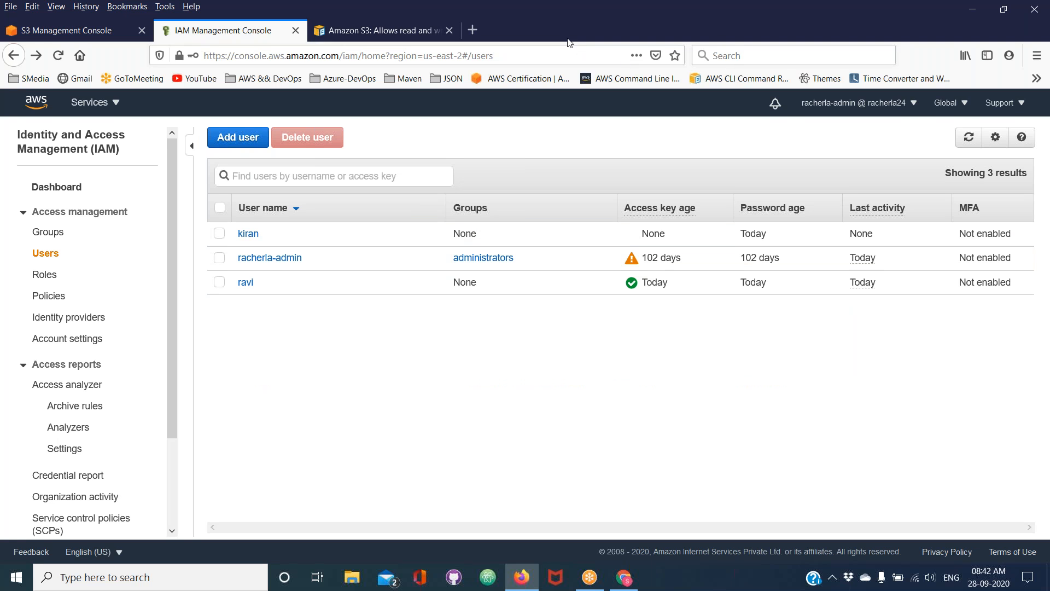
Switch to Chrome, sign the first test user out of AWS, and open the IAM user sign-in page
click(716, 17)
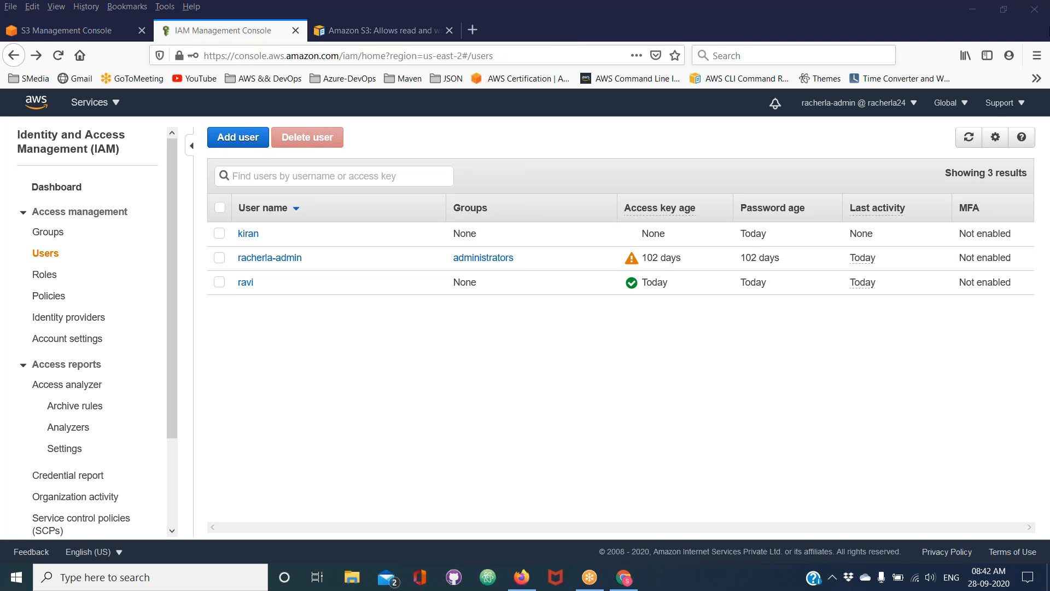
click(630, 582)
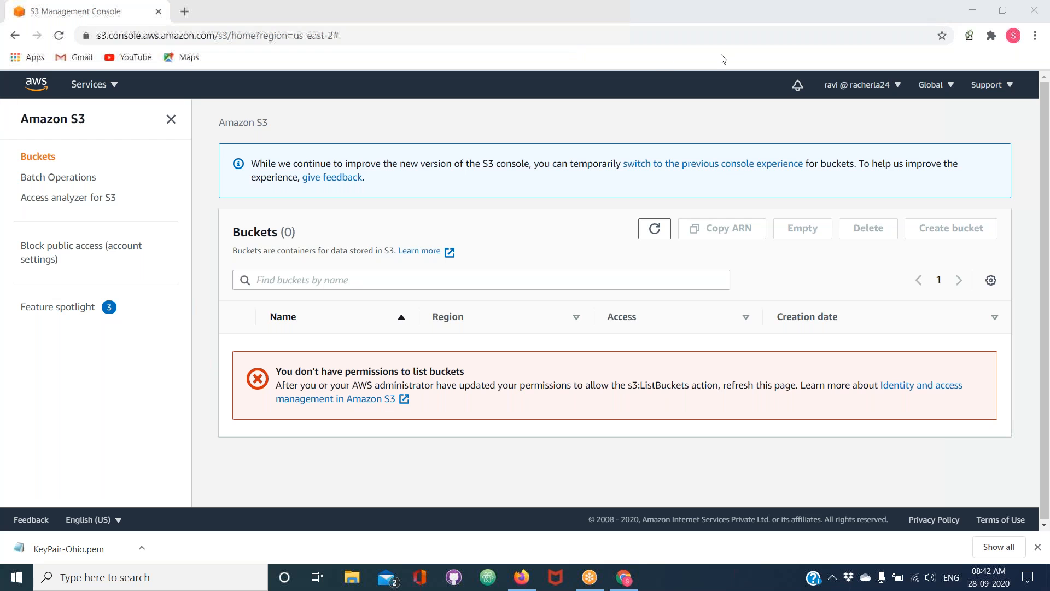
click(879, 86)
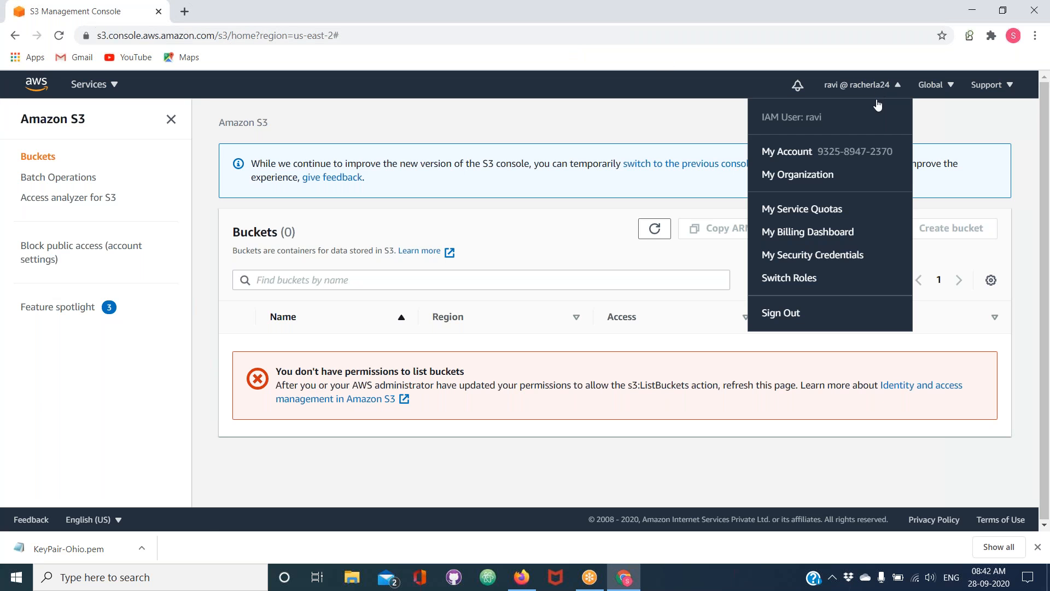
click(790, 314)
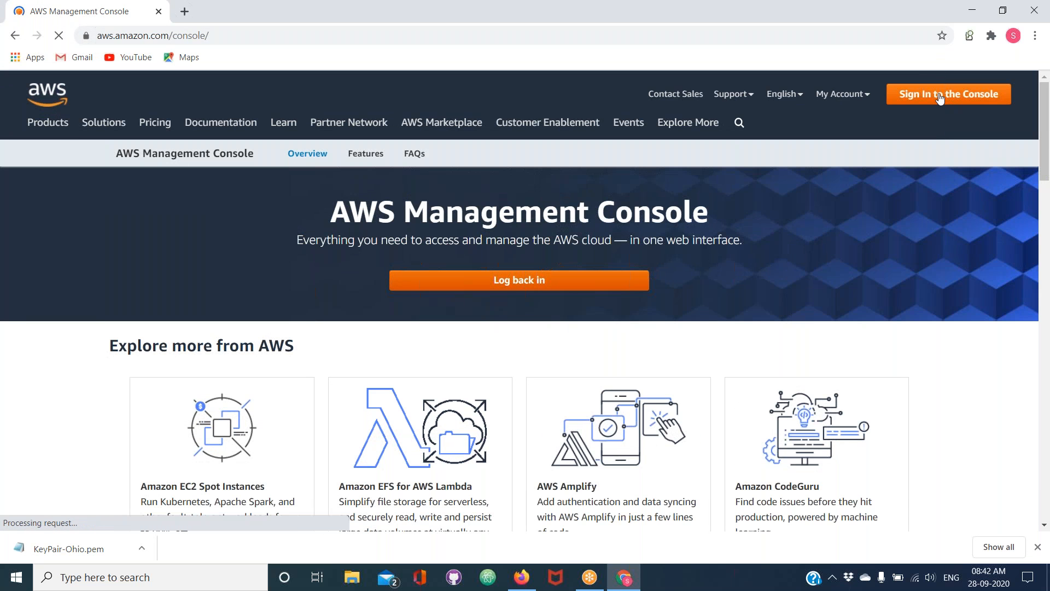
mouse_move(847, 94)
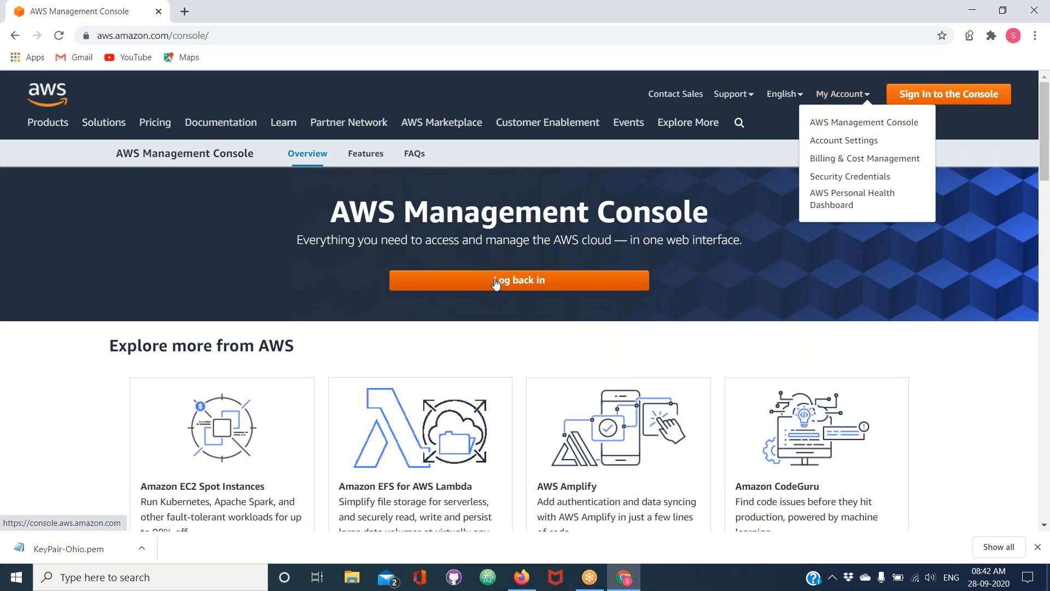
click(474, 289)
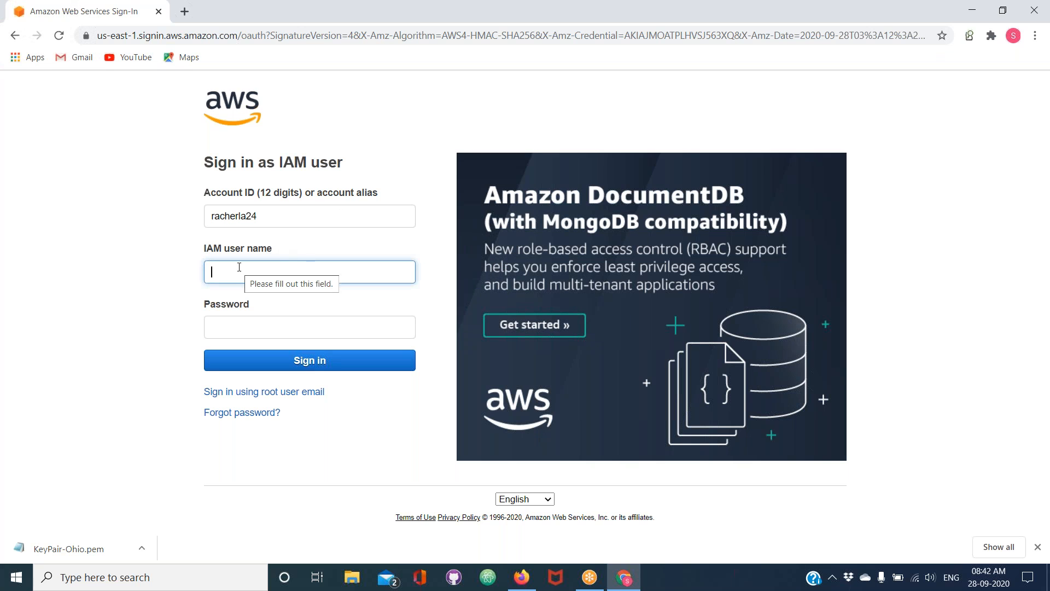
Sign in as the newly created IAM user with its user name and account password
text(kiran)
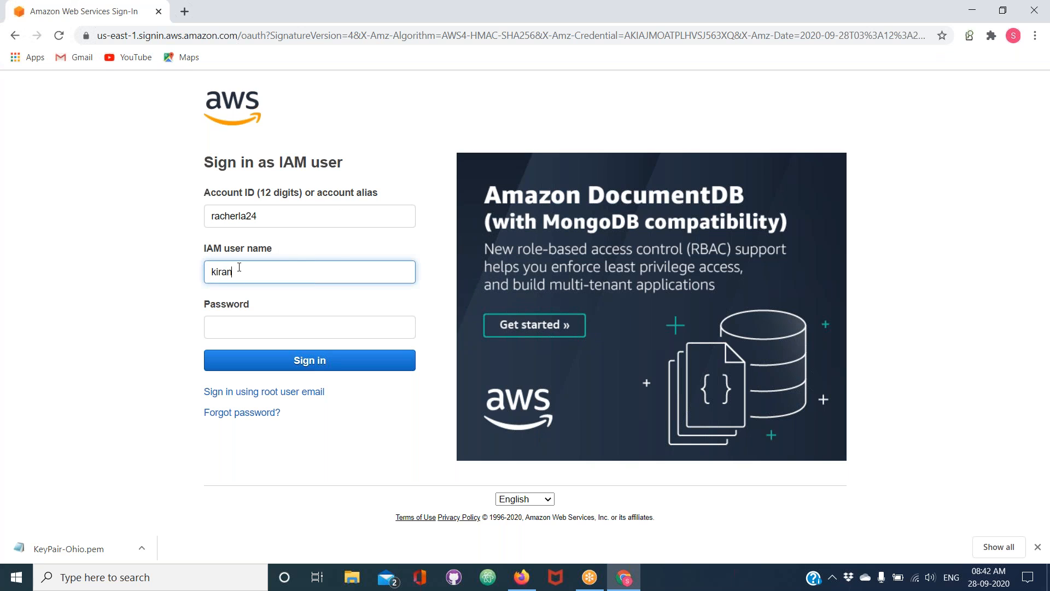
key(Tab)
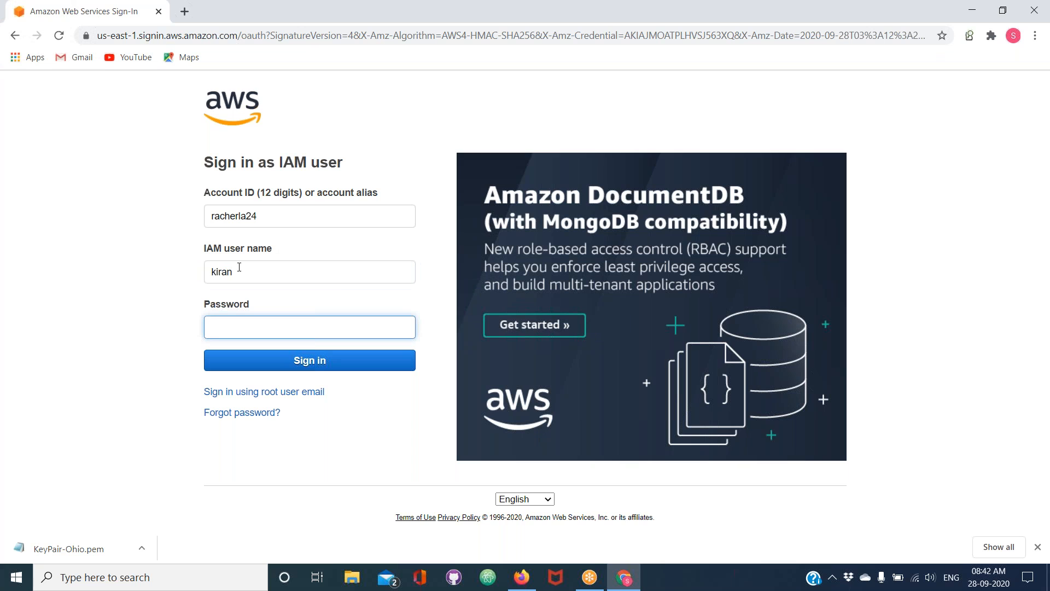
text(••)
click(264, 368)
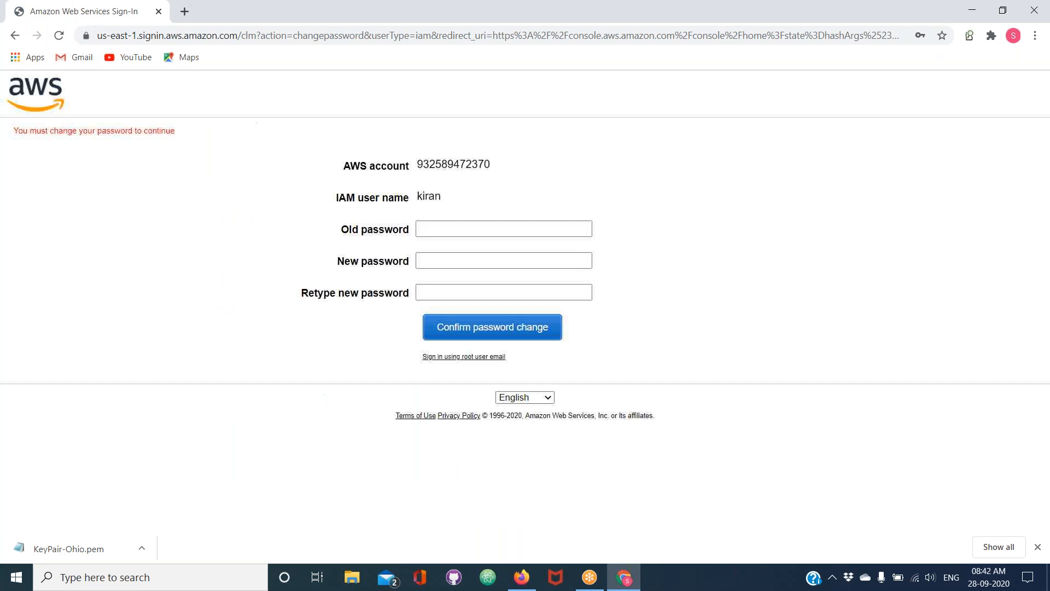
Enter the old password, enter and retype a new password for the IAM user, and confirm the password change
click(430, 230)
text(•••••••••)
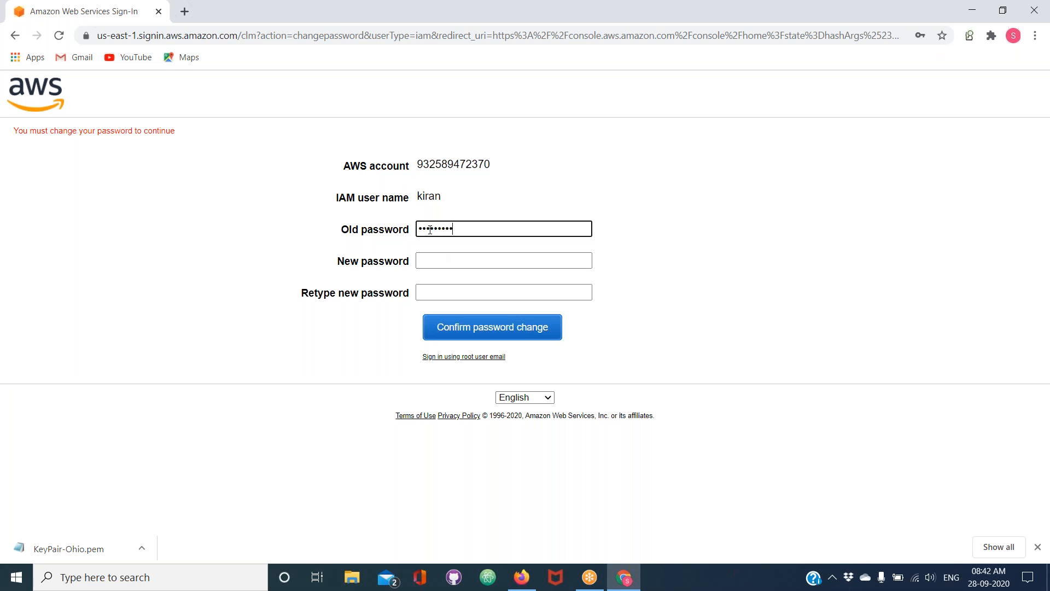
click(427, 259)
text(••••••••)
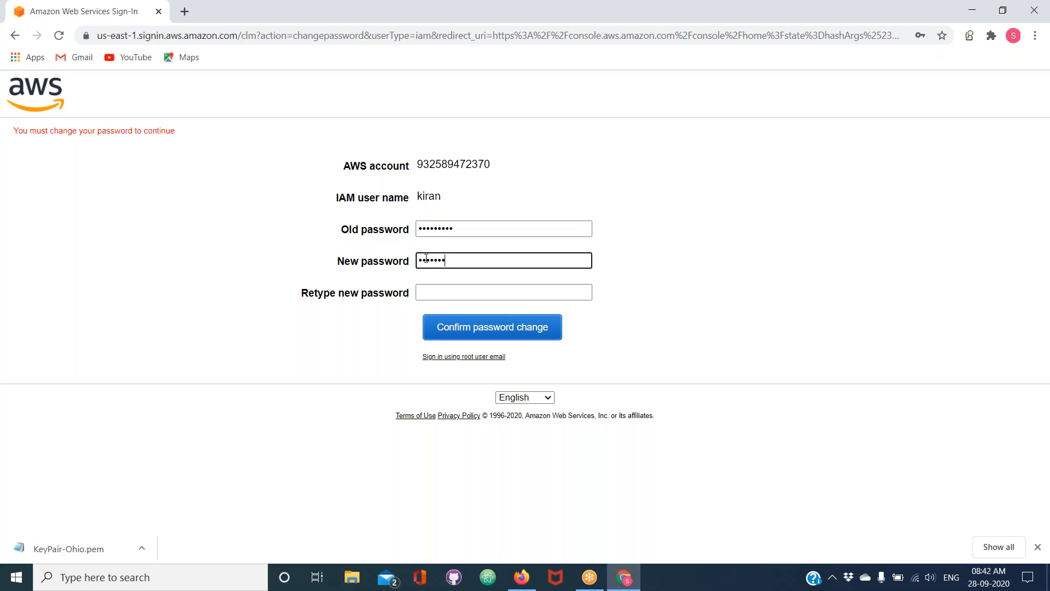
key(Tab)
text(••••••••)
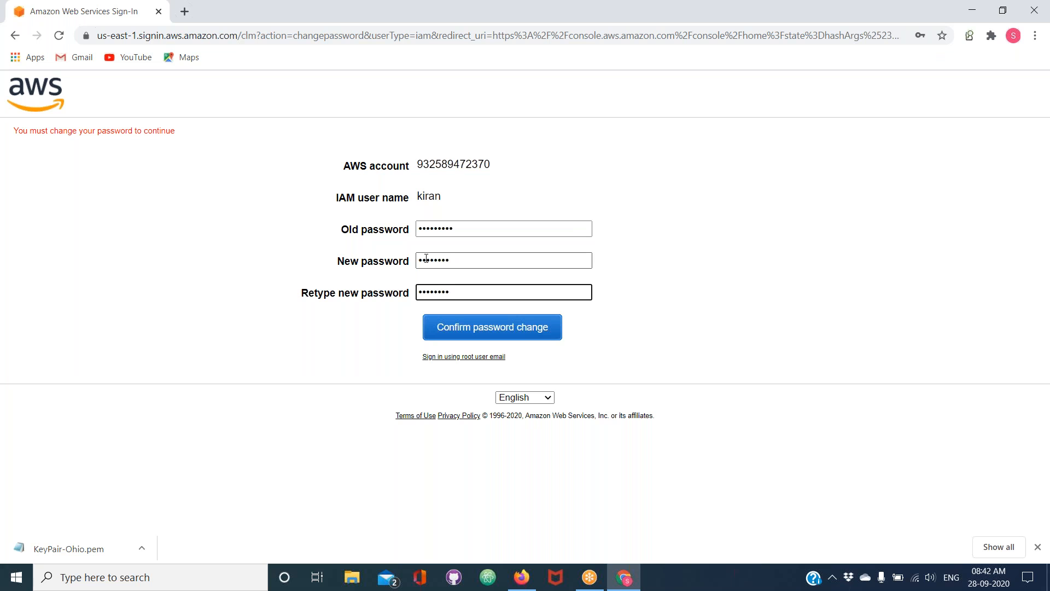
key(BackSpace)
key(BackSpace)
key(BackSpace)
text(•••••••)
click(462, 338)
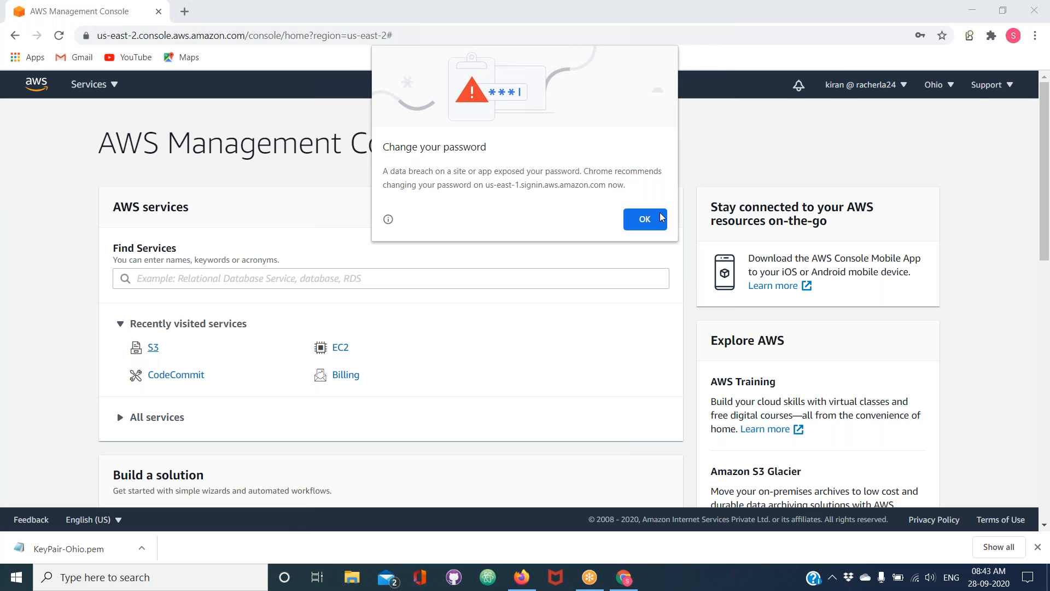
Dismiss the browser's password warning and open the S3 bucket list as the new user
click(645, 219)
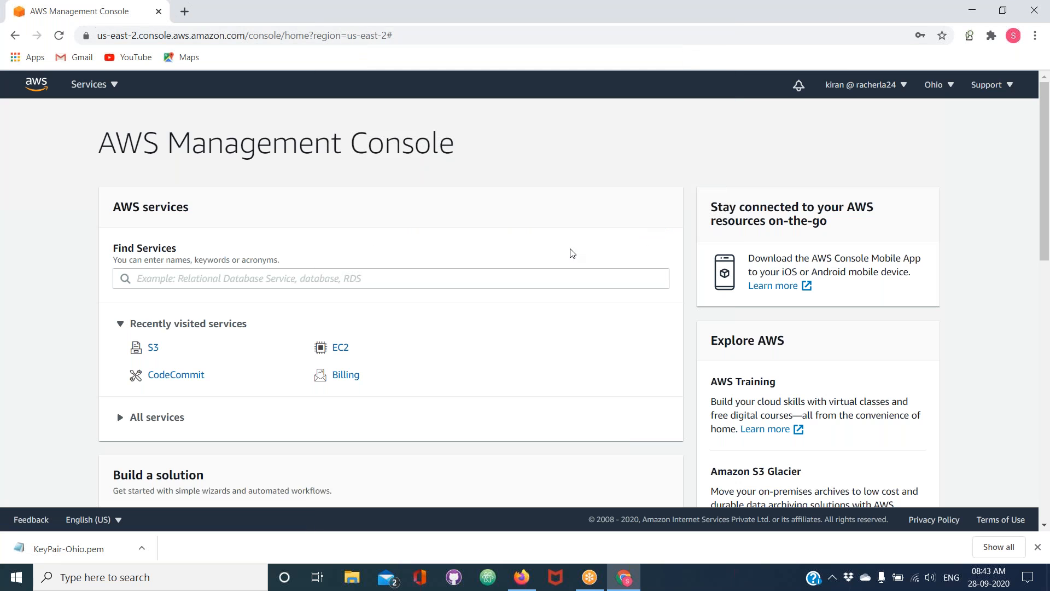
click(153, 351)
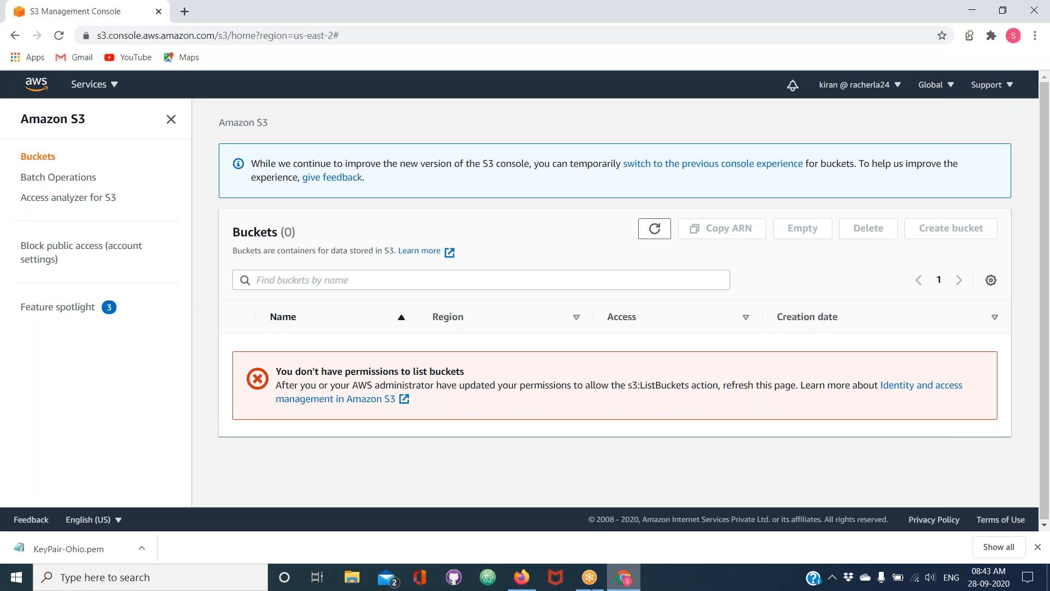
Switch to Firefox, search the IAM policies for "cust", and open customizedPolicyforS3
mouse_move(528, 587)
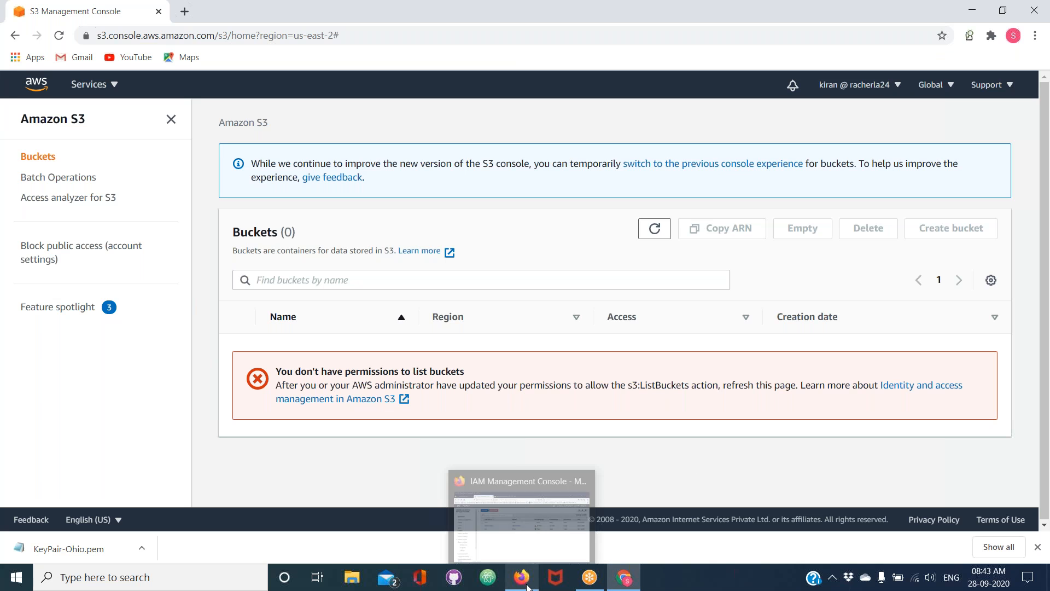
click(515, 529)
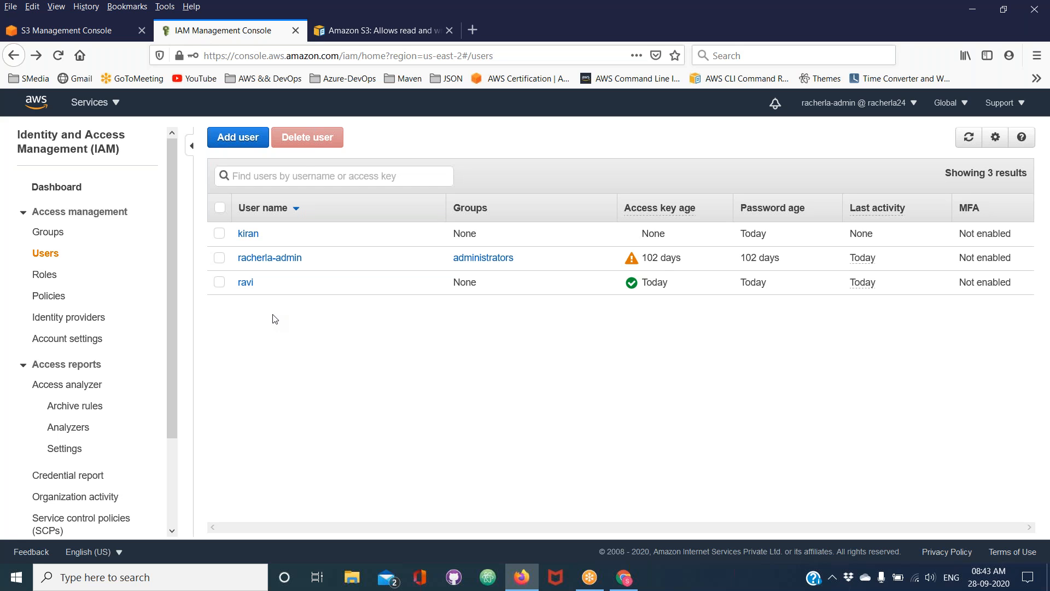
click(49, 296)
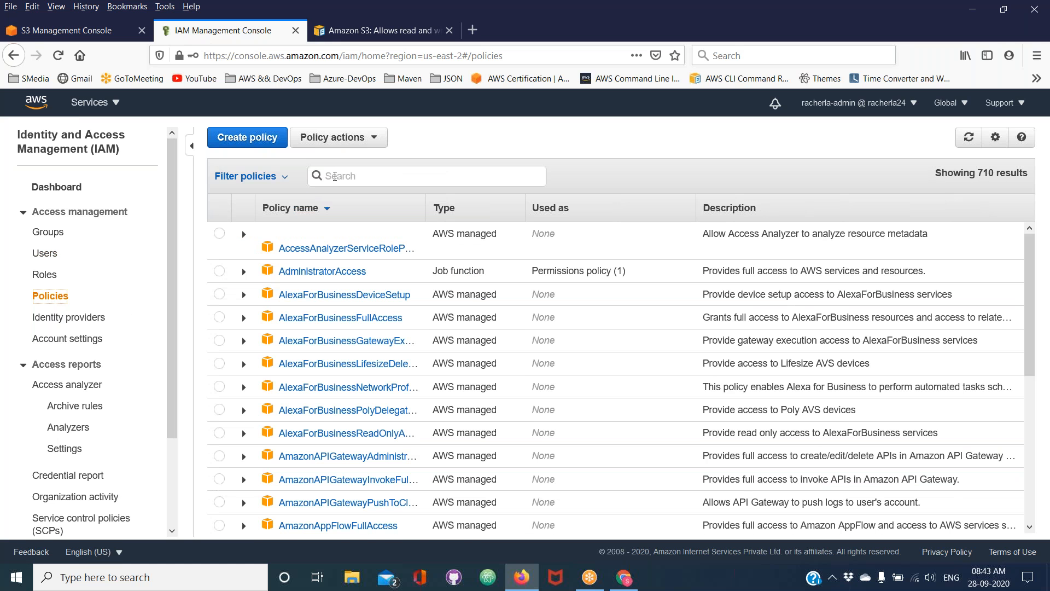
text(cu)
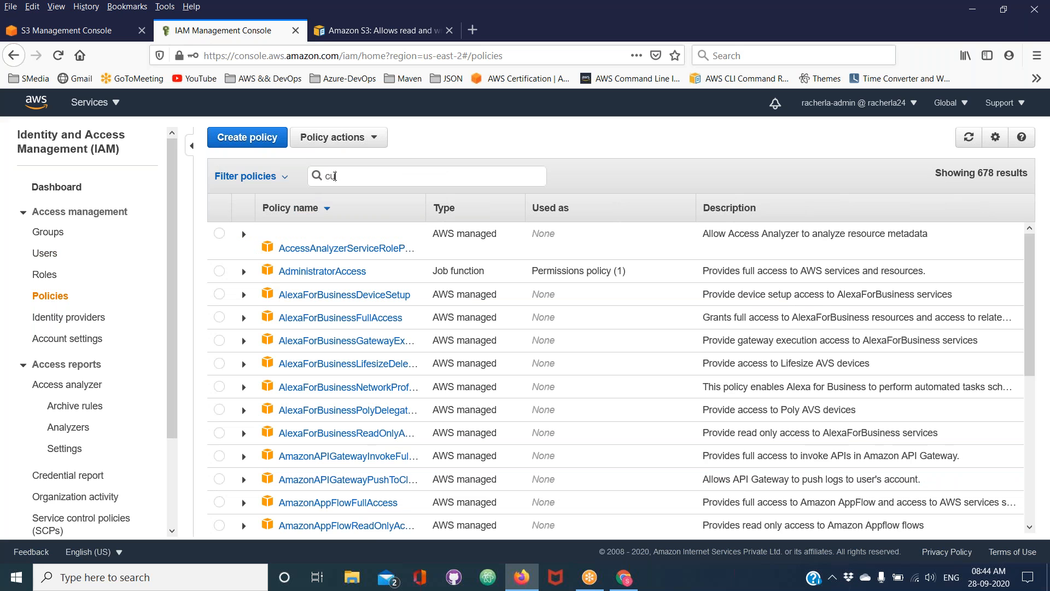
text(t)
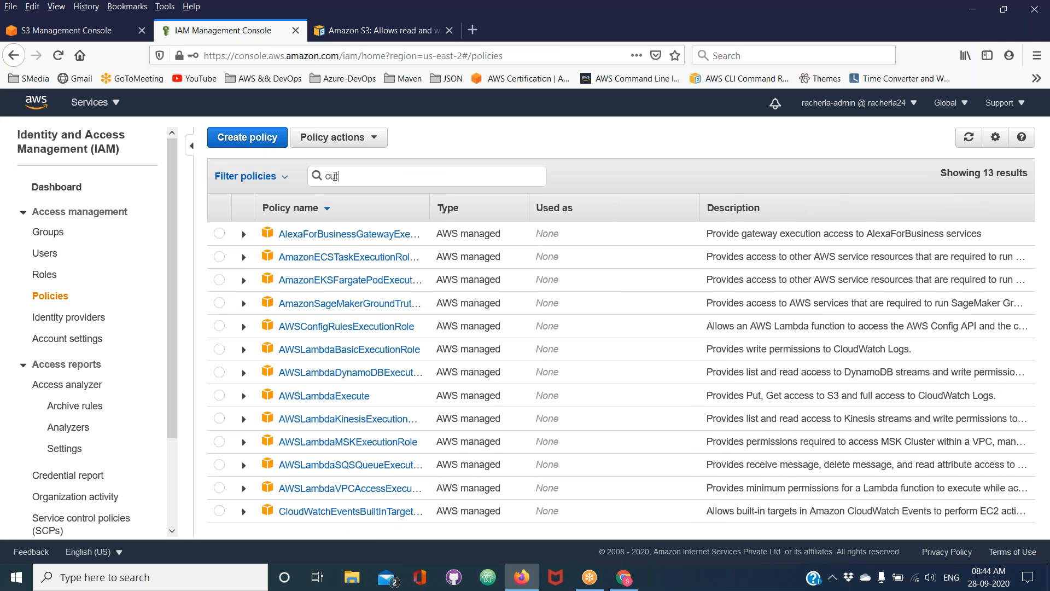
key(BackSpace)
text(st)
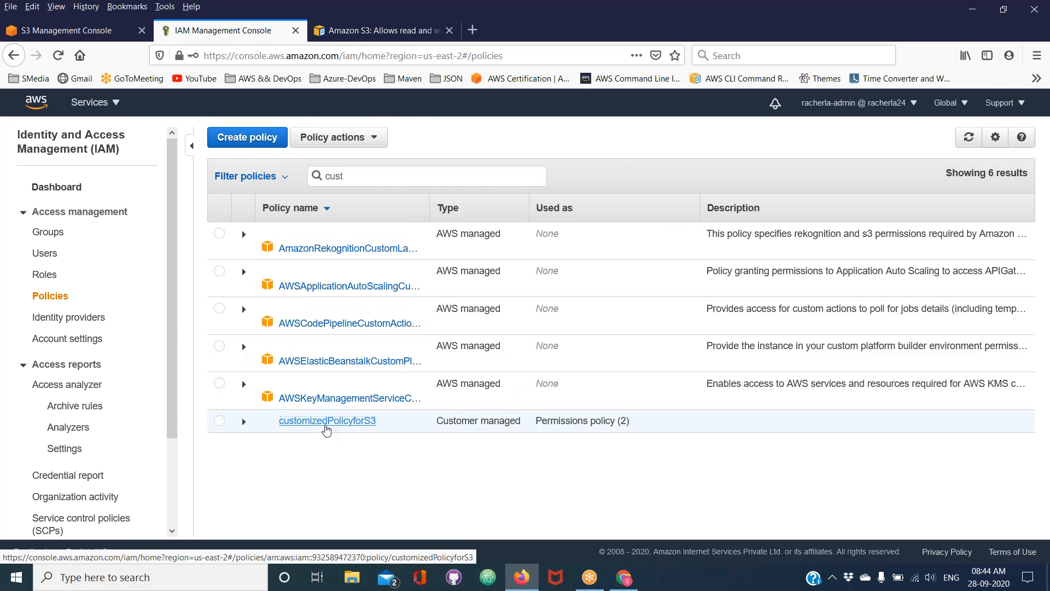
click(327, 421)
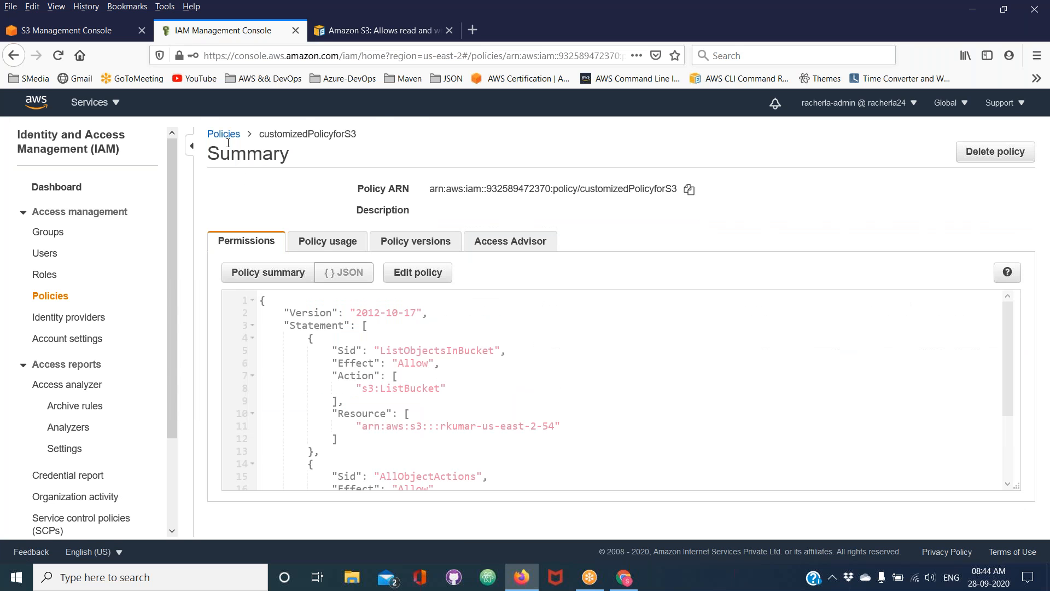
Open customizedPolicyforS3 for editing as JSON and examine its ListBucket action
click(416, 273)
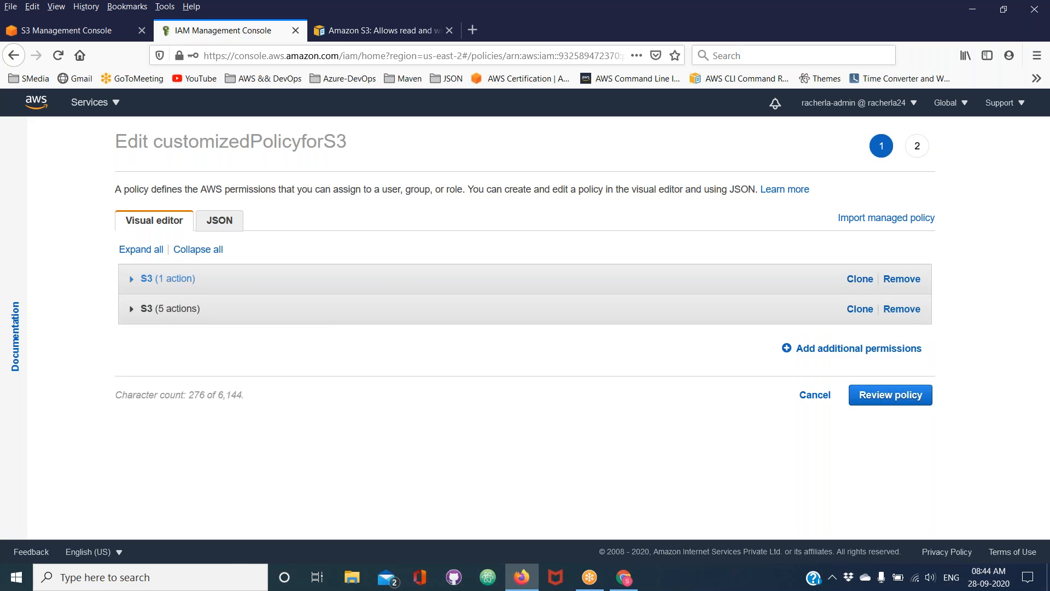
click(221, 222)
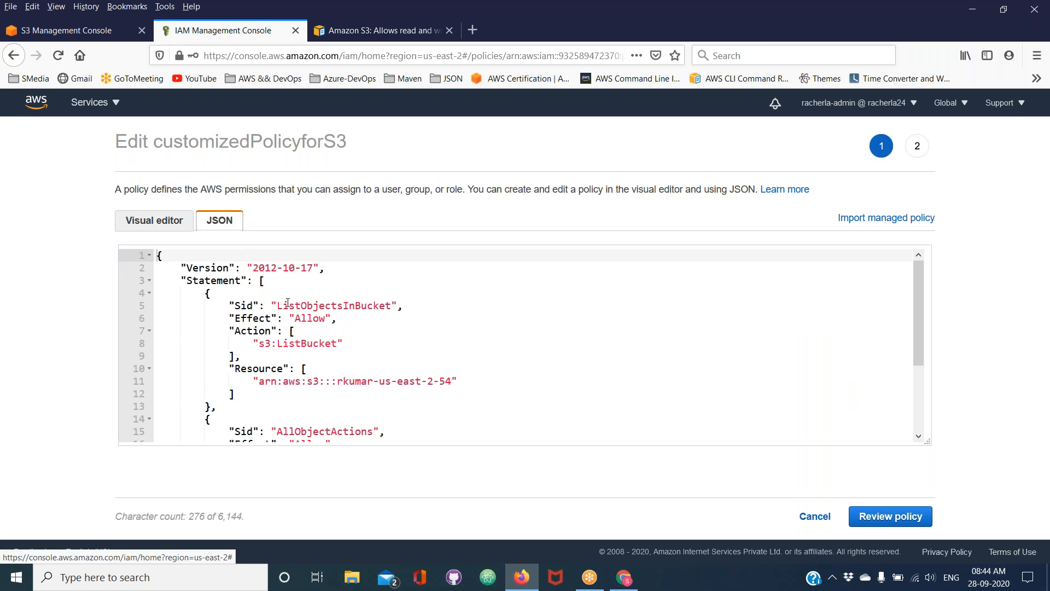
double_click(310, 344)
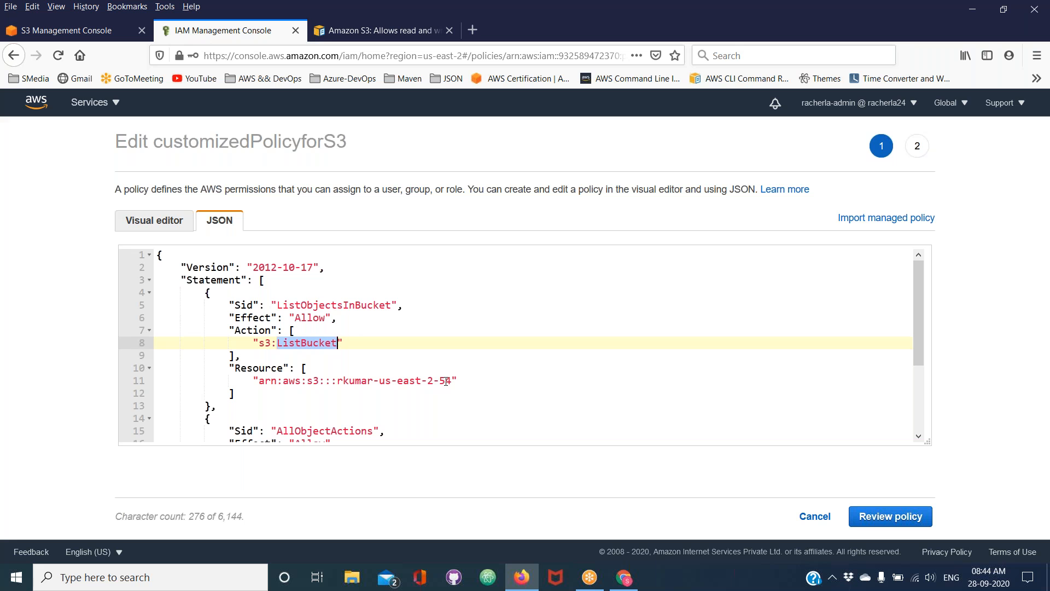
Copy the sample read-and-write bucket policy from the AWS documentation and replace the entire customizedPolicyforS3 JSON with it
click(378, 34)
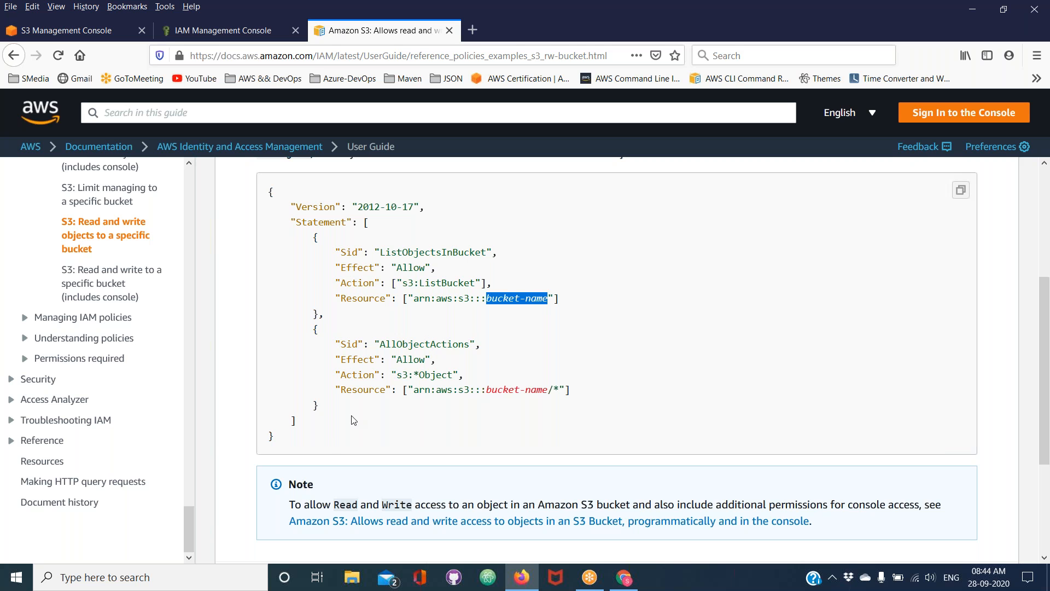
click(274, 441)
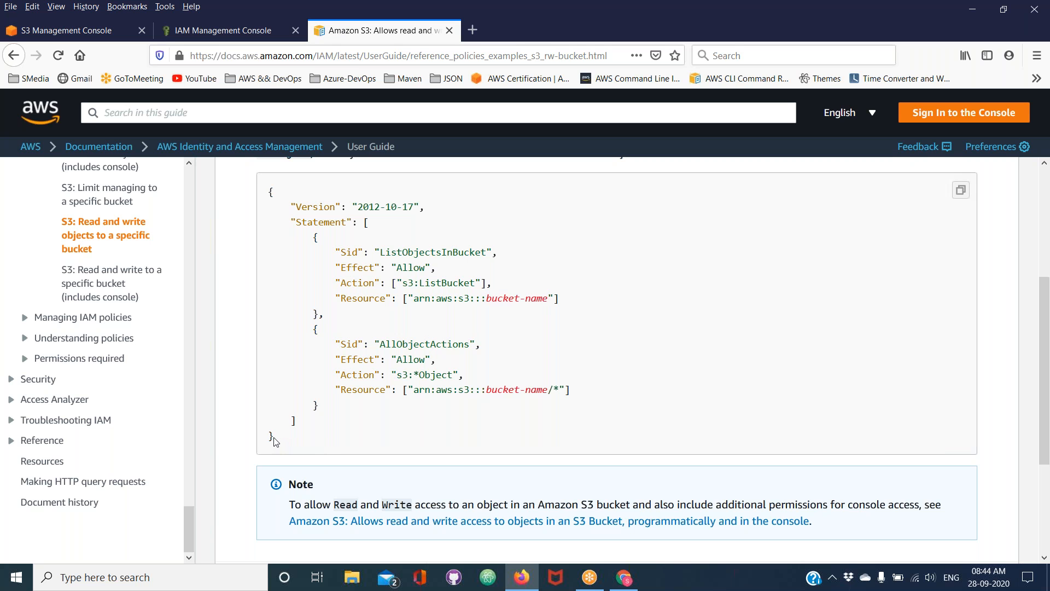
click(871, 71)
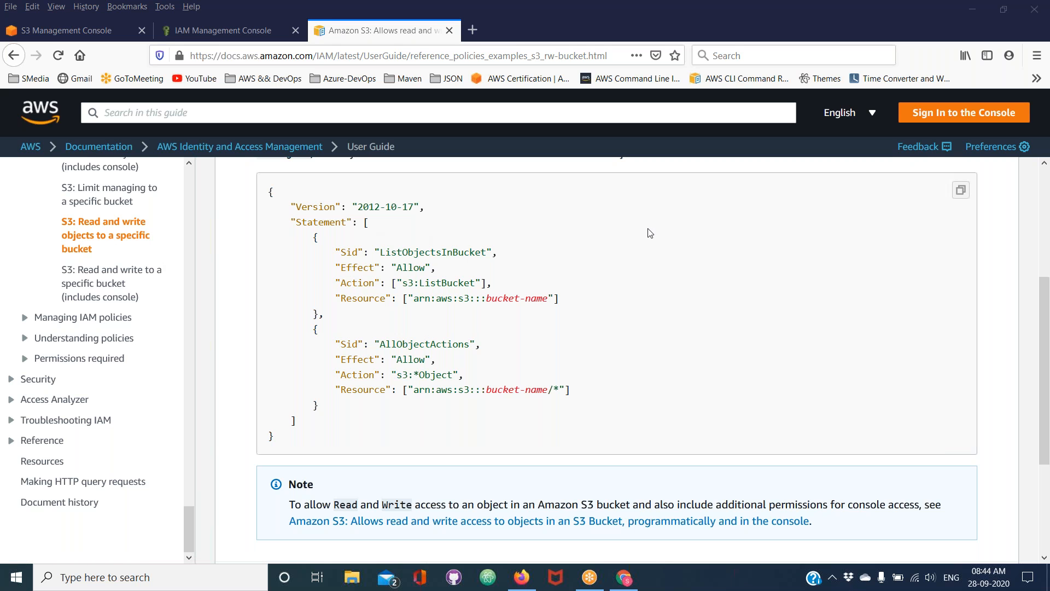
click(959, 191)
click(189, 31)
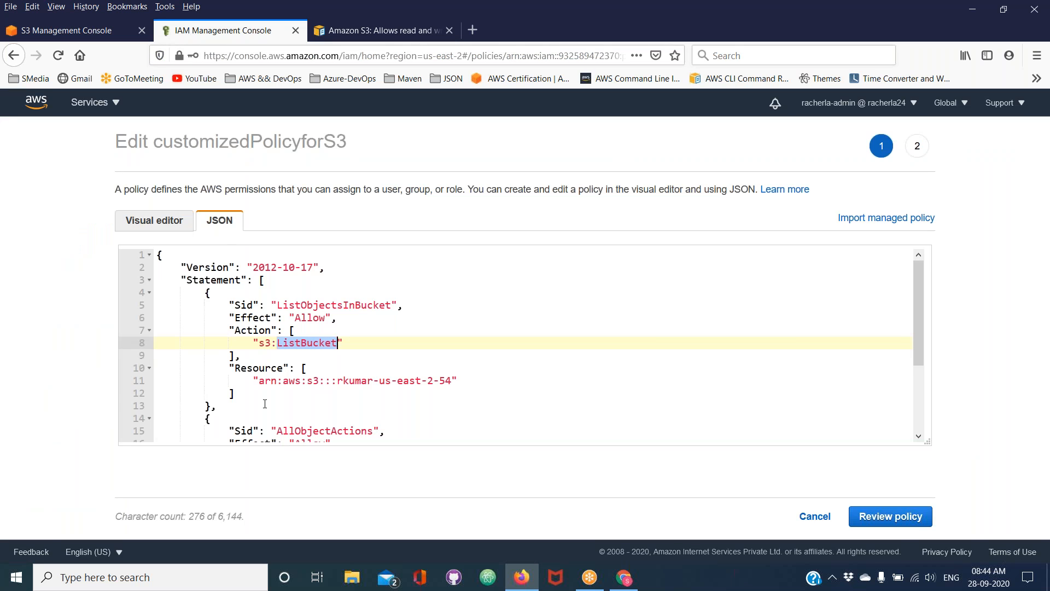
click(265, 404)
key(ctrl+a)
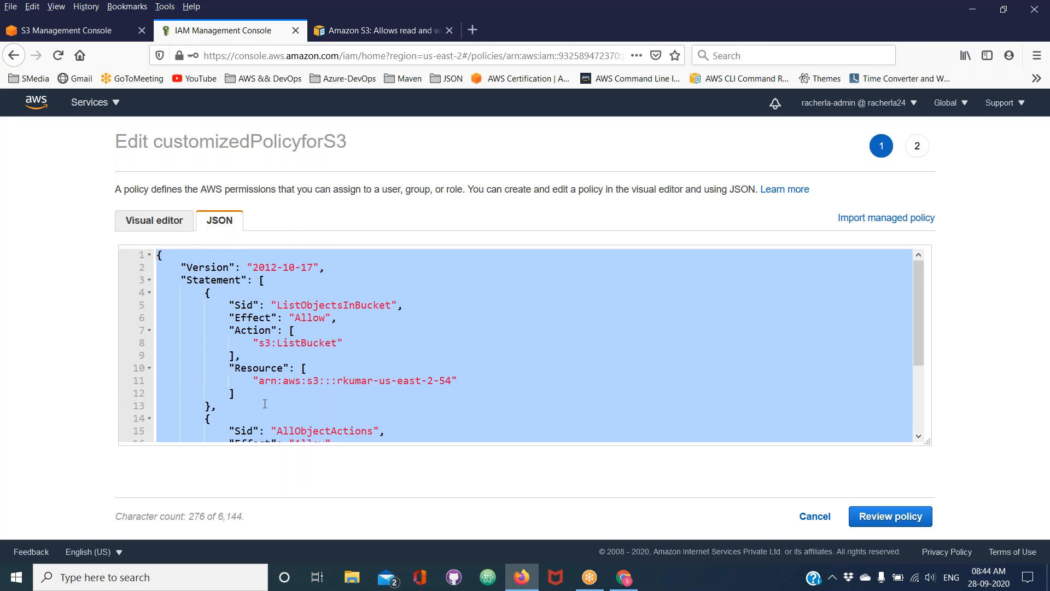
key(ctrl+v)
Copy the bucket name rkumar-us-east-2-54 from S3 and substitute it for both bucket-name placeholders in the policy's Resource lines
drag(393, 323, 457, 323)
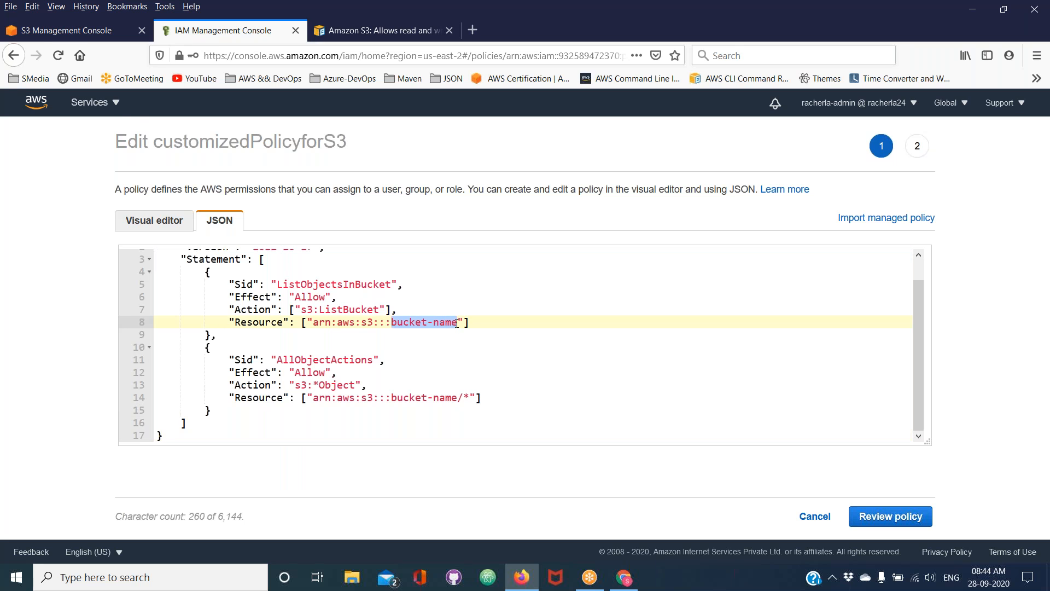
click(50, 31)
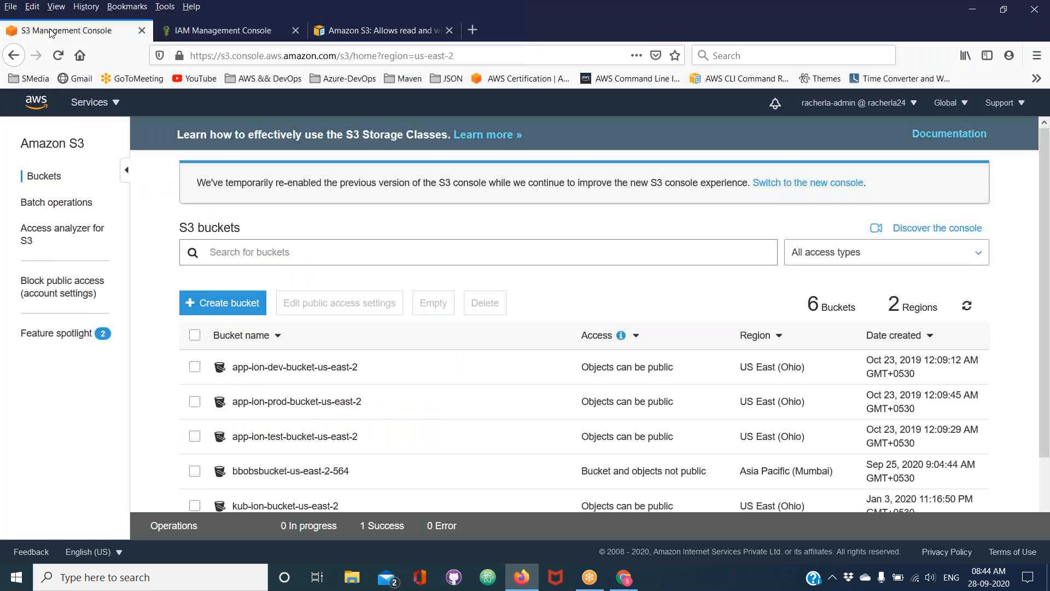
scroll(324, 437, down, 2)
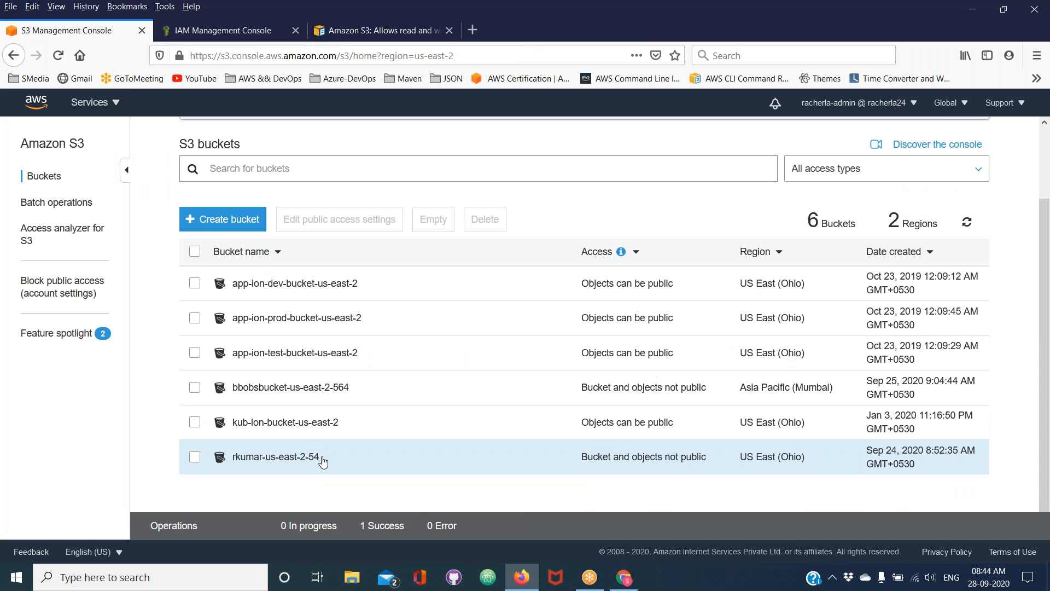
click(322, 461)
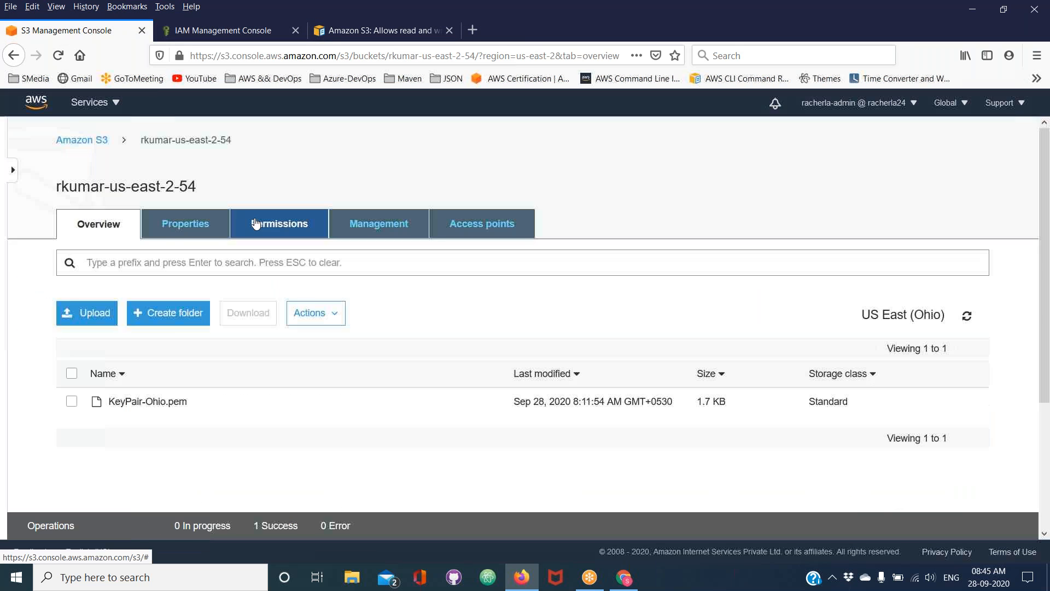
drag(201, 188, 58, 189)
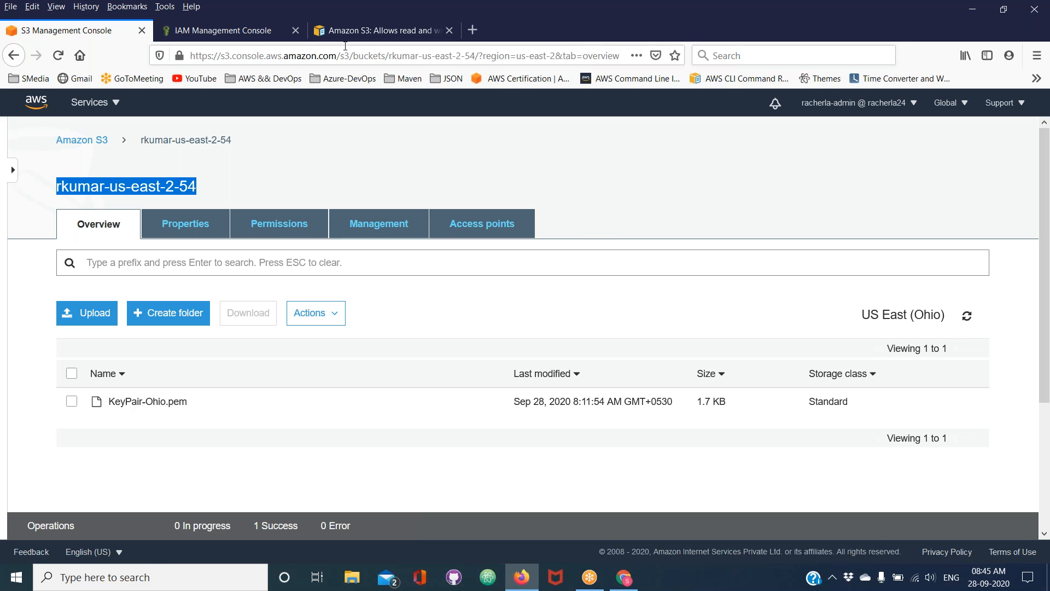
click(238, 31)
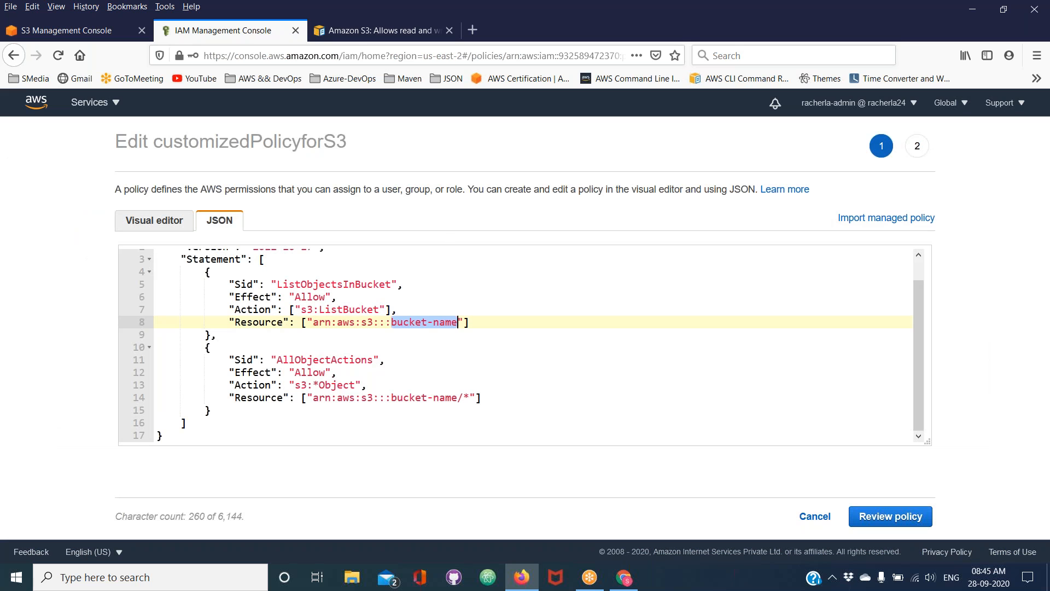
key(ctrl+v)
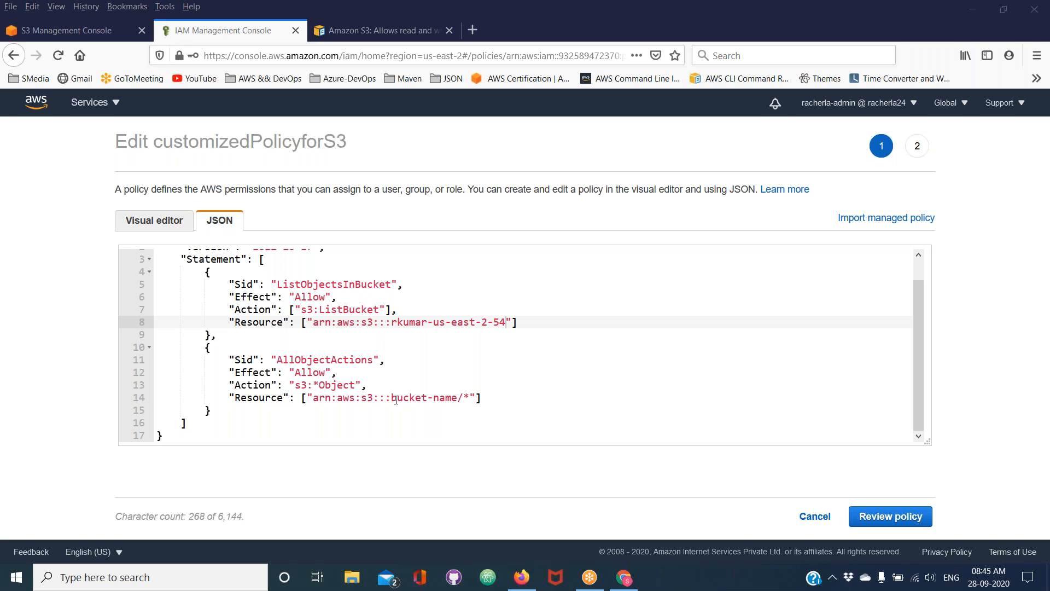
drag(393, 399, 458, 398)
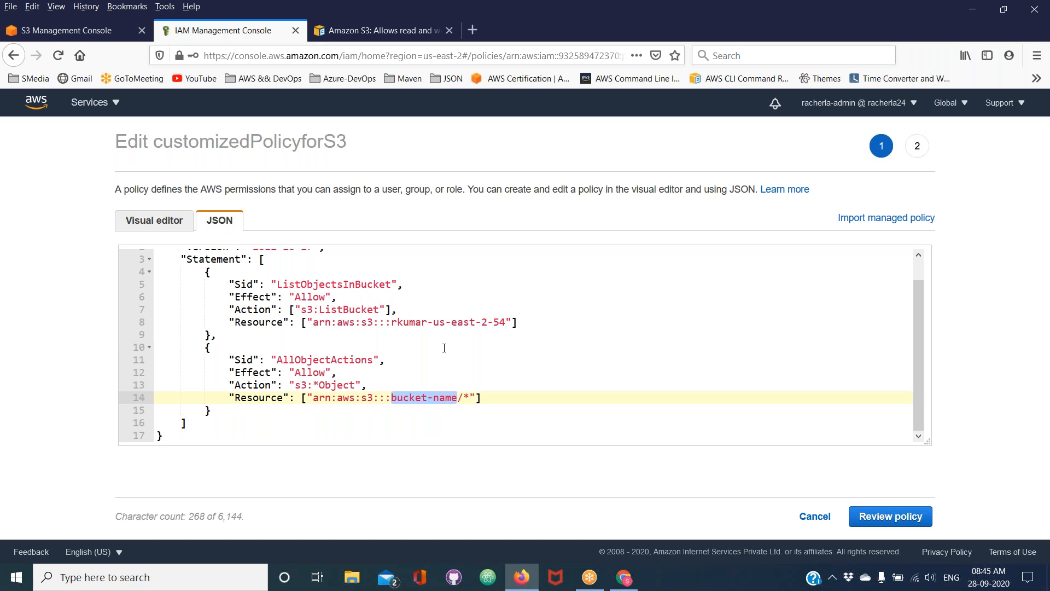
key(ctrl+v)
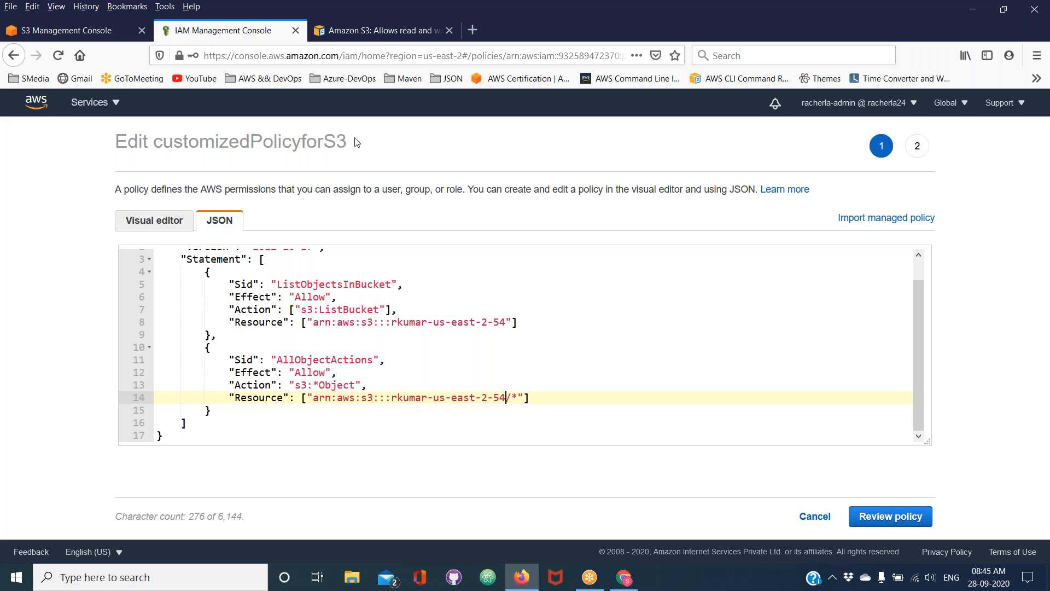
Open the AWS sample "S3: Read and write to a specific bucket (includes console)" and copy its ConsoleAccess statement
click(391, 40)
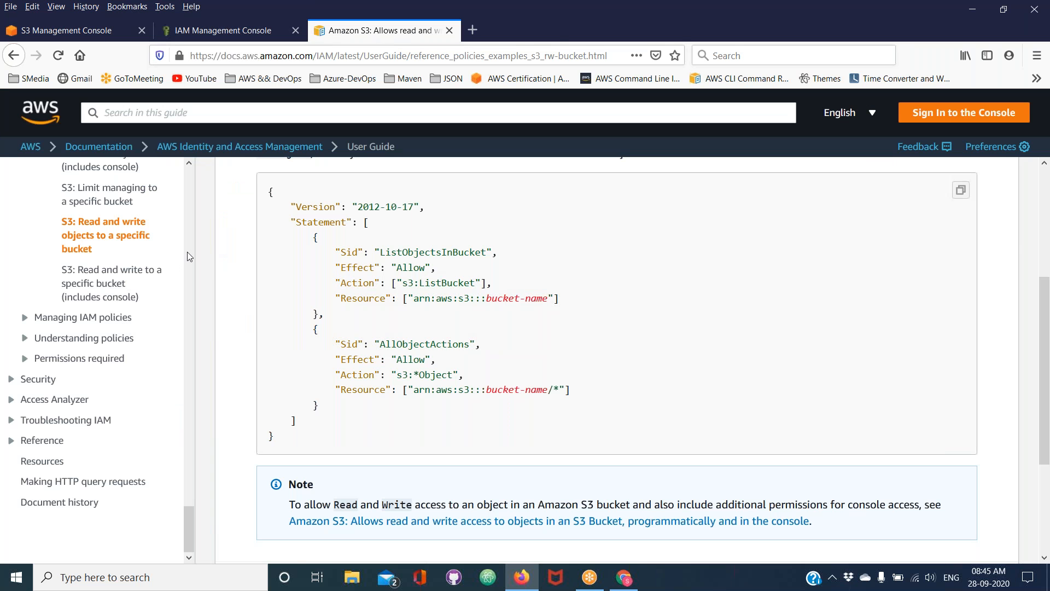
click(121, 285)
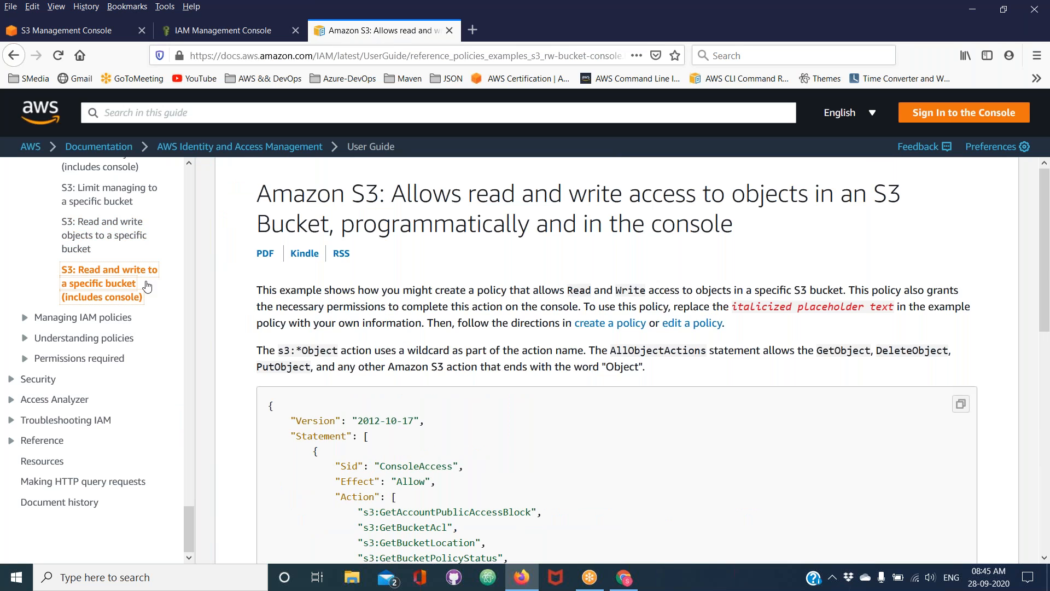
scroll(616, 361, down, 3)
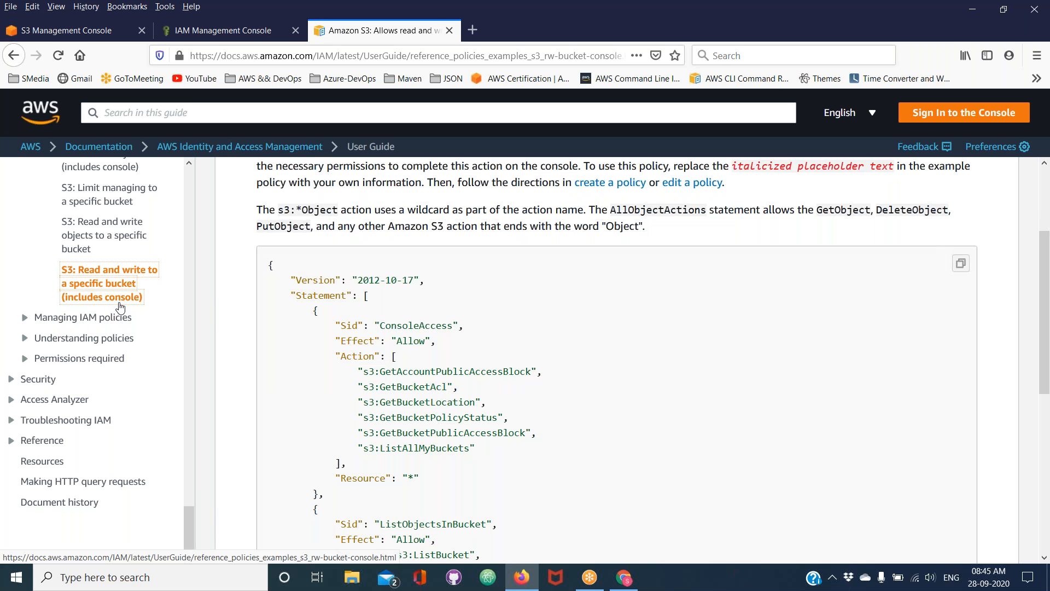
scroll(602, 356, down, 2)
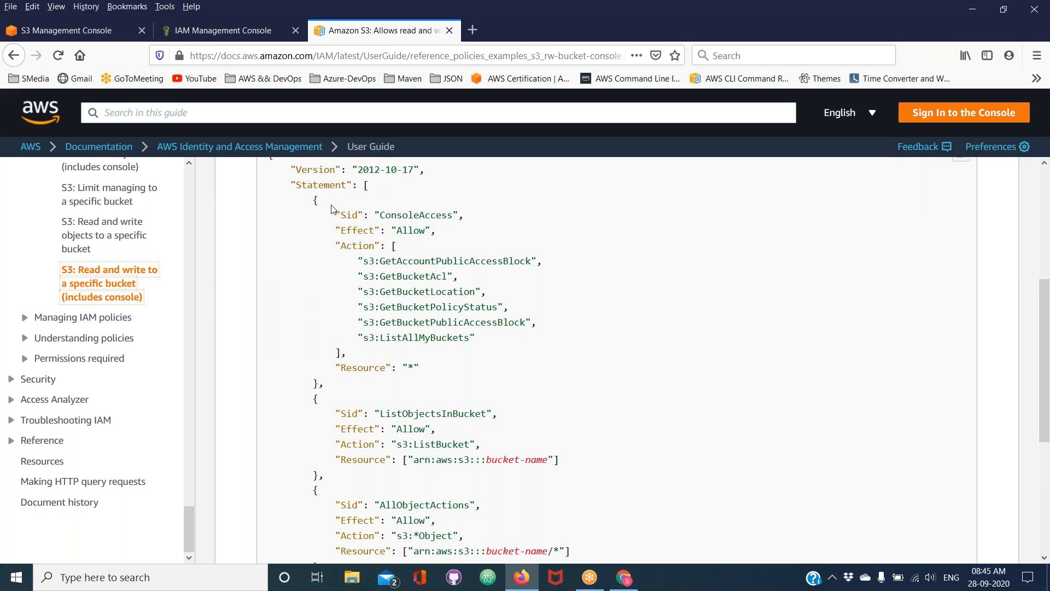
drag(315, 200, 330, 390)
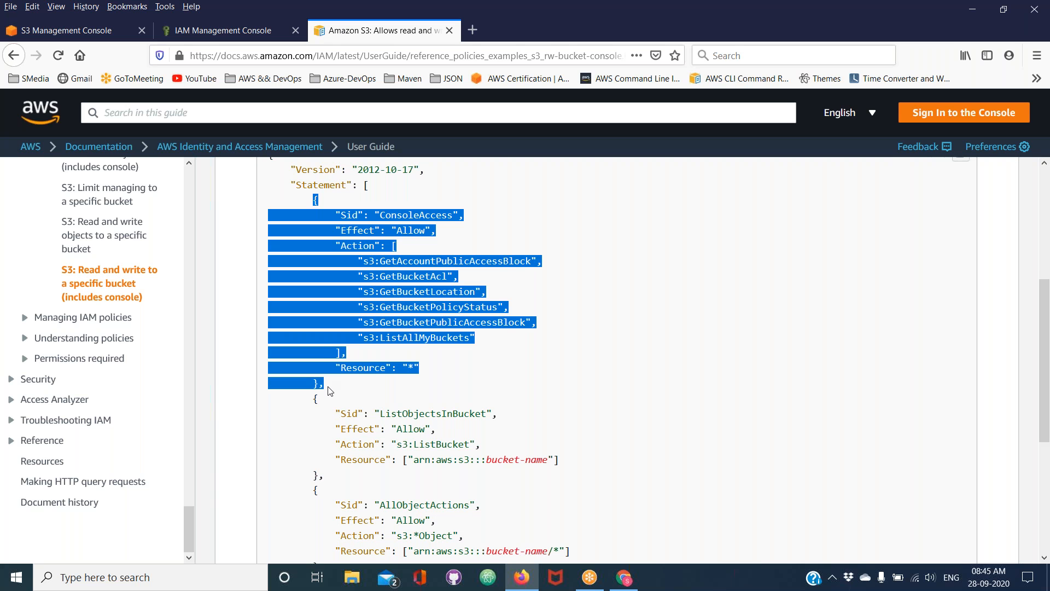
Insert the copied ConsoleAccess statement before ListObjectsInBucket in the customizedPolicyforS3 JSON, with the following opening brace on its own line
click(225, 31)
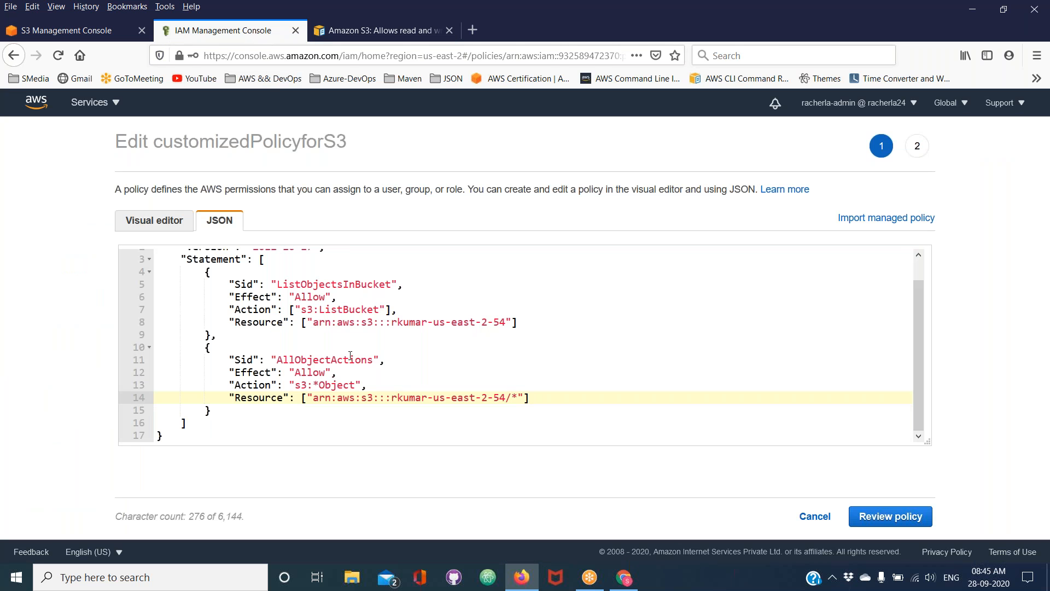
click(206, 272)
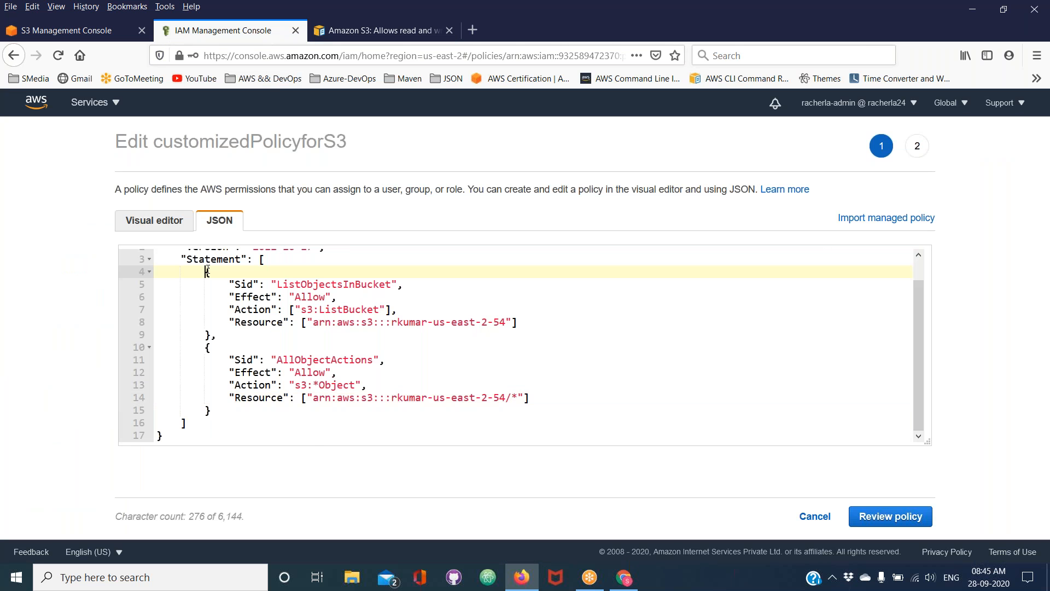
key(ctrl+v)
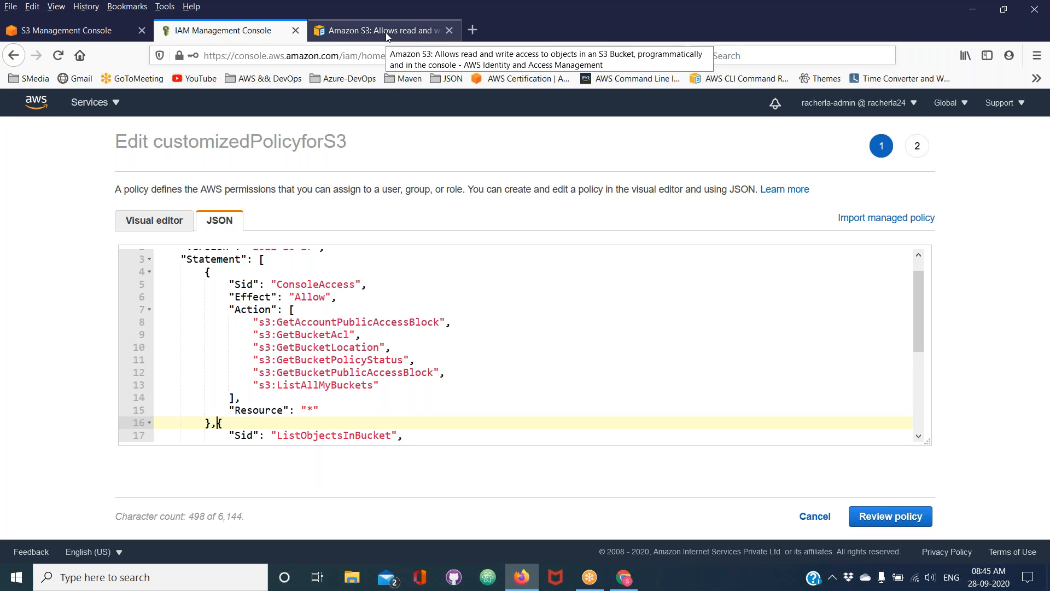
key(Return)
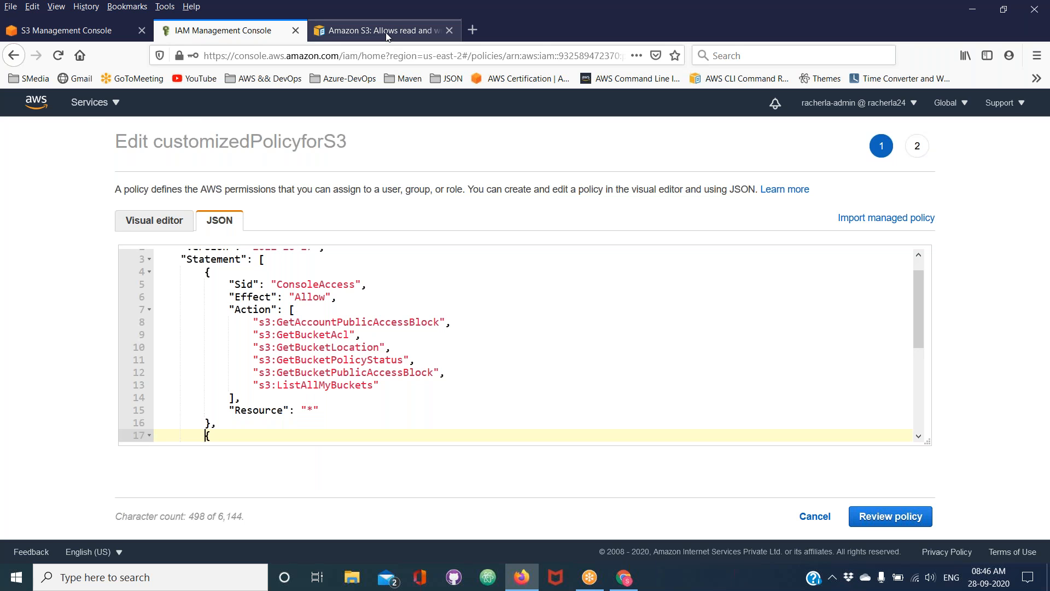
Examine the ConsoleAccess statement's Sid in the AWS documentation sample
click(390, 20)
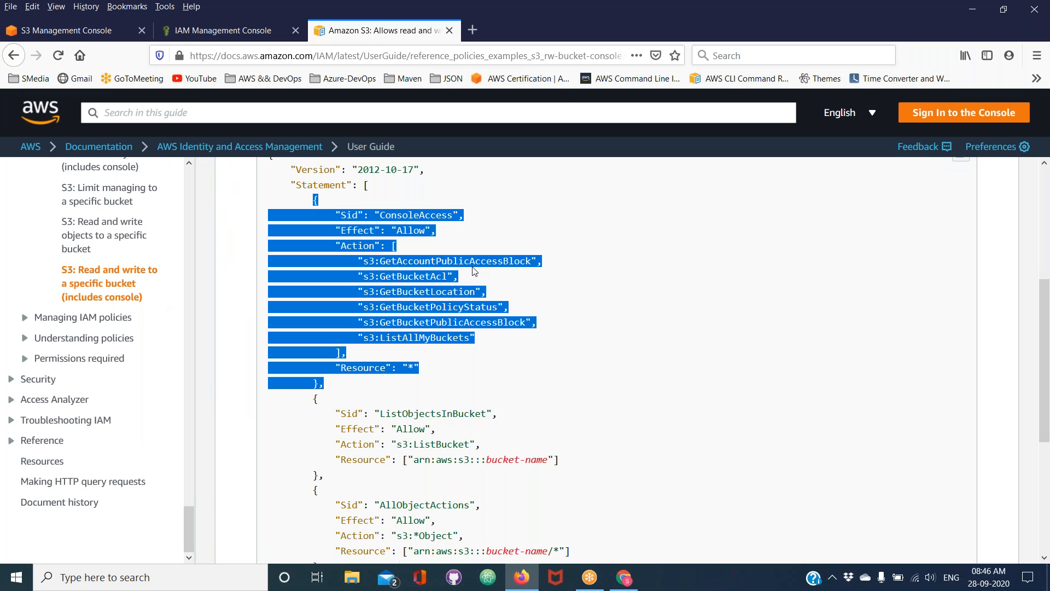
click(430, 216)
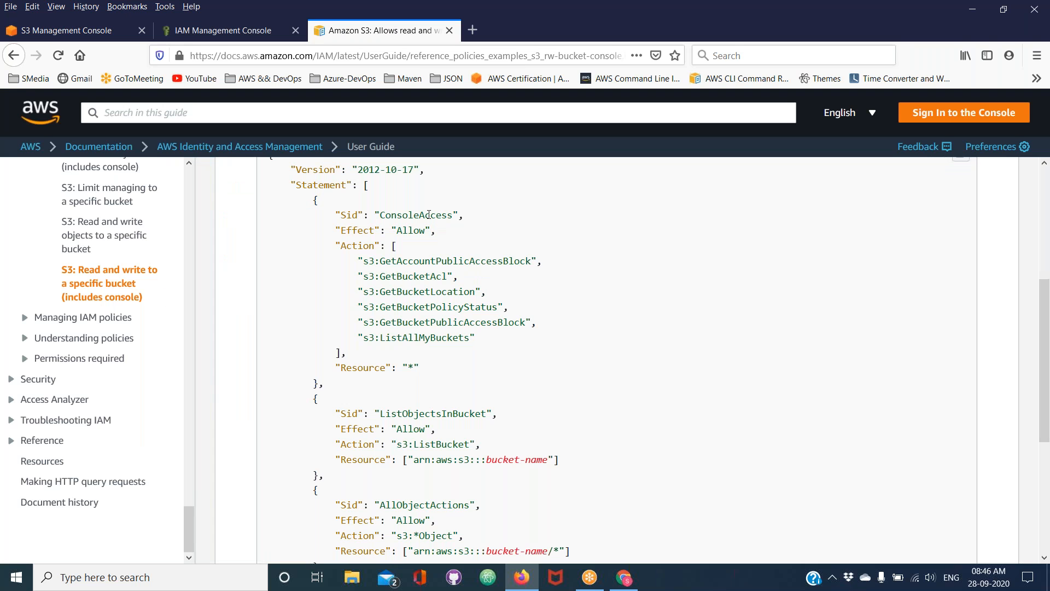
double_click(430, 214)
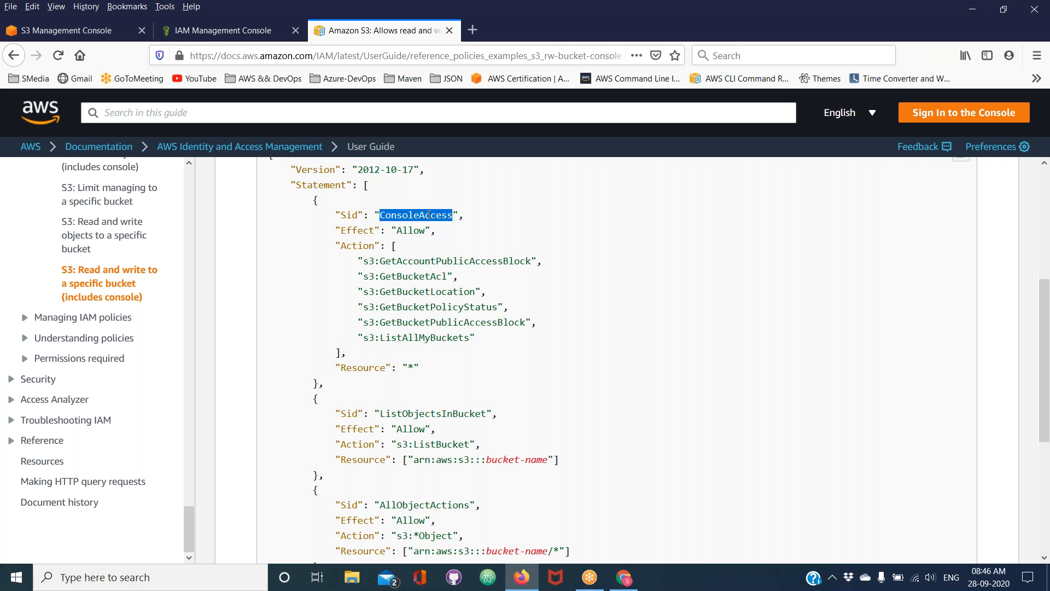
Review the edited customizedPolicyforS3 JSON and save the changes as the default version
click(223, 30)
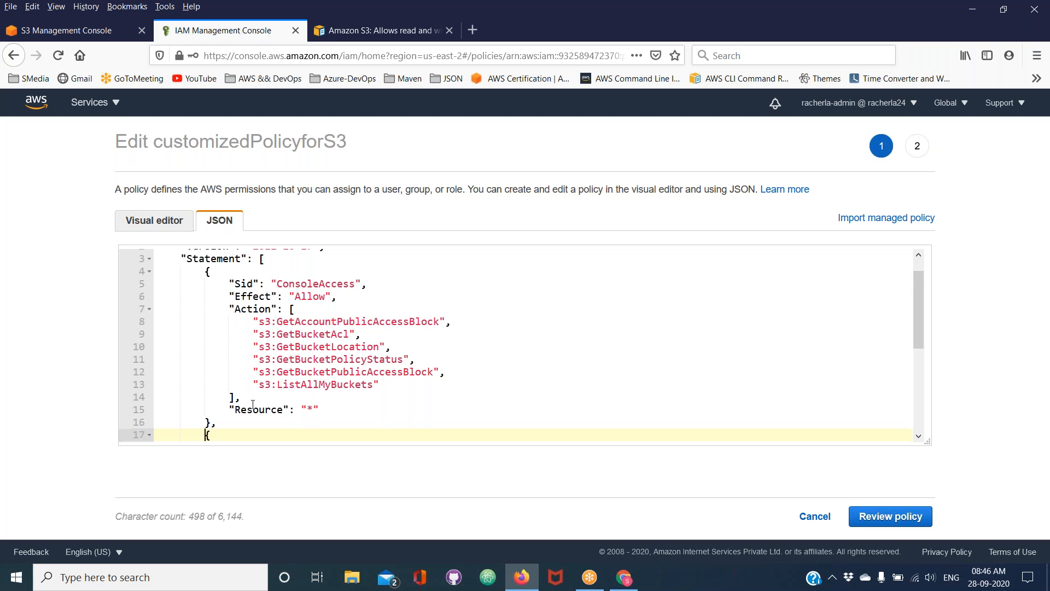
scroll(253, 405, down, 2)
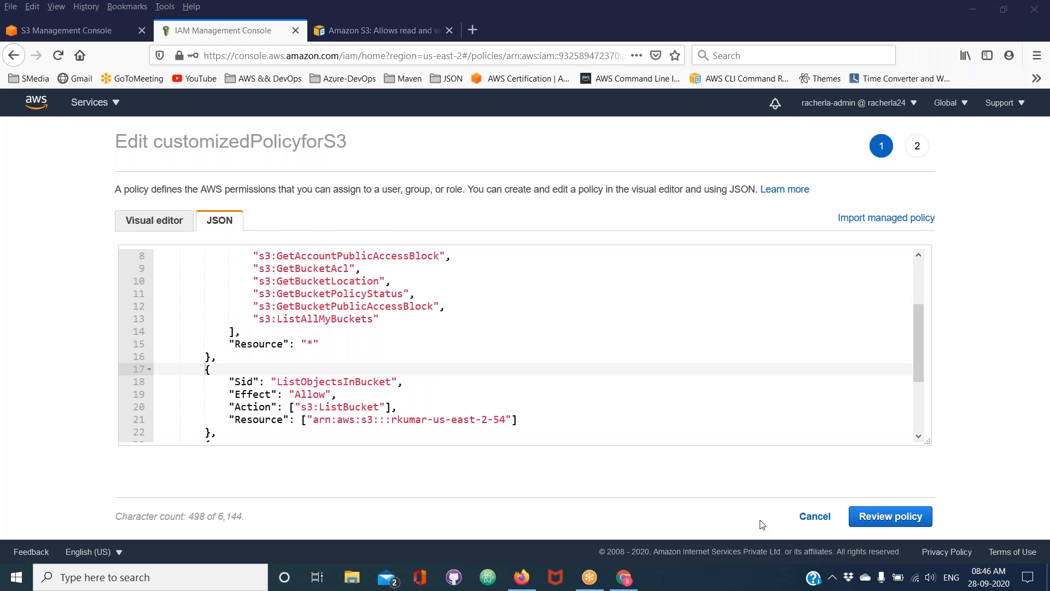
click(902, 521)
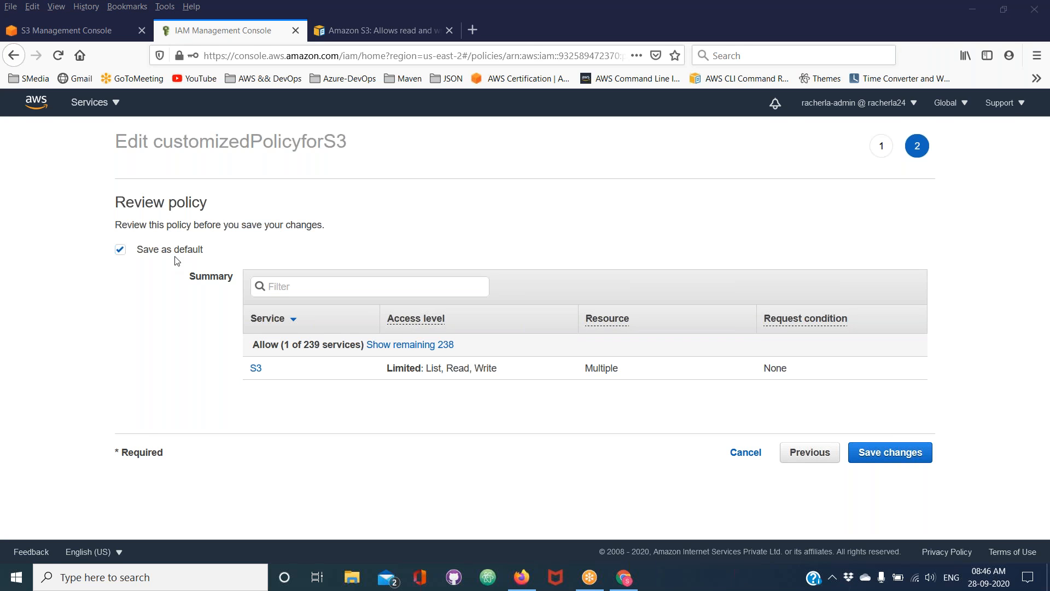
click(887, 458)
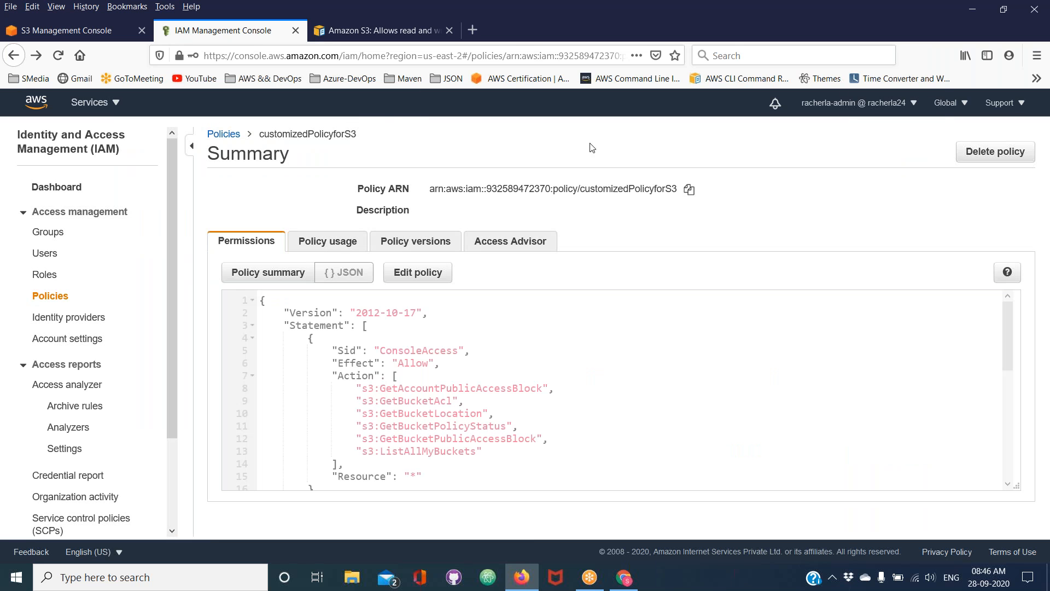
click(519, 47)
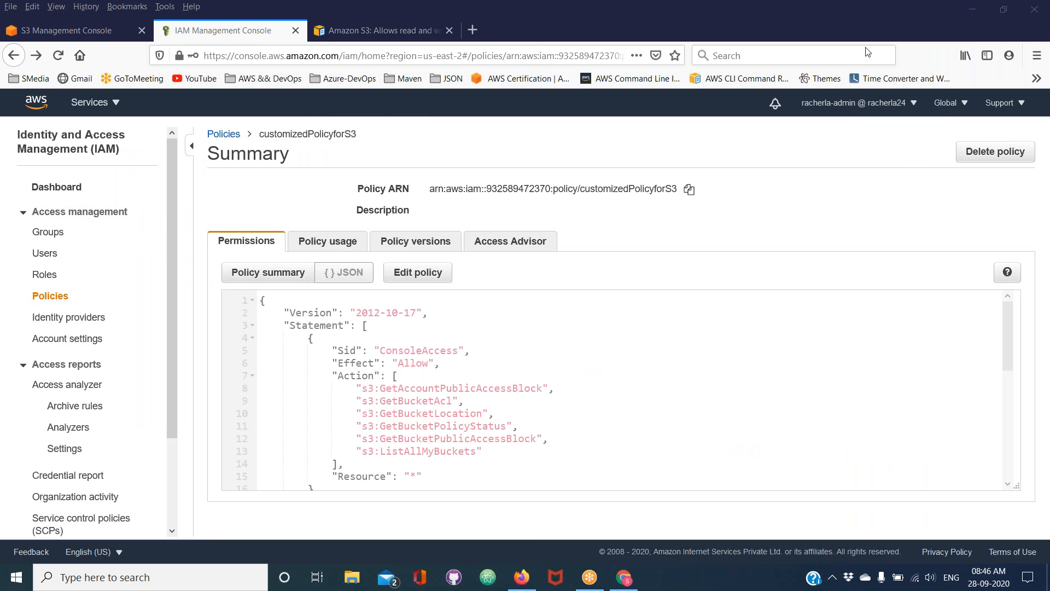
Examine the version history of customizedPolicyforS3, leaving neither Version 1 nor Version 2 selected
click(416, 241)
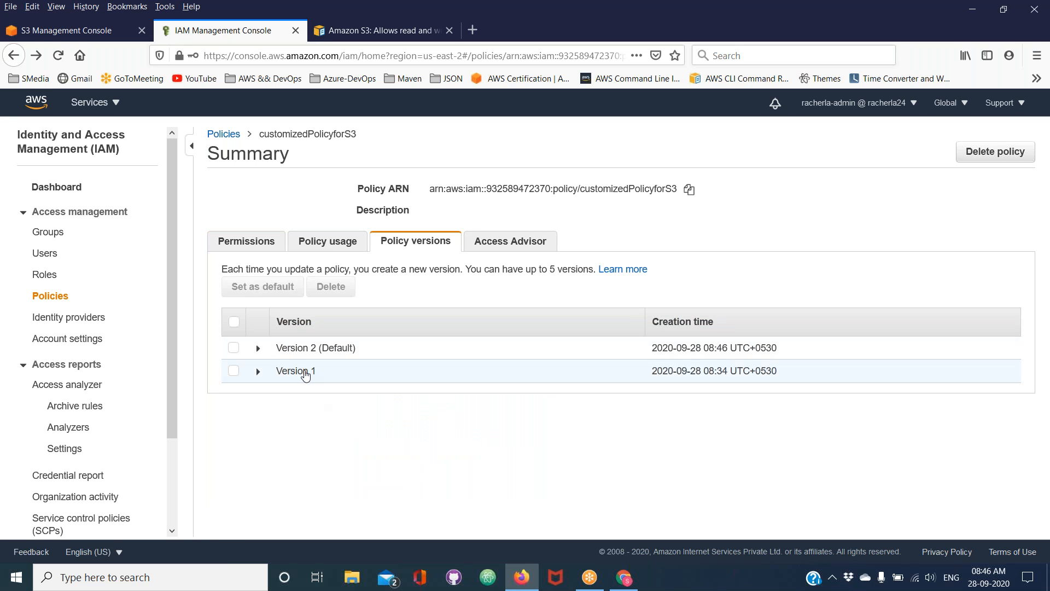
click(304, 372)
click(306, 374)
click(305, 374)
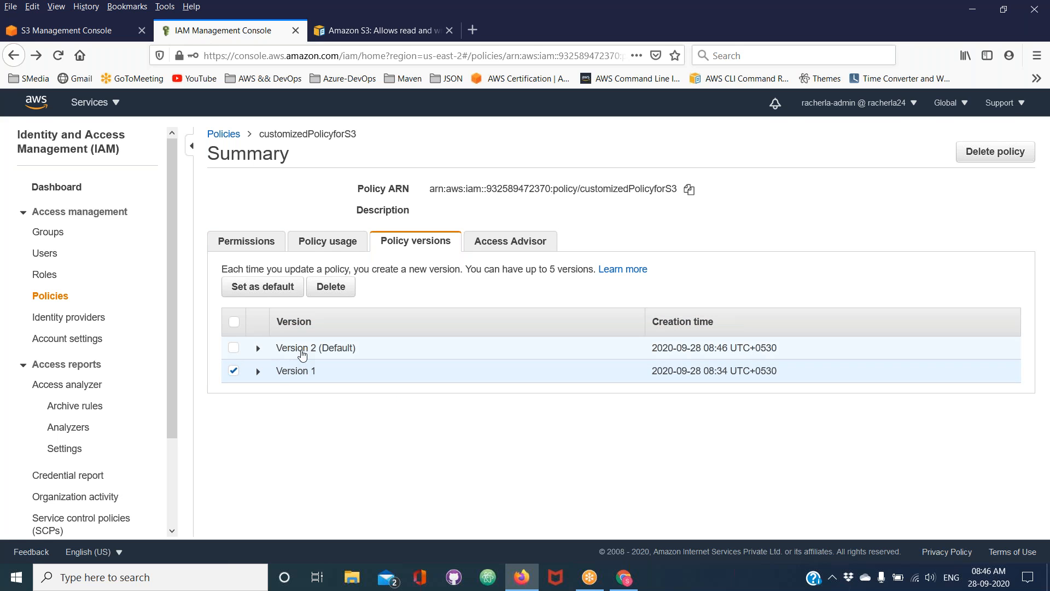
click(303, 355)
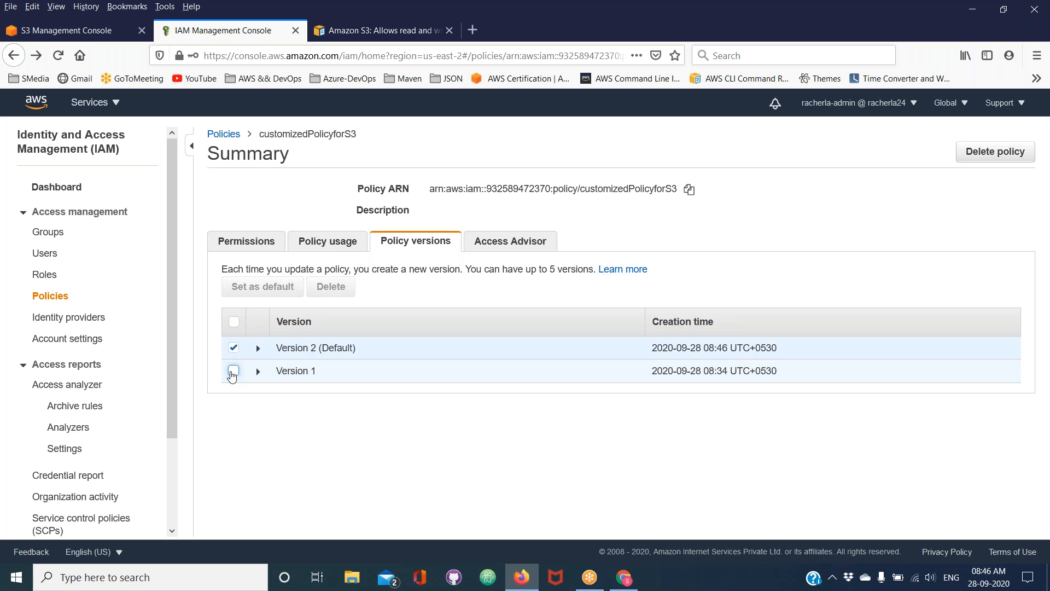
click(235, 347)
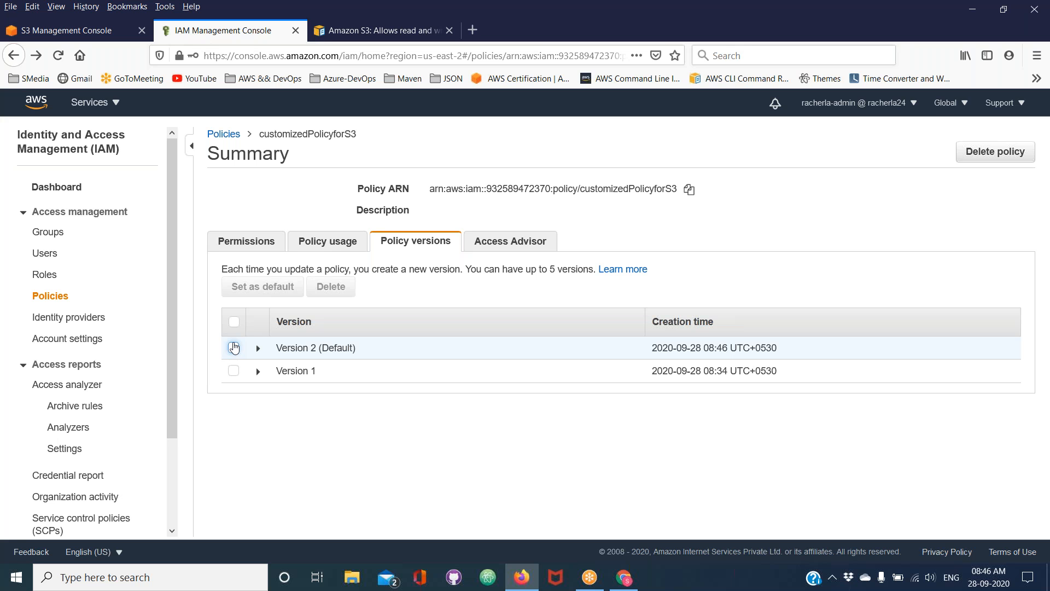
Switch to Chrome, reload the second user's S3 bucket list, and check access to app-ion-dev-bucket-us-east-2
click(624, 577)
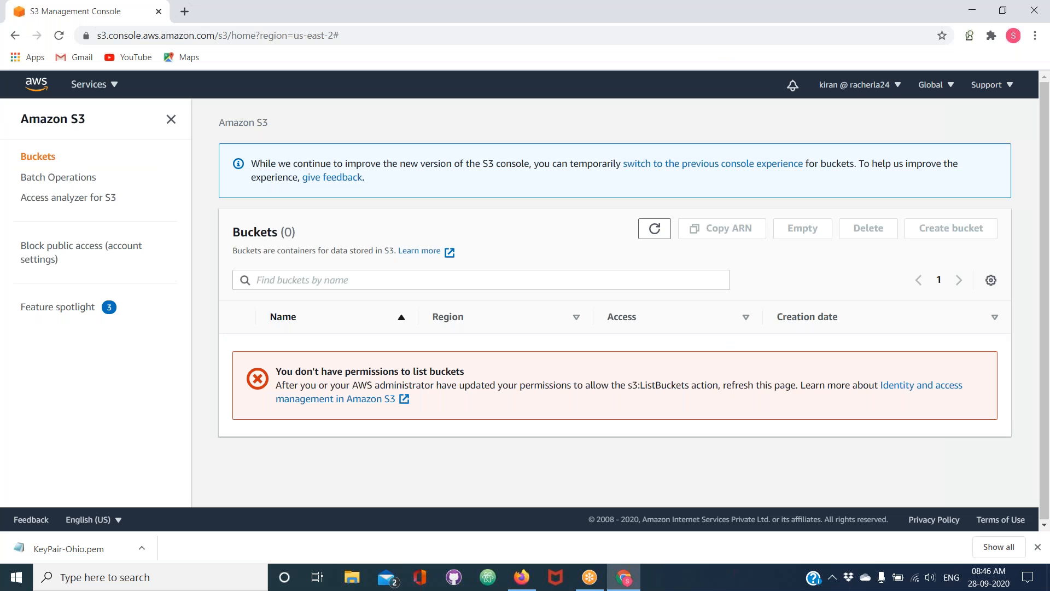
click(60, 36)
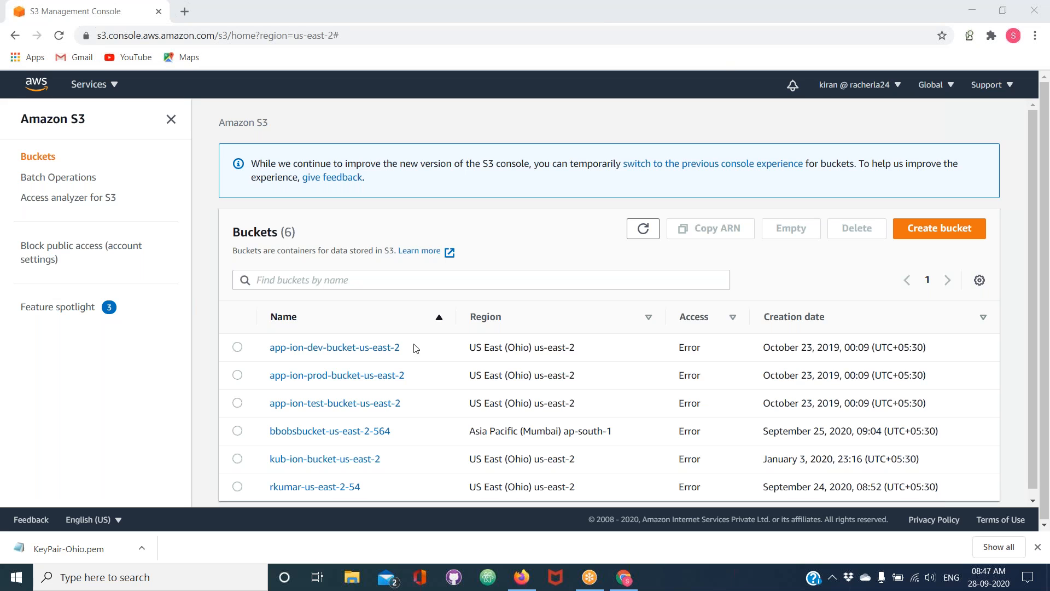
click(344, 358)
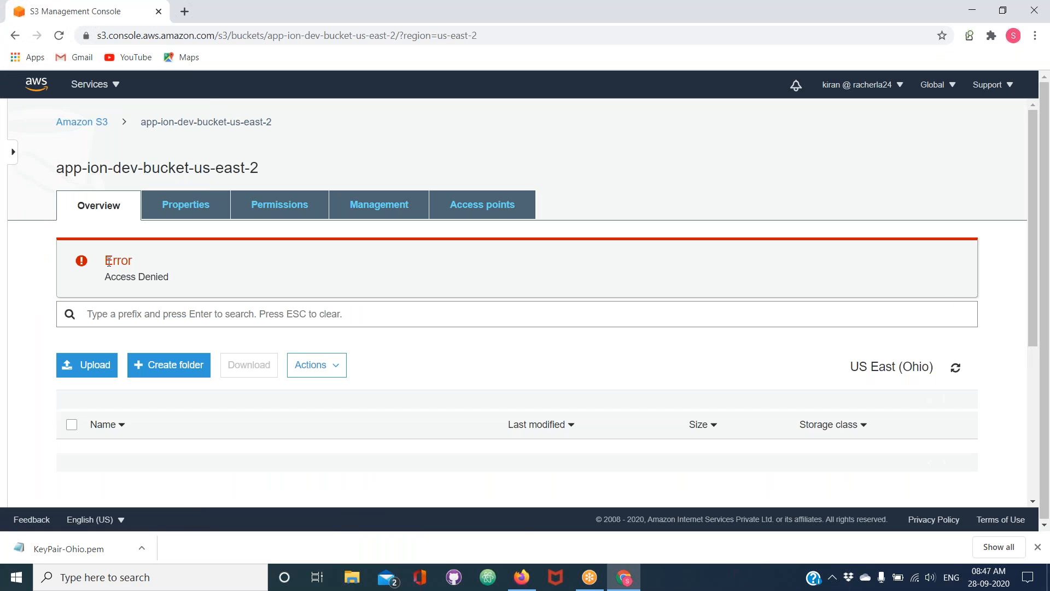
drag(108, 261, 132, 261)
click(83, 122)
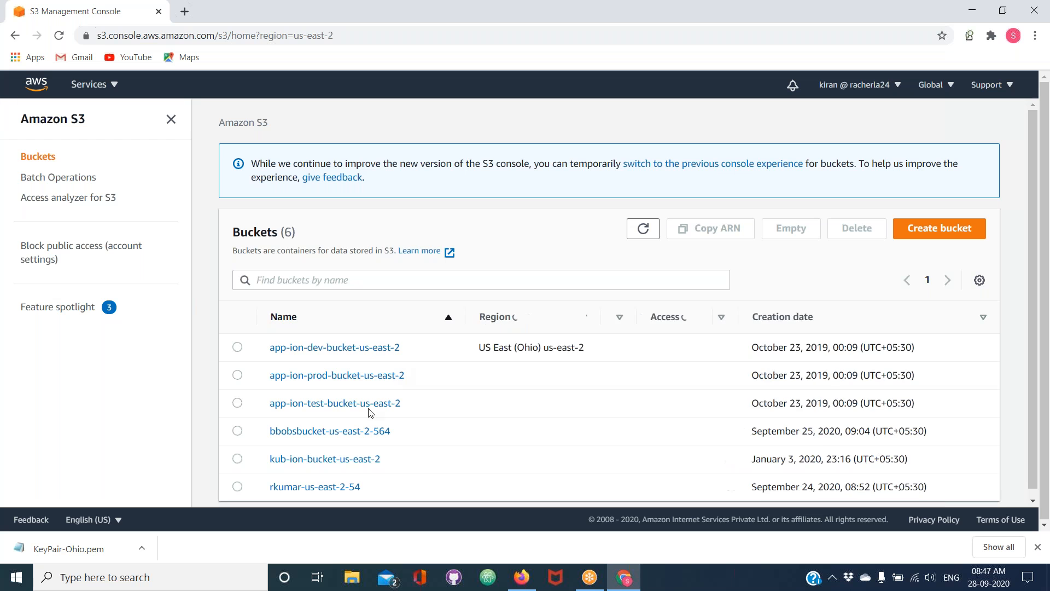
Check the second user's access to bbobsbucket-us-east-2-564 and return to the bucket list
click(321, 437)
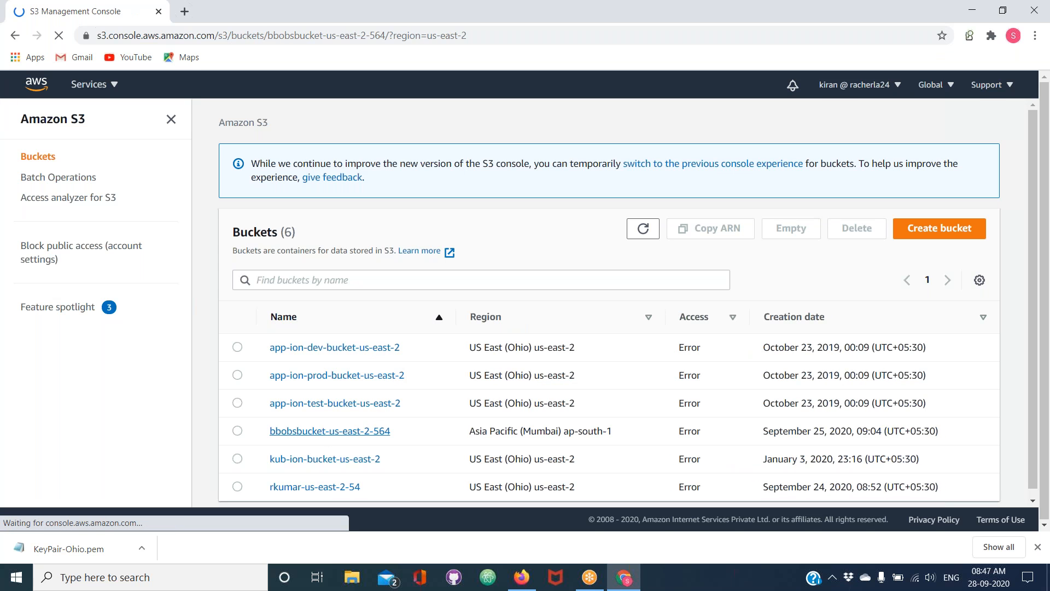
double_click(119, 261)
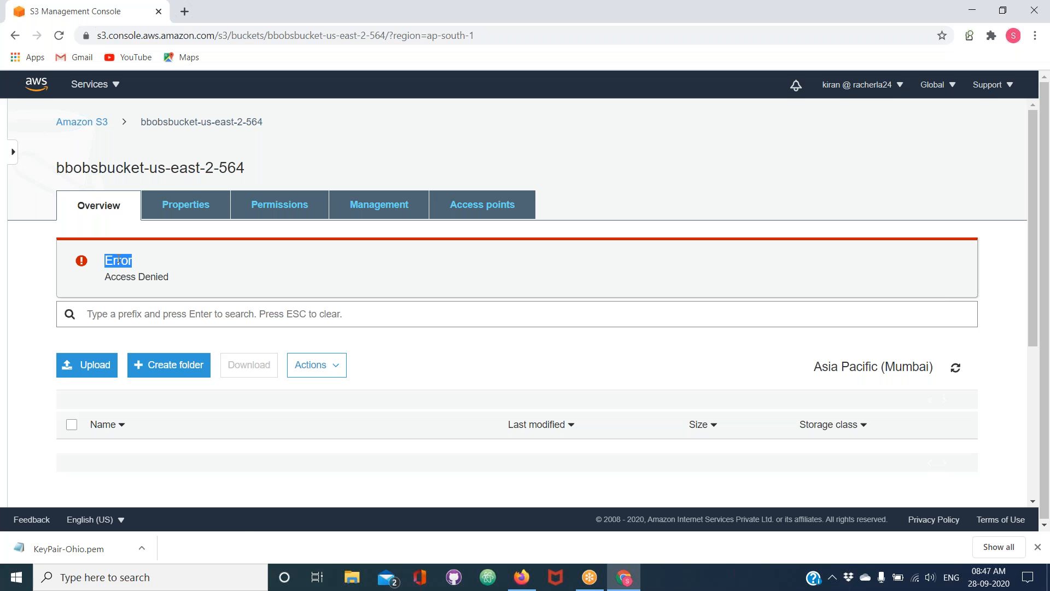
click(70, 122)
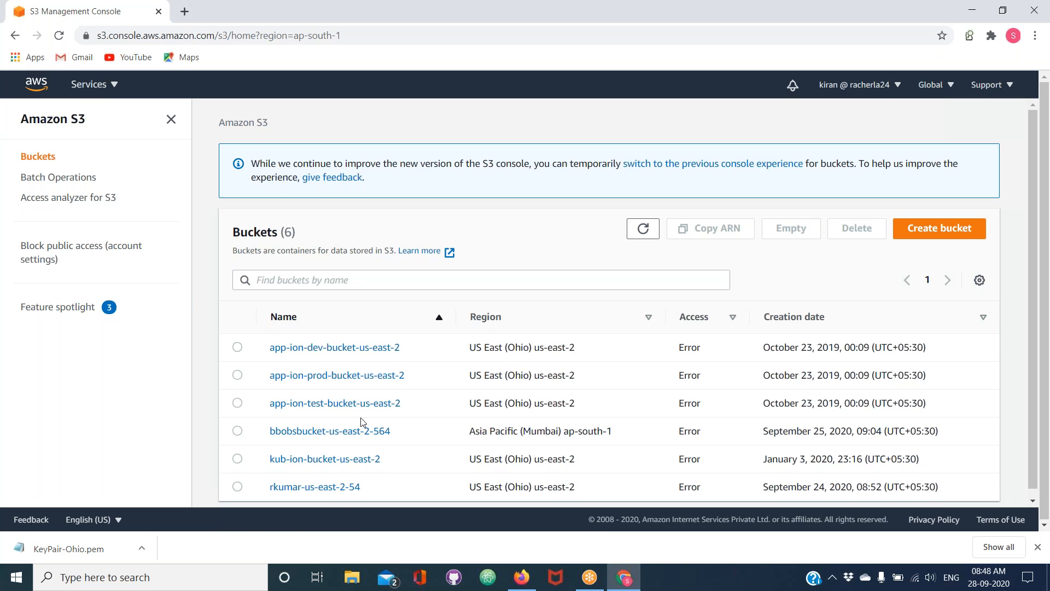
Open the rkumar-us-east-2-54 bucket to check that the second user can reach its objects
scroll(361, 421, down, 1)
click(327, 480)
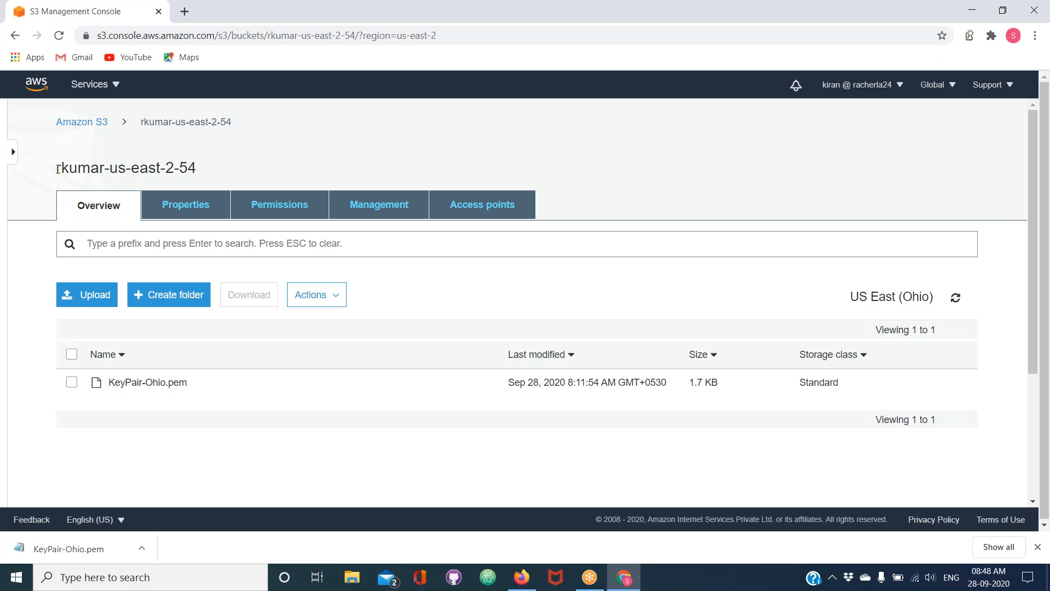
drag(57, 169, 207, 180)
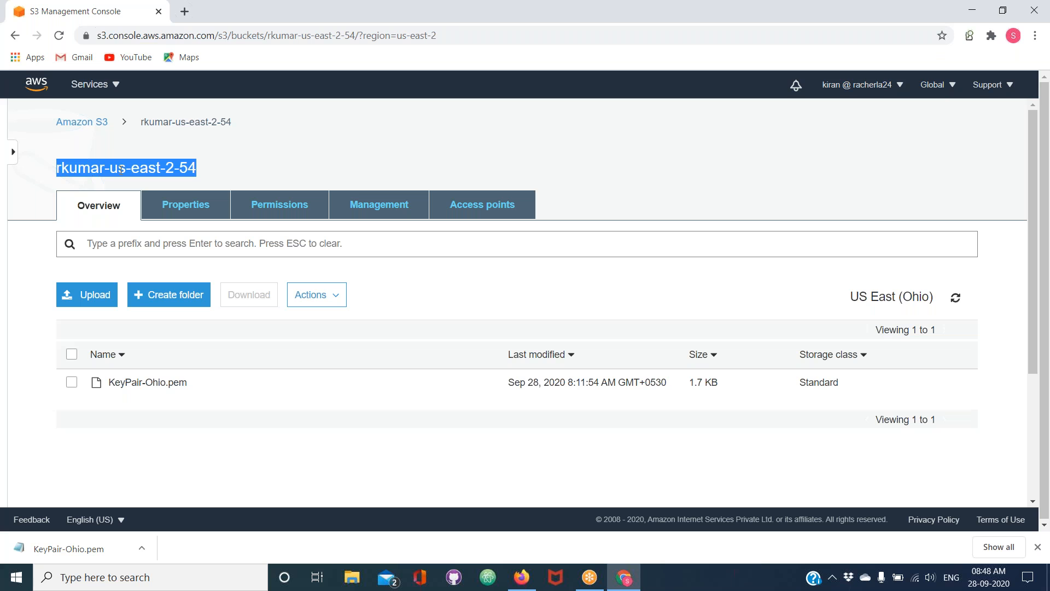
Recheck access to app-ion-dev-bucket-us-east-2 from the bucket list, for comparison with rkumar-us-east-2-54
click(87, 122)
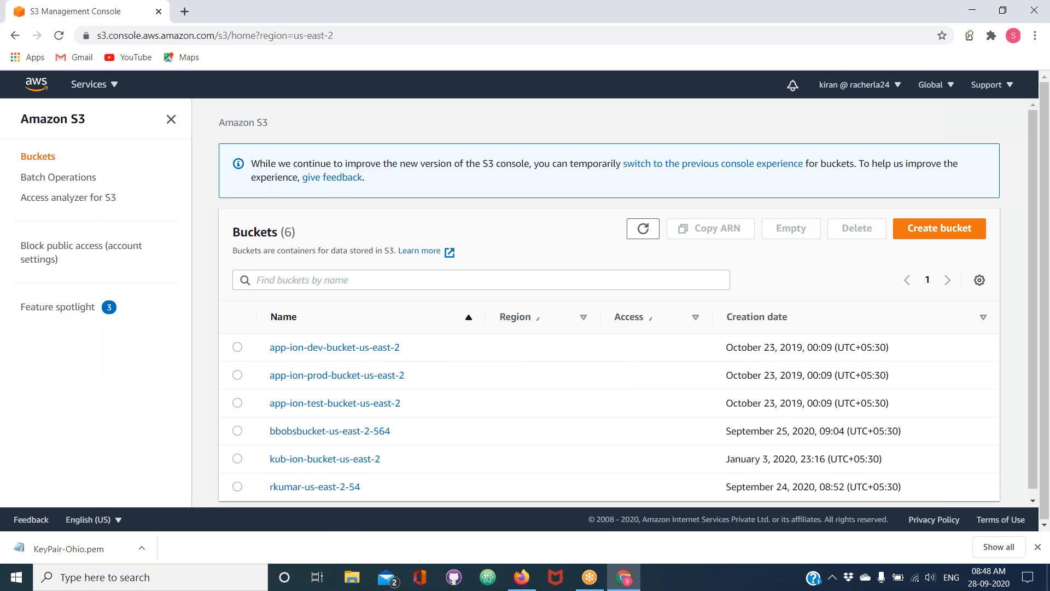
click(328, 349)
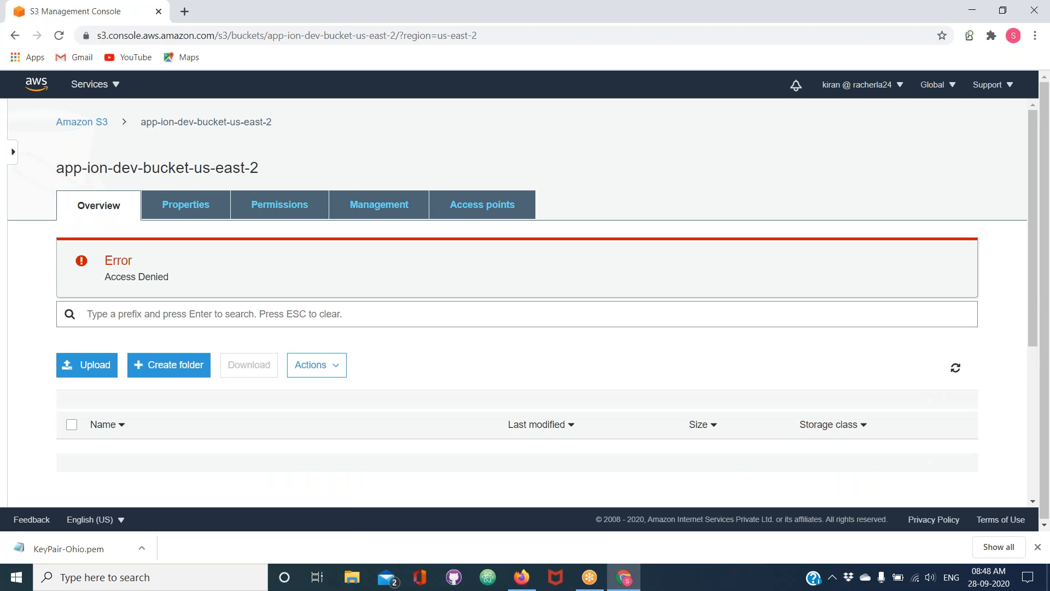
click(70, 124)
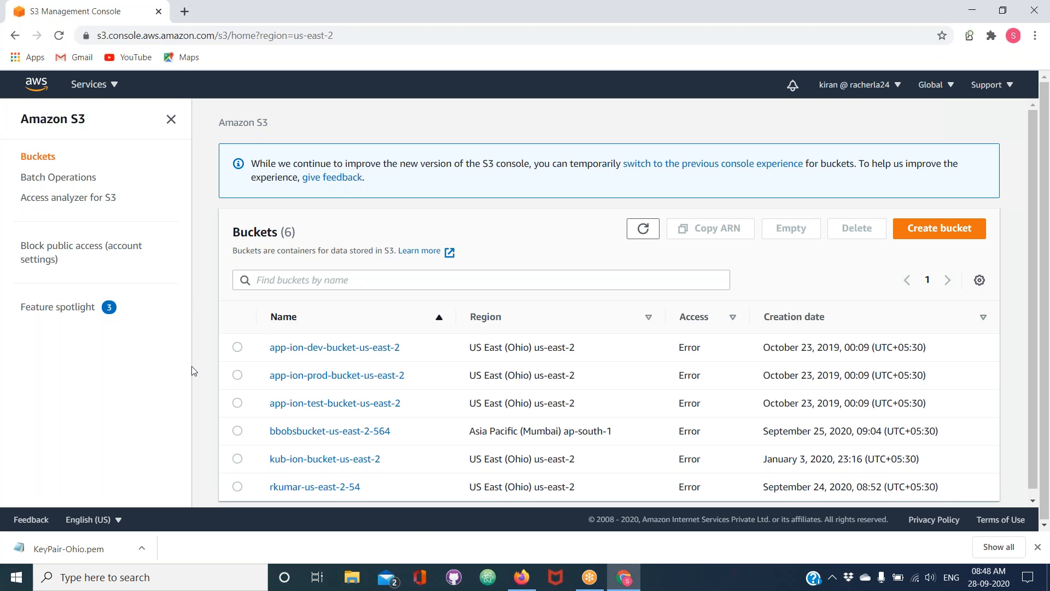
Switch to Firefox and bring back the AWS documentation sample containing the ConsoleAccess statement
click(524, 582)
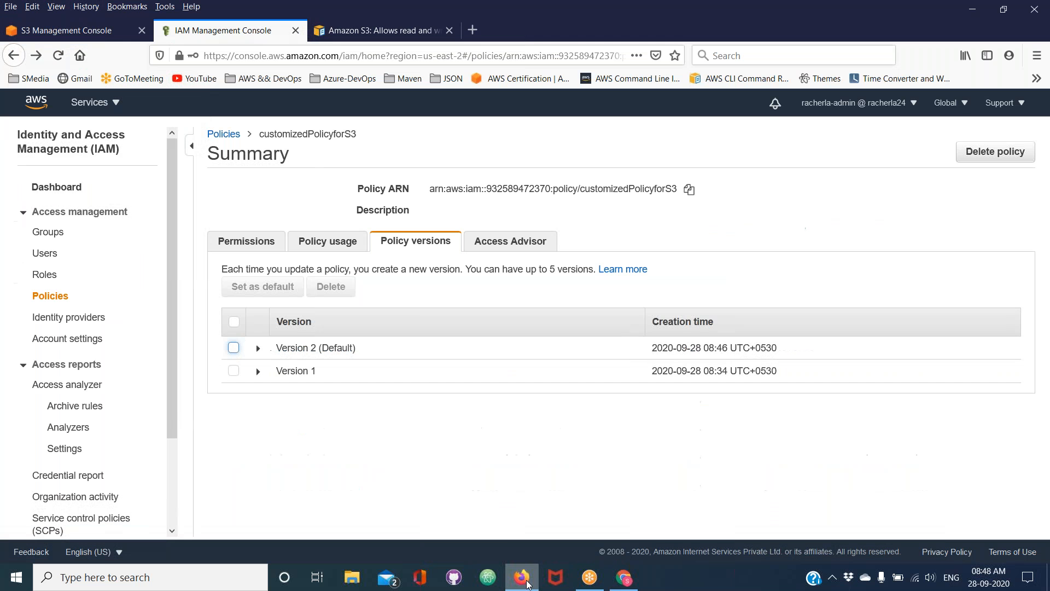
click(363, 27)
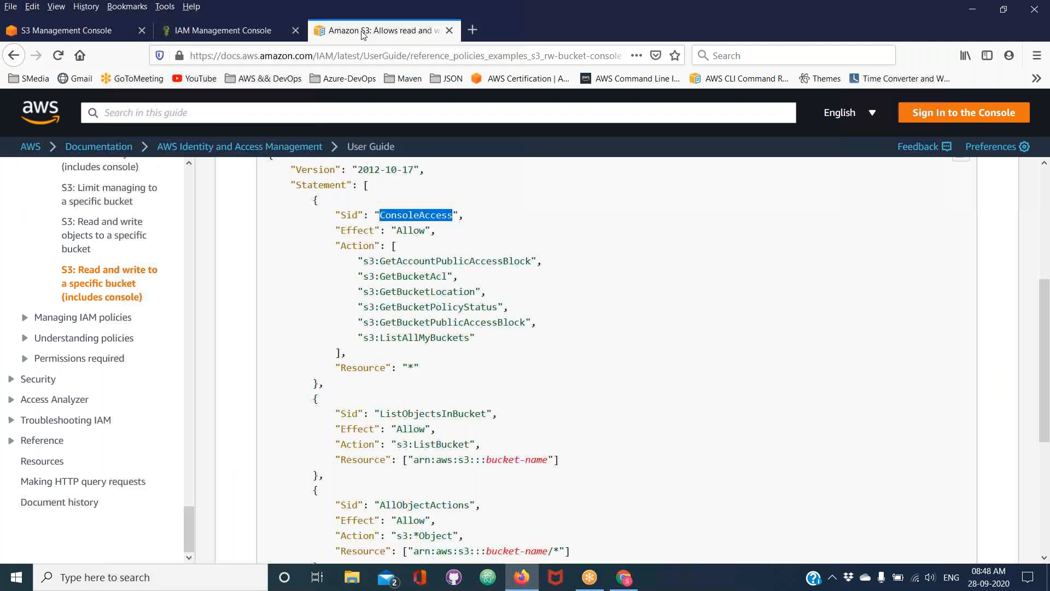
Examine the Effect and Resource values of the ConsoleAccess statement in the documentation sample, alongside the customizedPolicyforS3 page
double_click(414, 232)
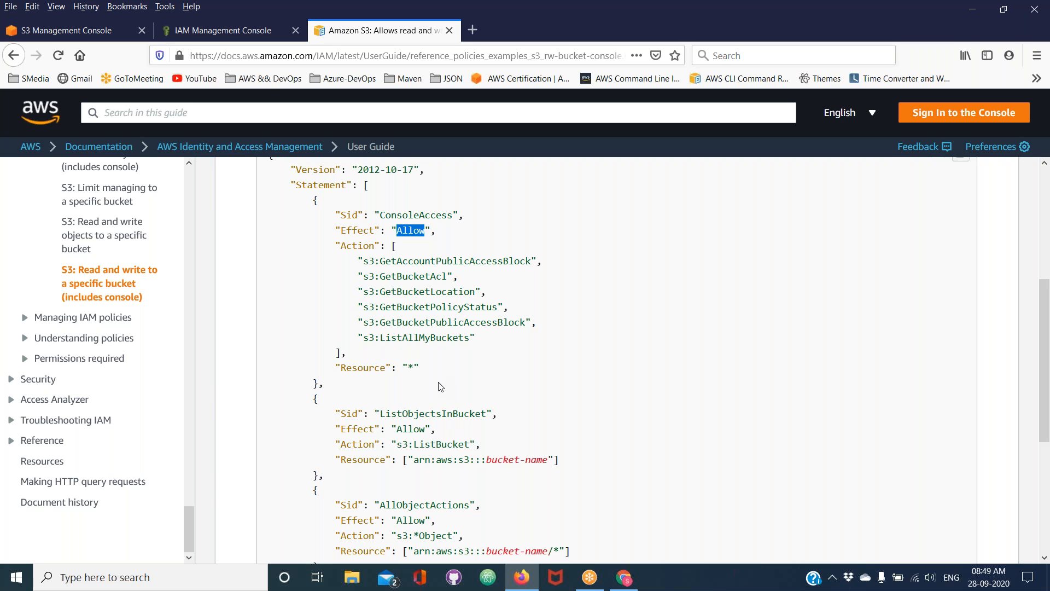
double_click(411, 368)
click(237, 31)
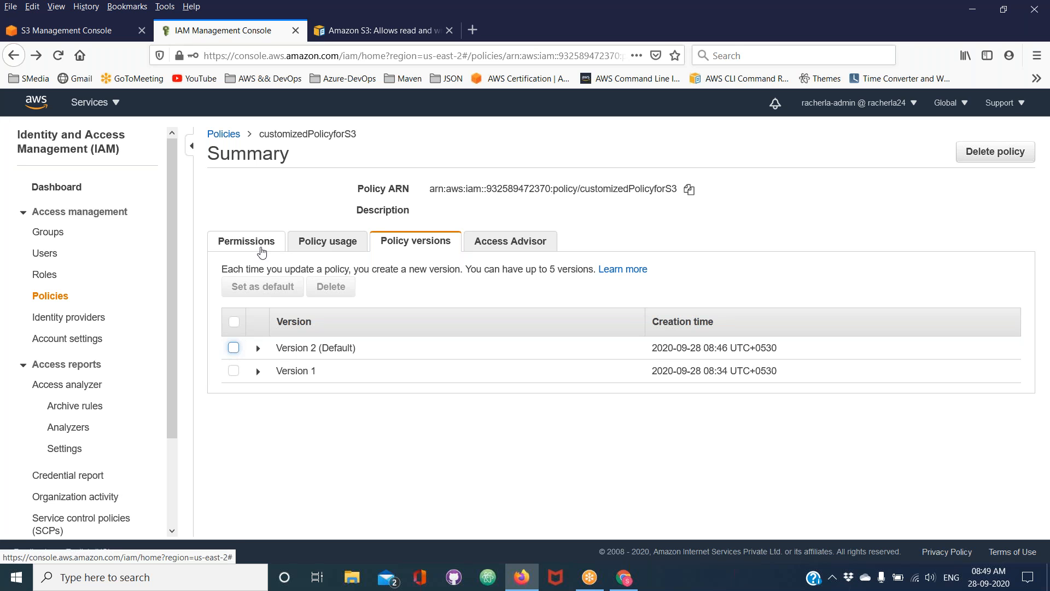
click(371, 32)
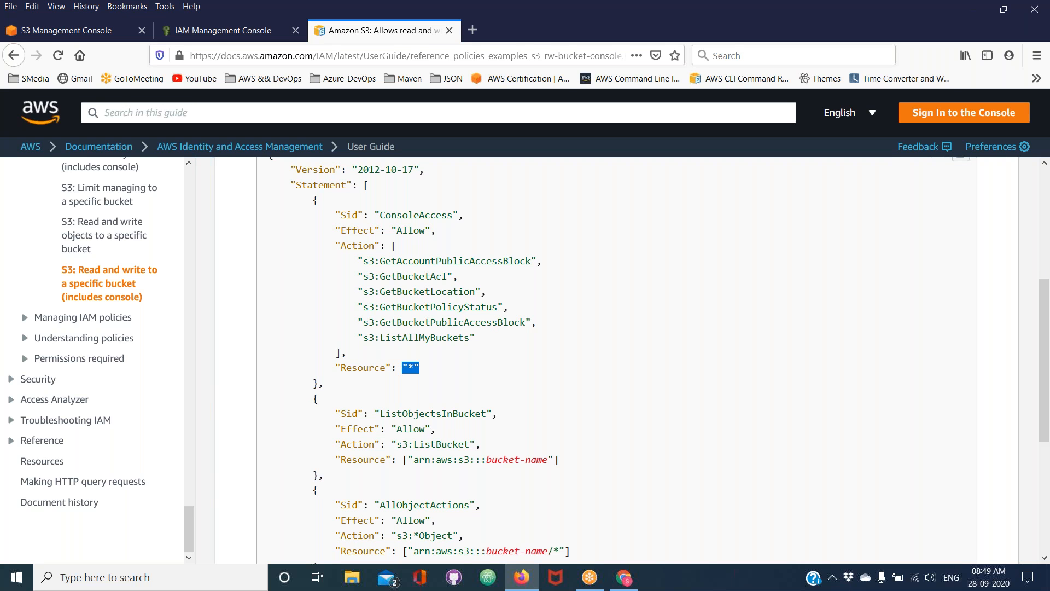
click(411, 370)
click(221, 36)
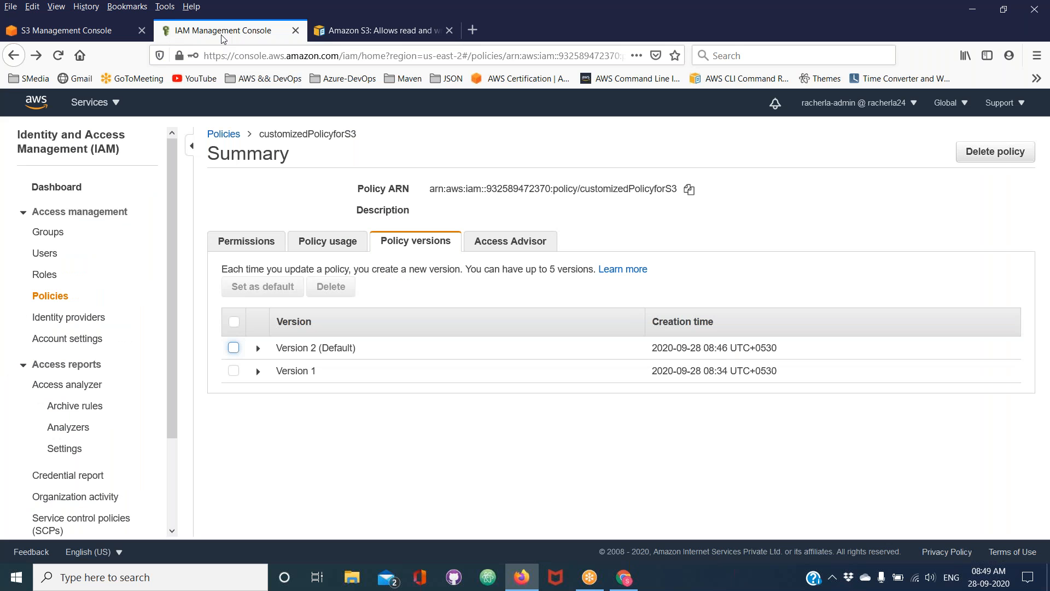
click(339, 38)
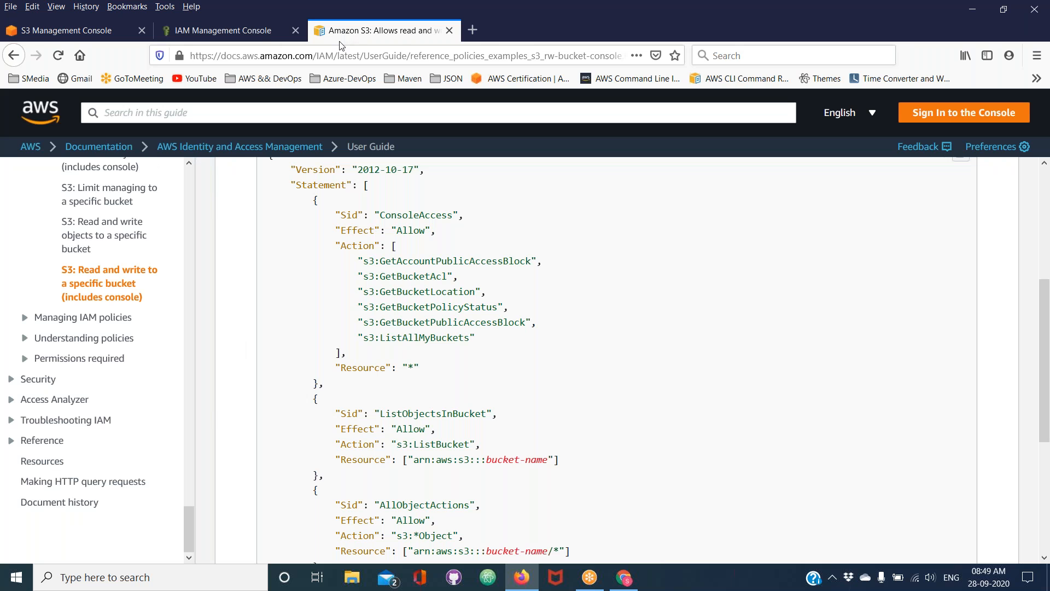
Open customizedPolicyforS3 for editing in its JSON form
click(264, 40)
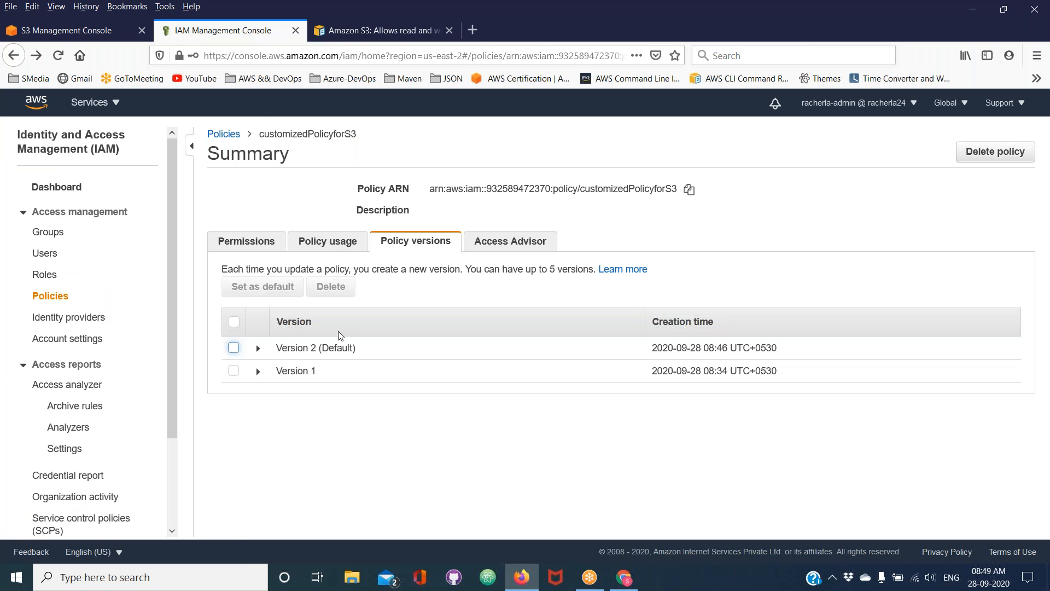
click(309, 243)
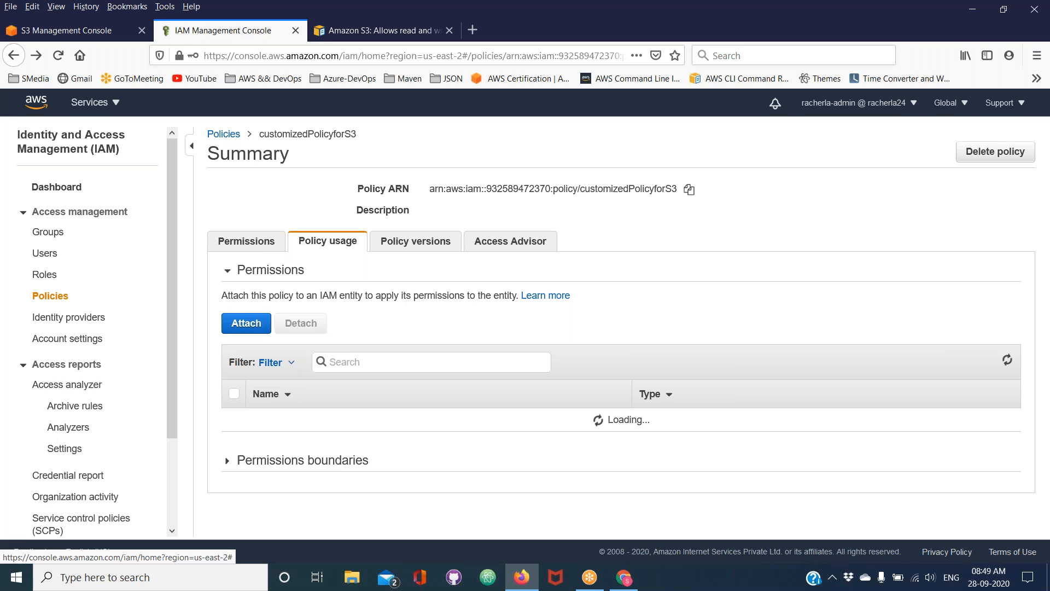
click(258, 246)
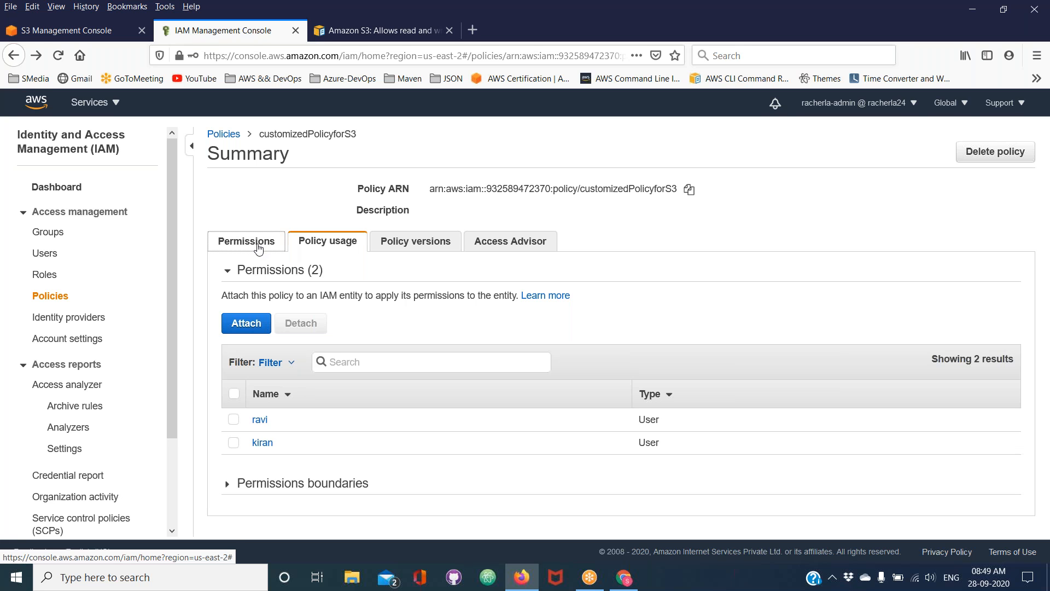
click(418, 273)
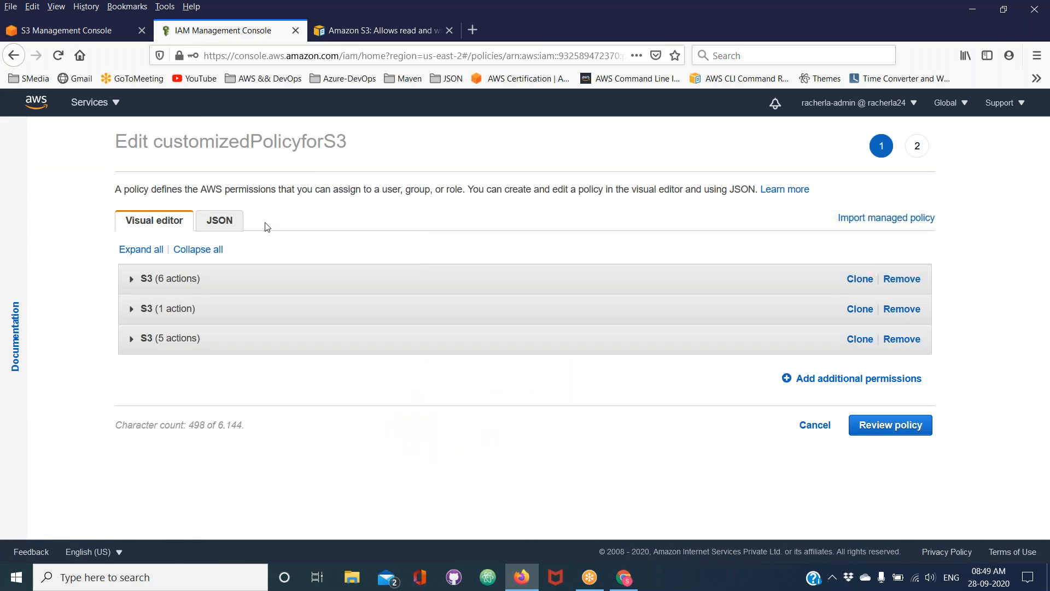
click(219, 220)
Replace the ConsoleAccess statement's "*" resource with the ListObjectsInBucket resource block, arn:aws:s3:::rkumar-us-east-2-54, and indent it
scroll(383, 415, down, 1)
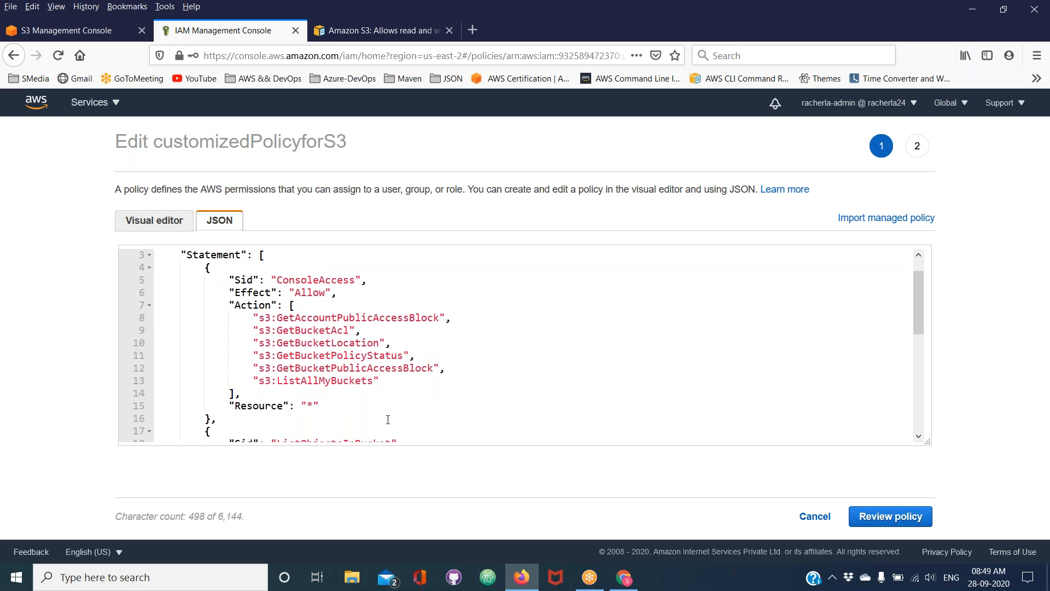
scroll(372, 414, down, 2)
scroll(356, 410, down, 1)
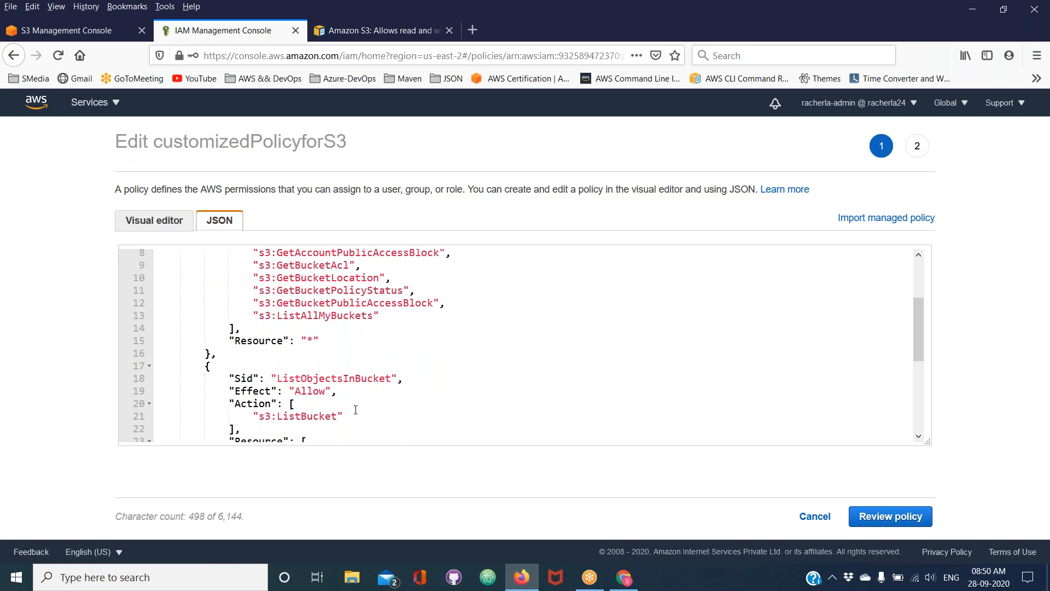
scroll(356, 409, down, 1)
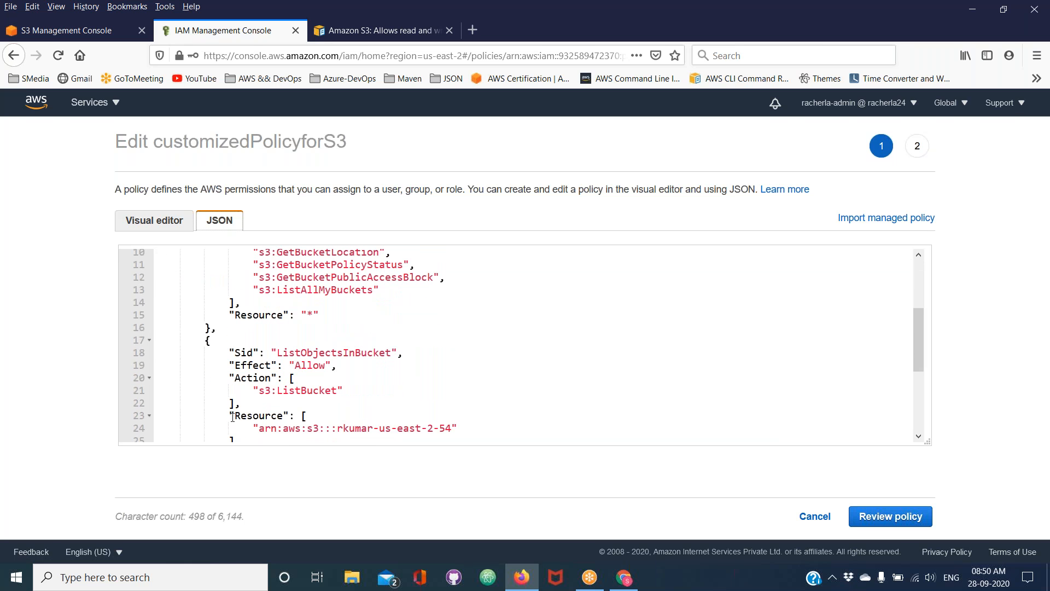
drag(231, 414, 242, 437)
key(ctrl+c)
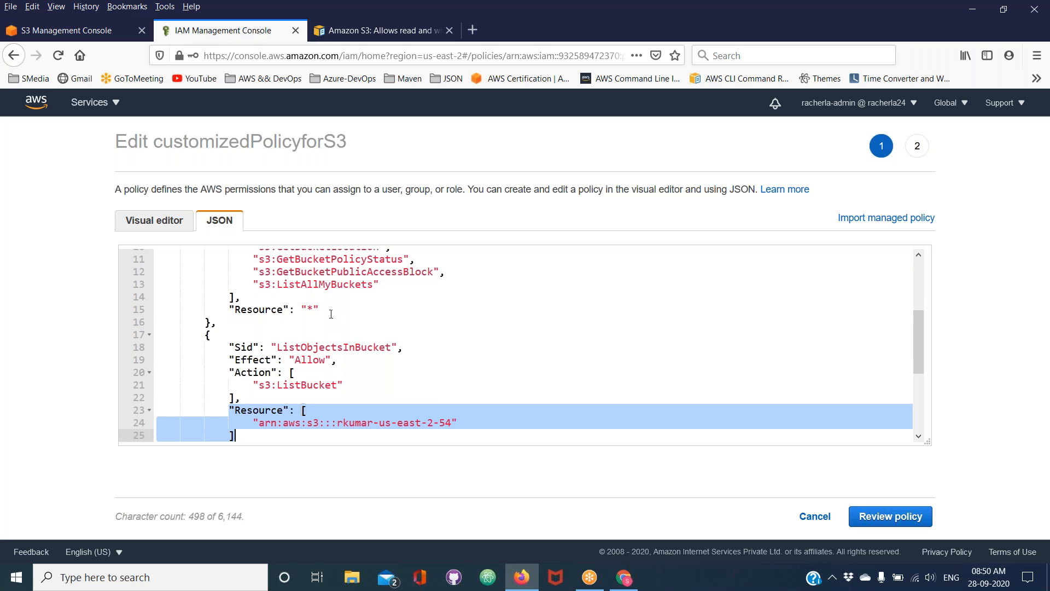
drag(328, 306, 169, 307)
key(ctrl+v)
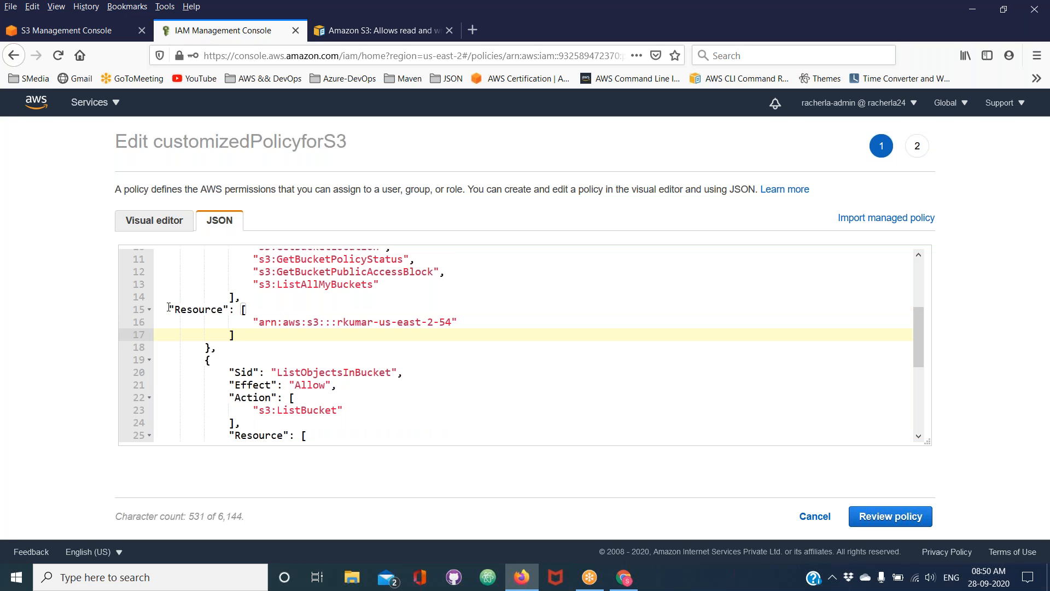
click(170, 310)
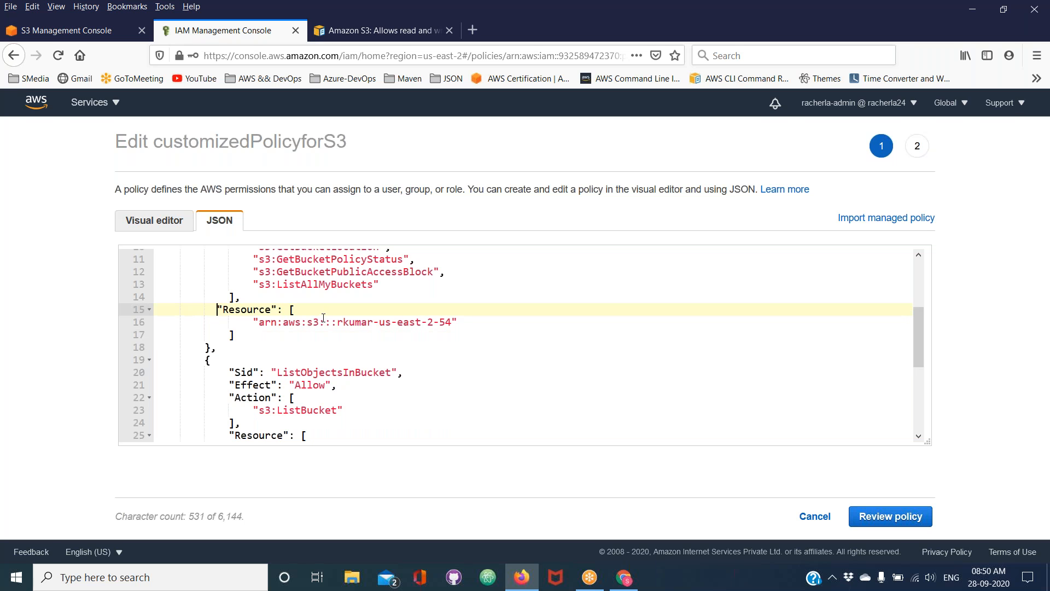
Try removing "All" from the s3:ListAllMyBuckets action and undo the deletion
click(320, 284)
key(BackSpace)
key(BackSpace)
key(BackSpace)
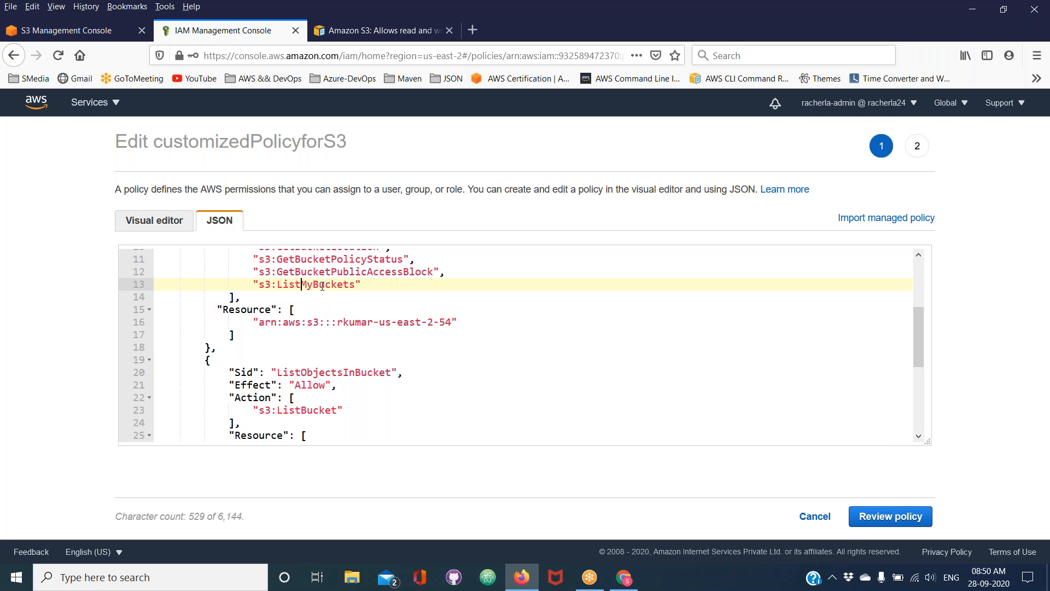
key(ctrl+z)
Check the review summary of the edited policy and return to the policy editor
click(929, 521)
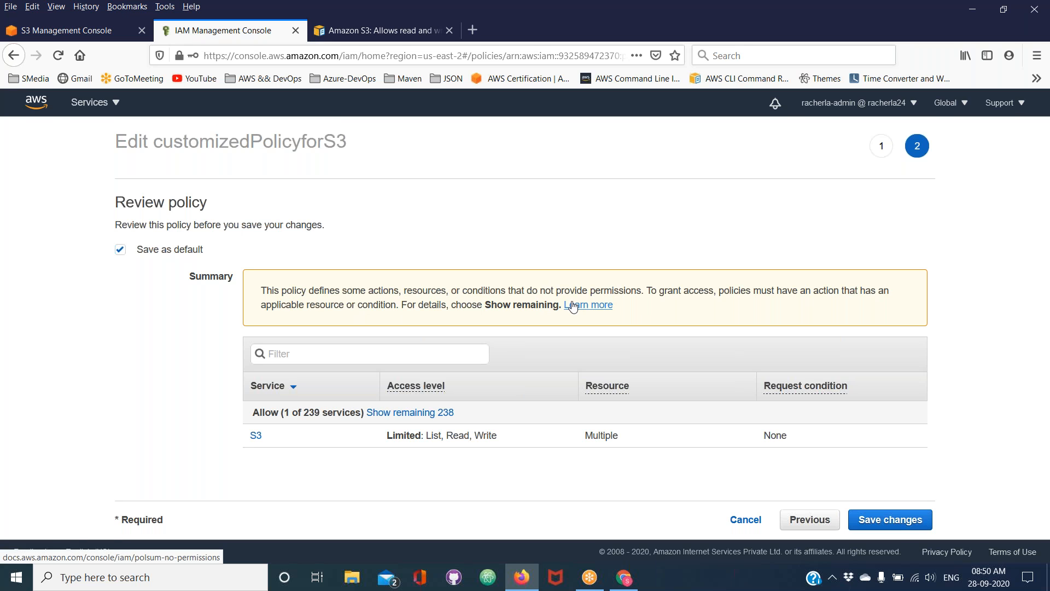
click(833, 9)
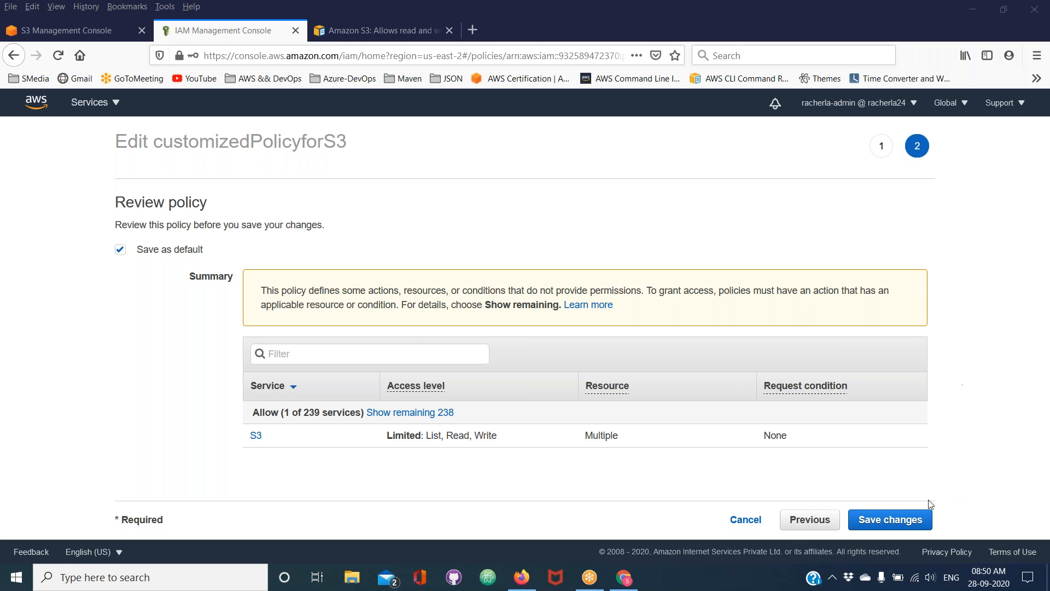
click(804, 520)
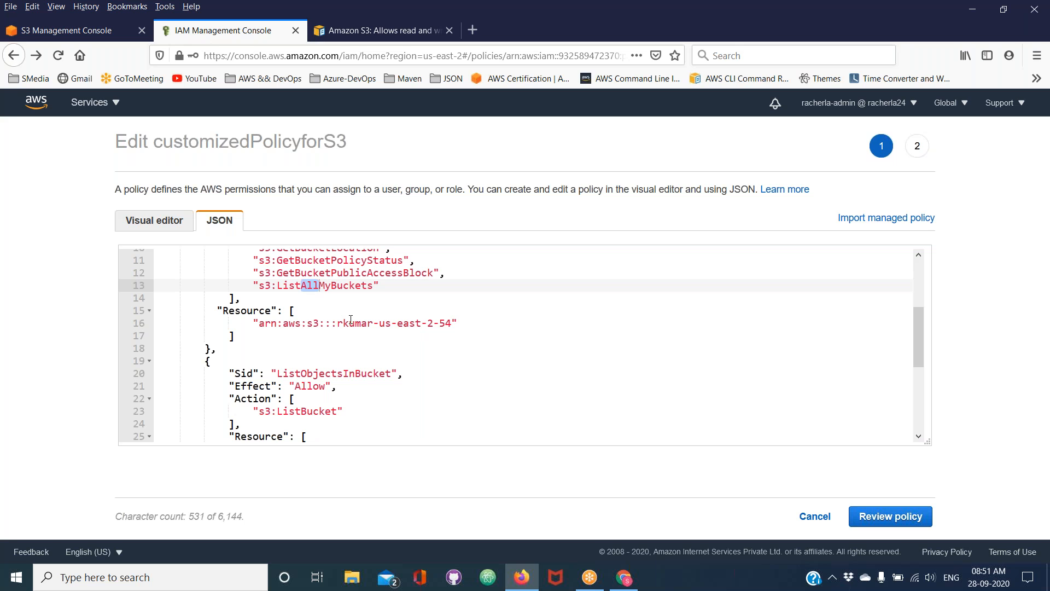
Inspect the actions and resources of the S3 permission block flagged with a warning in the visual editor
click(179, 236)
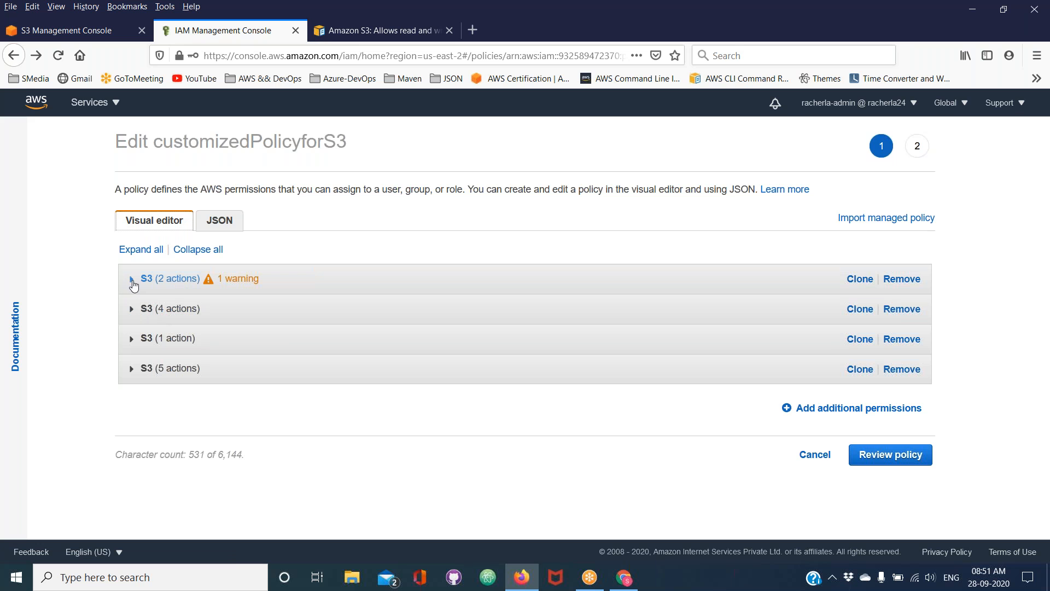
click(132, 280)
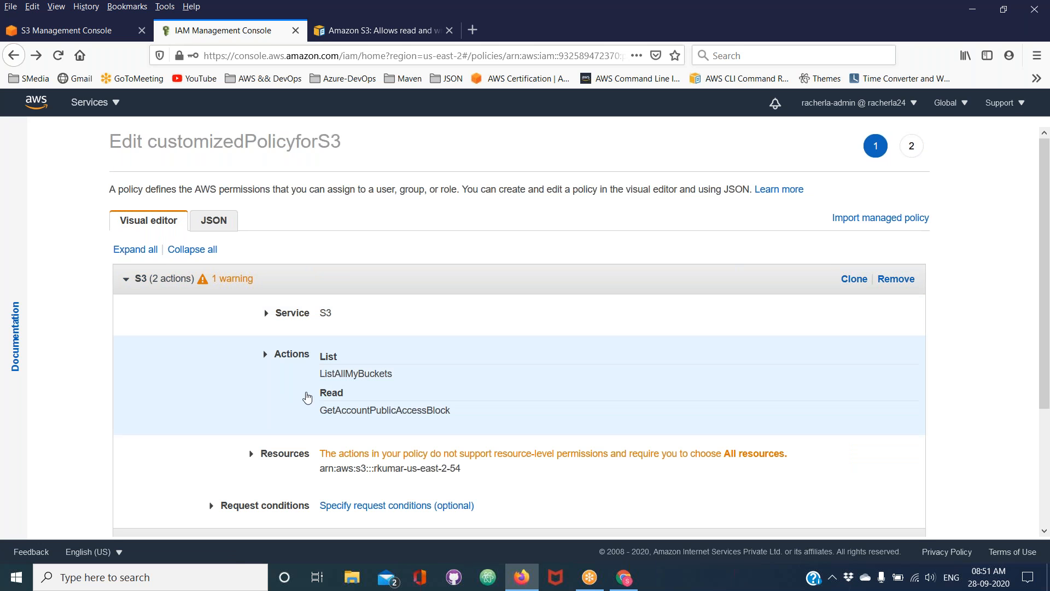
scroll(306, 391, down, 2)
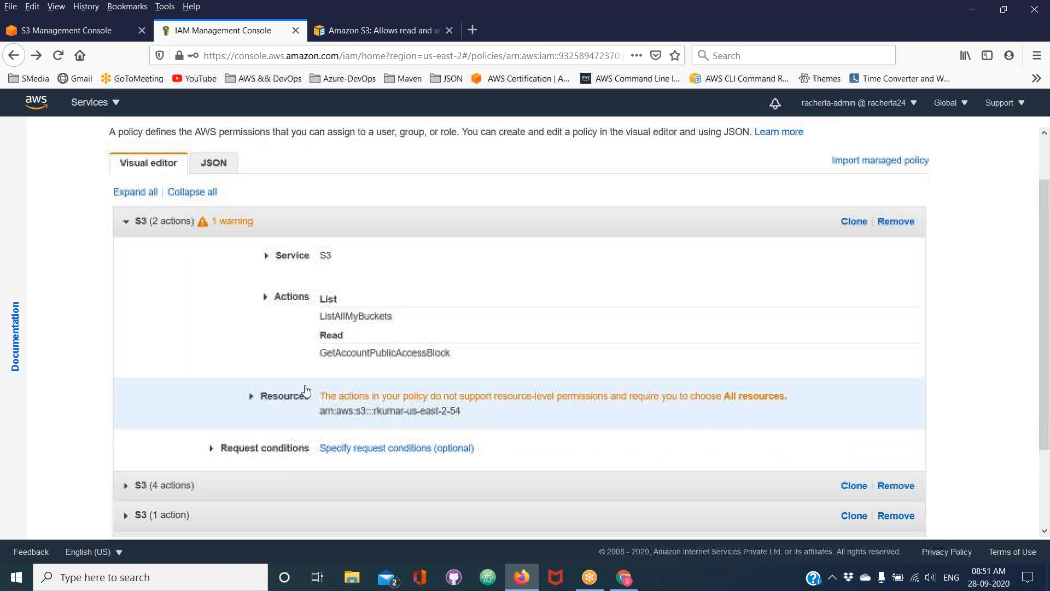
click(633, 14)
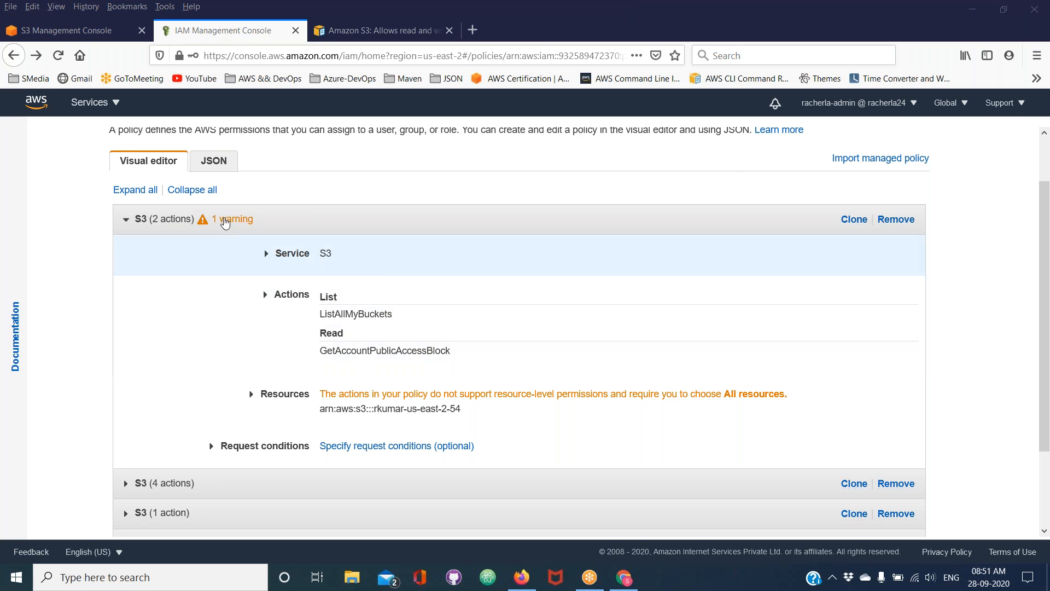
click(126, 220)
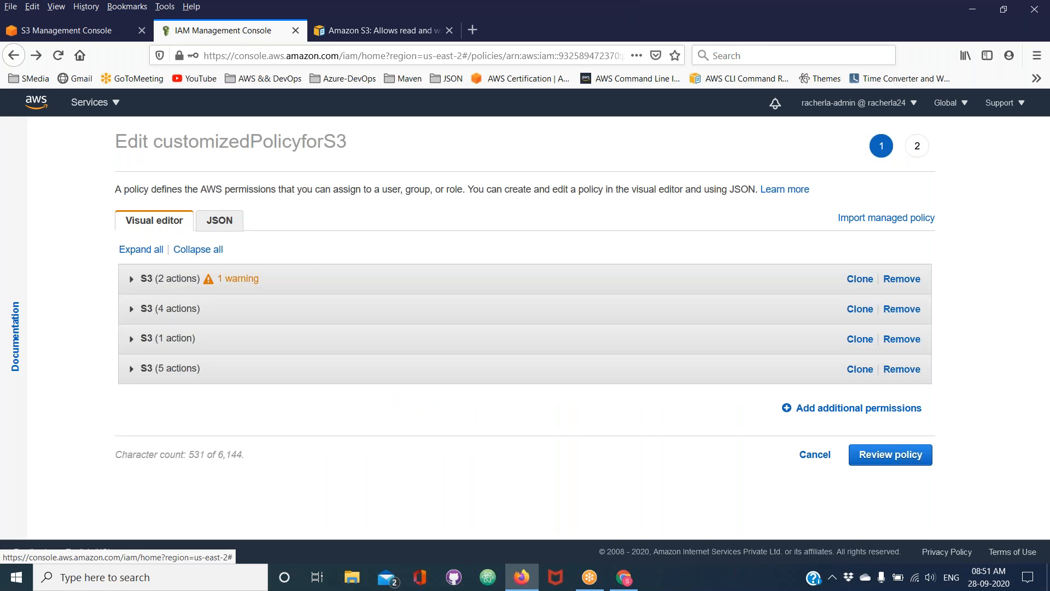
Inspect the four-action S3 block's permissions and resource, and recheck the flagged block
click(134, 313)
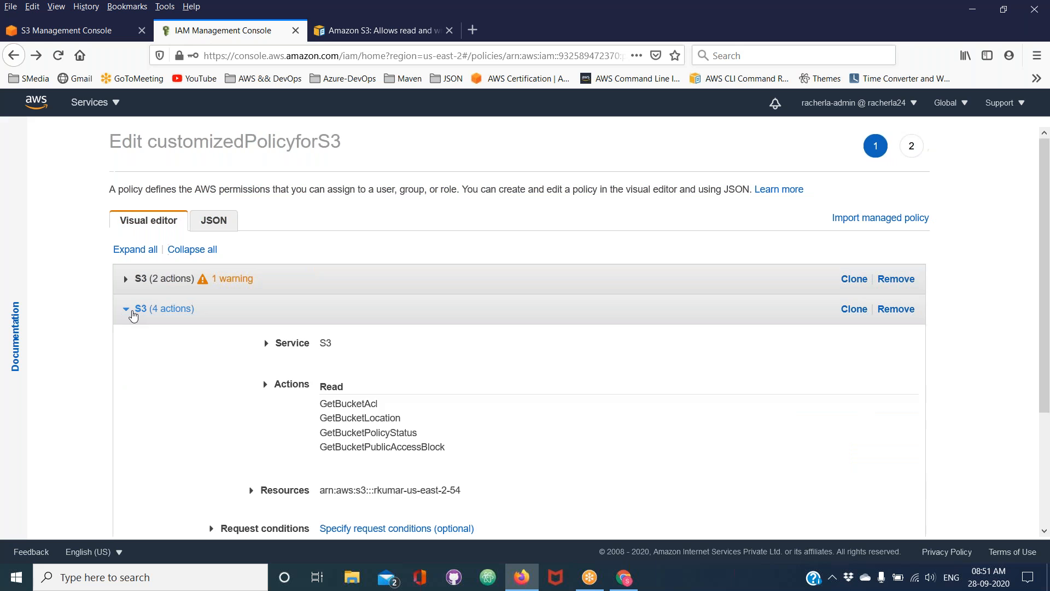
scroll(355, 394, down, 3)
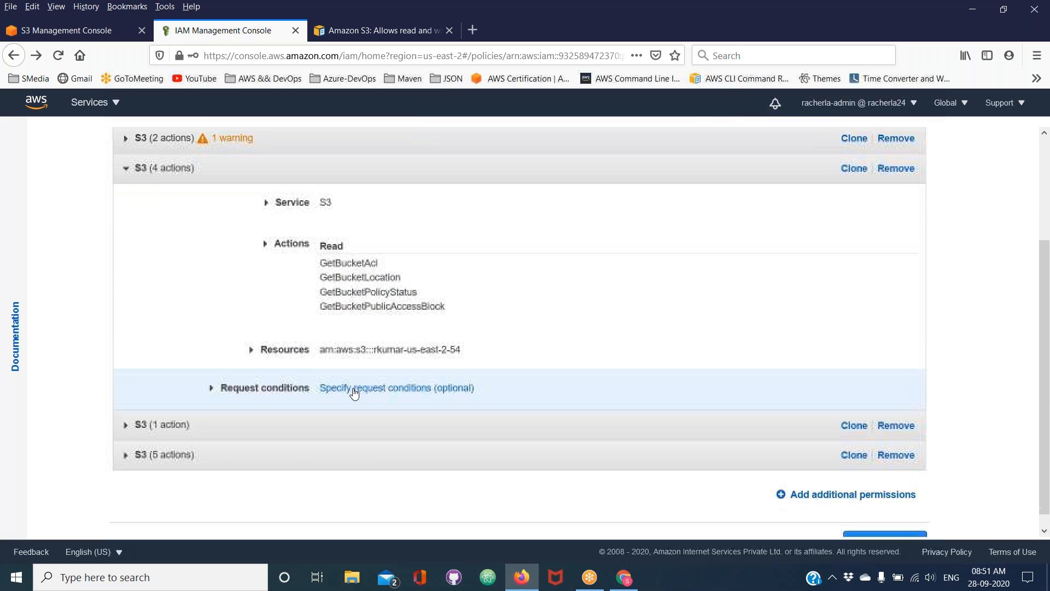
scroll(354, 393, up, 3)
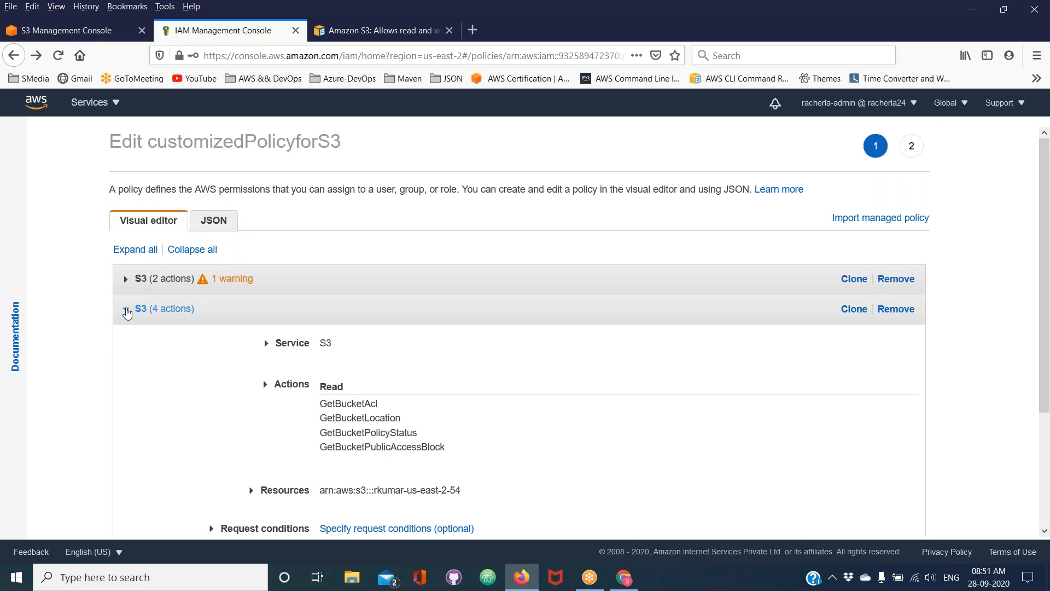
click(127, 311)
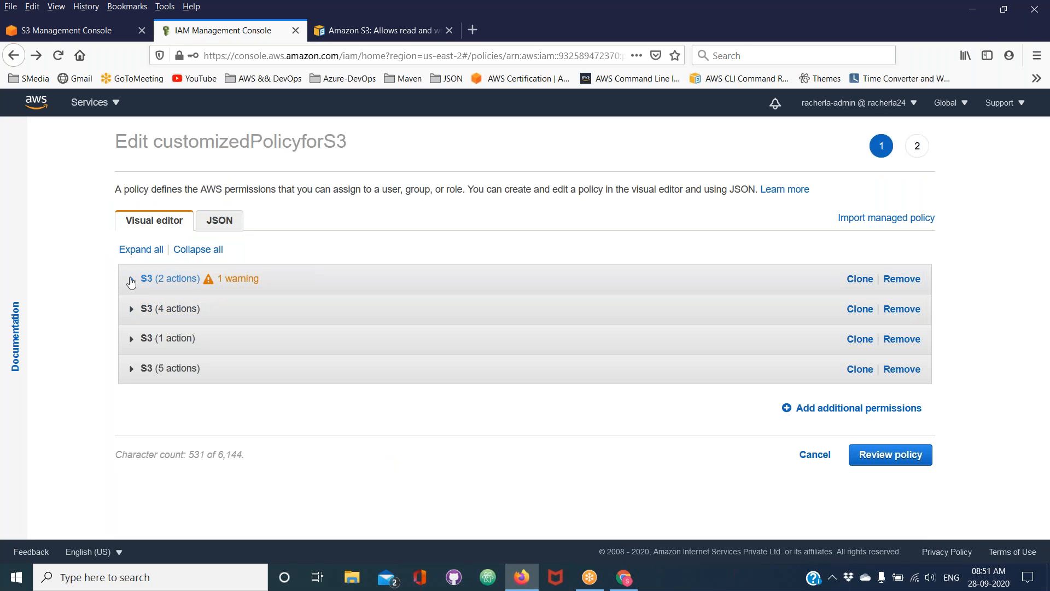
click(130, 280)
click(131, 280)
Return to the policy's JSON, review the edited customizedPolicyforS3 and save the changes as the default version
click(229, 219)
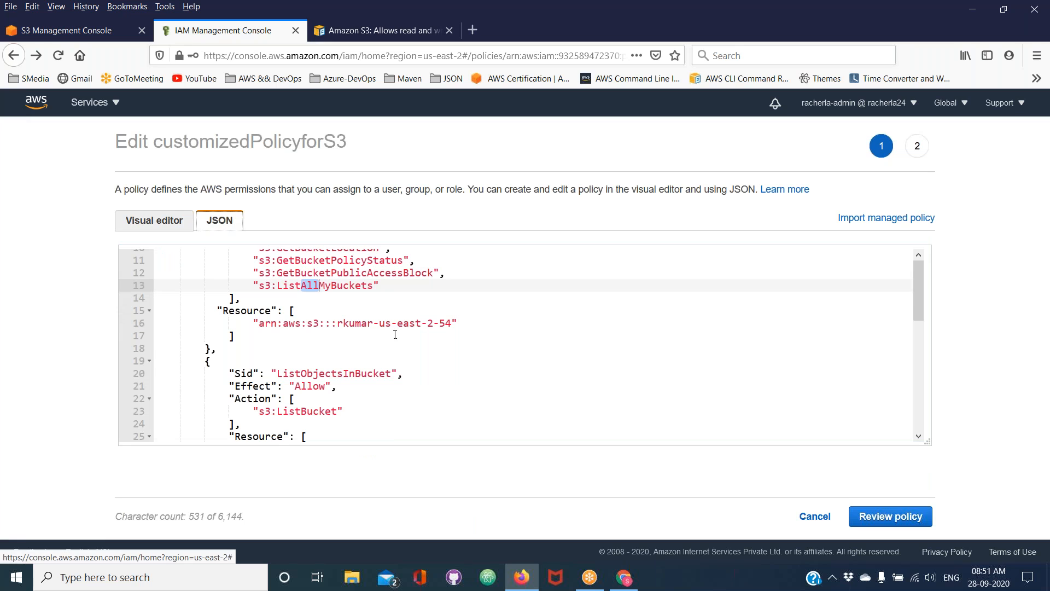
scroll(400, 340, down, 1)
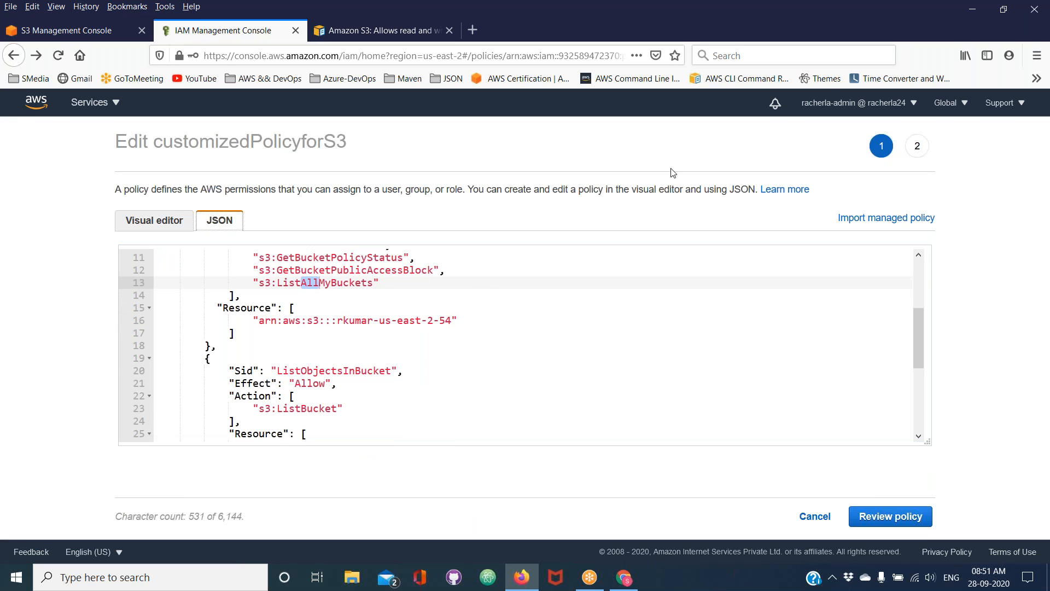
click(937, 25)
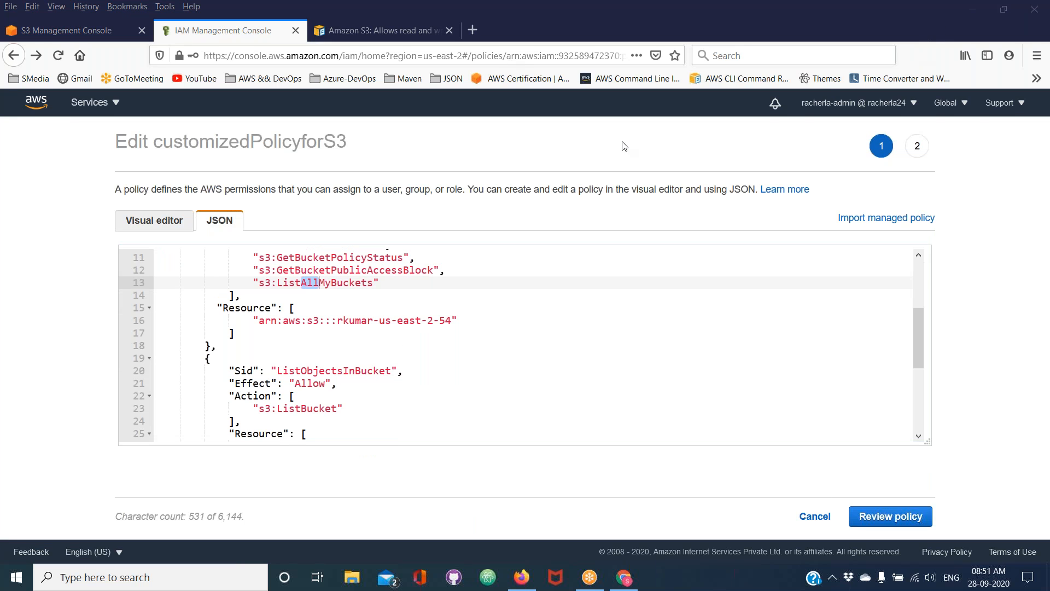
click(895, 517)
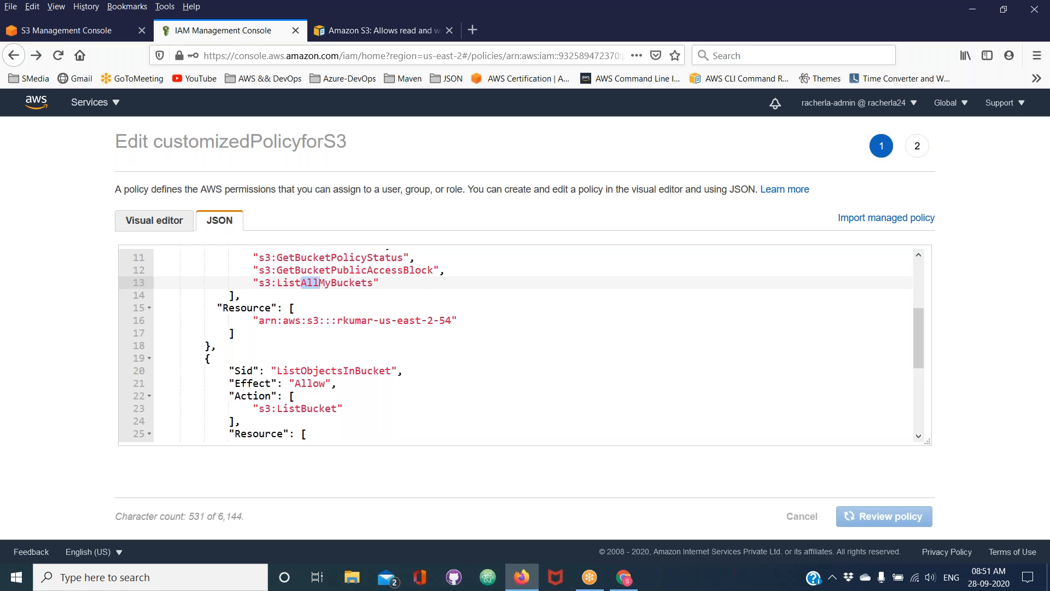
click(890, 521)
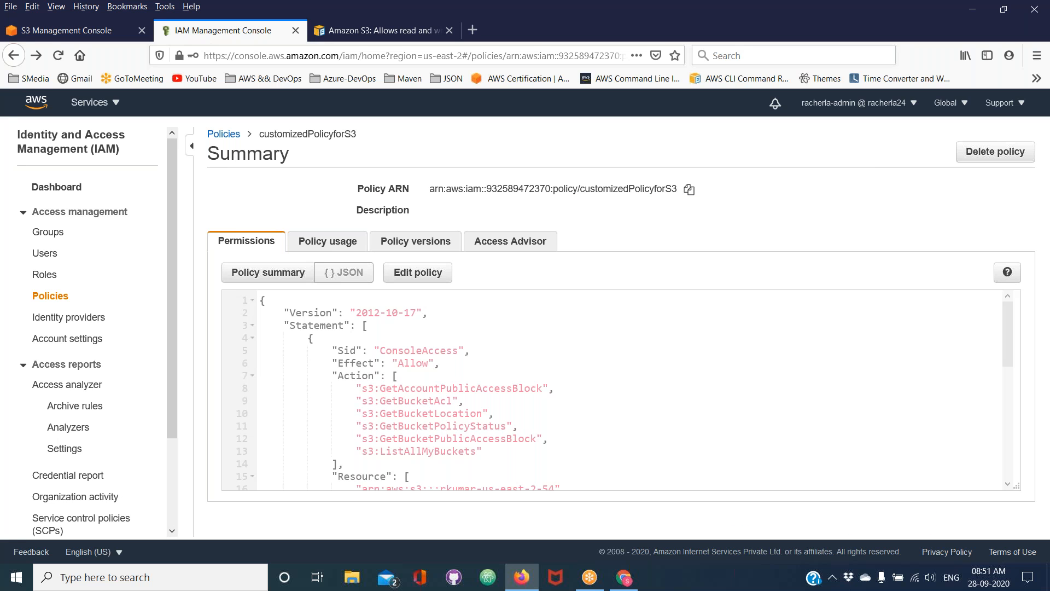
click(531, 58)
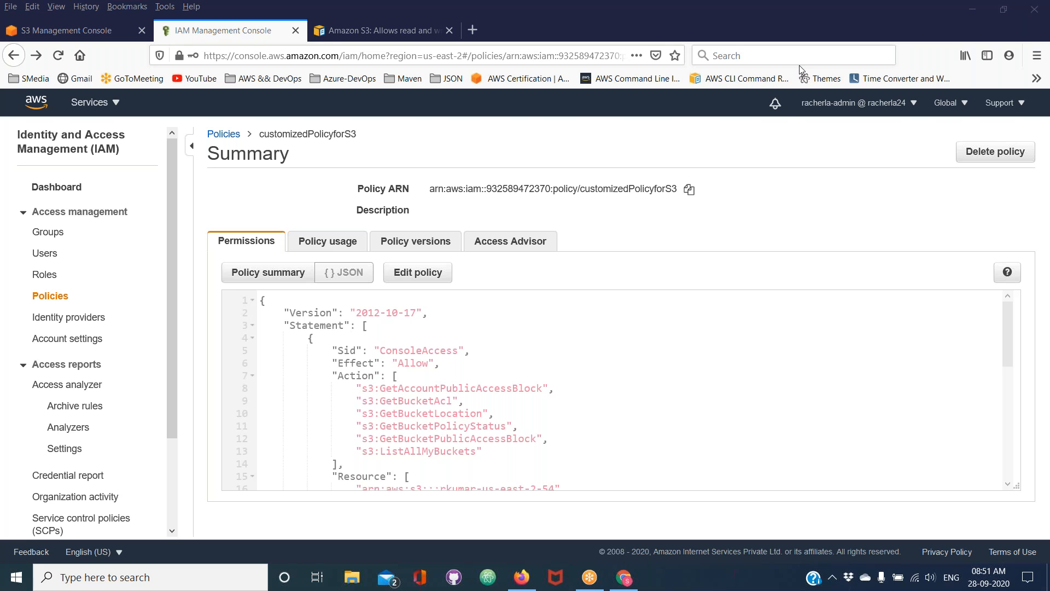
Check the saved versions of customizedPolicyforS3 and reload the second IAM user's S3 bucket list in Chrome
click(623, 577)
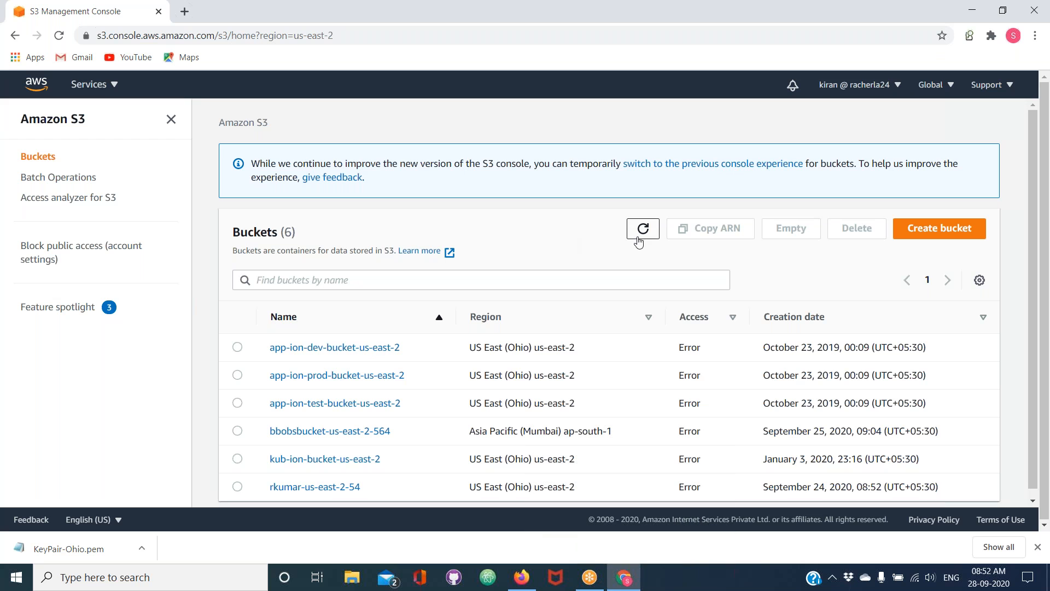
click(622, 582)
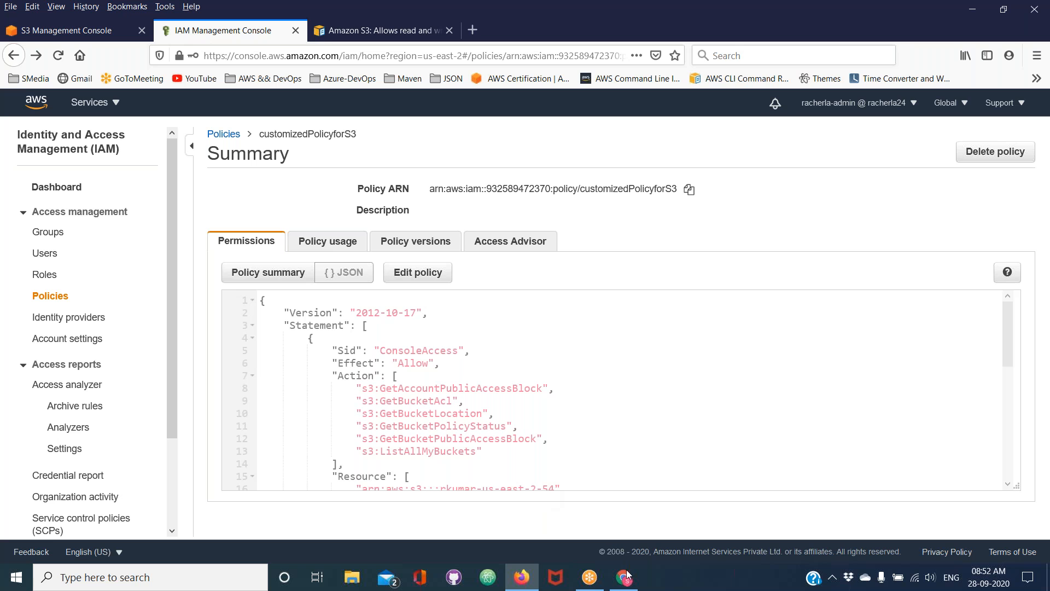
click(420, 247)
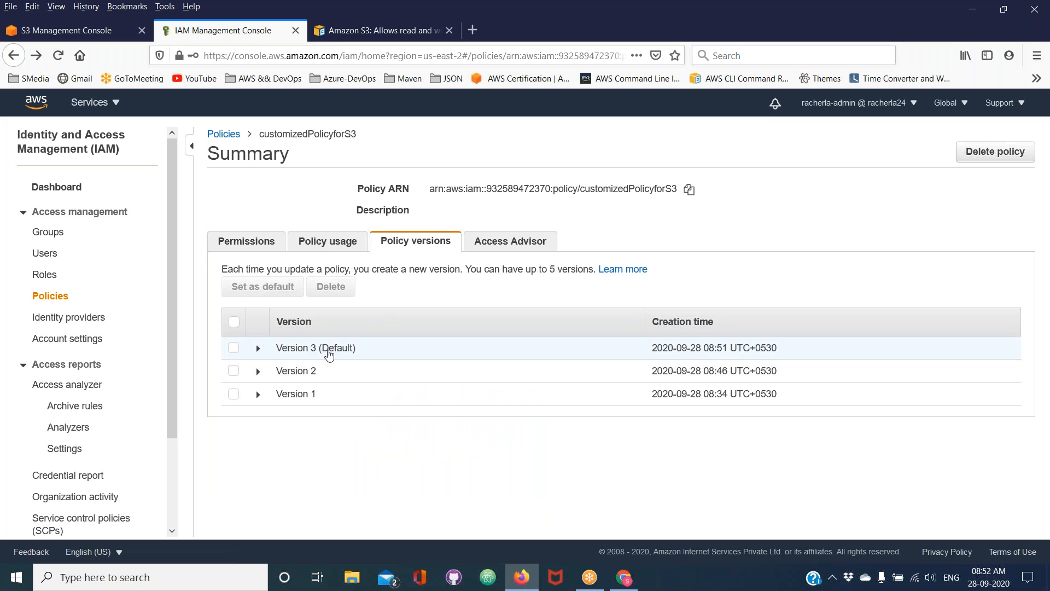
click(625, 578)
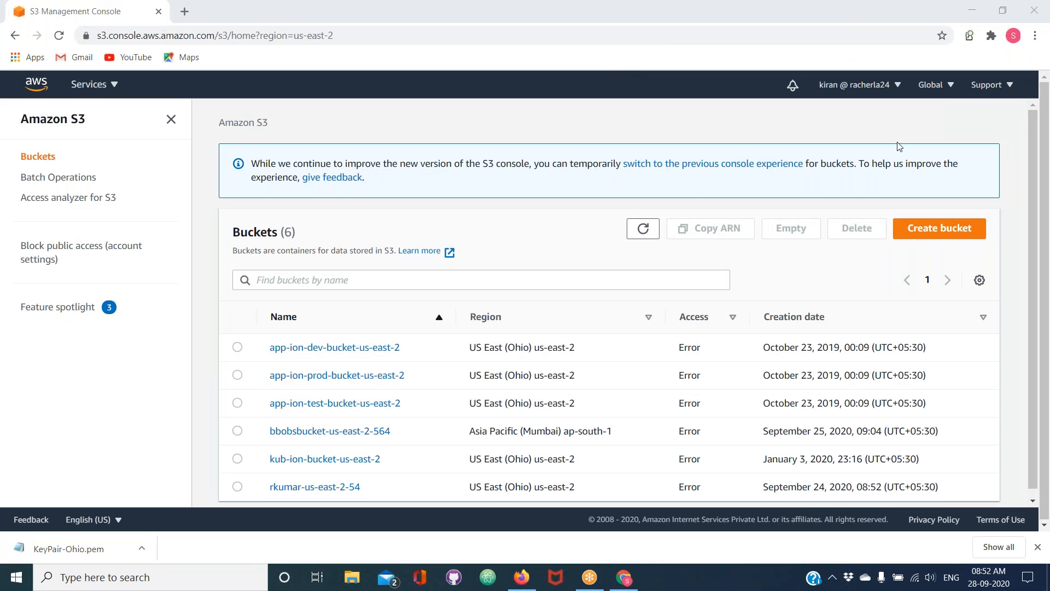
click(60, 36)
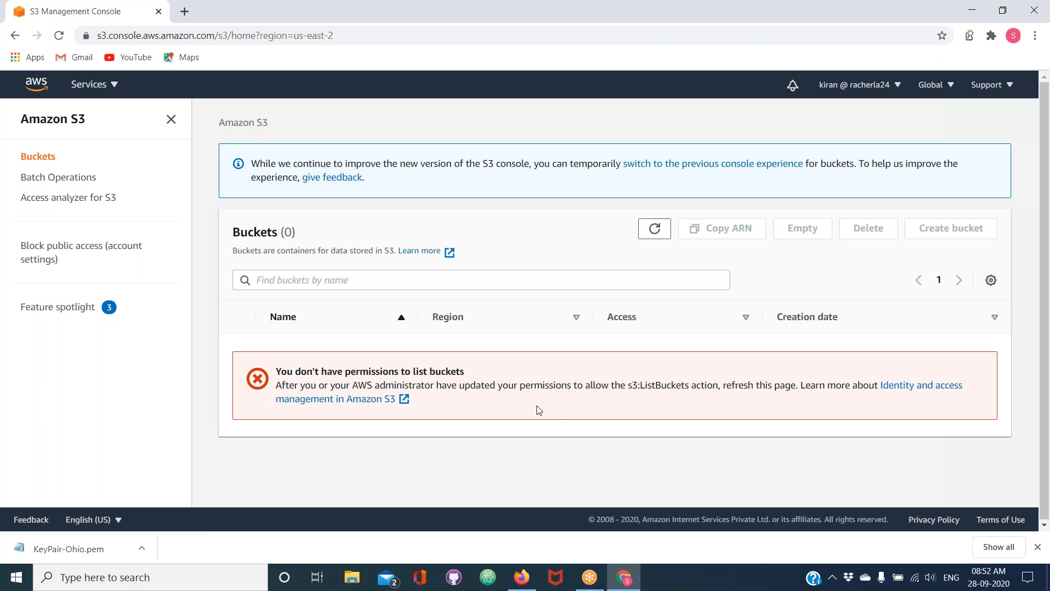
click(598, 66)
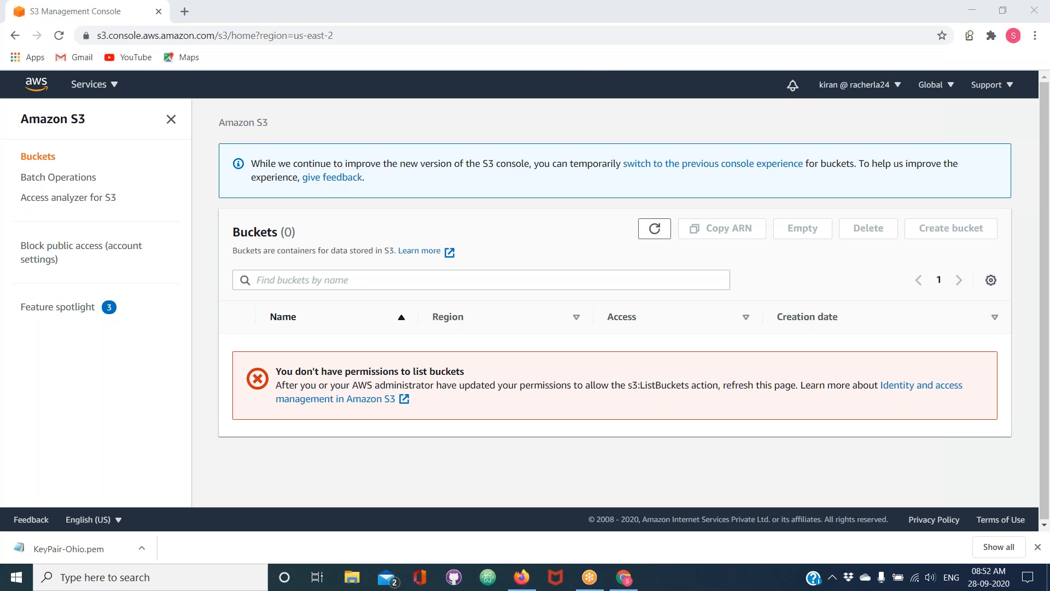
Switch back to Firefox and set Version 2 of customizedPolicyforS3 as the default version
click(523, 584)
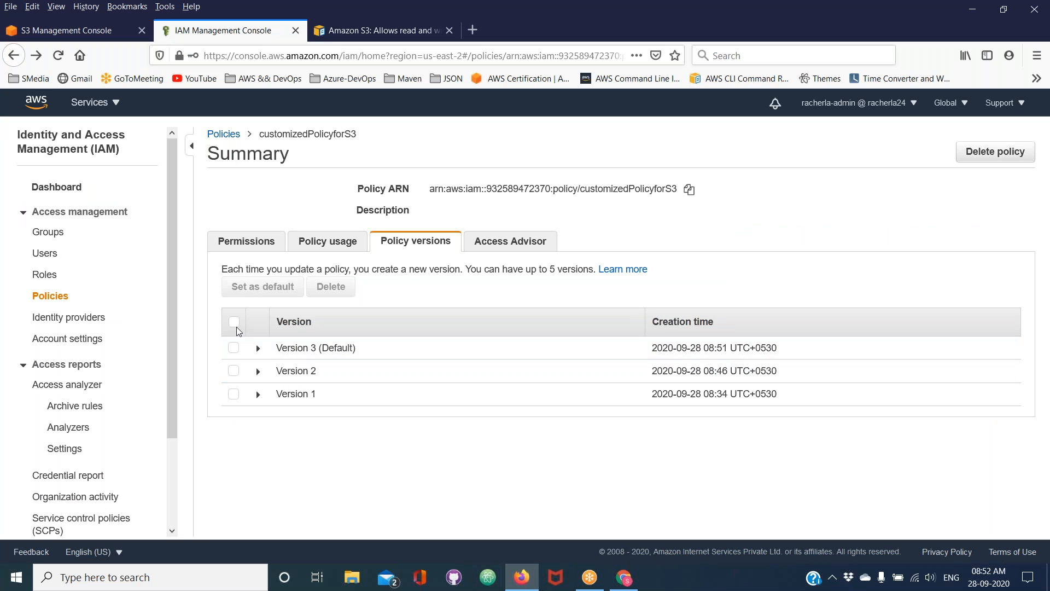
click(234, 372)
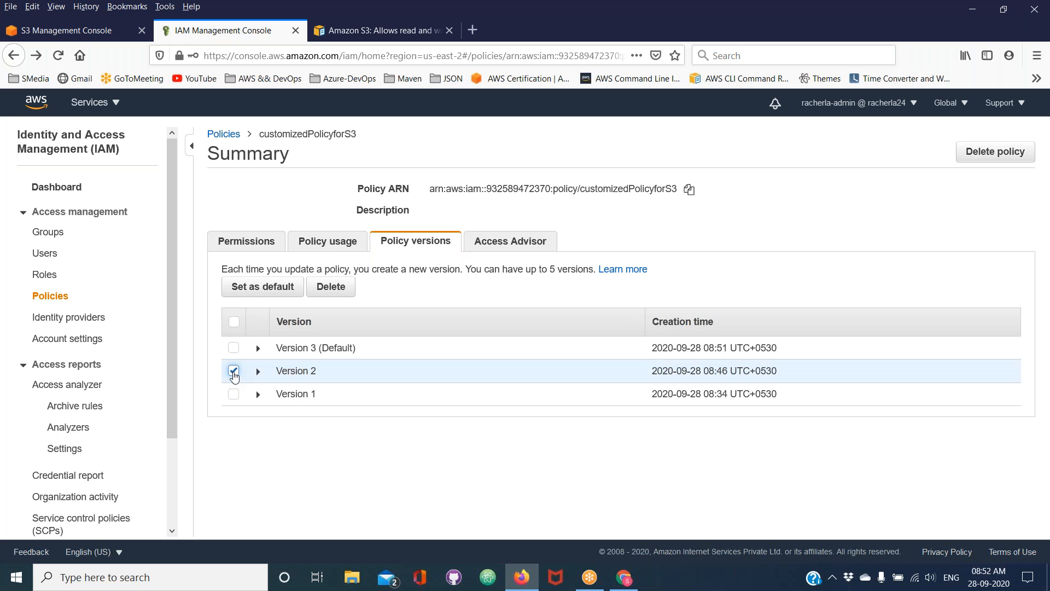
click(271, 294)
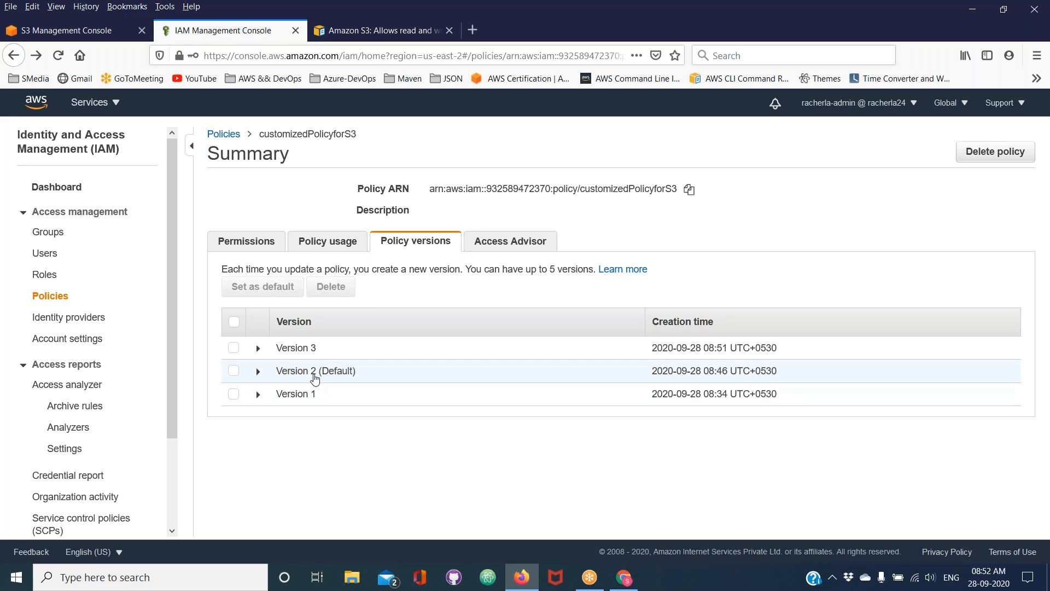
Switch to Chrome and reload the S3 bucket list to test the restored policy version
click(625, 580)
click(60, 37)
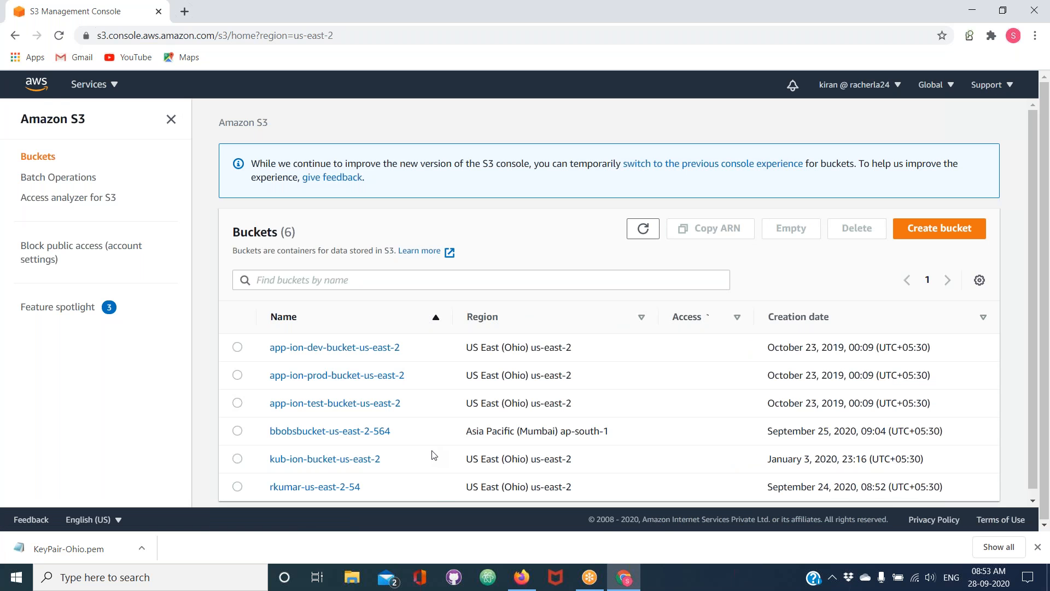
mouse_move(638, 589)
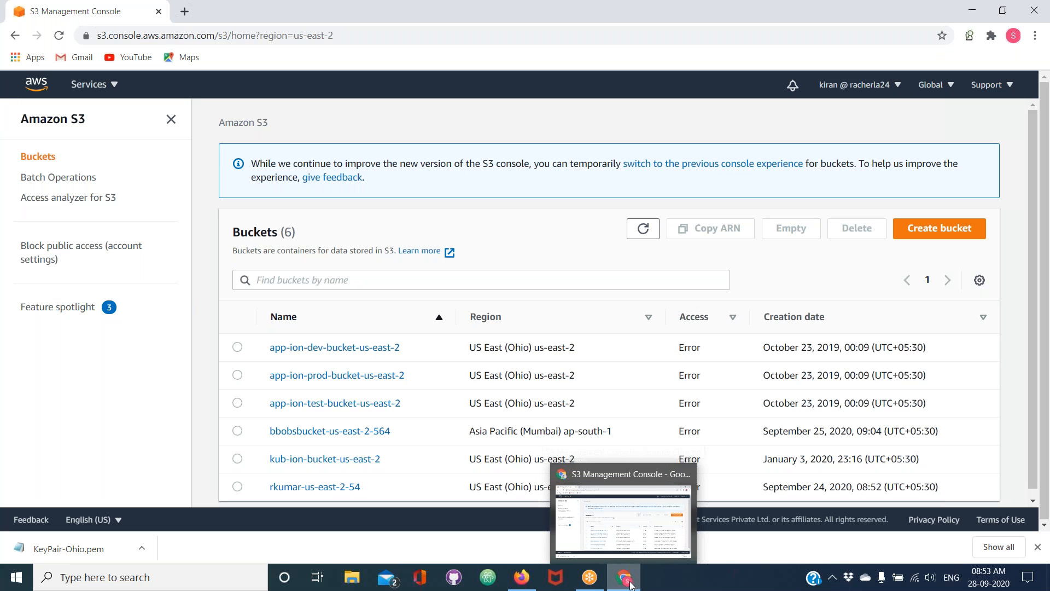
Return to Firefox, check which users the policy is attached to and open its JSON for editing
click(533, 575)
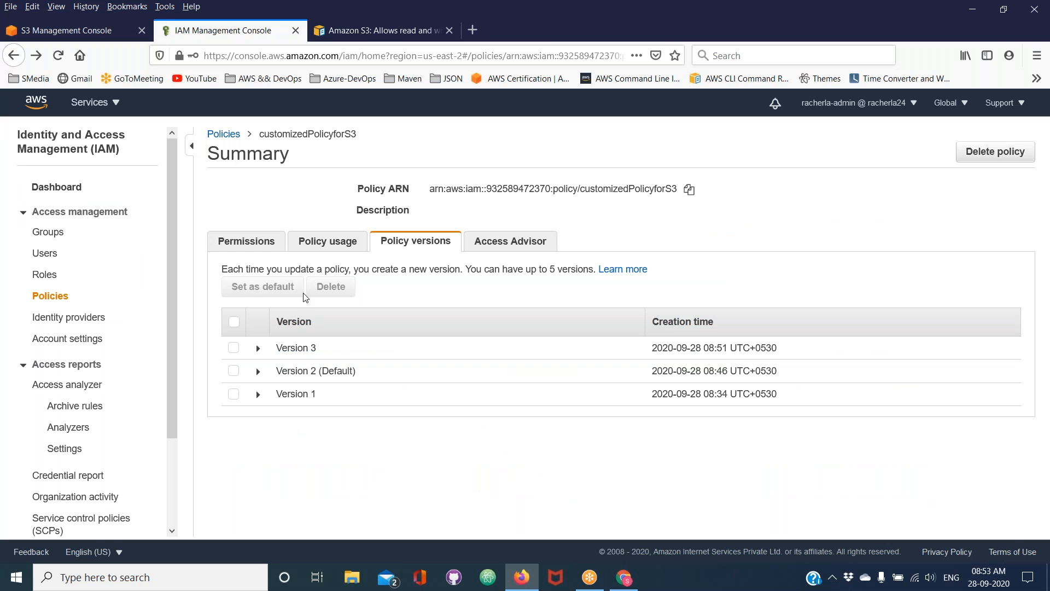
click(317, 244)
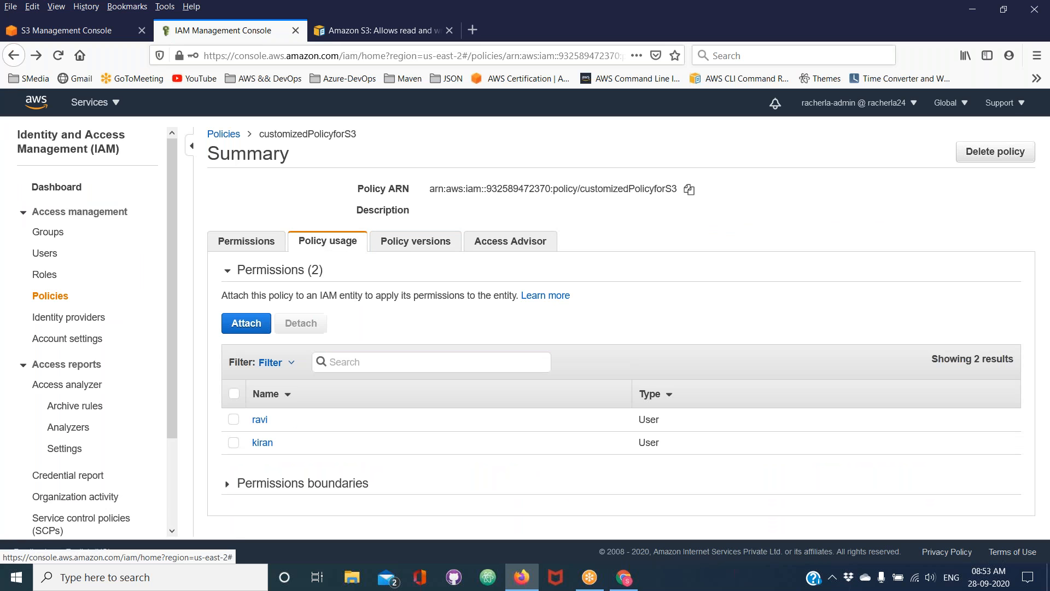
click(241, 246)
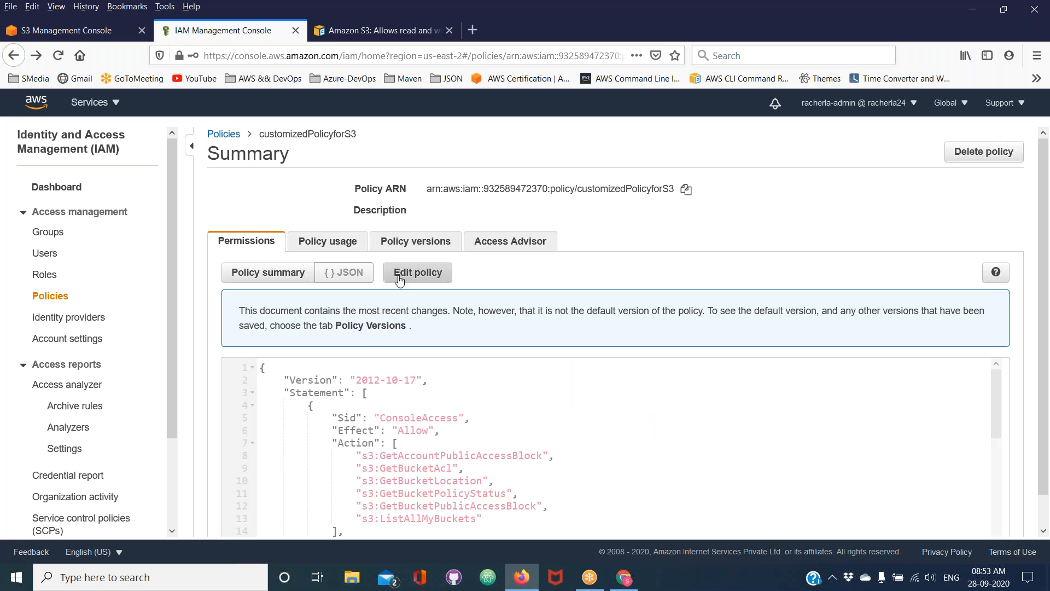
click(417, 273)
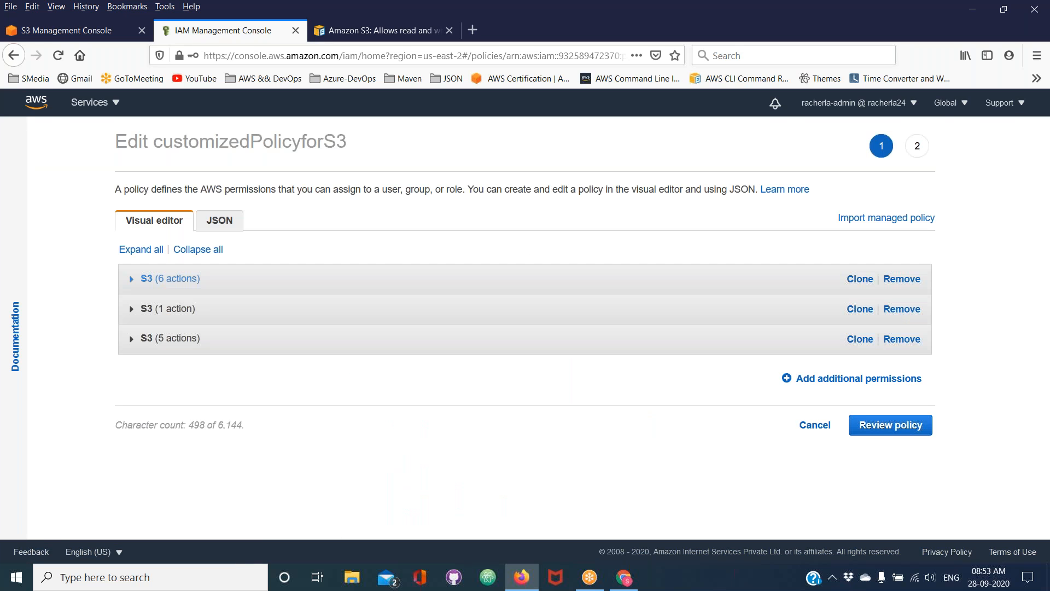
click(228, 221)
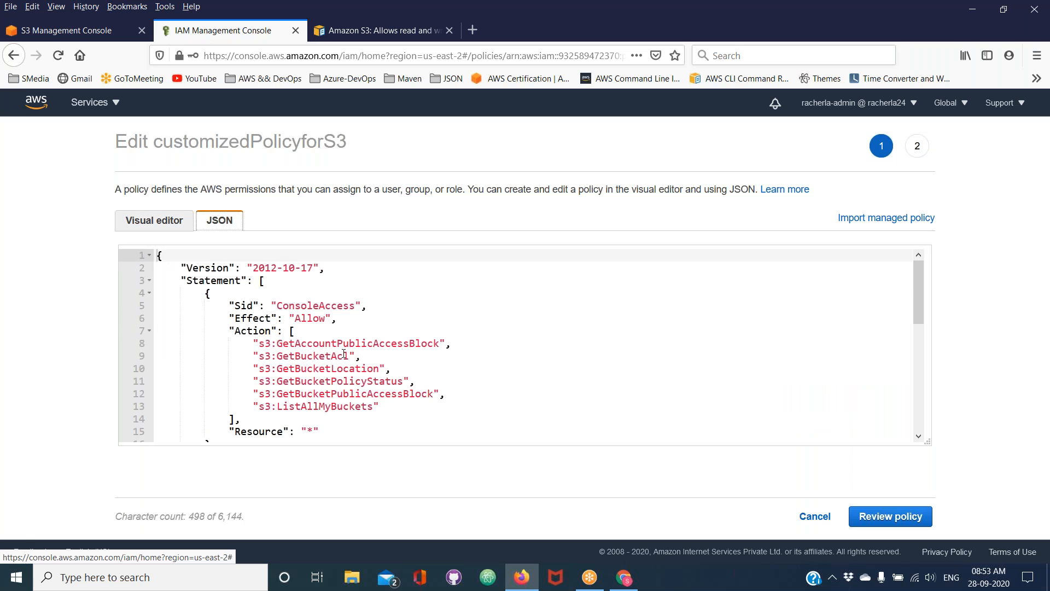
Examine the ListAllMyBuckets action and wildcard resource in the JSON, and select the whole ConsoleAccess statement
double_click(311, 430)
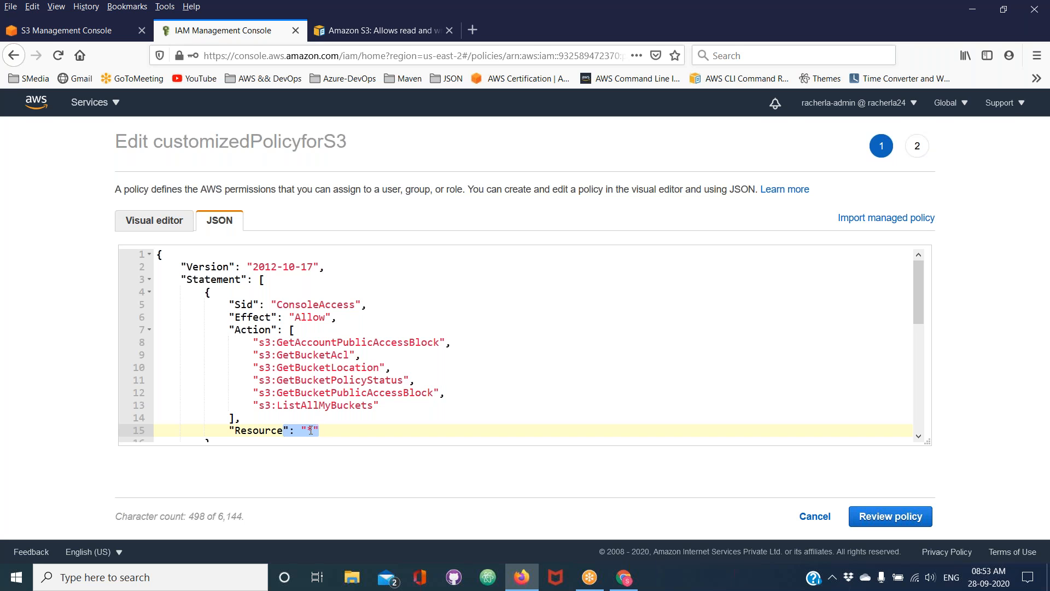
double_click(311, 406)
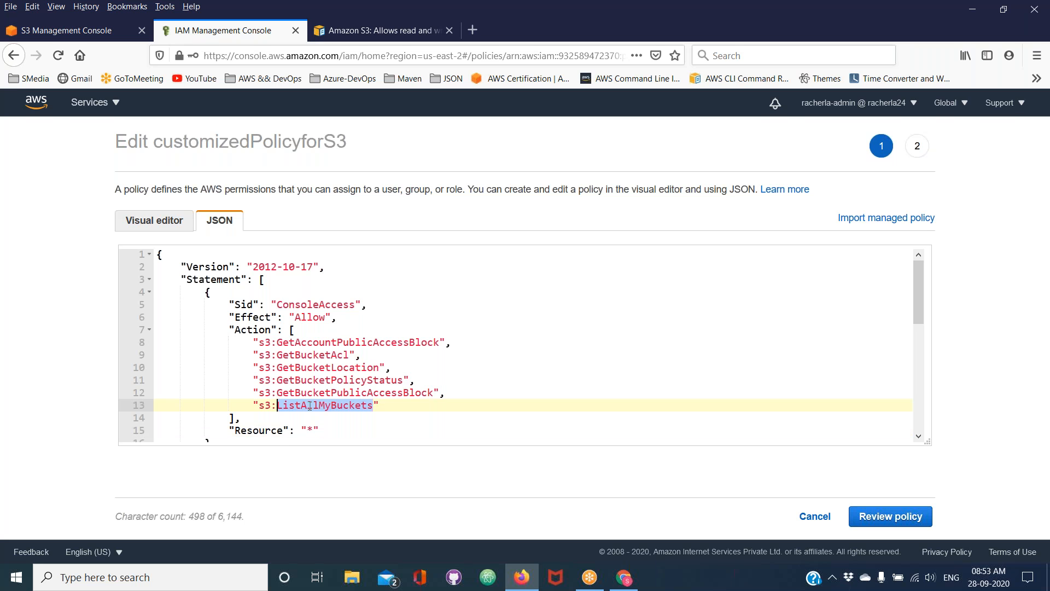
double_click(309, 431)
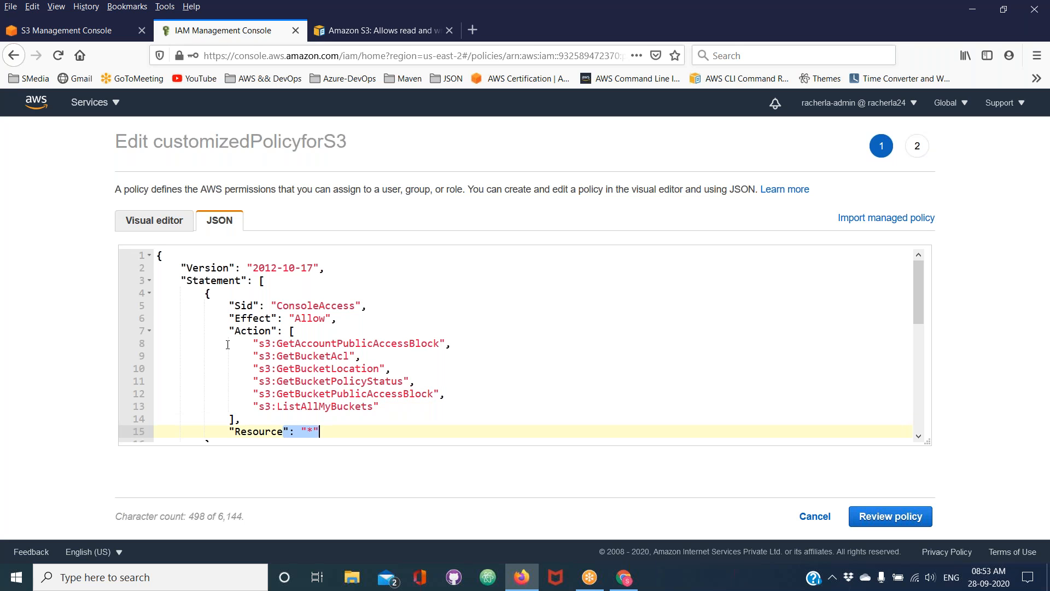
drag(204, 293, 210, 268)
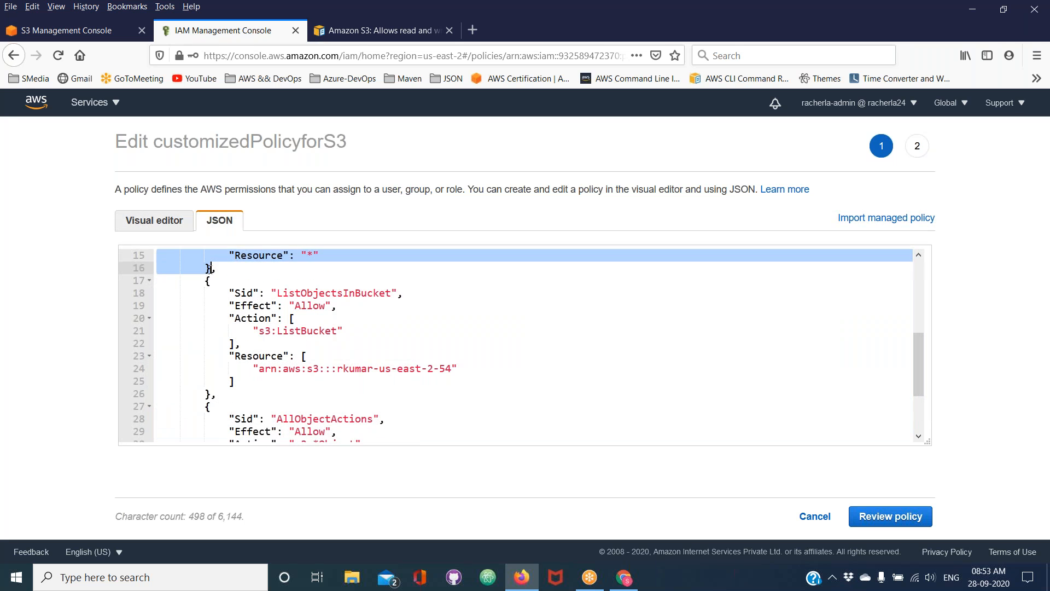
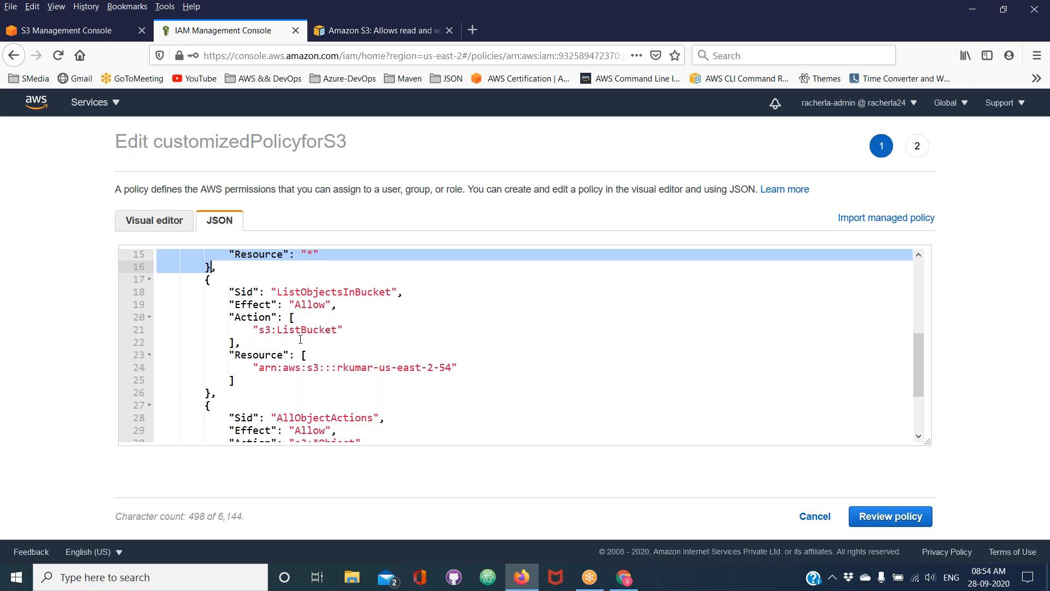
Examine the ListObjectsInBucket statement with its ListBucket action and the AllObjectActions statement in the policy JSON, highlighting each statement
click(319, 375)
key(Down)
key(Down)
key(Down)
key(Down)
key(Down)
key(Down)
key(Down)
key(Down)
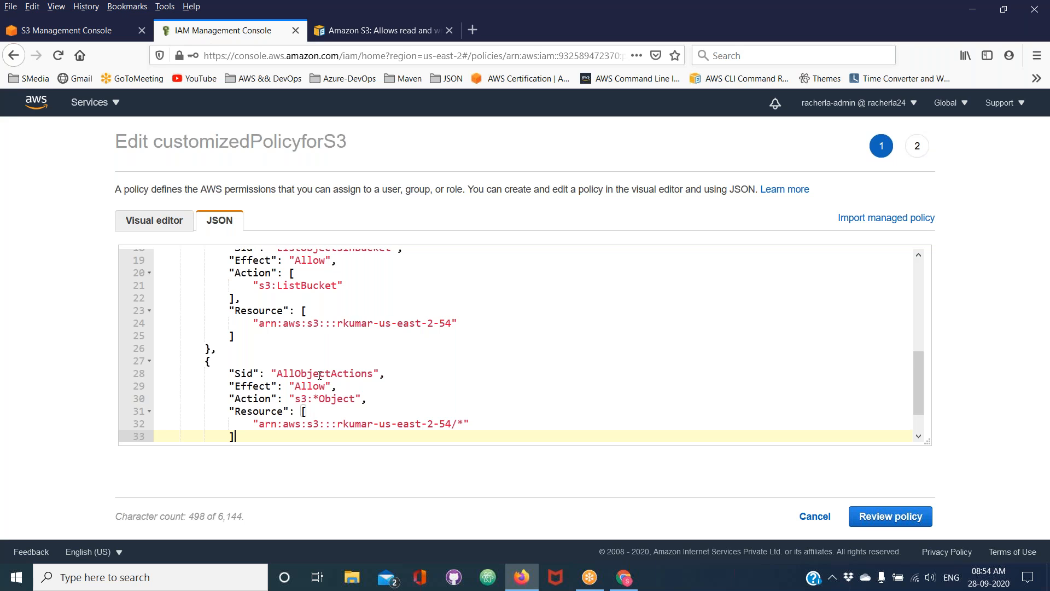
scroll(319, 376, up, 1)
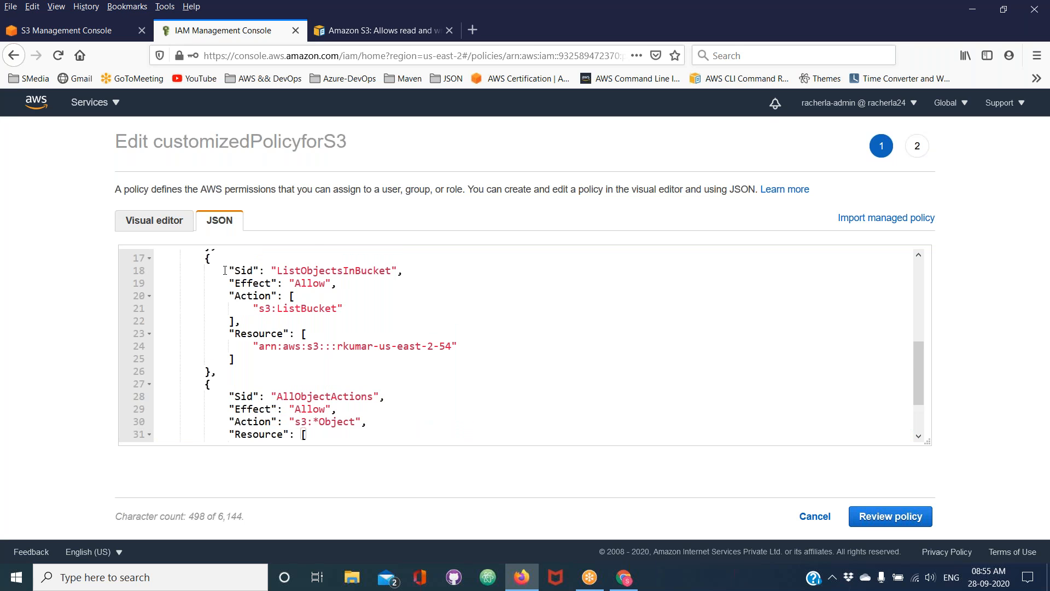
drag(206, 261, 211, 372)
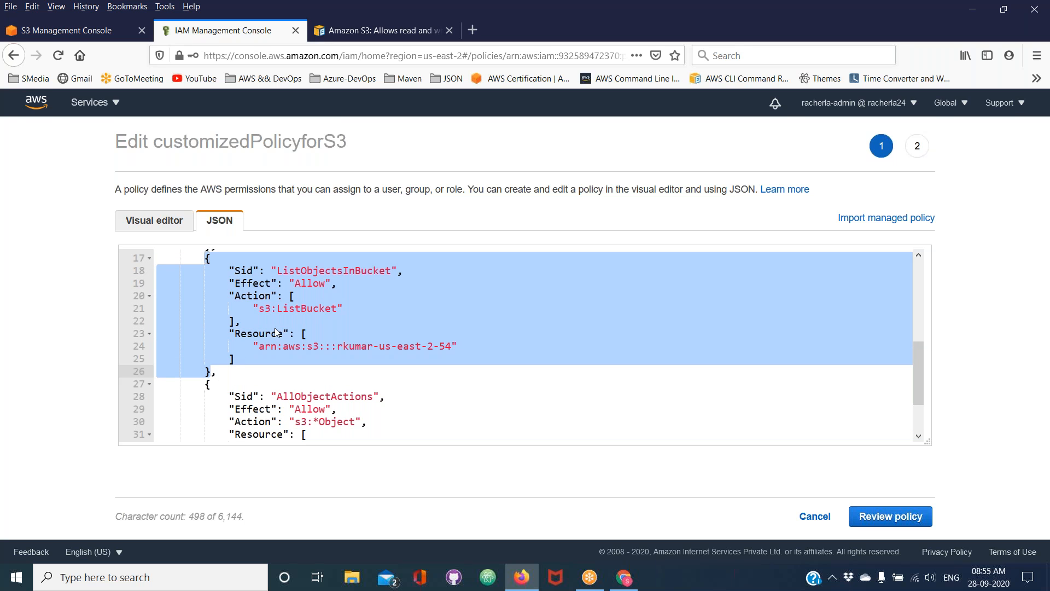
double_click(314, 309)
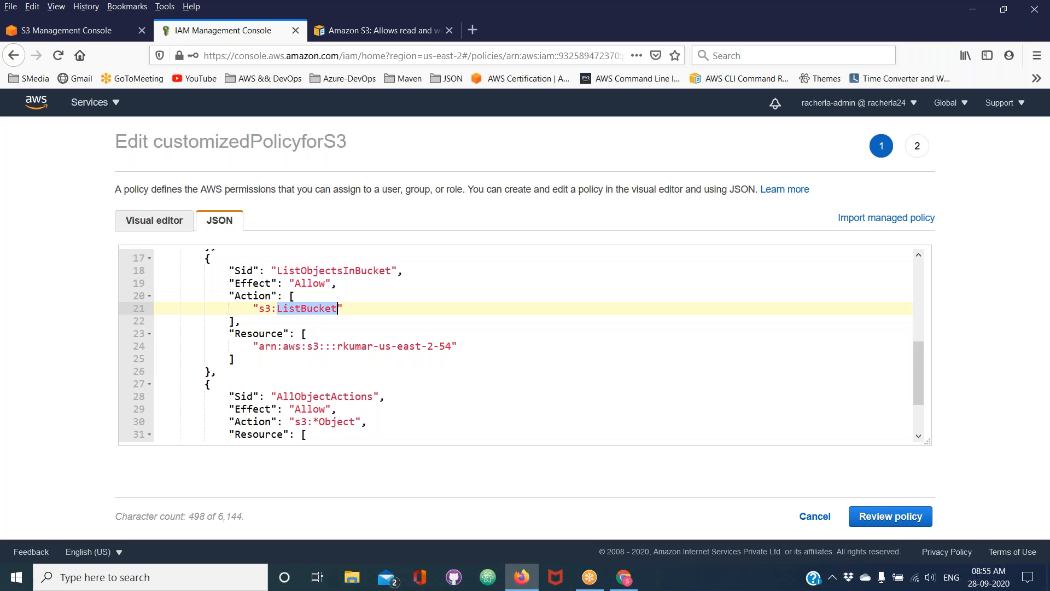
scroll(354, 414, down, 1)
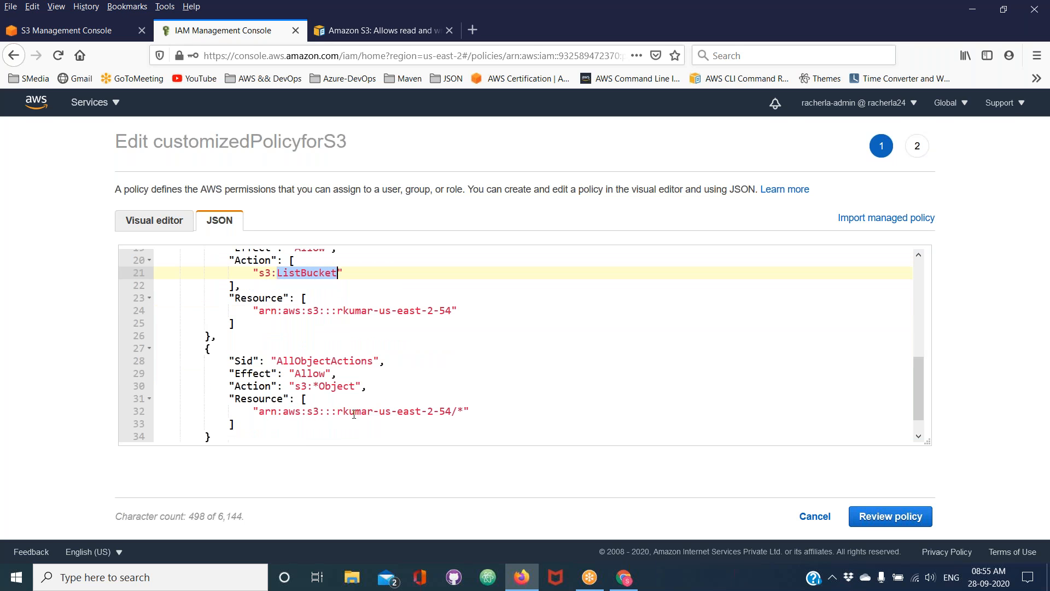
drag(204, 349, 230, 435)
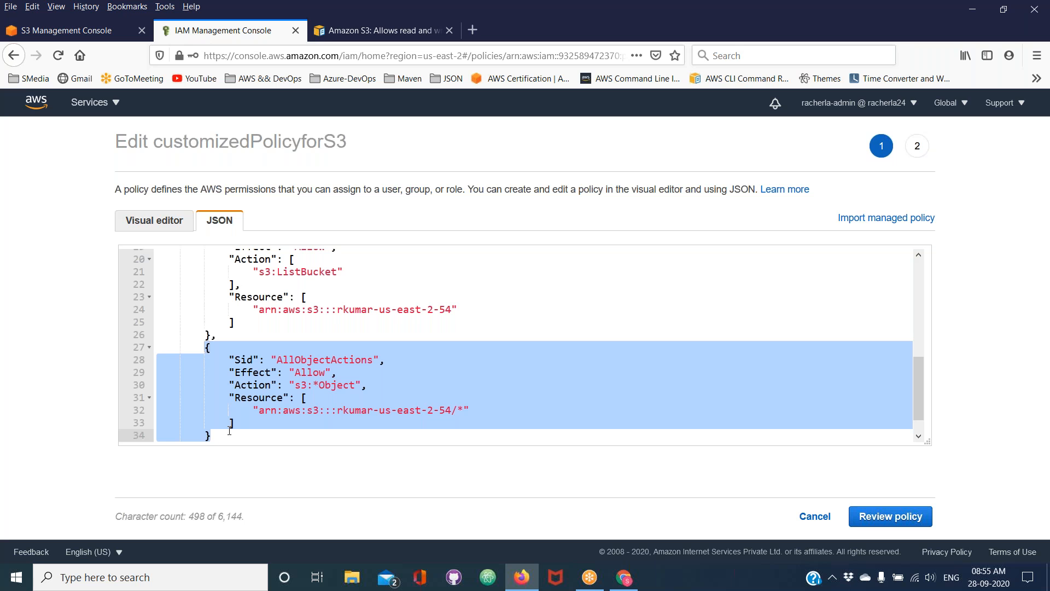
Compare the s3:ListBucket action with the s3:*Object action in the JSON, and cancel editing the policy
scroll(290, 301, up, 1)
double_click(290, 302)
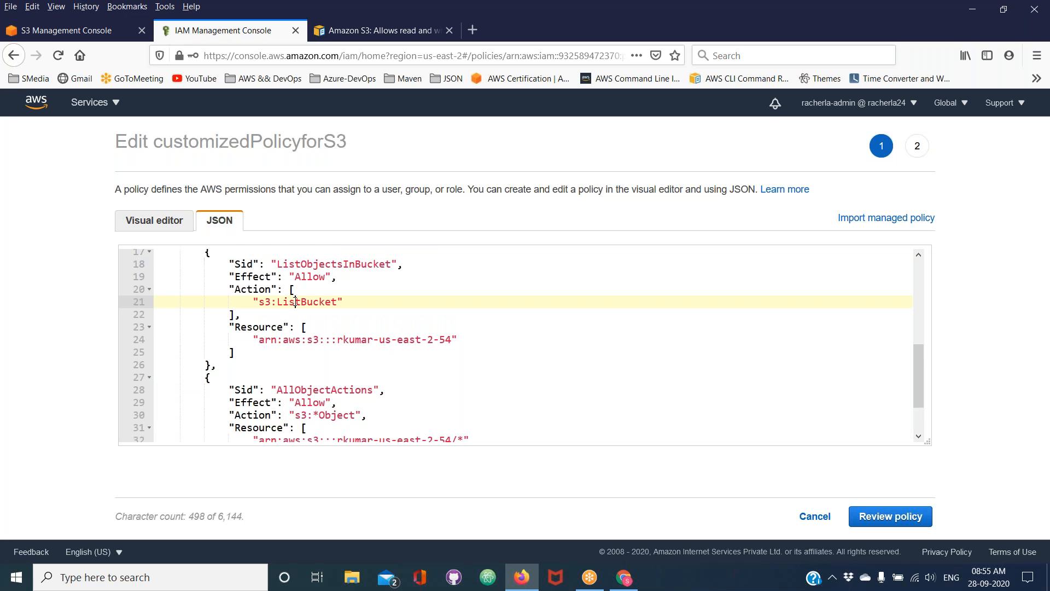
double_click(345, 414)
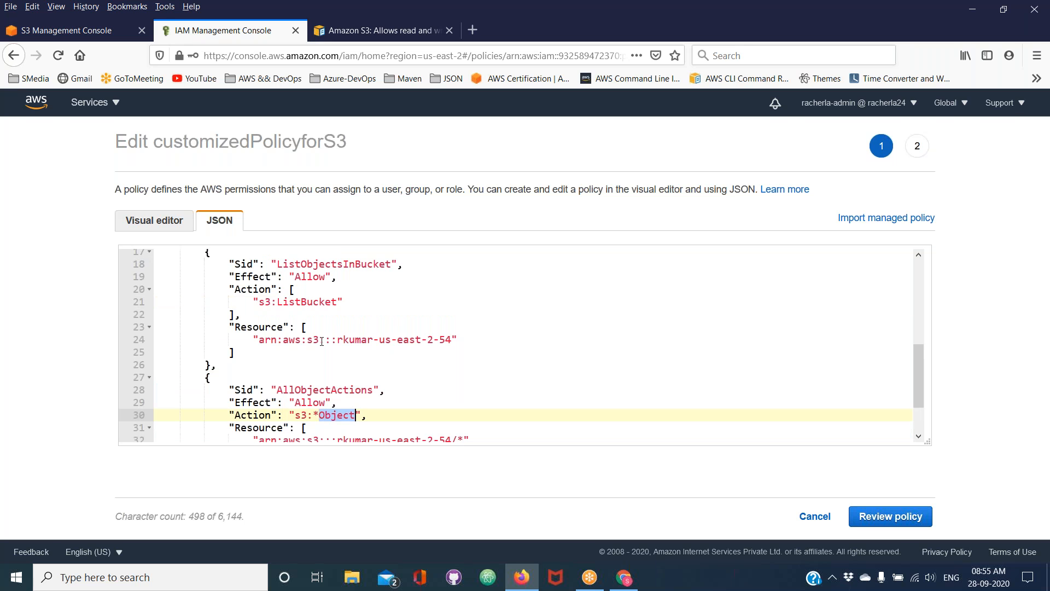
click(313, 309)
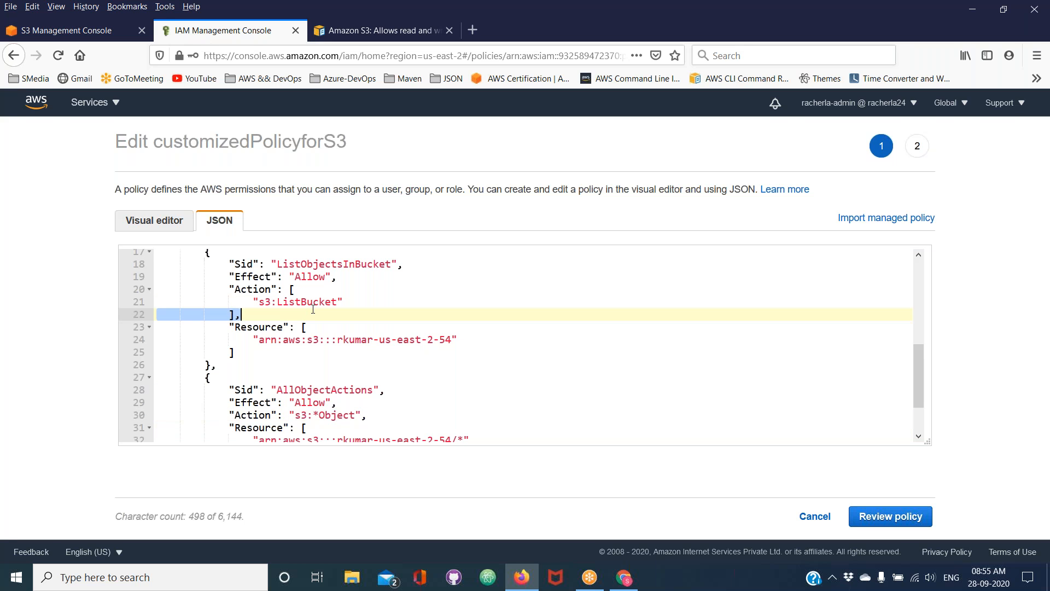
double_click(312, 298)
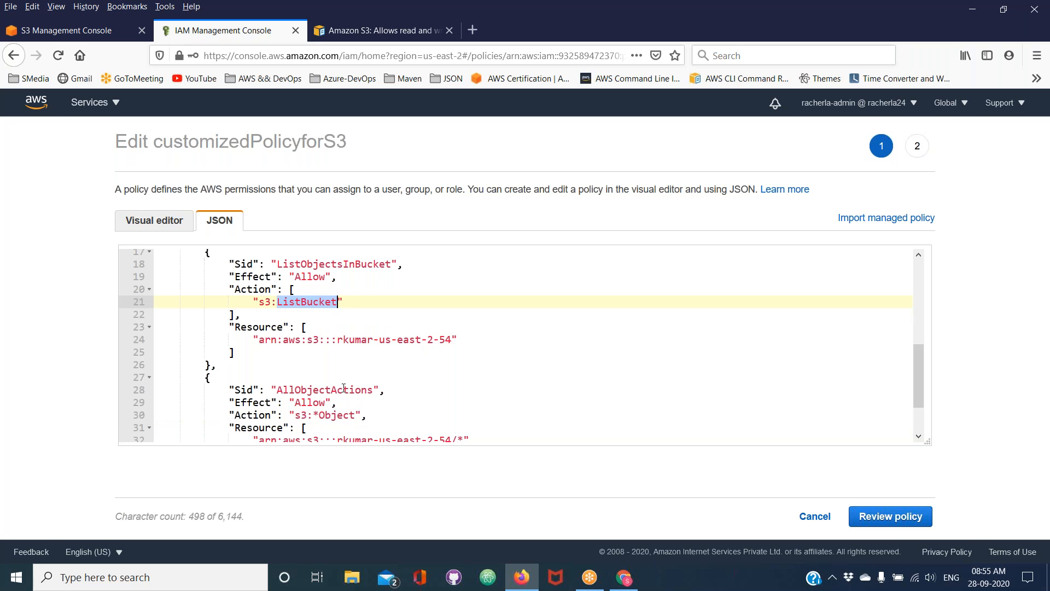
double_click(334, 418)
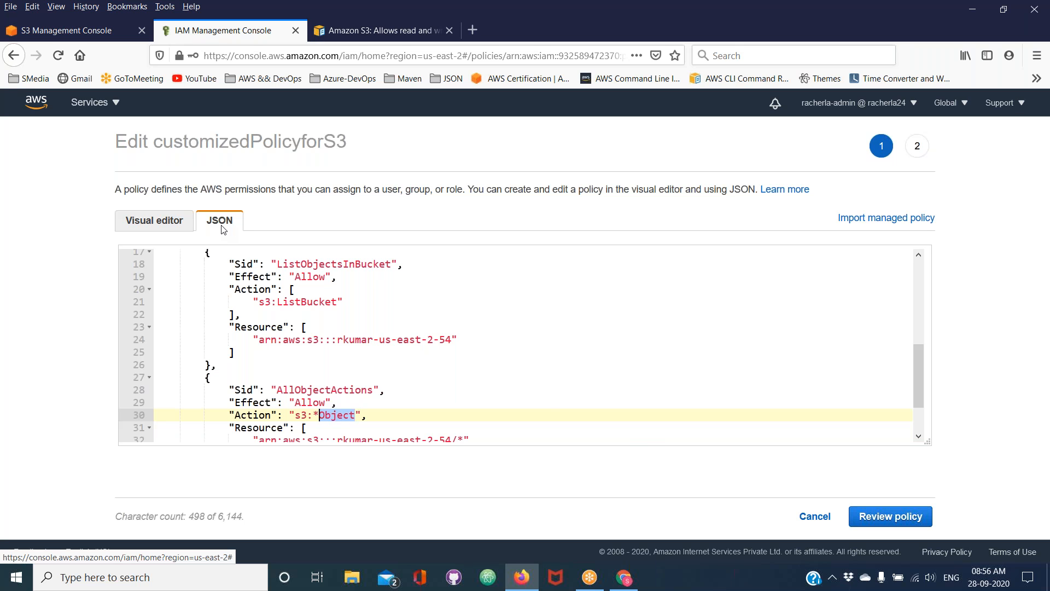
click(810, 517)
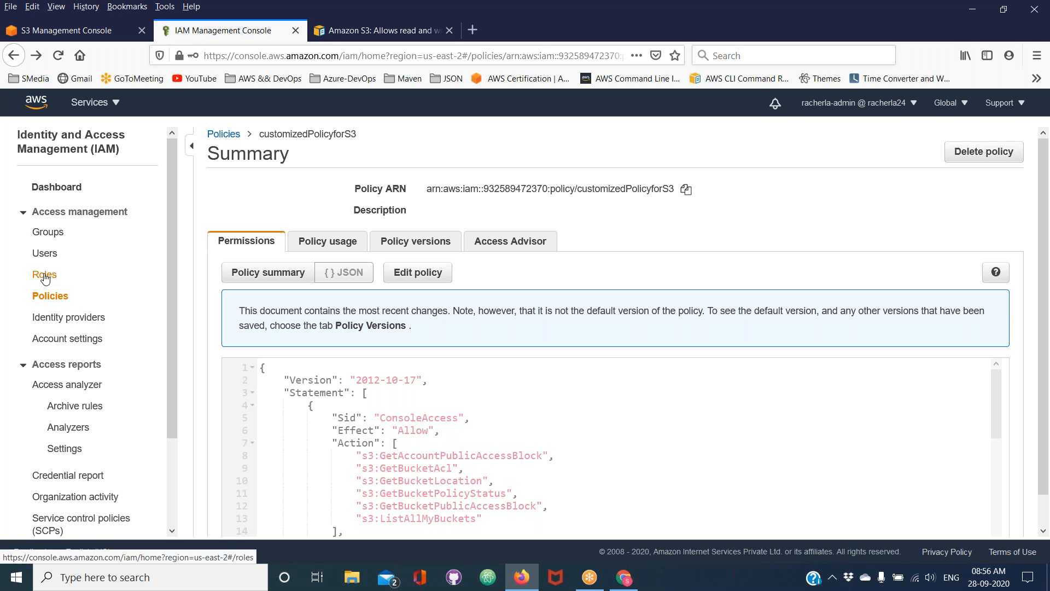
Start creating a new IAM policy in the visual editor and choose S3 as its service
click(52, 298)
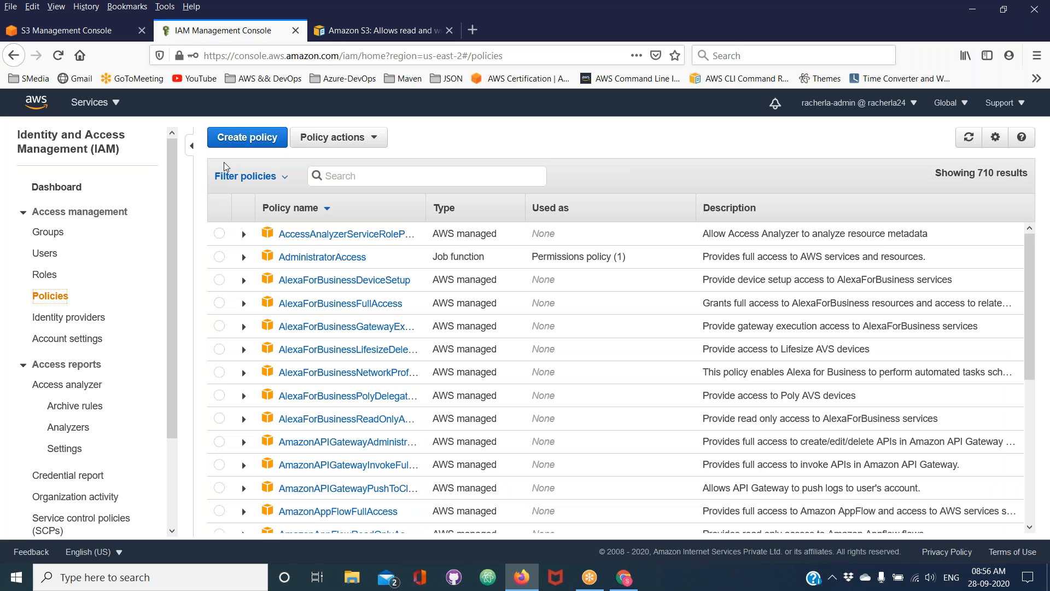
click(250, 143)
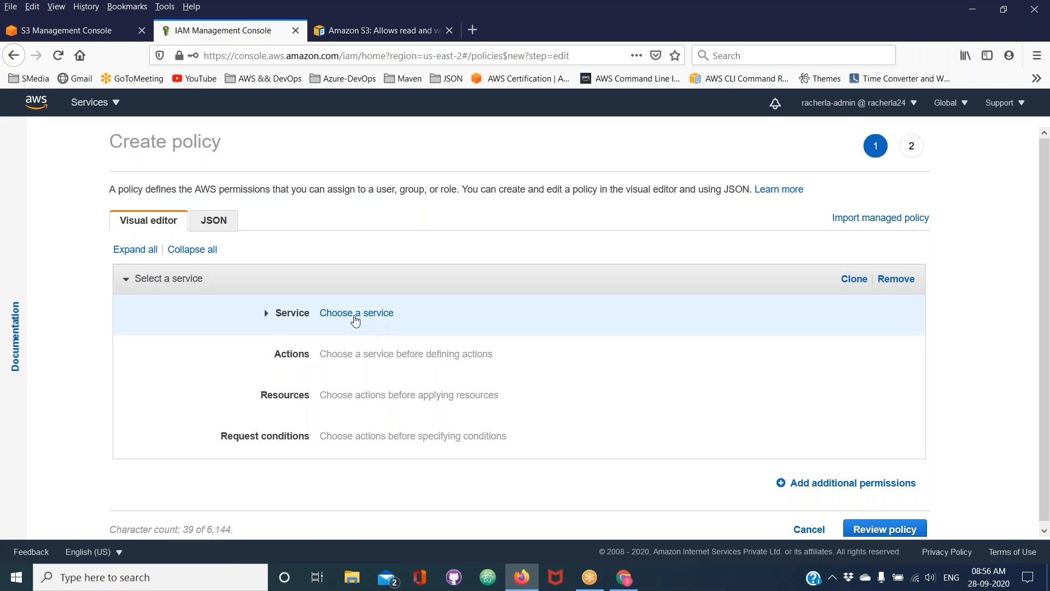
click(356, 314)
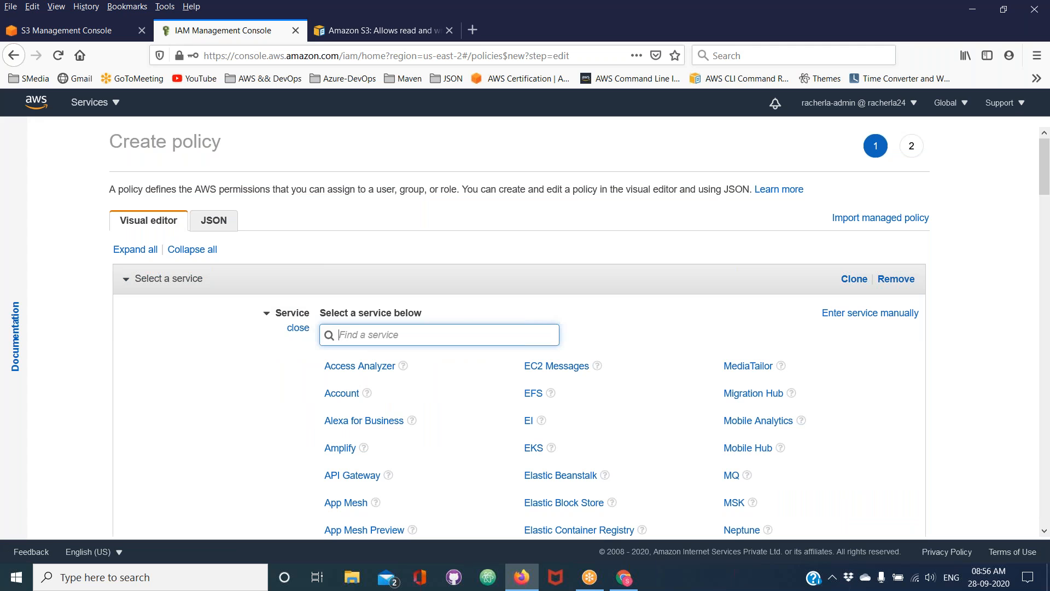
text(s3)
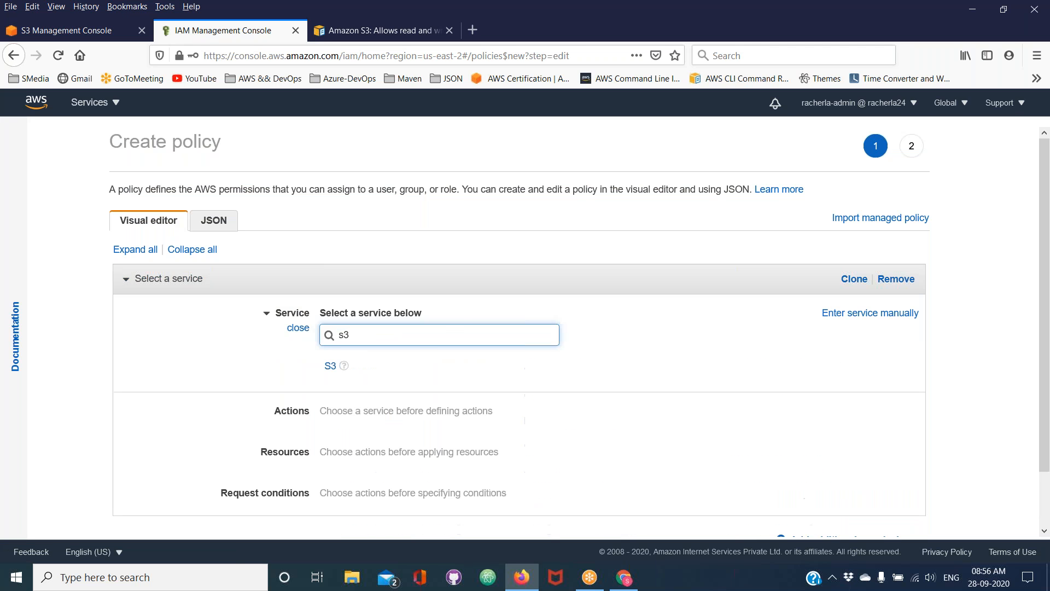
click(333, 372)
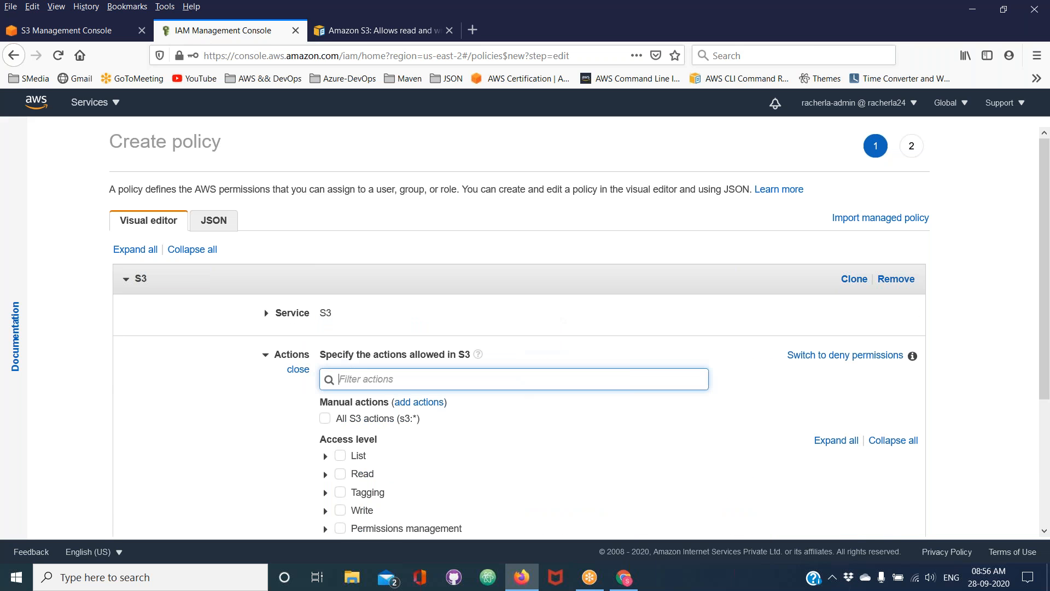
Allow all actions of the Read and Write access levels for S3 in the new policy
scroll(443, 417, down, 1)
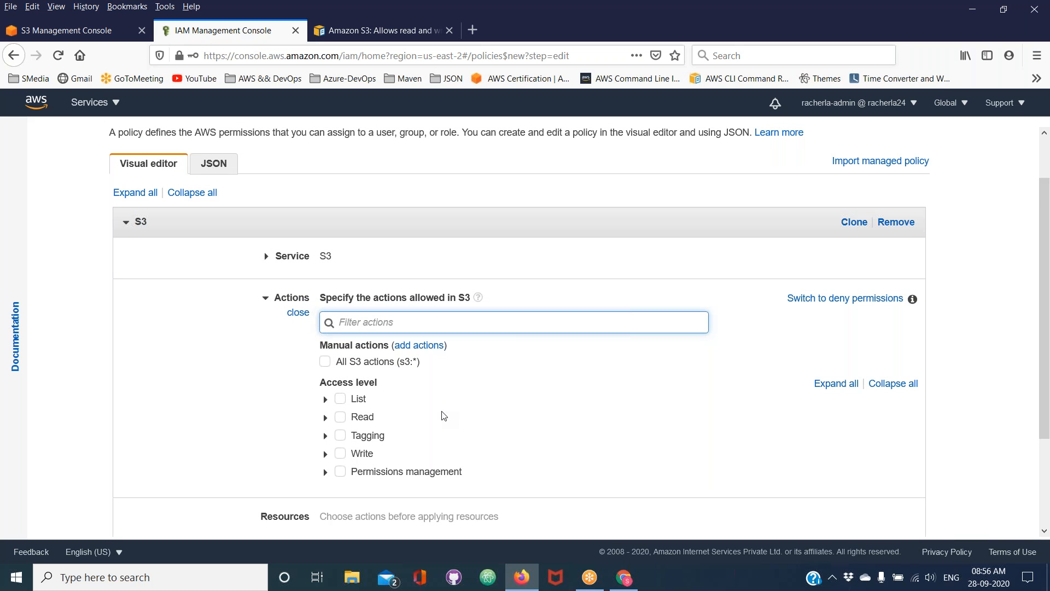
click(340, 420)
click(340, 418)
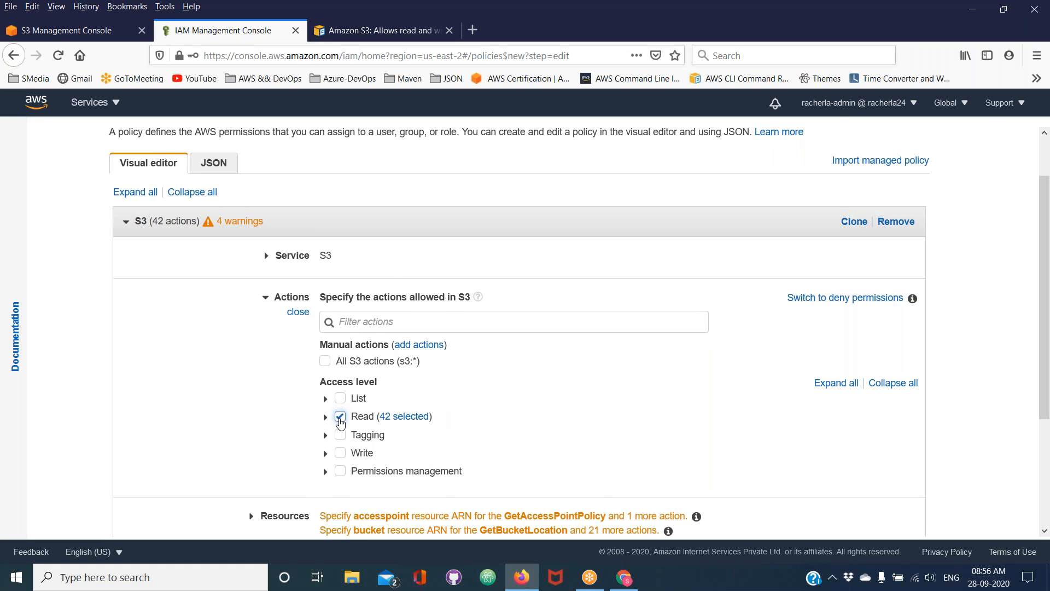
scroll(340, 421, down, 2)
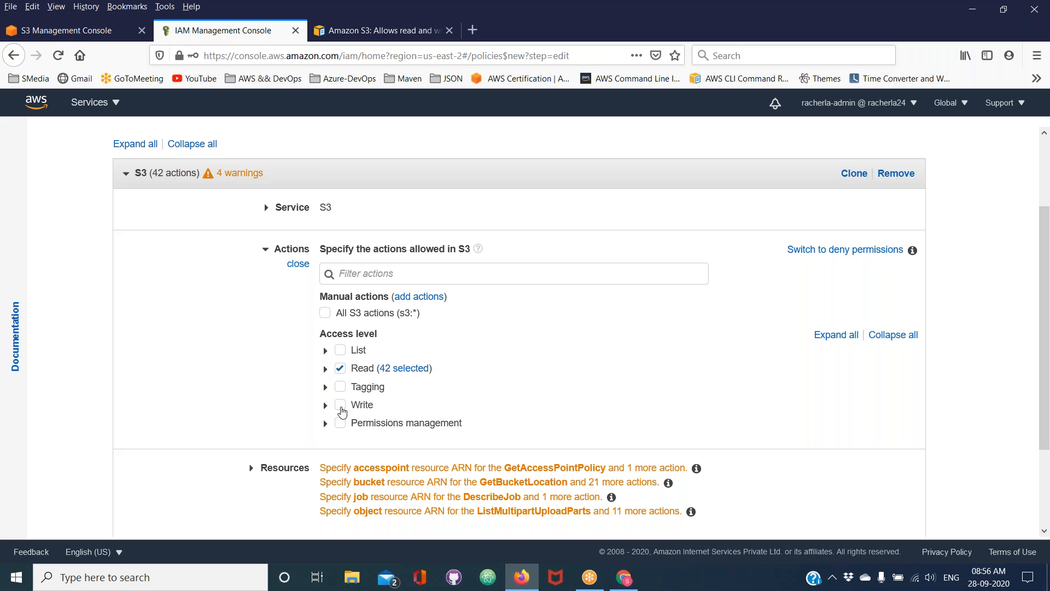
click(340, 406)
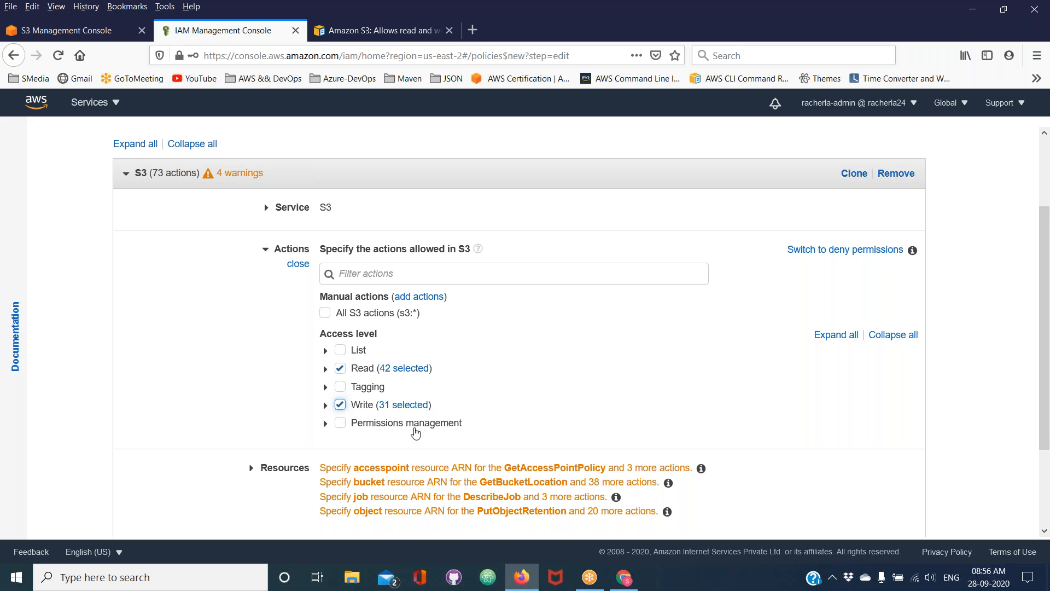
Add a bucket ARN to the policy's resources for rkumar-us-east-2-54, copying the bucket name from the S3 console
scroll(416, 433, down, 2)
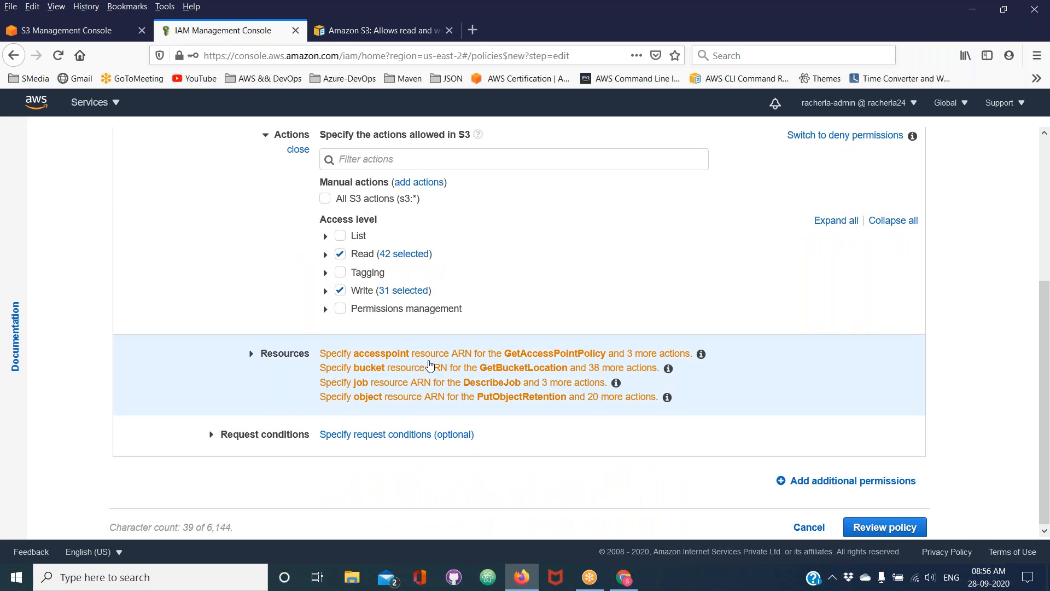
click(430, 365)
scroll(430, 365, down, 8)
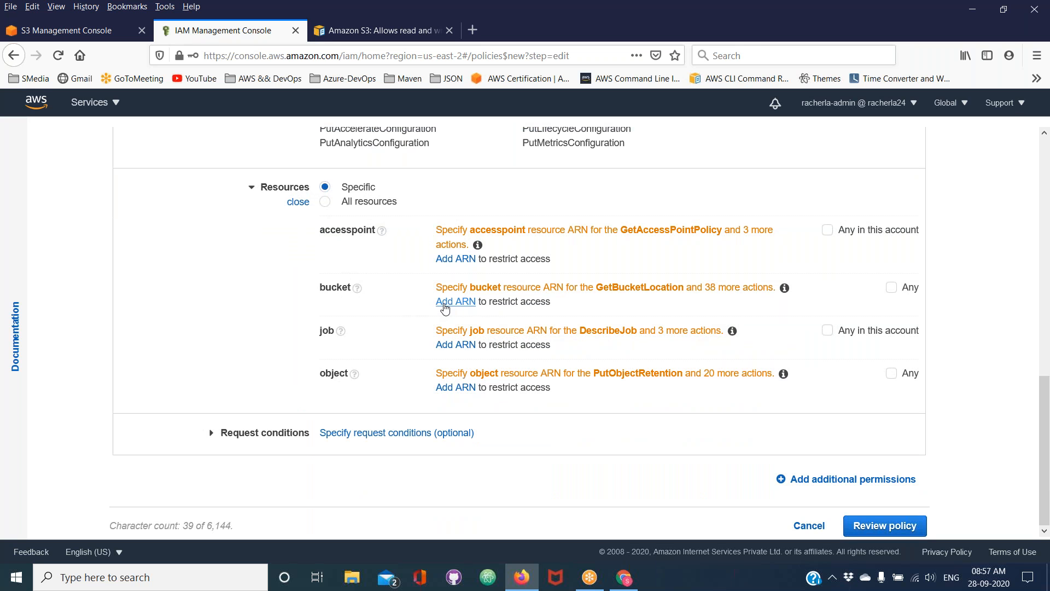
click(445, 302)
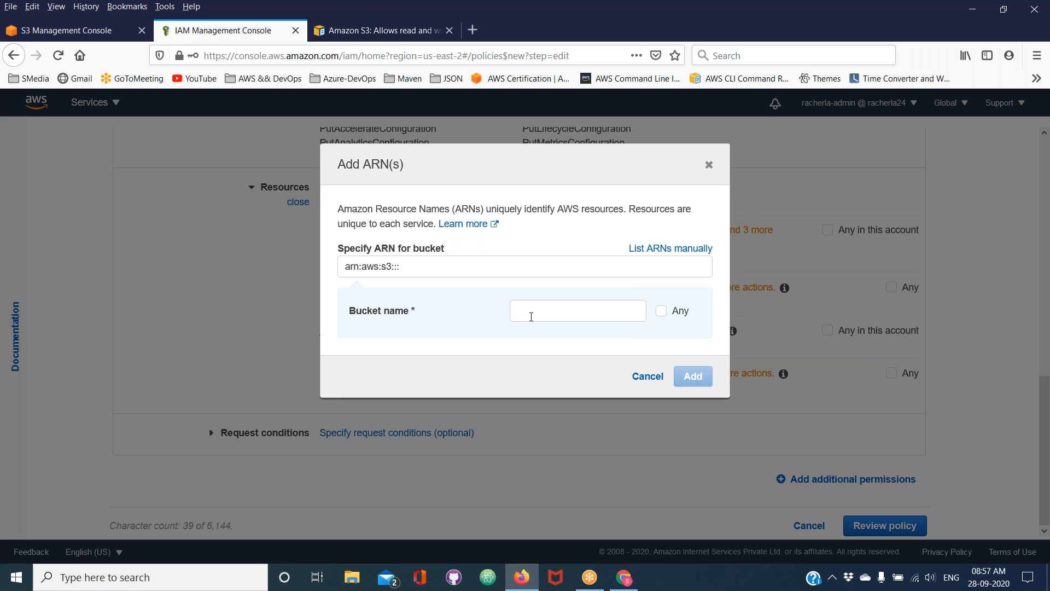
click(85, 30)
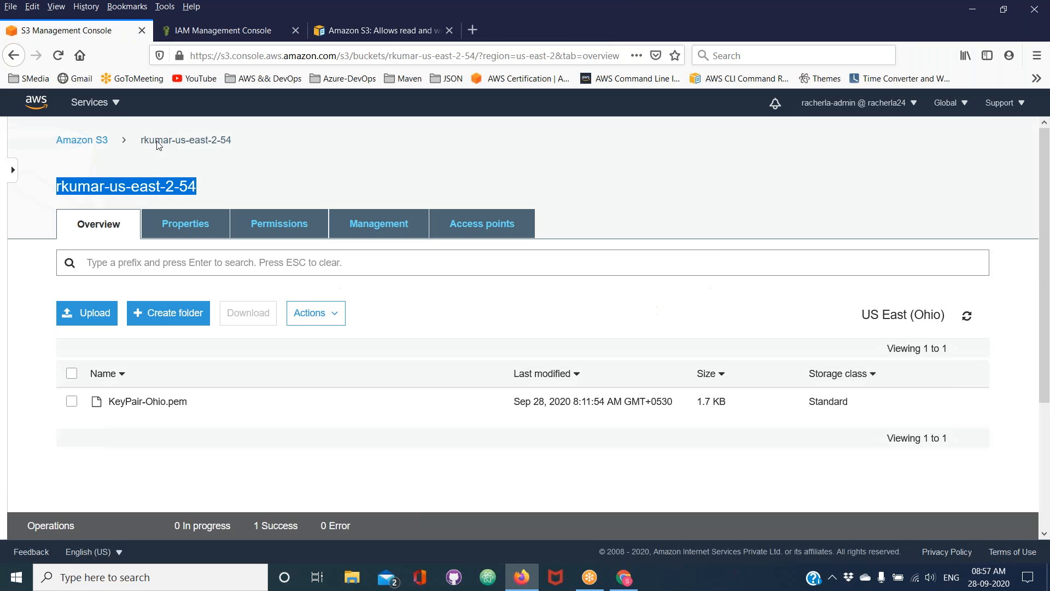
right_click(144, 194)
click(156, 200)
click(219, 30)
click(541, 309)
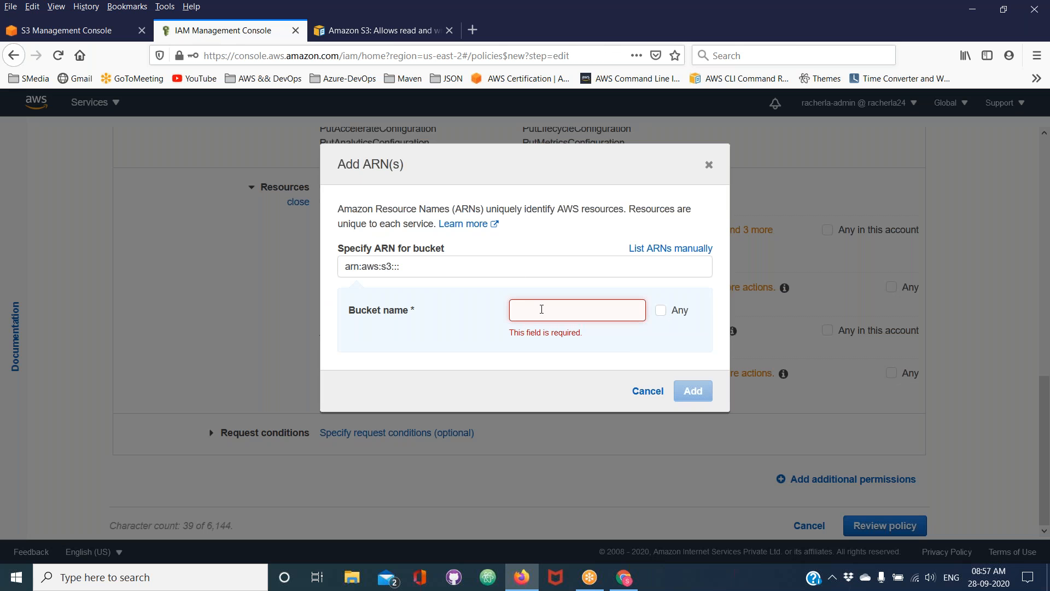
right_click(541, 309)
click(572, 360)
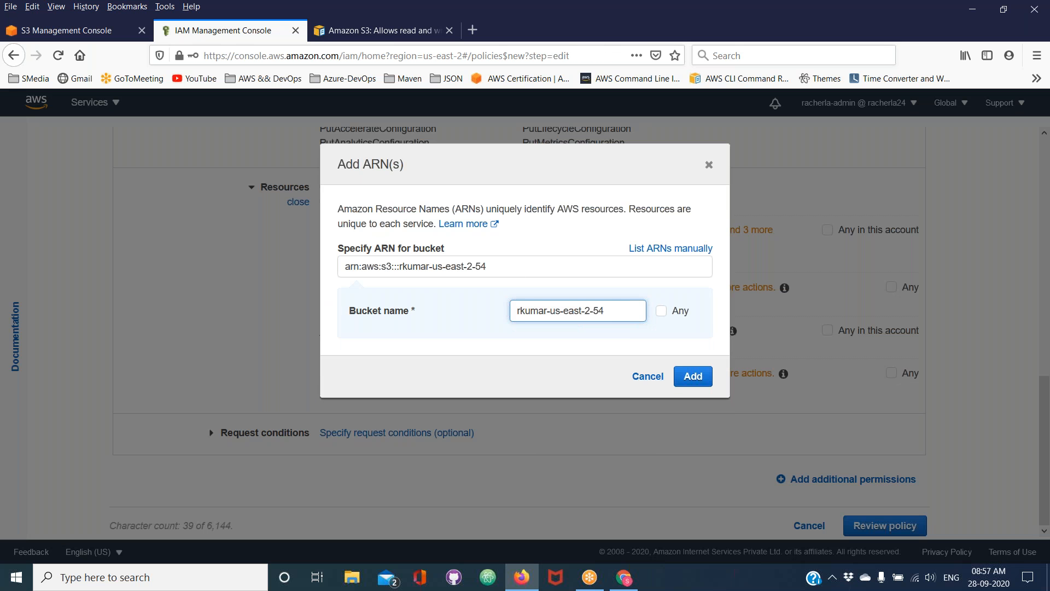
click(696, 379)
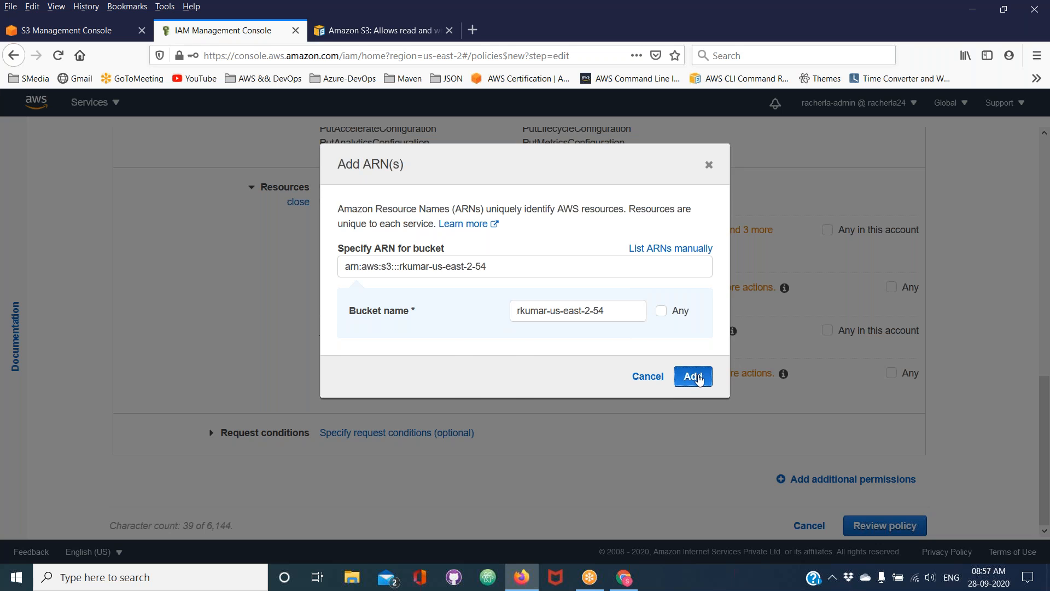
Add an object ARN with bucket name rkumar-us-east-2-54 and object name *, and check it against the bucket ARN
double_click(323, 287)
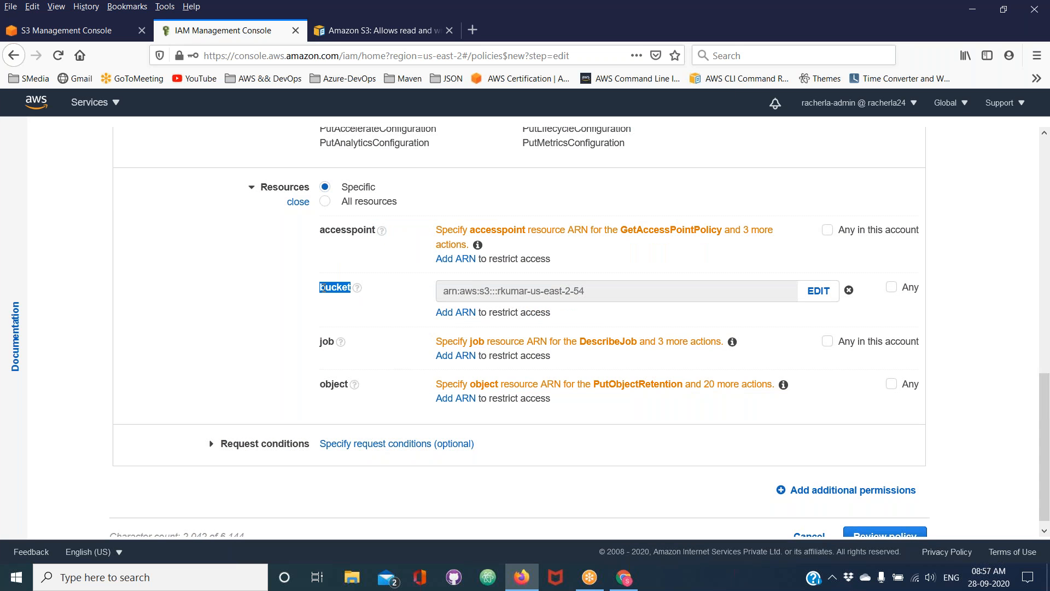
double_click(335, 385)
click(469, 405)
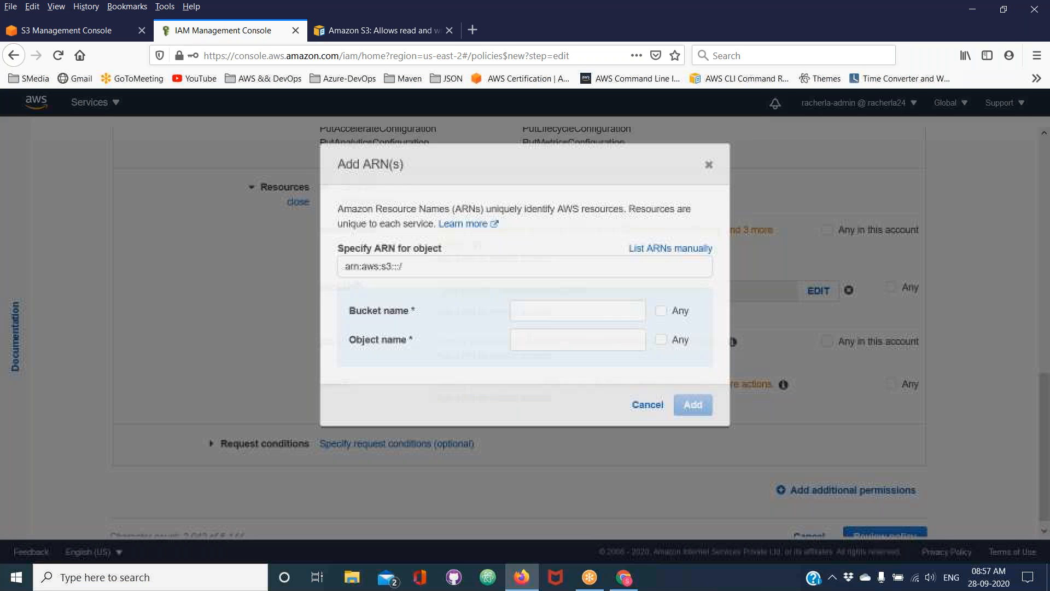
click(530, 314)
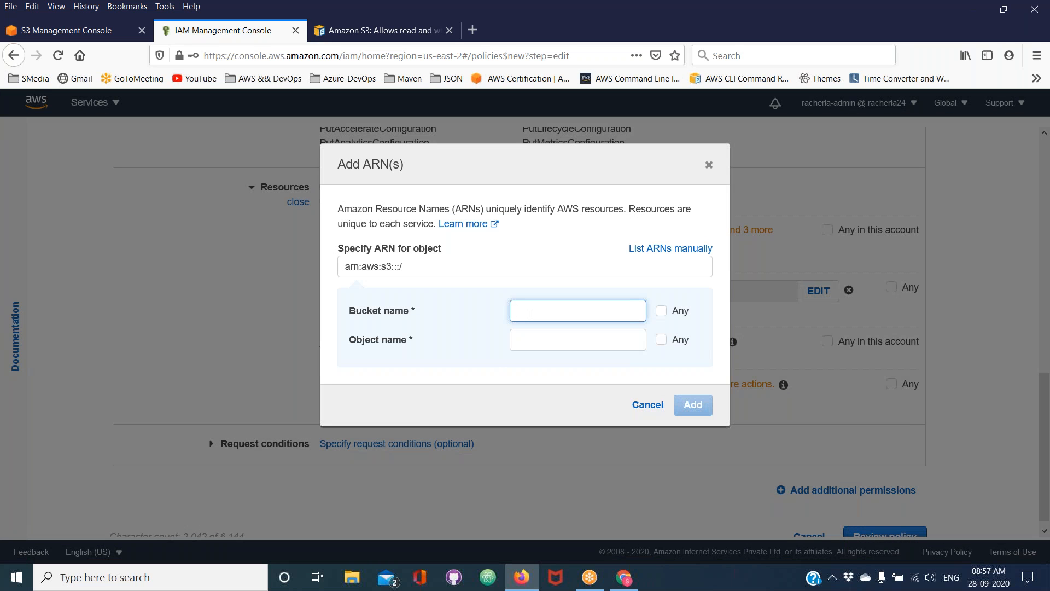
key(ctrl+v)
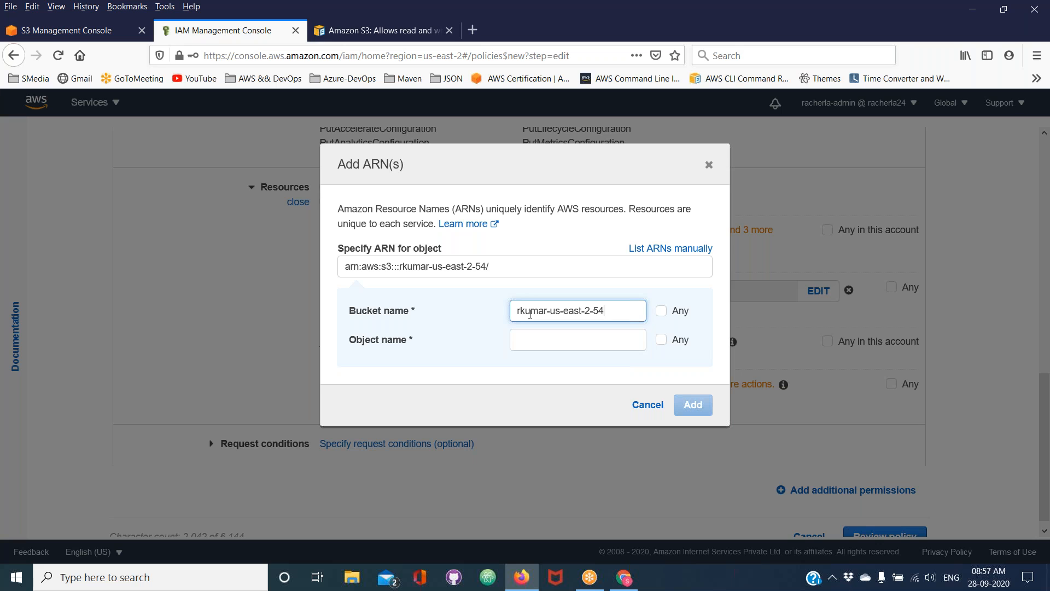
click(518, 346)
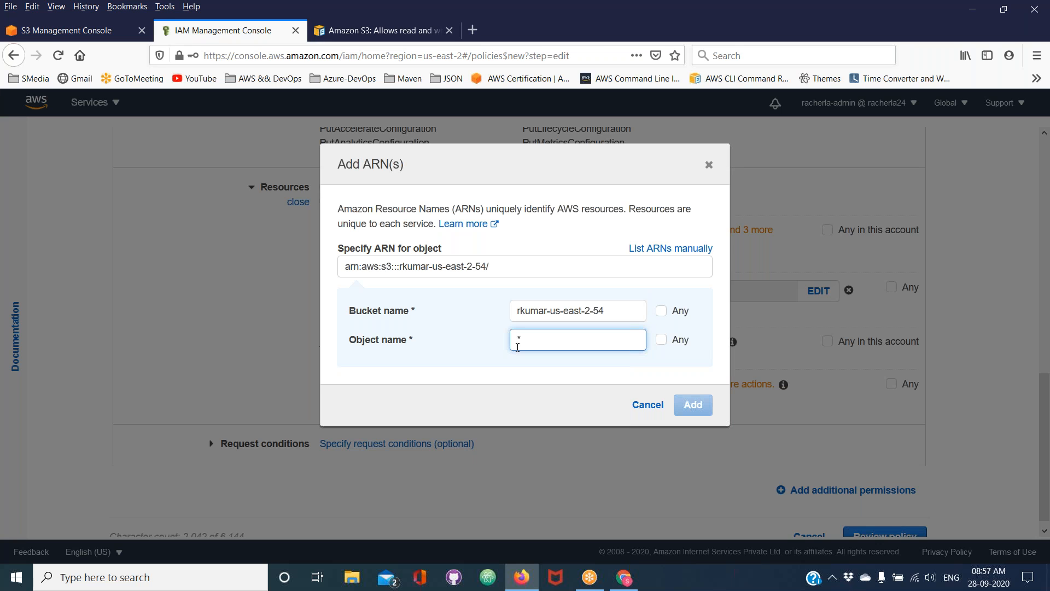
click(692, 404)
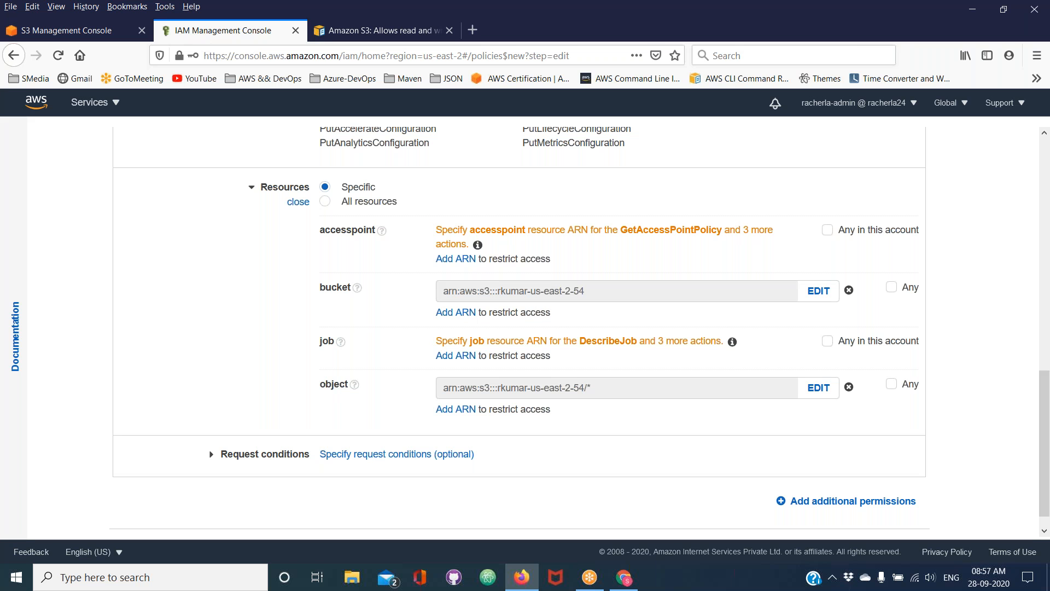
double_click(502, 297)
triple_click(487, 387)
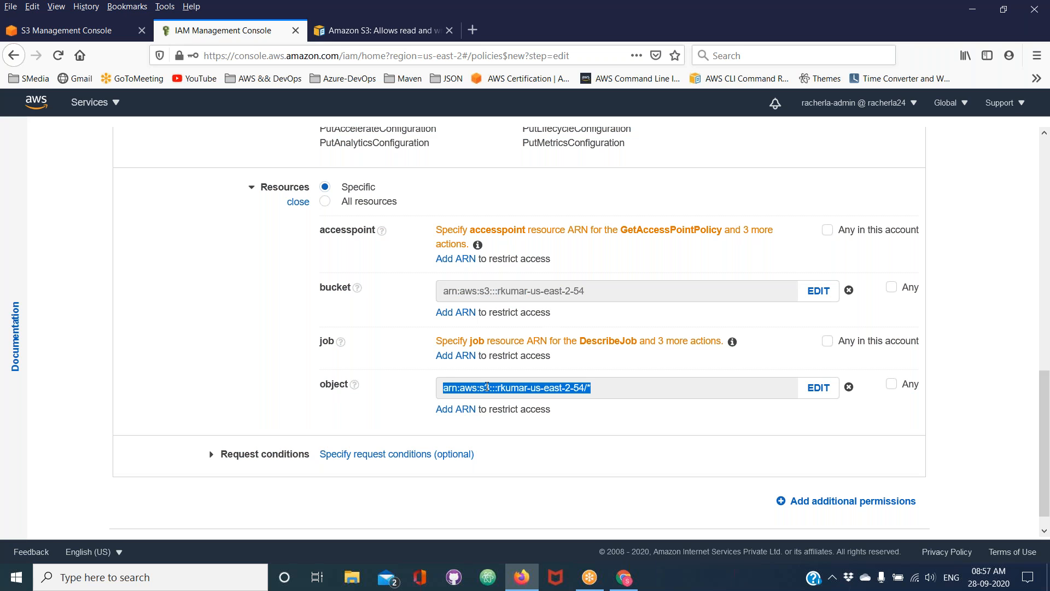
Proceed to the policy review, name the policy customizedPolicyUsingVisualEditor, and create it
click(958, 51)
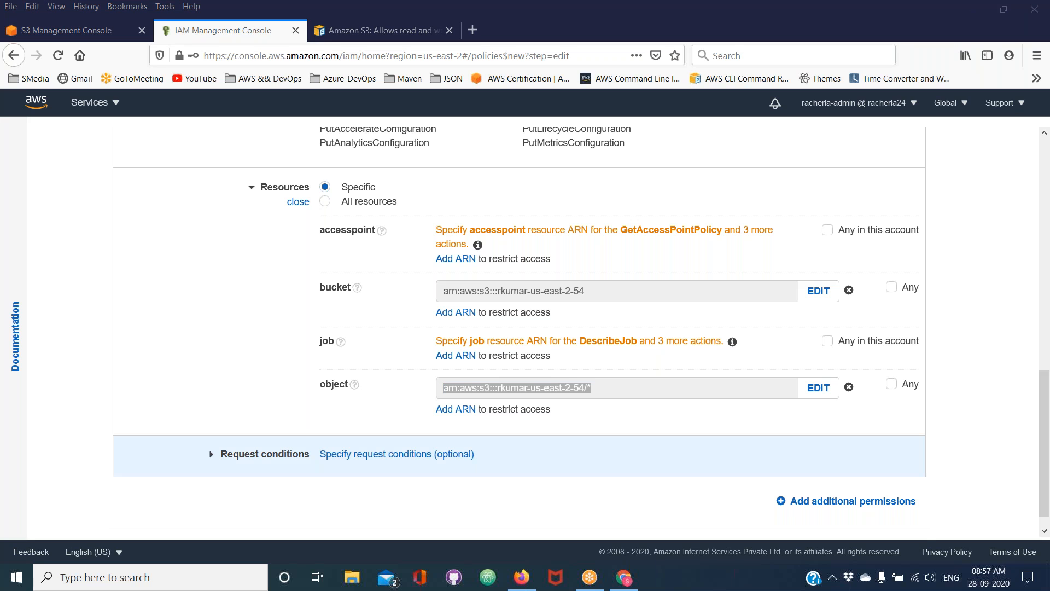
scroll(711, 481, down, 1)
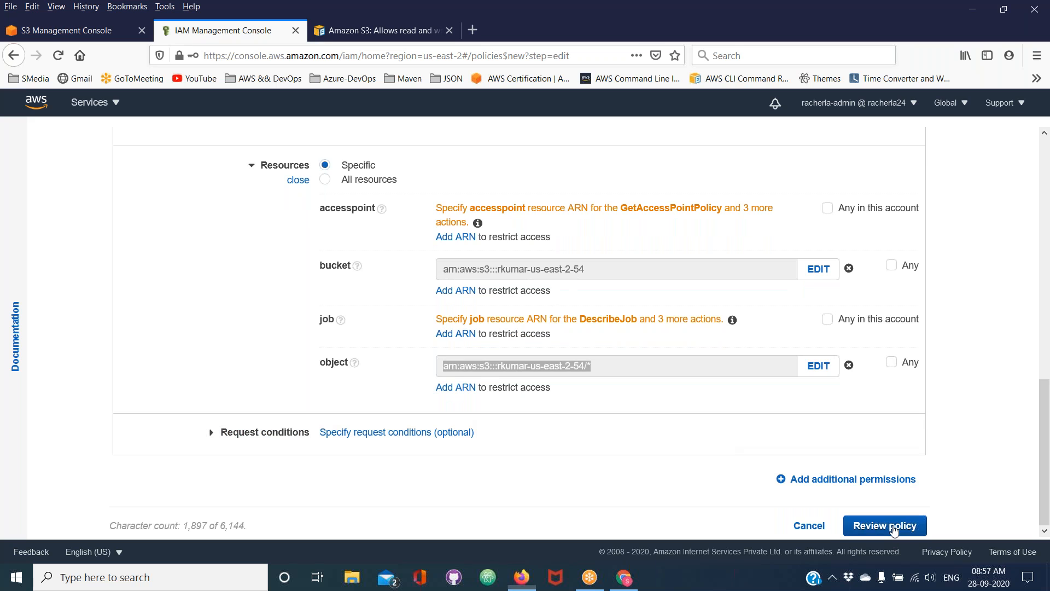
click(895, 526)
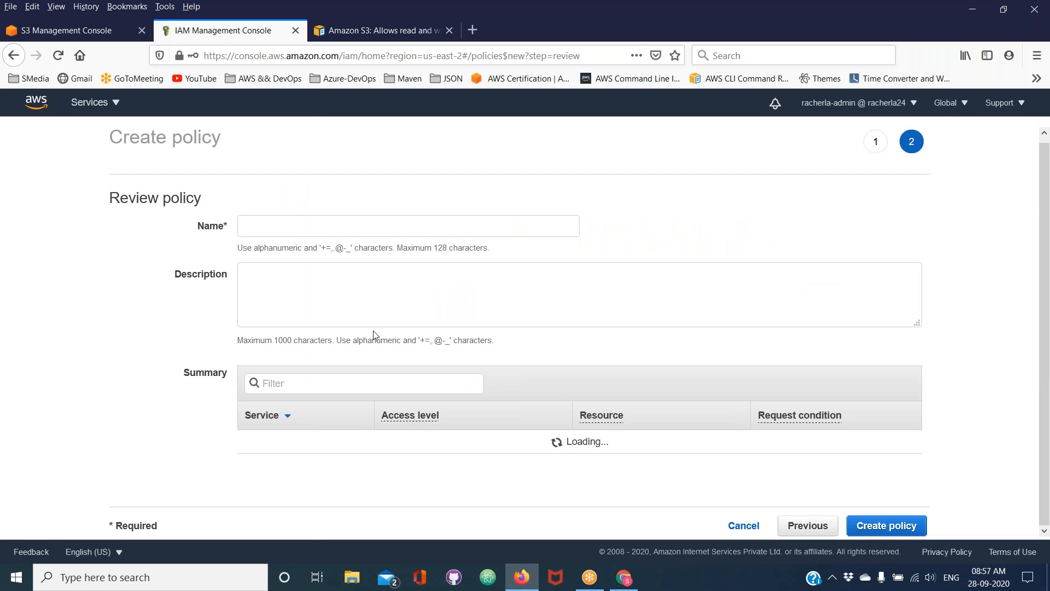
click(270, 230)
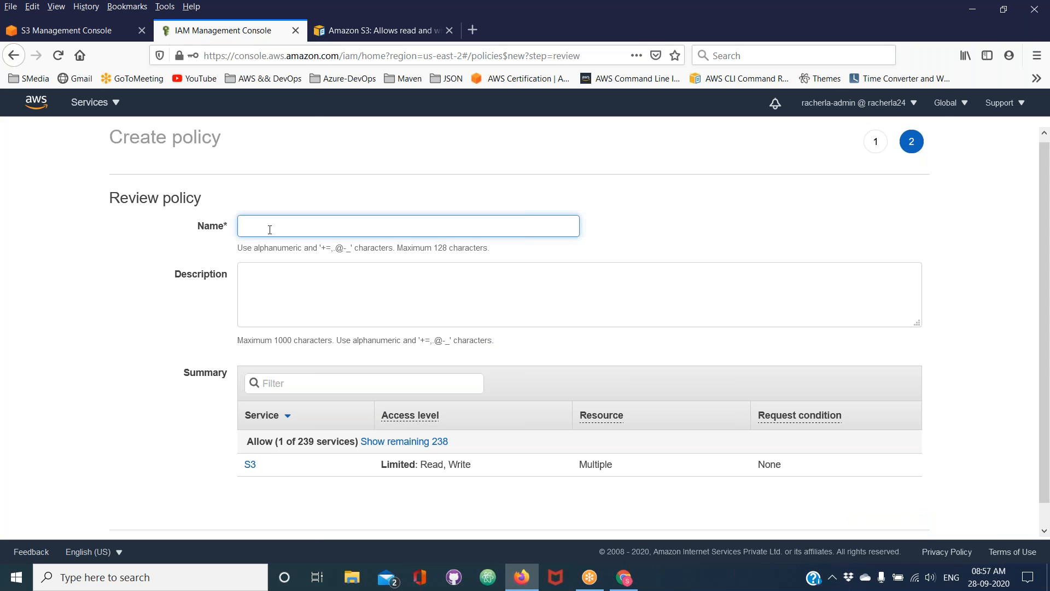
text(visu)
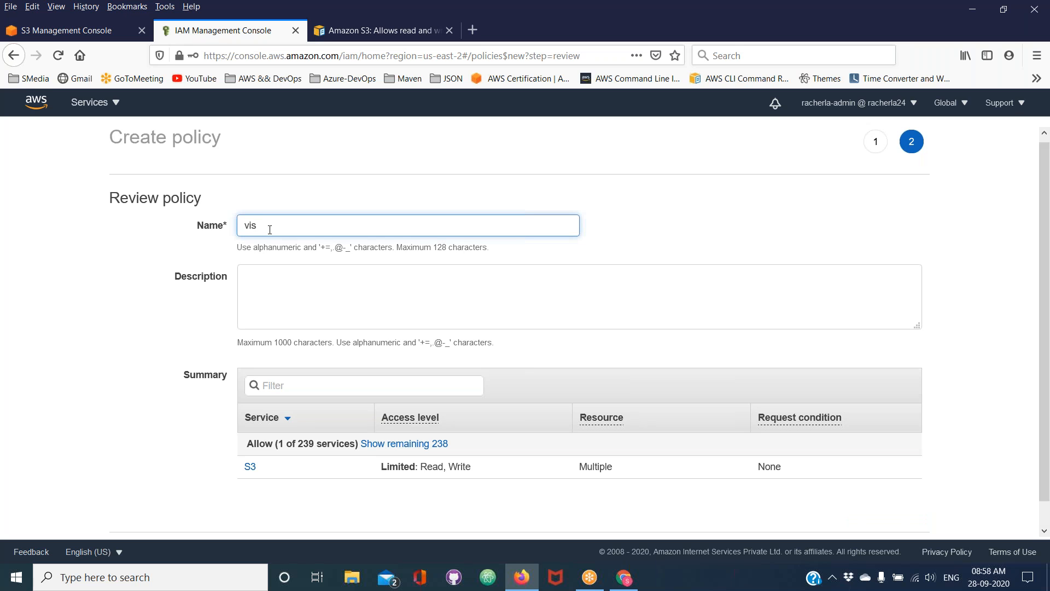
key(BackSpace)
key(BackSpace)
key(BackSpace)
key(BackSpace)
text(custom)
key(BackSpace)
key(BackSpace)
text(omizedPolicyUsingVisualEsu)
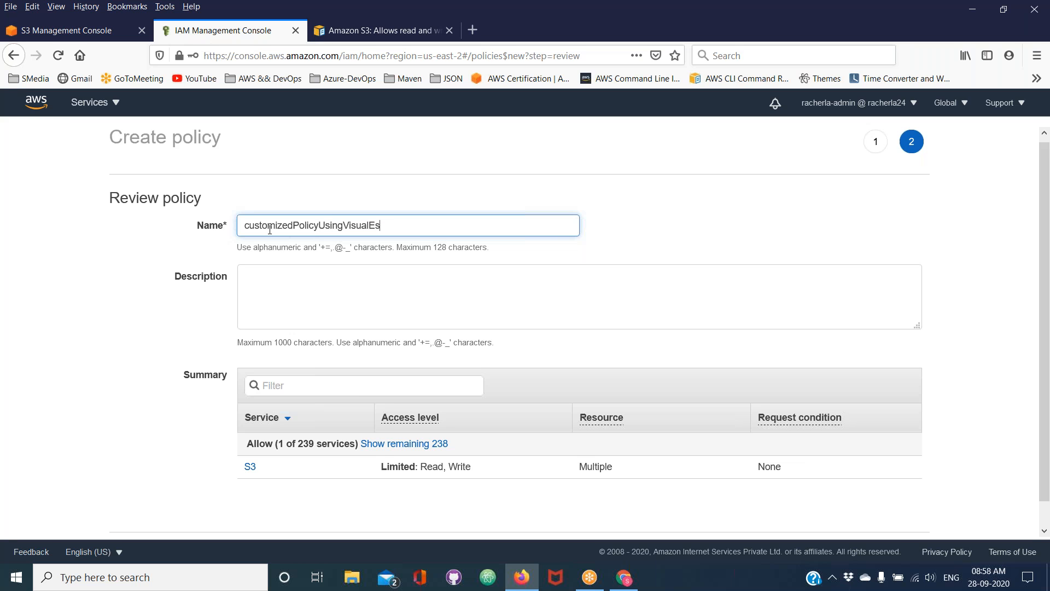
key(BackSpace)
key(BackSpace)
text(dit)
key(BackSpace)
key(BackSpace)
text(itor)
click(1030, 533)
click(1045, 513)
click(869, 527)
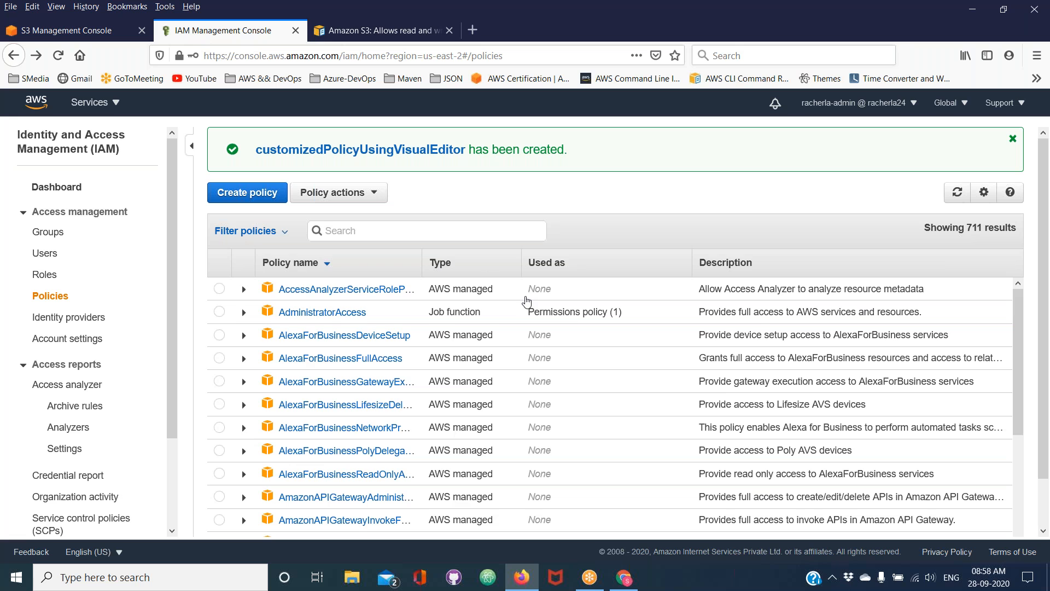
Filter the IAM policy list to customer managed policies only
click(261, 231)
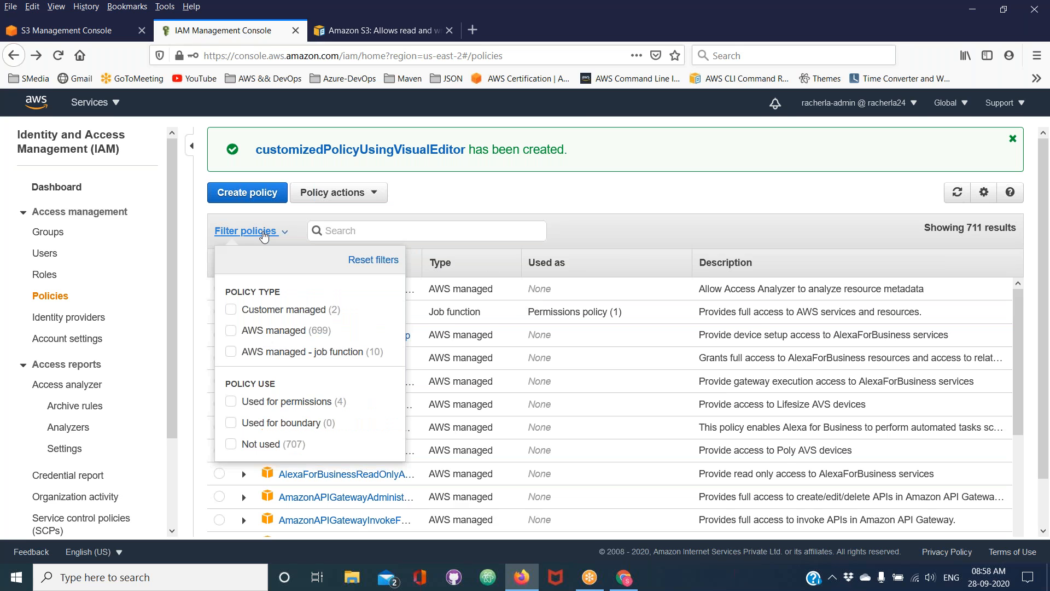
click(283, 310)
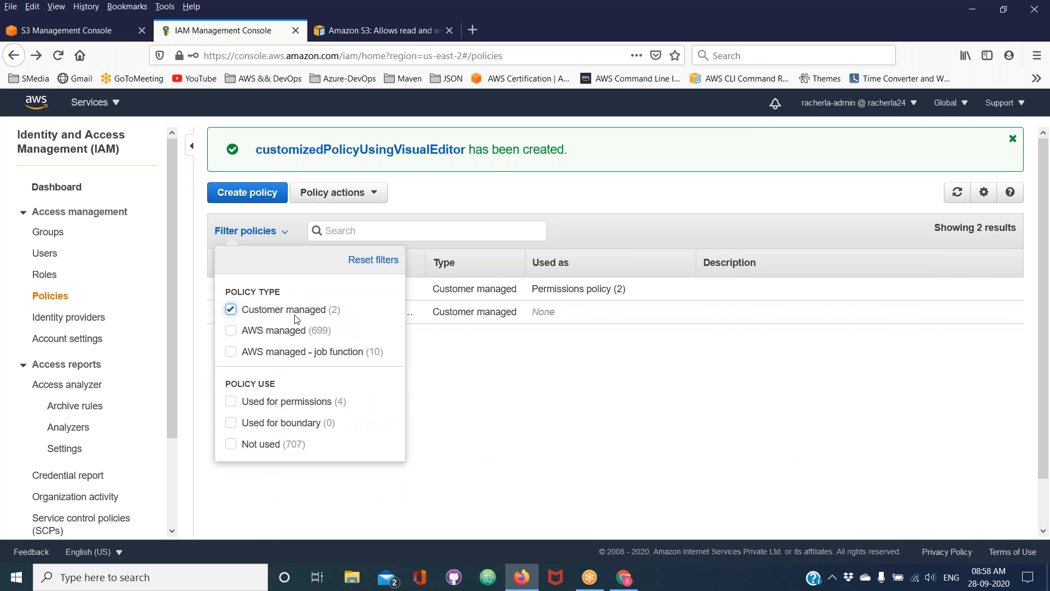
click(424, 371)
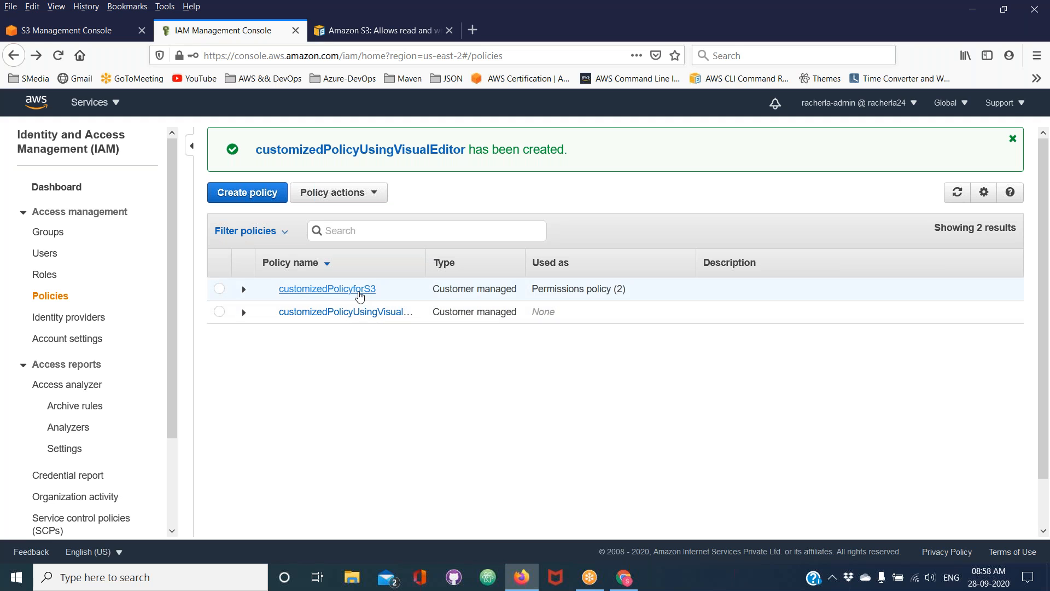
Open customizedPolicyUsingVisualEditor and examine its permissions summary and the S3 actions in its JSON document
click(353, 314)
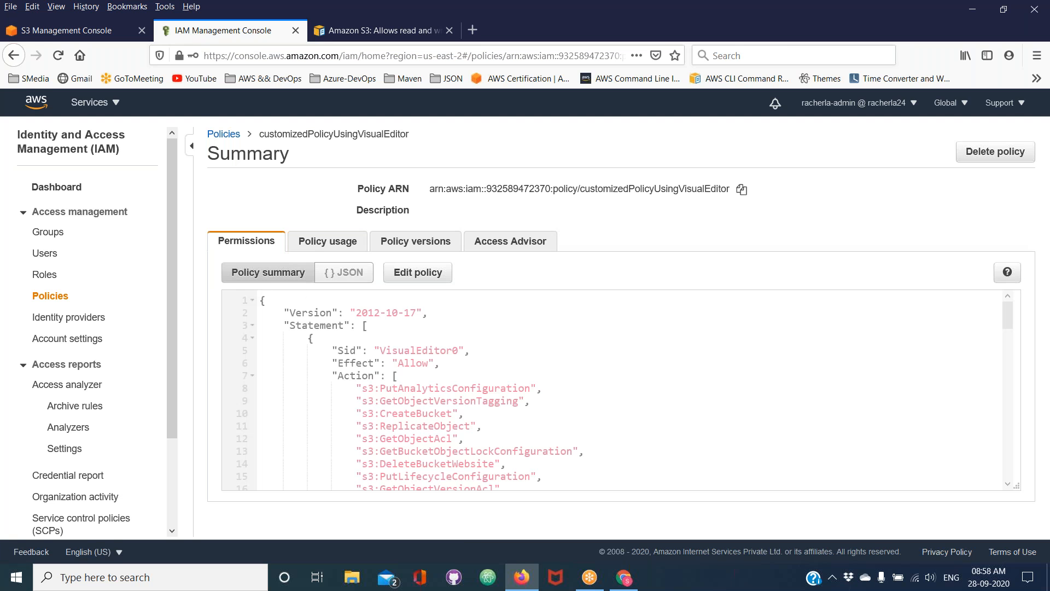
click(280, 278)
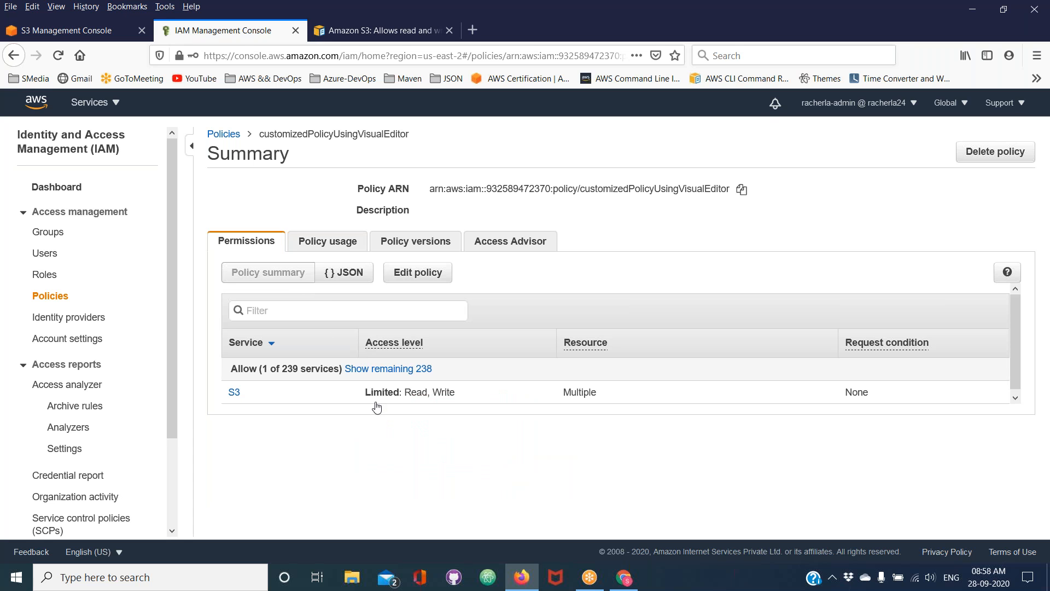
click(345, 277)
scroll(396, 450, down, 3)
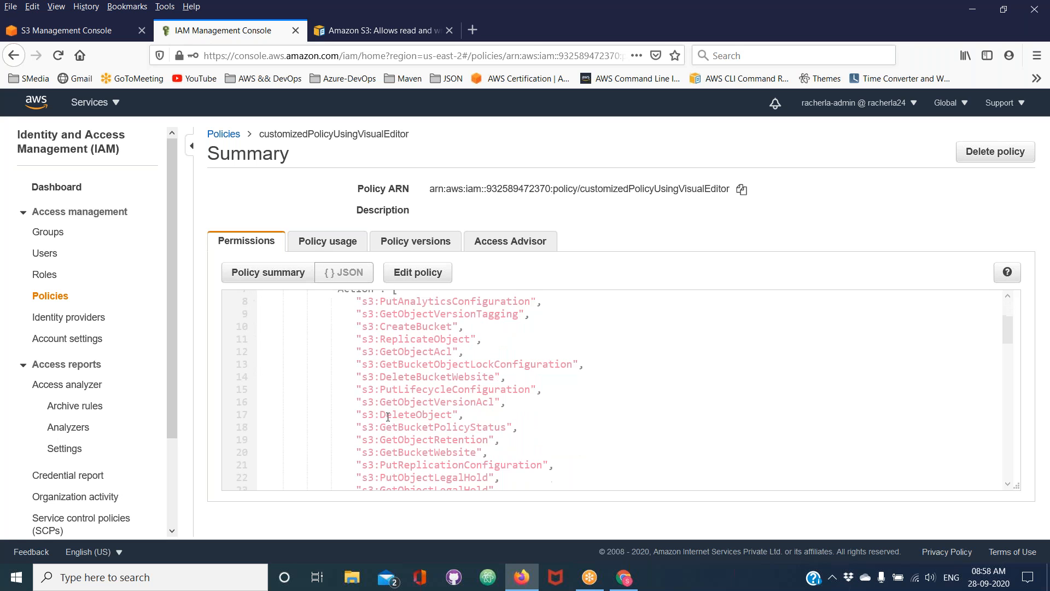
scroll(388, 417, down, 2)
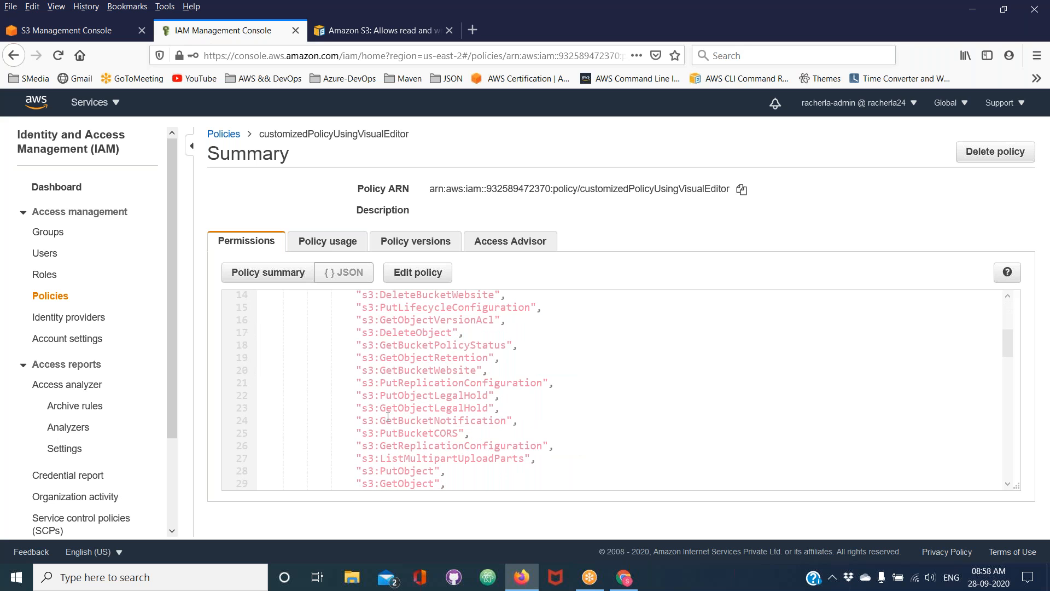
scroll(388, 417, down, 3)
key(ctrl+plus)
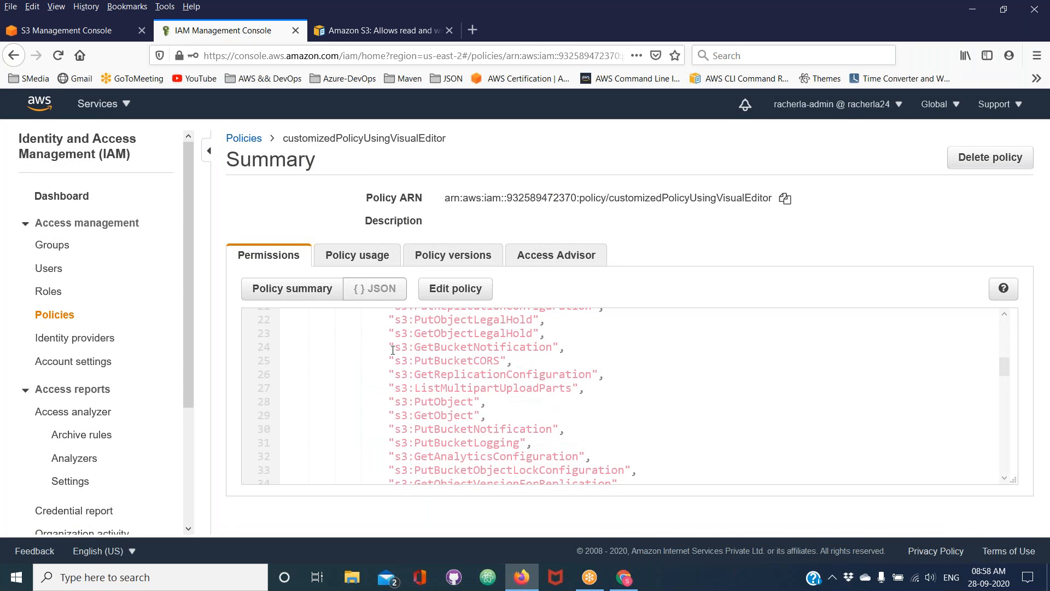
key(ctrl+minus)
scroll(393, 350, down, 2)
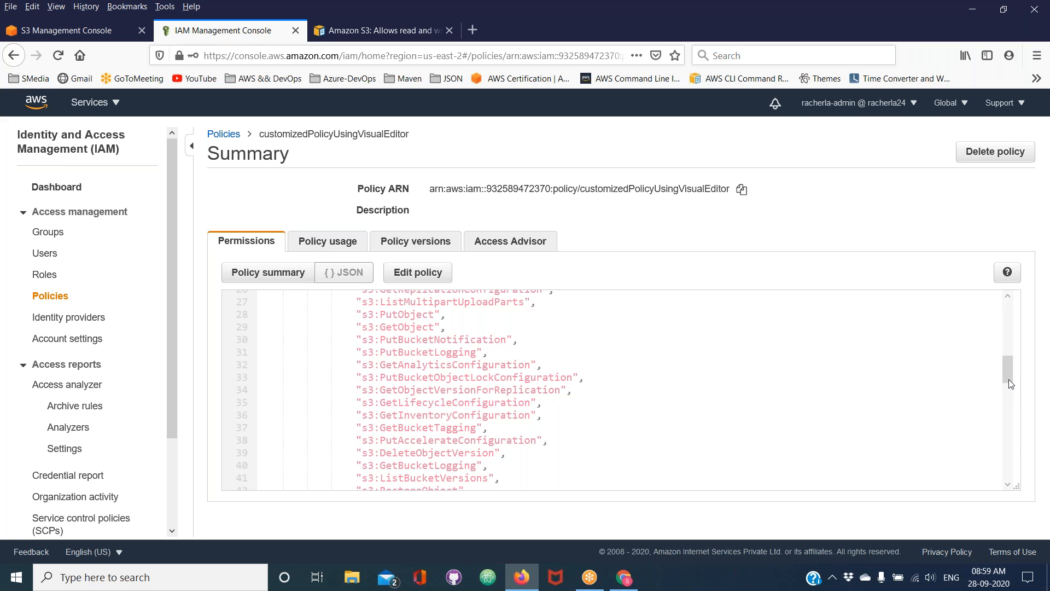
drag(1009, 380, 1004, 307)
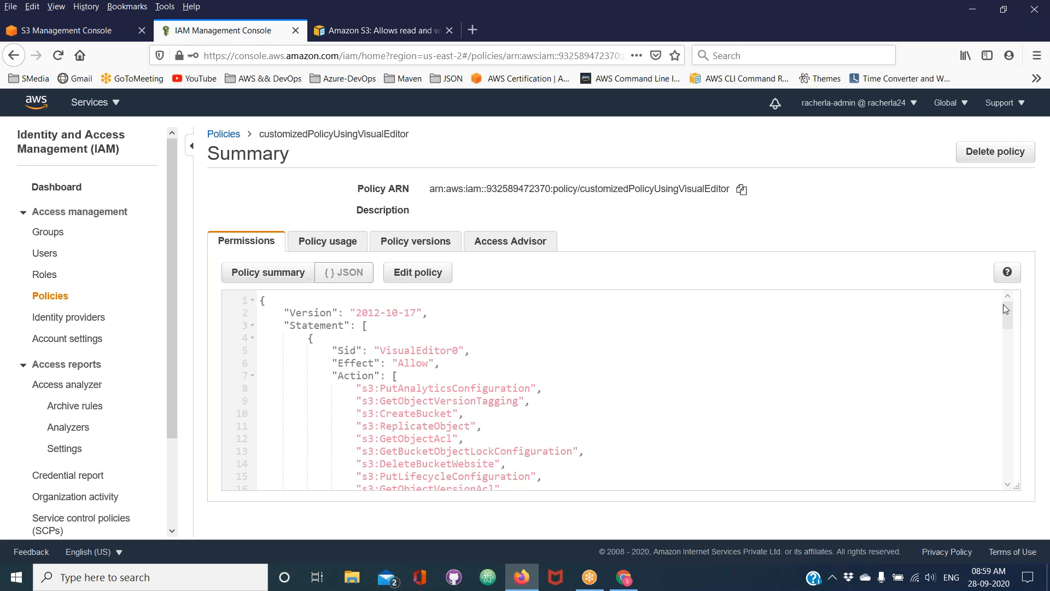
click(286, 282)
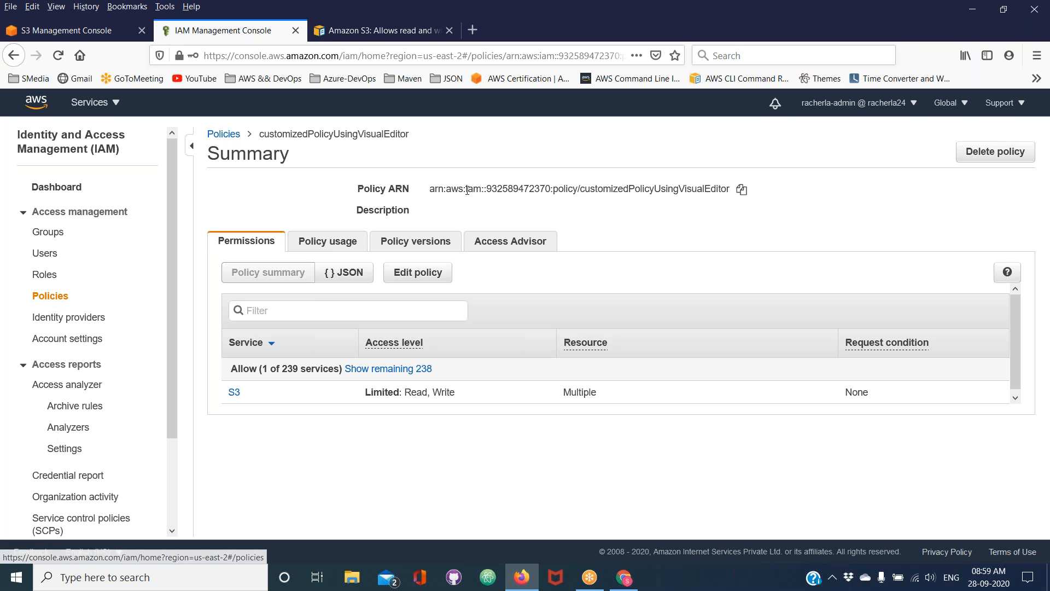
Return to the policies list and start another visual editor policy with S3 as its service
click(224, 135)
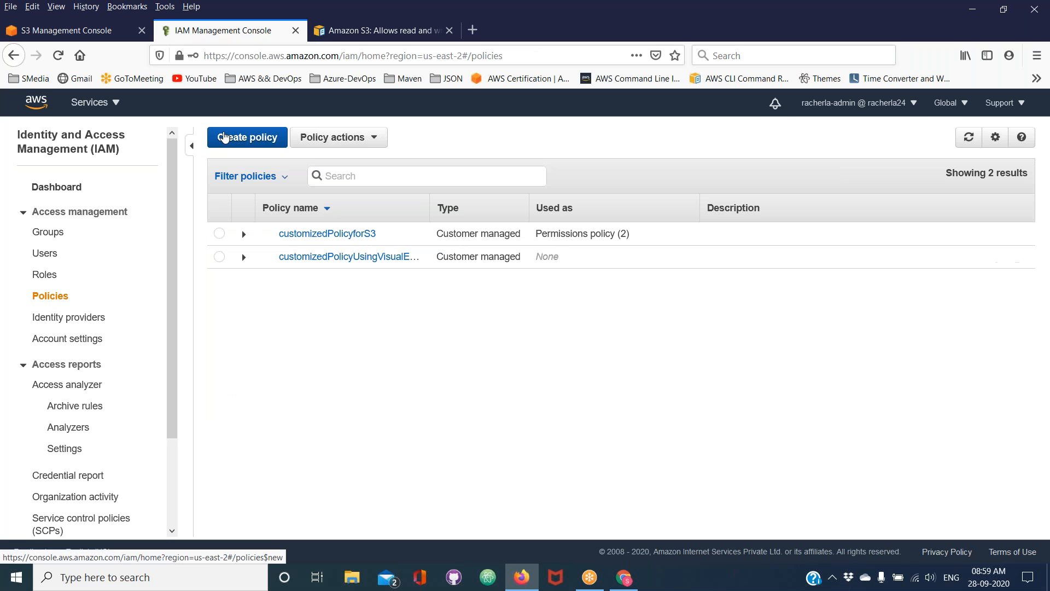
click(249, 139)
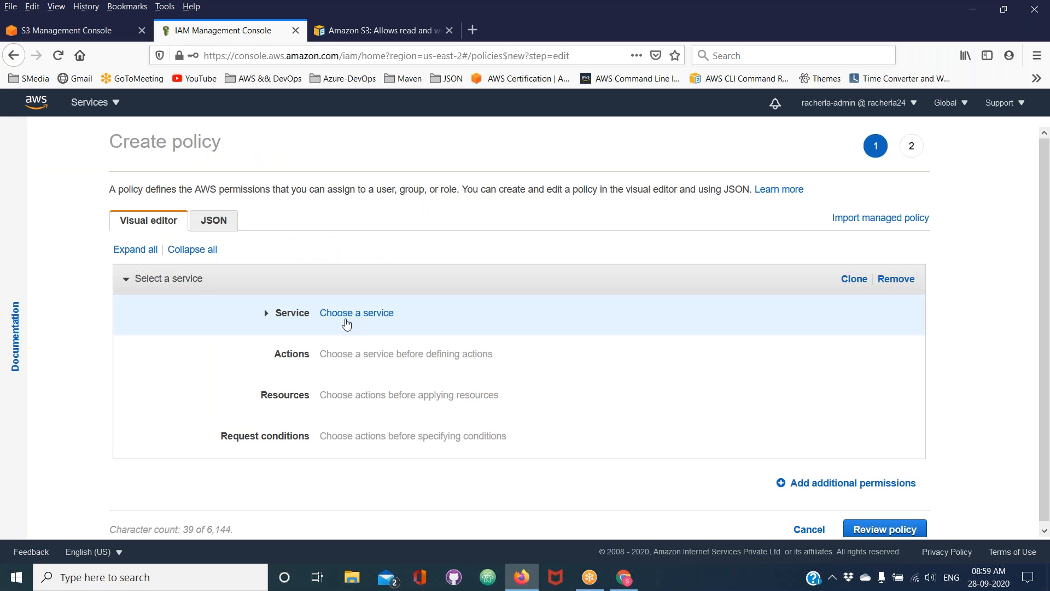
click(353, 313)
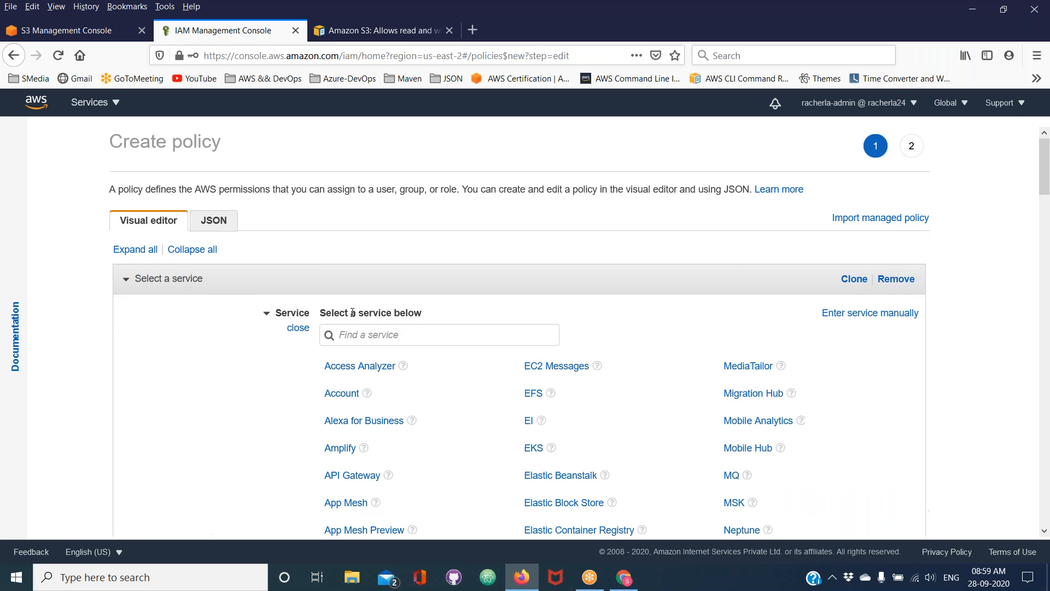
click(352, 333)
text(s3)
click(334, 374)
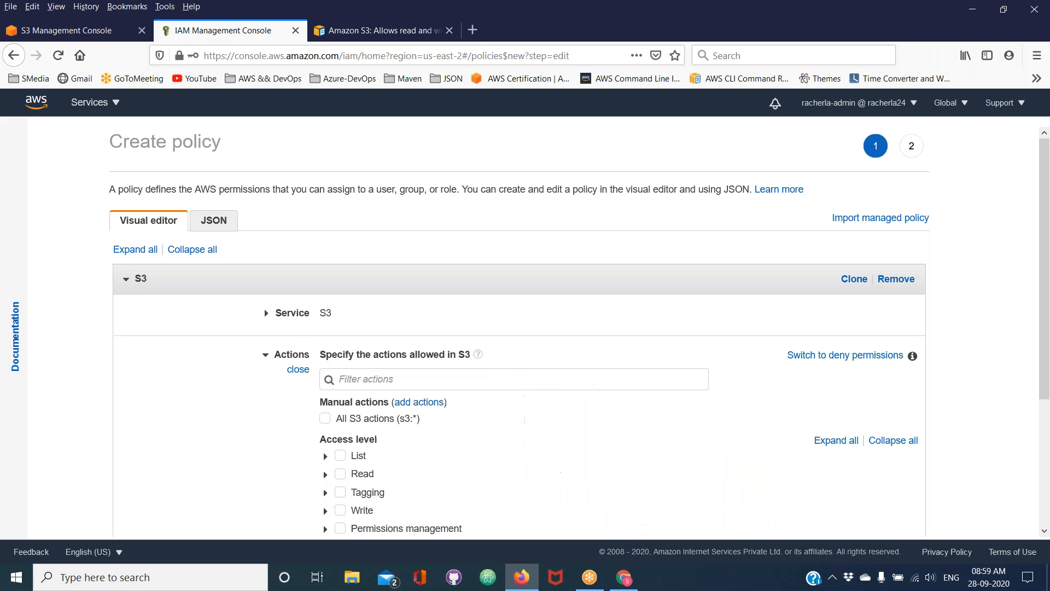
Select the S3 Read access level to examine its individual actions, and discard the draft policy
scroll(348, 386, down, 2)
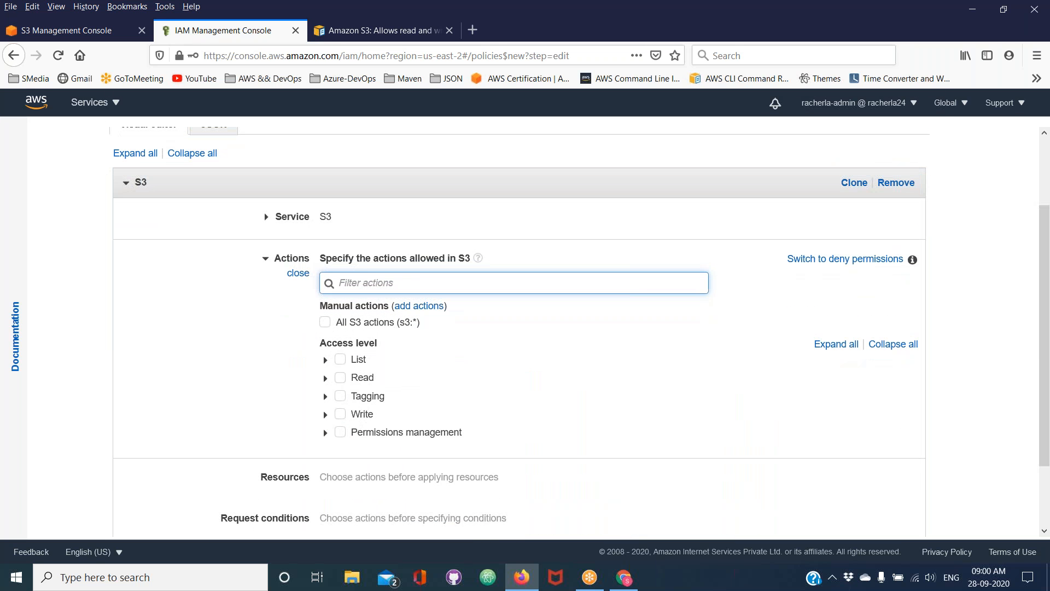
click(325, 360)
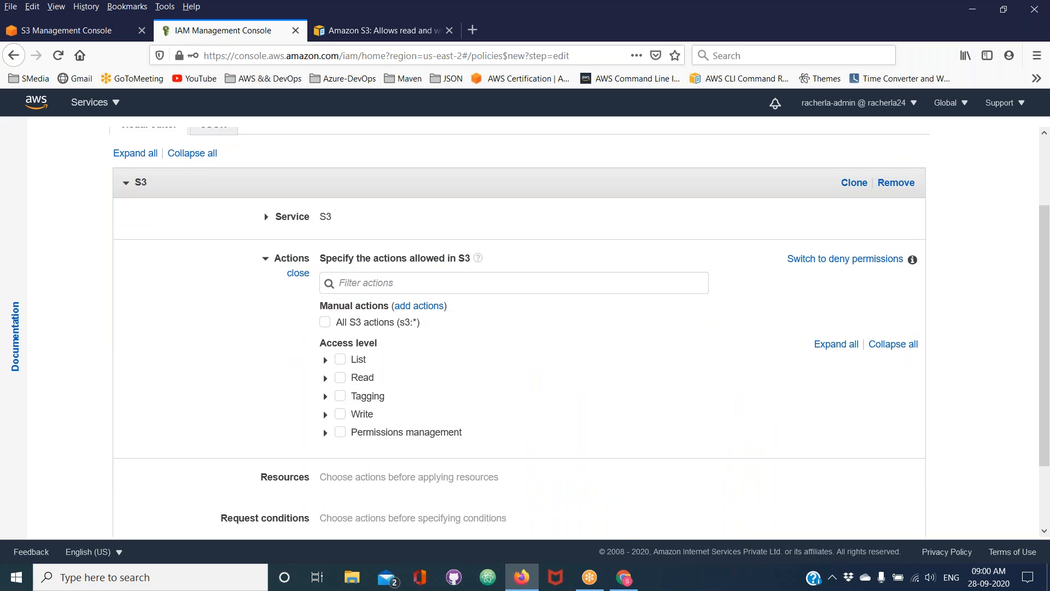
click(340, 378)
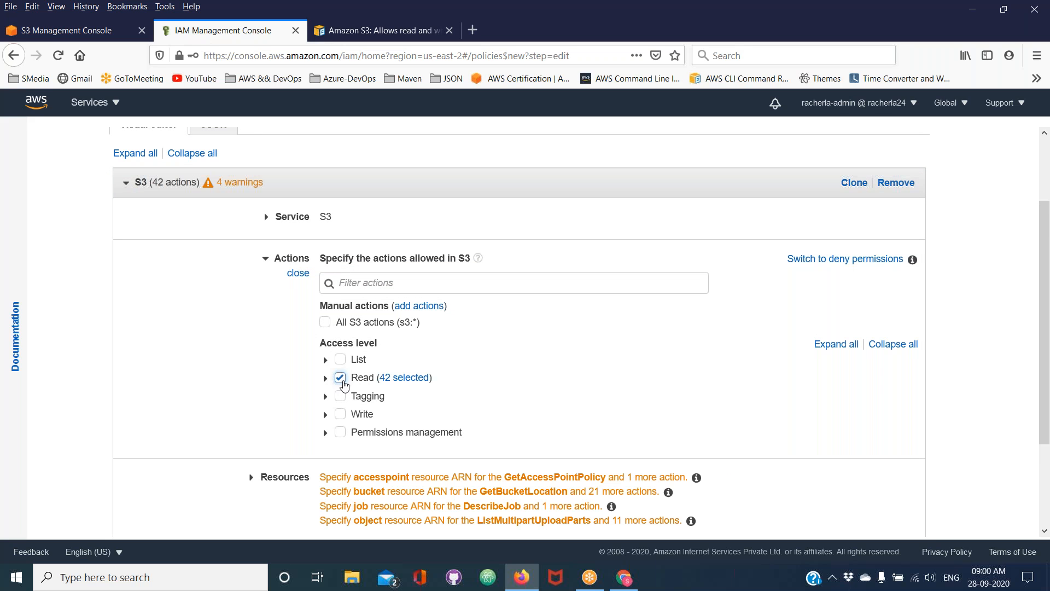
click(325, 377)
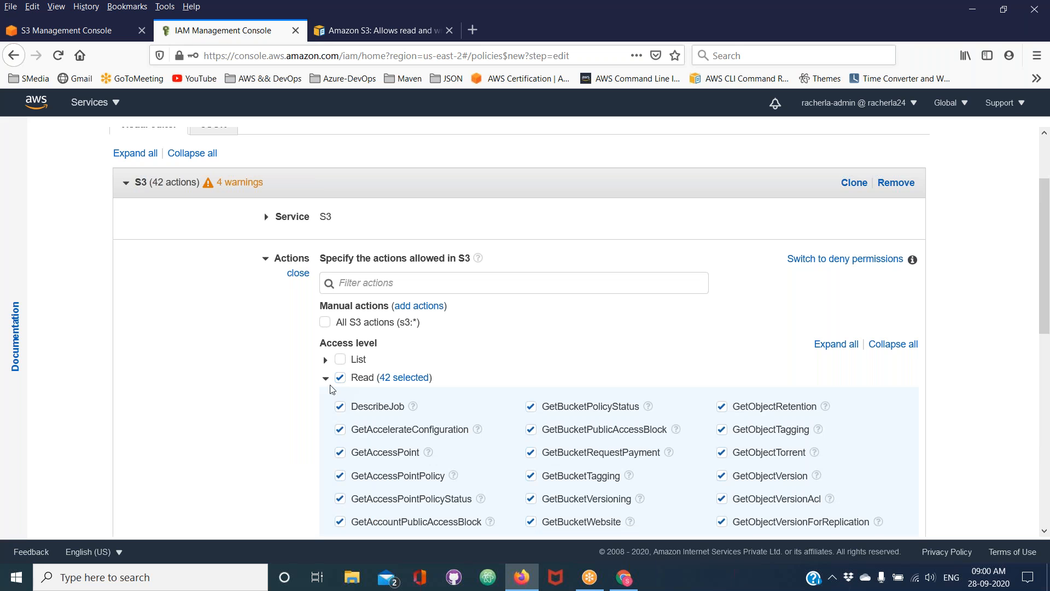
scroll(348, 398, down, 3)
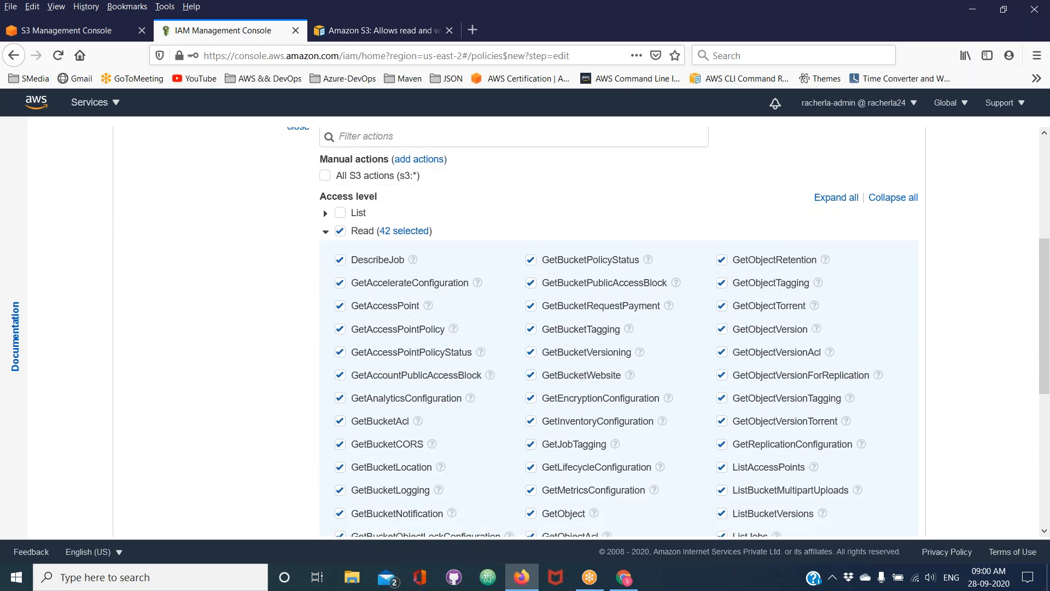
scroll(602, 329, down, 1)
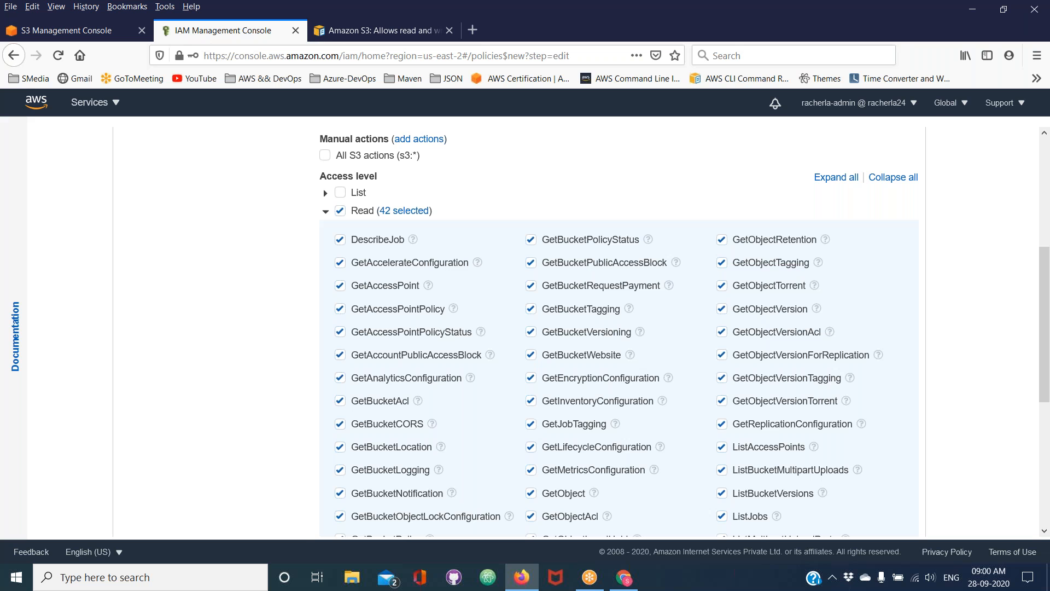
scroll(602, 328, down, 4)
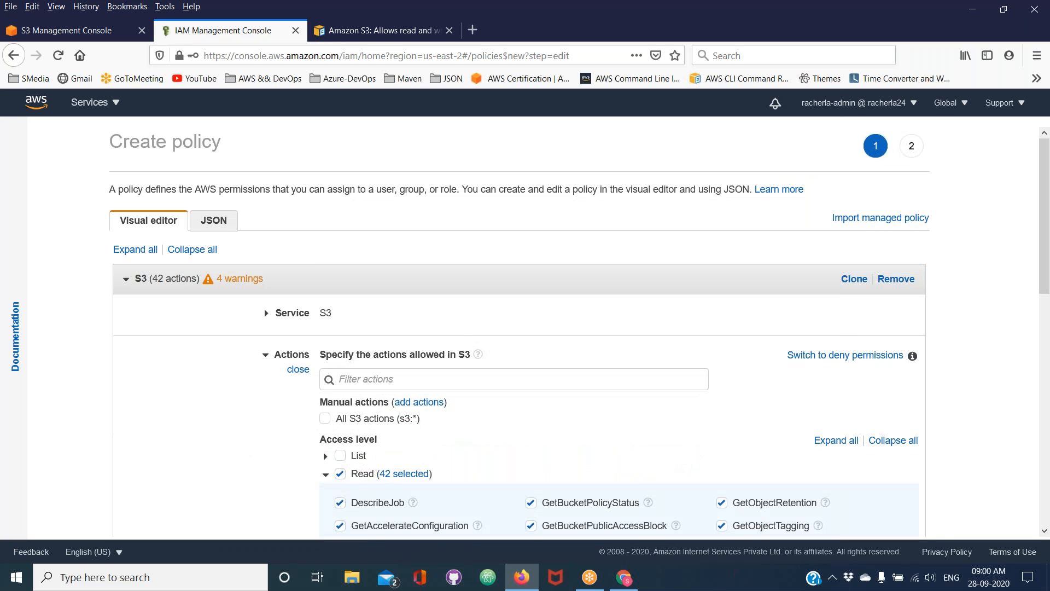
scroll(264, 308, down, 10)
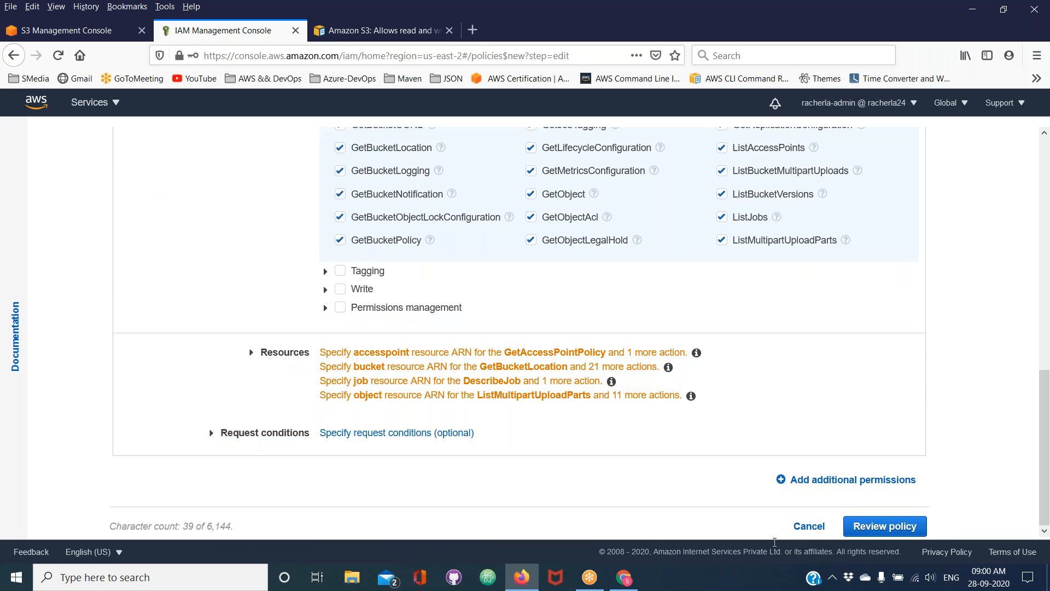
click(797, 527)
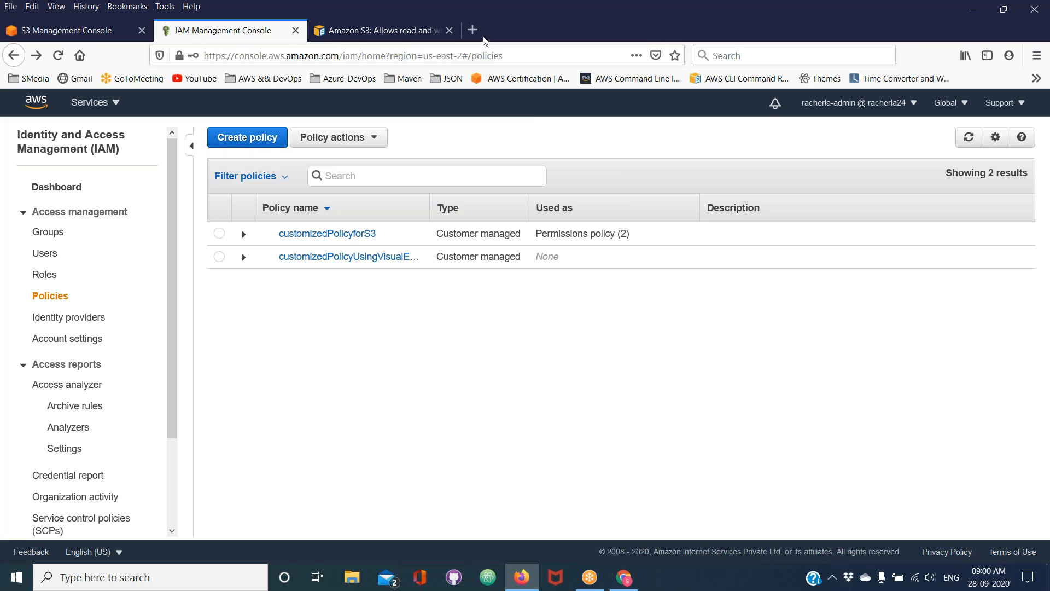
click(480, 34)
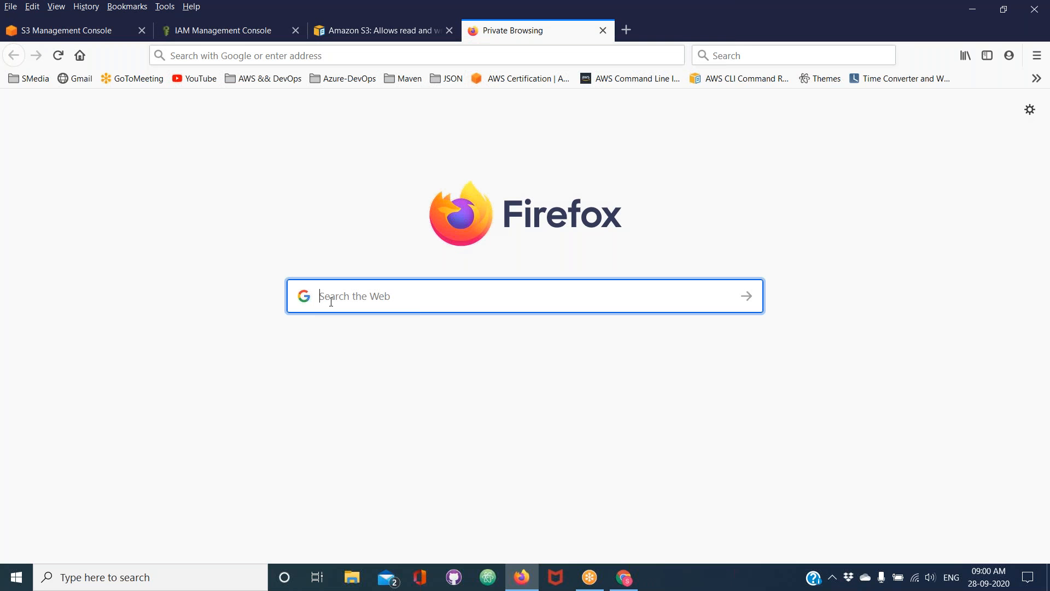
text(pol)
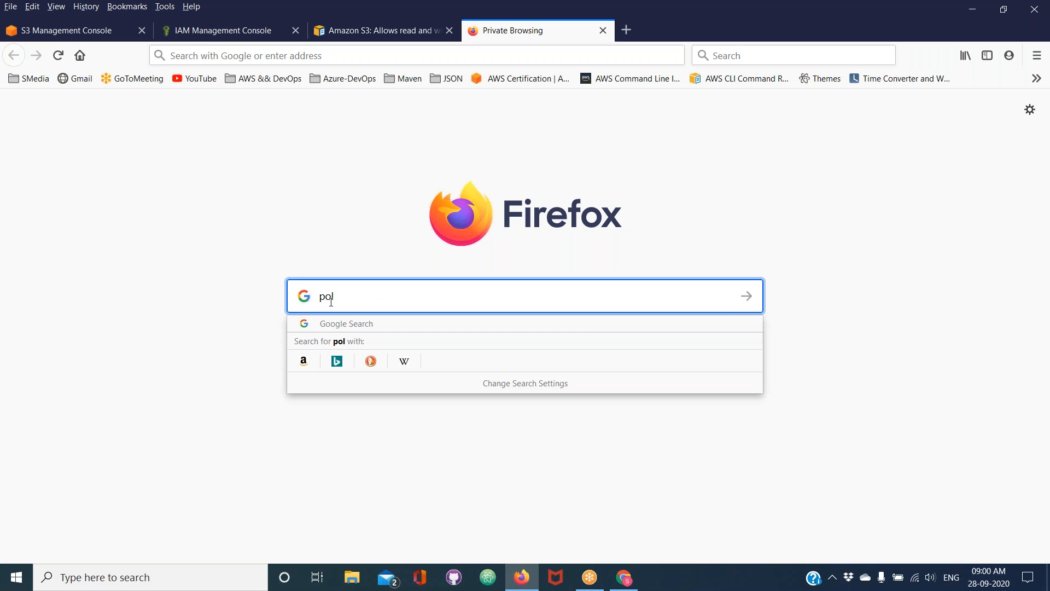
key(BackSpace)
key(BackSpace)
key(BackSpace)
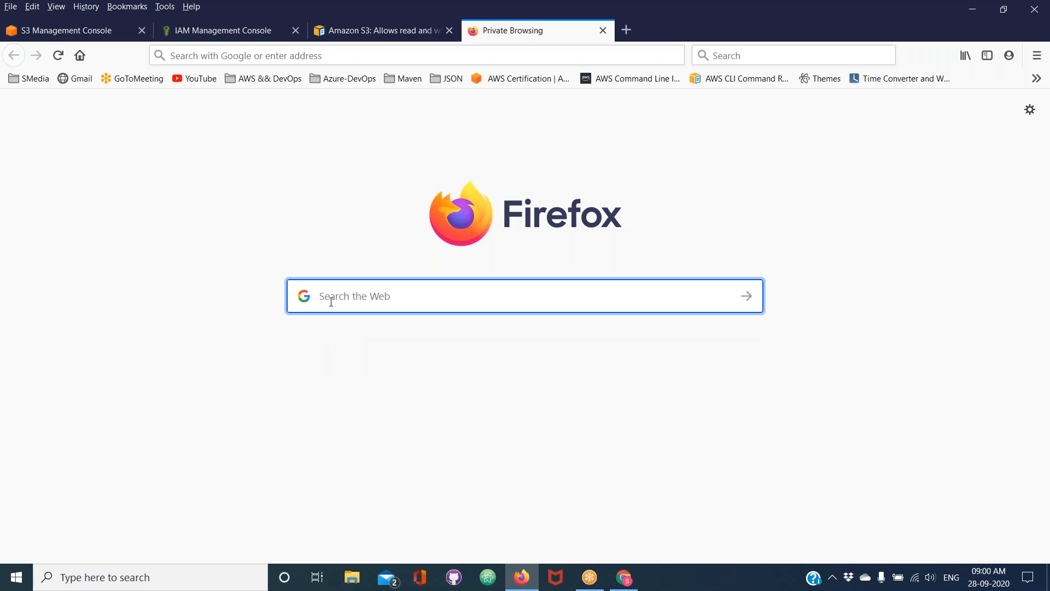
Return to the S3 console and open the bucket policy editor of app-ion-dev-bucket-us-east-2
click(388, 29)
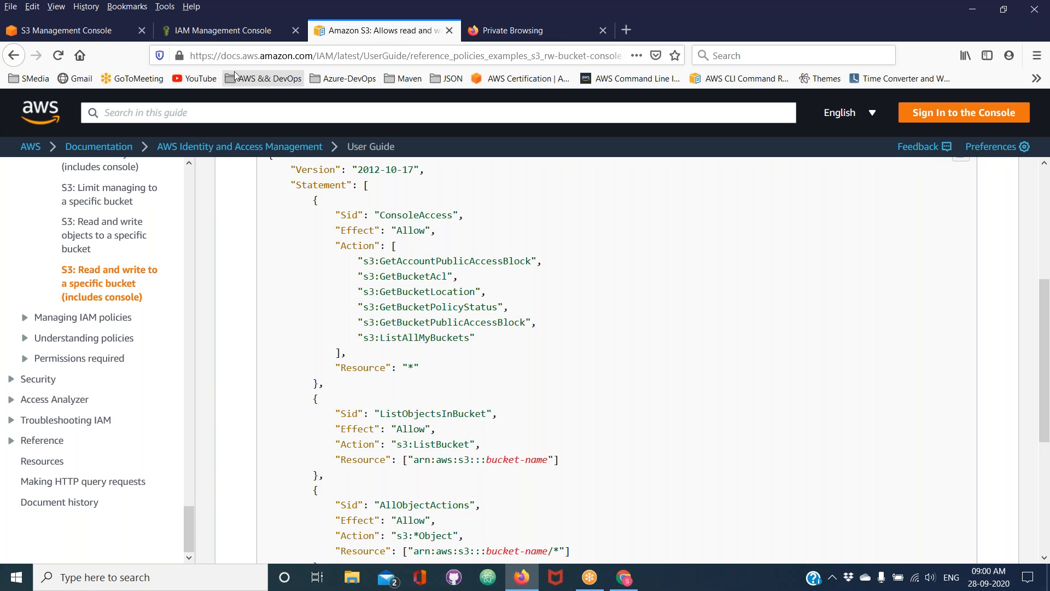
click(117, 31)
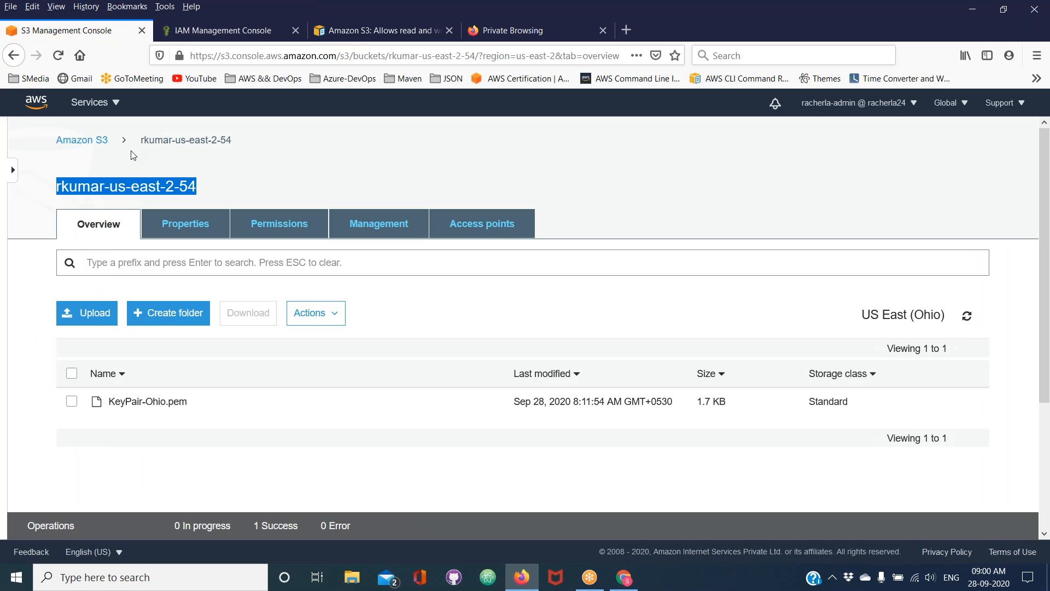
click(96, 146)
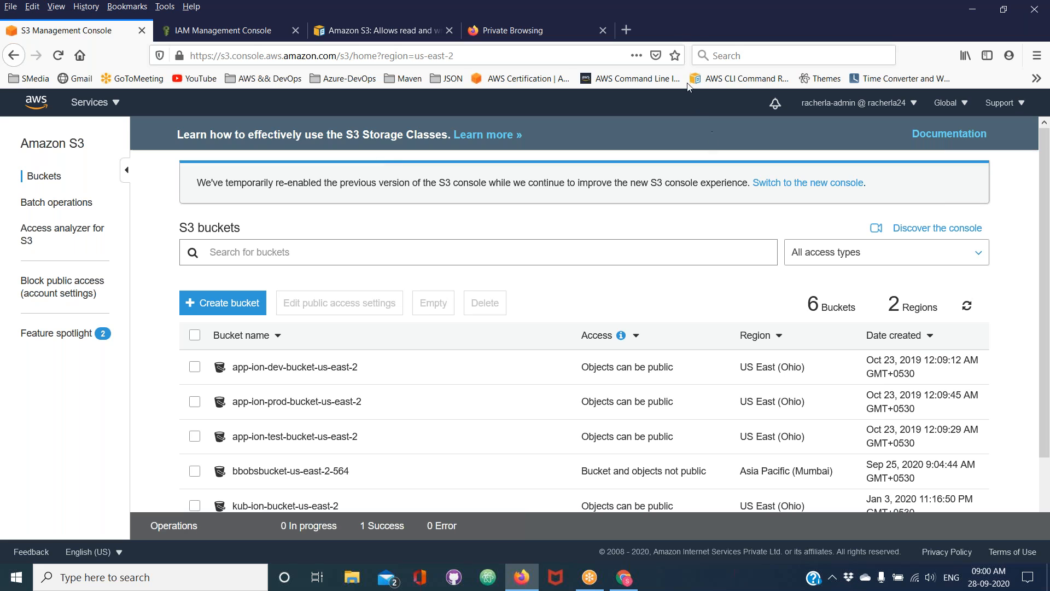
click(696, 36)
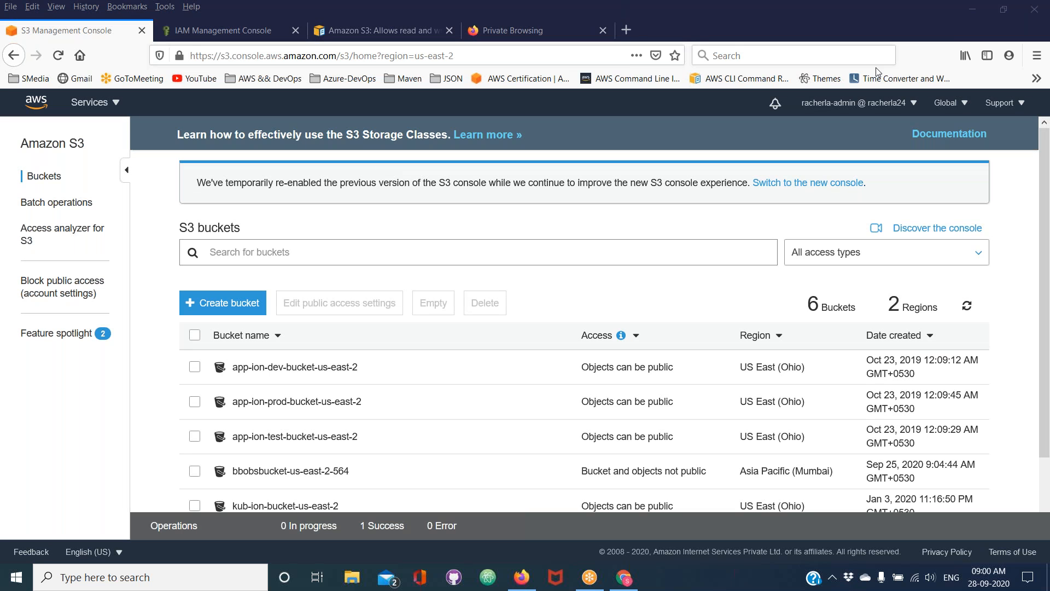
click(268, 370)
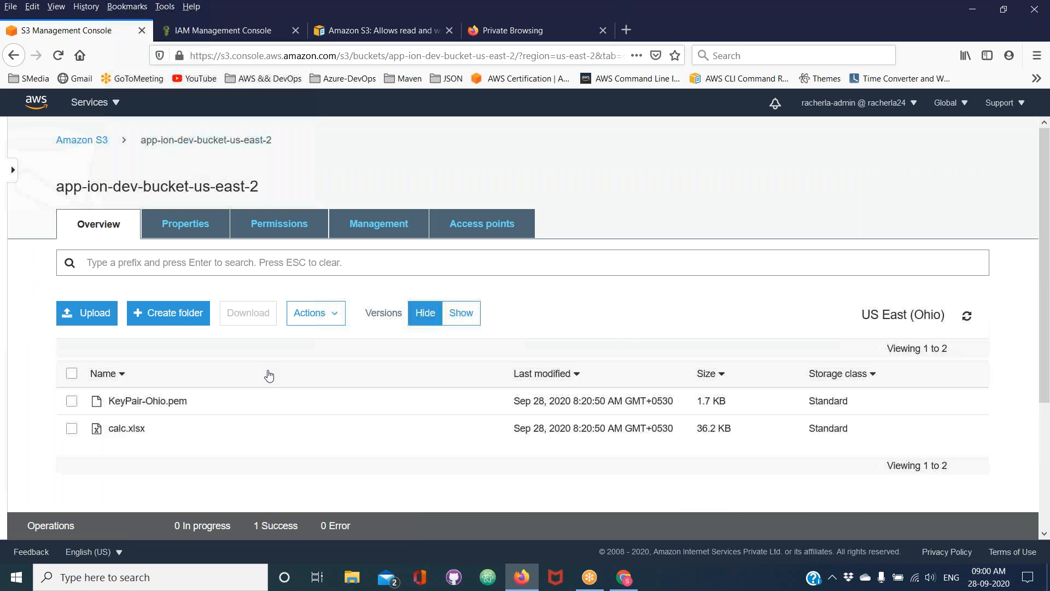
click(289, 235)
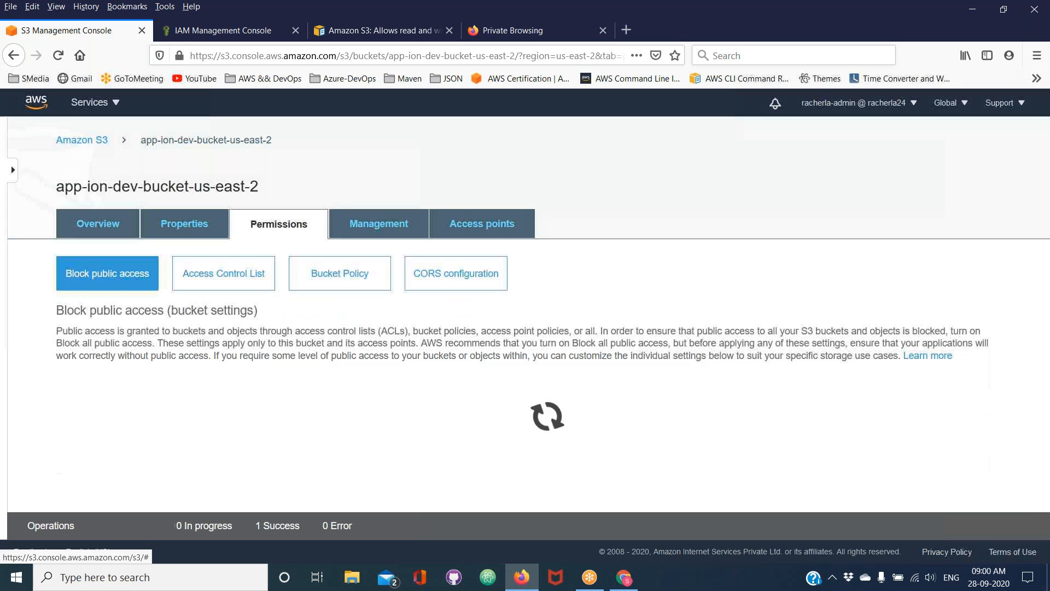
click(349, 283)
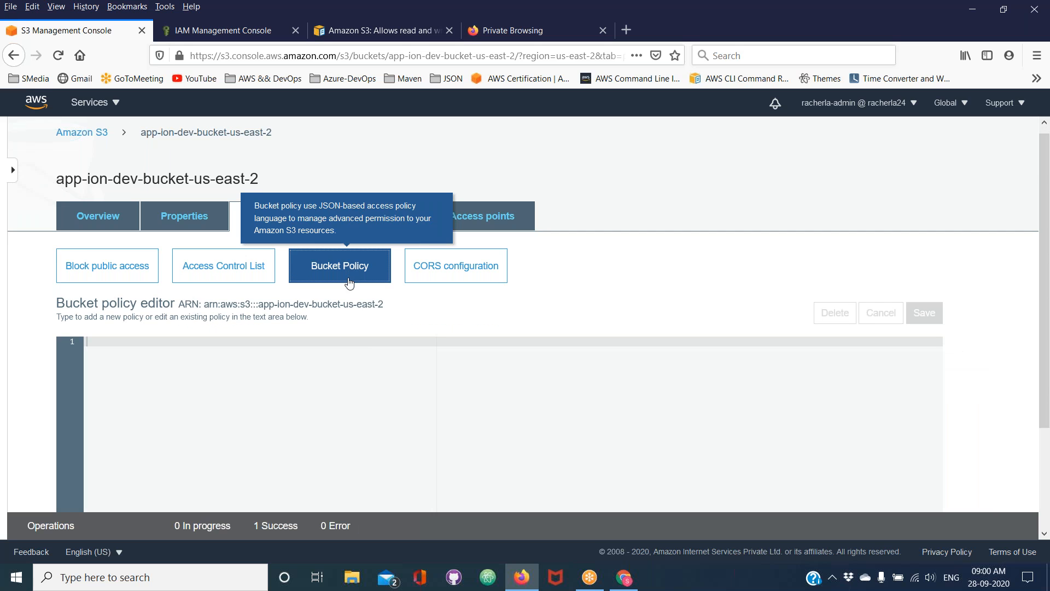
Open the AWS Policy Generator in a separate browser tab and set the policy type to S3 Bucket Policy
scroll(350, 283, down, 5)
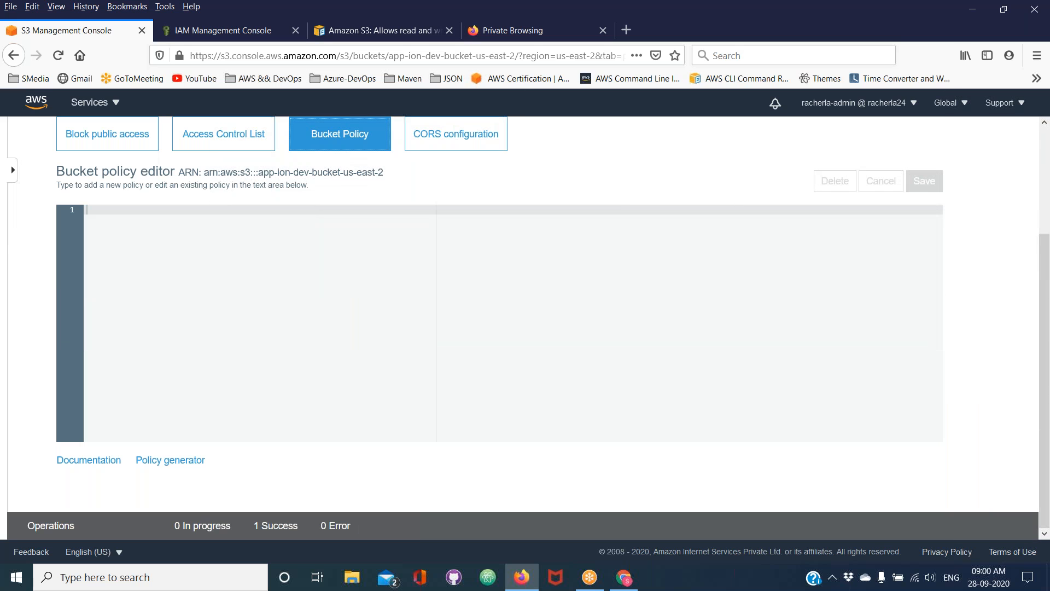
right_click(154, 464)
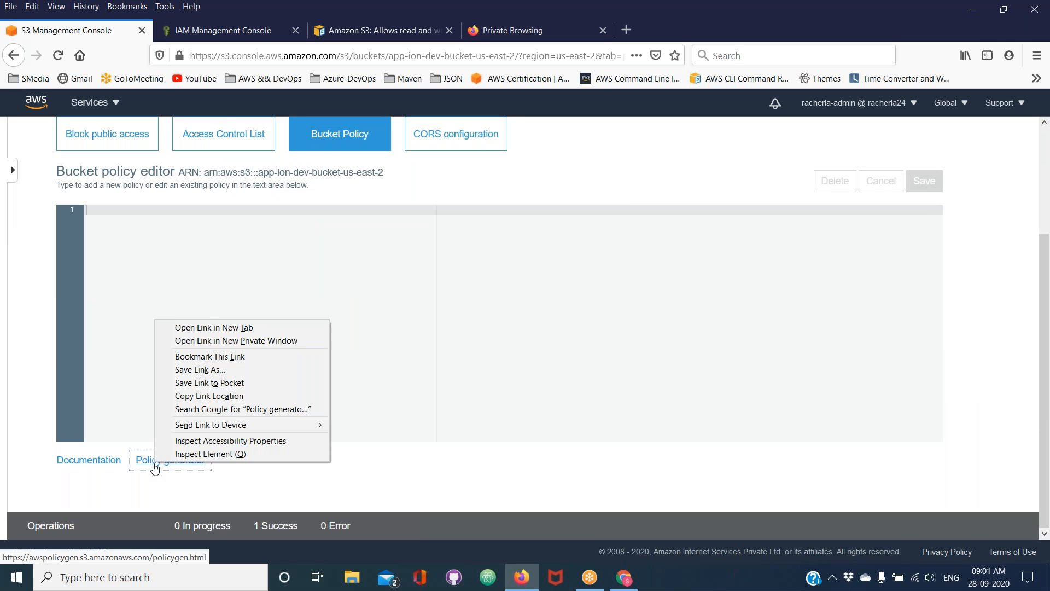
click(247, 328)
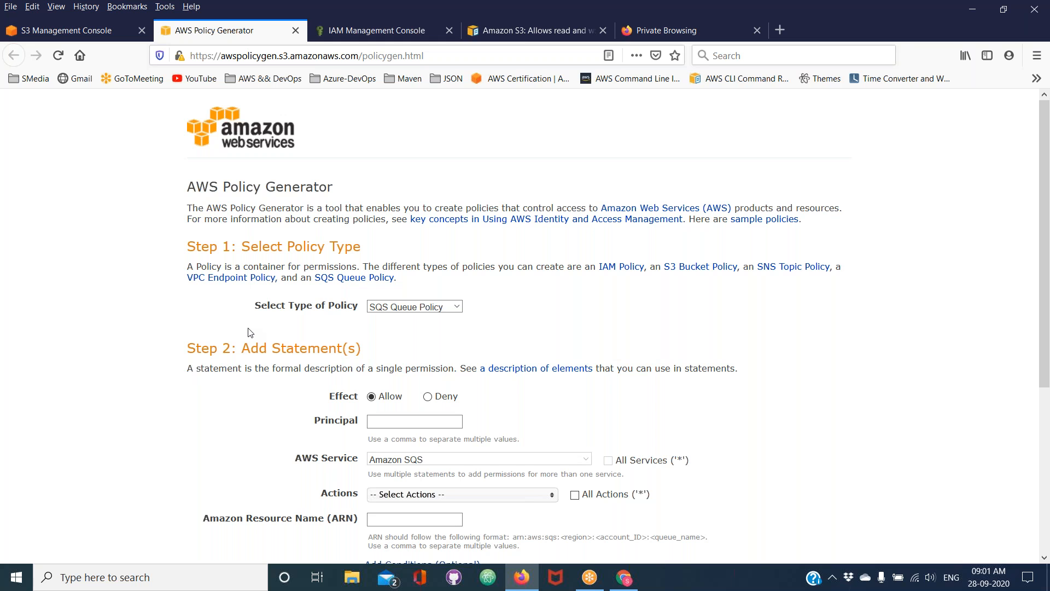
click(415, 308)
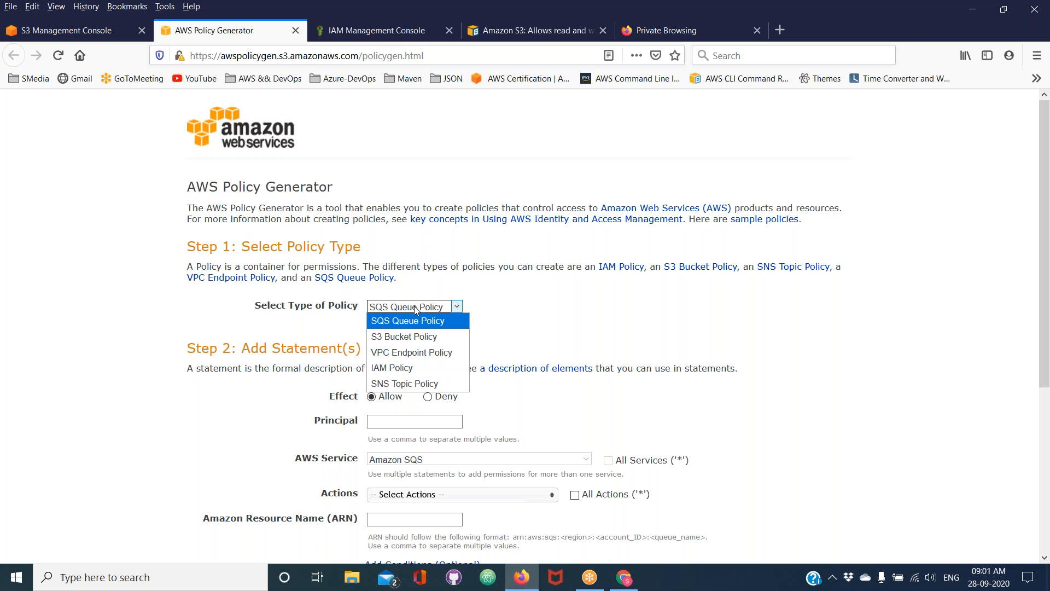
click(415, 337)
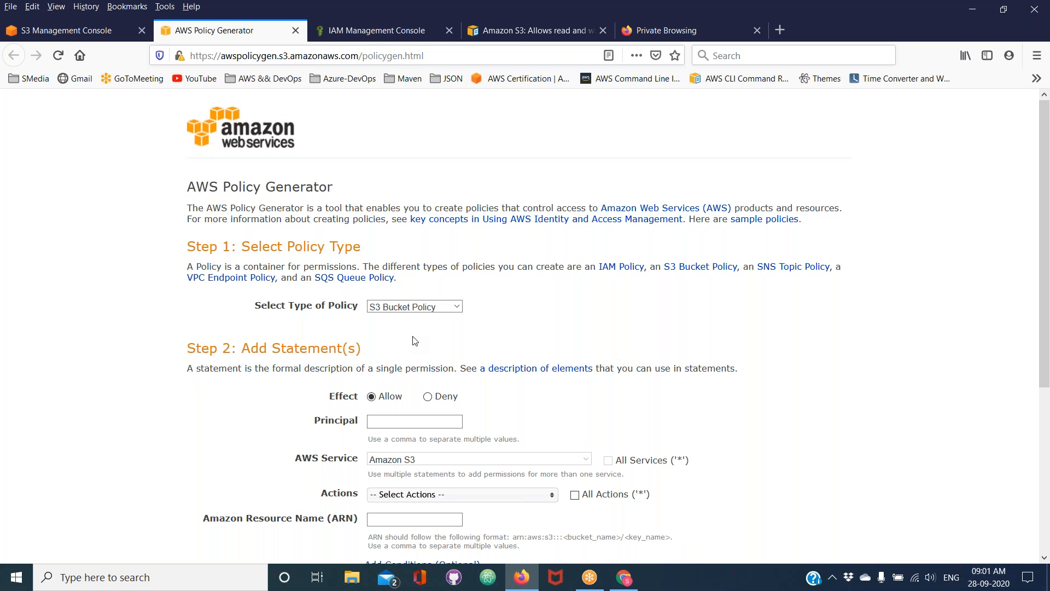
Set the statement's principal to * and include all Amazon S3 actions
scroll(415, 341, down, 2)
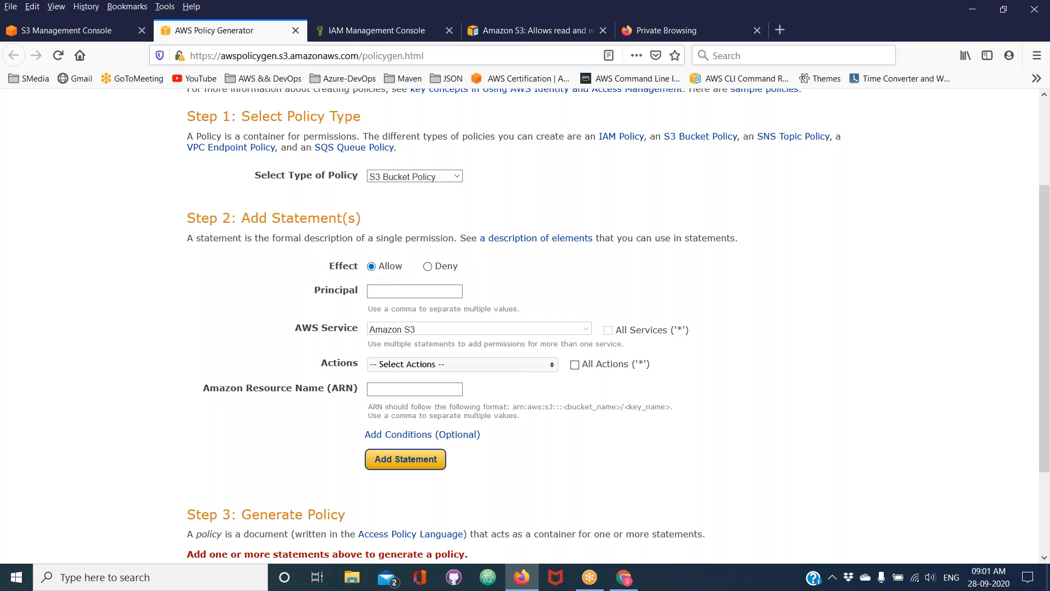
click(382, 289)
text(*)
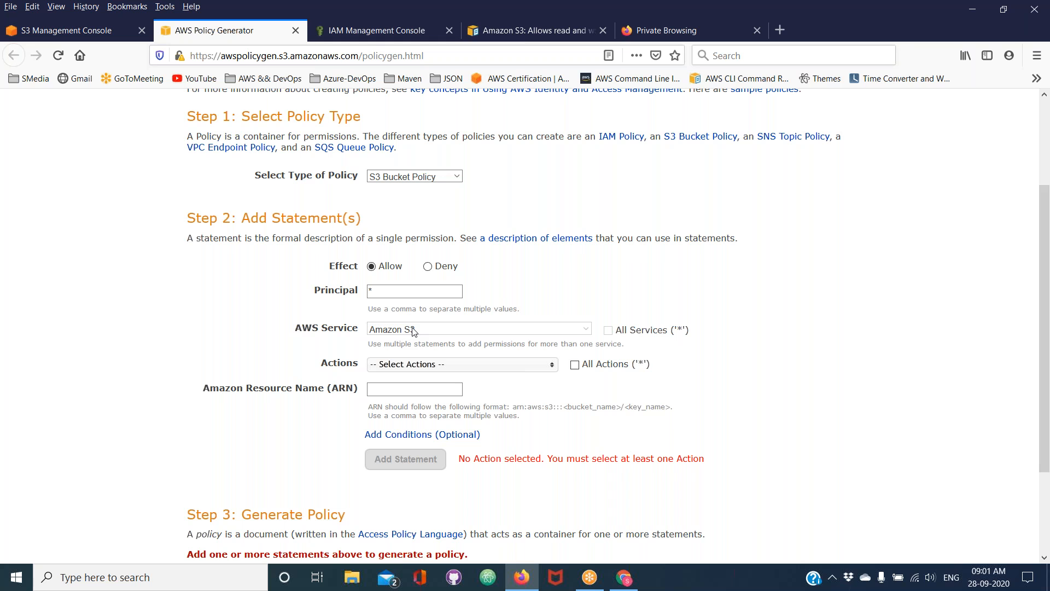
click(433, 367)
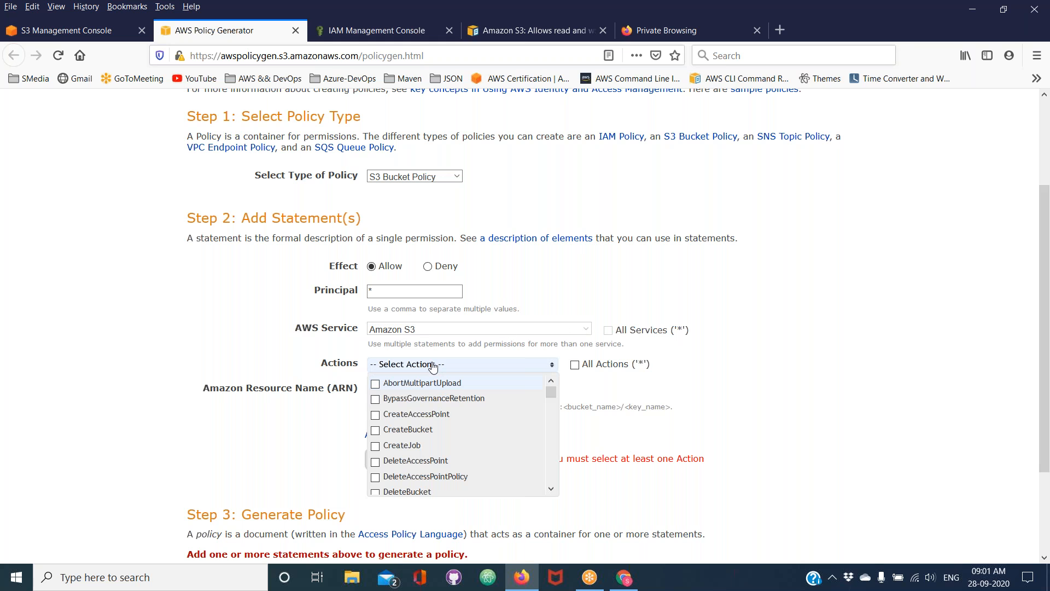
click(575, 365)
Check the bucket's details in the S3 console and enter the prefix arn:aws:s3::: as the statement's ARN
click(421, 387)
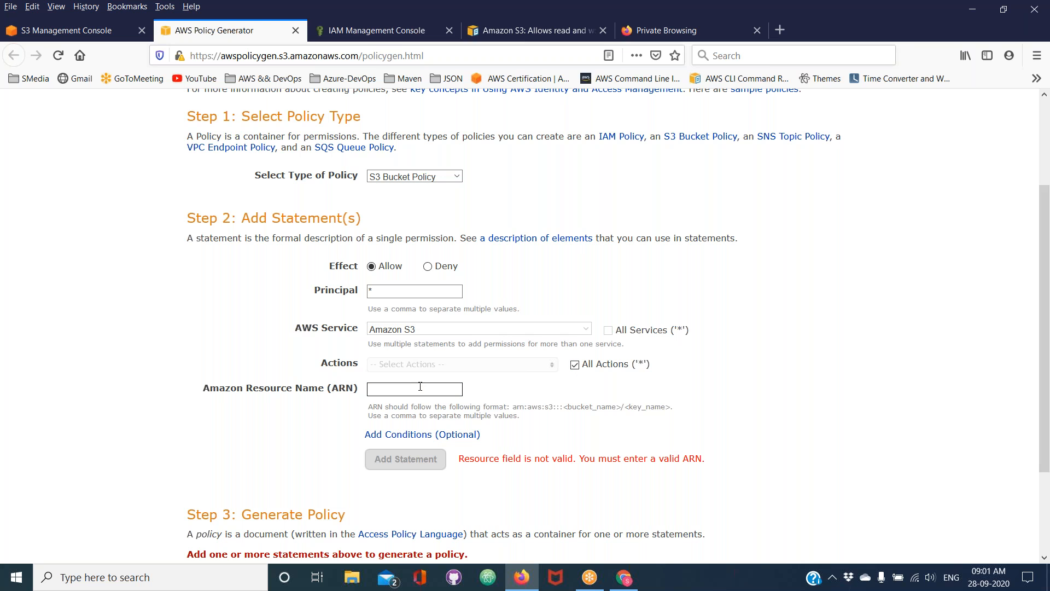
click(94, 28)
scroll(291, 158, up, 3)
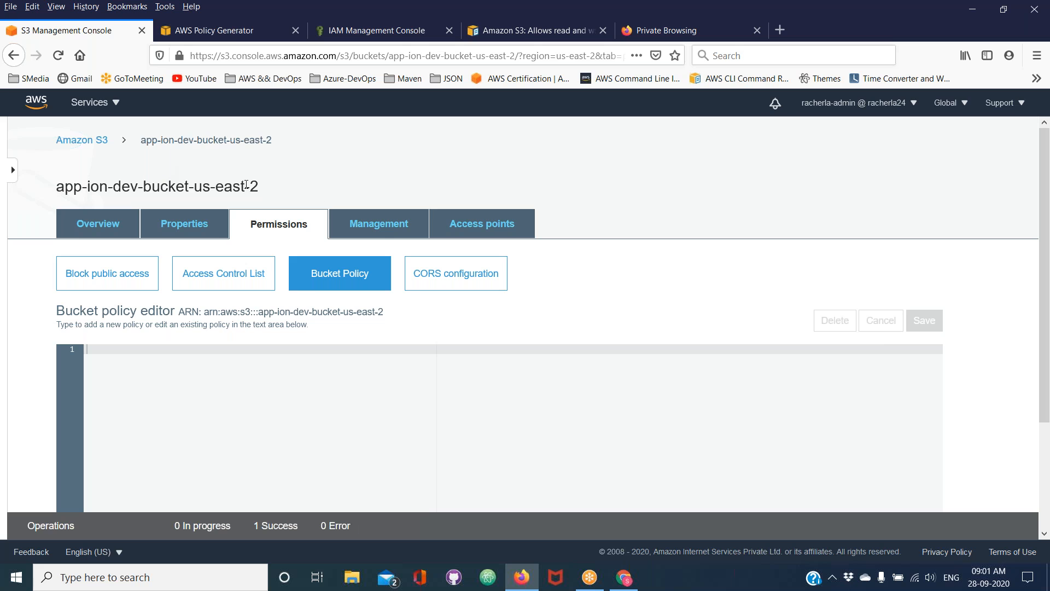
click(231, 31)
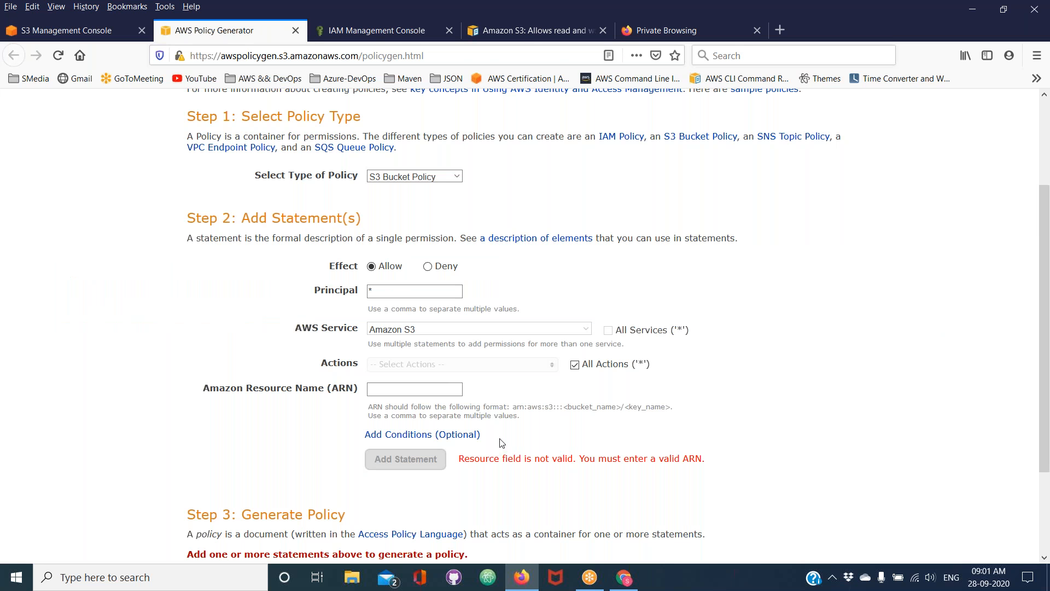
drag(515, 408, 566, 410)
key(ctrl+c)
click(427, 390)
key(ctrl+v)
Complete the ARN with the copied bucket name app-ion-dev-bucket-us-east-2 and add the statement
click(98, 33)
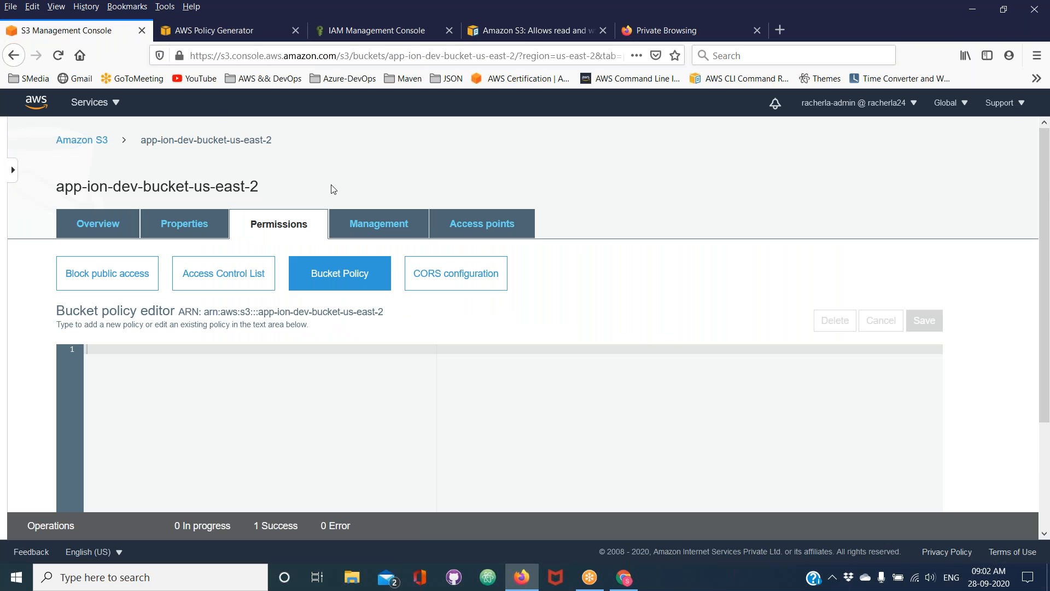
drag(259, 187, 58, 189)
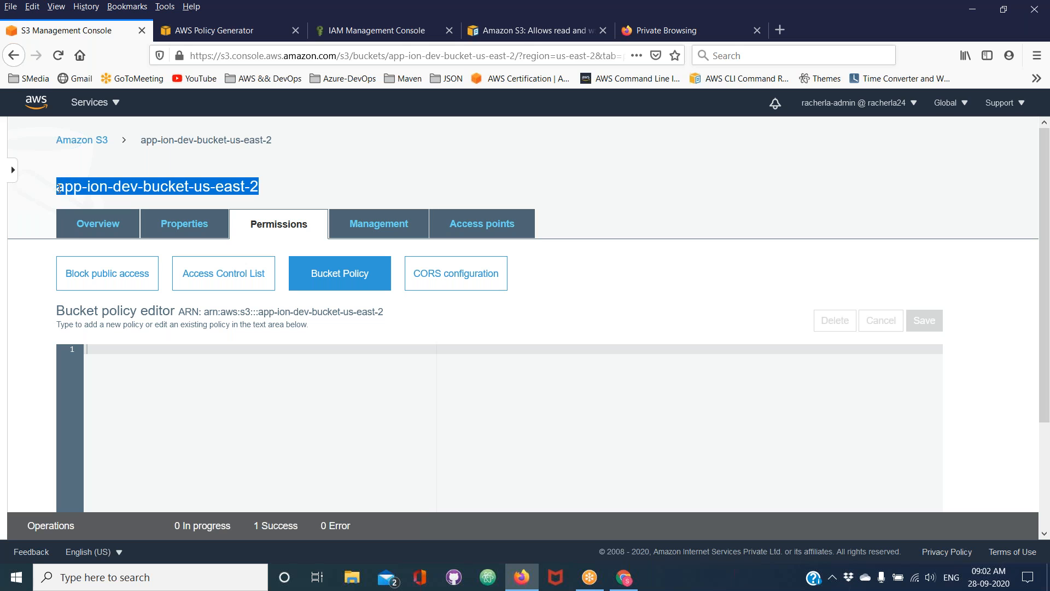
click(232, 30)
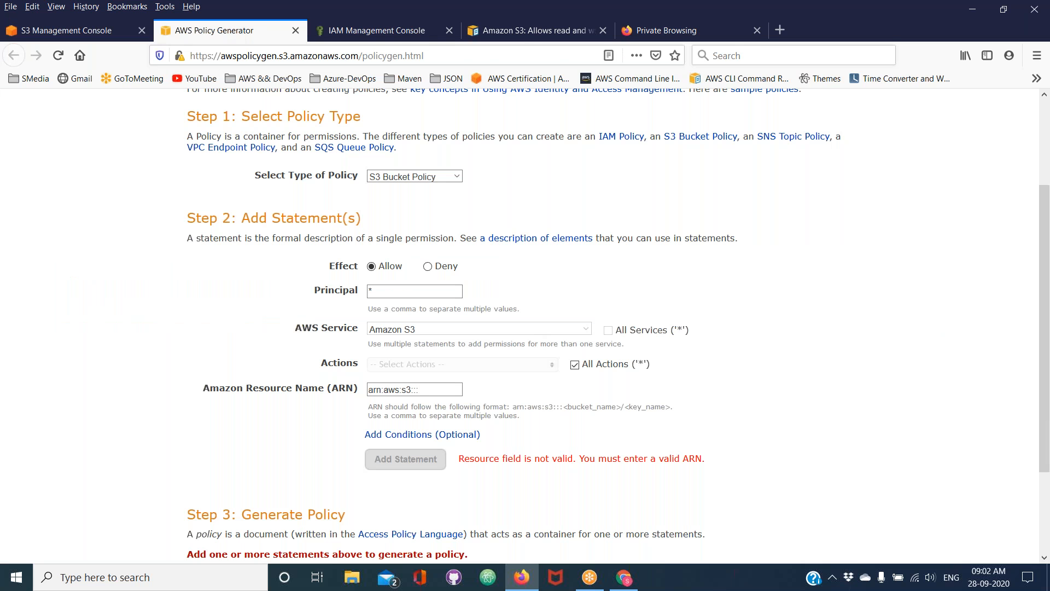
key(ctrl+v)
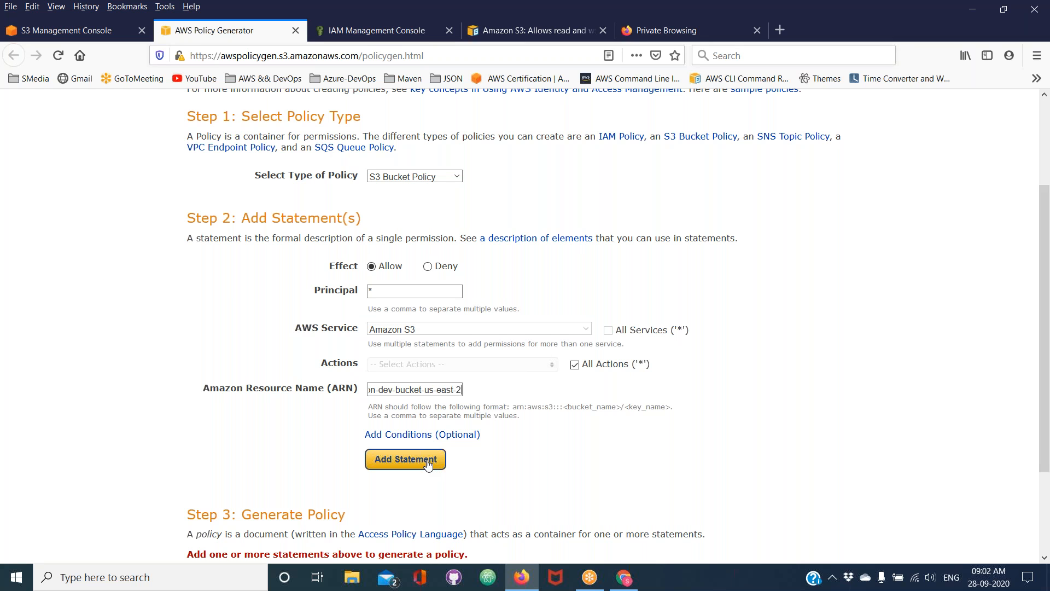
click(405, 459)
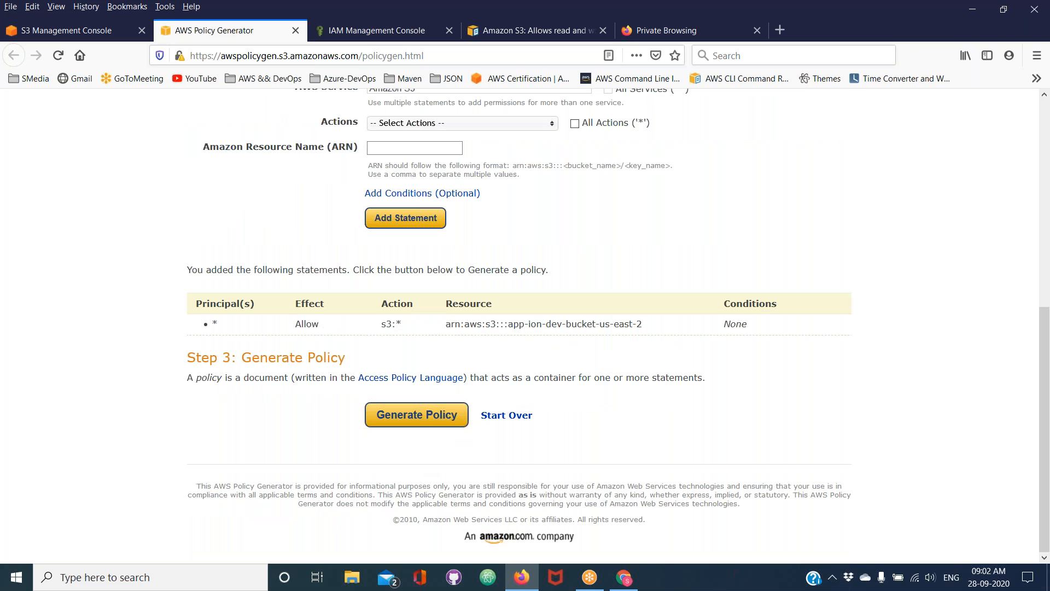
Generate the policy and examine the statement ID, effect and principal in its JSON document
click(411, 428)
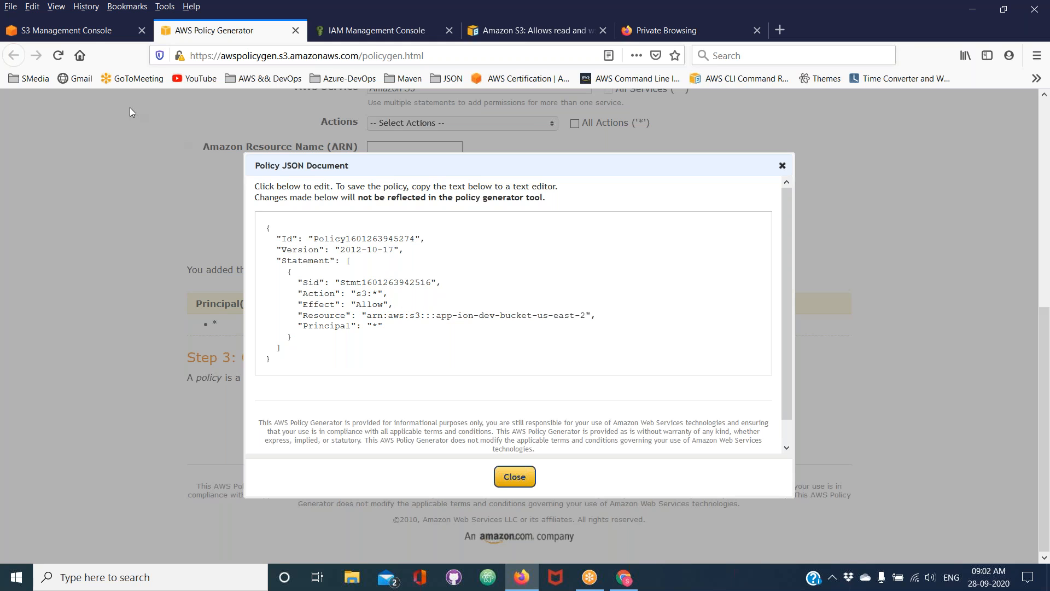
click(344, 28)
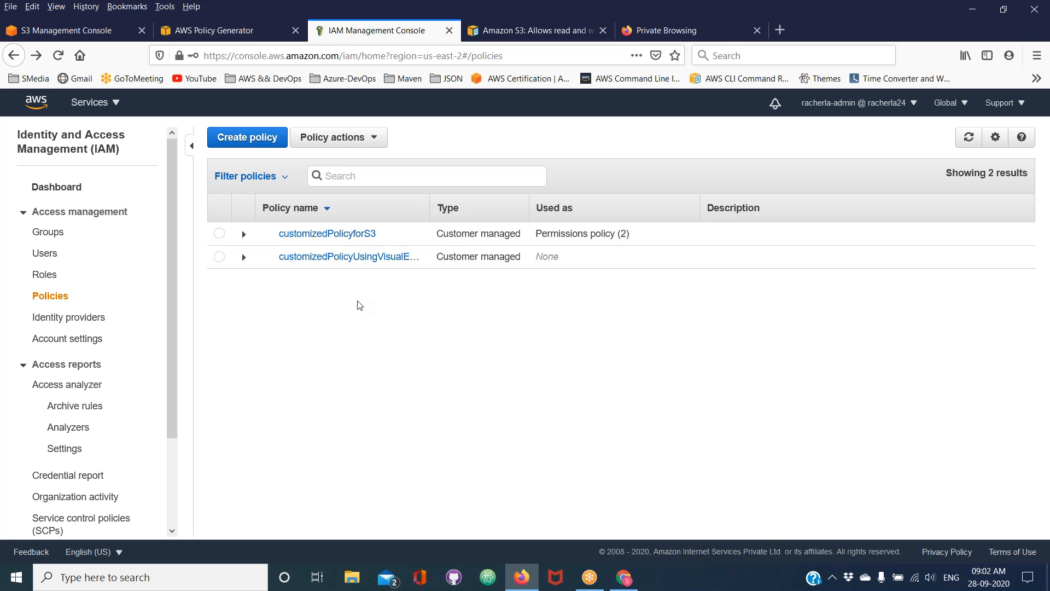
click(219, 30)
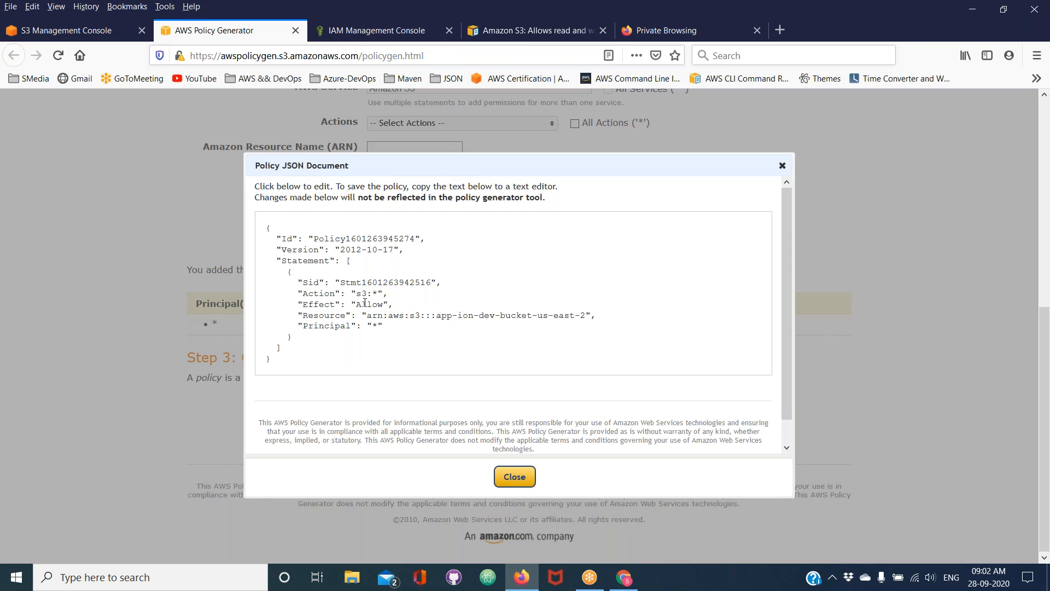
double_click(279, 364)
double_click(376, 285)
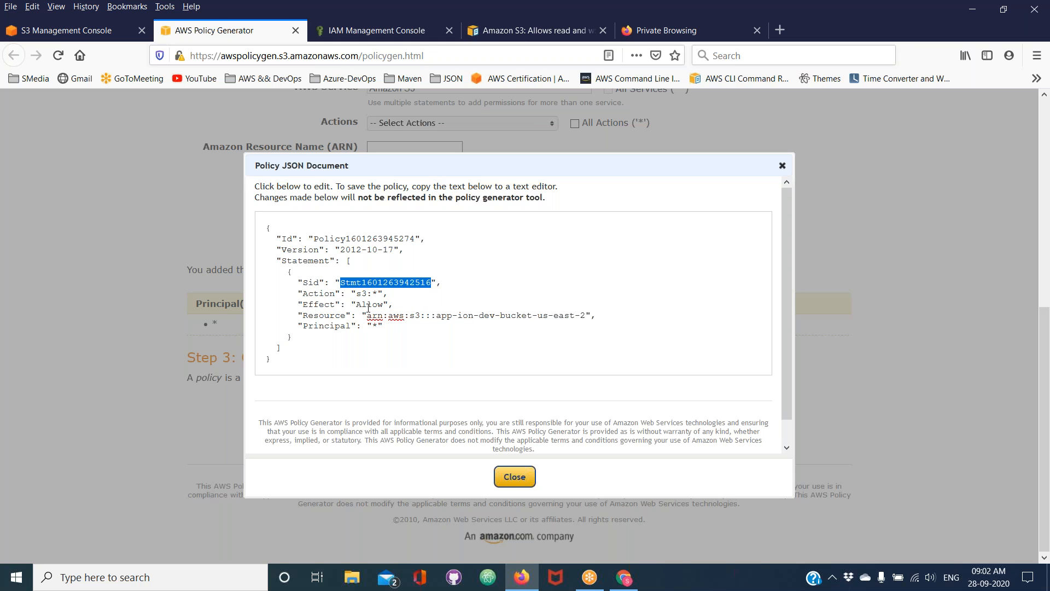
click(369, 306)
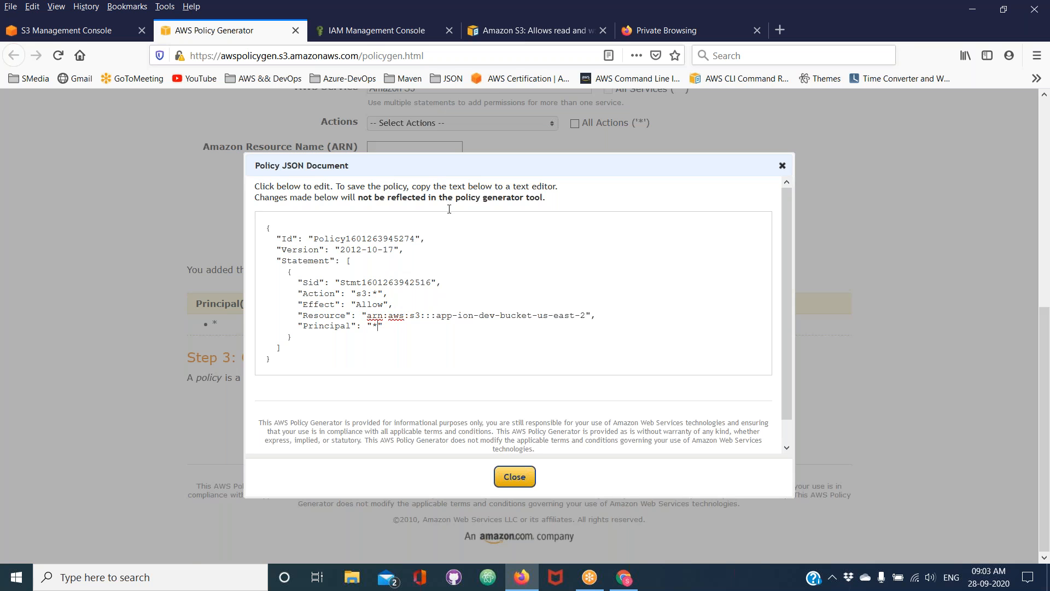
Compare the generated JSON with the customer managed policies in IAM, and close the Policy Generator
click(378, 30)
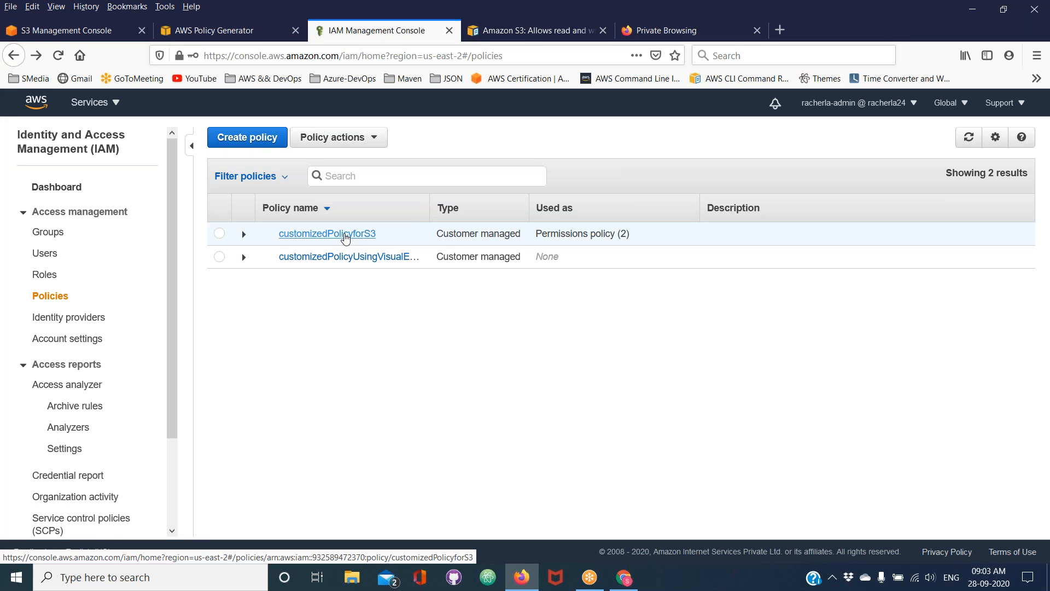
click(223, 36)
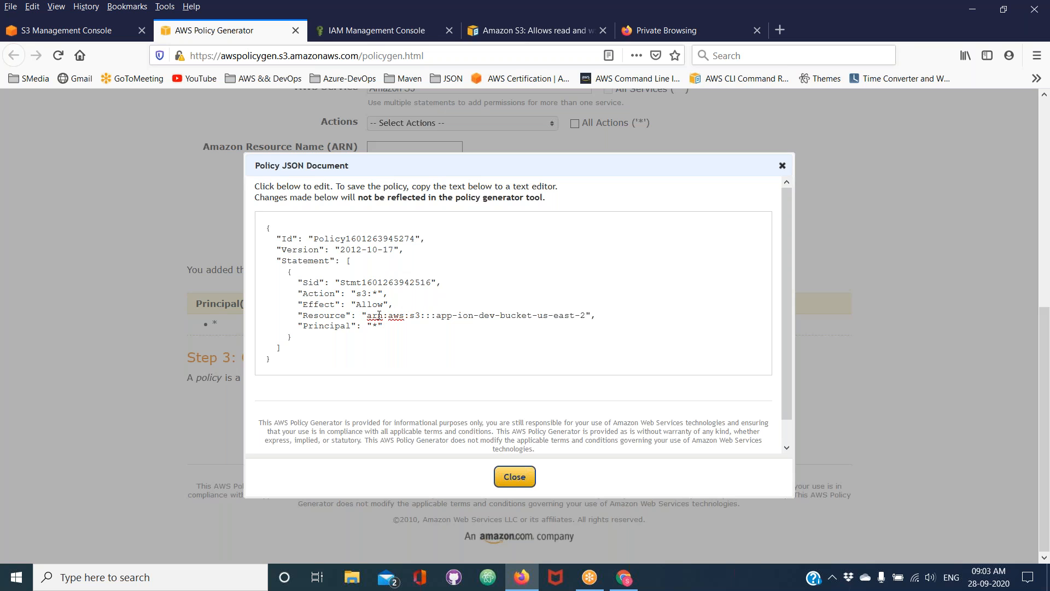
click(515, 477)
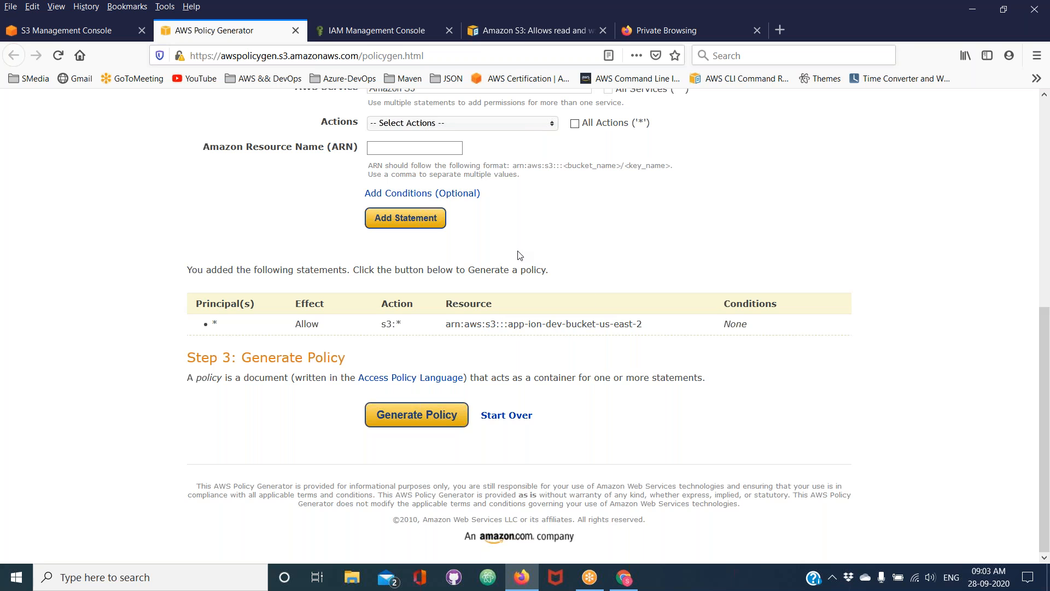
click(295, 31)
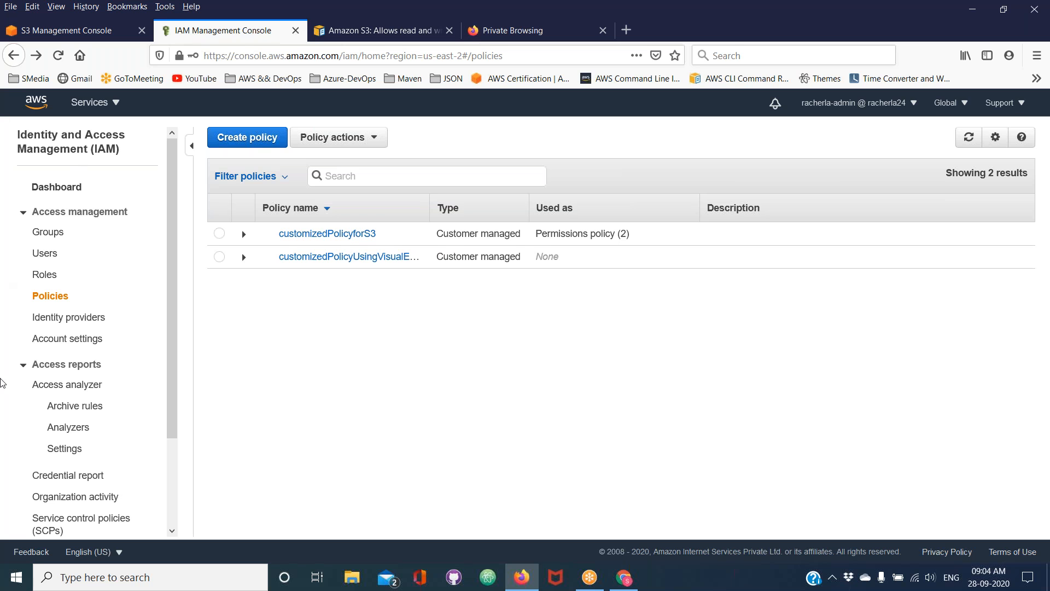
Open a Windows Command Prompt and enlarge its text
click(141, 585)
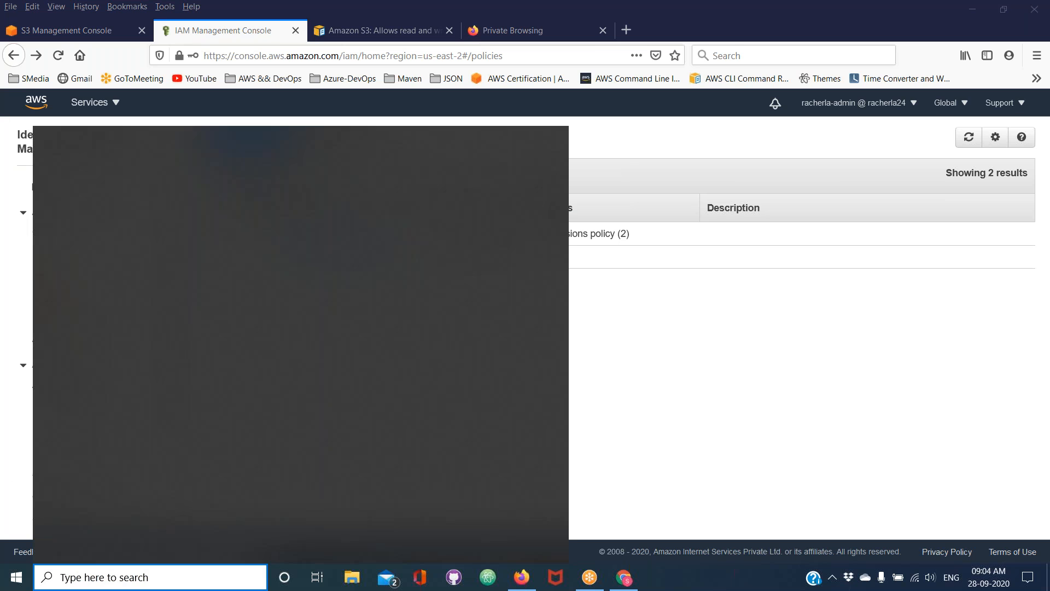
text(cmd)
key(Return)
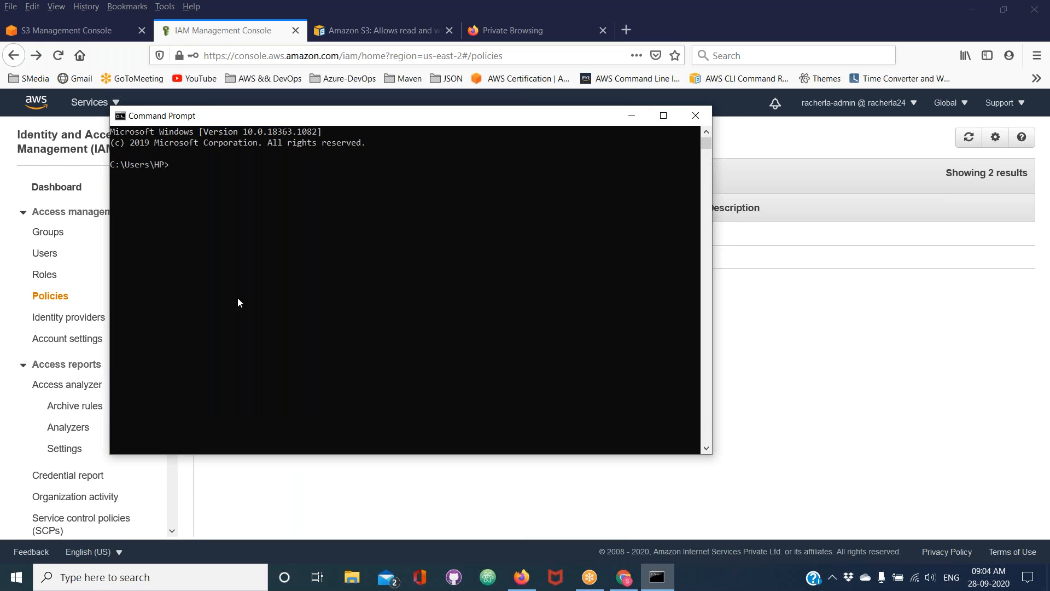
scroll(238, 298, up, 2)
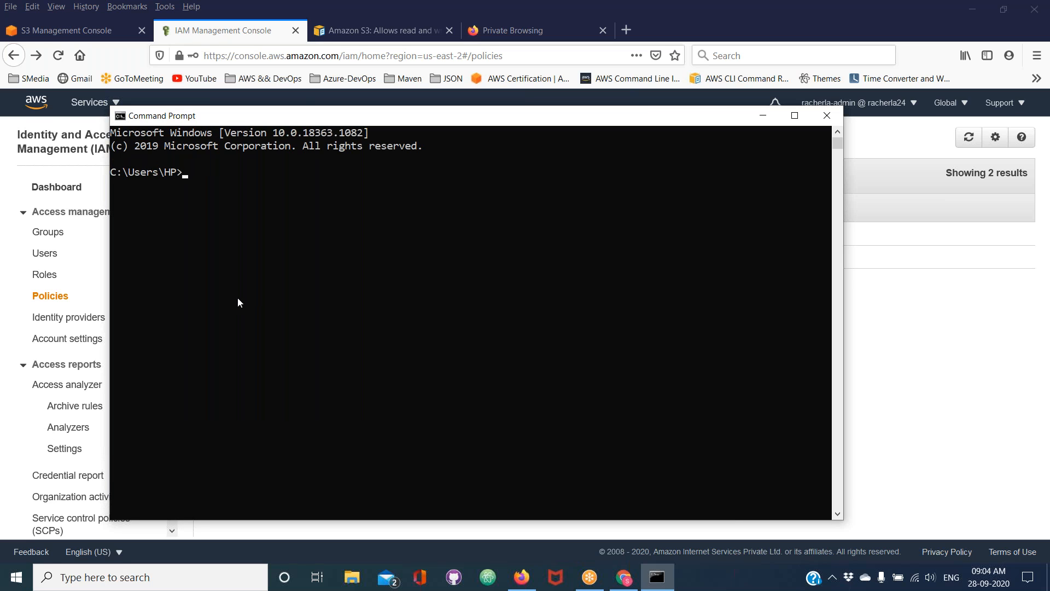
List the account's S3 buckets with the command aws s3 ls
text(aws s3 ls)
key(Return)
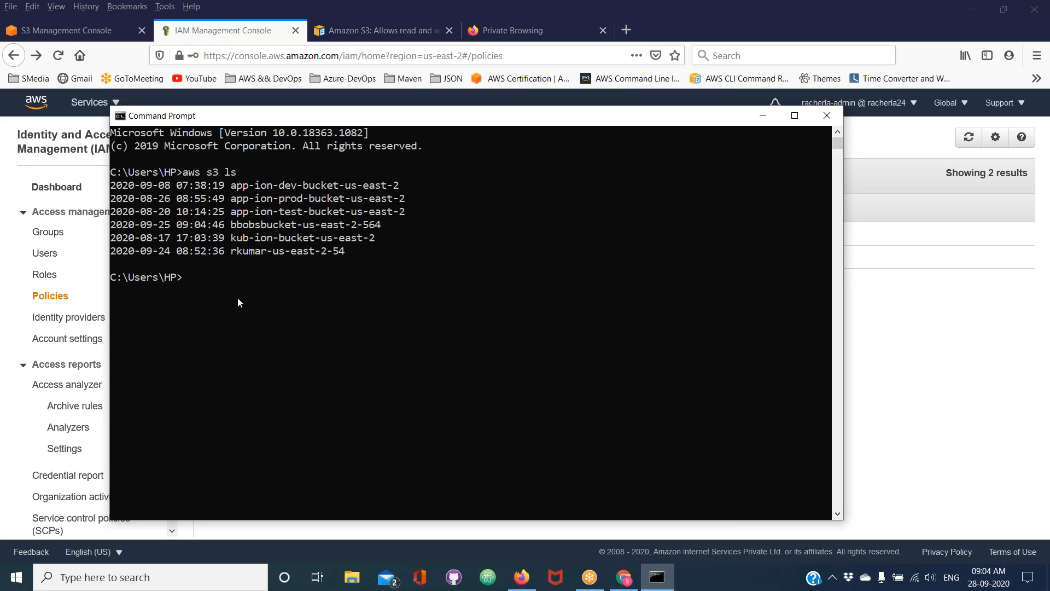
Try to clear the console with the clear command
text(clear)
key(Return)
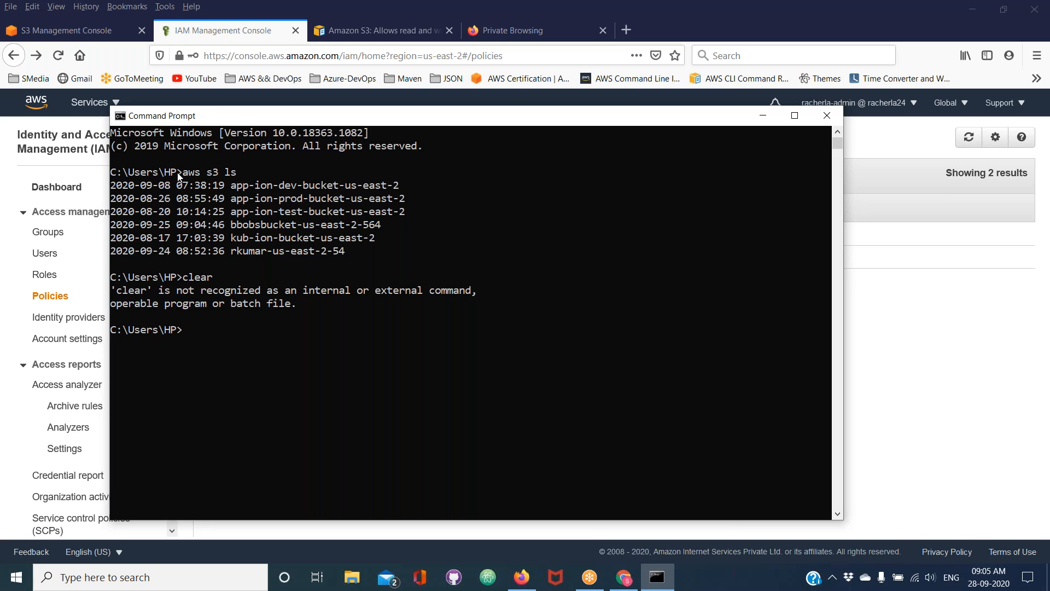
click(137, 337)
double_click(137, 331)
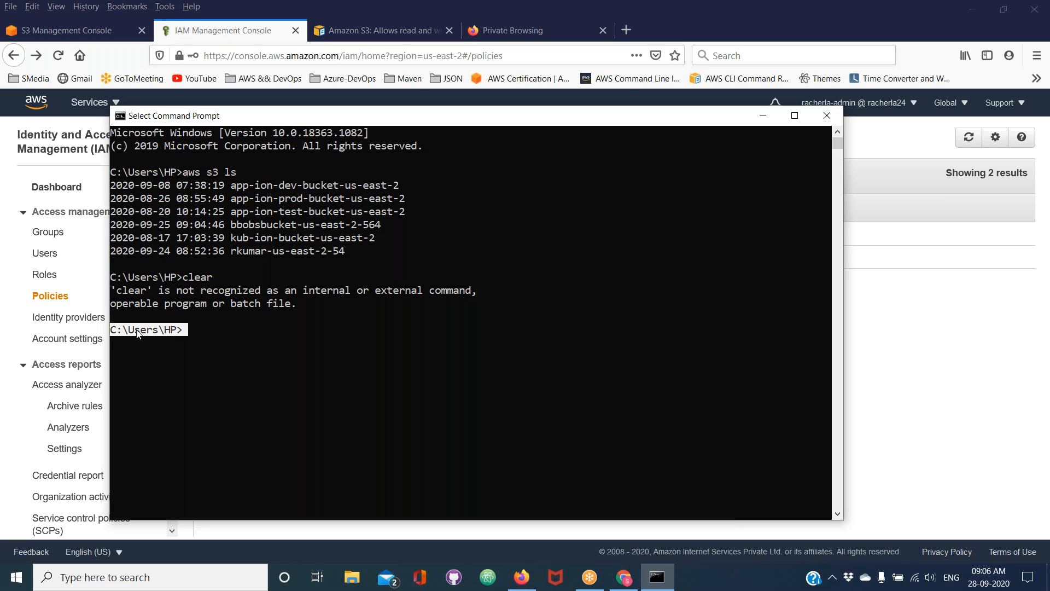
Run aws configure and keep the stored access key ID, secret access key, default region and output format
text(a)
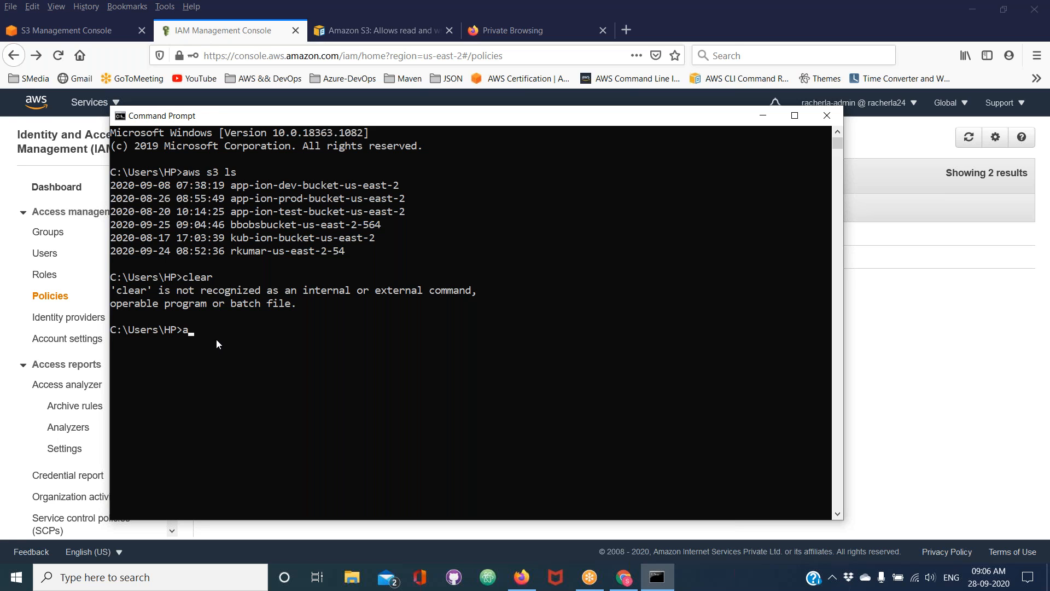
text(ws configure)
key(Return)
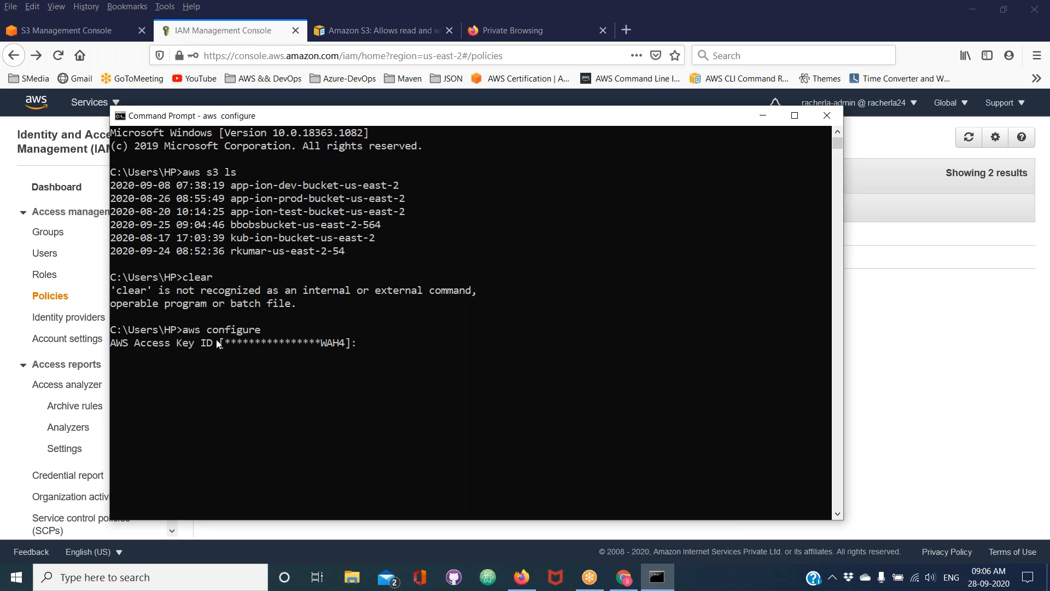
key(Return)
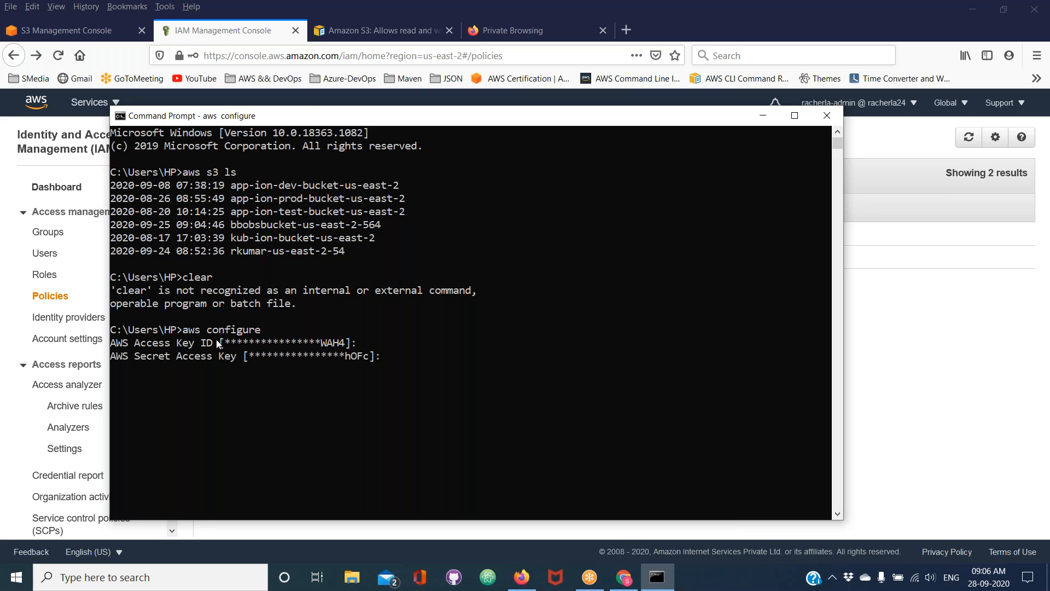
key(Return)
key(Return)
key(Return)
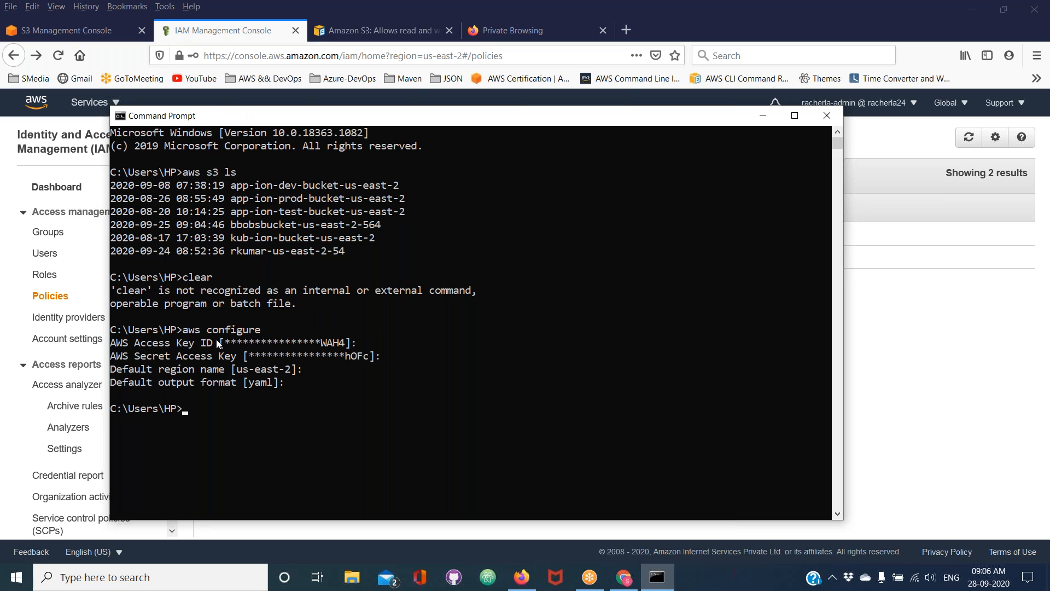
Examine the masked access key ID, secret access key, default region and output format shown by aws configure
double_click(229, 343)
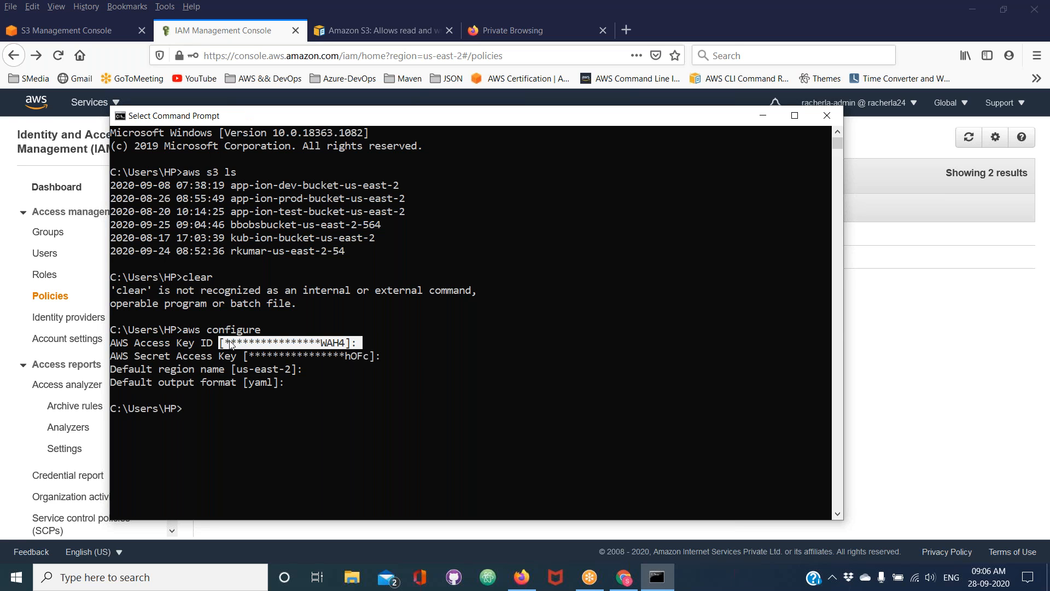
double_click(255, 355)
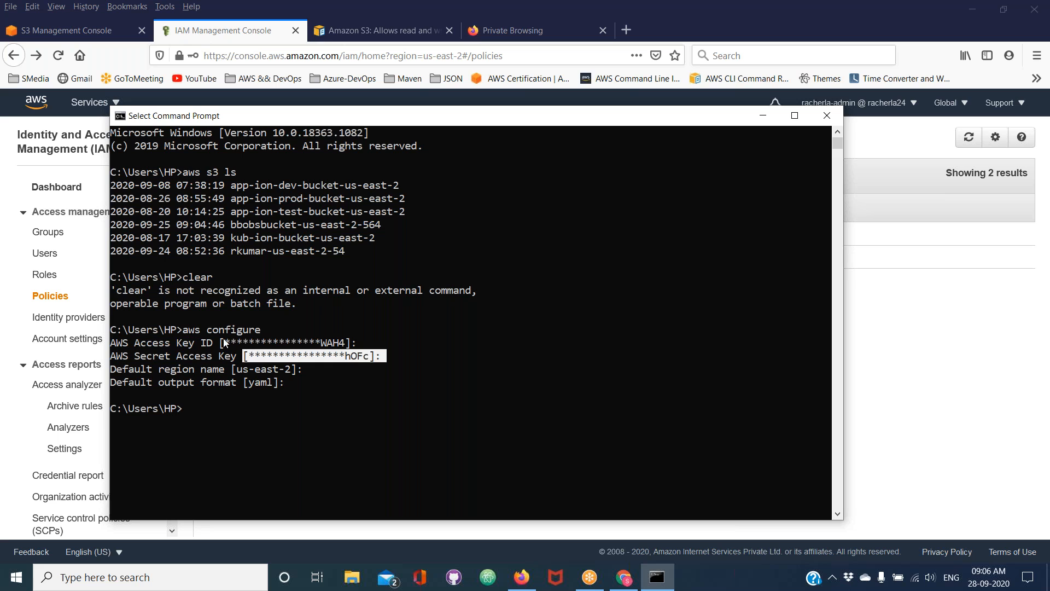
double_click(188, 332)
click(239, 337)
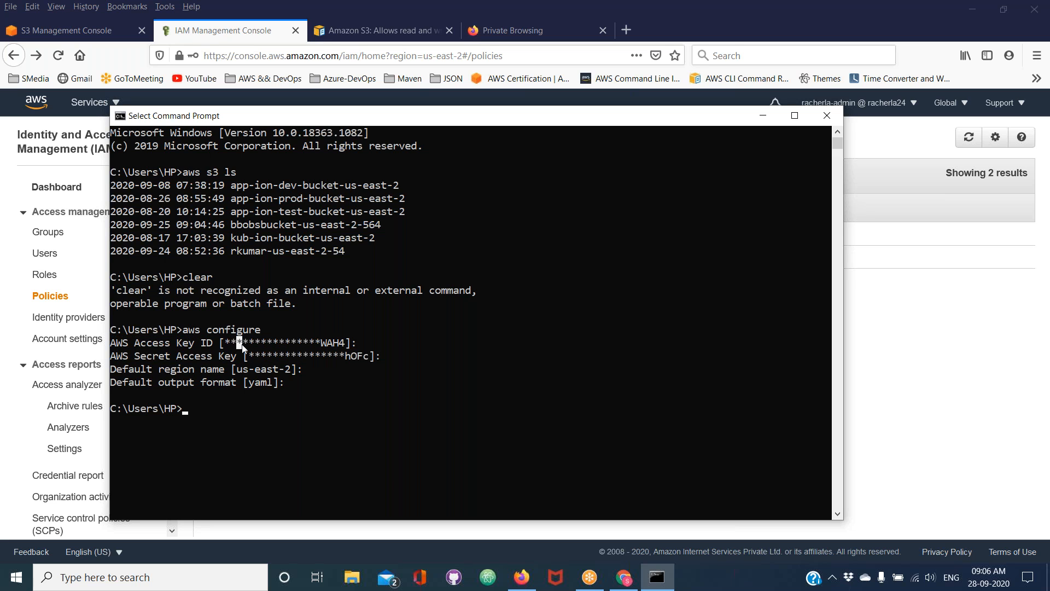
double_click(300, 342)
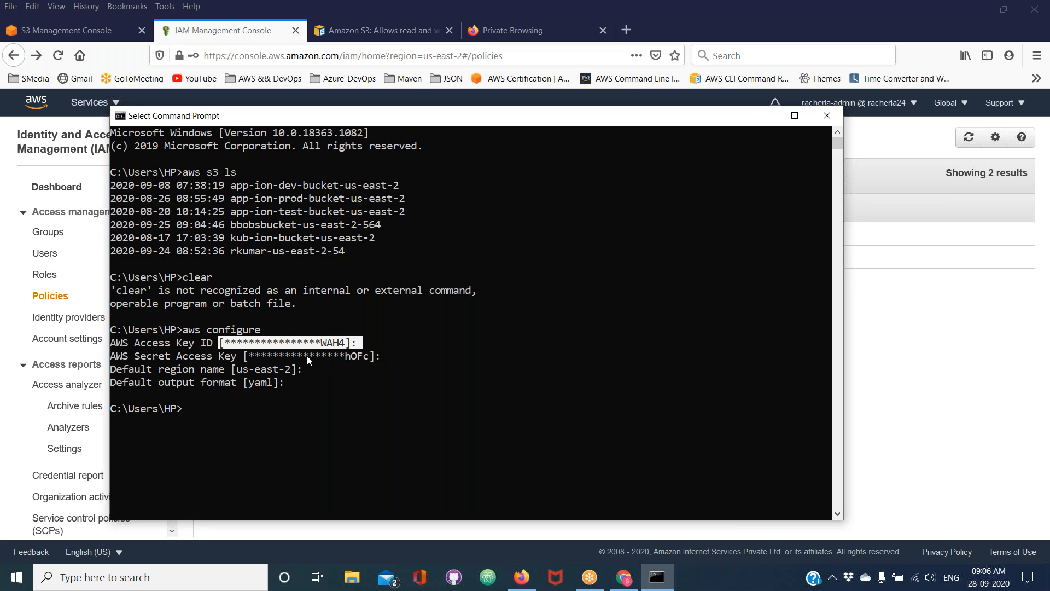
click(306, 356)
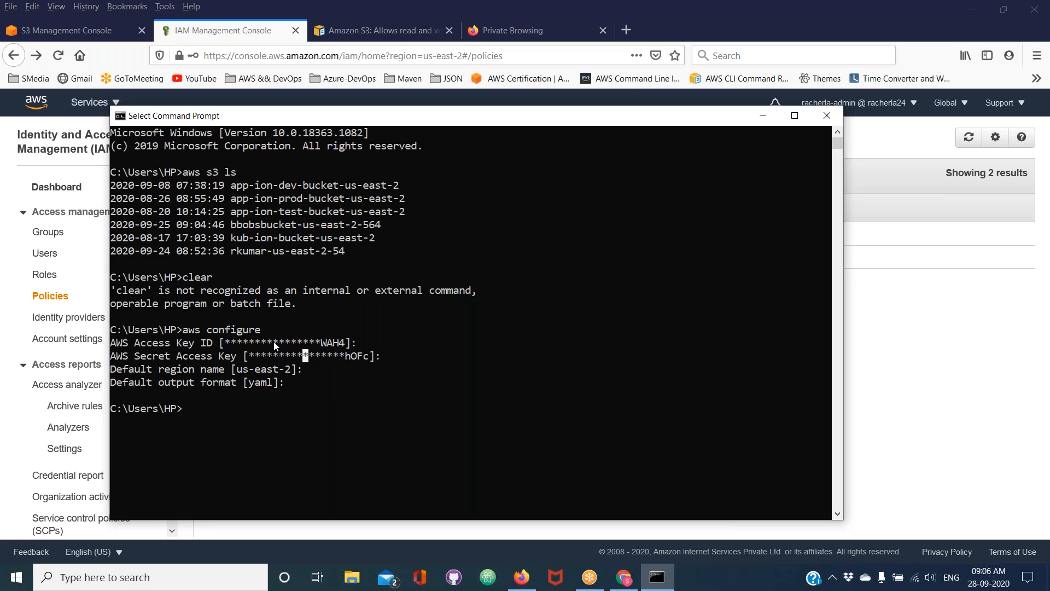
click(281, 355)
click(257, 369)
click(257, 384)
Rerun aws configure, try a placeholder in the access key ID field, erase it and keep all stored settings
key(Escape)
key(Up)
key(Return)
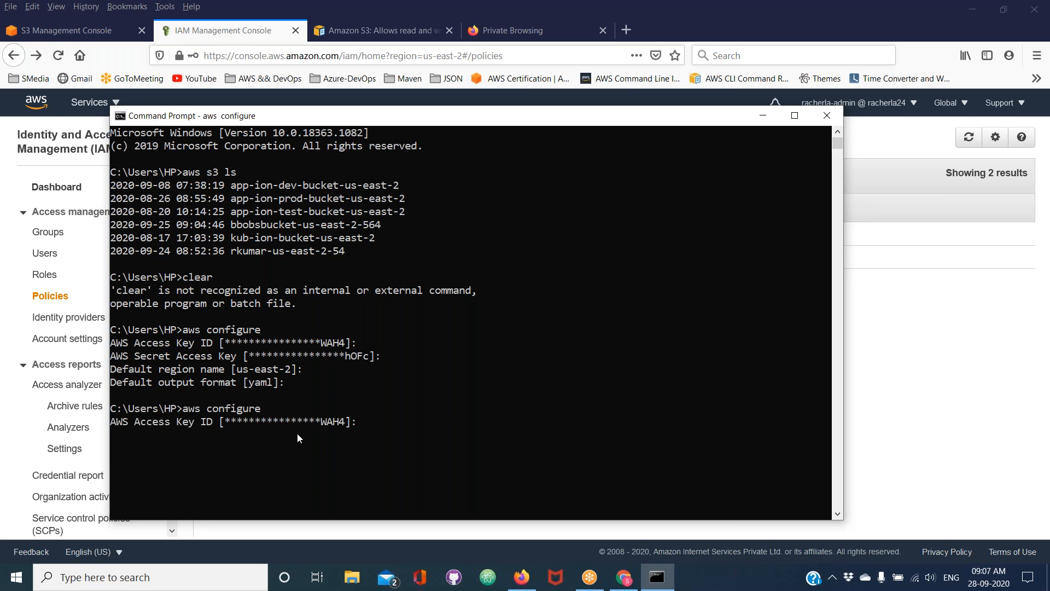
click(371, 422)
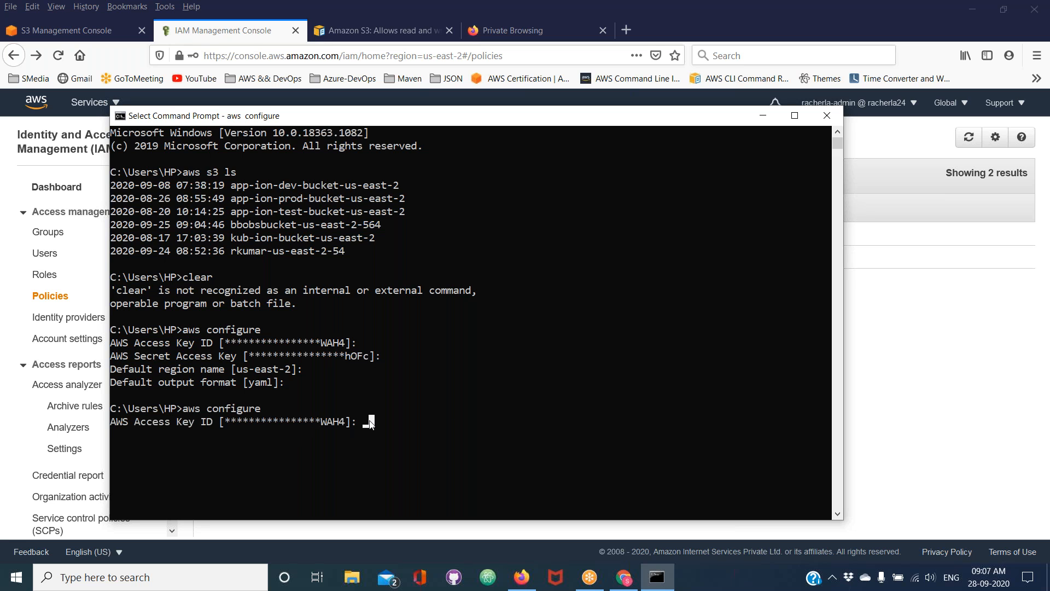
text(jieefeifheijndf)
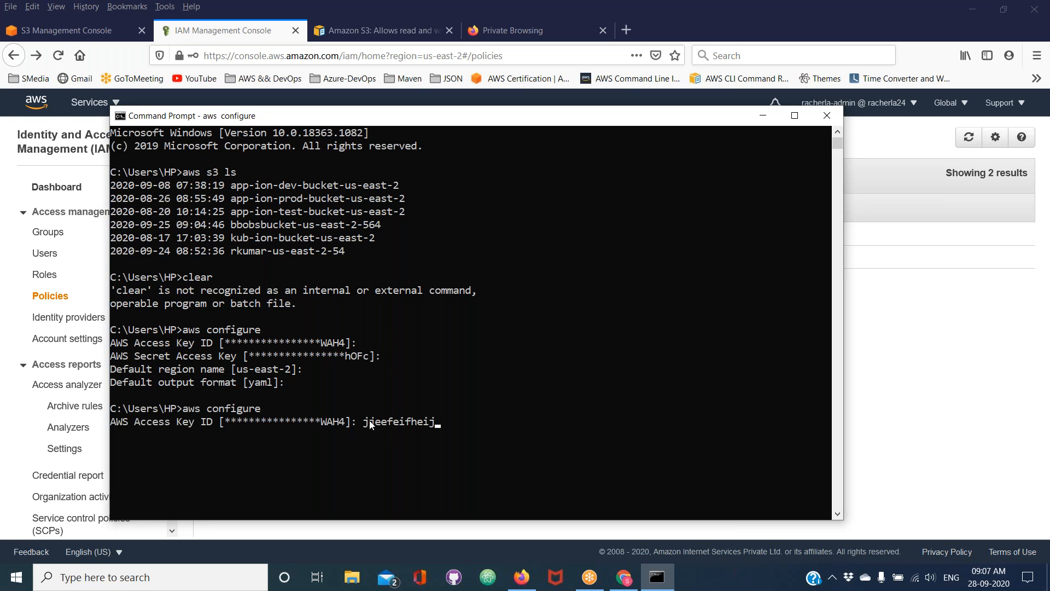
key(BackSpace)
key(BackSpace)
key(BackSpace)
key(BackSpace)
key(BackSpace)
key(BackSpace)
key(BackSpace)
key(BackSpace)
key(BackSpace)
key(BackSpace)
key(BackSpace)
key(BackSpace)
key(BackSpace)
key(BackSpace)
key(Return)
key(Return)
key(Return)
key(Return)
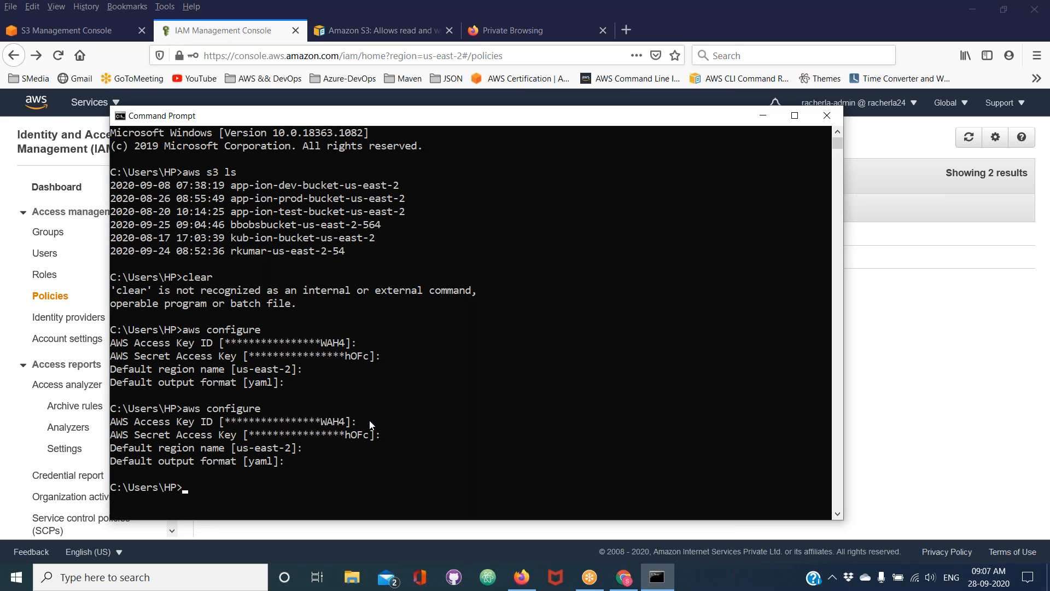
Clear the console with the cls command and add a few empty prompt lines
text(cls)
key(Return)
key(Return)
key(Return)
key(Return)
key(Return)
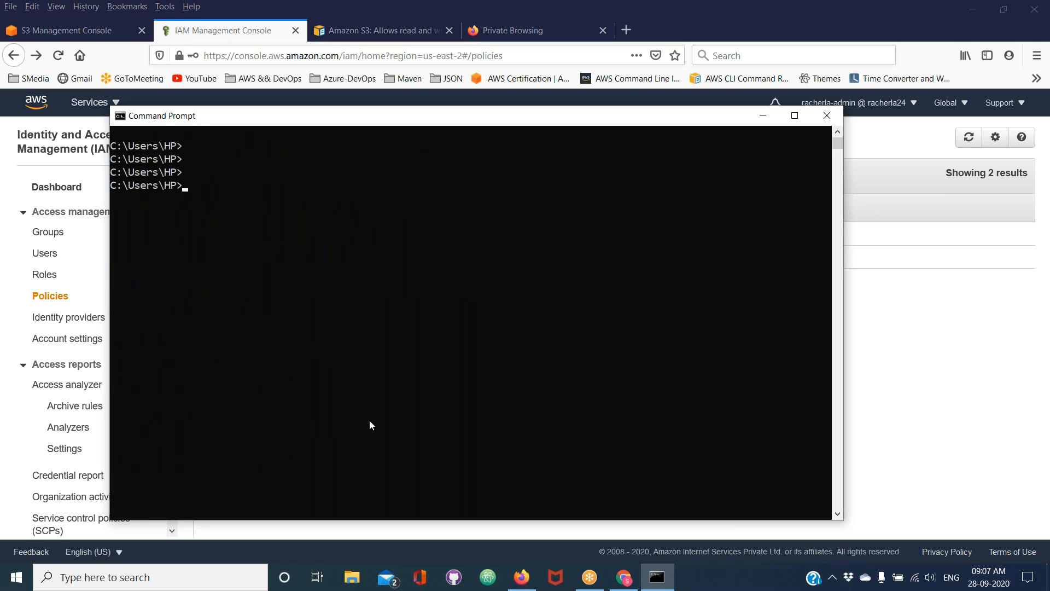
Change to the Desktop directory and clear the console with cls
text(cd Desktop)
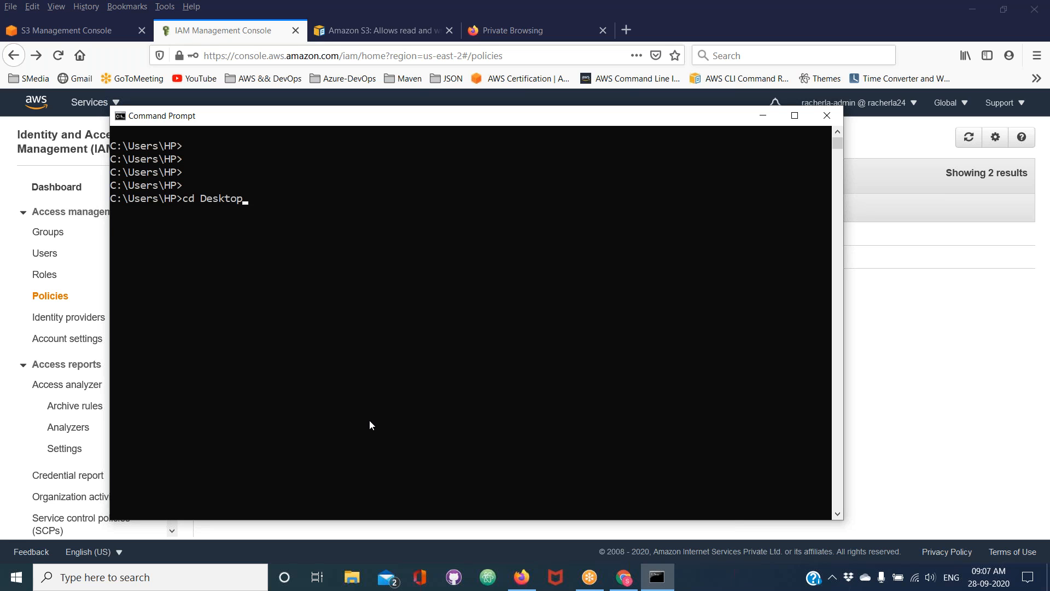
key(Return)
text(clear)
key(Return)
key(Return)
text(cls)
key(Return)
key(Return)
key(Return)
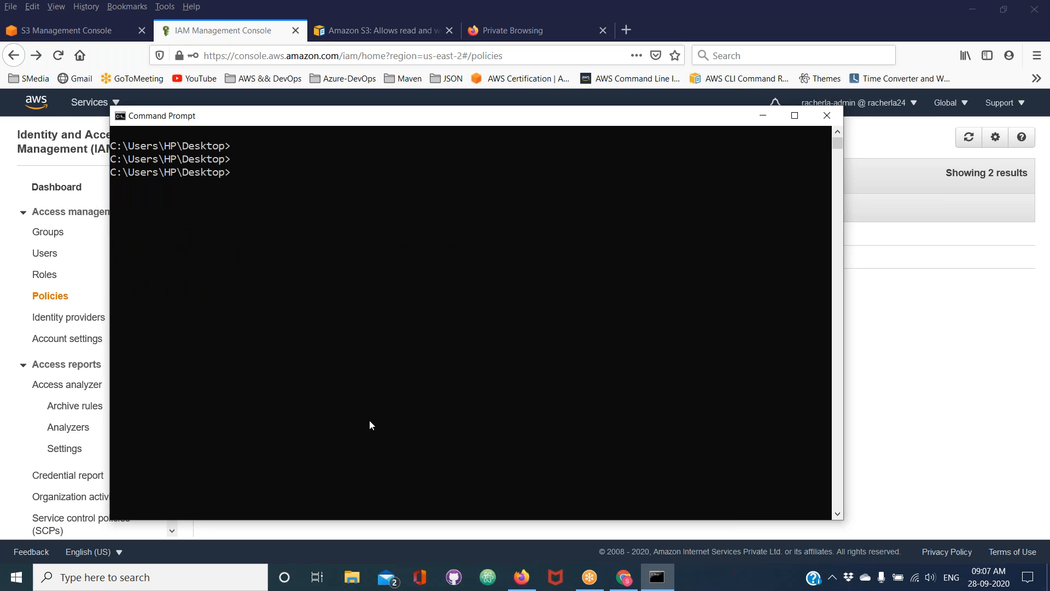
List the Desktop directory with dir and copy the file name KeyPair-Ohio.pem
text(dir)
key(Return)
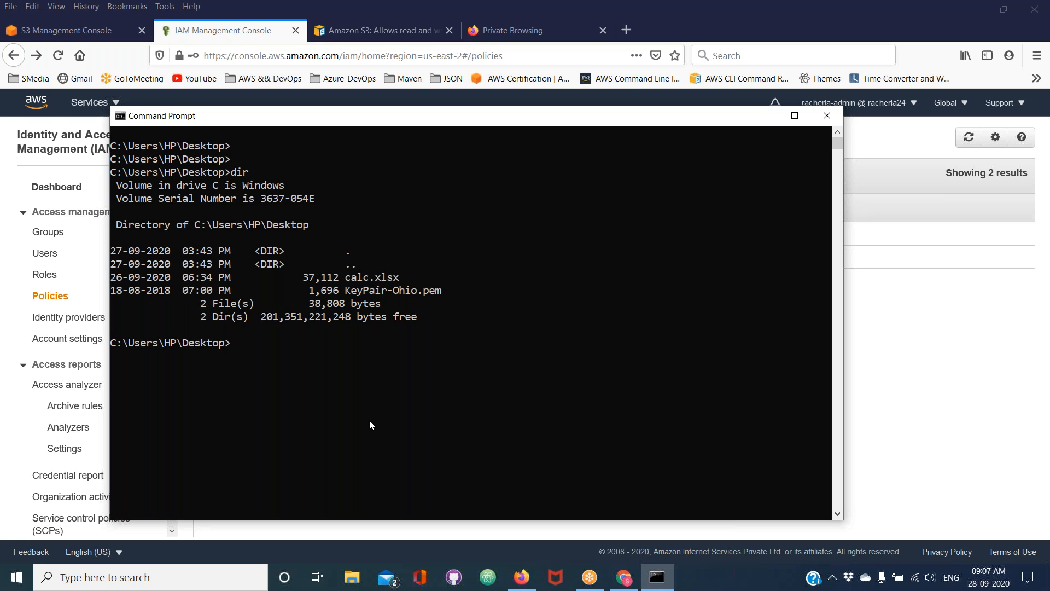
click(345, 290)
drag(347, 291, 443, 292)
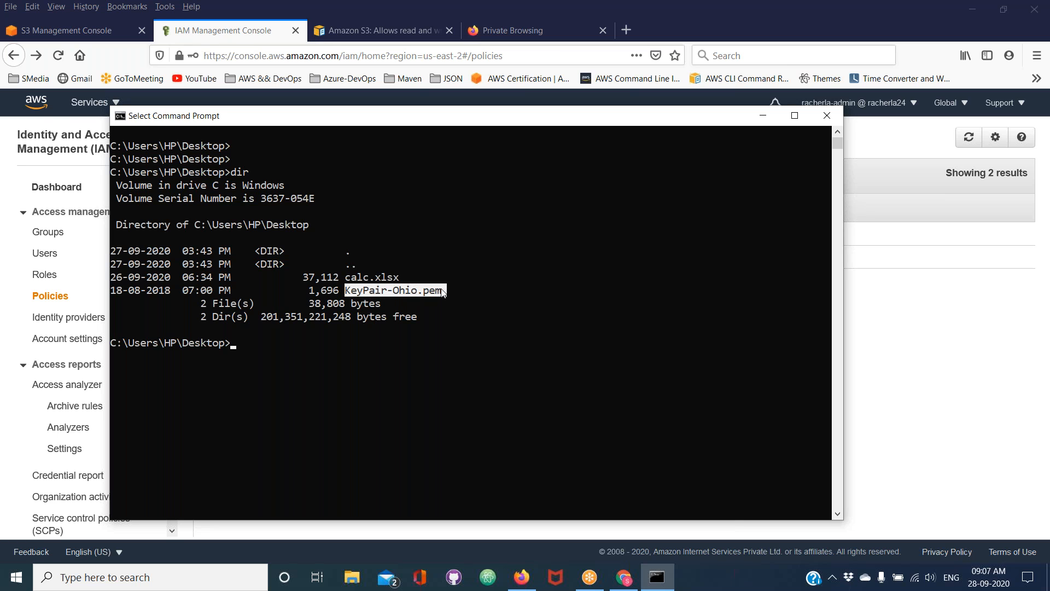
key(ctrl+c)
List the S3 buckets with aws s3 ls and copy the name bbobsbucket-us-east-2-564
text(aws s3 ls)
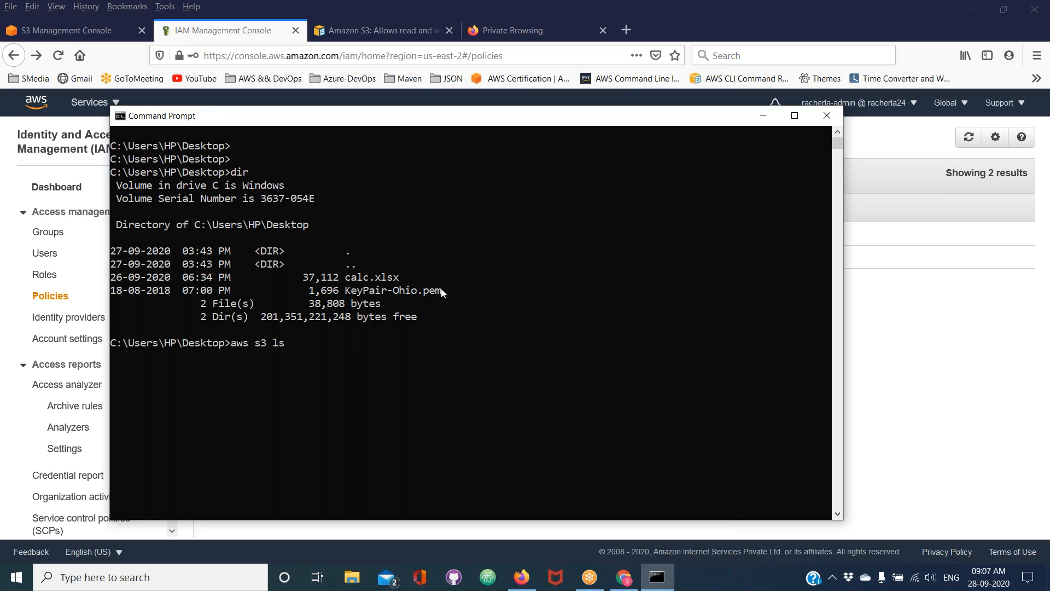
key(Return)
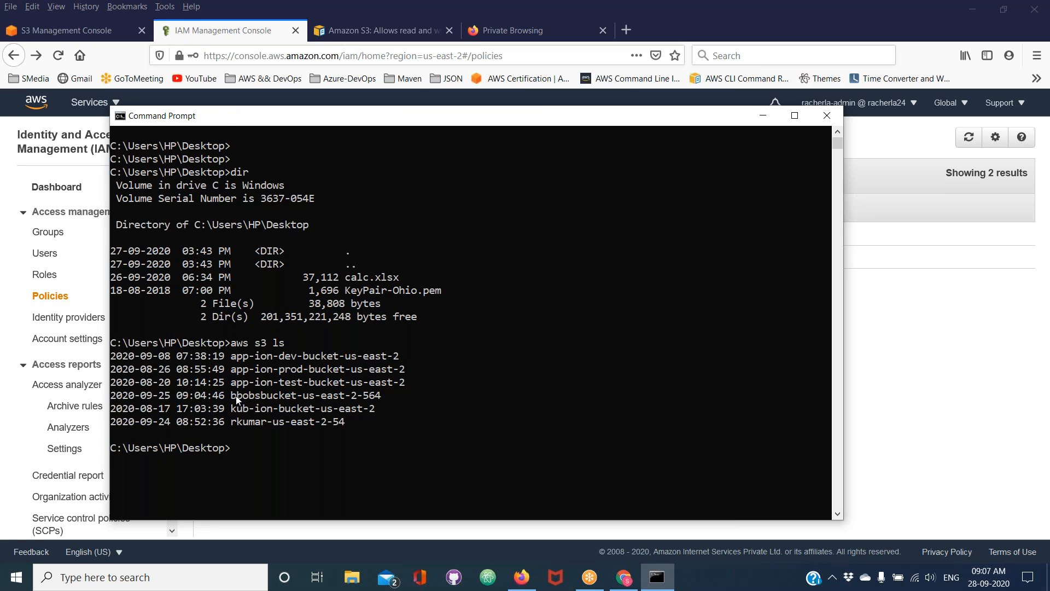
drag(232, 395, 379, 402)
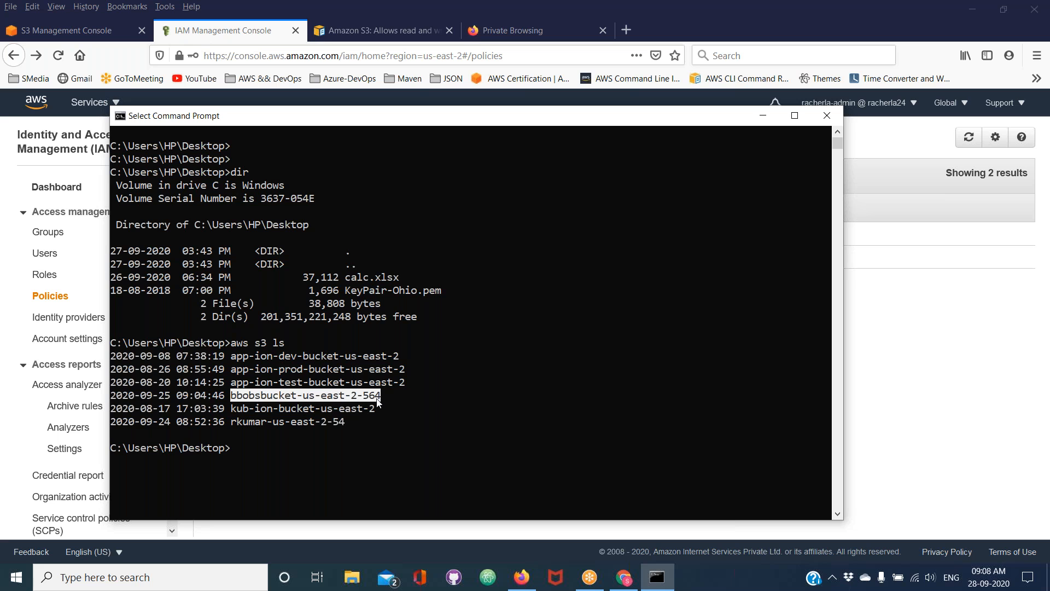
key(Return)
Enter aws s3 cp KeyPair-Ohio.pem s3://bbobsbucket-us-east-2-564/ at the prompt without running it
text(aws s3 cp)
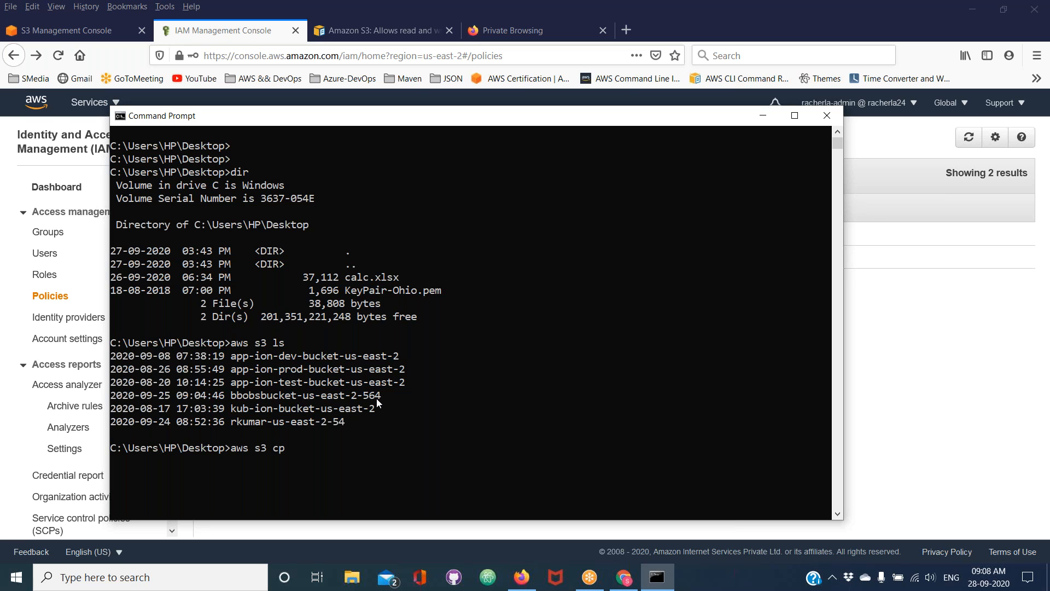
text( K)
key(Tab)
text(s3://)
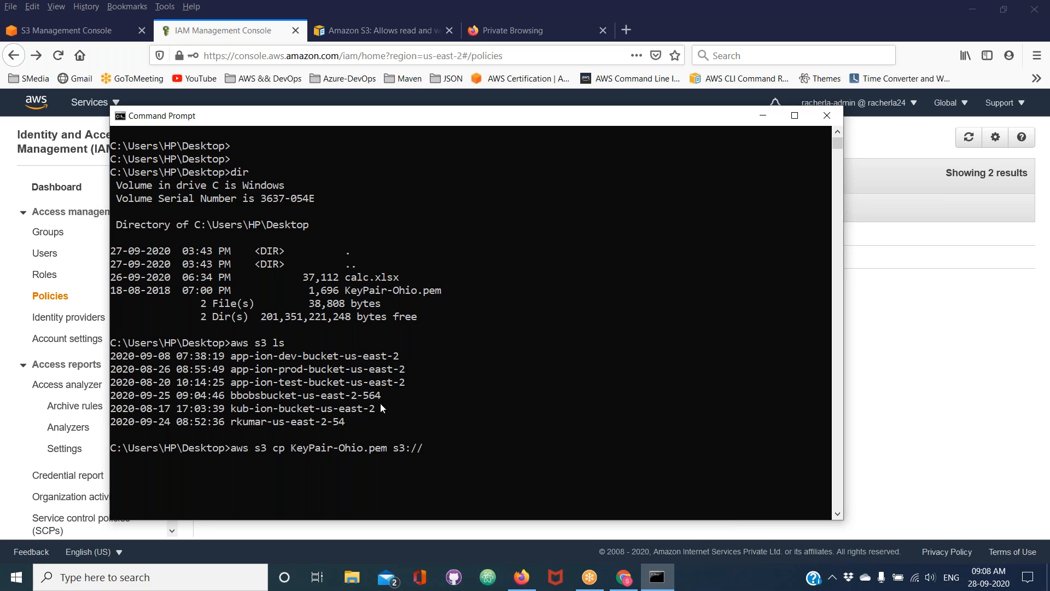
drag(231, 395, 382, 397)
right_click(381, 397)
right_click(448, 446)
text(/)
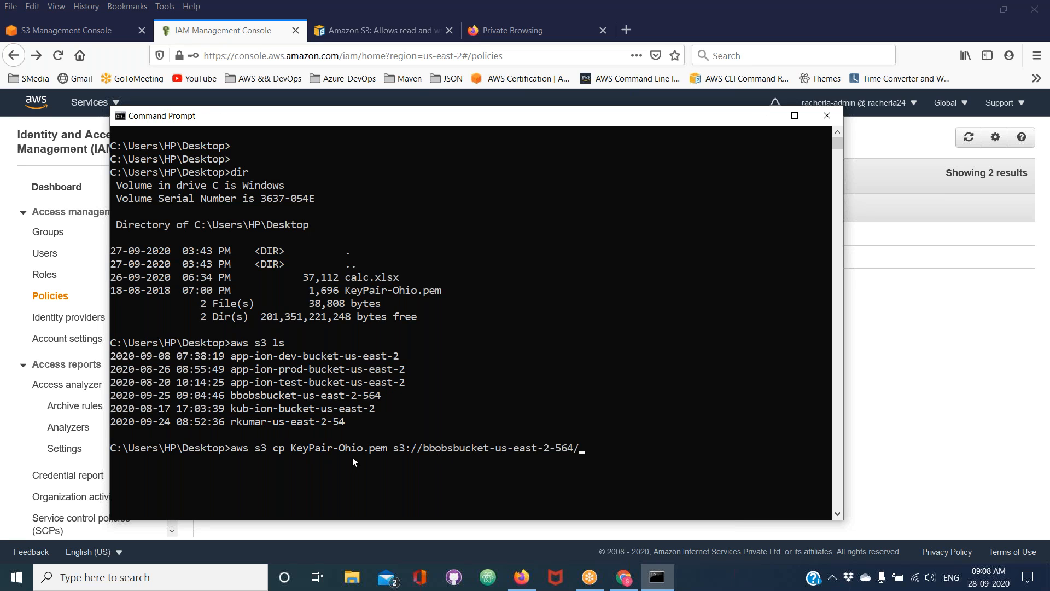
Append the copied file name KeyPair-Ohio.pem to the destination path of the copy command
drag(292, 449, 325, 448)
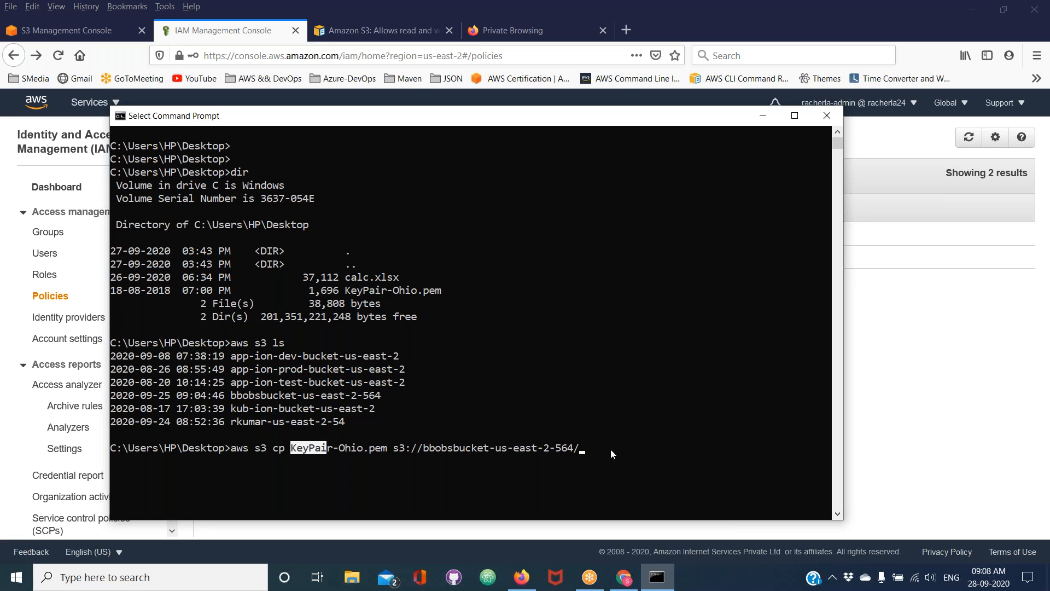
drag(347, 291, 442, 290)
right_click(582, 449)
right_click(589, 451)
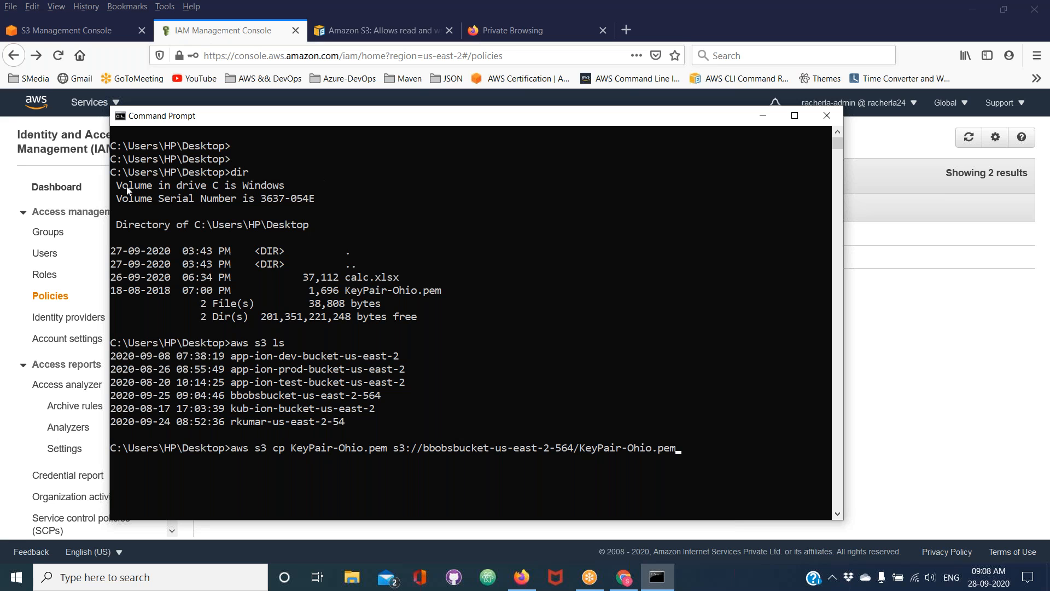
Switch to the S3 console in Firefox and view the contents of bucket bbobsbucket-us-east-2-564
click(89, 30)
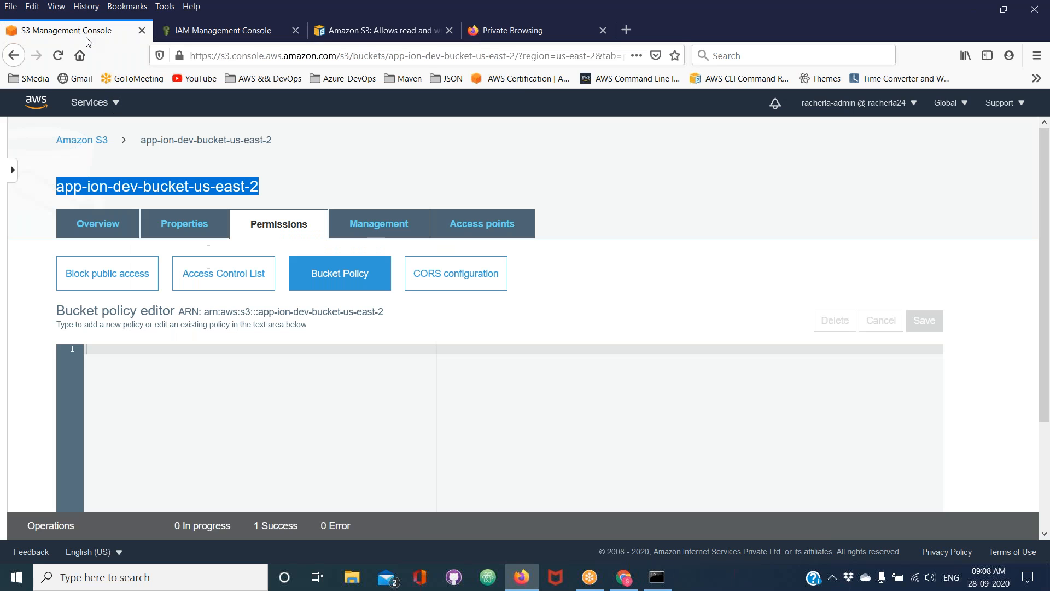
click(95, 142)
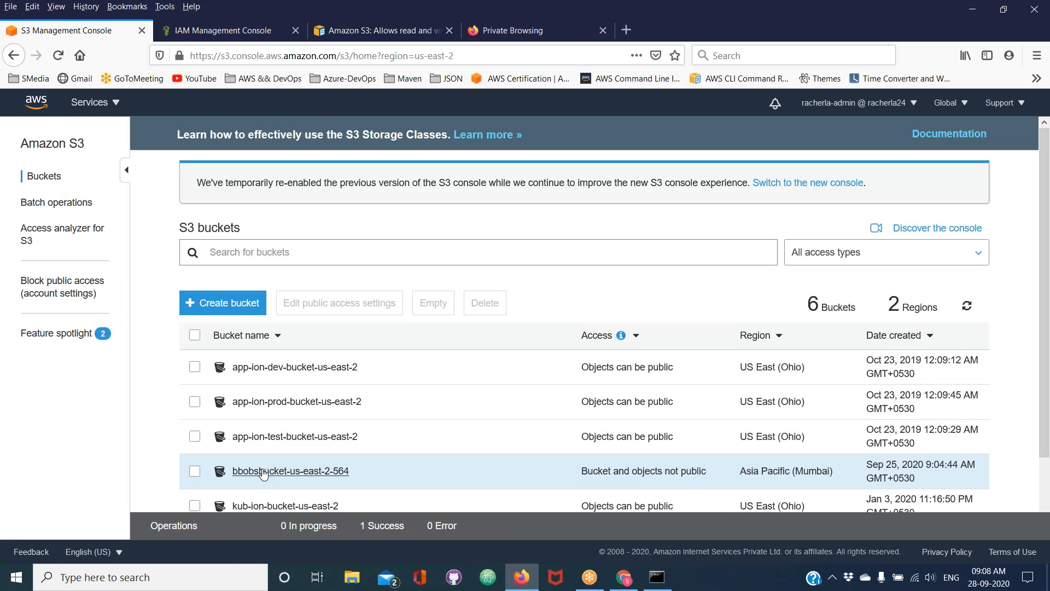
click(263, 474)
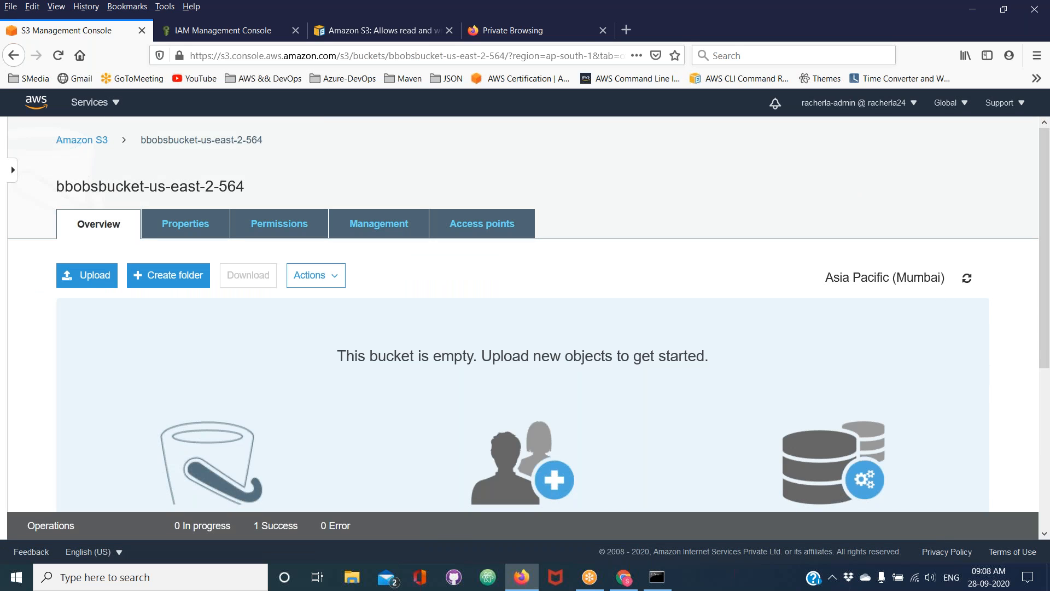
Switch to Command Prompt, check the source and destination in the prepared aws s3 cp command, and run it to upload KeyPair-Ohio.pem to bbobsbucket-us-east-2-564
click(673, 585)
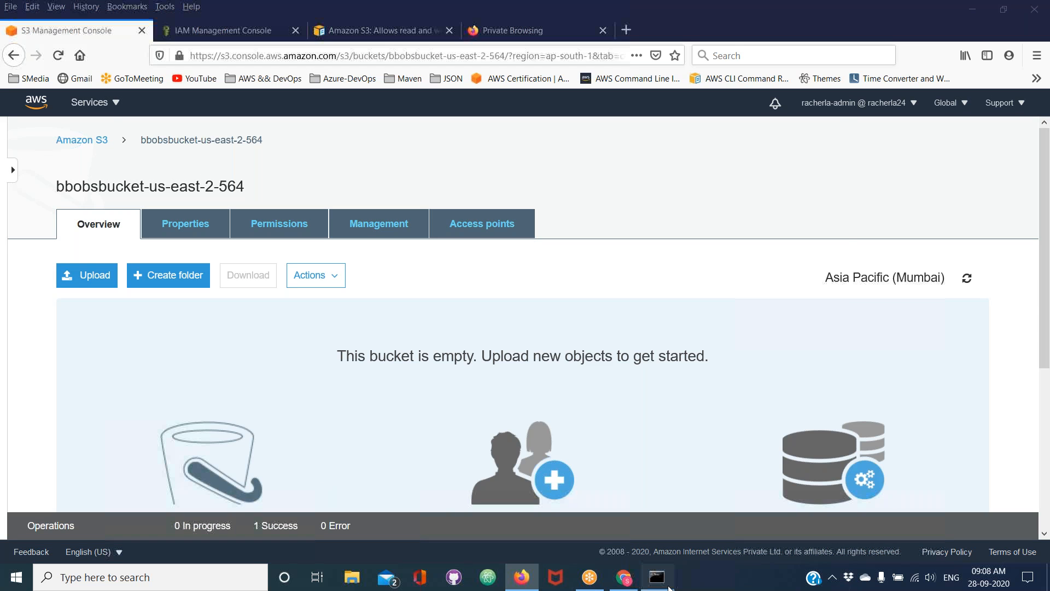
double_click(237, 449)
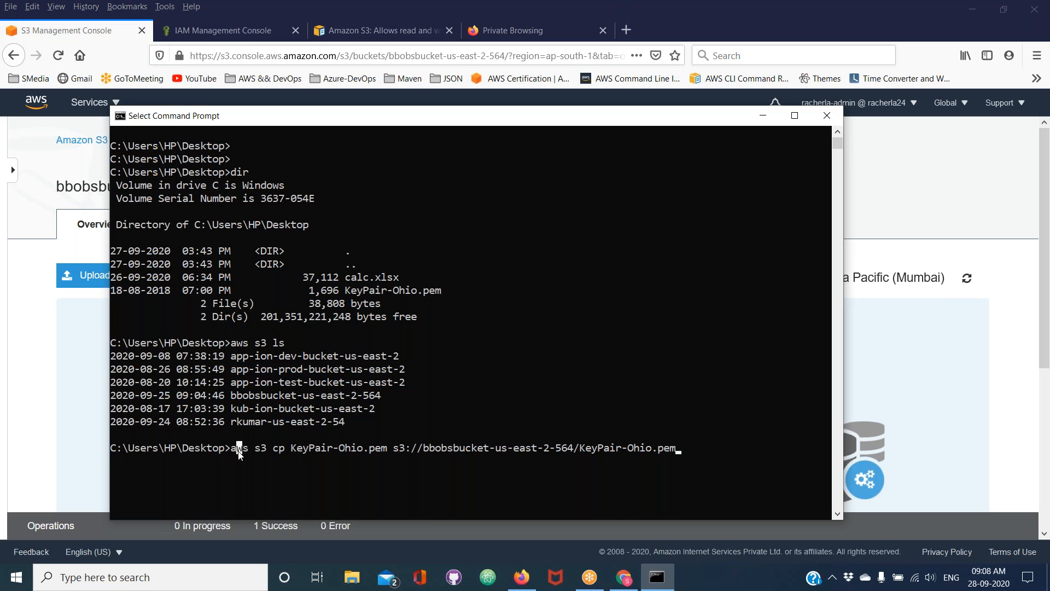
click(262, 448)
double_click(262, 450)
double_click(310, 449)
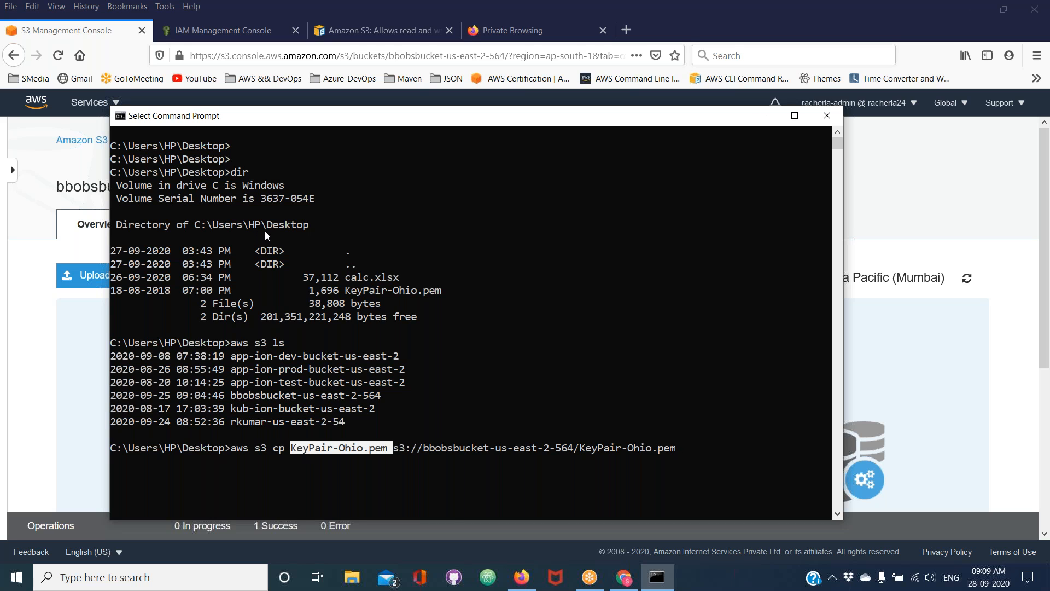
double_click(285, 226)
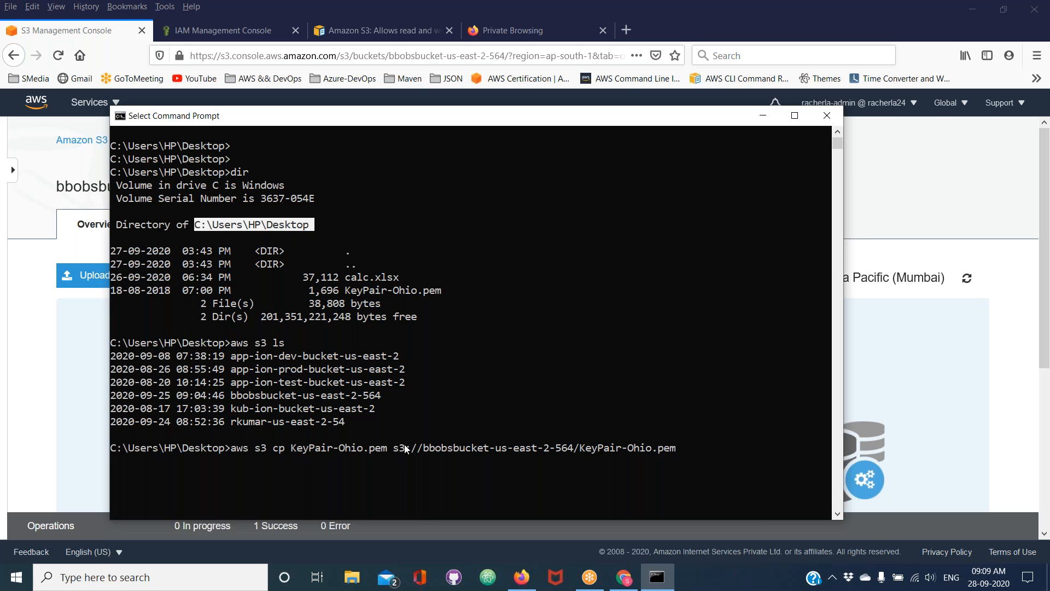
double_click(455, 448)
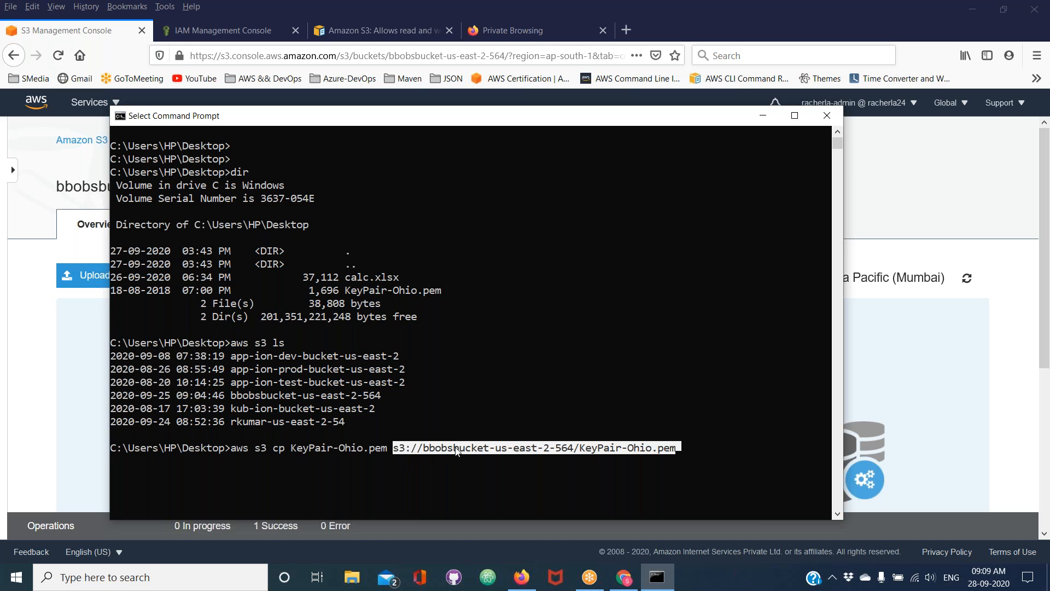
click(582, 457)
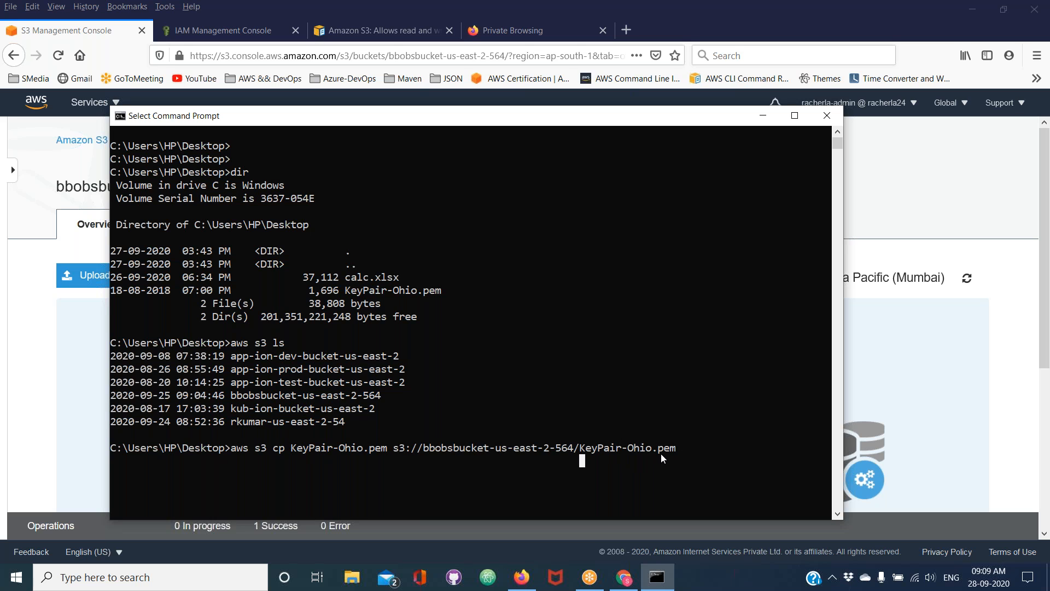
key(Escape)
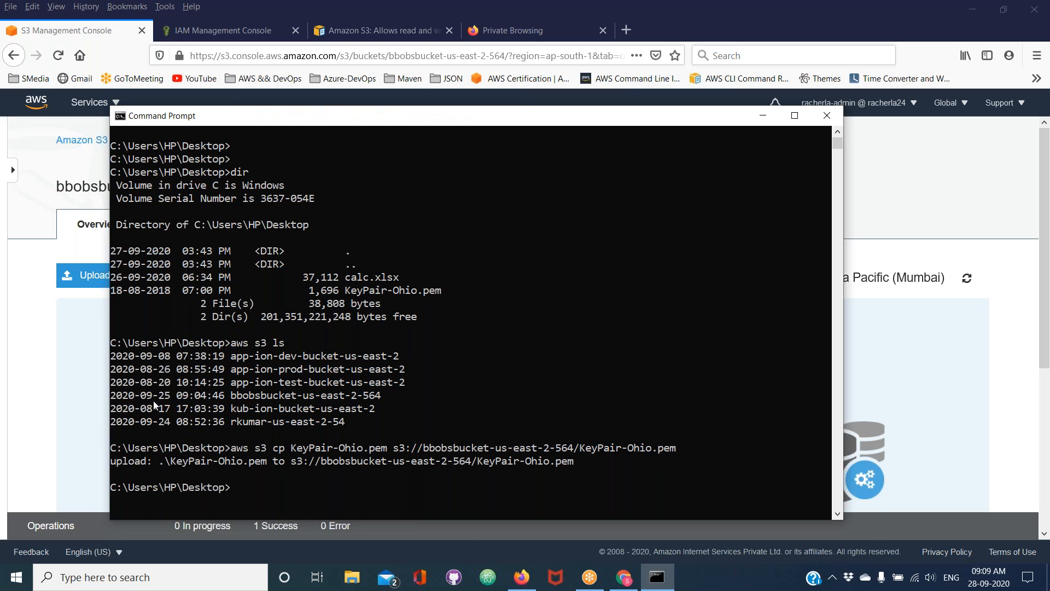
Switch back to Firefox and refresh the bbobsbucket-us-east-2-564 page to check for the uploaded file
click(37, 378)
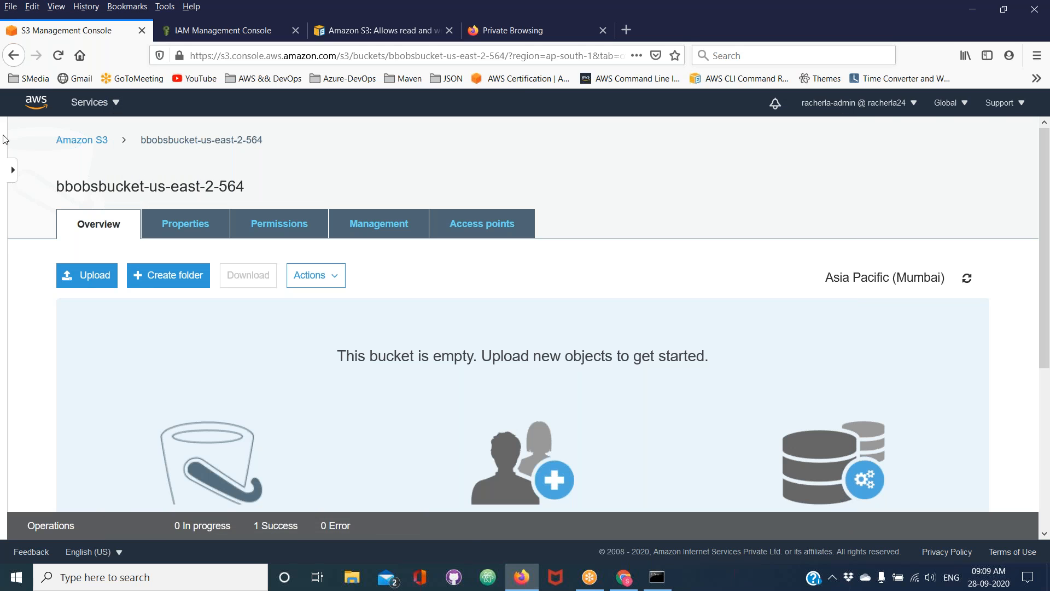
click(57, 55)
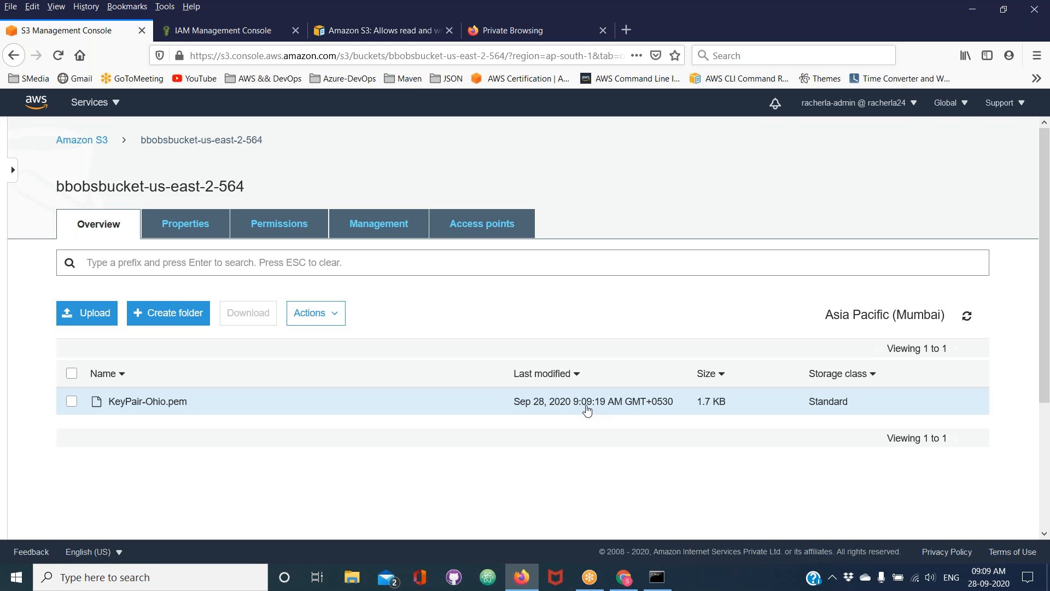
mouse_move(997, 579)
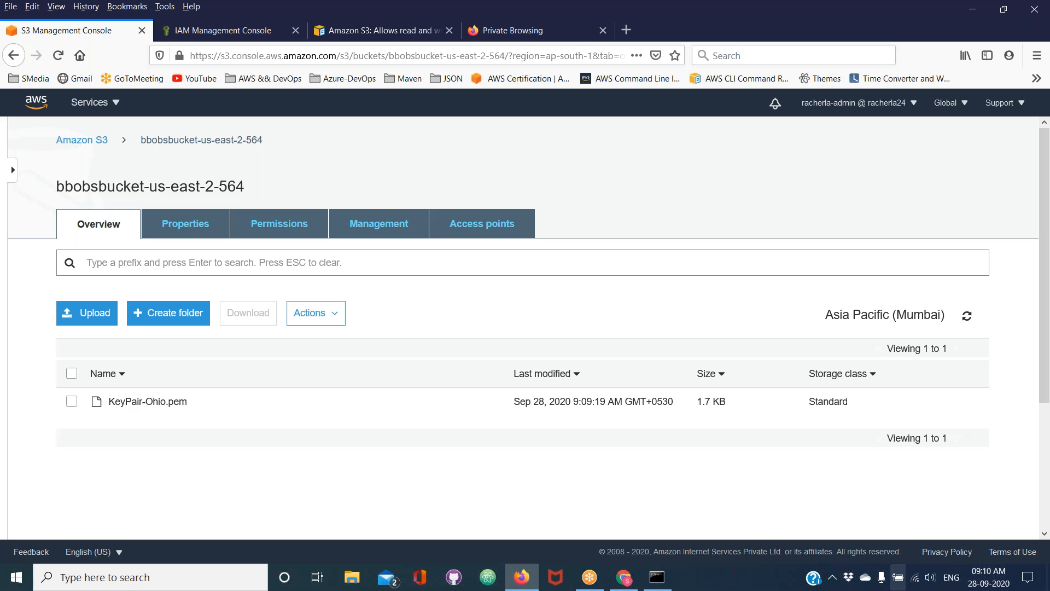
Switch to Command Prompt, clear the screen and open the general AWS CLI help with aws help
click(663, 580)
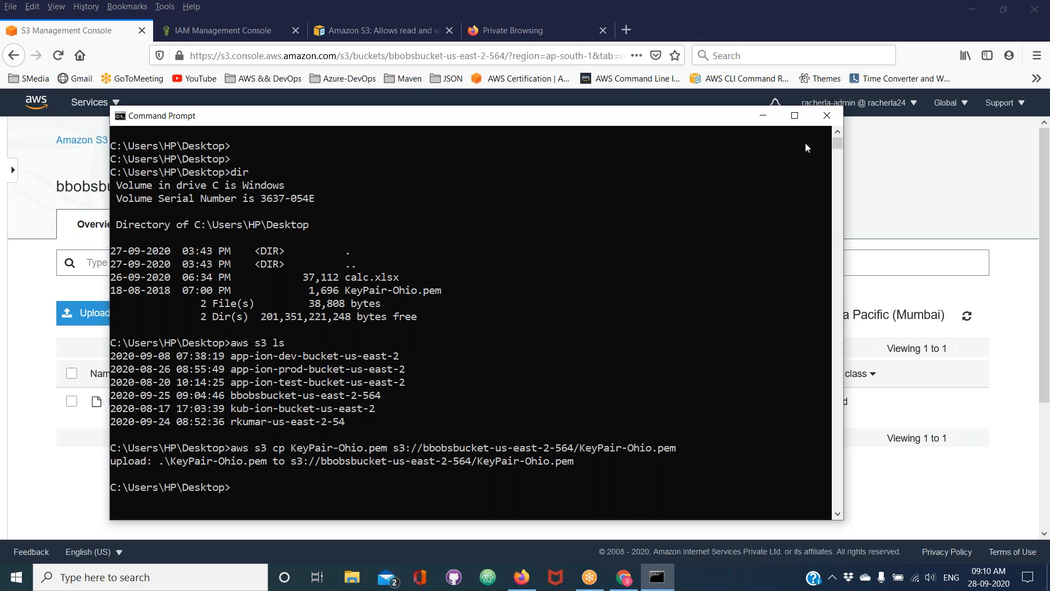
key(alt+Tab)
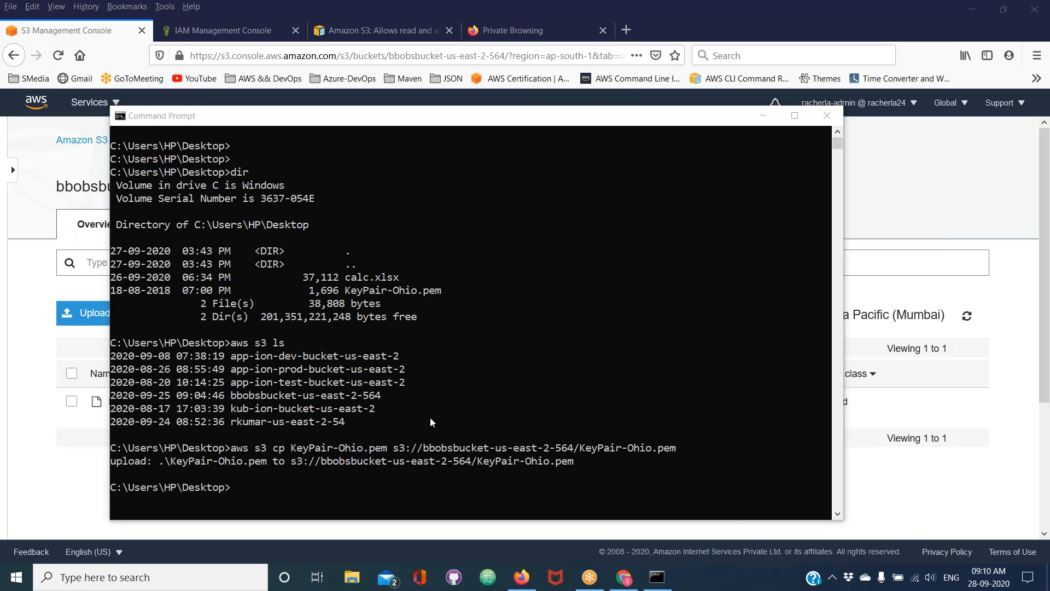
click(274, 470)
text(cls)
key(Return)
text(aws help)
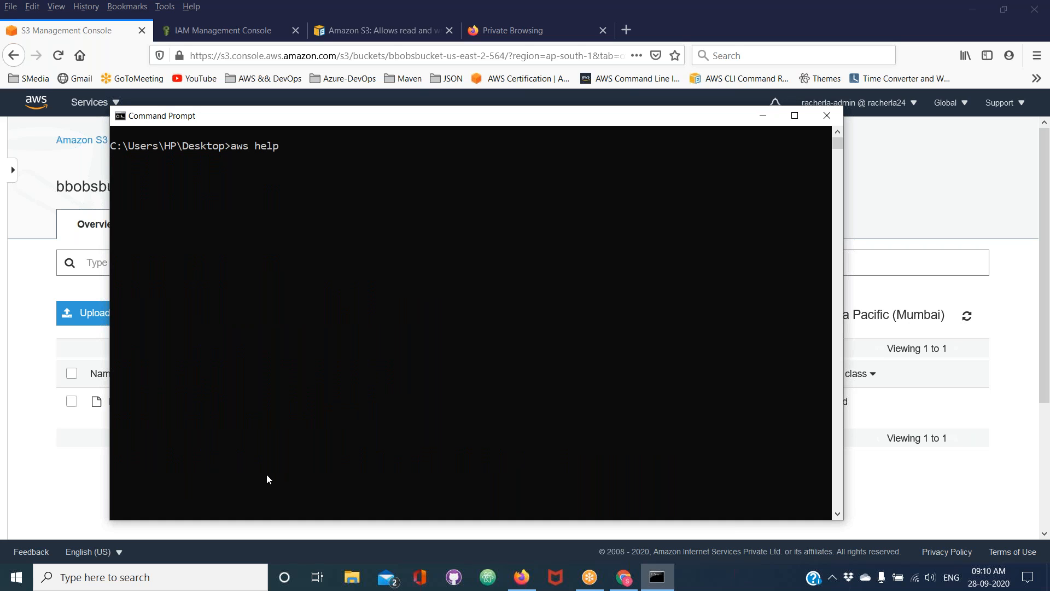
key(Return)
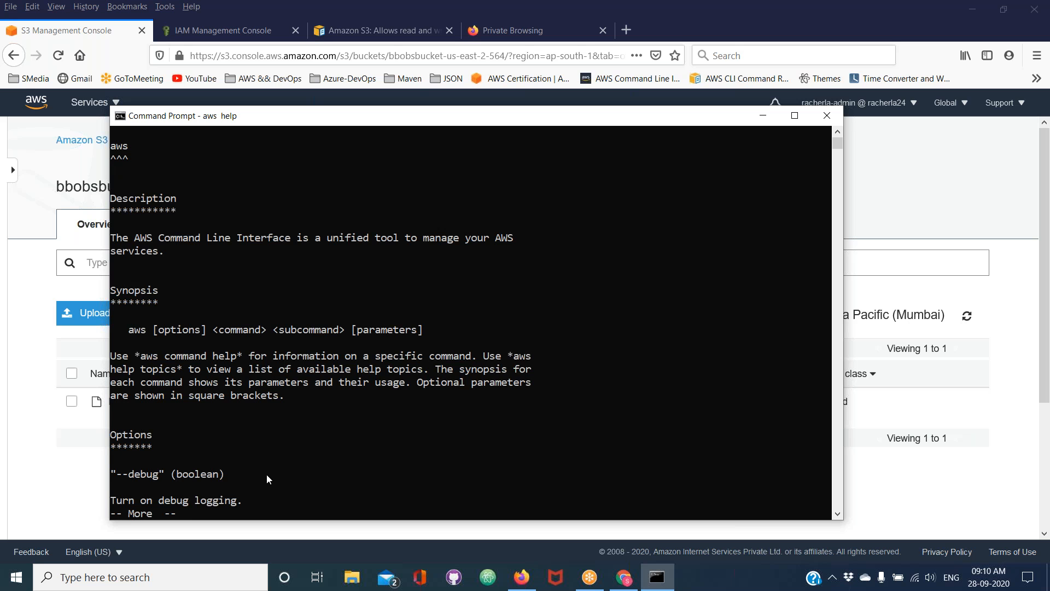
Page through the AWS CLI help, examining the global options and available services as far as the s3 entry
key(Return)
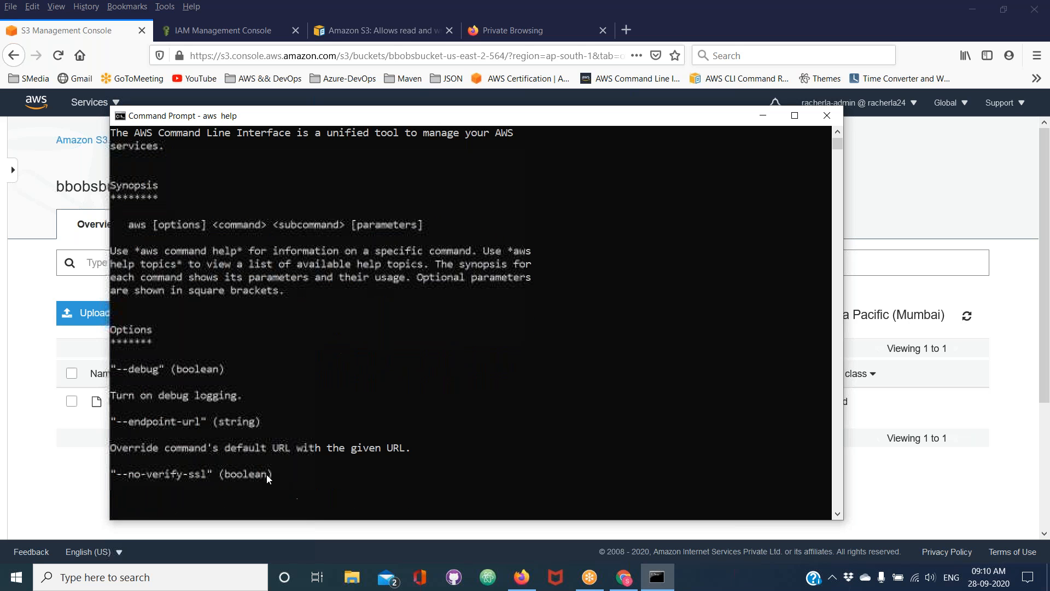
key(Return)
key(Return)
key(Return)
key(Return)
key(Return)
key(Return)
key(Return)
key(Return)
key(Return)
key(Return)
key(Return)
key(Return)
key(Return)
key(Return)
key(Return)
key(Return)
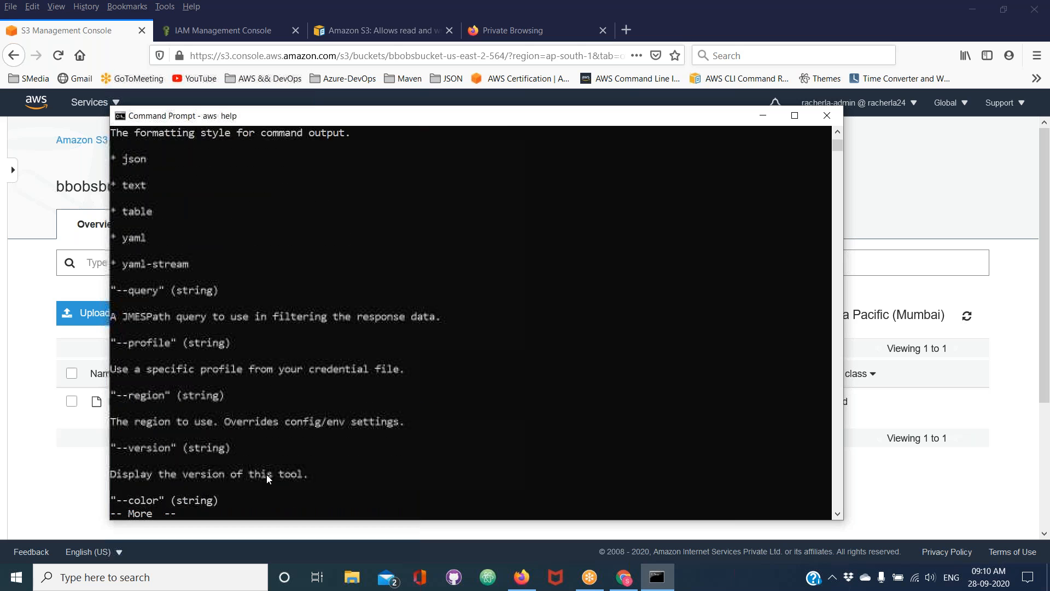
key(Return)
key(Return)
key(Return)
key(Return)
key(Return)
key(Return)
key(Return)
key(Return)
key(Return)
key(Return)
key(Return)
key(Return)
key(Return)
key(Return)
key(Return)
key(Return)
key(Return)
key(Return)
key(Return)
key(Return)
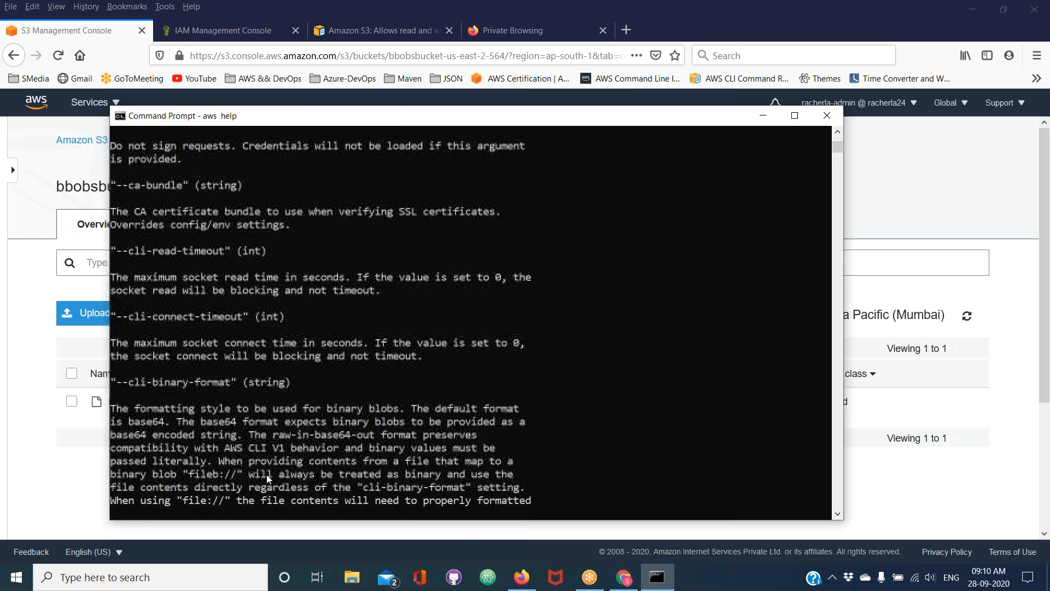
key(Return)
key(Return)
key(Return)
key(Return)
key(Return)
key(Return)
key(Return)
key(Return)
key(Return)
key(Return)
key(Return)
key(Return)
key(Return)
key(Return)
key(Return)
key(Return)
key(Return)
key(Return)
key(Return)
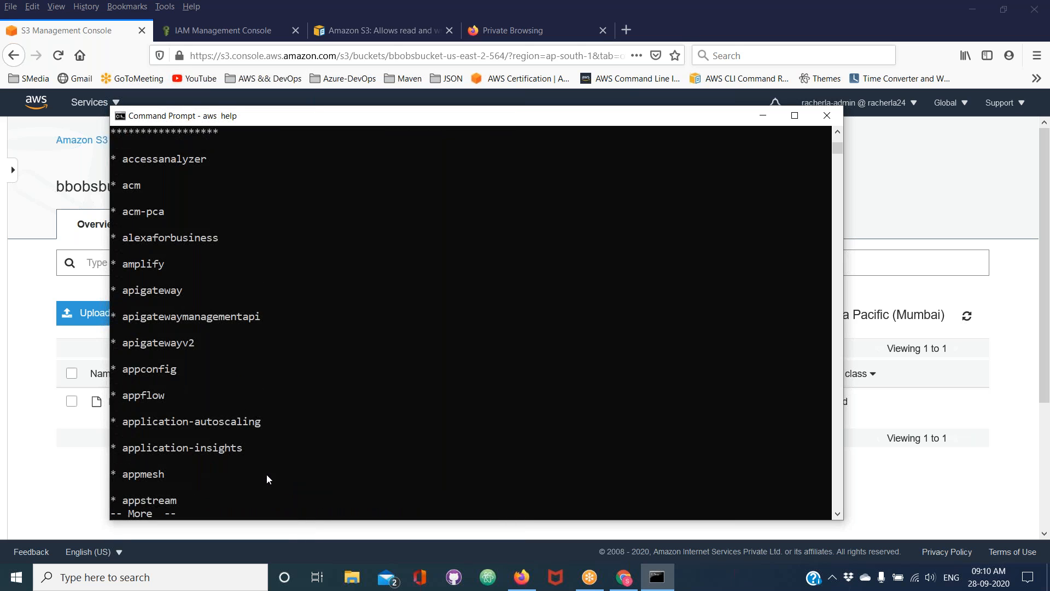
key(Return)
key(Return)
key(Return)
key(Return)
key(Return)
key(Return)
key(Return)
key(Return)
key(Return)
key(Return)
key(Return)
key(Return)
key(Return)
key(Return)
key(Return)
key(Return)
key(Return)
key(Return)
key(Return)
key(Return)
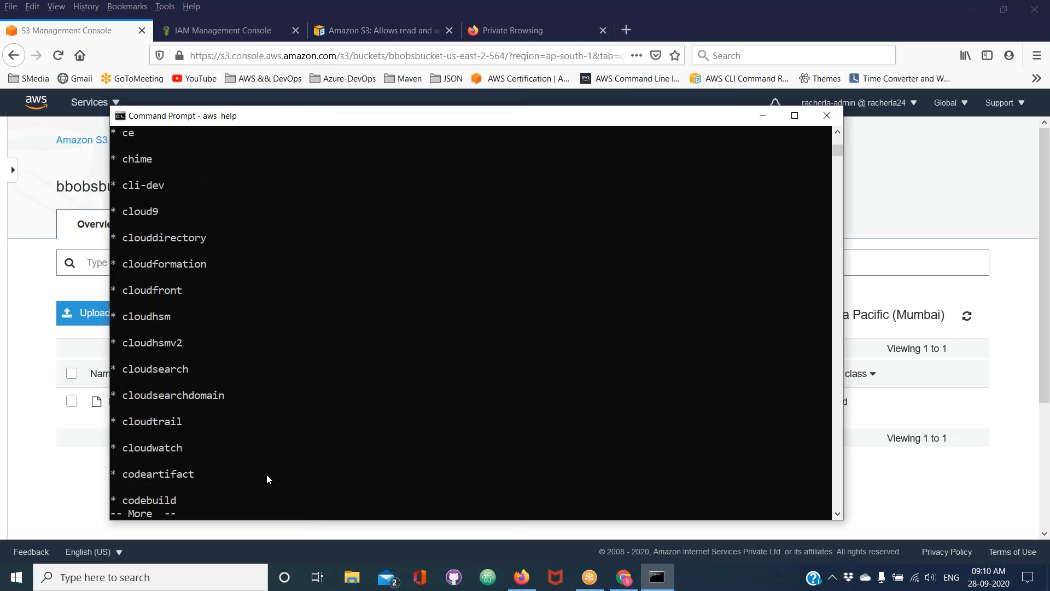
key(Return)
key(Return)
key(Return)
key(Return)
key(Return)
key(Return)
key(Return)
key(Return)
key(Return)
key(Return)
key(Return)
key(Return)
key(Return)
key(Return)
key(Return)
key(Return)
key(Return)
key(Return)
key(Return)
key(Return)
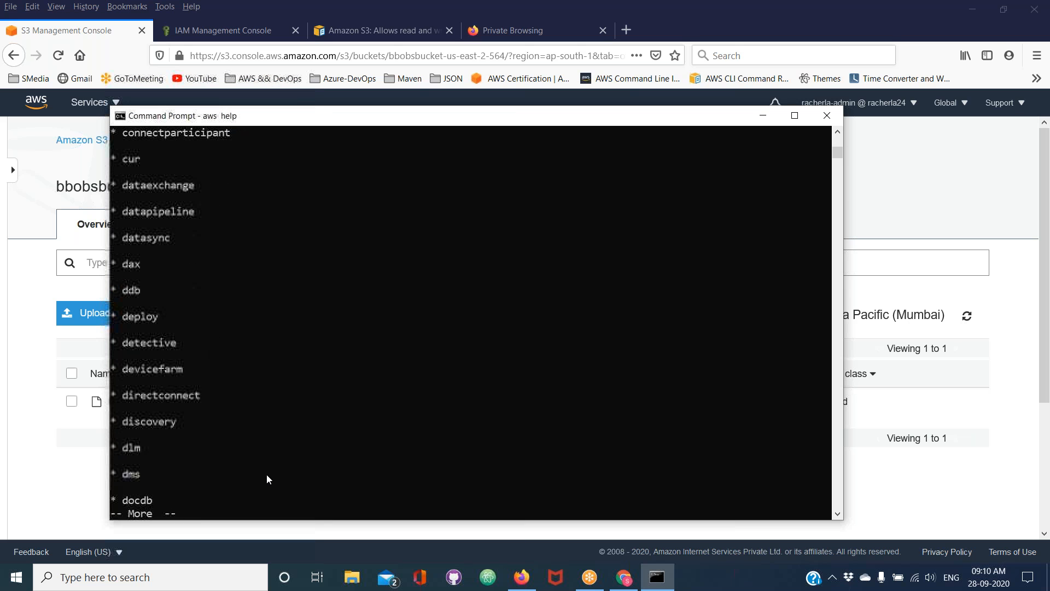
key(Return)
key(Return)
key(Return)
key(Return)
key(Return)
key(Return)
key(Return)
key(Return)
key(Return)
key(Return)
key(Return)
key(Return)
key(Return)
key(Return)
key(Return)
key(Return)
key(Return)
key(Return)
key(Return)
key(Return)
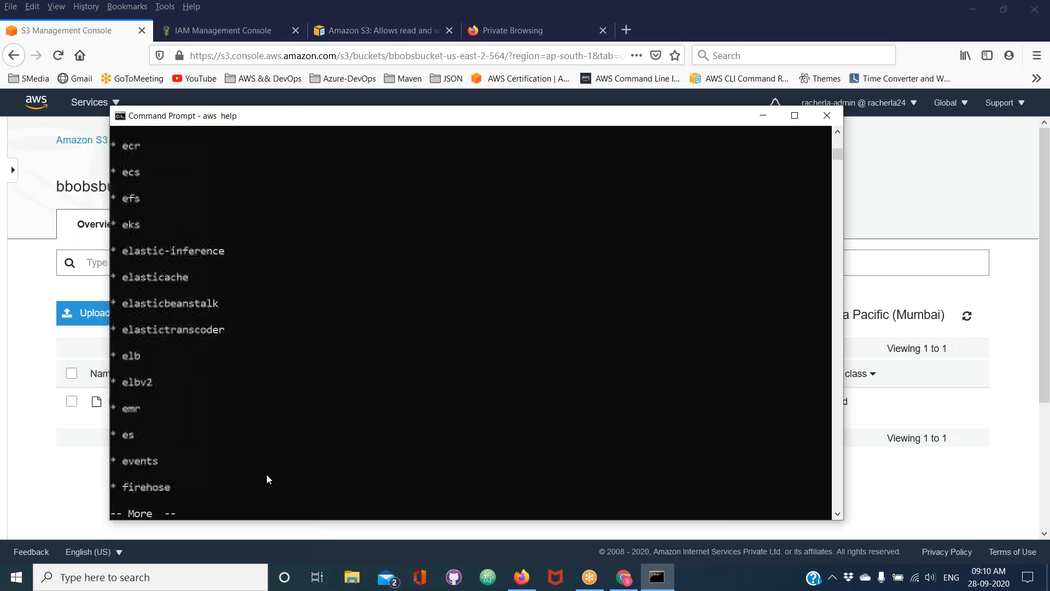
key(Return)
key(Return)
key(Return)
key(Return)
key(Return)
key(Return)
key(Return)
key(Return)
key(Return)
key(Return)
key(Return)
key(Return)
key(Return)
key(Return)
key(Return)
key(Return)
key(Return)
key(Return)
key(Return)
key(Return)
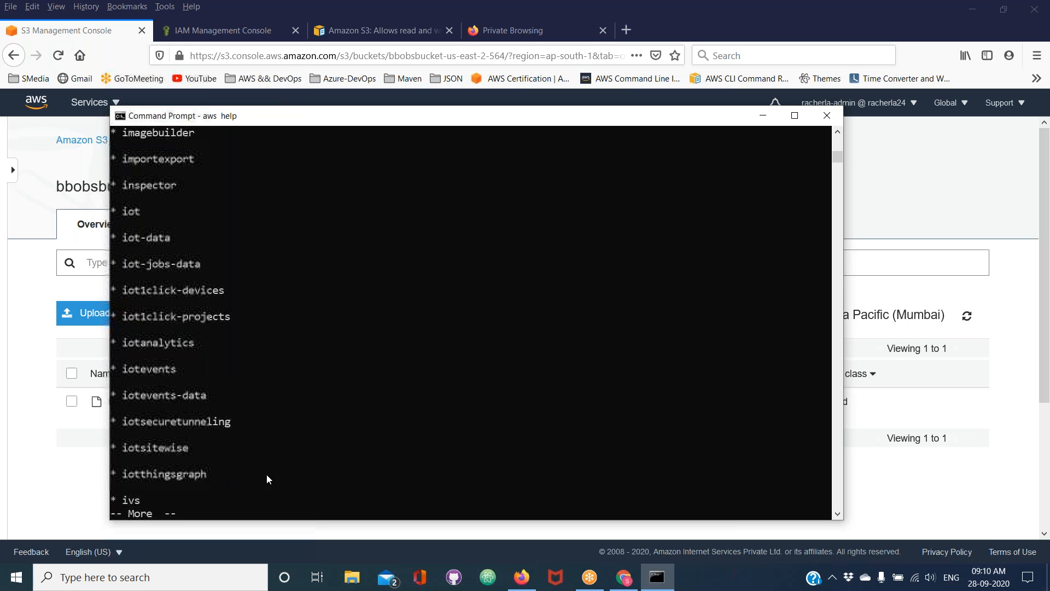
key(Return)
key(Return)
key(Return)
key(Return)
key(Return)
key(Return)
key(Return)
key(Return)
key(Return)
key(Return)
key(Return)
key(Return)
key(Return)
key(Return)
key(Return)
key(Return)
key(Return)
key(Return)
key(Return)
key(Return)
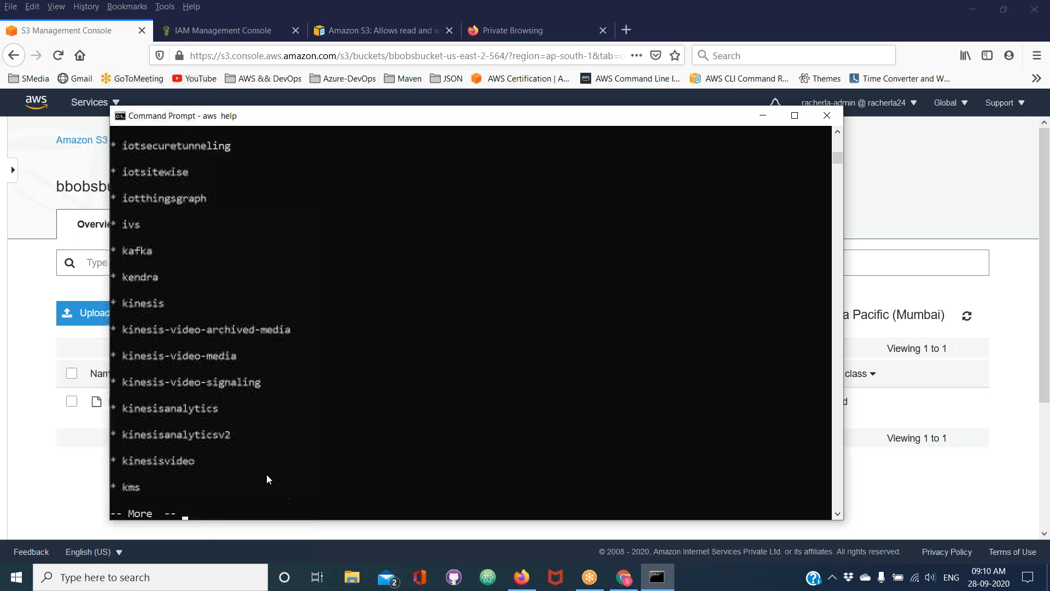
key(Return)
key(Return)
key(Return)
key(Return)
key(Return)
key(Return)
key(Return)
key(Return)
key(Return)
key(Return)
key(Return)
key(Return)
key(Return)
key(Return)
key(Return)
key(Return)
key(Return)
key(Return)
key(Return)
key(Return)
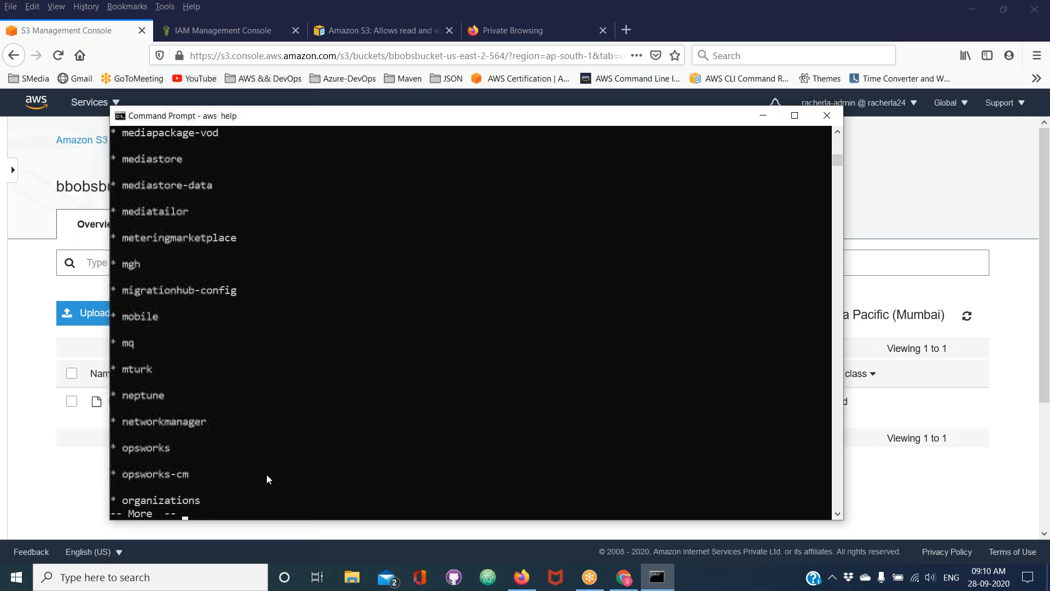
key(Return)
key(Return)
key(Return)
key(Return)
key(Return)
key(Return)
key(Return)
key(Return)
key(Return)
key(Return)
key(Return)
key(Return)
key(Return)
key(Return)
key(Return)
key(Return)
key(Return)
key(Return)
key(Return)
key(Return)
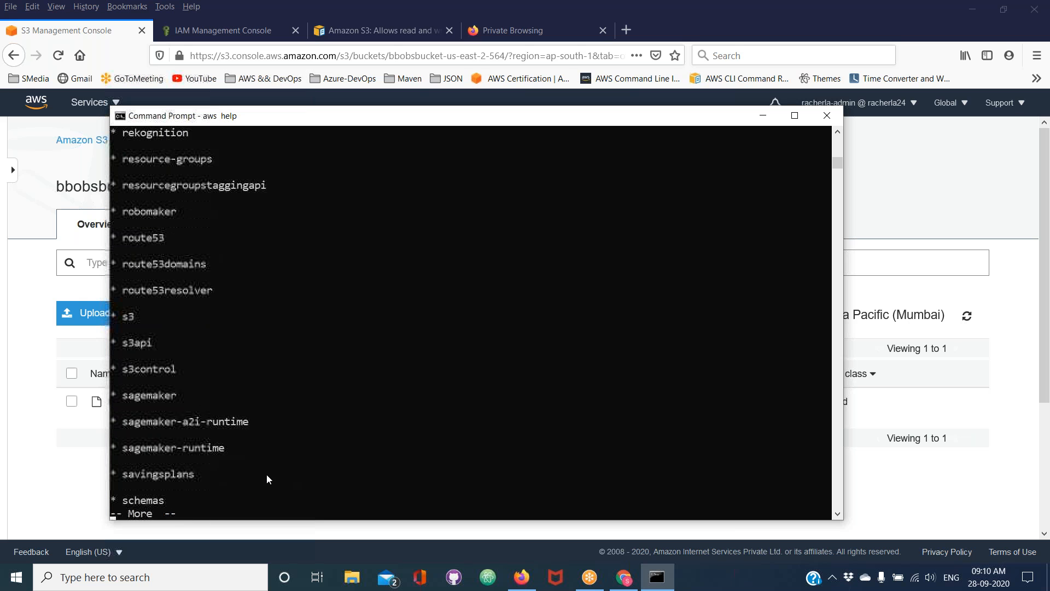
click(125, 250)
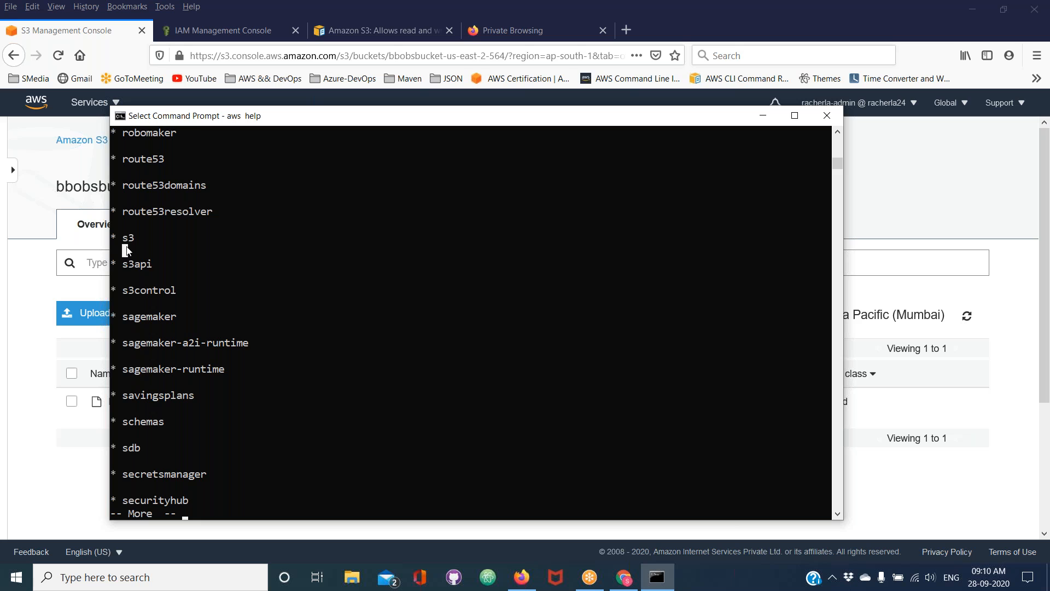
double_click(127, 240)
Quit the general help listing and open the S3 command help with aws s3 help
key(q)
key(Return)
key(Return)
key(Return)
key(Return)
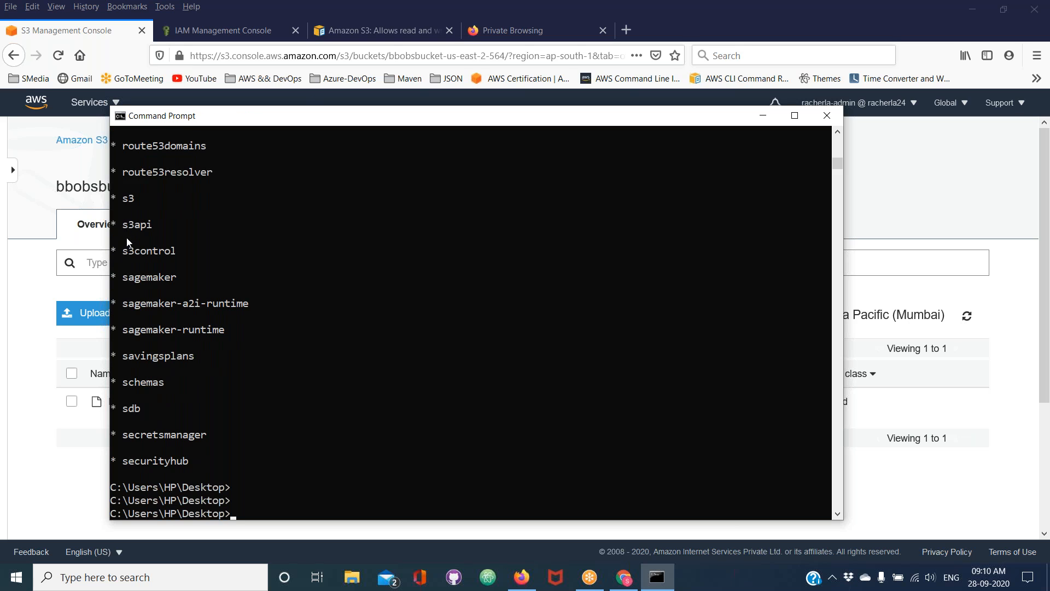
text(aws s3 )
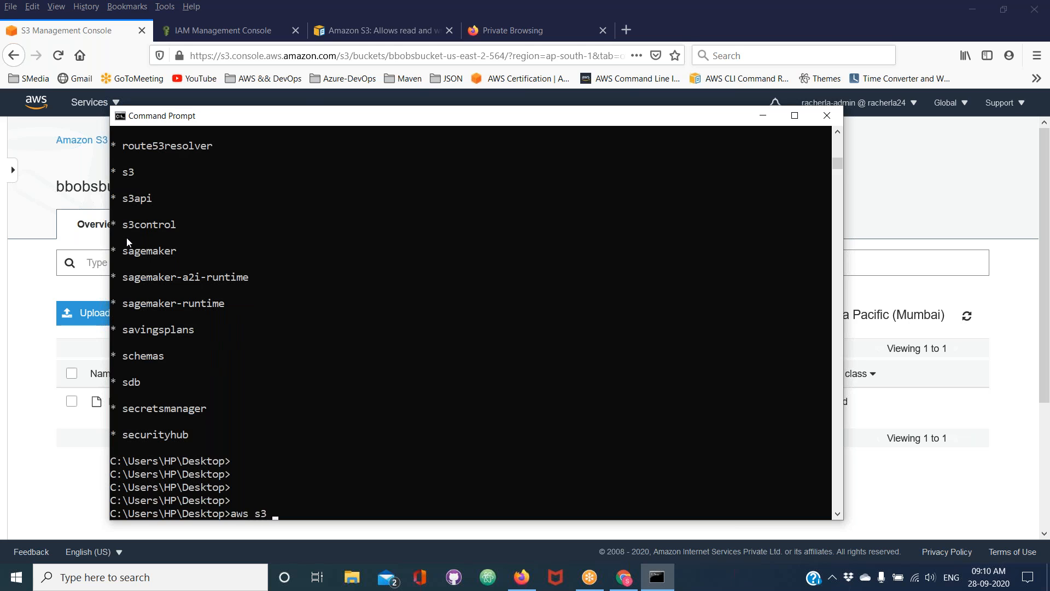
text(hr)
key(BackSpace)
text(elp)
key(Return)
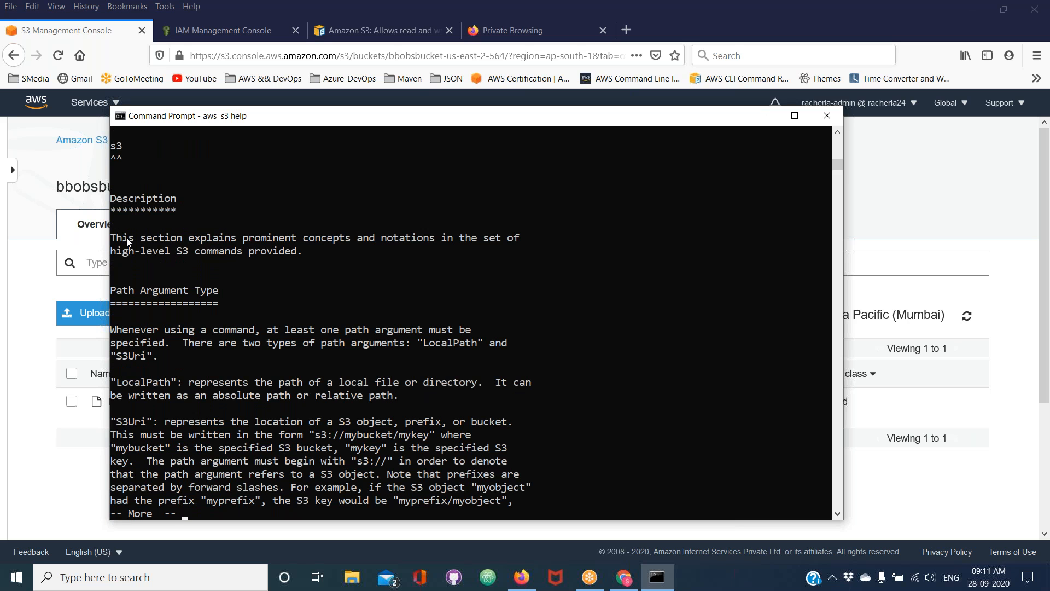
Page through the S3 help to its Available Commands section and highlight the cp command
key(Return)
key(Return)
key(Return)
key(Return)
key(Return)
key(Return)
key(Return)
key(Return)
key(Return)
key(Return)
key(Return)
key(Return)
key(Return)
key(Return)
key(Return)
key(Return)
key(Return)
key(Return)
key(Return)
key(Return)
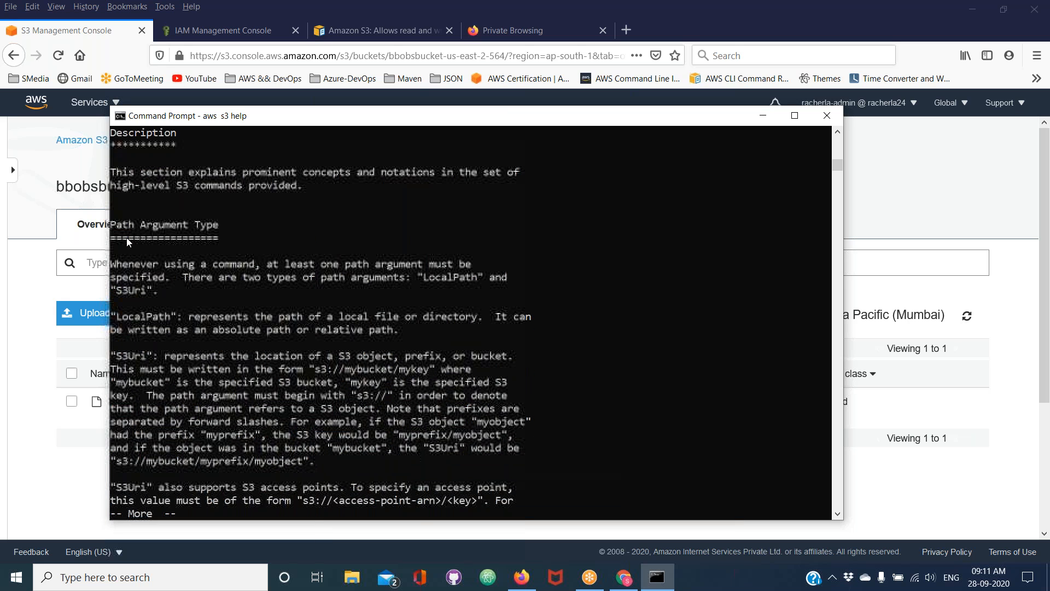
key(Return)
key(Return)
key(Return)
key(Return)
key(Return)
key(Return)
key(Return)
key(Return)
key(Return)
key(Return)
key(Return)
key(Return)
key(Return)
key(Return)
key(Return)
key(Return)
key(Return)
key(Return)
key(Return)
key(Return)
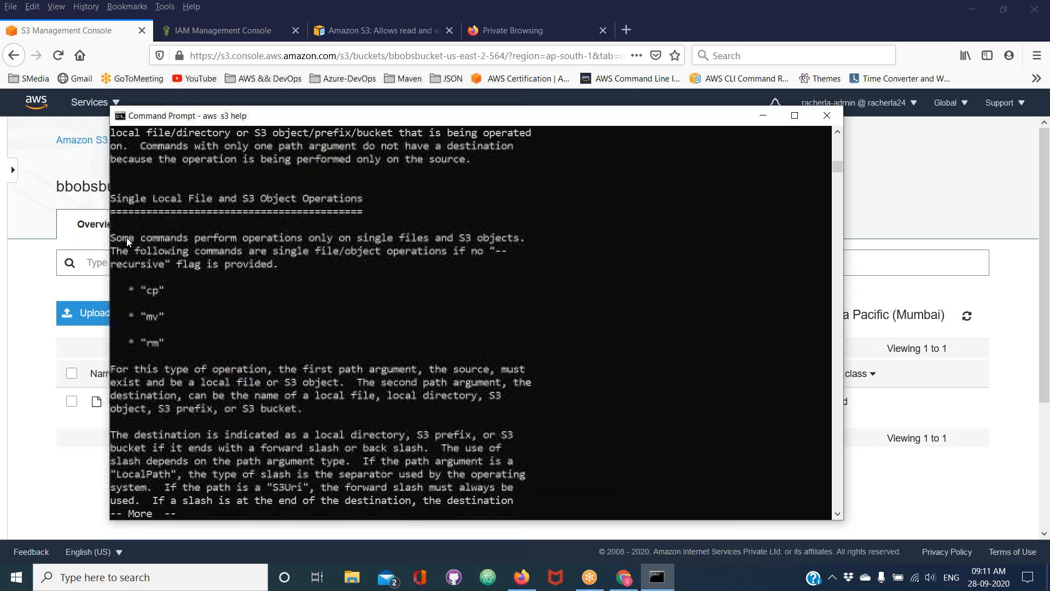
key(Return)
key(Return)
key(Return)
key(Return)
key(Return)
key(Return)
key(Return)
key(Return)
key(Return)
key(Return)
key(Return)
key(Return)
key(Return)
key(Return)
key(Return)
key(Return)
key(Return)
key(Return)
key(Return)
key(Return)
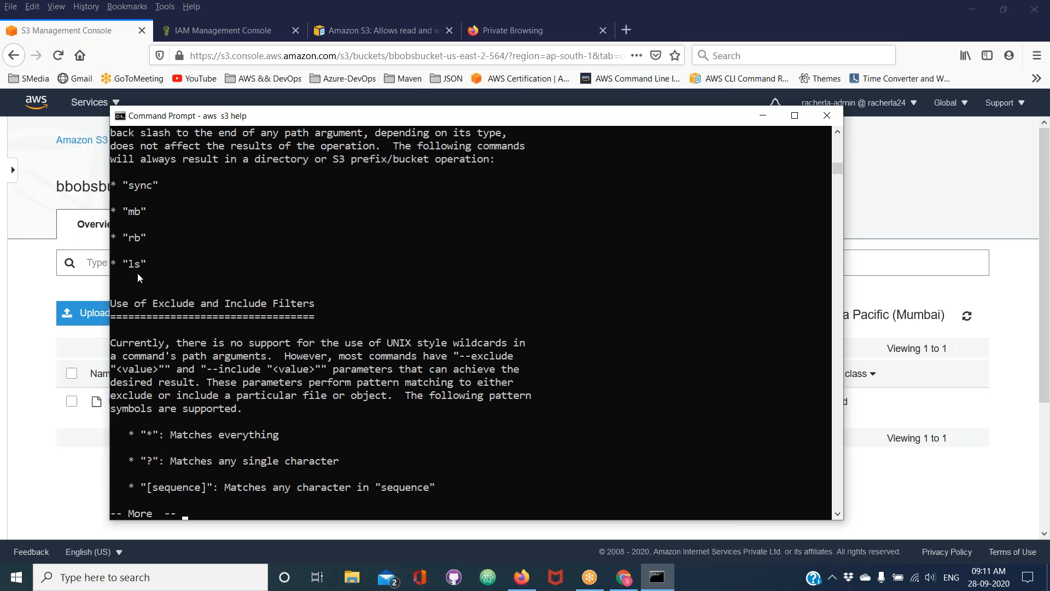
key(Return)
key(Return)
key(Return)
key(Return)
key(Return)
key(Return)
key(Return)
key(Return)
key(Return)
key(Return)
key(Return)
key(Return)
key(Return)
key(Return)
key(Return)
key(Return)
key(Return)
key(Return)
key(Return)
key(Return)
key(Return)
key(Return)
key(Return)
key(Return)
key(Return)
key(Return)
key(Return)
key(Return)
key(Return)
key(Return)
key(Return)
key(Return)
key(Return)
key(Return)
key(Return)
key(Return)
key(Return)
key(Return)
key(Return)
key(Return)
key(Return)
key(Return)
key(Return)
key(Return)
key(Return)
key(Return)
key(Return)
key(Return)
key(Return)
key(Return)
key(Return)
key(Return)
key(Return)
key(Return)
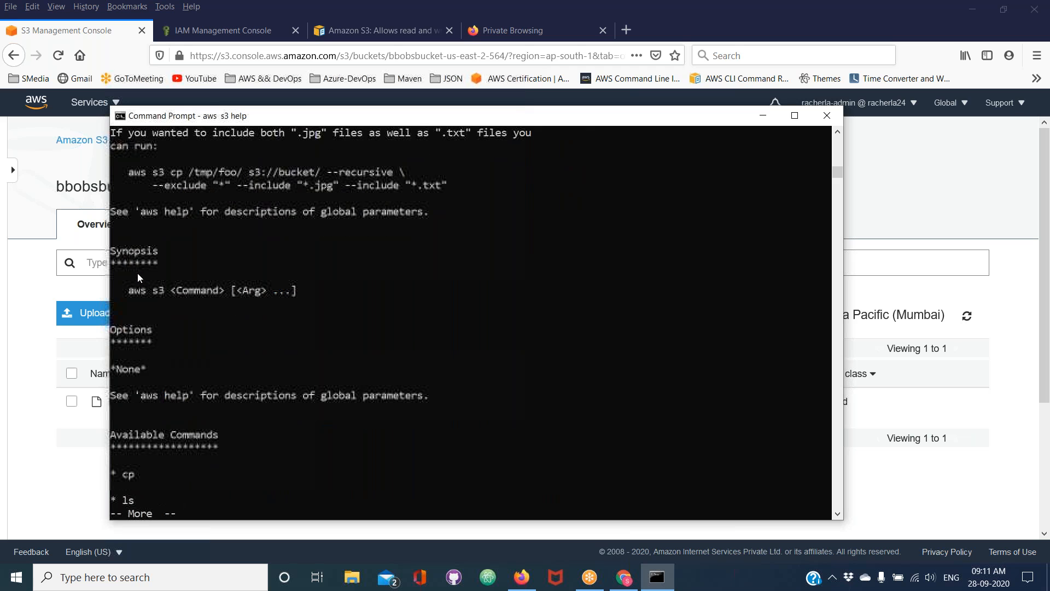
key(Return)
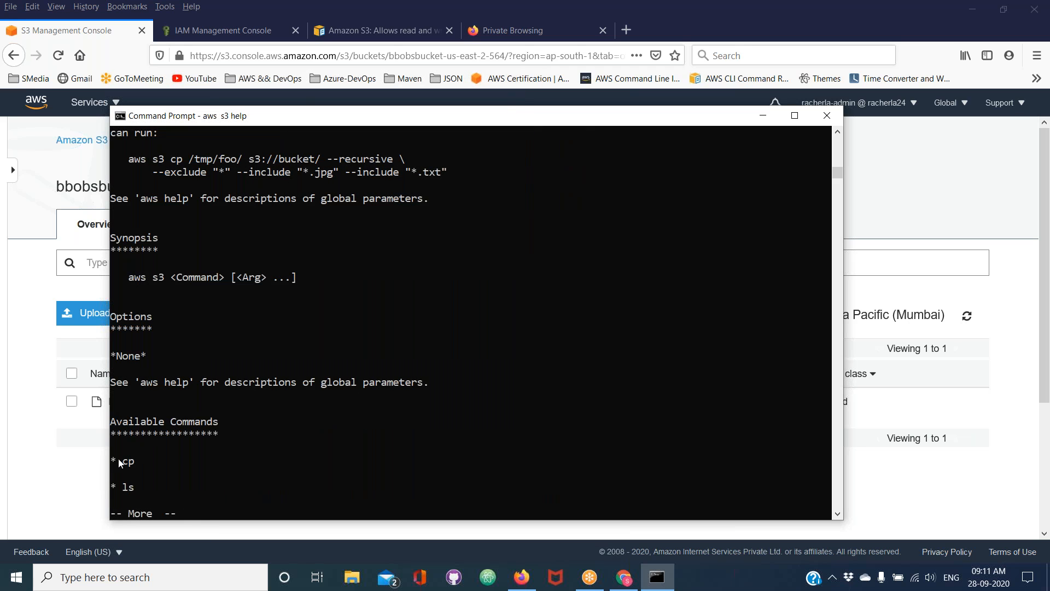
drag(123, 461, 131, 465)
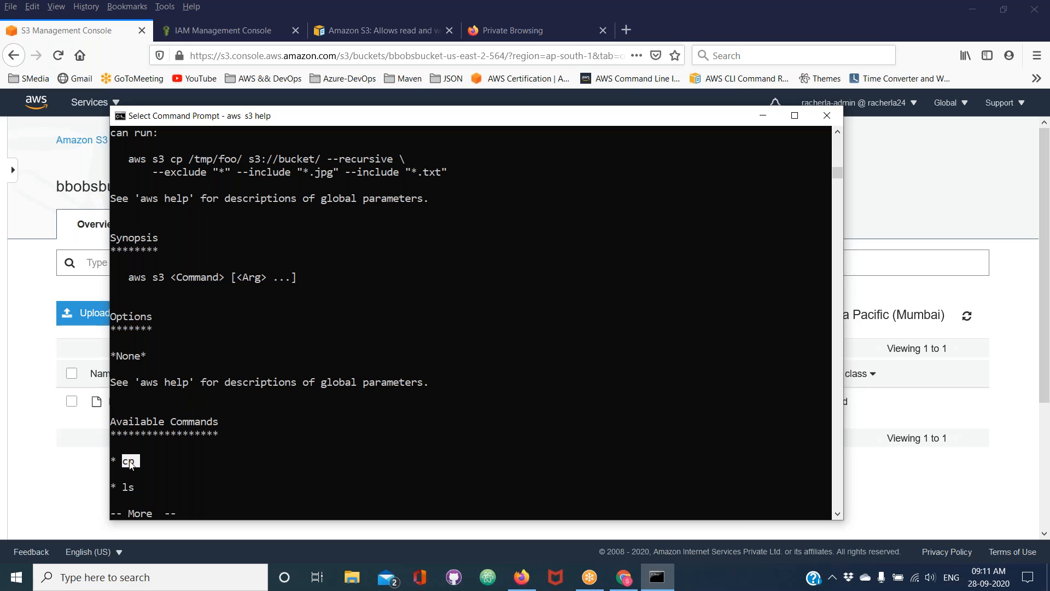
Quit the S3 help listing and open the help for the cp command with aws s3 cp help
key(ctrl+c)
key(ctrl+c)
text(aws s3 cp help)
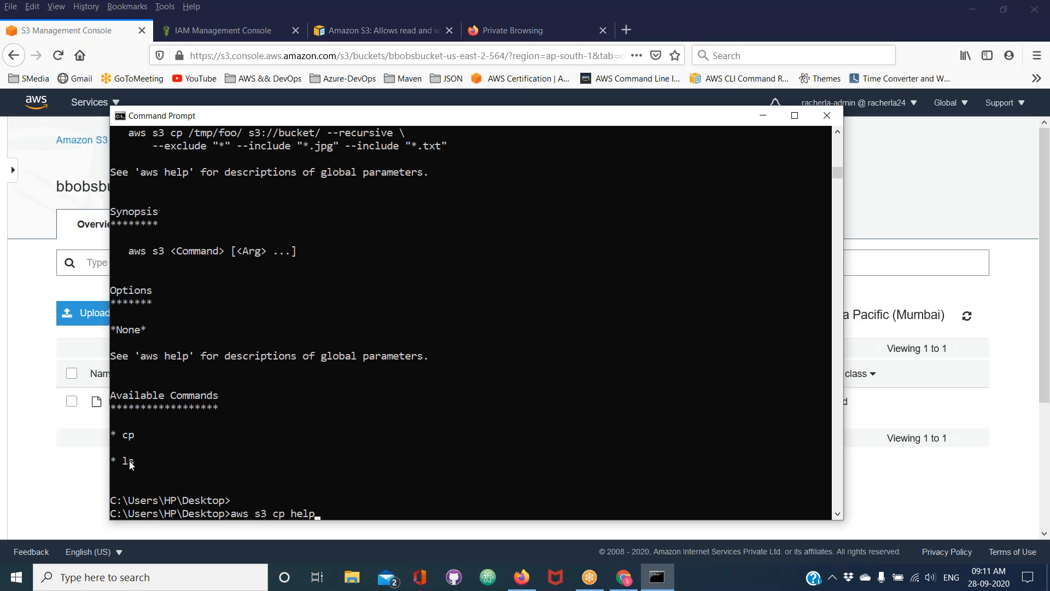
key(Return)
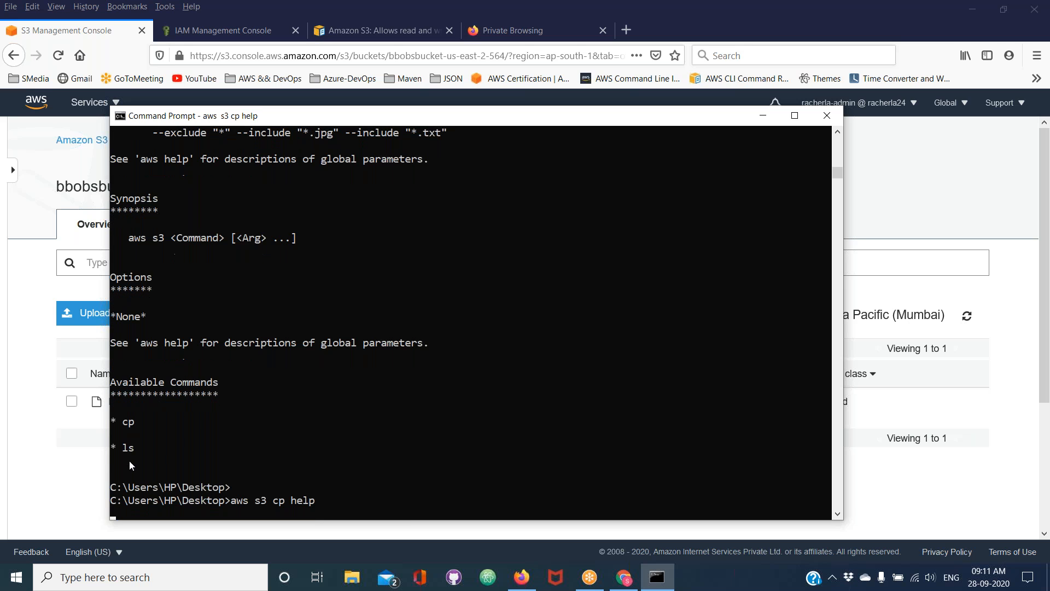
Page through the cp help's description, synopsis and options as far as the Examples section
key(Return)
key(Return)
key(Return)
key(Return)
key(Return)
key(Return)
key(Return)
key(Return)
key(Return)
key(Return)
key(Return)
key(Return)
key(Return)
key(Return)
key(Return)
key(Return)
key(Return)
key(Return)
key(Return)
key(Return)
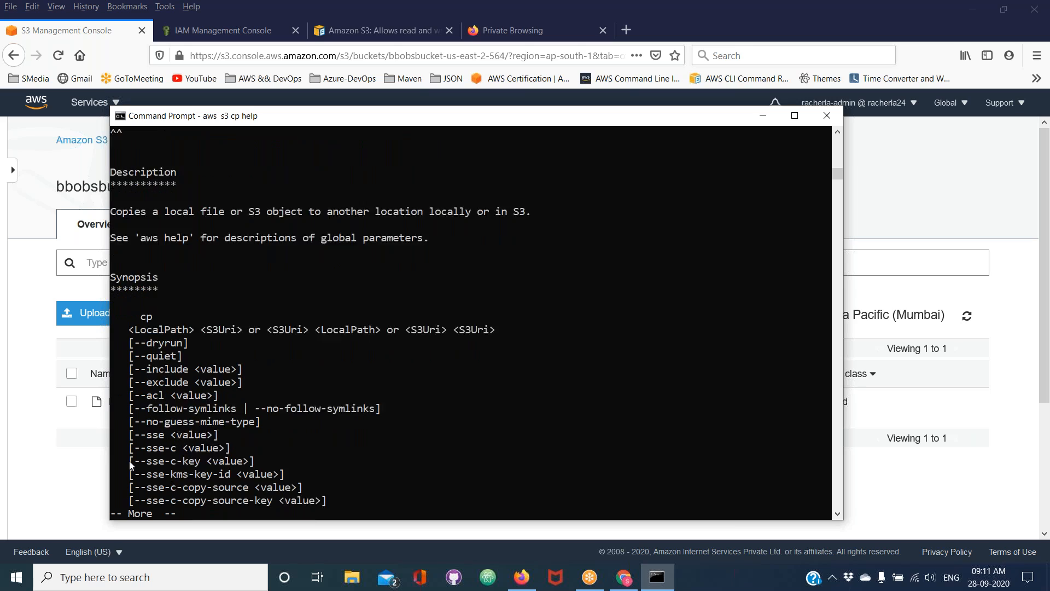
key(Return)
key(Return)
key(Return)
key(Return)
key(Return)
key(Return)
key(Return)
key(Return)
key(Return)
key(Return)
key(Return)
key(Return)
key(Return)
key(Return)
key(Return)
key(Return)
key(Return)
key(Return)
key(Return)
key(Return)
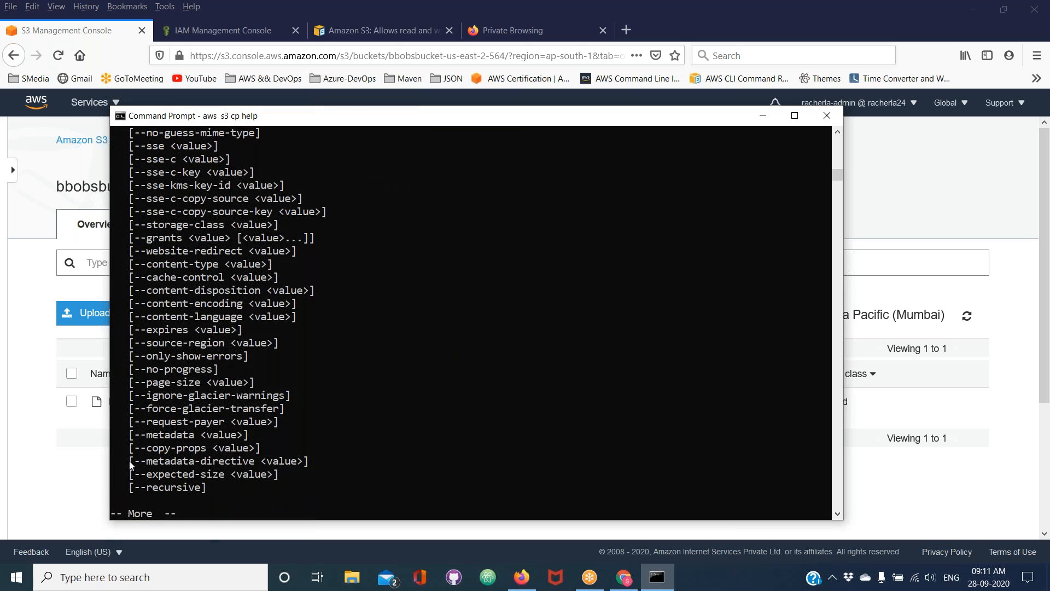
key(Return)
key(Return)
key(Return)
key(Return)
key(Return)
key(Return)
key(Return)
key(Return)
key(Return)
key(Return)
key(Return)
key(Return)
key(Return)
key(Return)
key(Return)
key(Return)
key(Return)
key(Return)
key(Return)
key(Return)
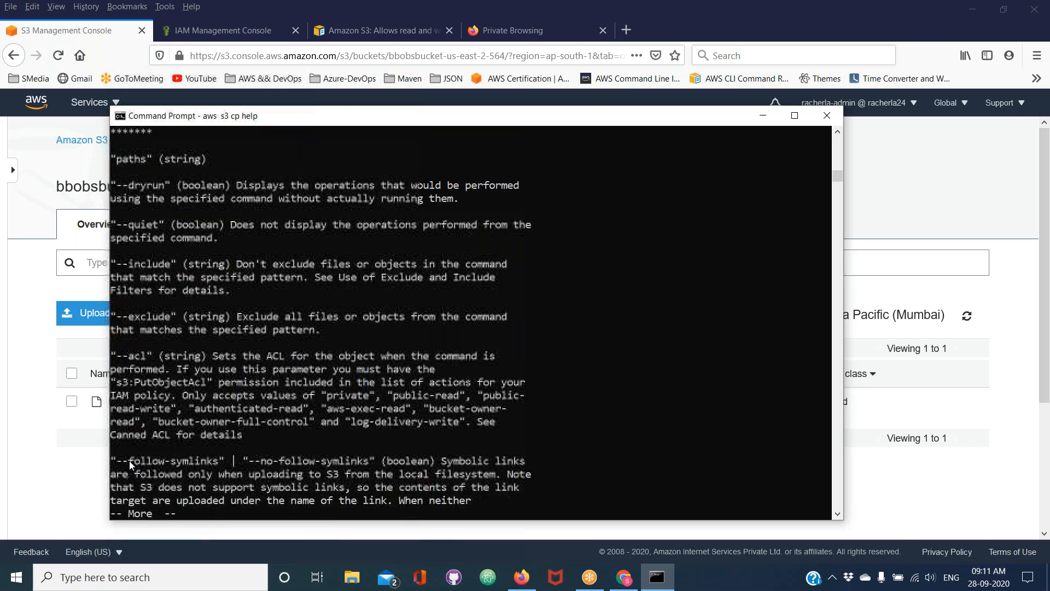
key(Return)
key(Return)
key(Return)
key(Return)
key(Return)
key(Return)
key(Return)
key(Return)
key(Return)
key(Return)
key(Return)
key(Return)
key(Return)
key(Return)
key(Return)
key(Return)
key(Return)
key(Return)
key(Return)
key(Return)
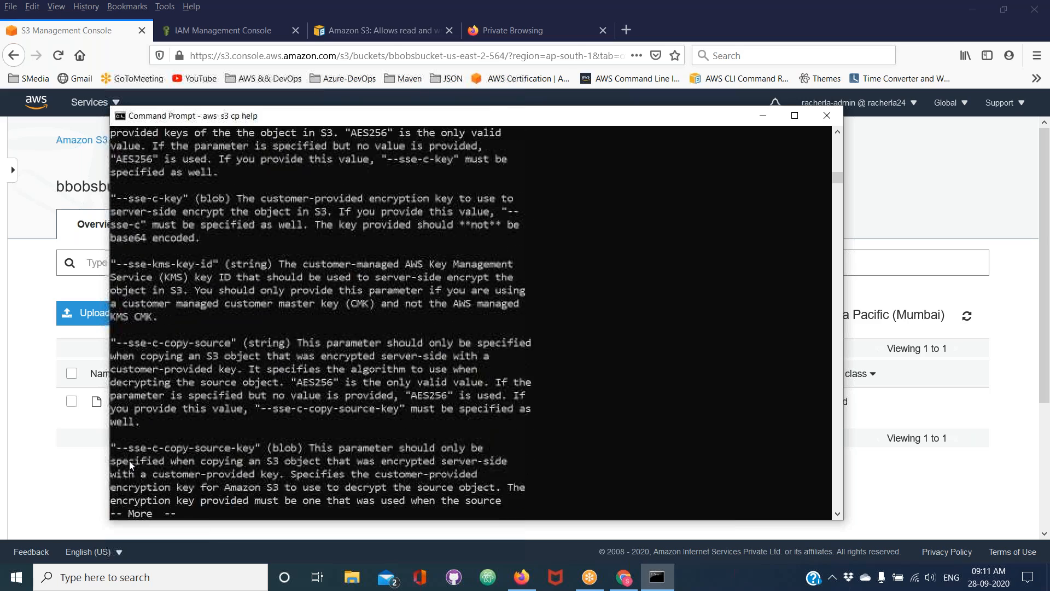
key(Return)
key(Return)
key(Return)
key(Return)
key(Return)
key(Return)
key(Return)
key(Return)
key(Return)
key(Return)
key(Return)
key(Return)
key(Return)
key(Return)
key(Return)
key(Return)
key(Return)
key(Return)
key(Return)
key(Return)
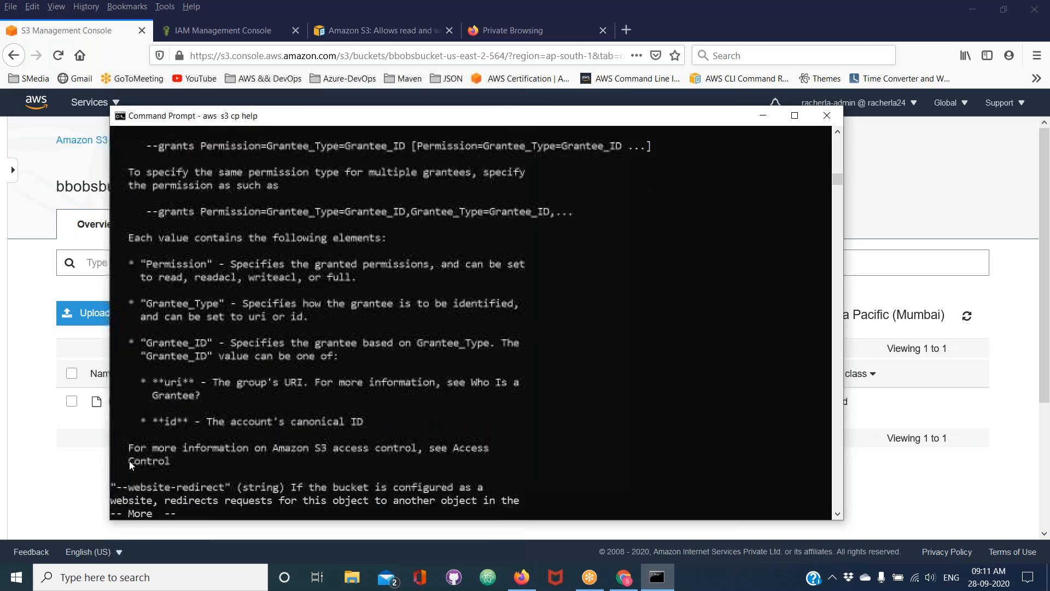
key(Return)
key(Return)
key(Return)
key(Return)
key(Return)
key(Return)
key(Return)
key(Return)
key(Return)
key(Return)
key(Return)
key(Return)
key(Return)
key(Return)
key(Return)
key(Return)
key(Return)
key(Return)
key(Return)
key(Return)
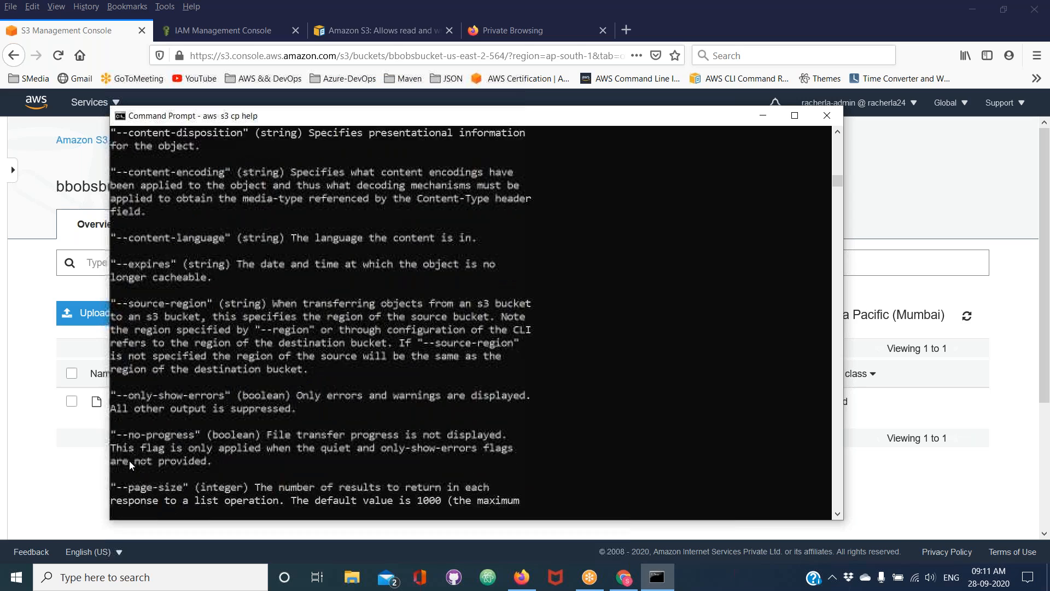
key(Return)
key(Return)
key(Return)
key(Return)
key(Return)
key(Return)
key(Return)
key(Return)
key(Return)
key(Return)
key(Return)
key(Return)
key(Return)
key(Return)
key(Return)
key(Return)
key(Return)
key(Return)
key(Return)
key(Return)
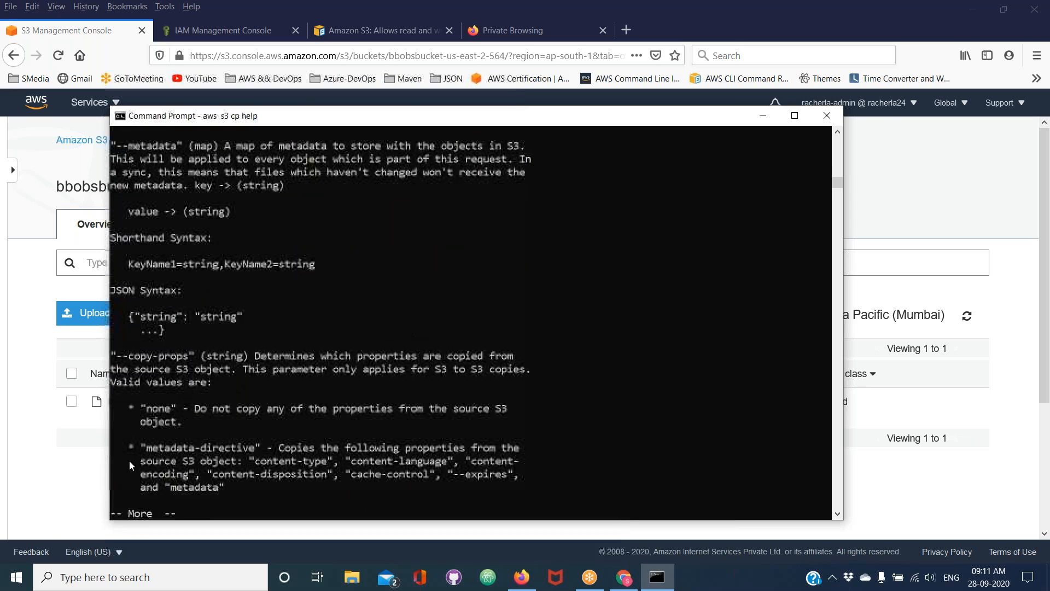
key(Return)
key(Return)
key(Return)
key(Return)
key(Return)
key(Return)
key(Return)
key(Return)
key(Return)
key(Return)
key(Return)
key(Return)
key(Return)
key(Return)
key(Return)
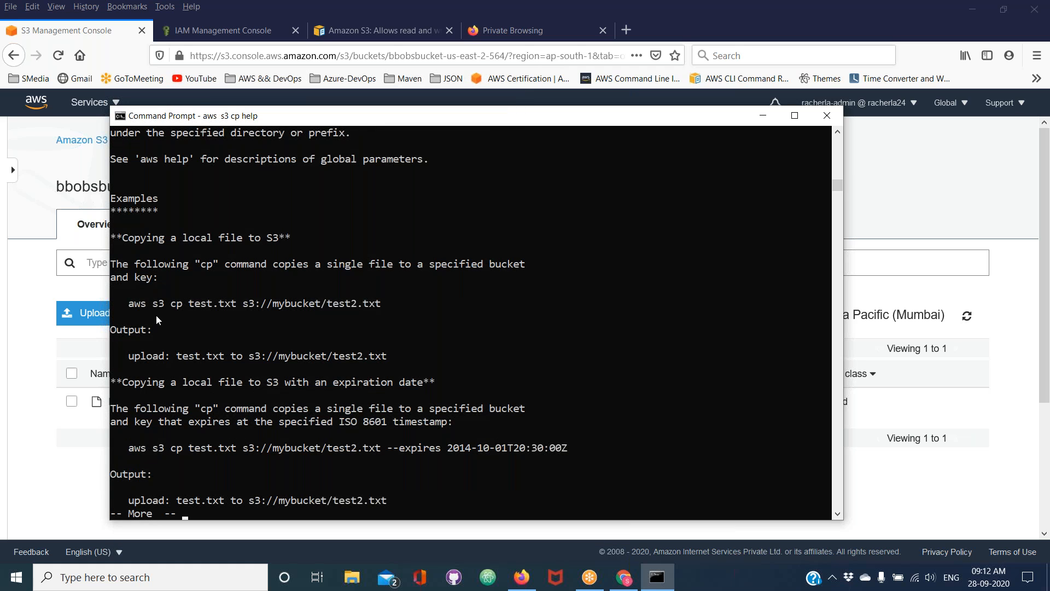
Examine the "Copying a local file to S3" example, highlighting each part of aws s3 cp test.txt s3://mybucket/test2.txt
double_click(125, 244)
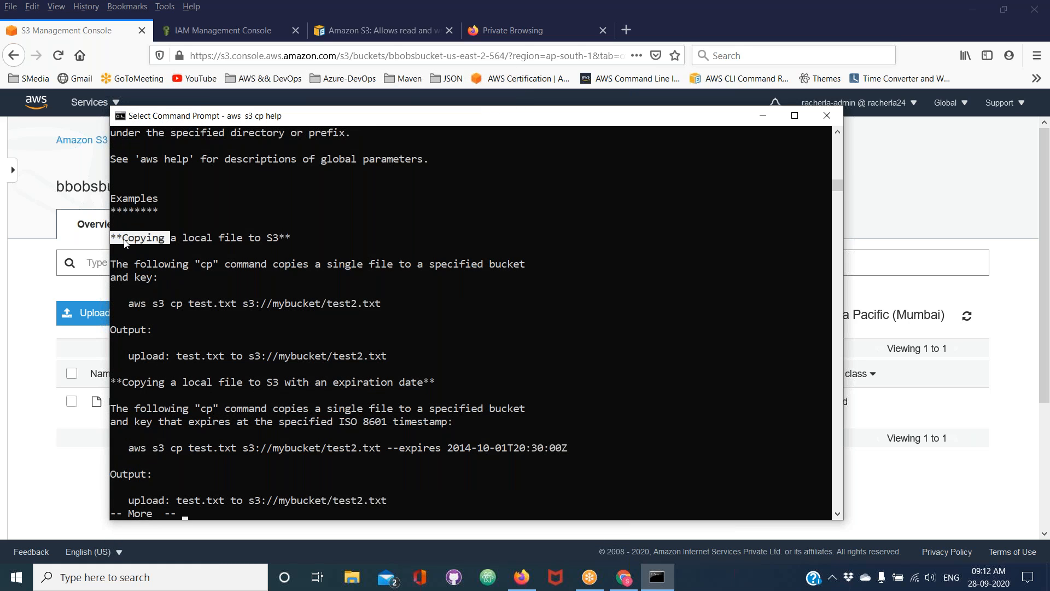
double_click(186, 241)
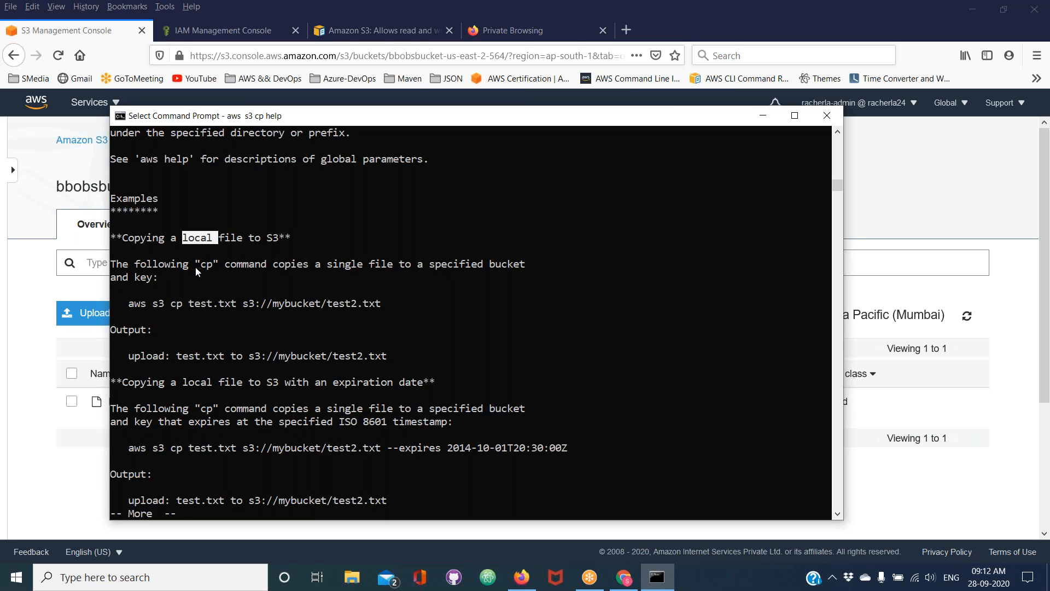
double_click(238, 266)
double_click(282, 266)
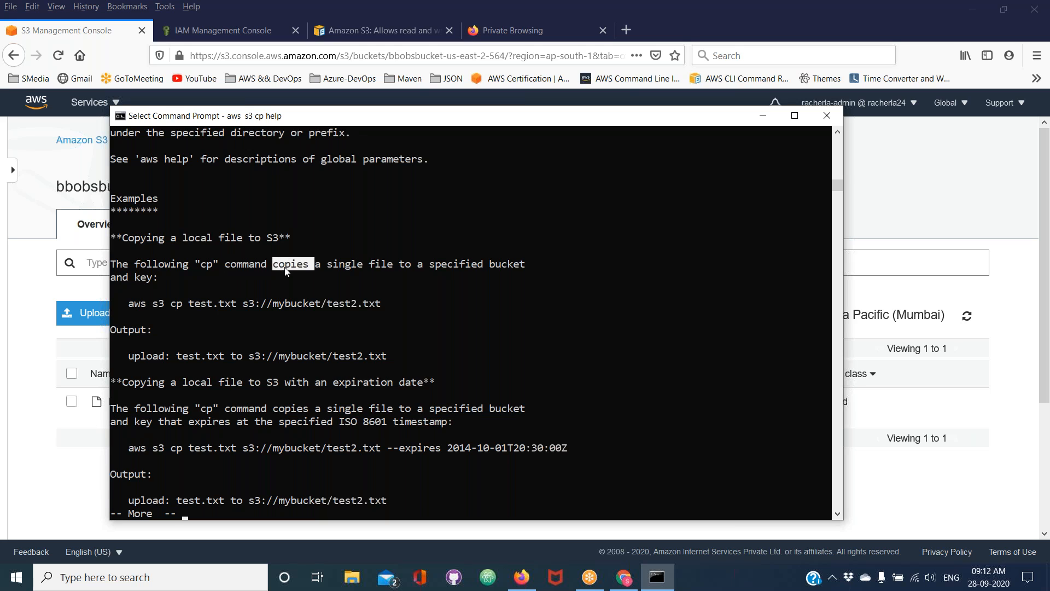
double_click(337, 264)
double_click(438, 264)
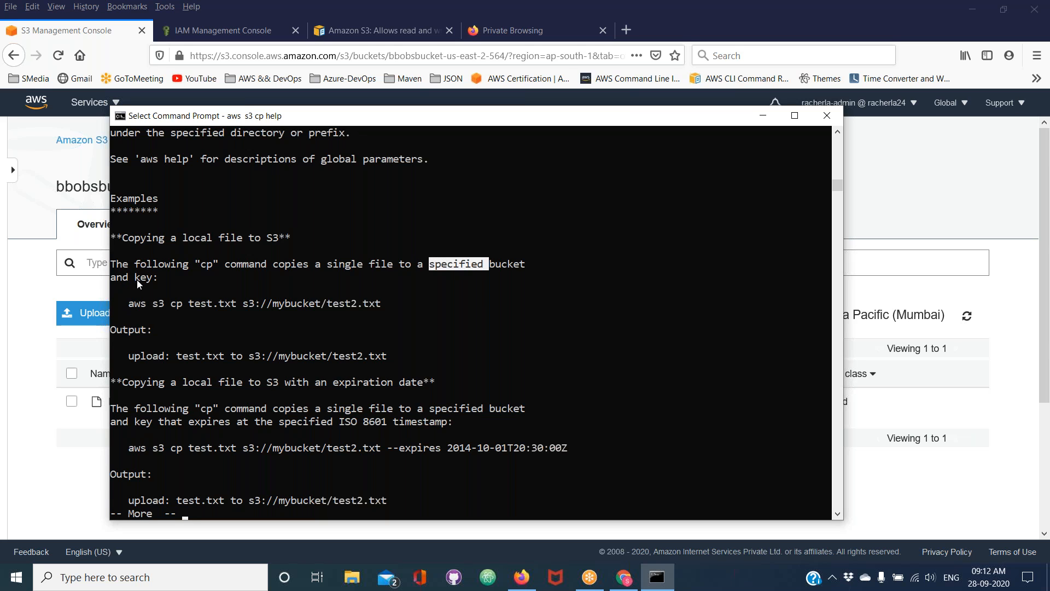
double_click(136, 304)
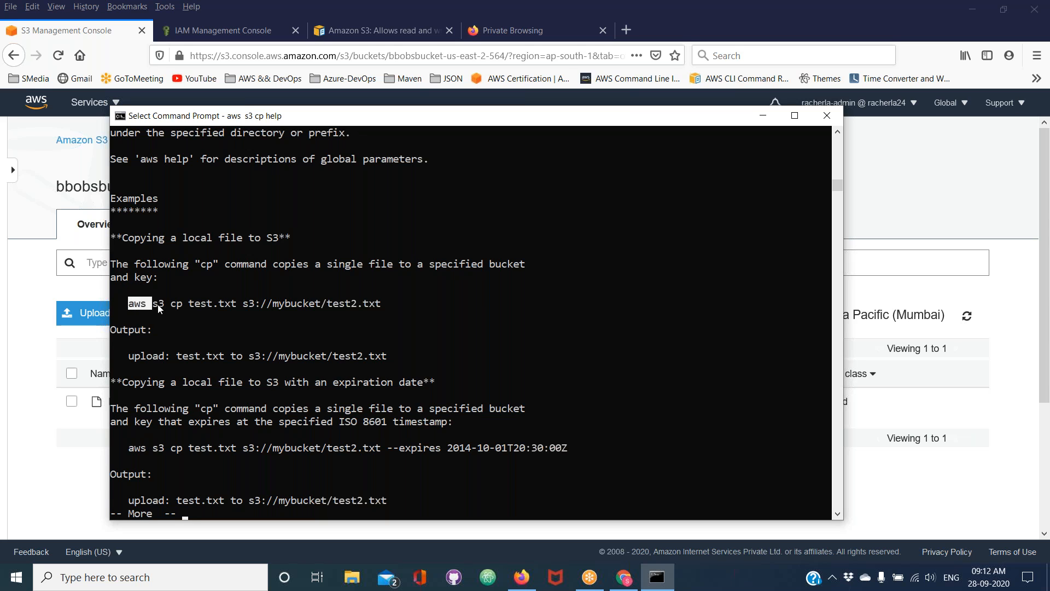
double_click(157, 304)
double_click(176, 304)
double_click(200, 304)
double_click(267, 305)
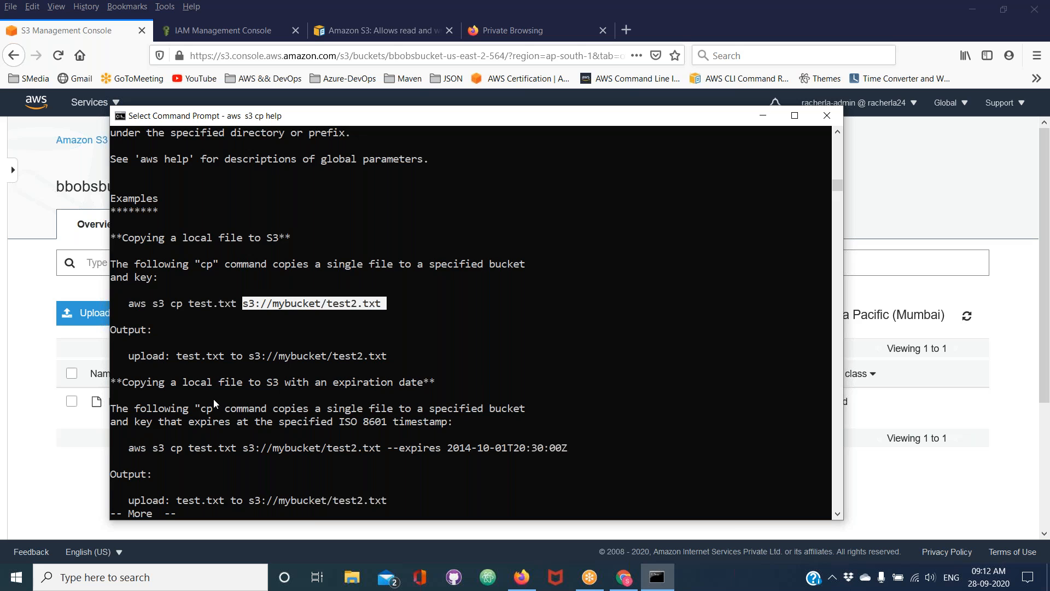
Page further through the cp examples as far as "Copying an S3 object from one bucket to another"
scroll(214, 399, down, 3)
key(Return)
key(Return)
key(Return)
key(Return)
key(Return)
key(Return)
key(Return)
key(Return)
key(Return)
key(Return)
key(Return)
key(Return)
key(Return)
key(Return)
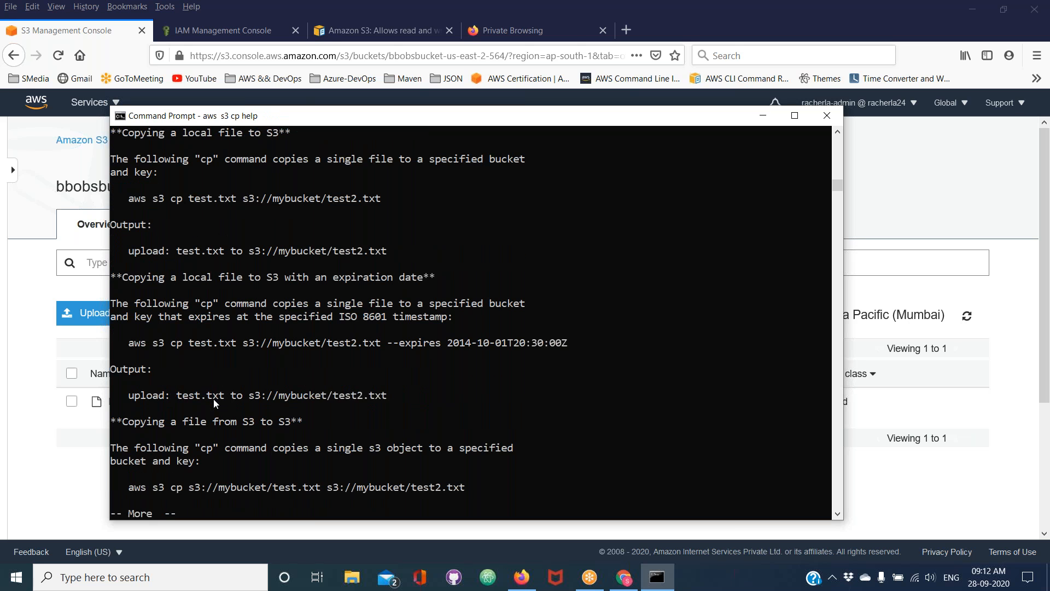
key(Return)
key(Return)
key(Return)
key(Return)
key(Return)
key(Return)
key(Return)
key(Return)
key(Return)
key(Return)
key(Return)
key(Return)
key(Return)
key(Return)
key(Return)
key(Return)
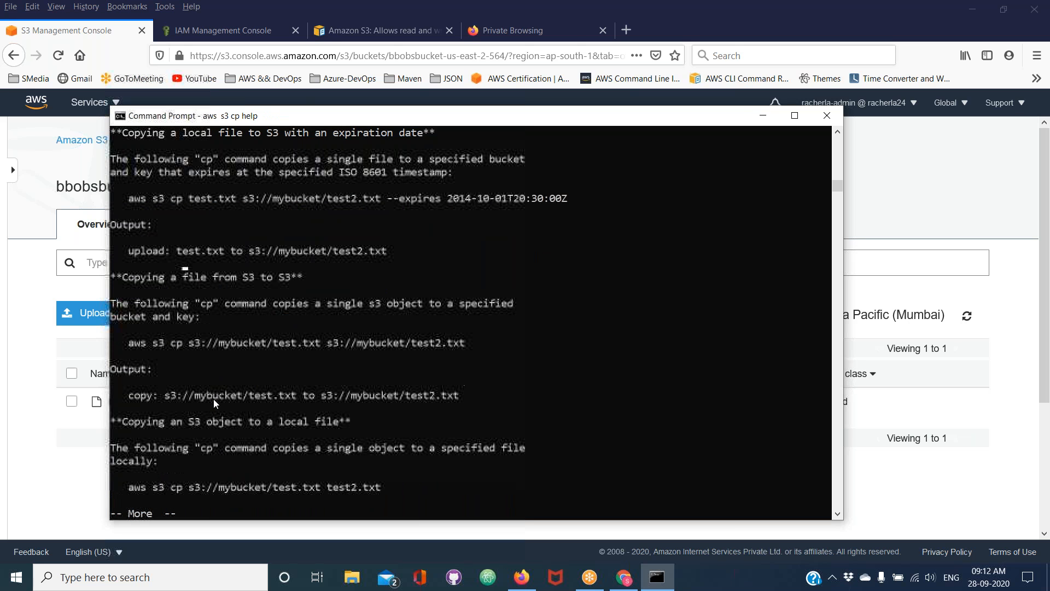
key(Return)
key(Return)
key(Return)
key(Return)
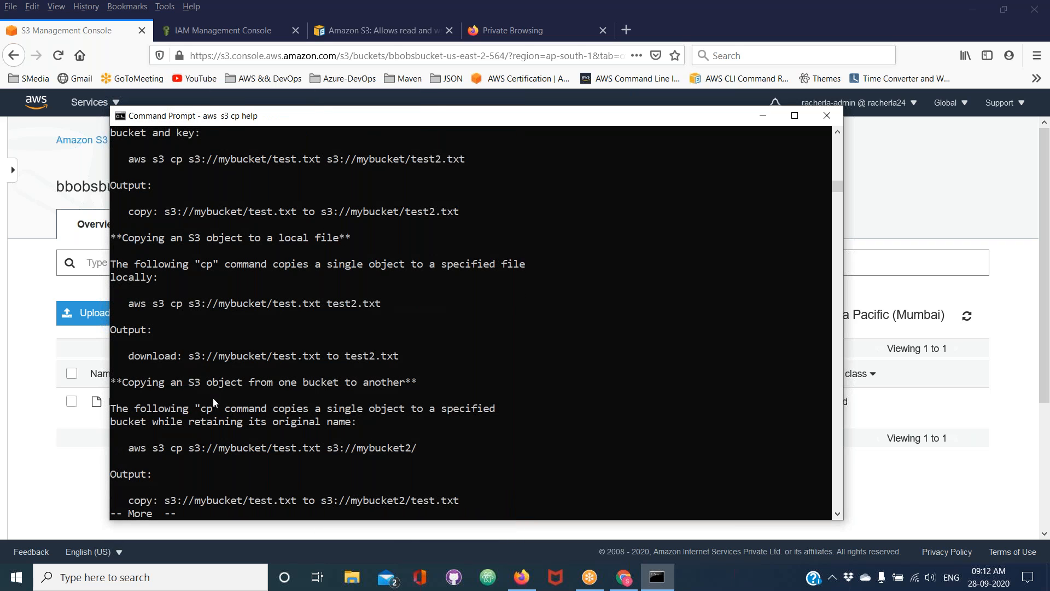
Highlight words in the bucket-to-bucket example heading and the full heading "Copying an S3 object to a local file"
double_click(194, 386)
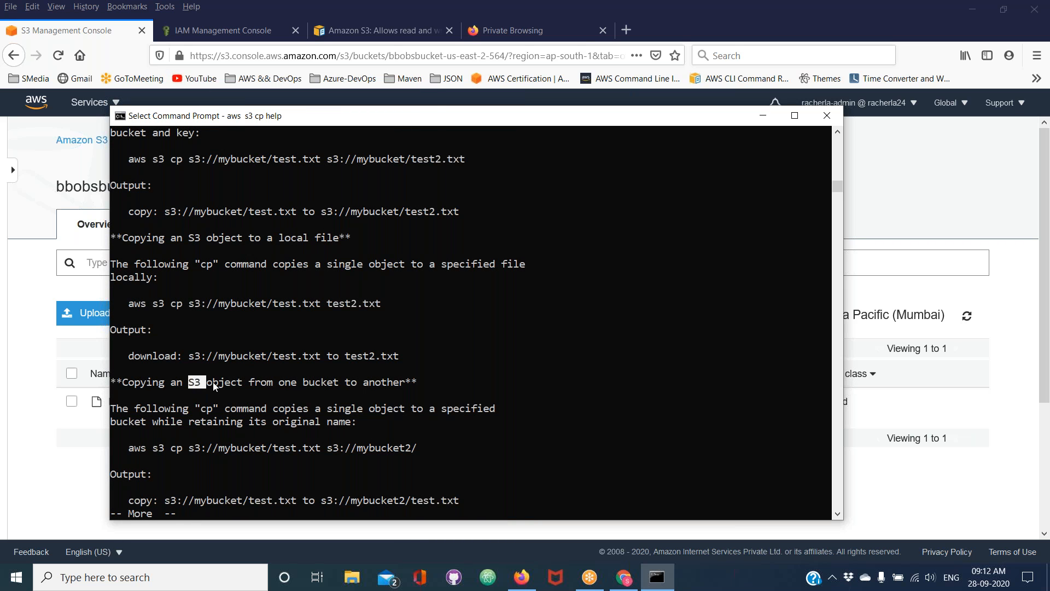
double_click(214, 383)
drag(125, 241, 222, 245)
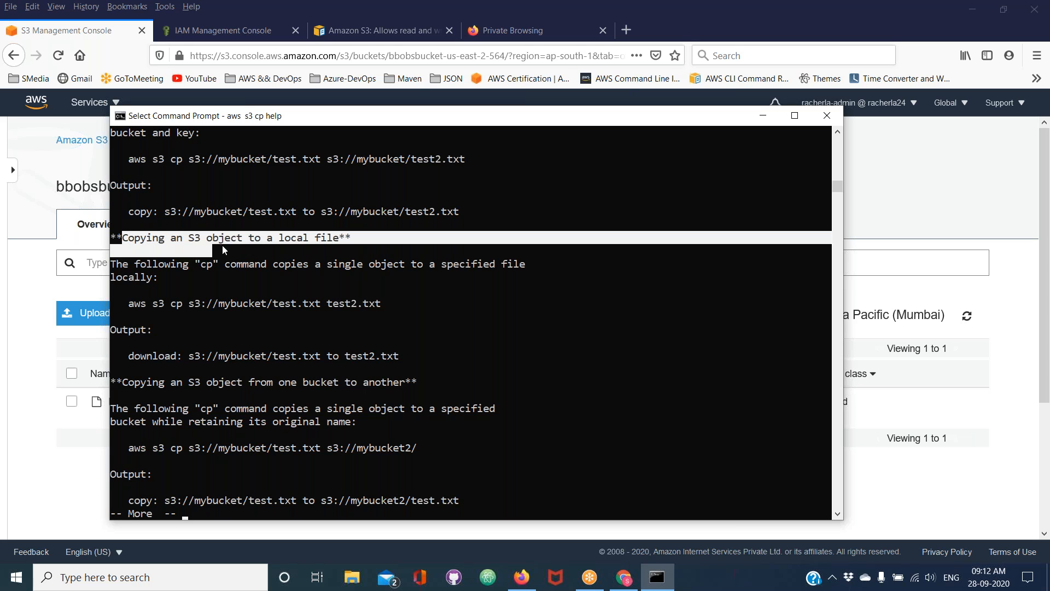
drag(304, 244, 335, 243)
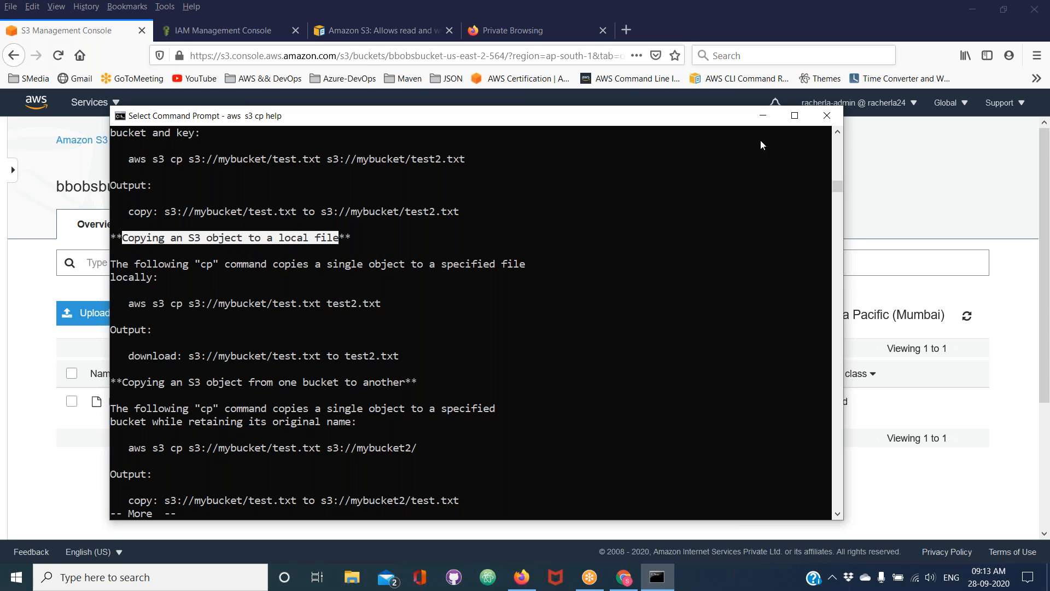
Switch to the blank Private Browsing page in Firefox and search the web for "copy files to s3 using aws cli"
key(alt+Tab)
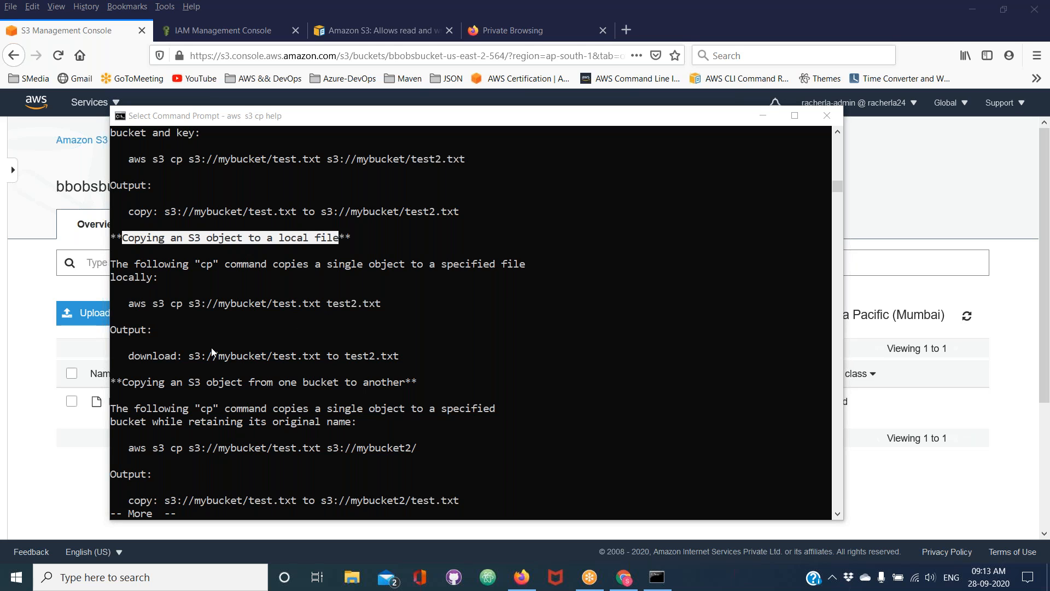
click(18, 371)
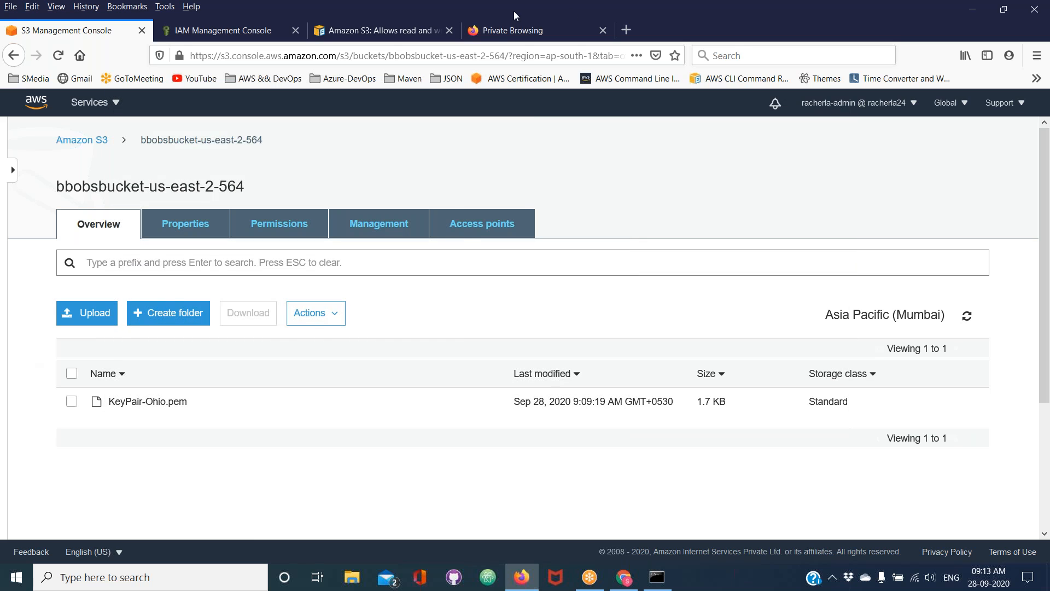
click(499, 31)
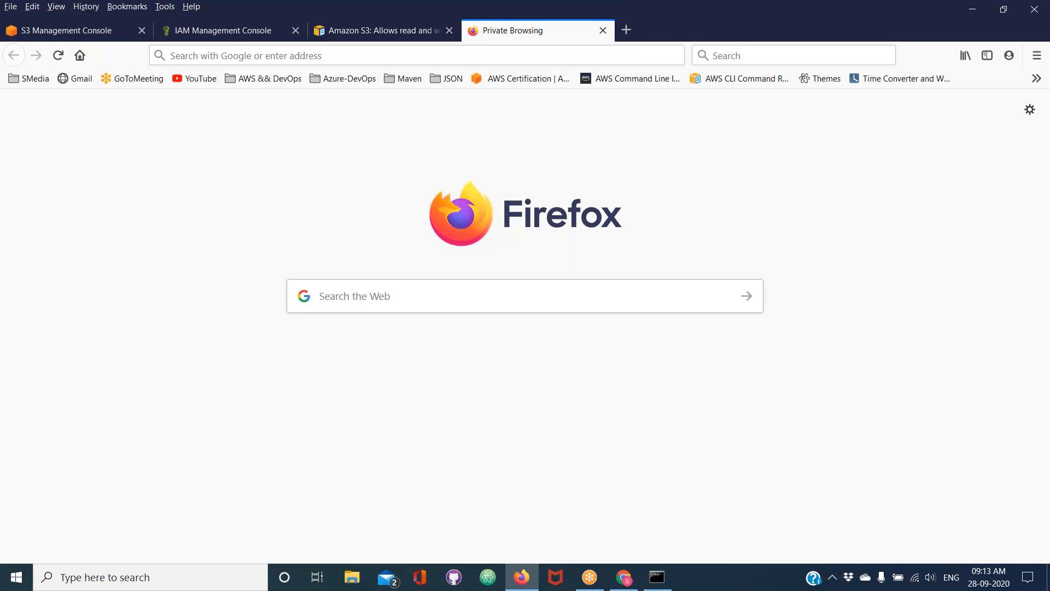
click(340, 293)
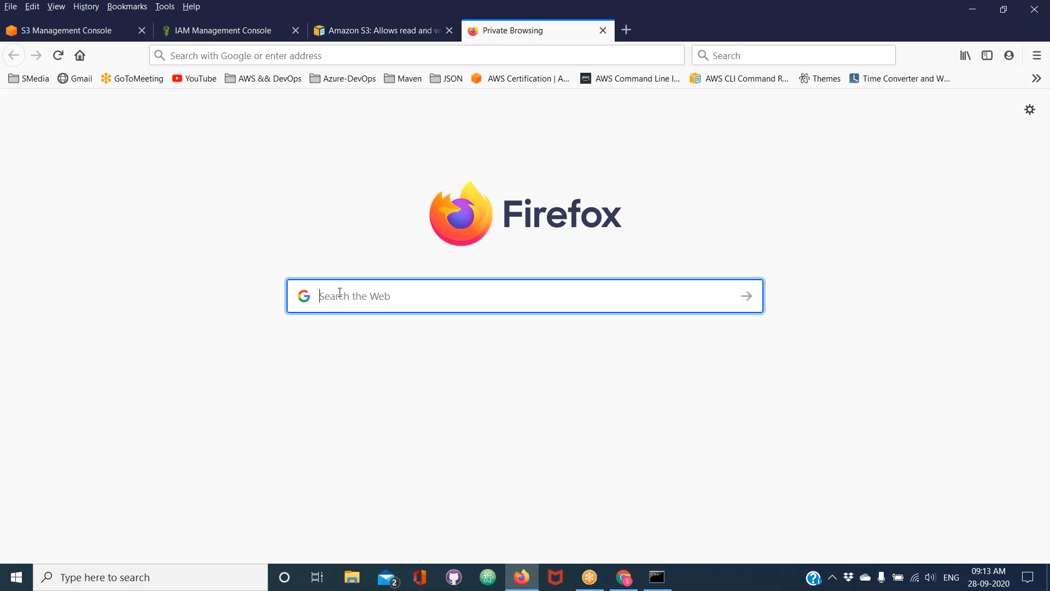
text(copy fr)
key(BackSpace)
text(iles to)
text( se)
key(BackSpace)
text(3 using aws cl)
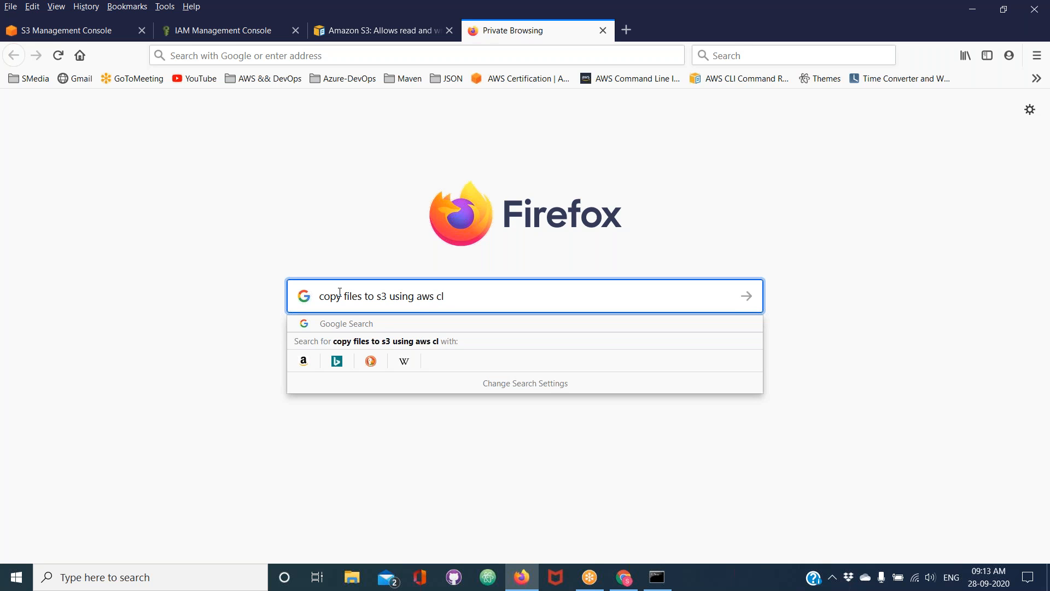
text(i)
key(Return)
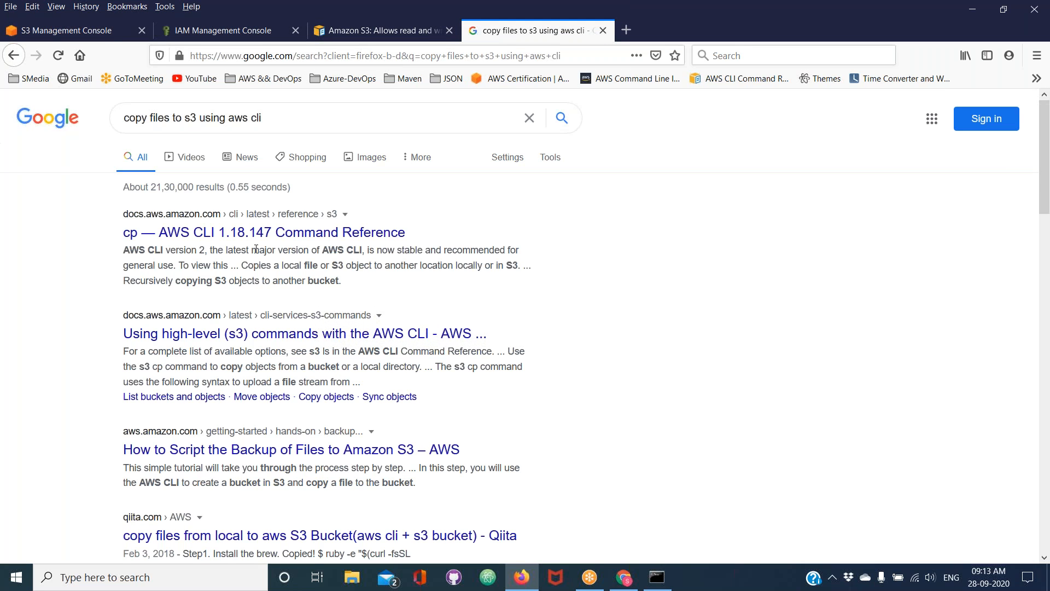
Open the AWS CLI Command Reference result for cp and jump to its Examples section
click(226, 236)
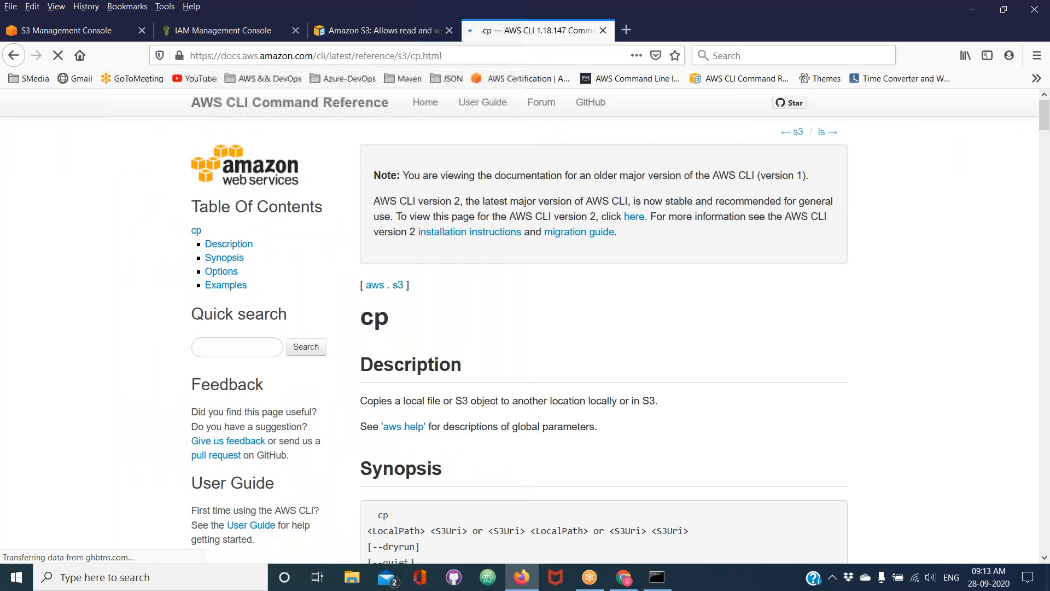
double_click(378, 316)
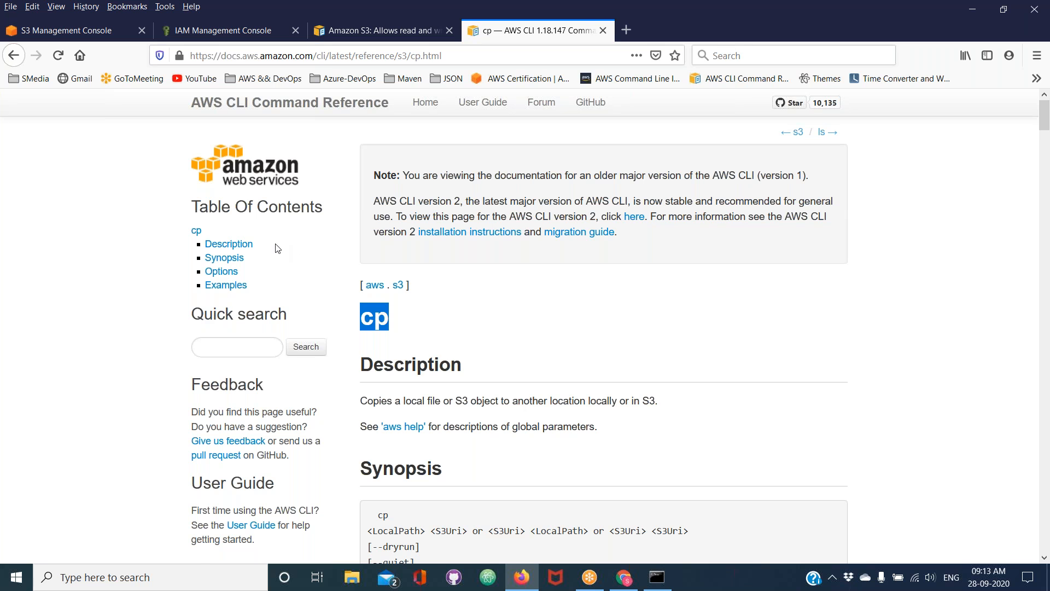
click(223, 285)
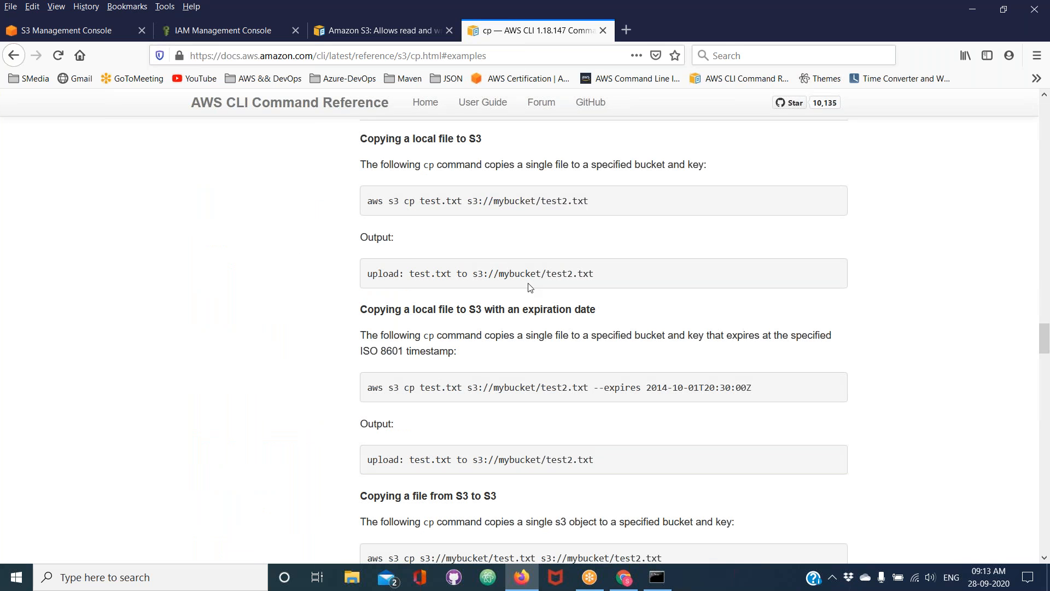
Examine the parts of the documented command aws s3 cp test.txt s3://mybucket/test2.txt for copying a local file to S3
double_click(370, 201)
double_click(394, 201)
double_click(408, 201)
double_click(422, 203)
double_click(499, 202)
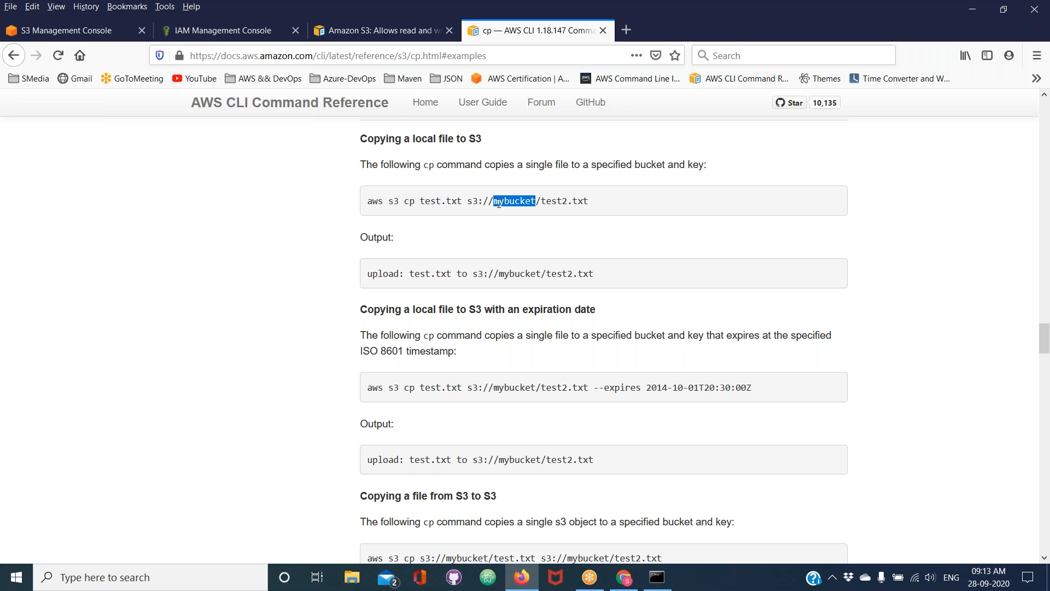
double_click(550, 202)
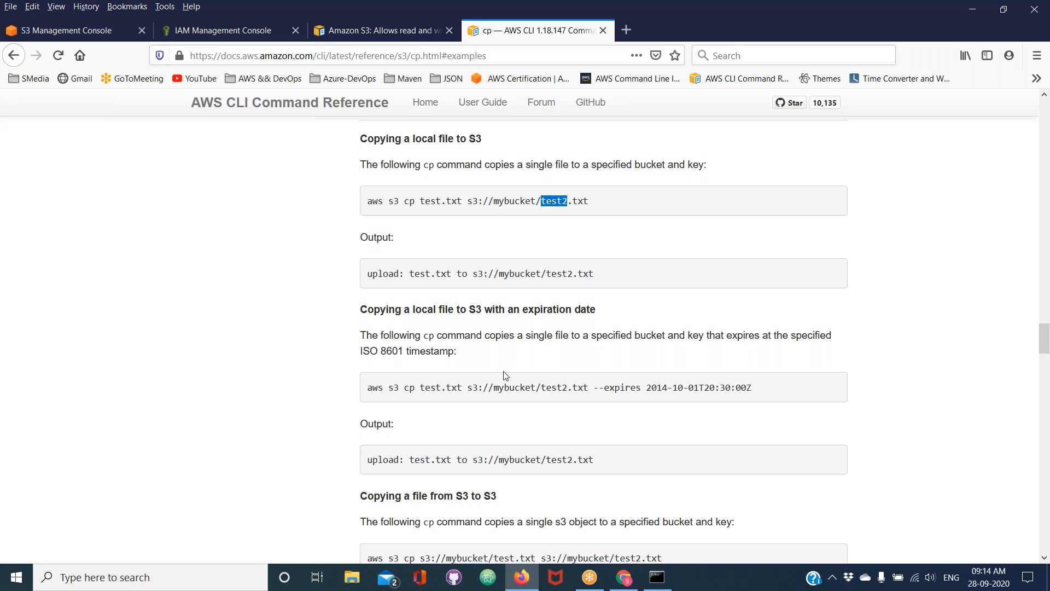
Examine the source and destination in the "Copying an S3 object to a local file" example command
scroll(504, 375, down, 6)
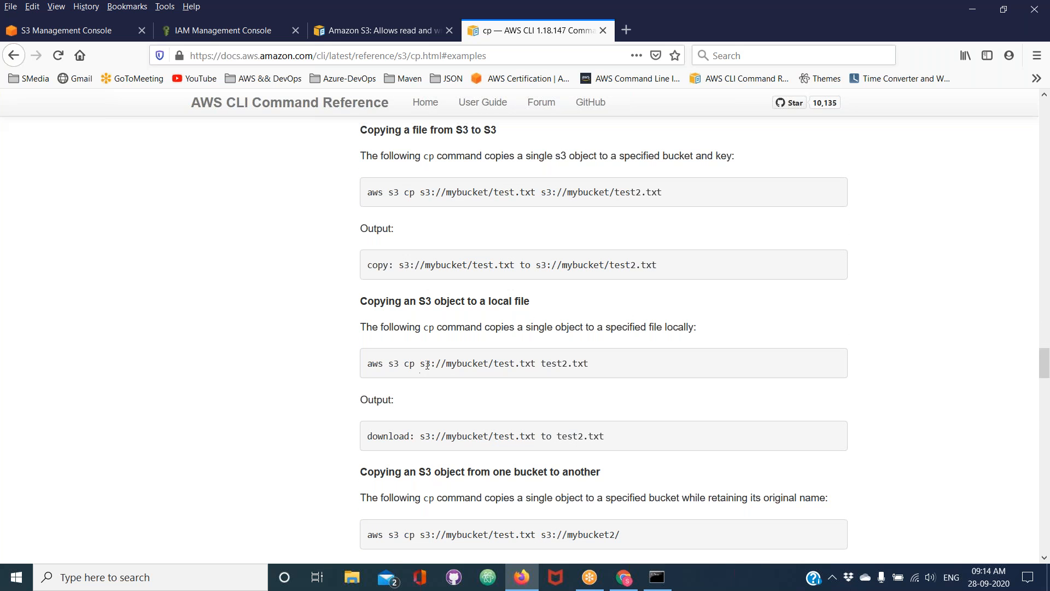
drag(421, 364, 538, 366)
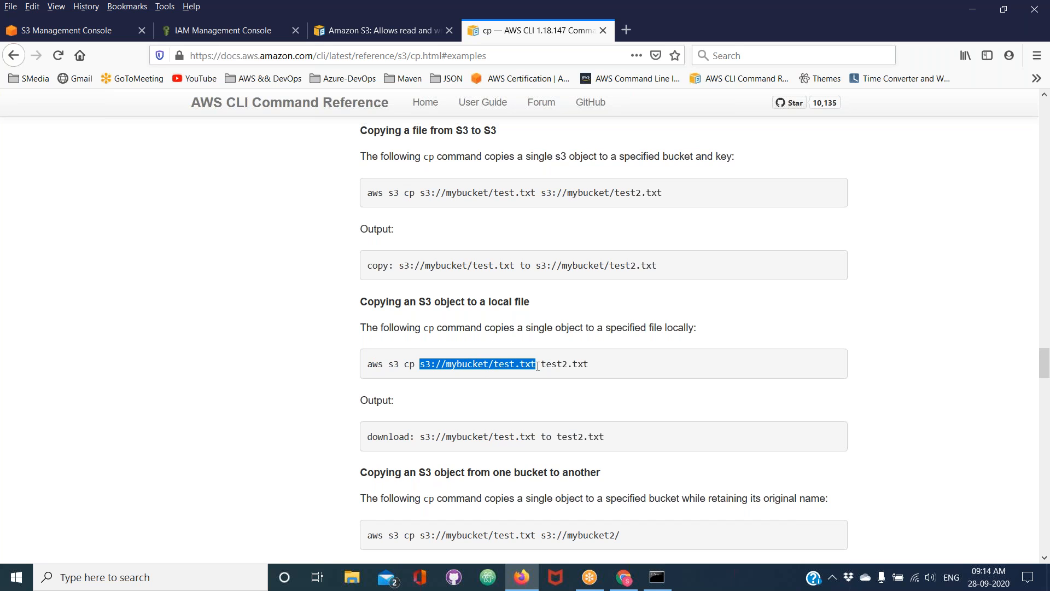
triple_click(554, 363)
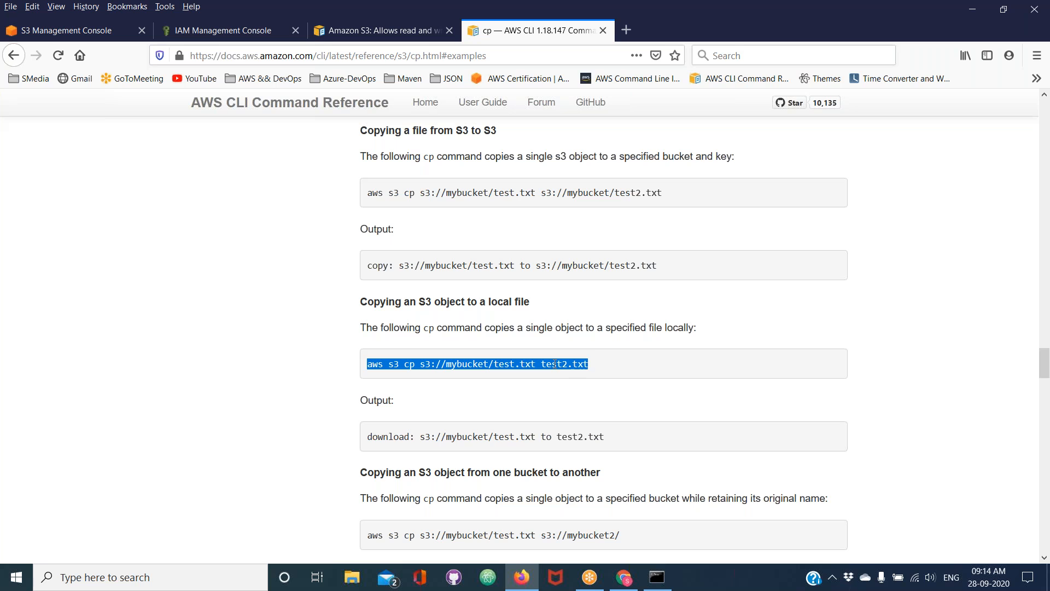
click(555, 364)
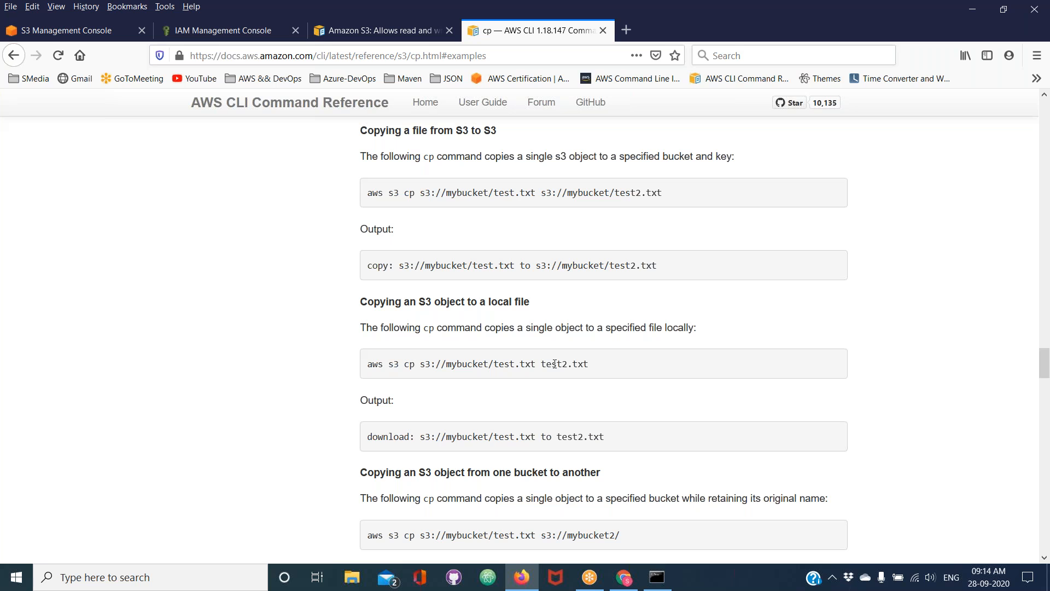
Return from the Examples section to the beginning of the AWS CLI cp reference page
click(850, 562)
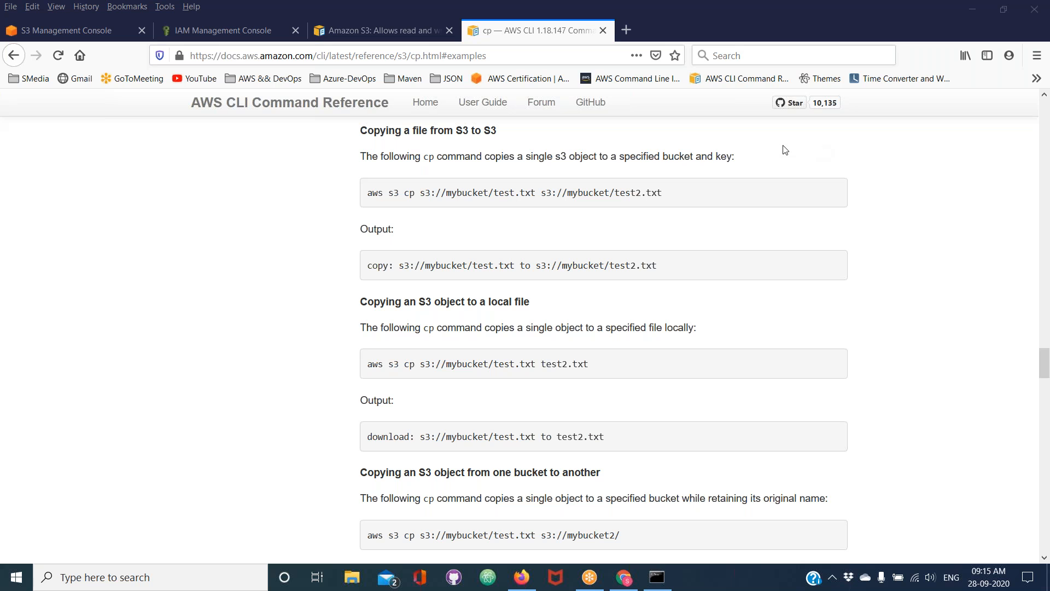
click(13, 56)
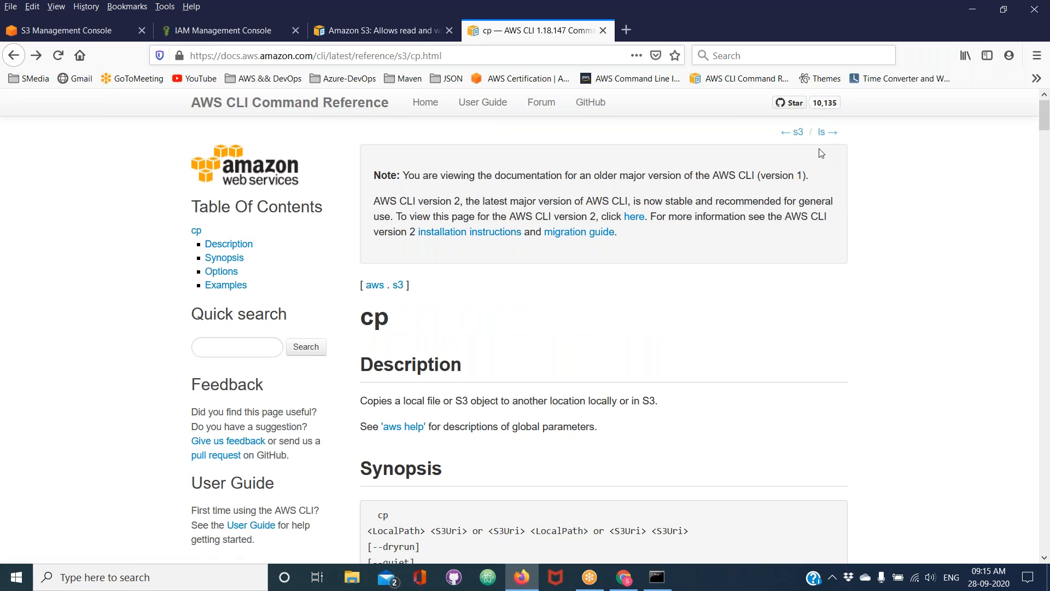
key(alt+Tab)
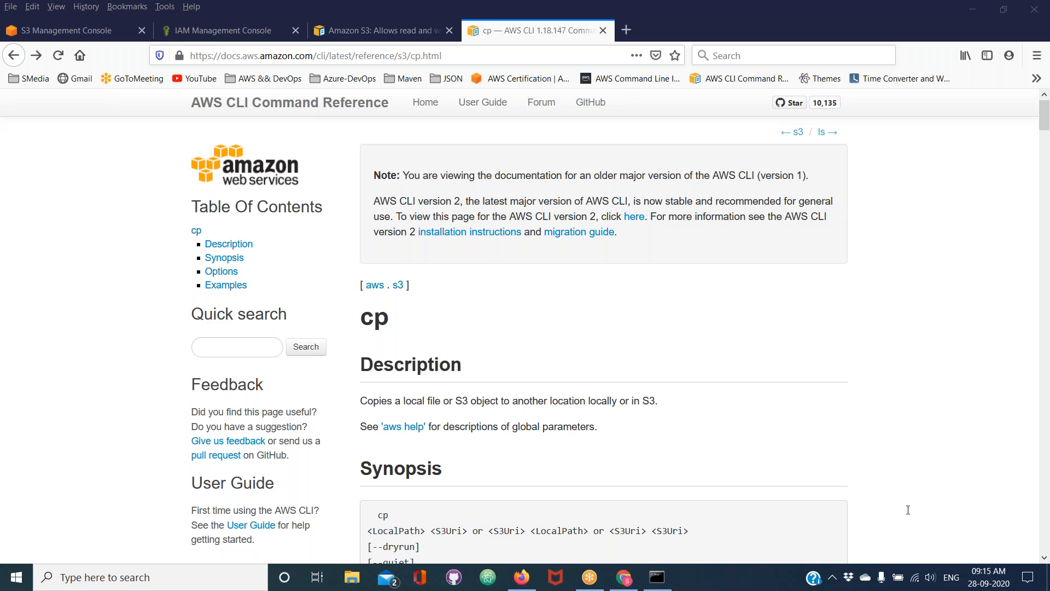
Switch to Command Prompt and quit the aws s3 cp help output
click(662, 579)
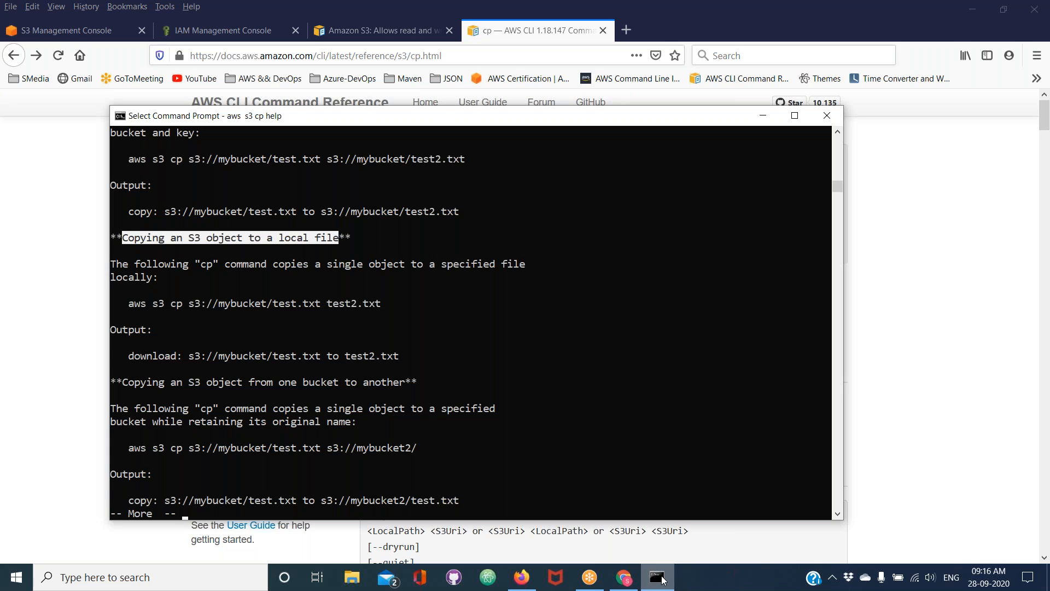
key(q)
key(Return)
key(Return)
key(Return)
key(Return)
key(Return)
key(Return)
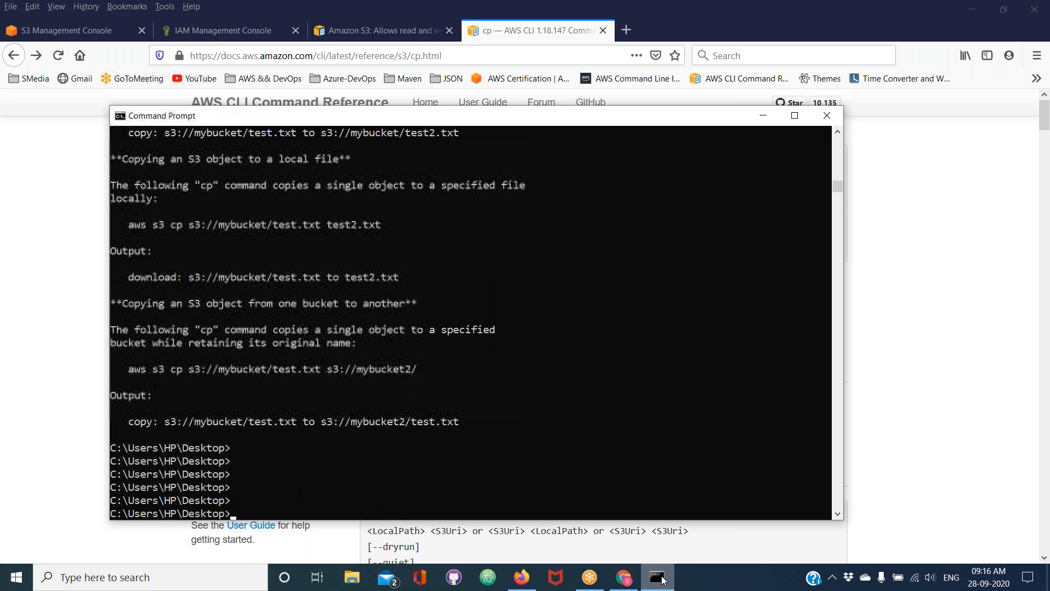
Clear the console screen with the cls command
text(clear)
key(Return)
key(Return)
key(Return)
key(Return)
key(Return)
text(cls)
key(Return)
key(Return)
key(Return)
key(Return)
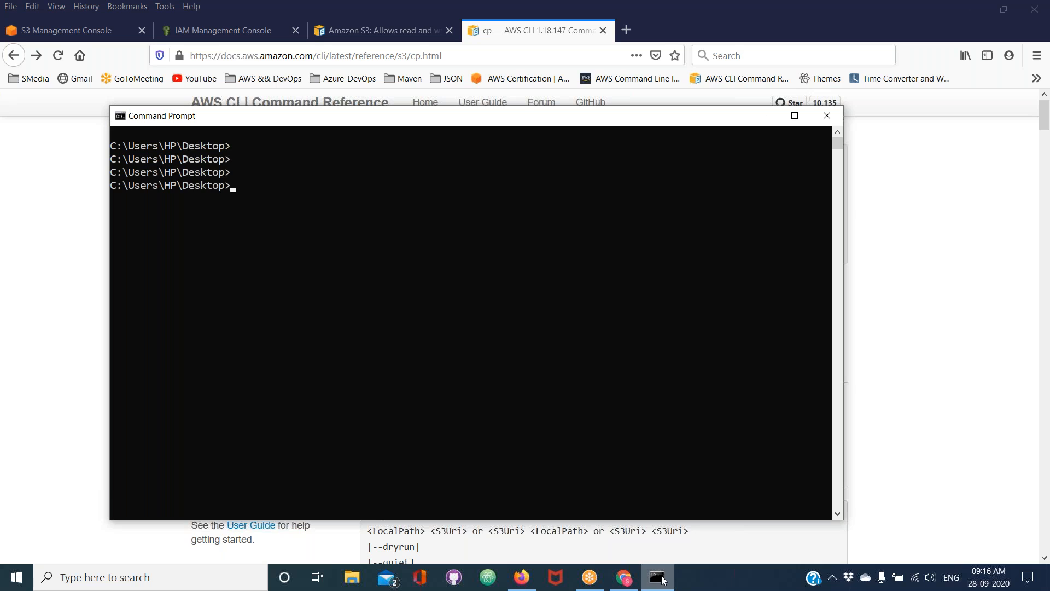
Run aws iam create-user without parameters, and open its help with aws iam create-user help
text(aws iam create-user)
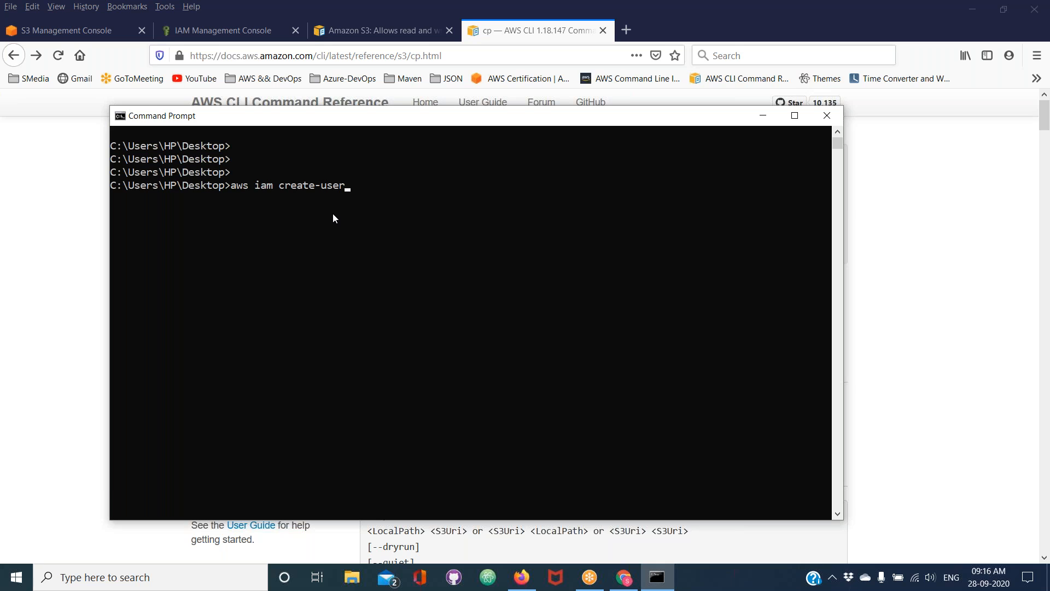
key(Return)
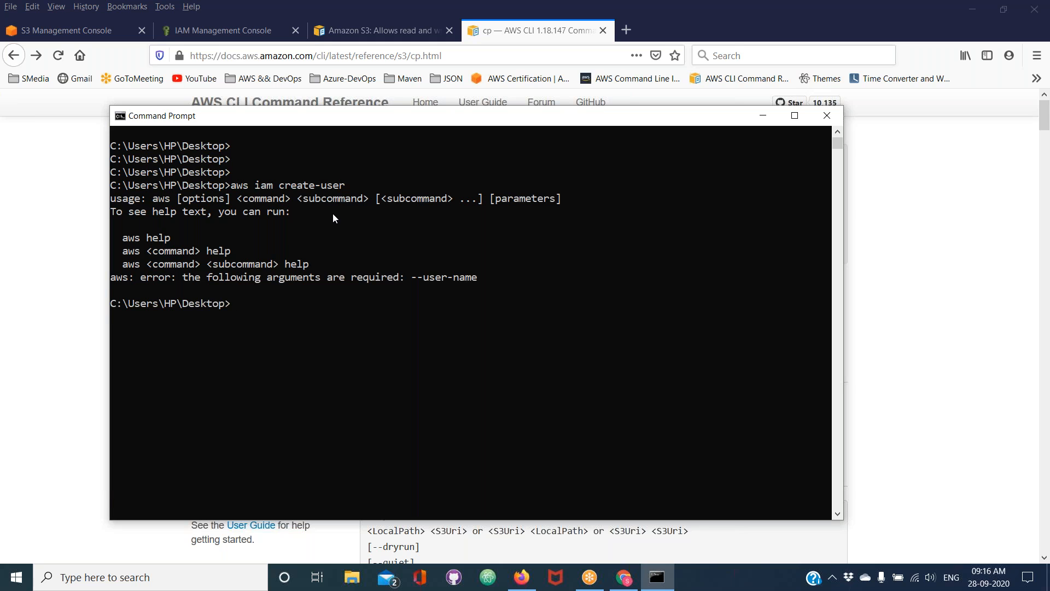
text(aws iam create-user help)
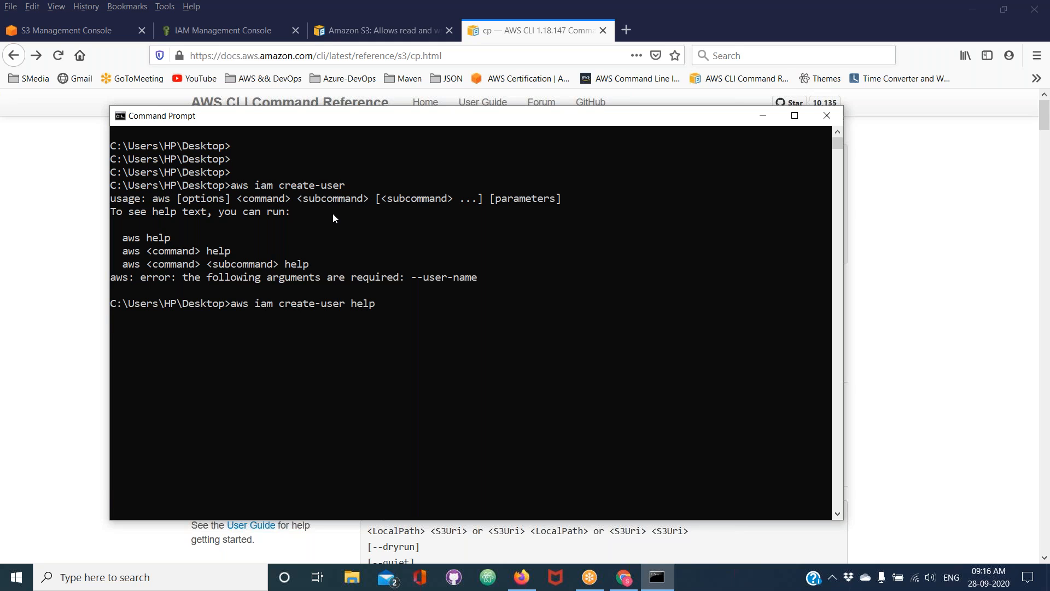
key(Return)
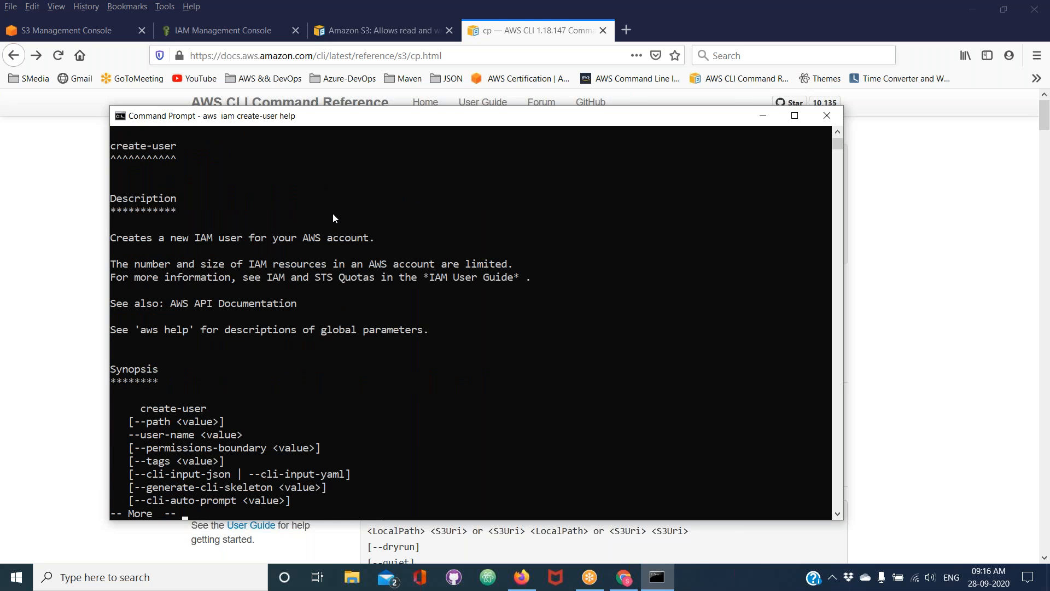
Read through the create-user help up to the example for creating an IAM user
key(Return)
key(Return)
key(Return)
key(Return)
key(Return)
key(Return)
key(Return)
key(Return)
key(Return)
key(Return)
key(Return)
key(Return)
key(Return)
key(Return)
key(Return)
key(Return)
key(Return)
key(Return)
key(Return)
key(Return)
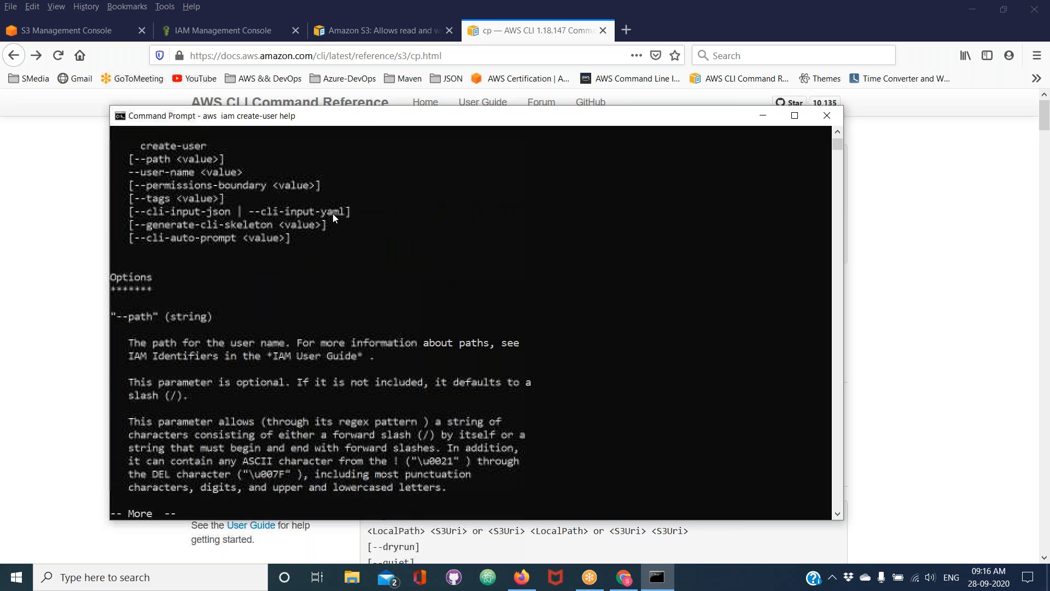
key(Return)
key(Return)
key(Return)
key(Return)
key(Return)
key(Return)
key(Return)
key(Return)
key(Return)
key(Return)
key(Return)
key(Return)
key(Return)
key(Return)
key(Return)
key(Return)
key(Return)
key(Return)
key(Return)
key(Return)
key(Return)
key(Return)
key(Return)
key(Return)
key(Return)
key(Return)
key(Return)
key(Return)
key(Return)
key(Return)
key(Return)
key(Return)
key(Return)
key(Return)
key(Return)
key(Return)
key(Return)
key(Return)
key(Return)
key(Return)
key(Return)
key(Return)
key(Return)
key(Return)
key(Return)
key(Return)
key(Return)
key(Return)
key(Return)
key(Return)
key(Return)
key(Return)
key(Return)
key(Return)
key(Return)
key(Return)
key(Return)
key(Return)
key(Return)
key(Return)
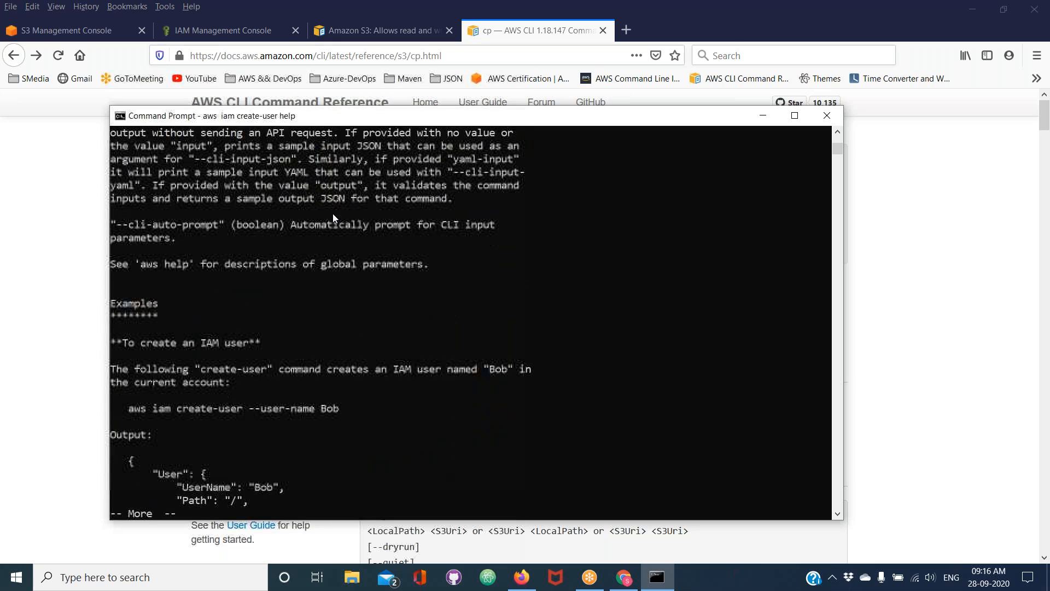
Create an IAM user by quitting the help and running the aws iam create-user --user-name example command copied from it
drag(129, 409, 338, 413)
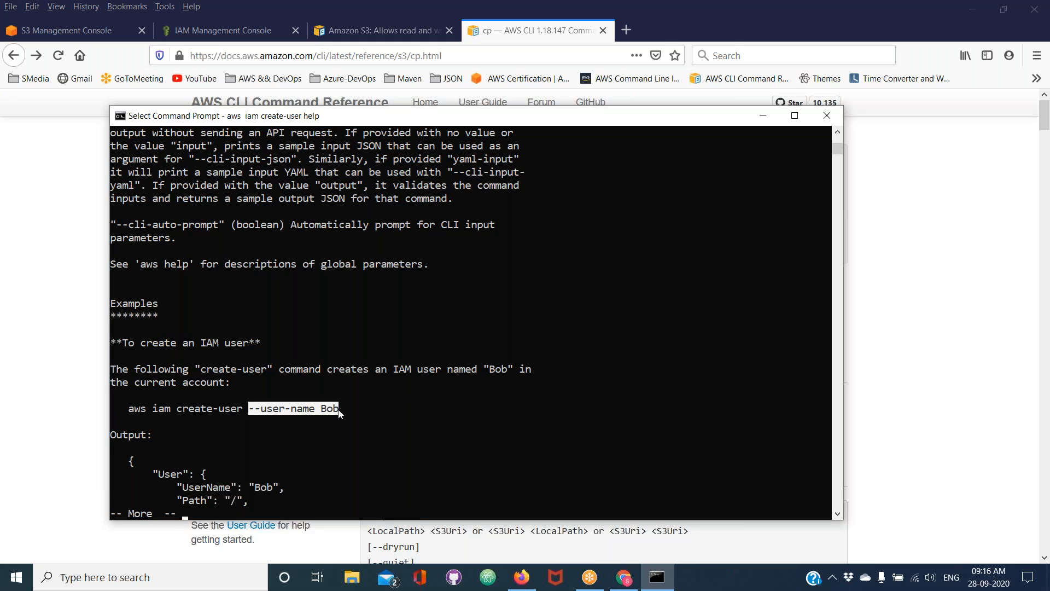
click(338, 413)
drag(312, 414, 127, 413)
right_click(128, 411)
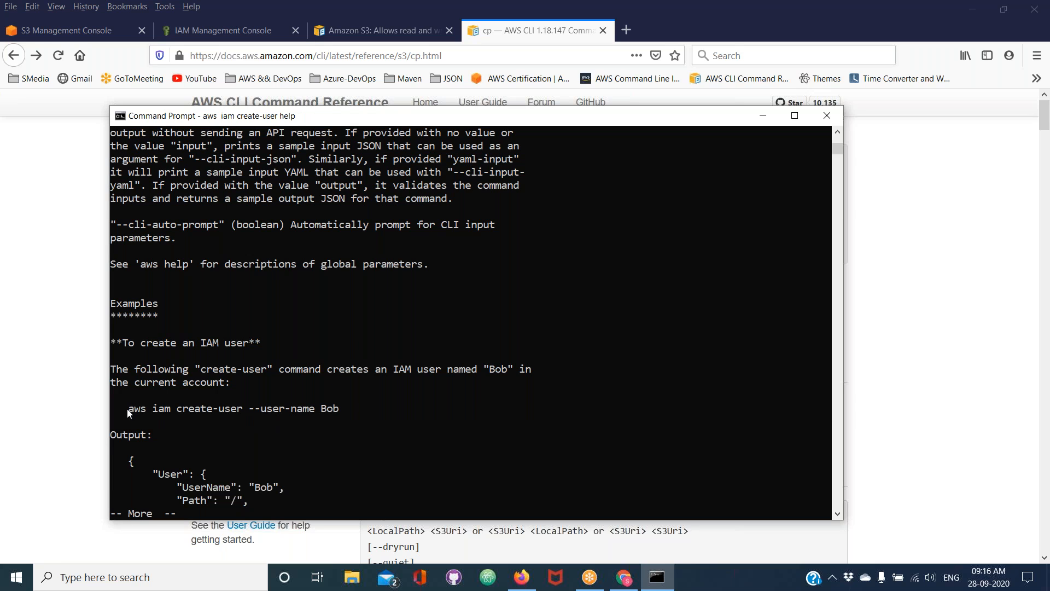
key(q)
key(Return)
key(Return)
key(Return)
key(Return)
right_click(272, 469)
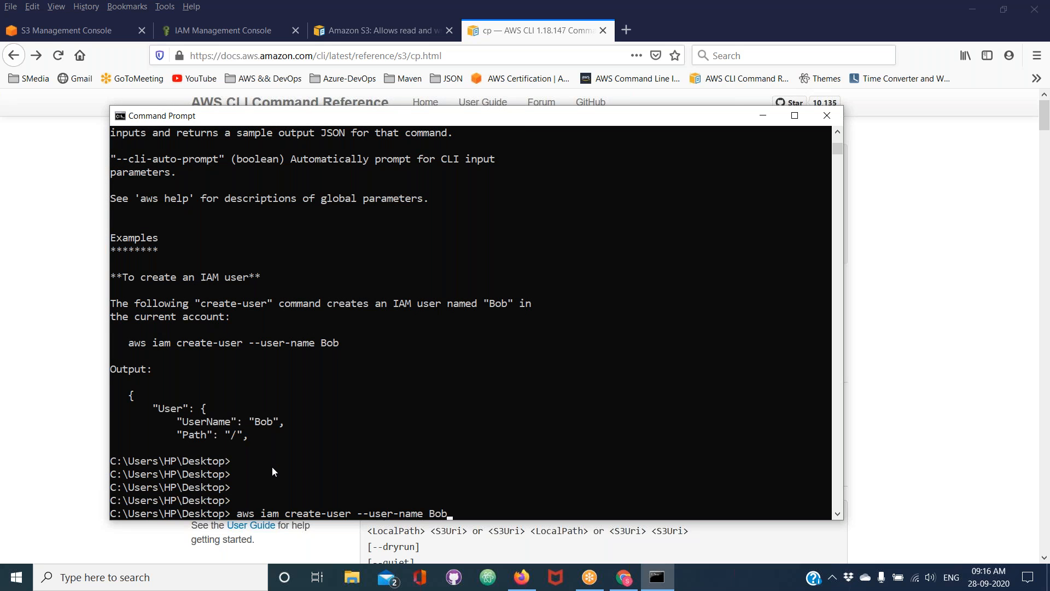
key(Return)
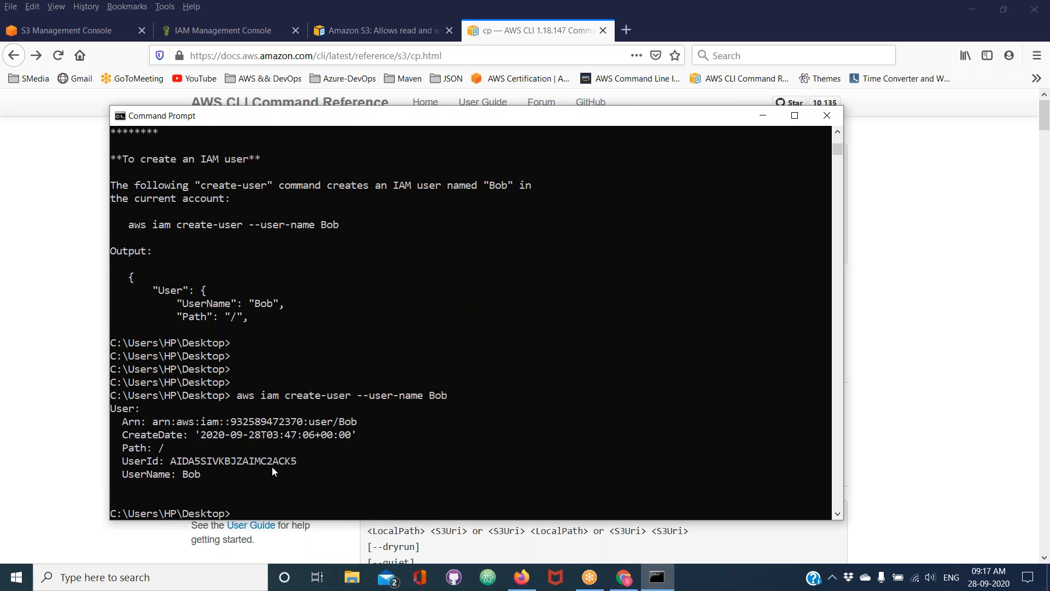
double_click(188, 474)
Clear the console and list the account's IAM users with aws iam list-users
text(cls)
key(Return)
key(Return)
key(Return)
key(Return)
text(aws iam )
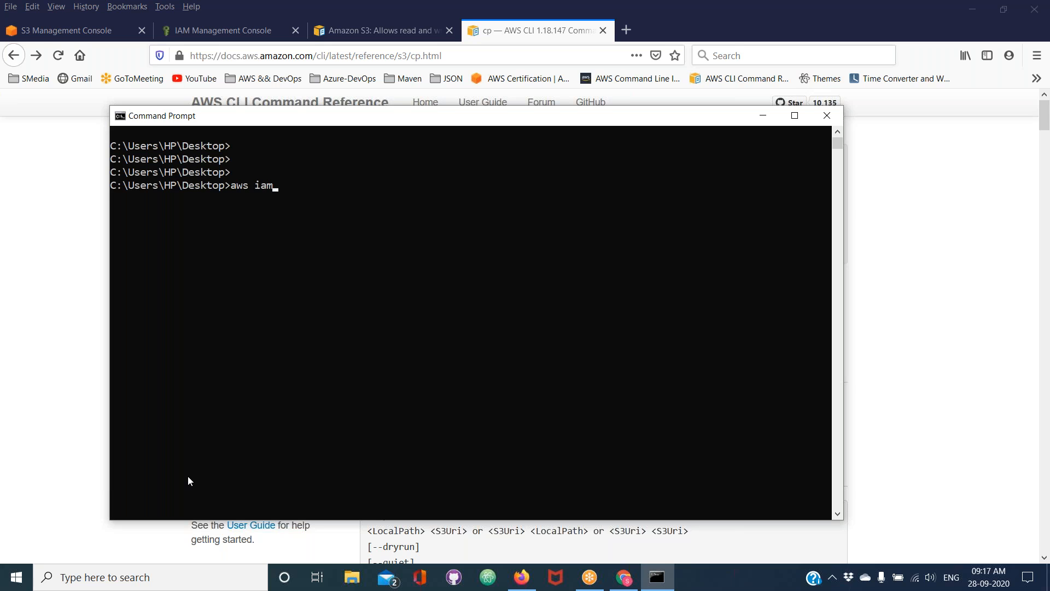
text(list-users)
key(Return)
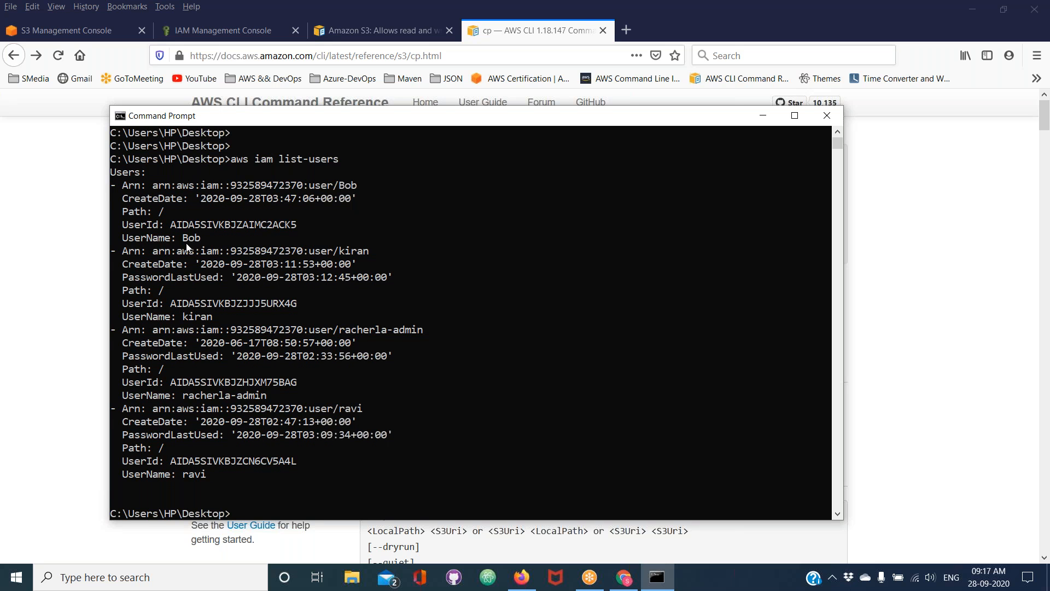
Examine each UserName entry in the list-users output
double_click(188, 240)
double_click(195, 318)
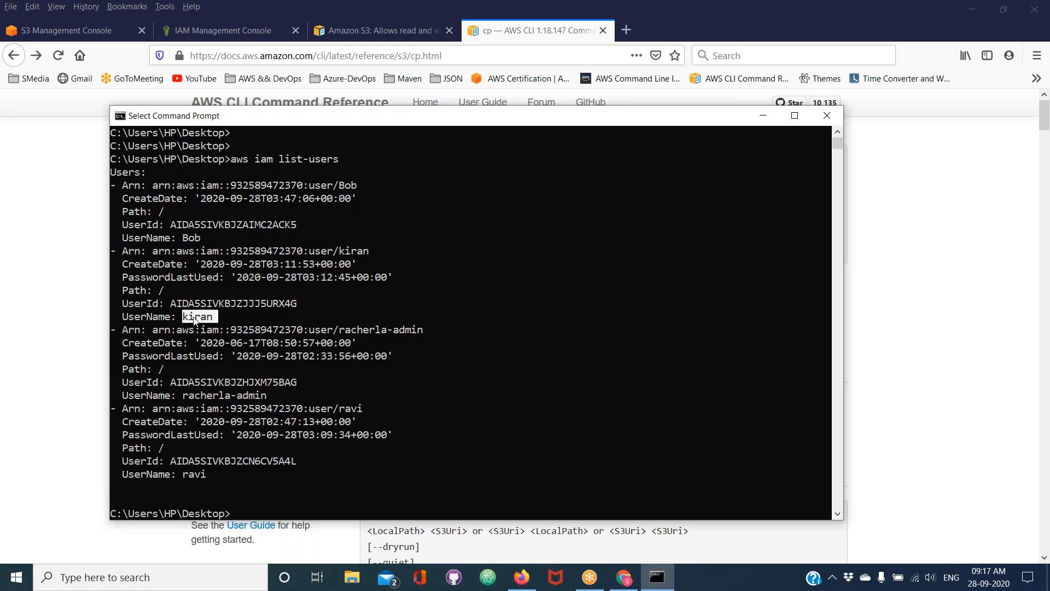
double_click(223, 396)
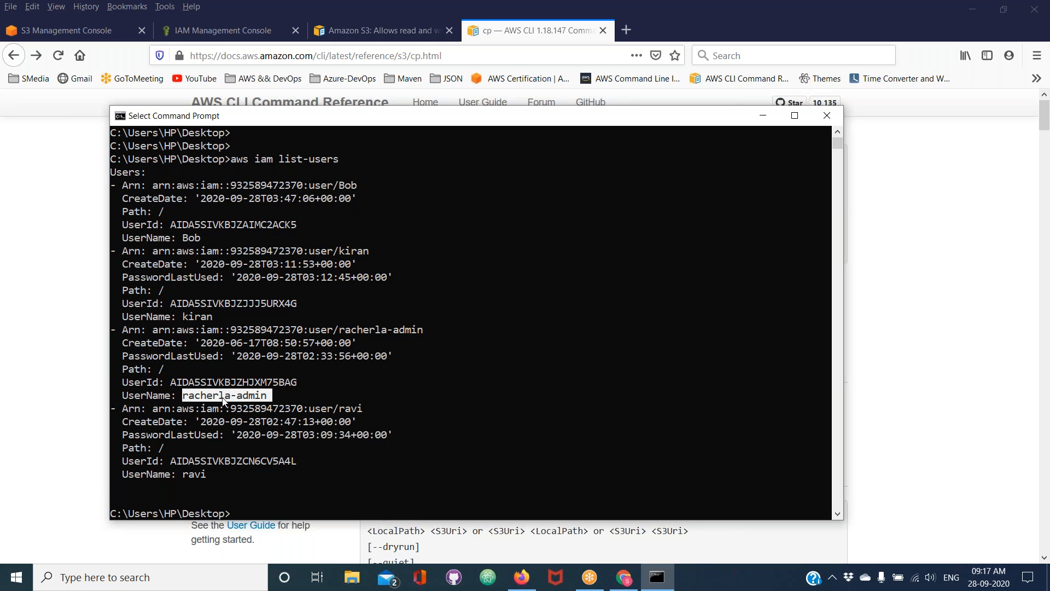
double_click(199, 475)
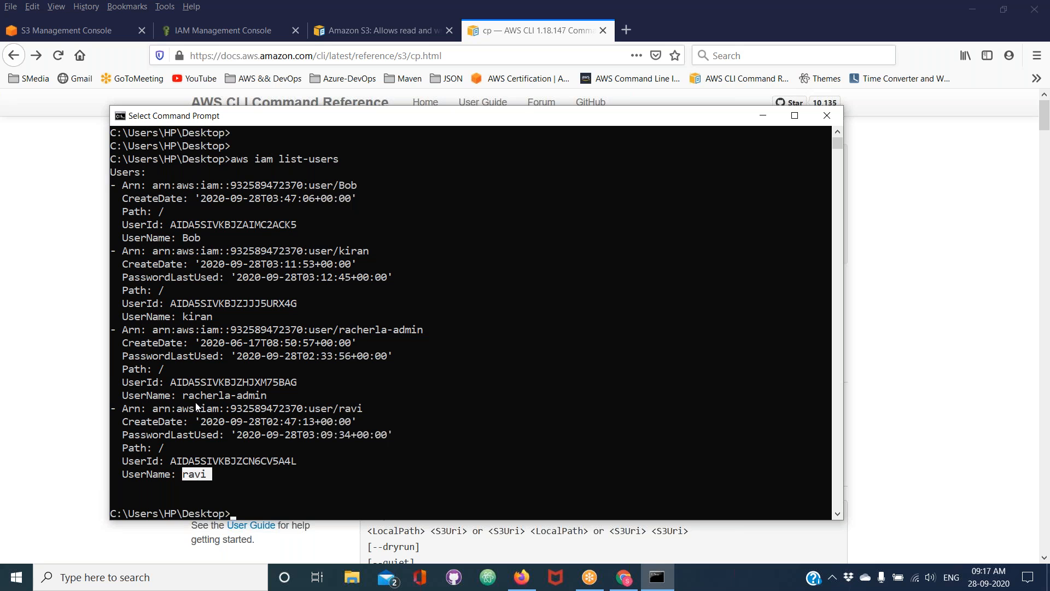
Switch to the IAM Management Console in Firefox, reload it and view the Users list
click(218, 30)
click(58, 56)
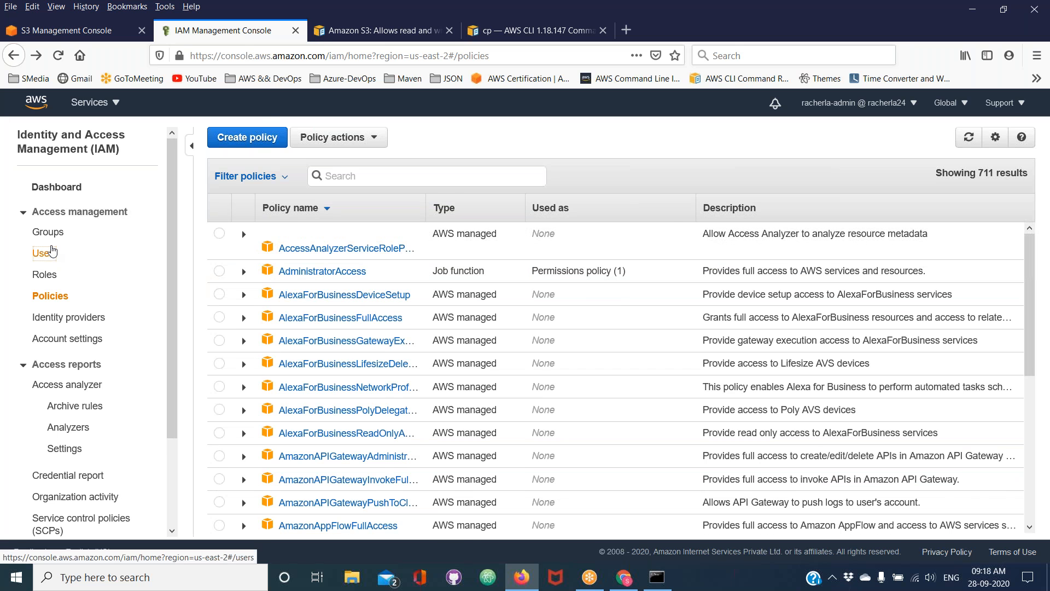
click(53, 252)
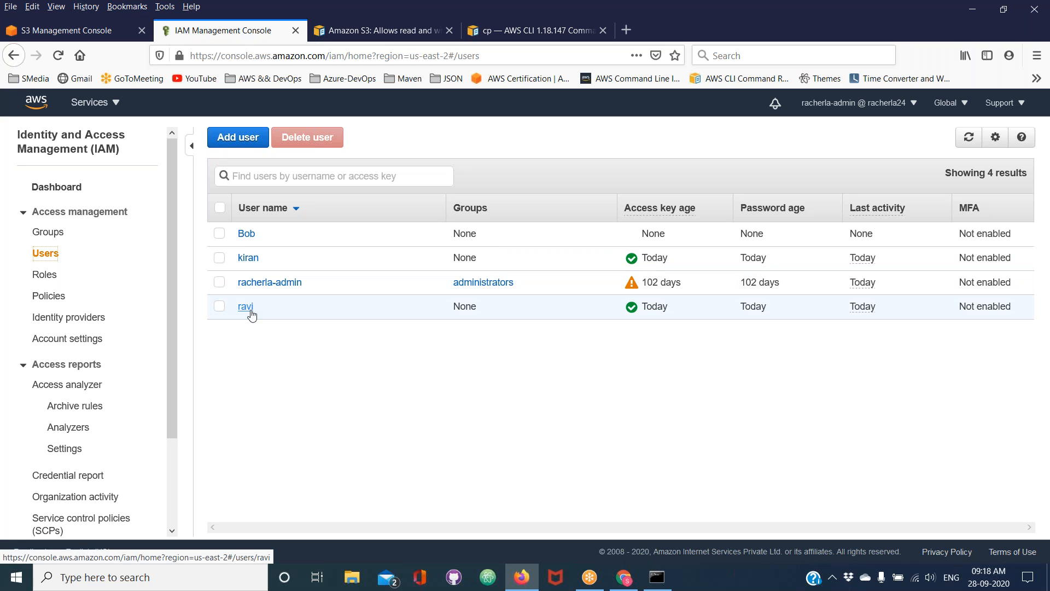
Switch to Command Prompt, try to delete the new user with aws iam delete --user-name and its lowercase name, and clear the console
click(659, 578)
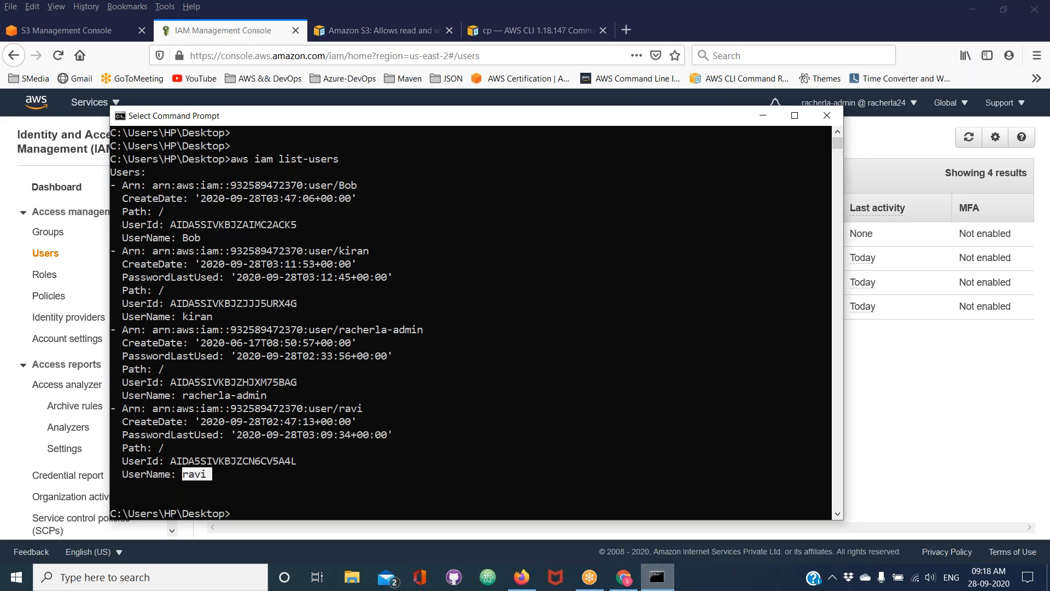
key(ctrl+c)
text(aws delete)
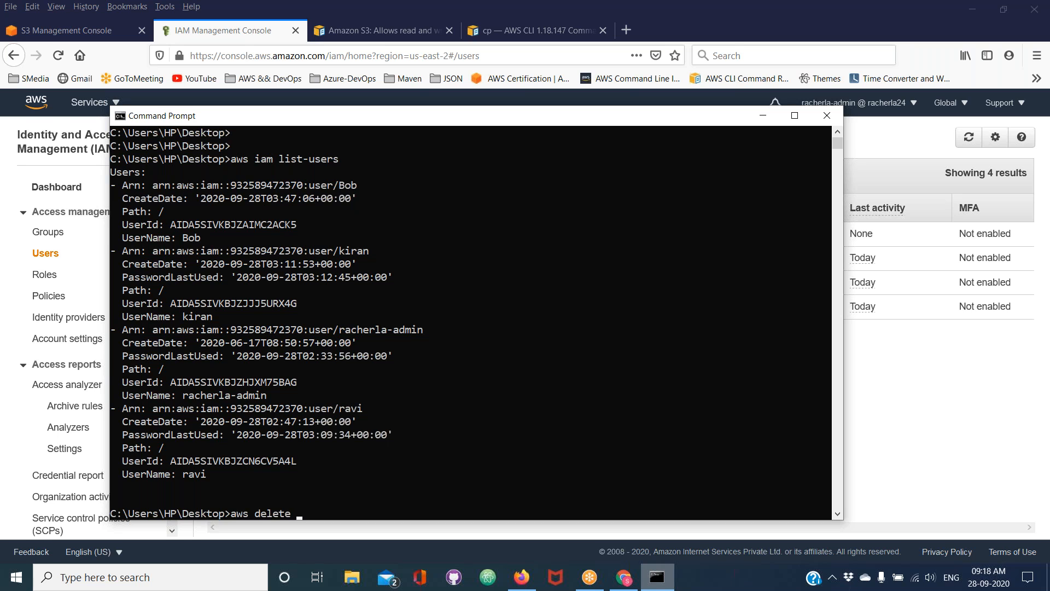
text( --user-name bob)
key(Left)
key(Left)
key(Left)
key(Left)
key(Left)
key(Left)
key(Left)
key(Left)
key(Left)
key(Left)
key(Left)
key(Left)
key(Left)
key(Left)
key(Left)
key(Left)
key(Left)
key(Left)
key(Left)
key(Left)
key(Left)
key(Left)
text(iam)
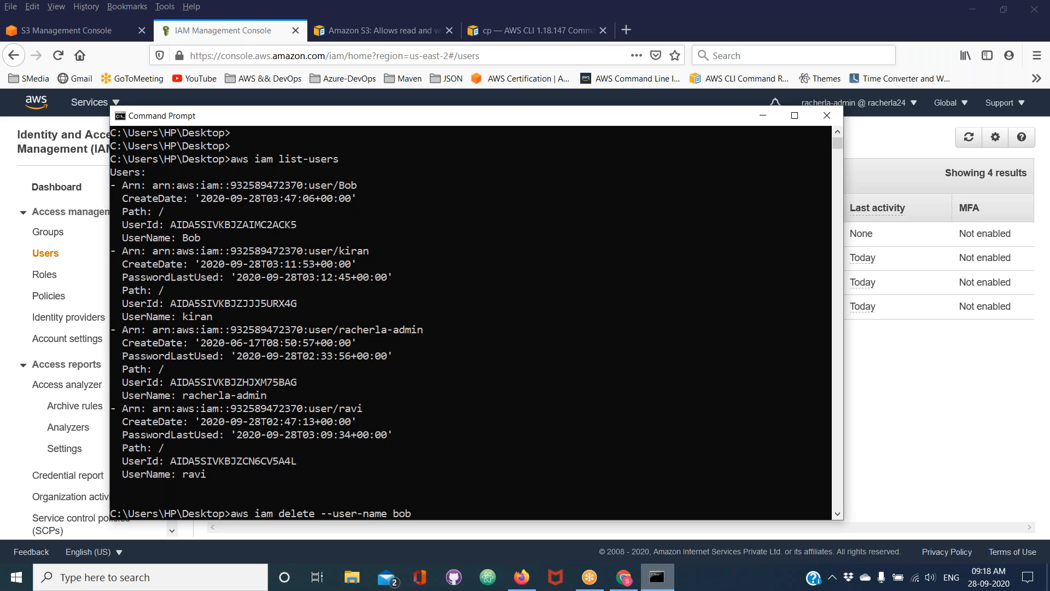
key(Return)
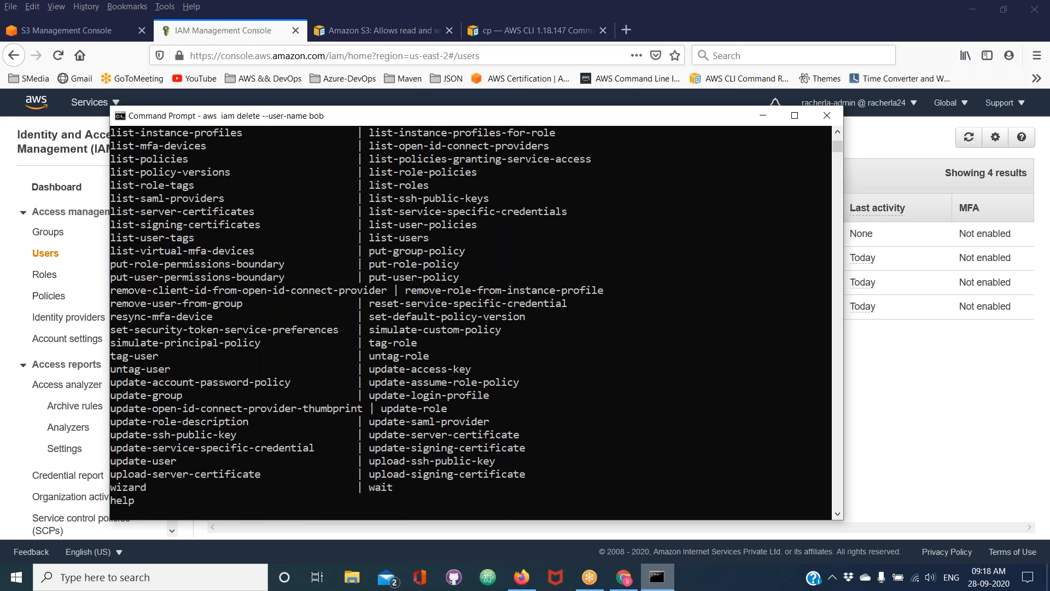
text(cls)
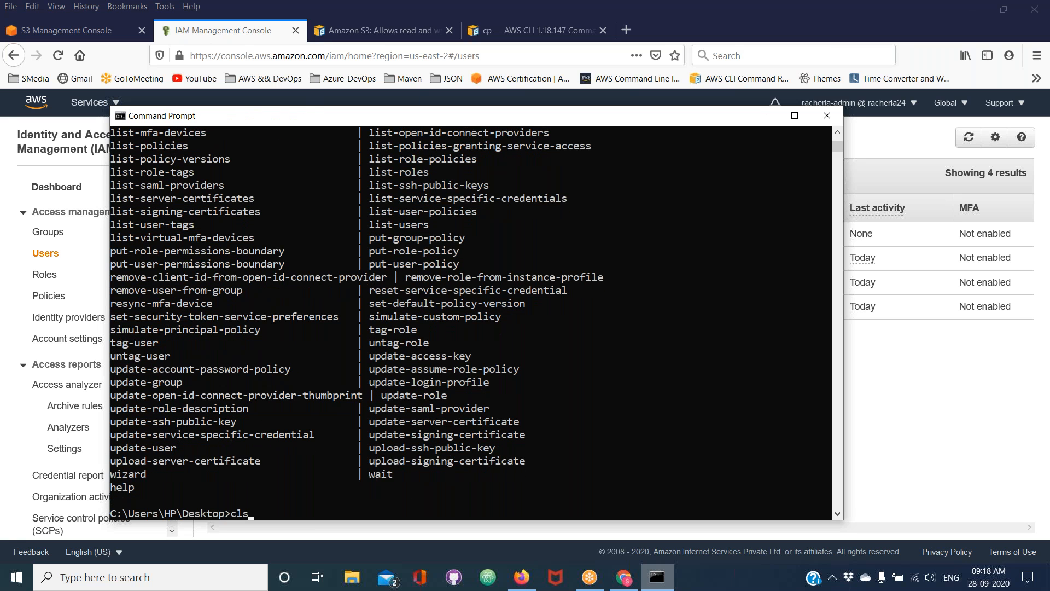
key(Return)
Delete the newly created IAM user with aws iam delete-user --user-name and its capitalized user name
text(aws)
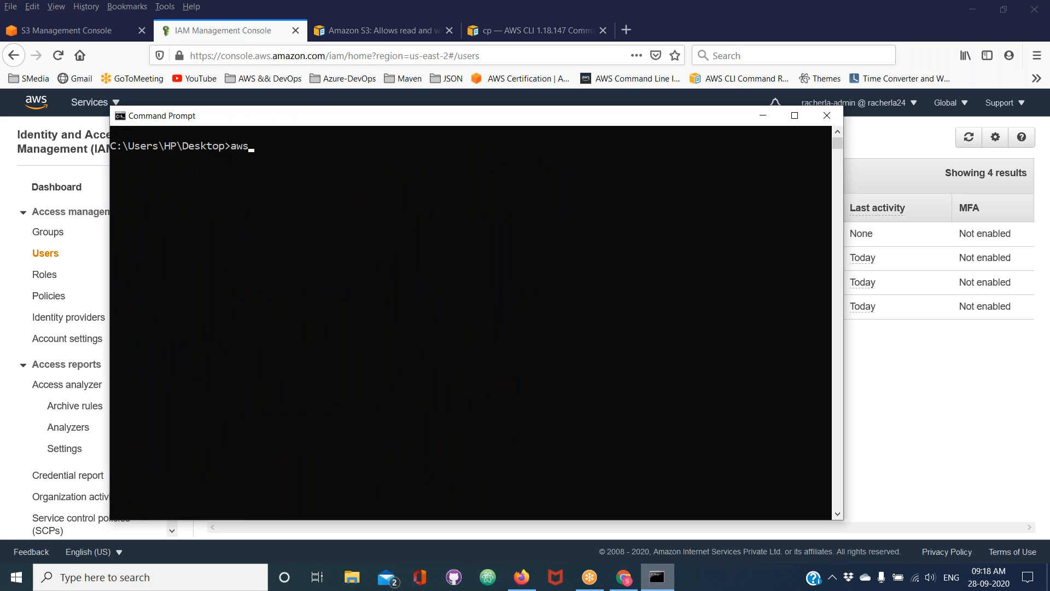
text( iam delete-user --user)
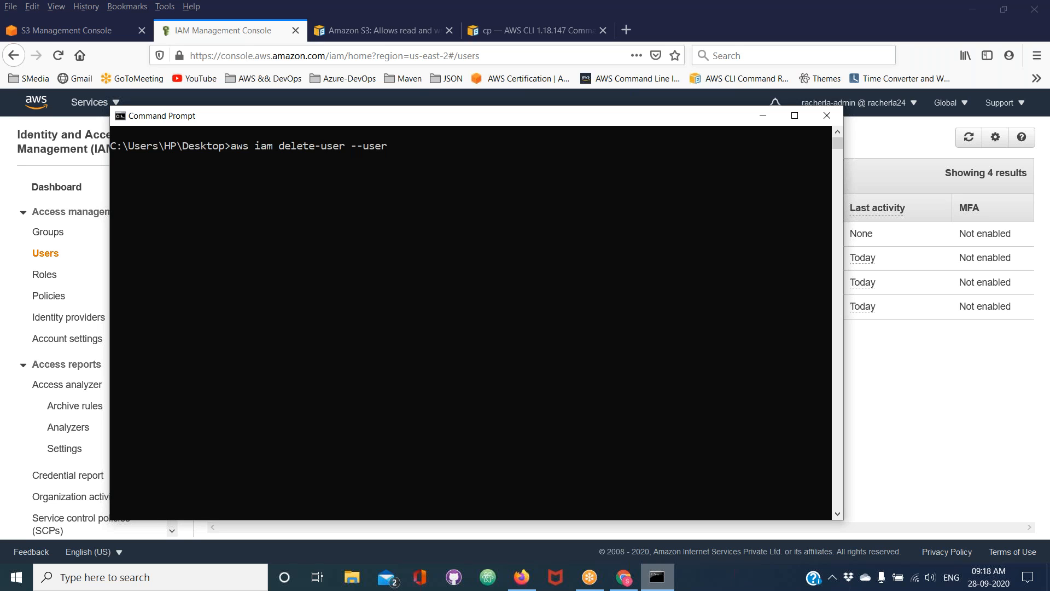
text(-na)
text(Bob)
key(Return)
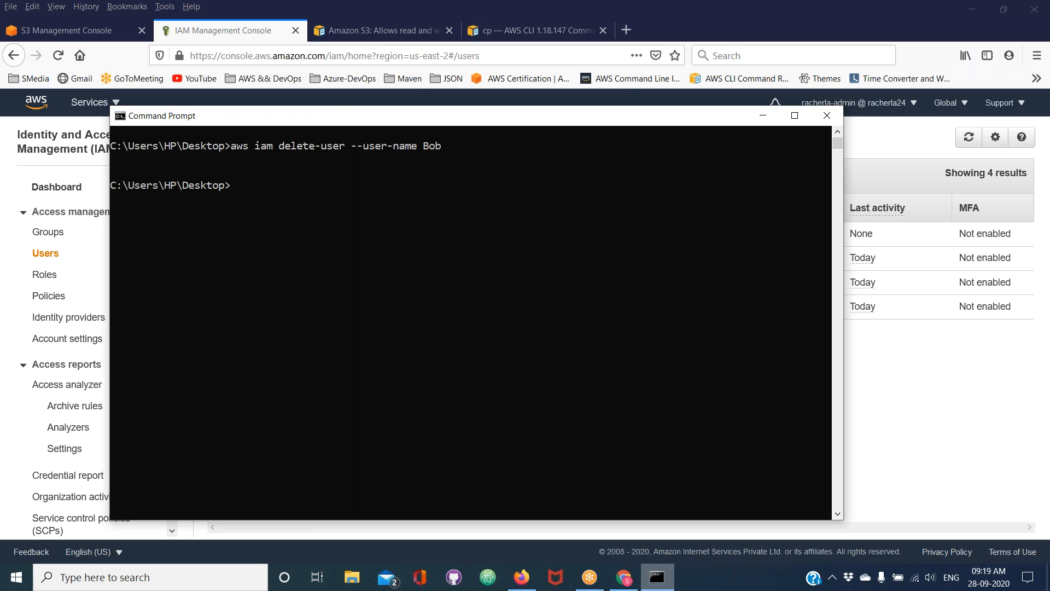
Rerun aws iam list-users to check the remaining users after the deletion
key(Up)
key(Up)
key(Up)
key(Up)
key(Return)
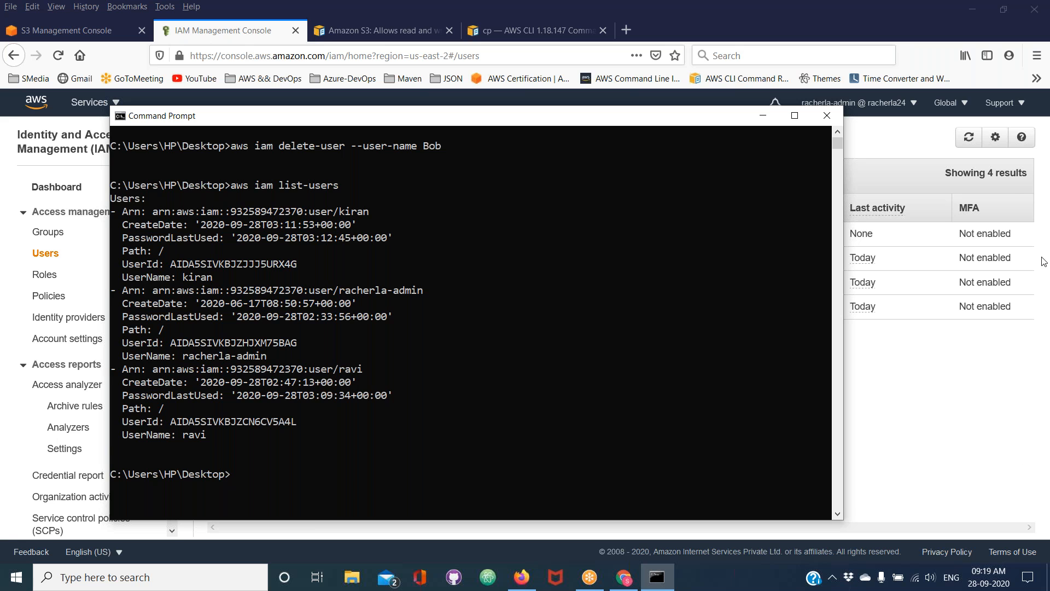
Switch back to the cp page of the AWS CLI Command Reference in Firefox
click(817, 149)
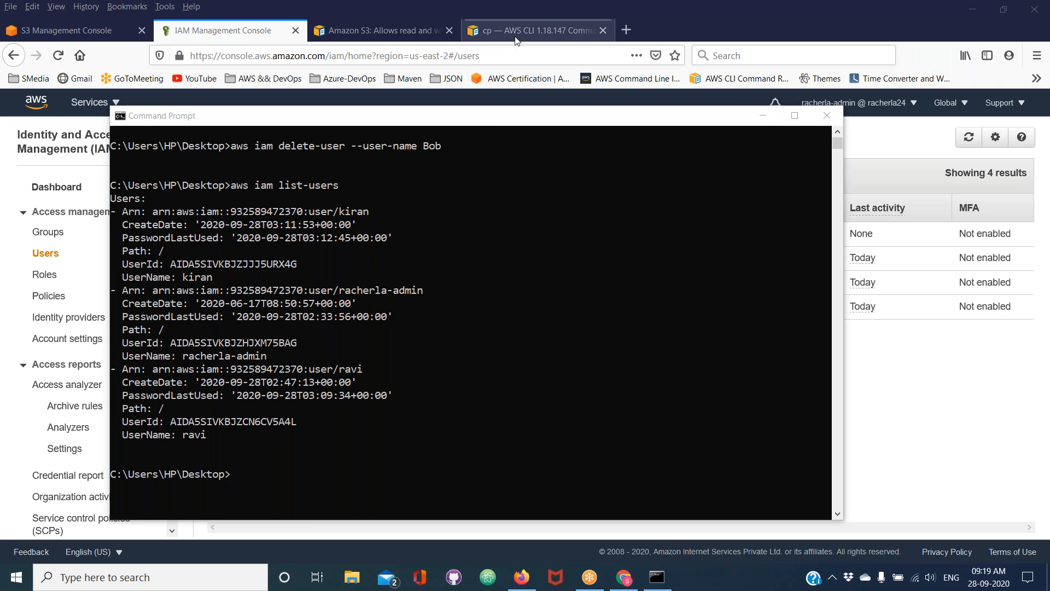
click(656, 579)
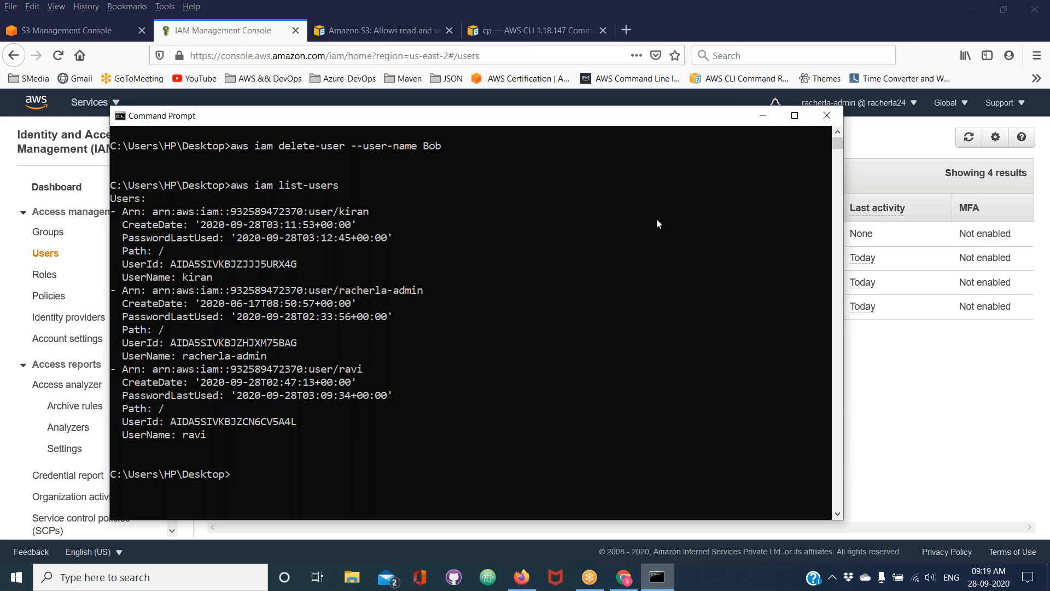
click(533, 34)
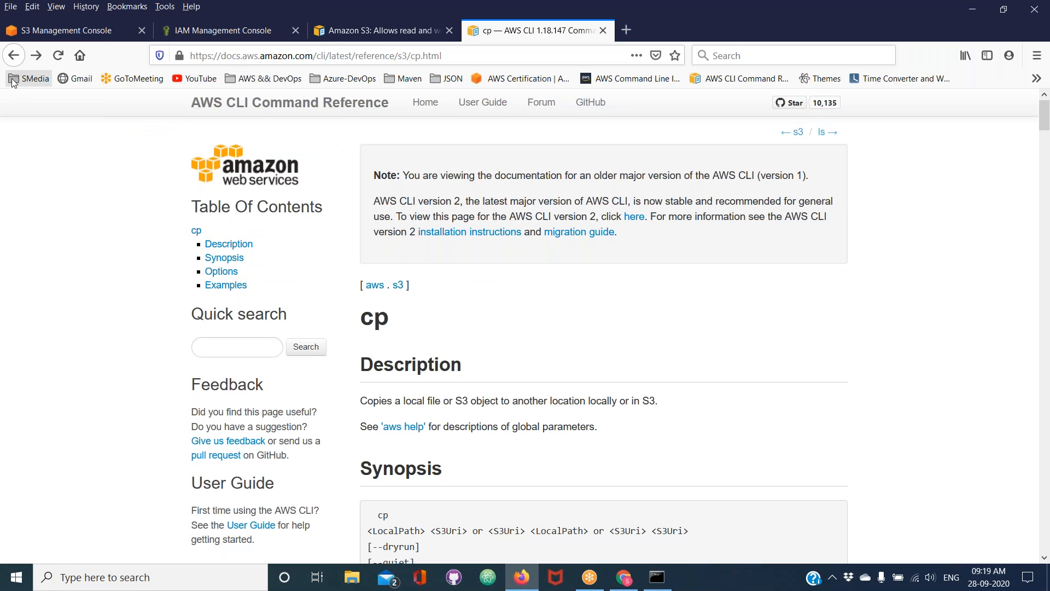
Return to the Google results, search for "aws iam cli" and open the iam page of the AWS CLI Command Reference
click(14, 57)
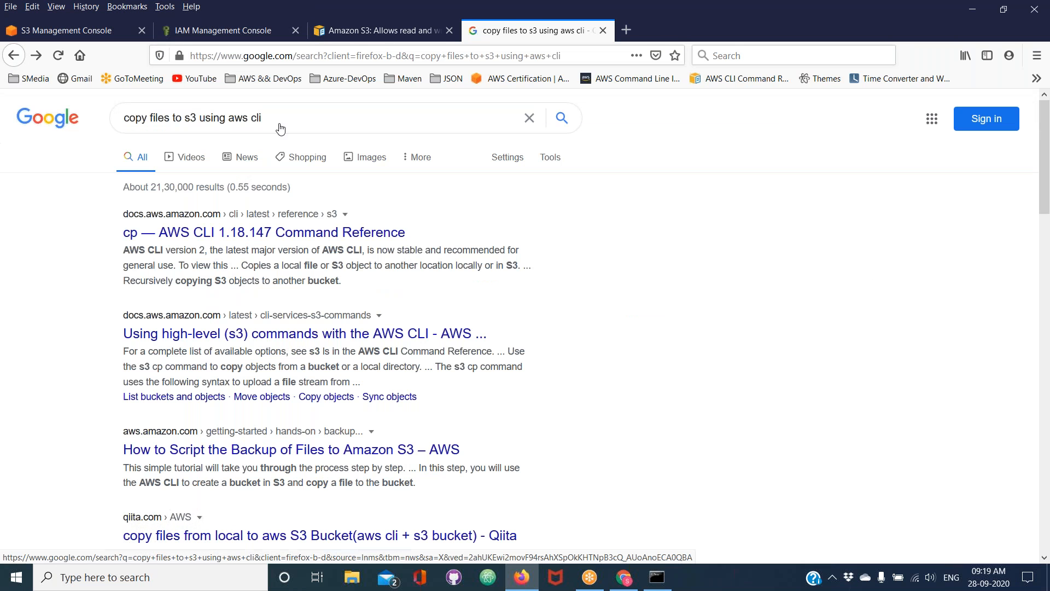
double_click(256, 117)
key(ctrl+a)
text(aws iam cli)
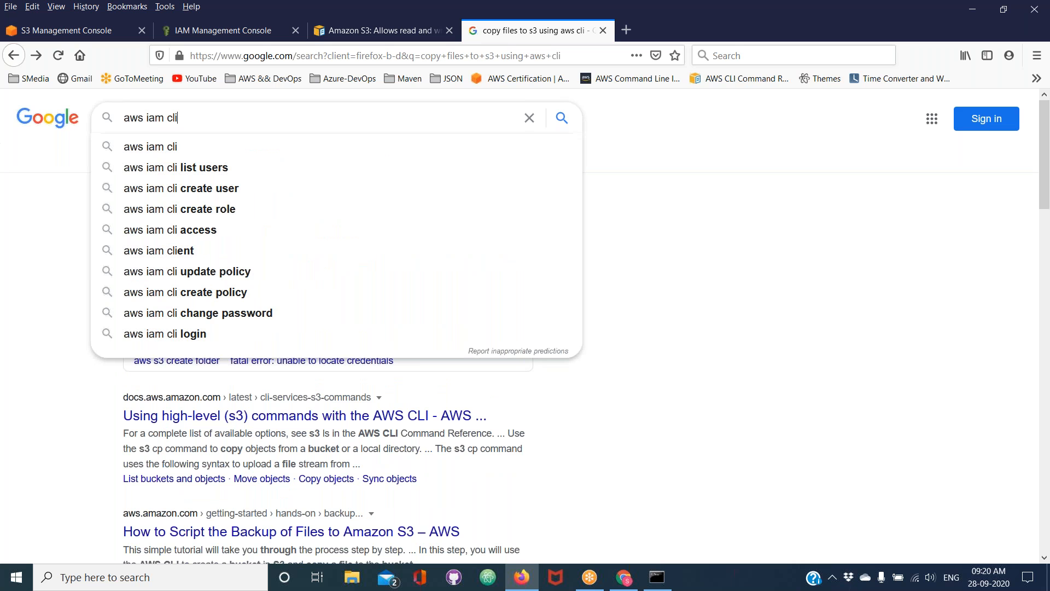
key(Return)
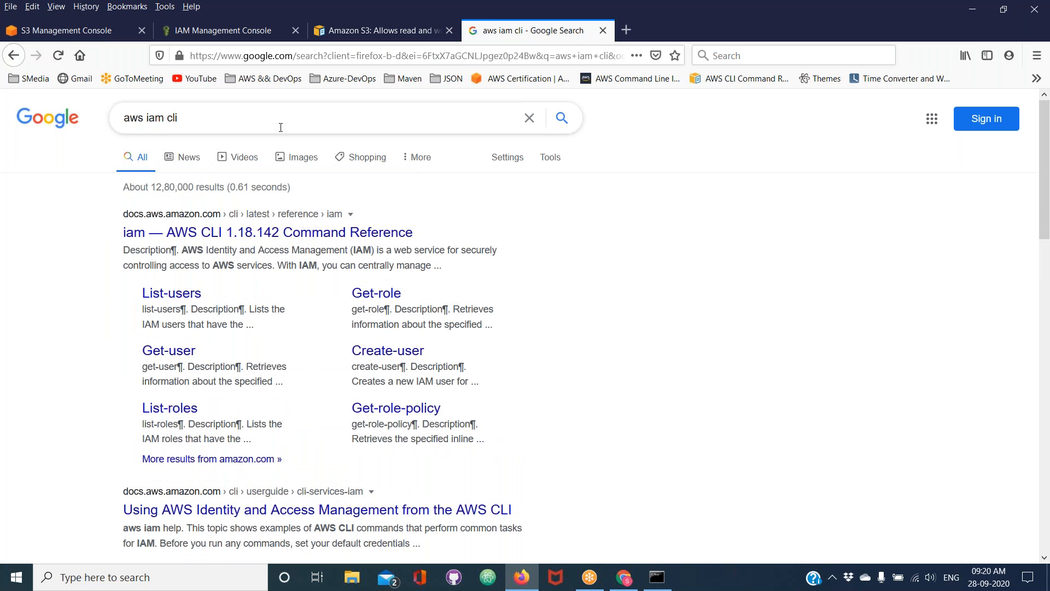
click(211, 243)
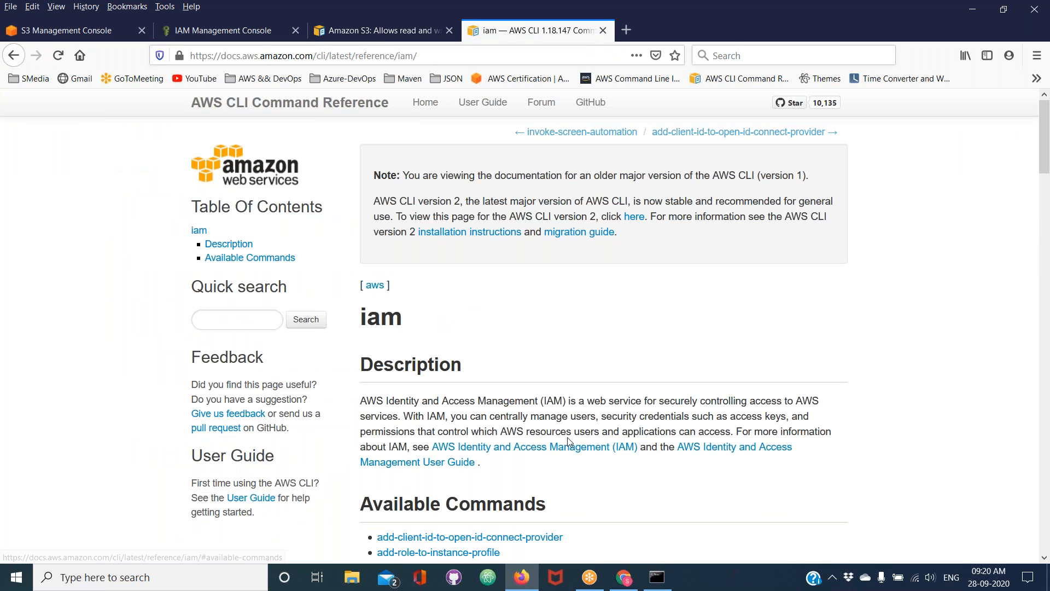
Search the iam page's Available Commands for "keys" and go through the matches
scroll(567, 437, down, 7)
key(ctrl+f)
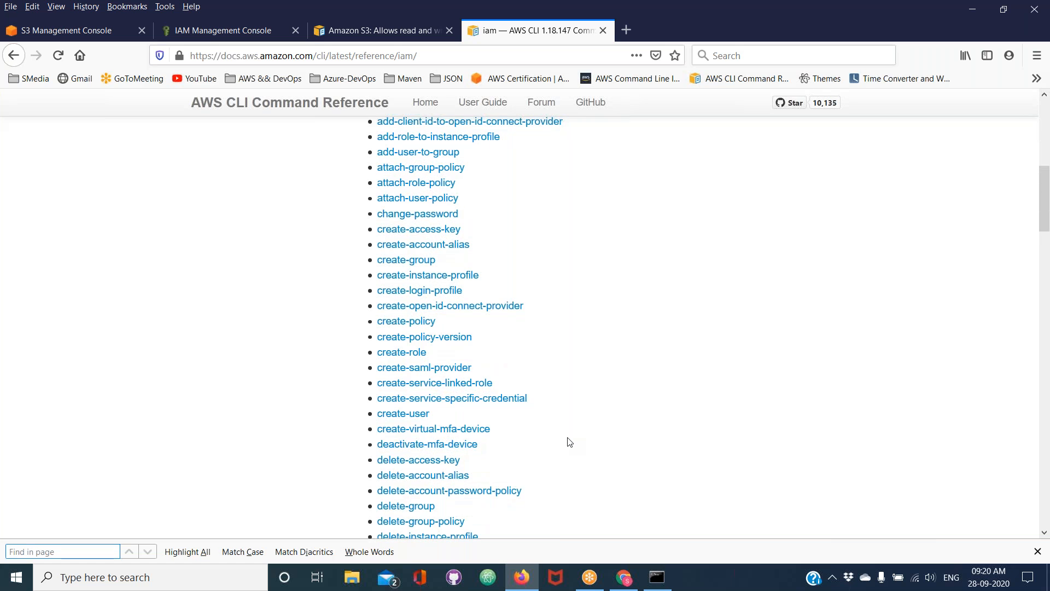
text(keys)
key(Return)
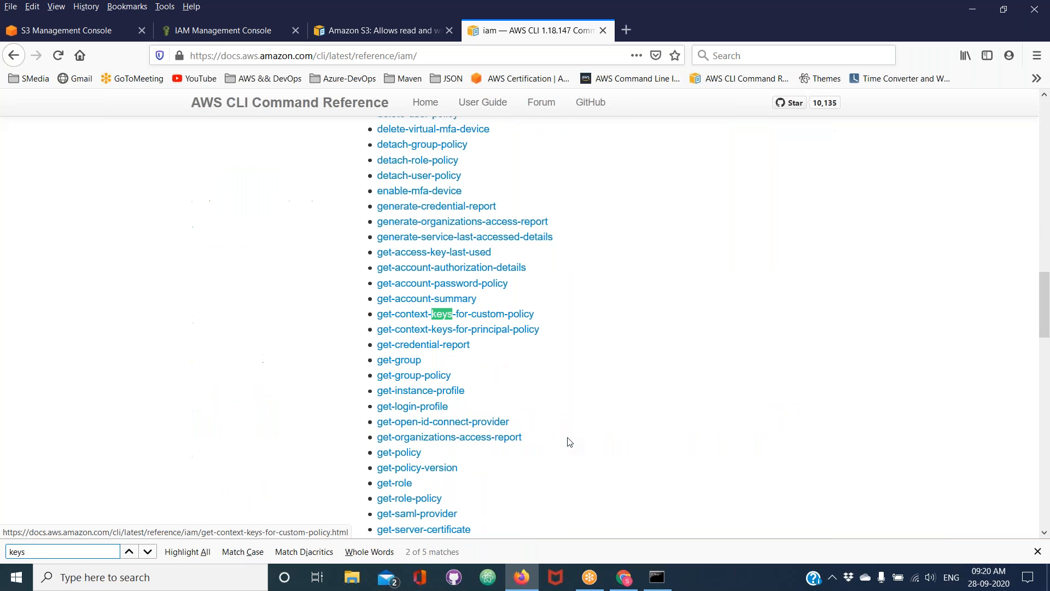
key(Return)
key(Return)
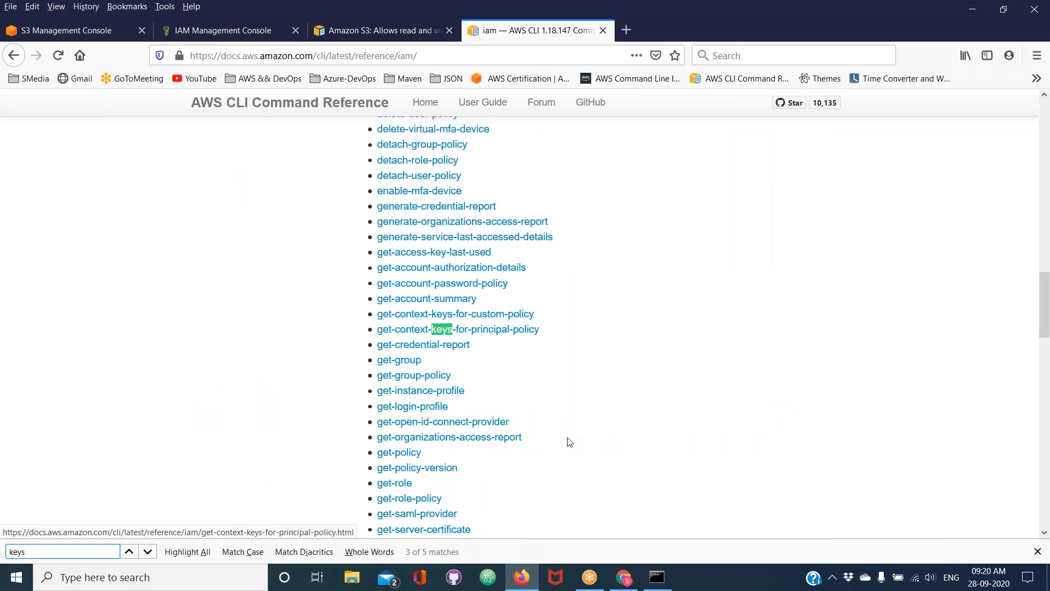
key(Return)
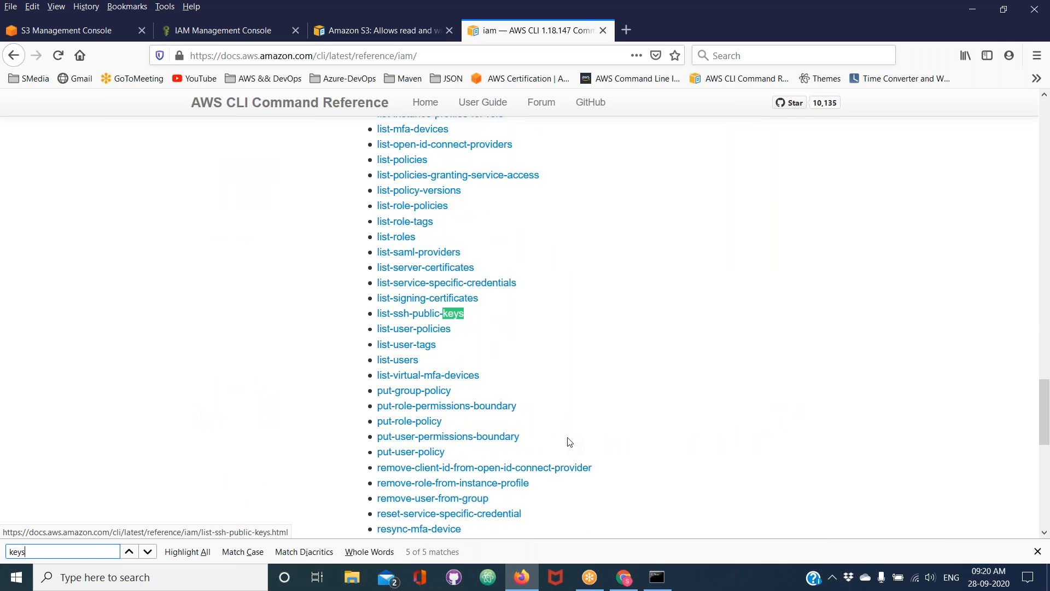
key(Return)
key(Return)
Search the iam command list for "attach" and go through the matches up to attach-user-policy
key(BackSpace)
key(BackSpace)
key(BackSpace)
key(BackSpace)
text(poli)
key(BackSpace)
key(BackSpace)
key(BackSpace)
key(BackSpace)
text(attac)
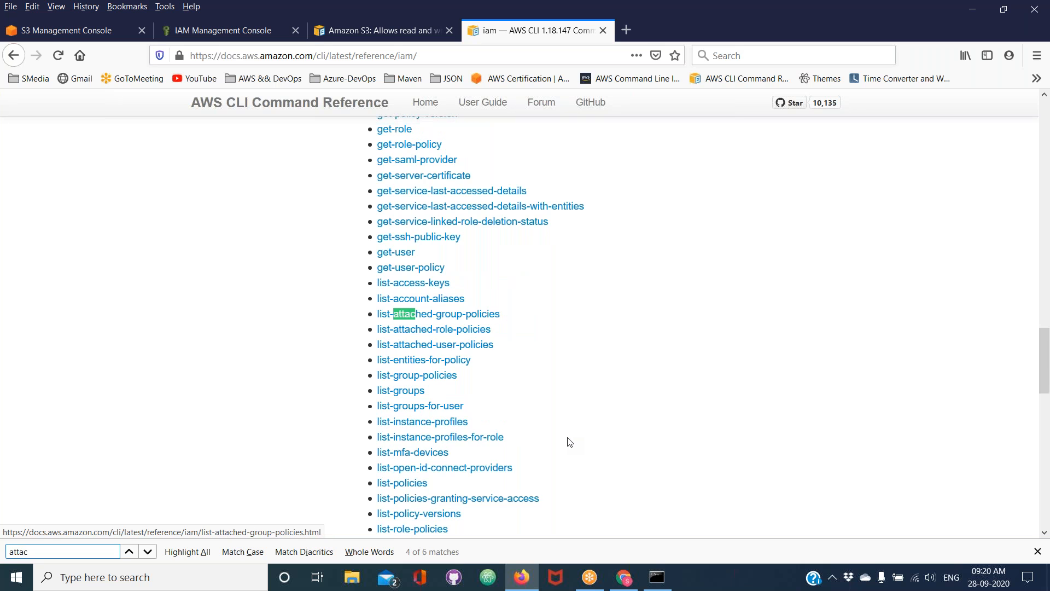
text(h)
key(Return)
key(Return)
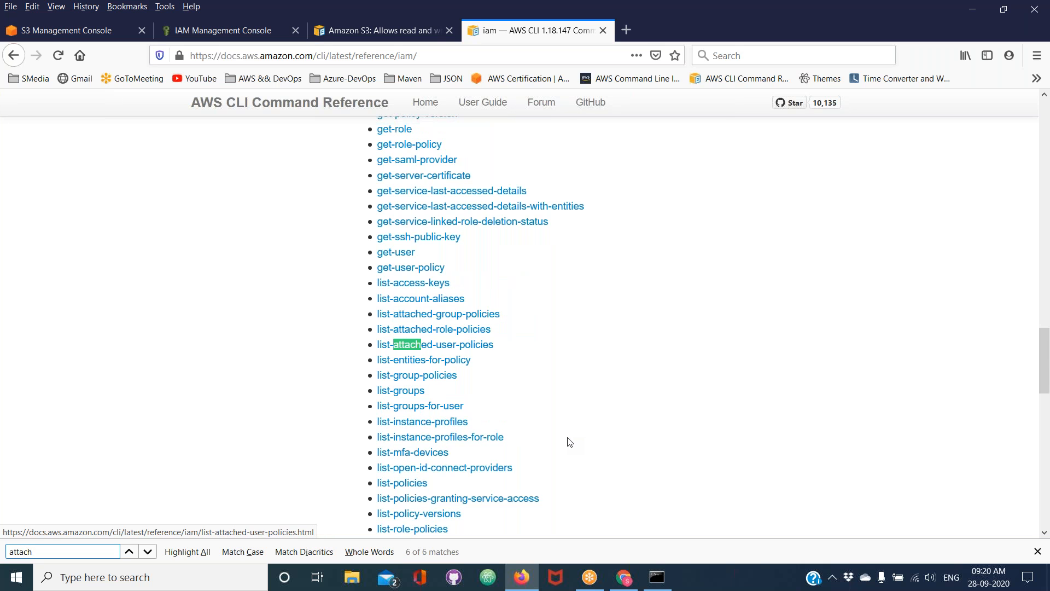
key(Return)
key(Return)
key(Return)
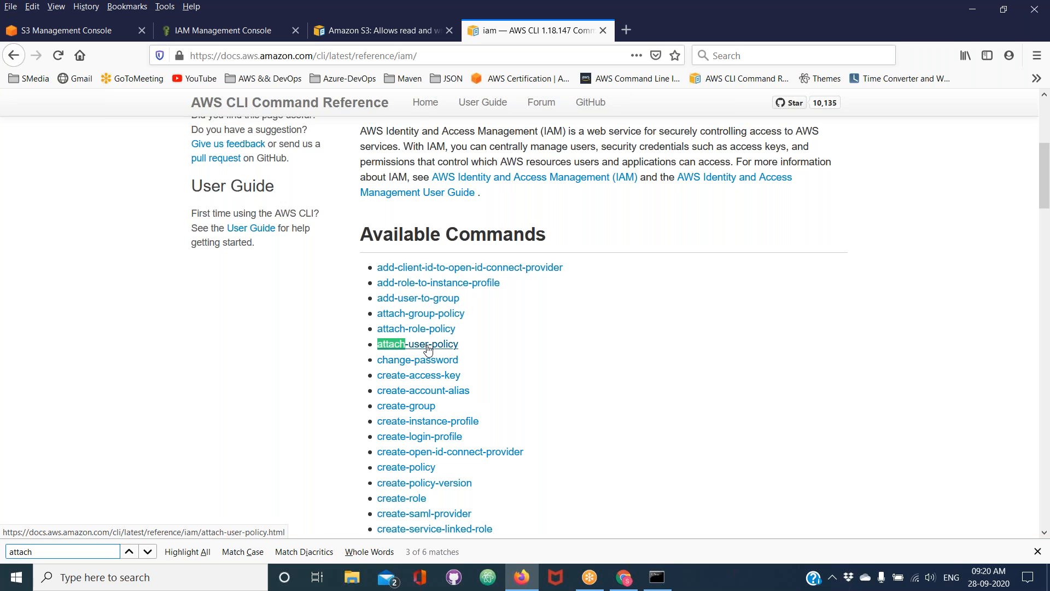
Open the create-access-key command page and examine its description, synopsis and example for creating a user's access key
click(412, 377)
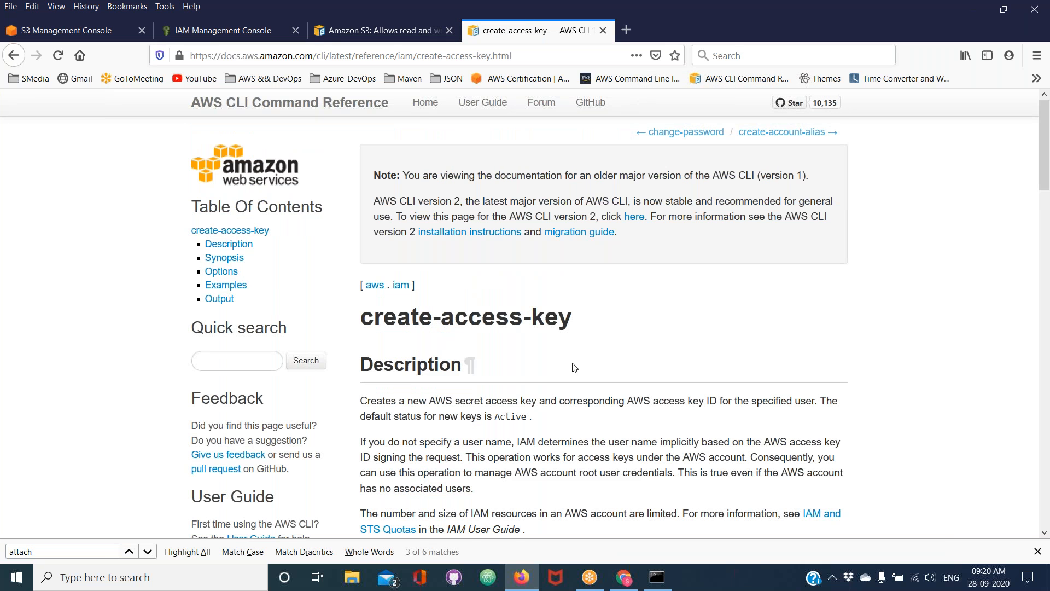
scroll(575, 368, down, 8)
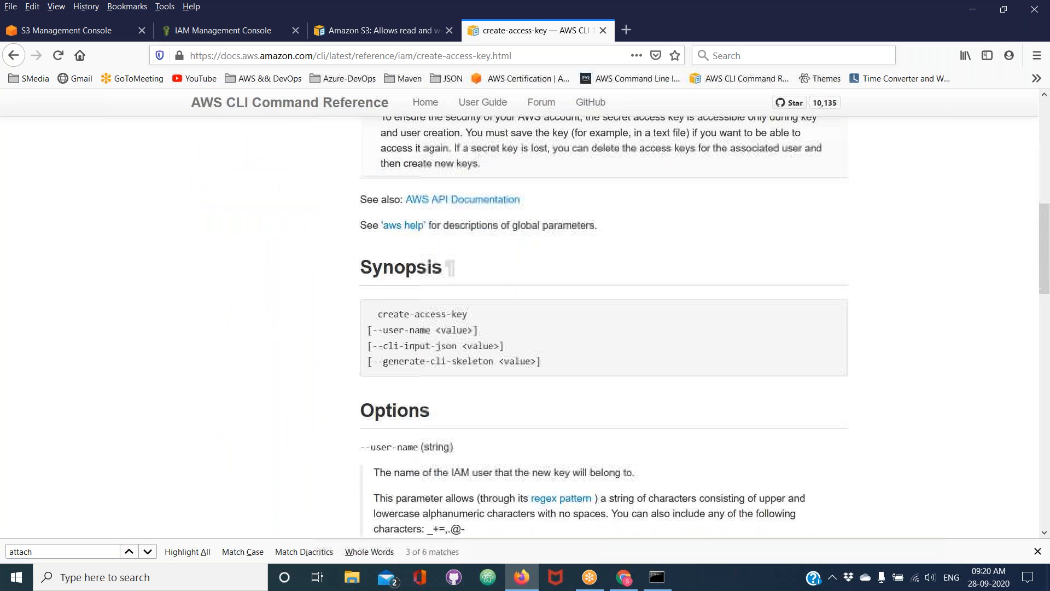
scroll(604, 326, down, 10)
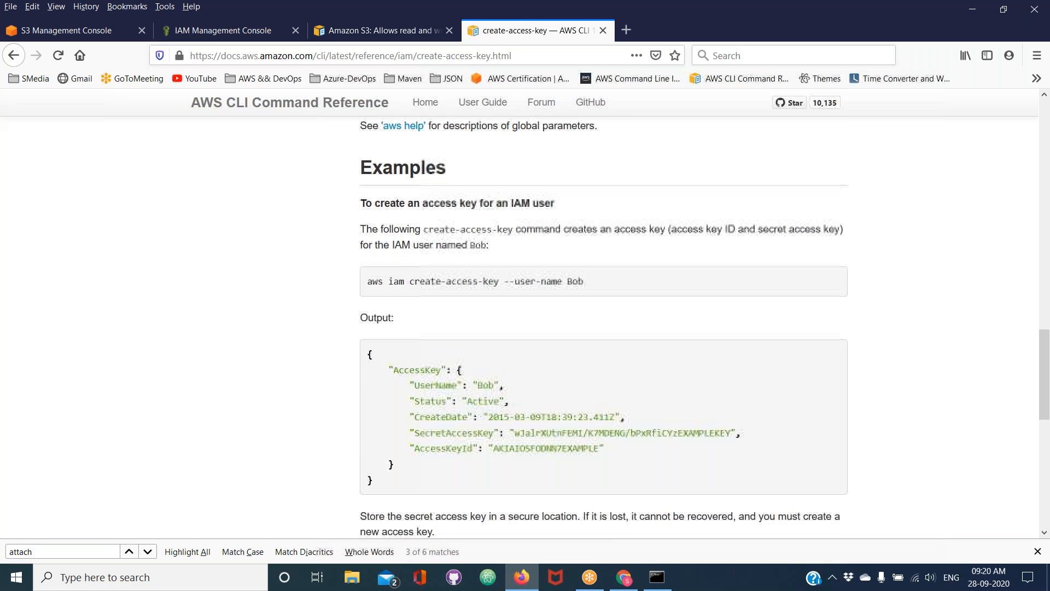
scroll(598, 372, down, 3)
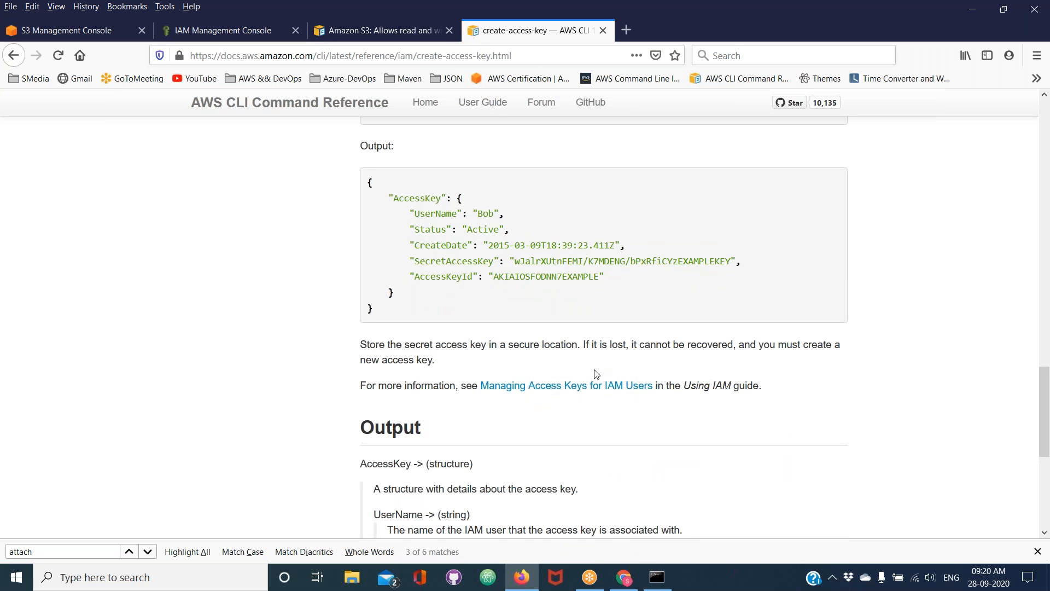
scroll(597, 374, up, 10)
scroll(596, 374, up, 4)
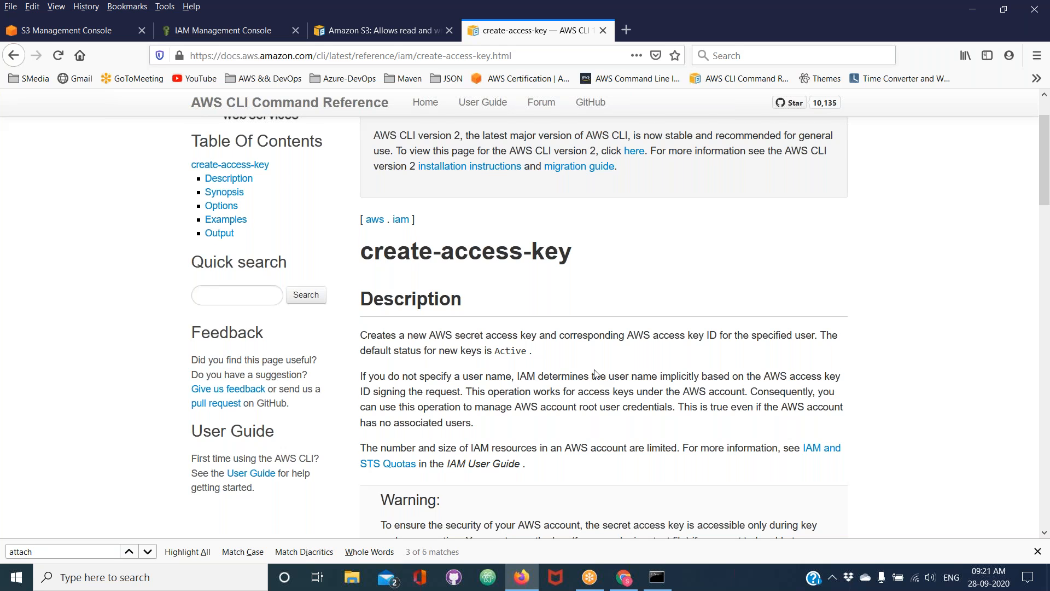
scroll(596, 374, down, 13)
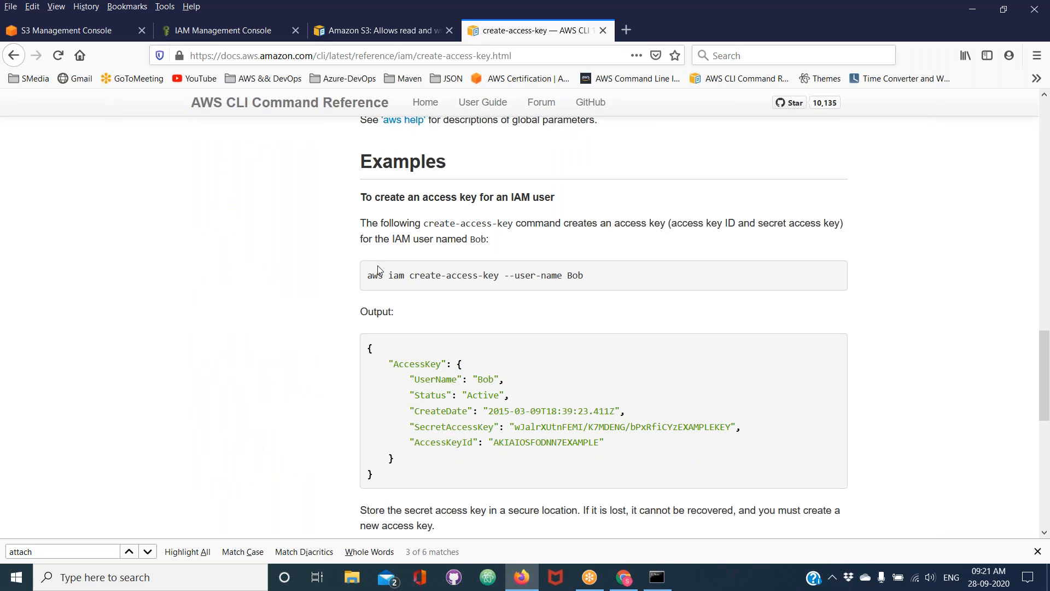
Copy the example aws iam create-access-key --user-name command and try to run it in Command Prompt with the sample user name
drag(368, 275, 591, 274)
key(ctrl+c)
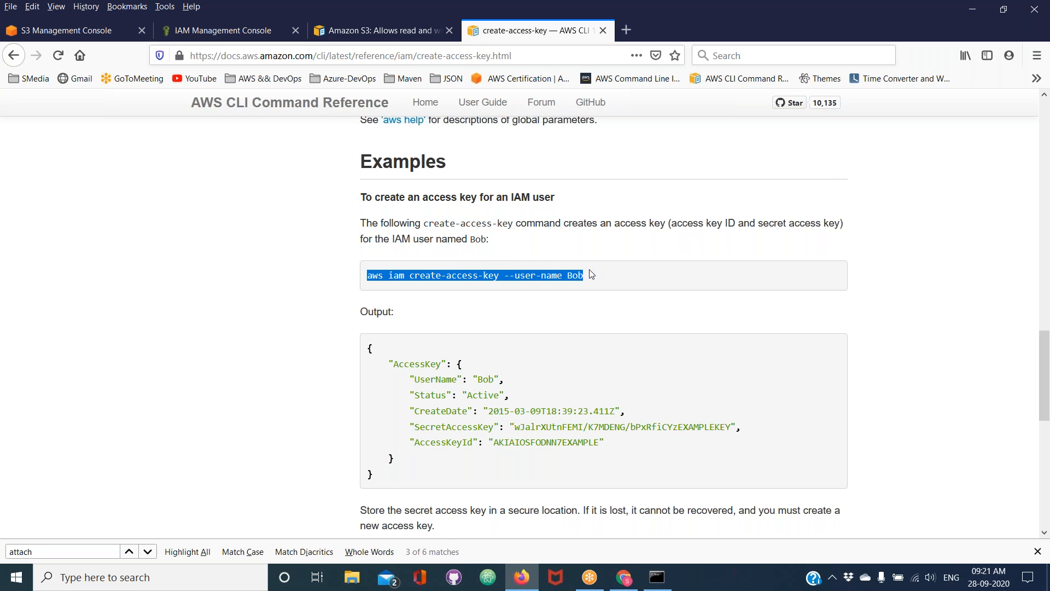
click(670, 582)
right_click(377, 477)
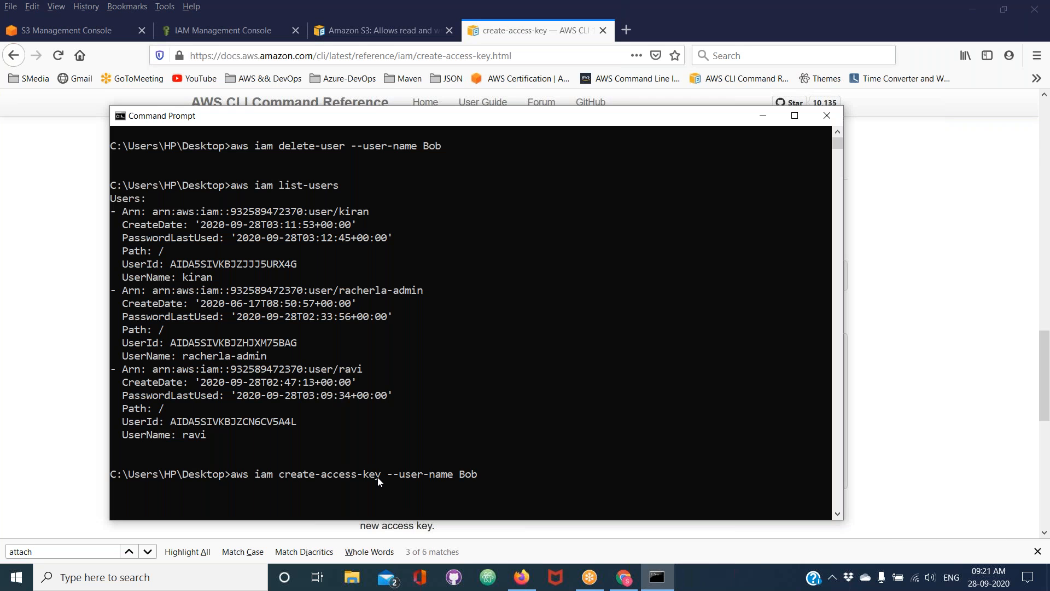
key(Return)
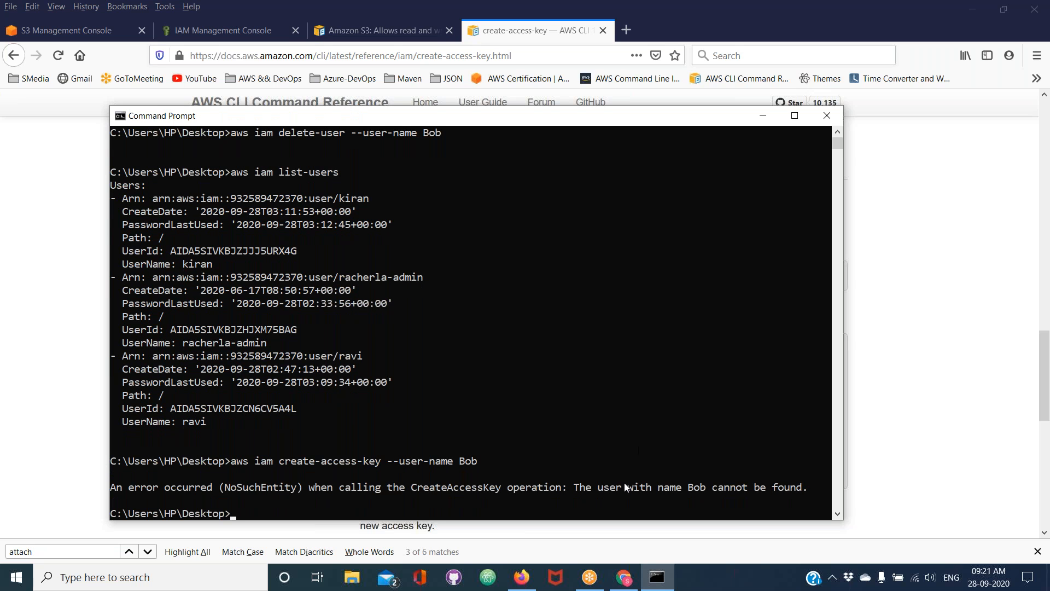
Recreate the sample IAM user by rerunning aws iam create-user --user-name with the capitalized sample name
key(Up)
key(Up)
key(Up)
key(Up)
key(Up)
key(Up)
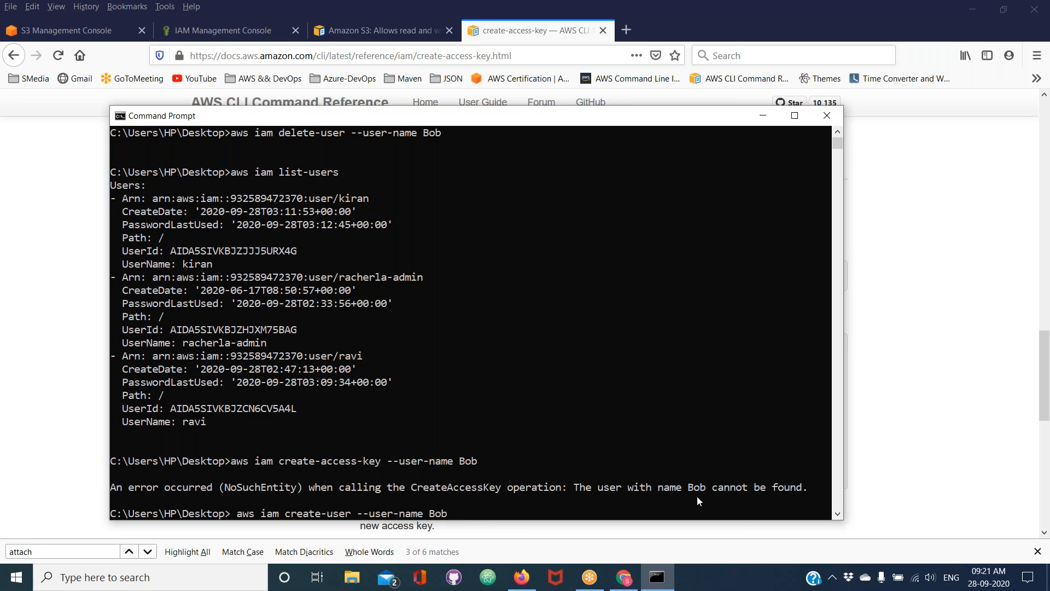
key(Return)
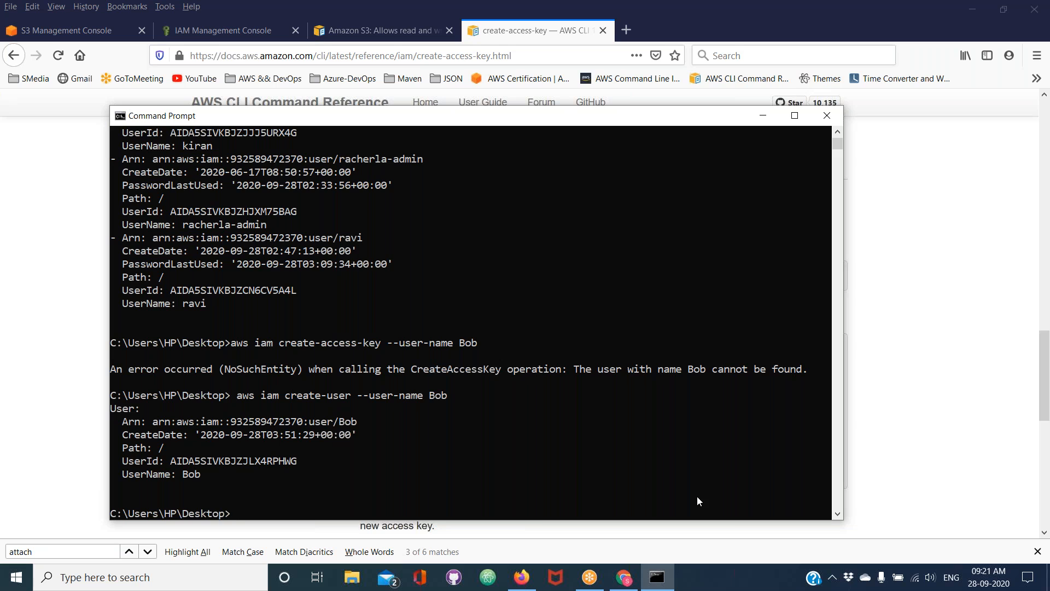
Create an access key for the recreated IAM user by rerunning aws iam create-access-key --user-name with its name
key(Up)
key(Up)
key(Up)
key(Up)
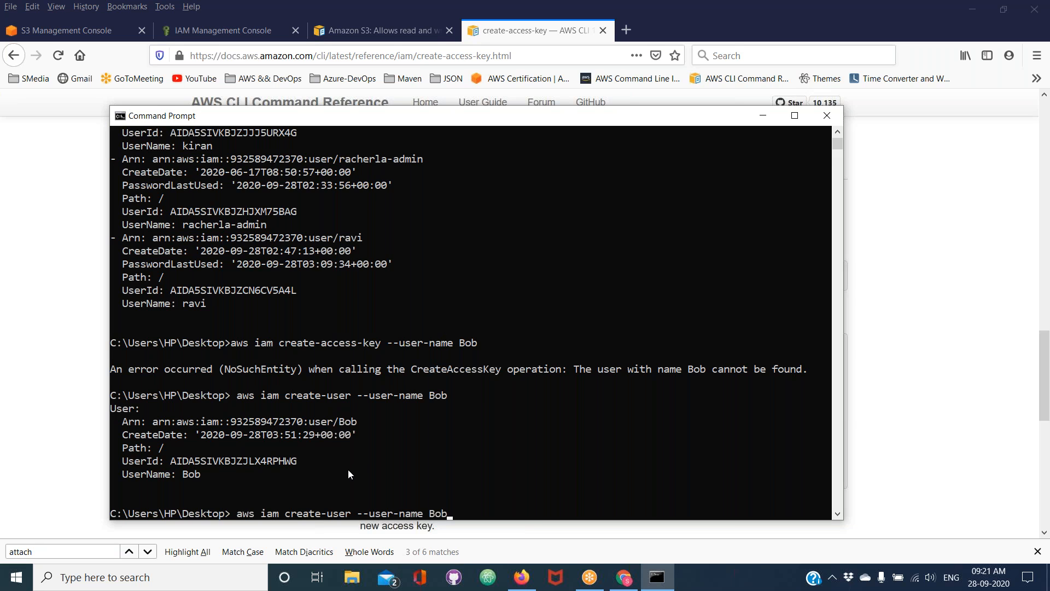
key(Up)
key(Up)
key(Up)
key(Up)
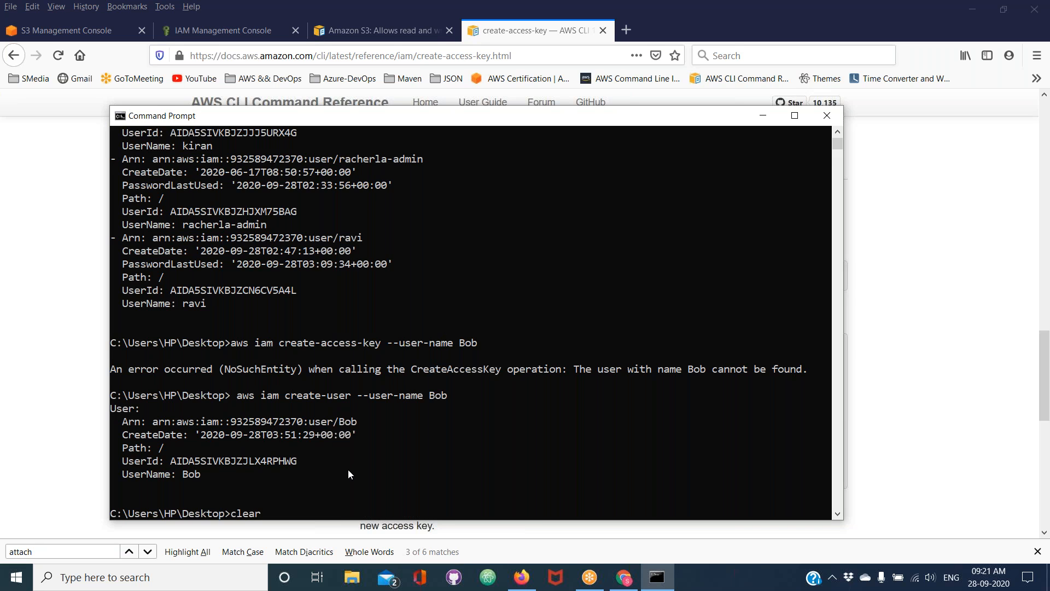
key(Down)
key(Down)
key(Down)
key(Down)
key(Down)
key(Down)
key(Up)
key(Up)
key(Up)
key(Up)
key(Up)
key(Down)
key(Down)
key(Down)
key(Down)
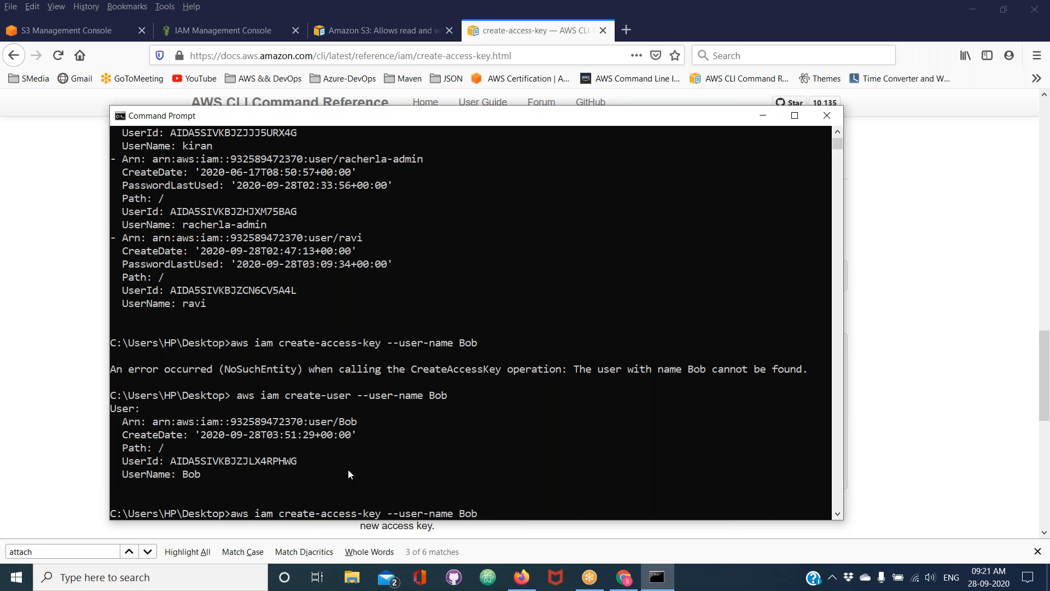
key(Return)
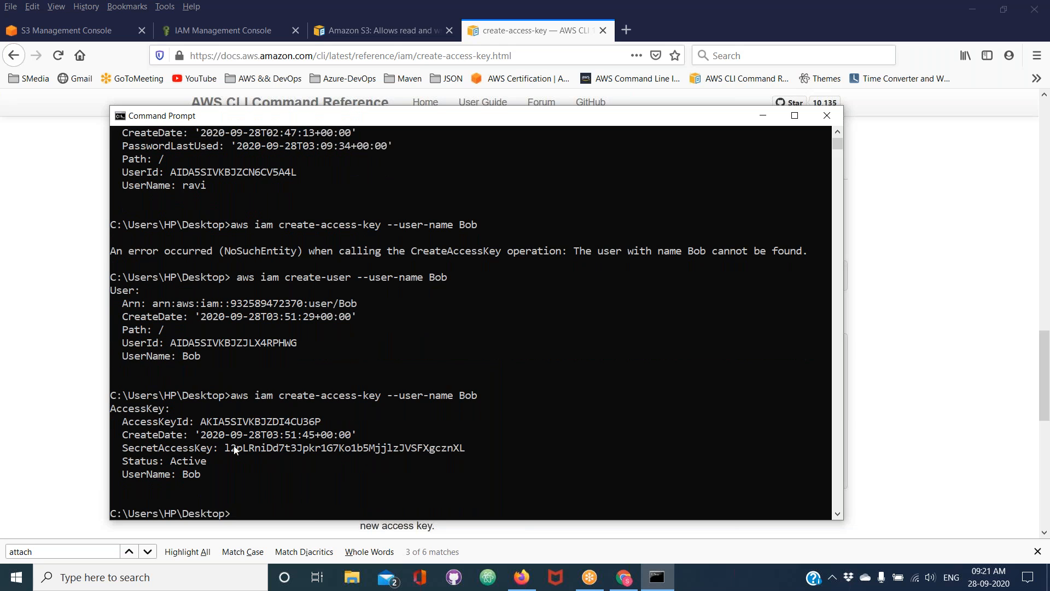
Highlight the AccessKeyId and then the SecretAccessKey value in the command output
drag(200, 422, 327, 420)
drag(228, 452, 467, 454)
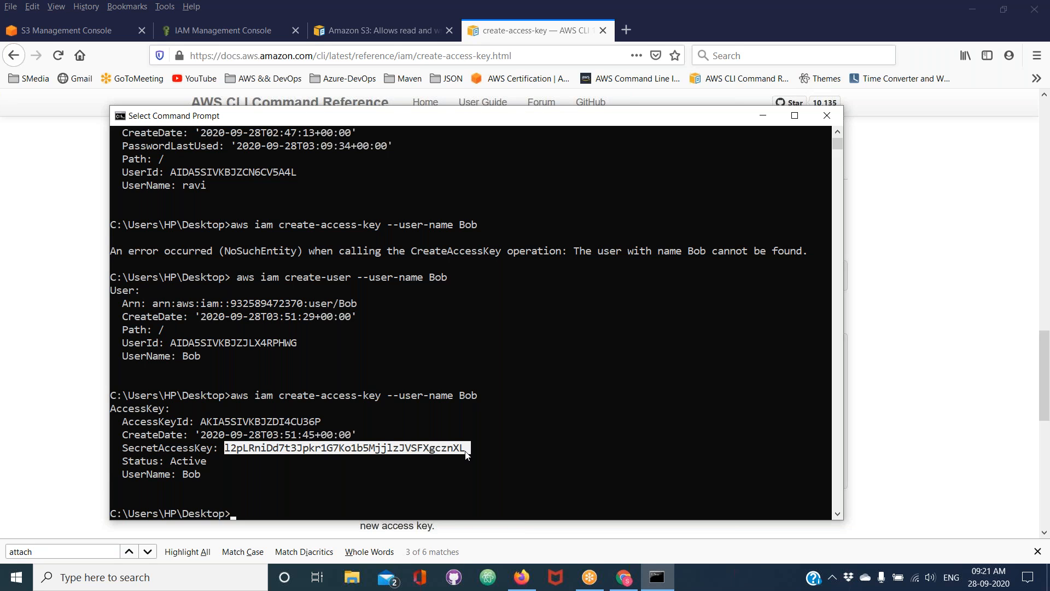
Switch back to Firefox and show the Users list in the IAM Management Console
click(61, 377)
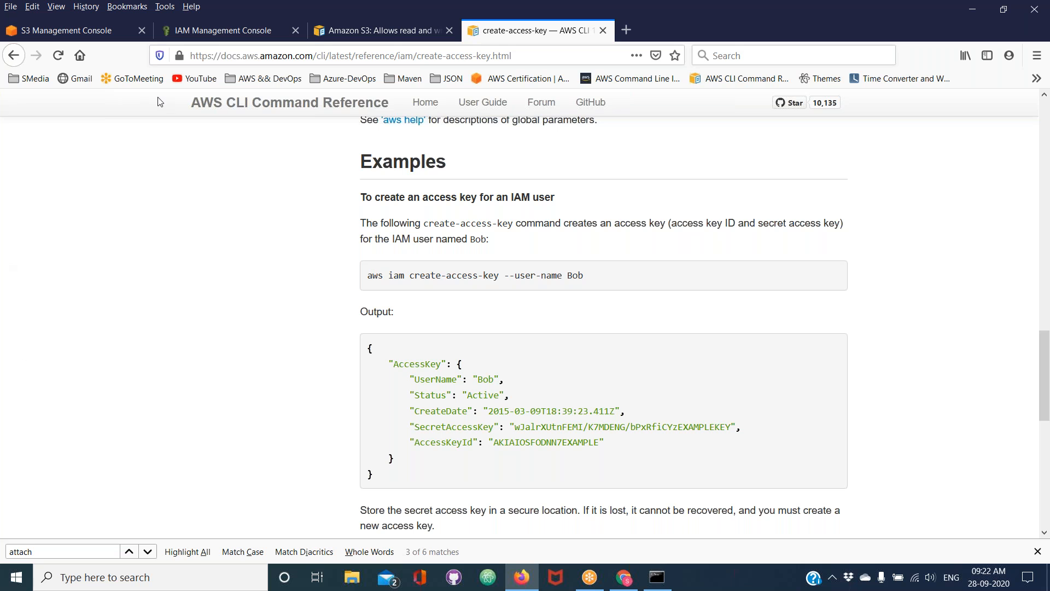
click(210, 31)
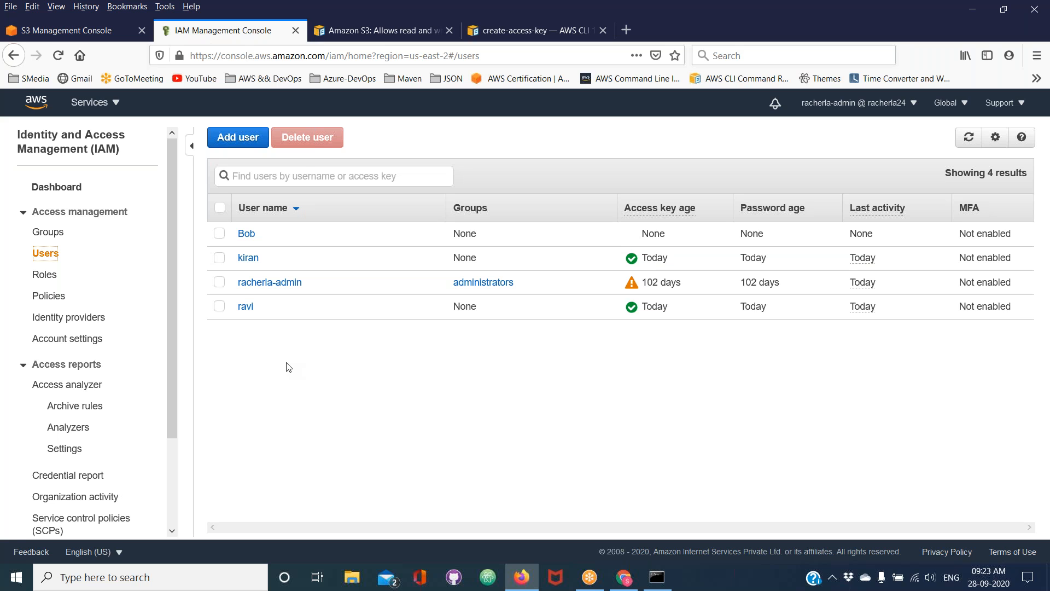
click(815, 149)
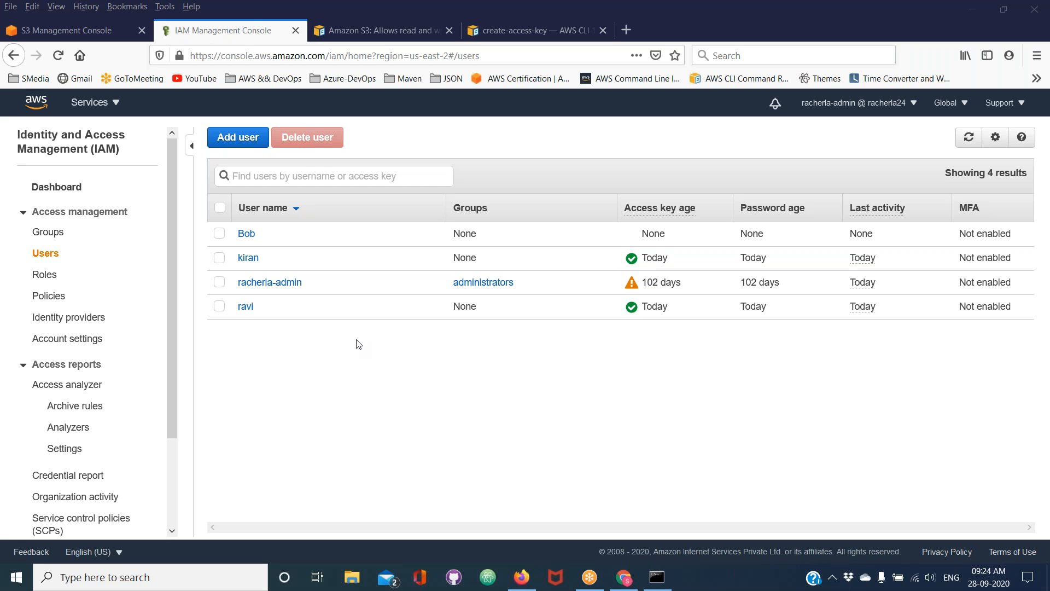
Open the Amazon S3 read and write policy documentation and browse the example IAM, RDS and S3 policies in its contents list
click(381, 39)
scroll(126, 281, up, 5)
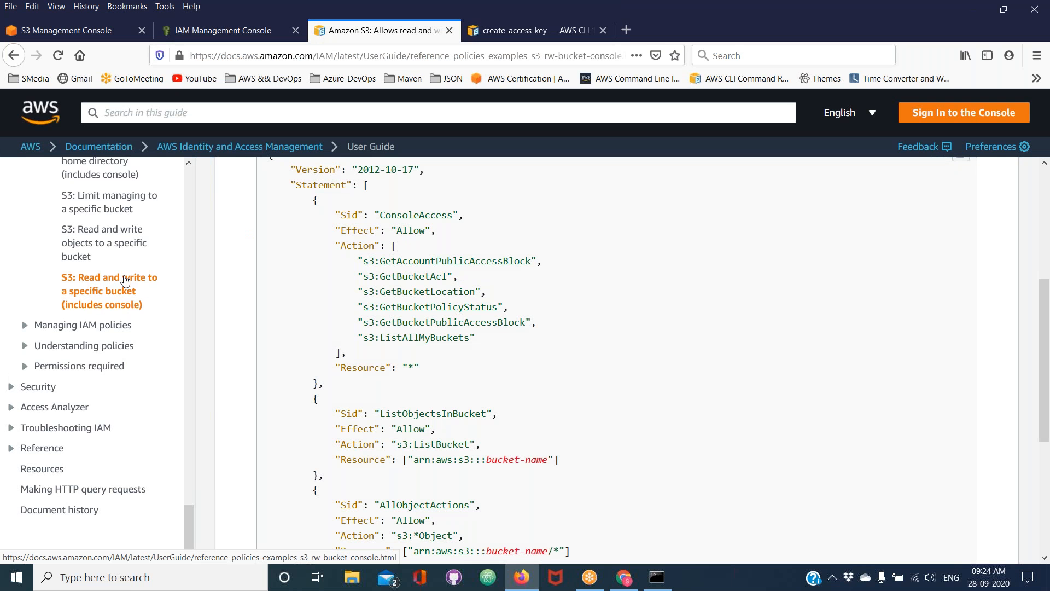
scroll(126, 361, up, 10)
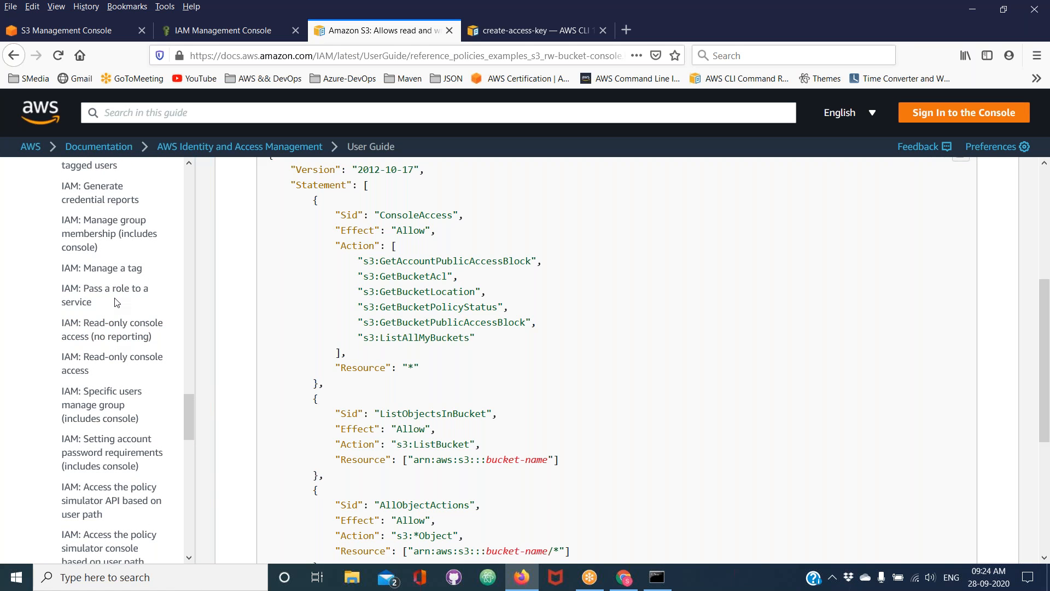
scroll(116, 302, up, 2)
scroll(113, 298, up, 3)
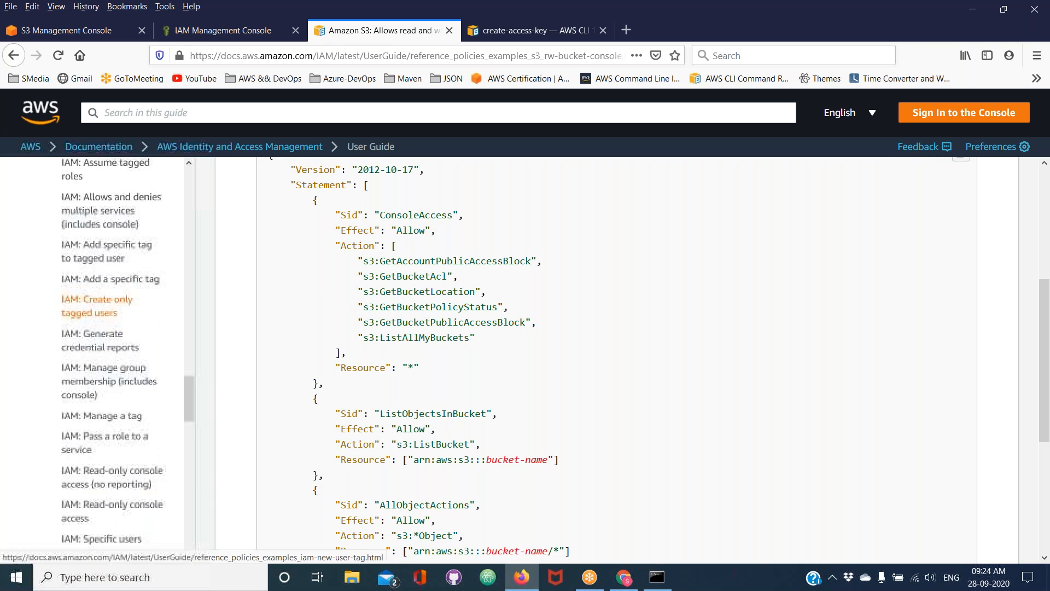
scroll(114, 298, down, 8)
scroll(109, 279, down, 7)
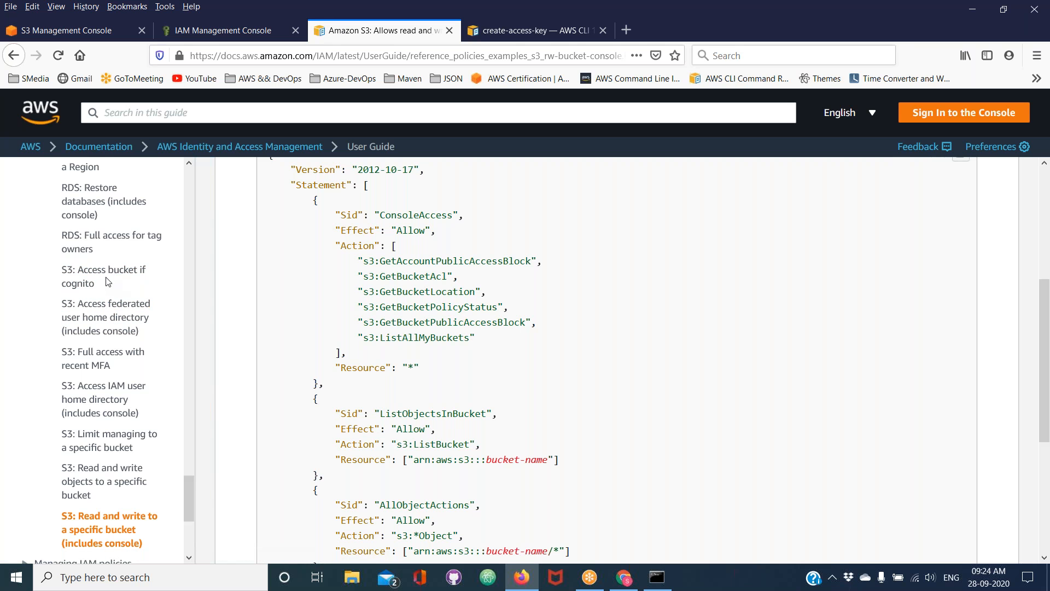
scroll(142, 346, down, 2)
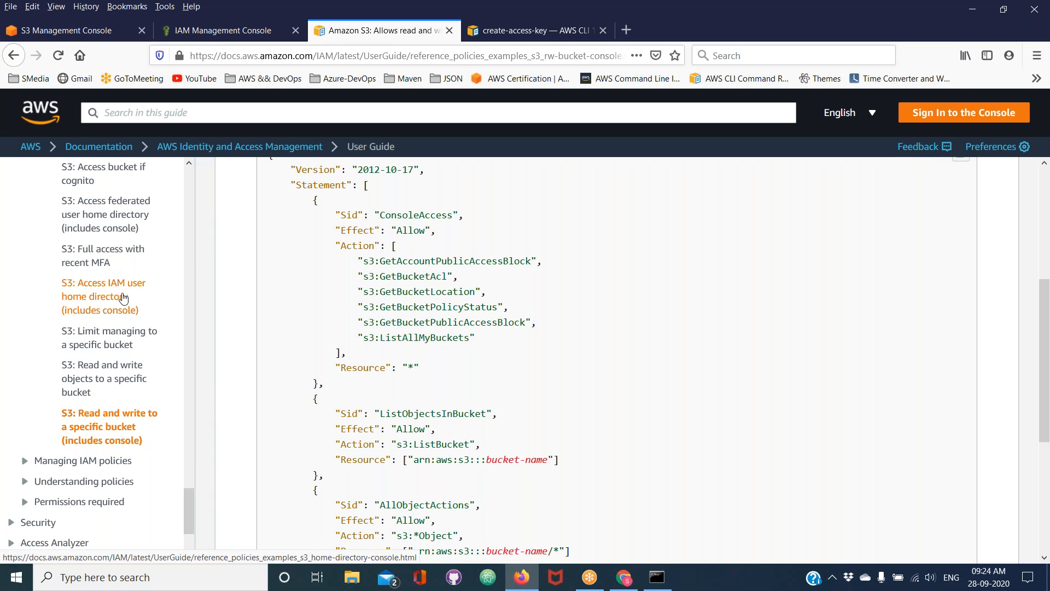
Open the Managing IAM policies documentation from the guide's contents list and look through its topics
scroll(123, 297, down, 3)
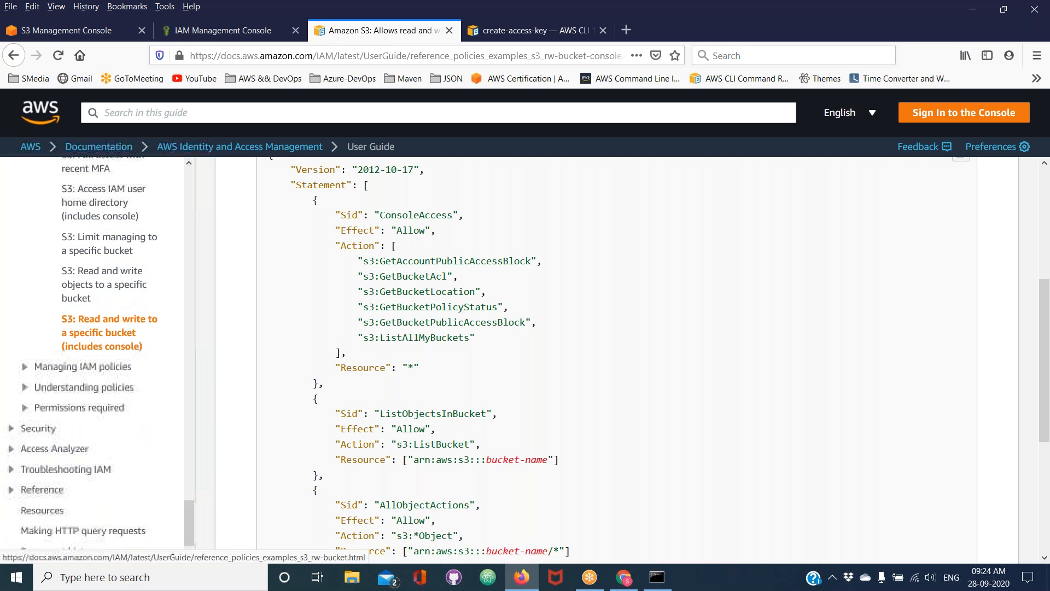
click(86, 371)
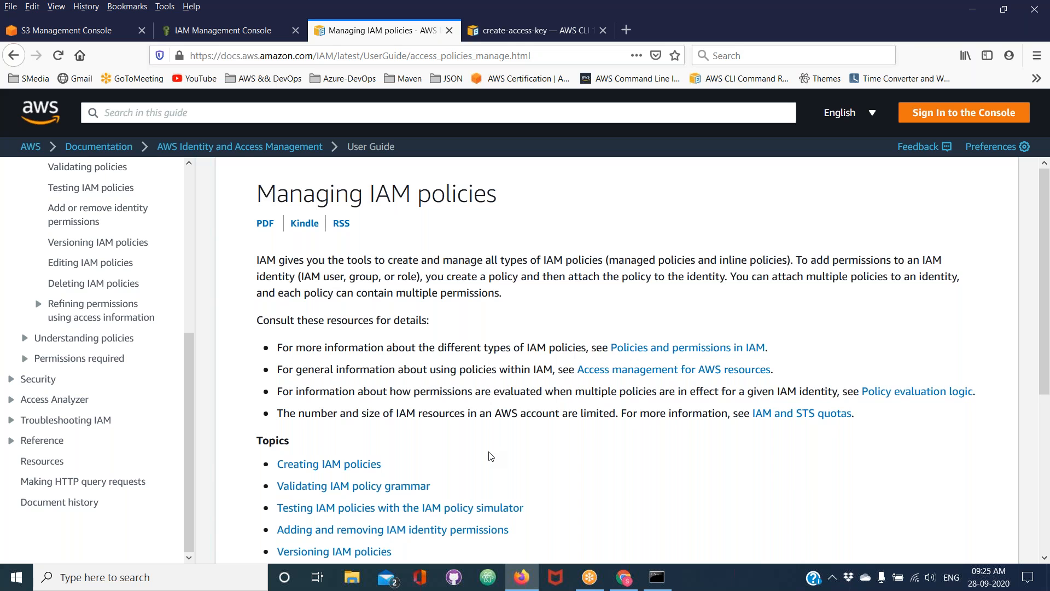
scroll(491, 455, down, 2)
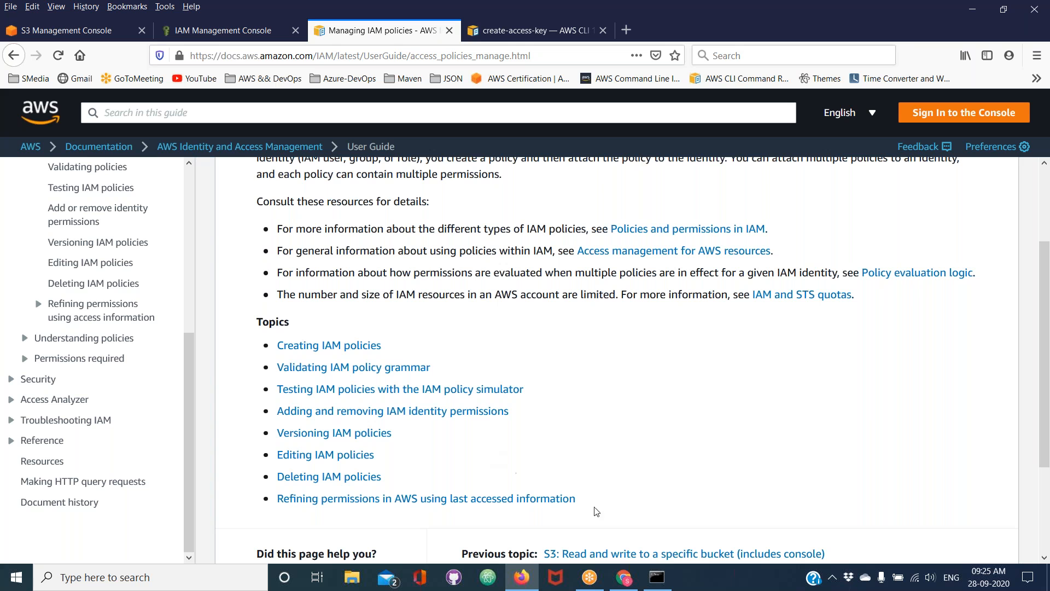
Switch to Command Prompt and highlight the AccessKeyId and SecretAccessKey values in turn, going over both twice
click(659, 579)
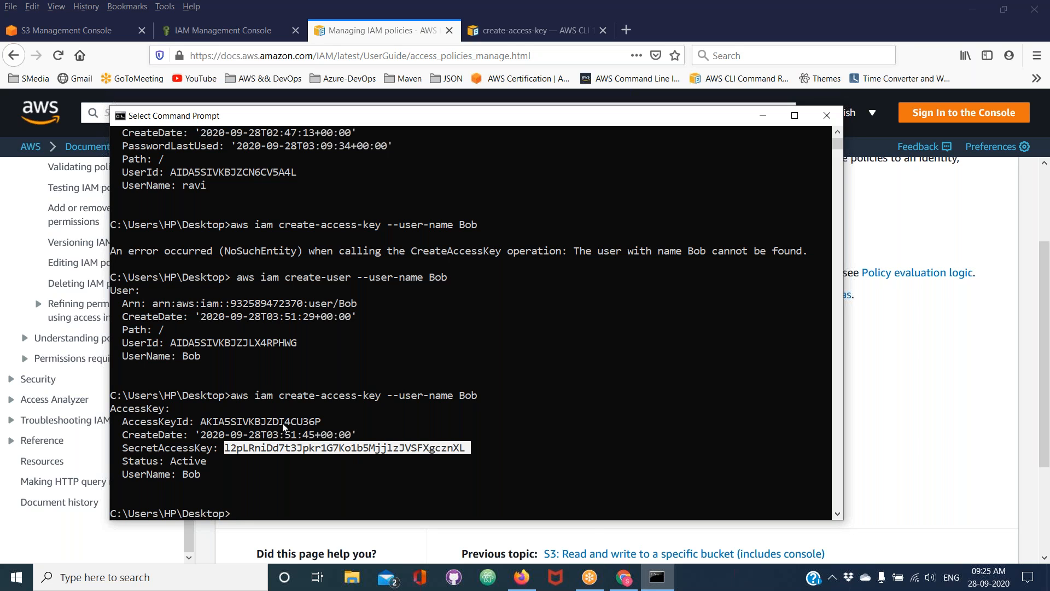
double_click(260, 422)
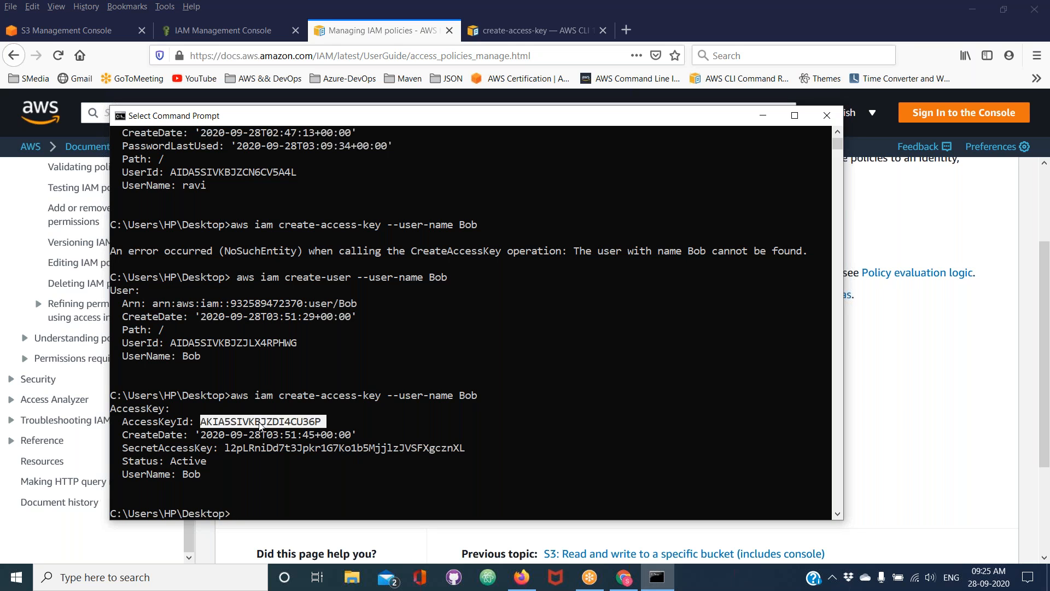
double_click(259, 448)
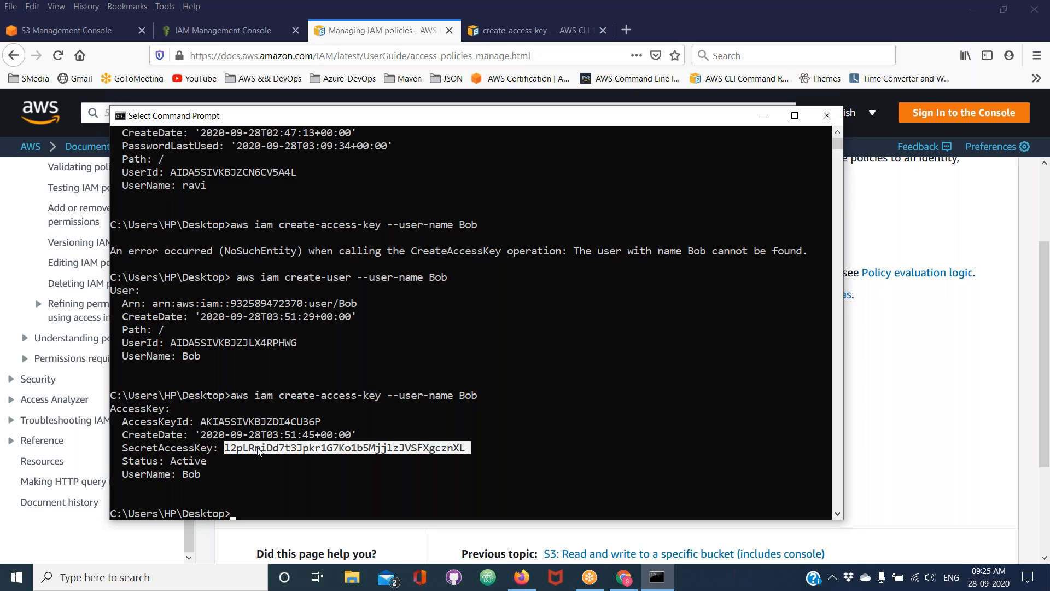
double_click(236, 421)
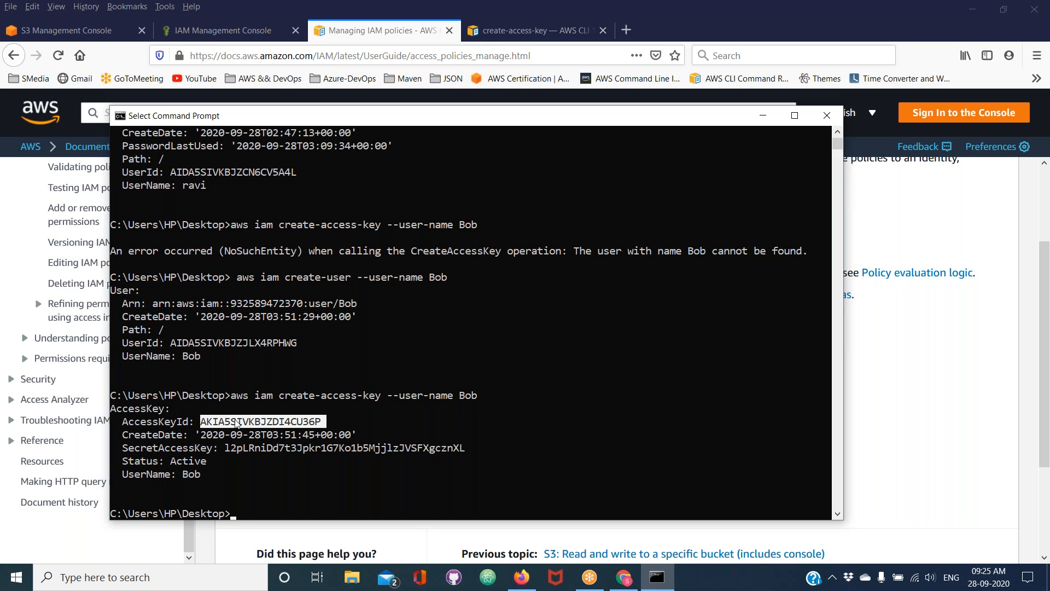
double_click(244, 449)
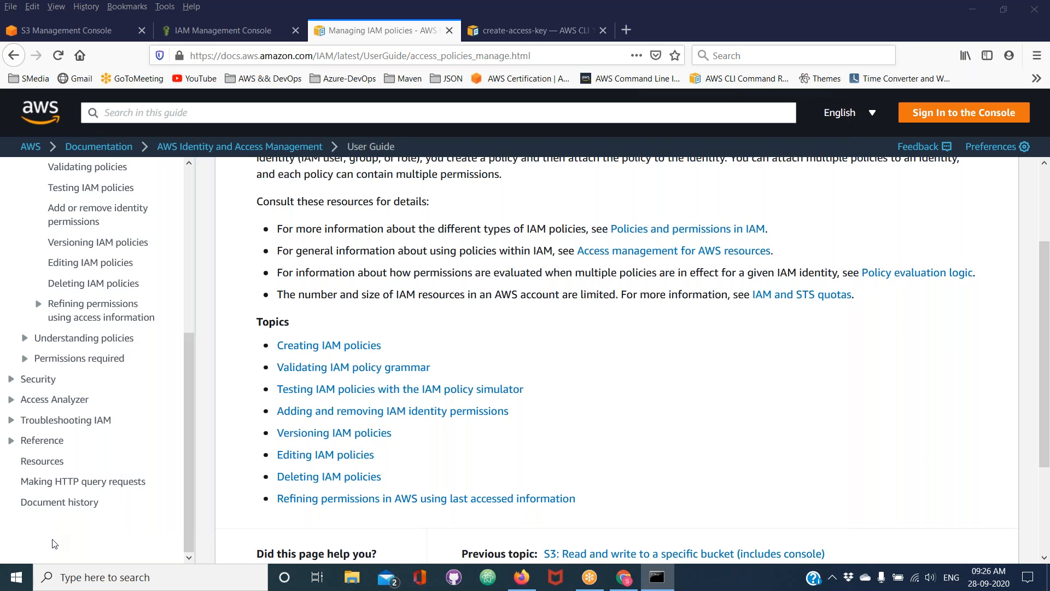
Return to the IAM Users list in Firefox and draw a large freehand $0 with an underline below the table
click(55, 543)
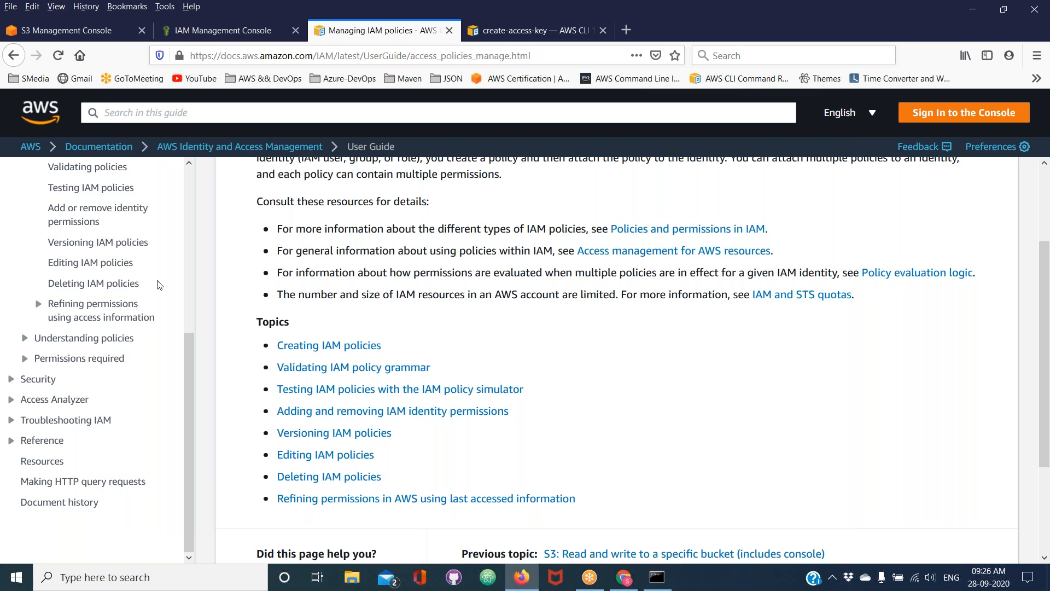
click(242, 34)
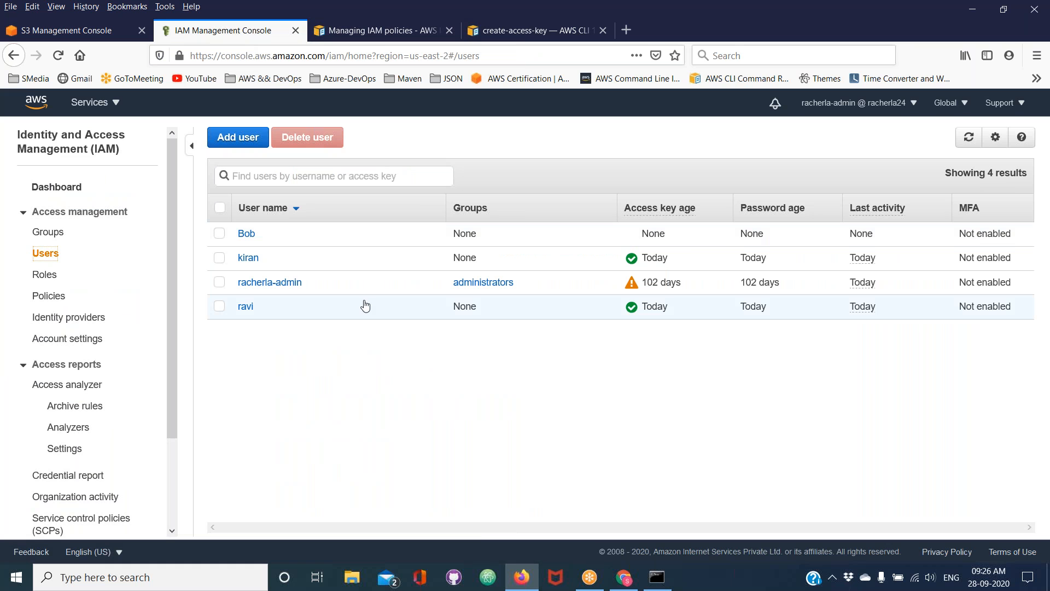
click(681, 10)
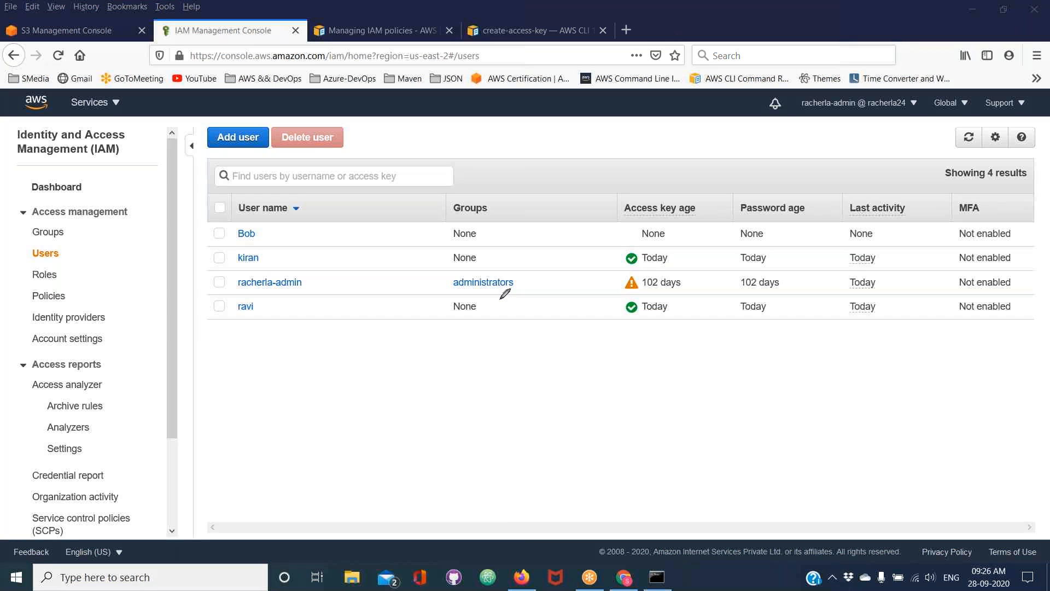
drag(493, 314, 465, 350)
drag(482, 426, 490, 319)
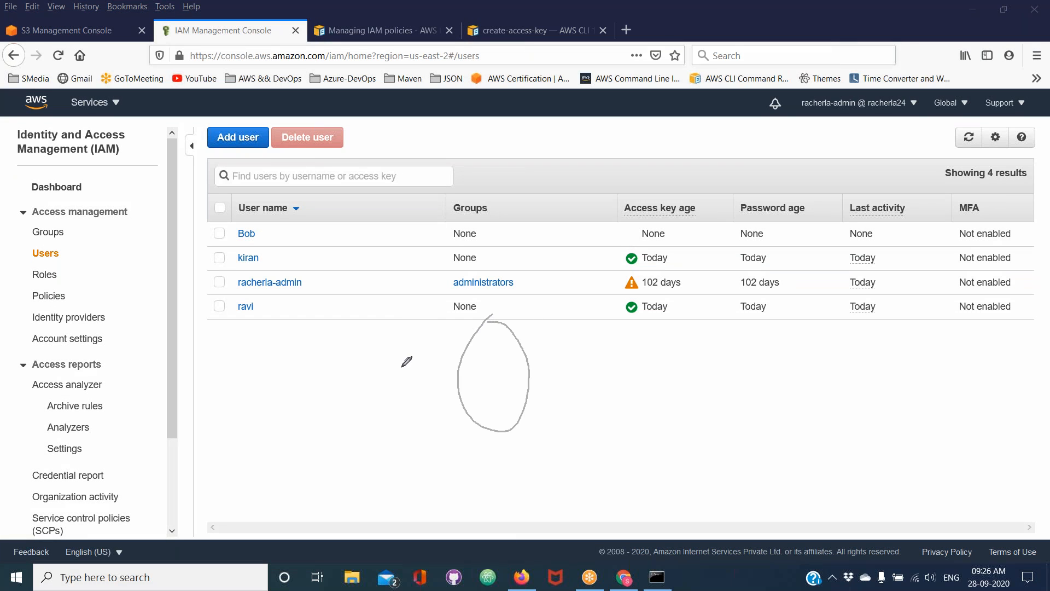
drag(401, 367, 374, 435)
drag(379, 359, 414, 464)
mouse_move(524, 457)
mouse_down()
mouse_move(461, 482)
mouse_move(502, 463)
mouse_up()
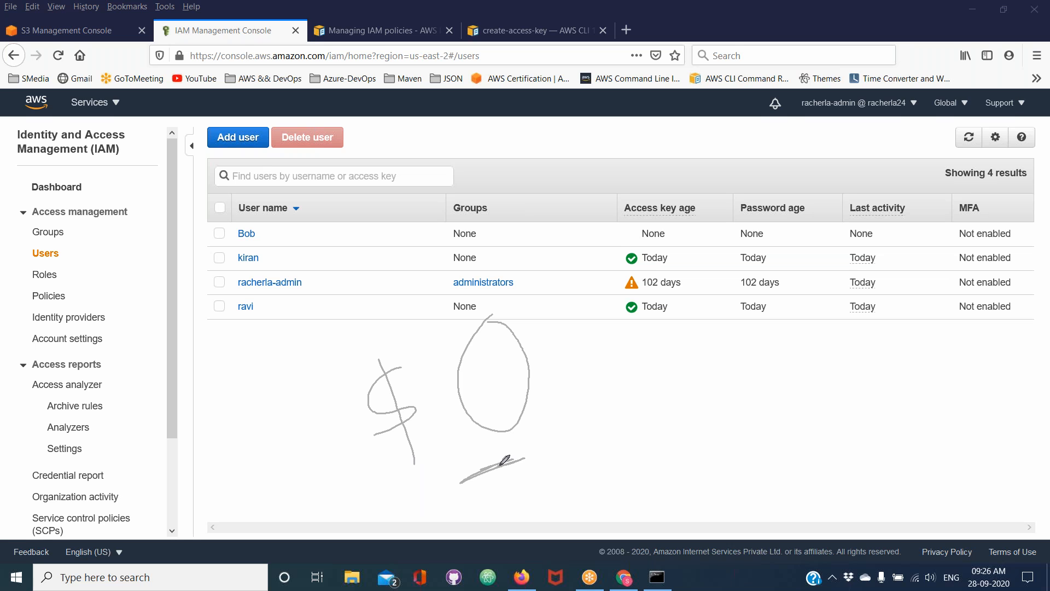